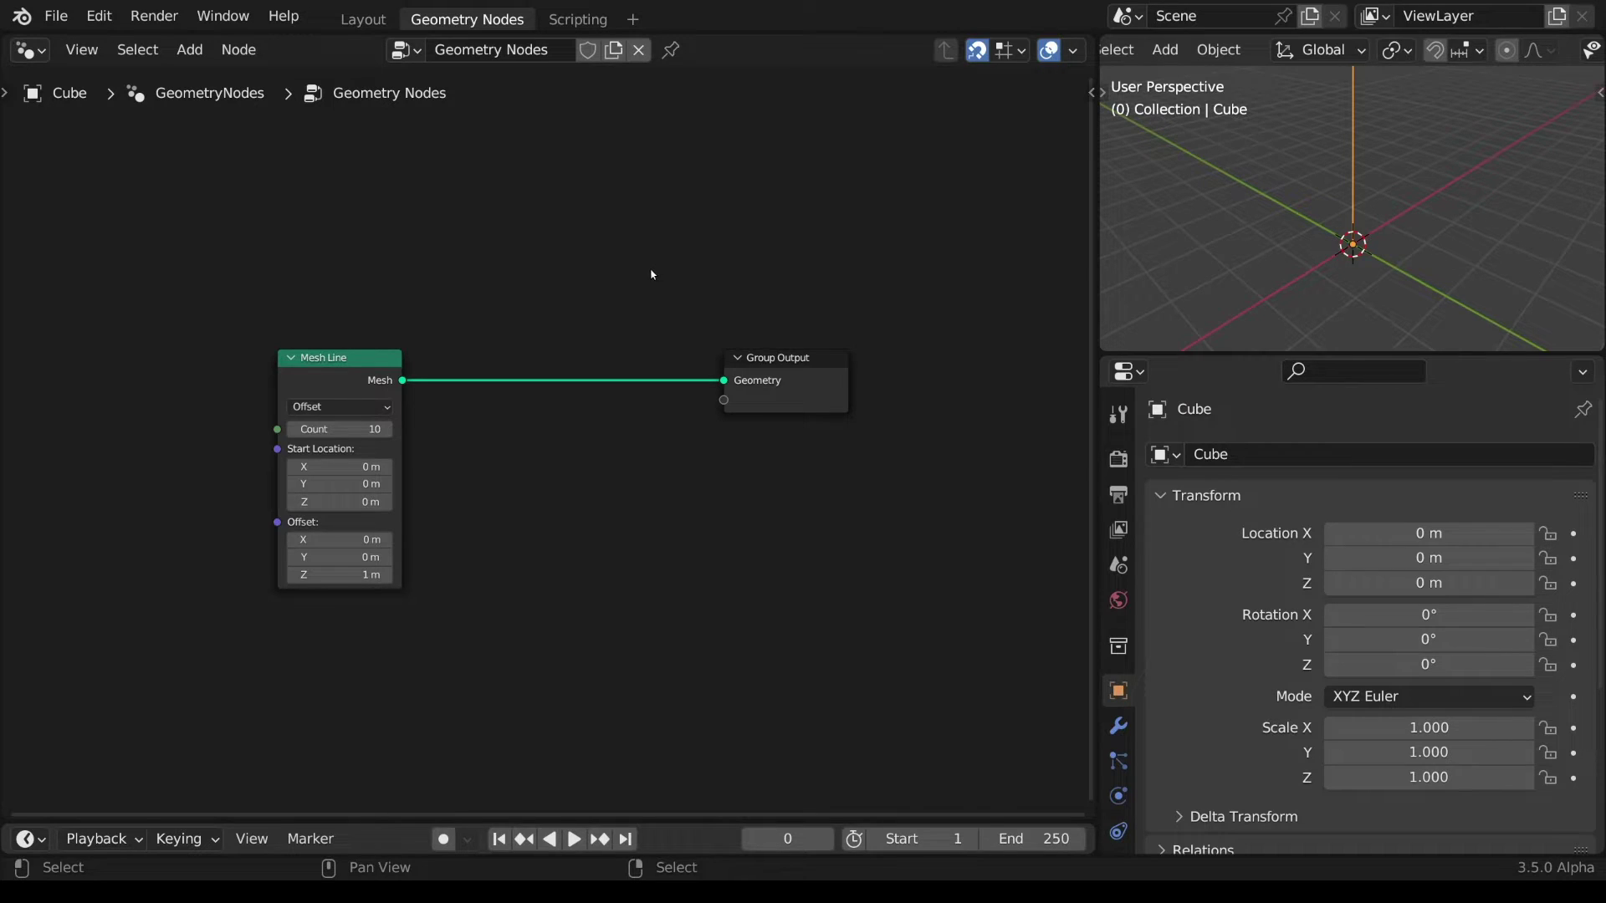
- Set the Mesh Line's Z offset to 0.25 m
click(371, 575)
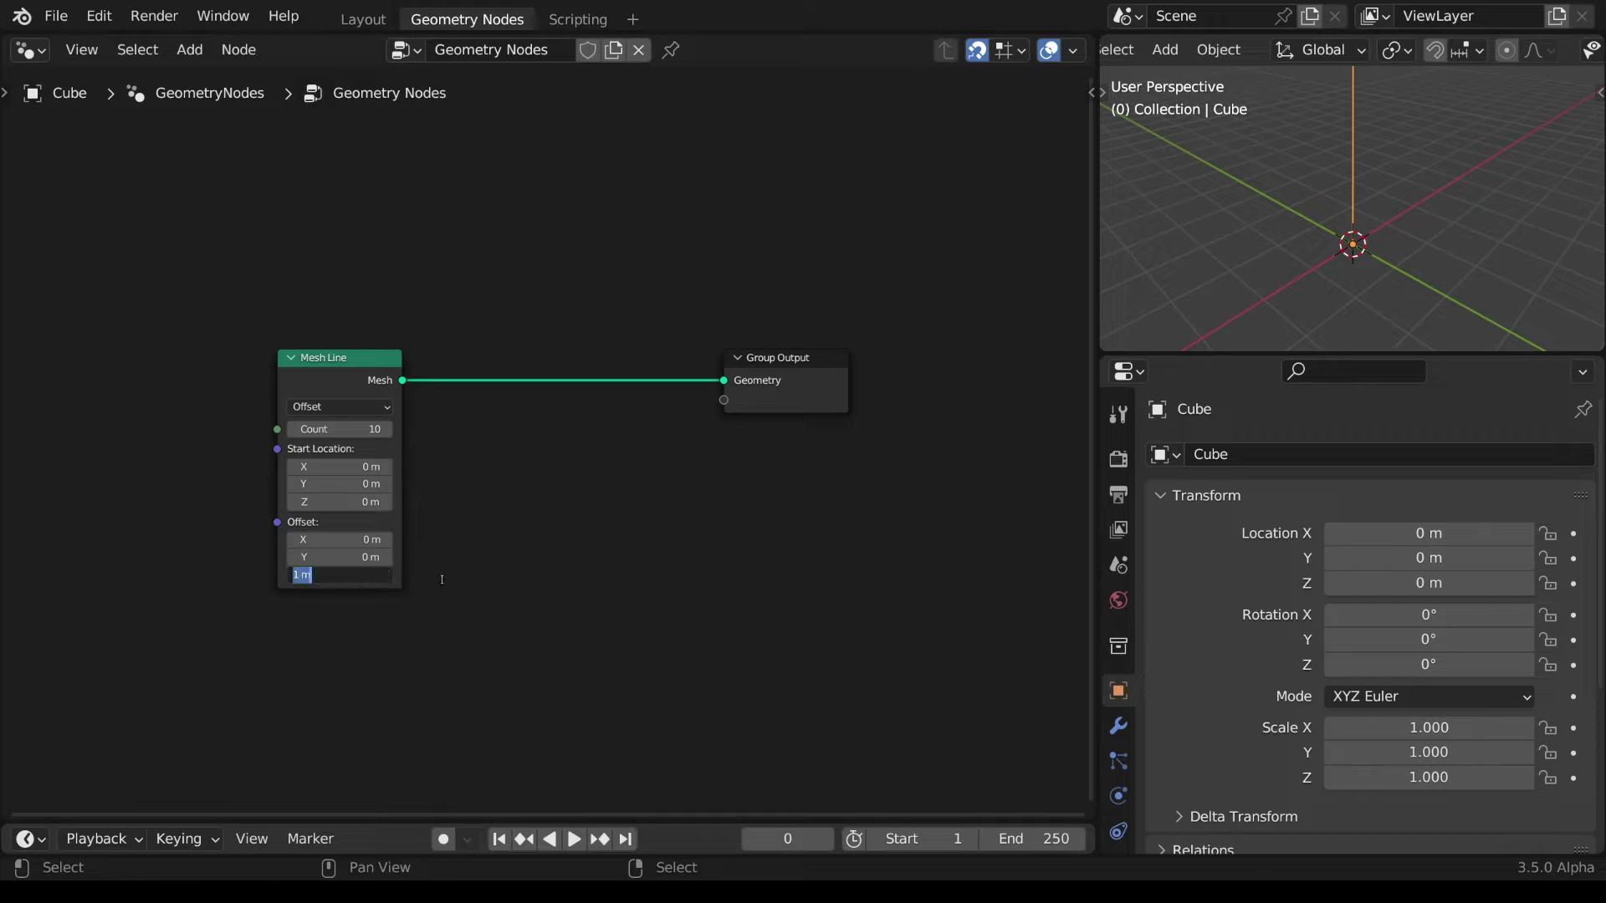
text(0.25)
key(Return)
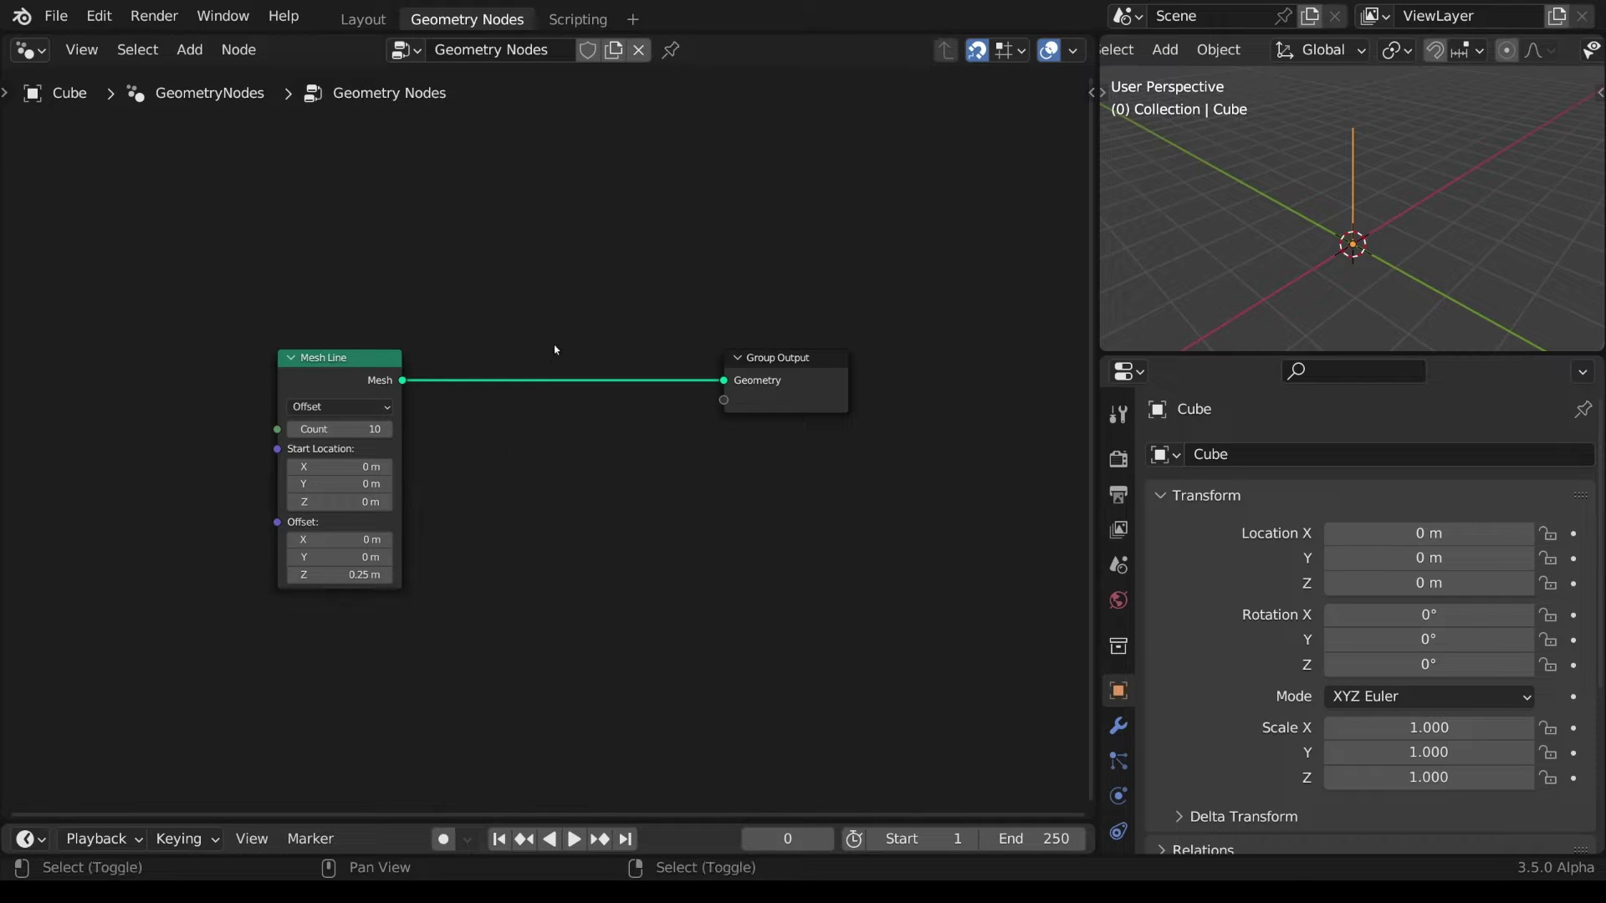
- Create a node group on the link between Mesh Line and Group Output and name it Visualizer
shift+right_drag(554, 343, 559, 437)
key(ctrl+g)
drag(570, 420, 540, 484)
key(ctrl+x)
key(Tab)
click(635, 439)
text(Visua)
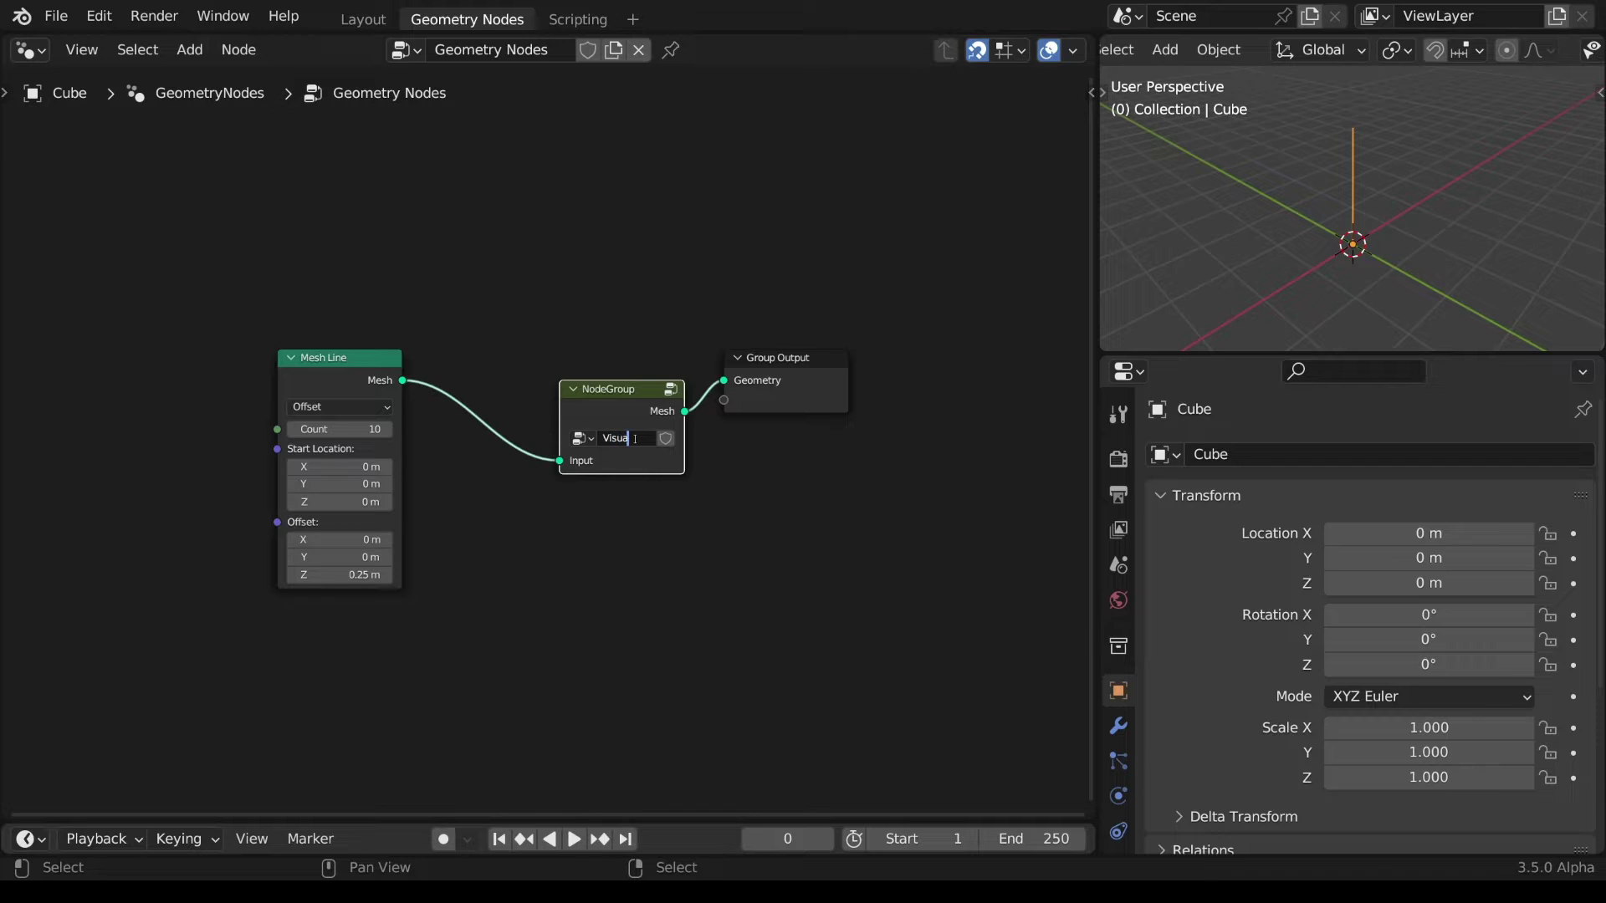
text(lizer)
key(Return)
- Enter the Visualizer group and rename its input socket to Geometry
key(Tab)
key(n)
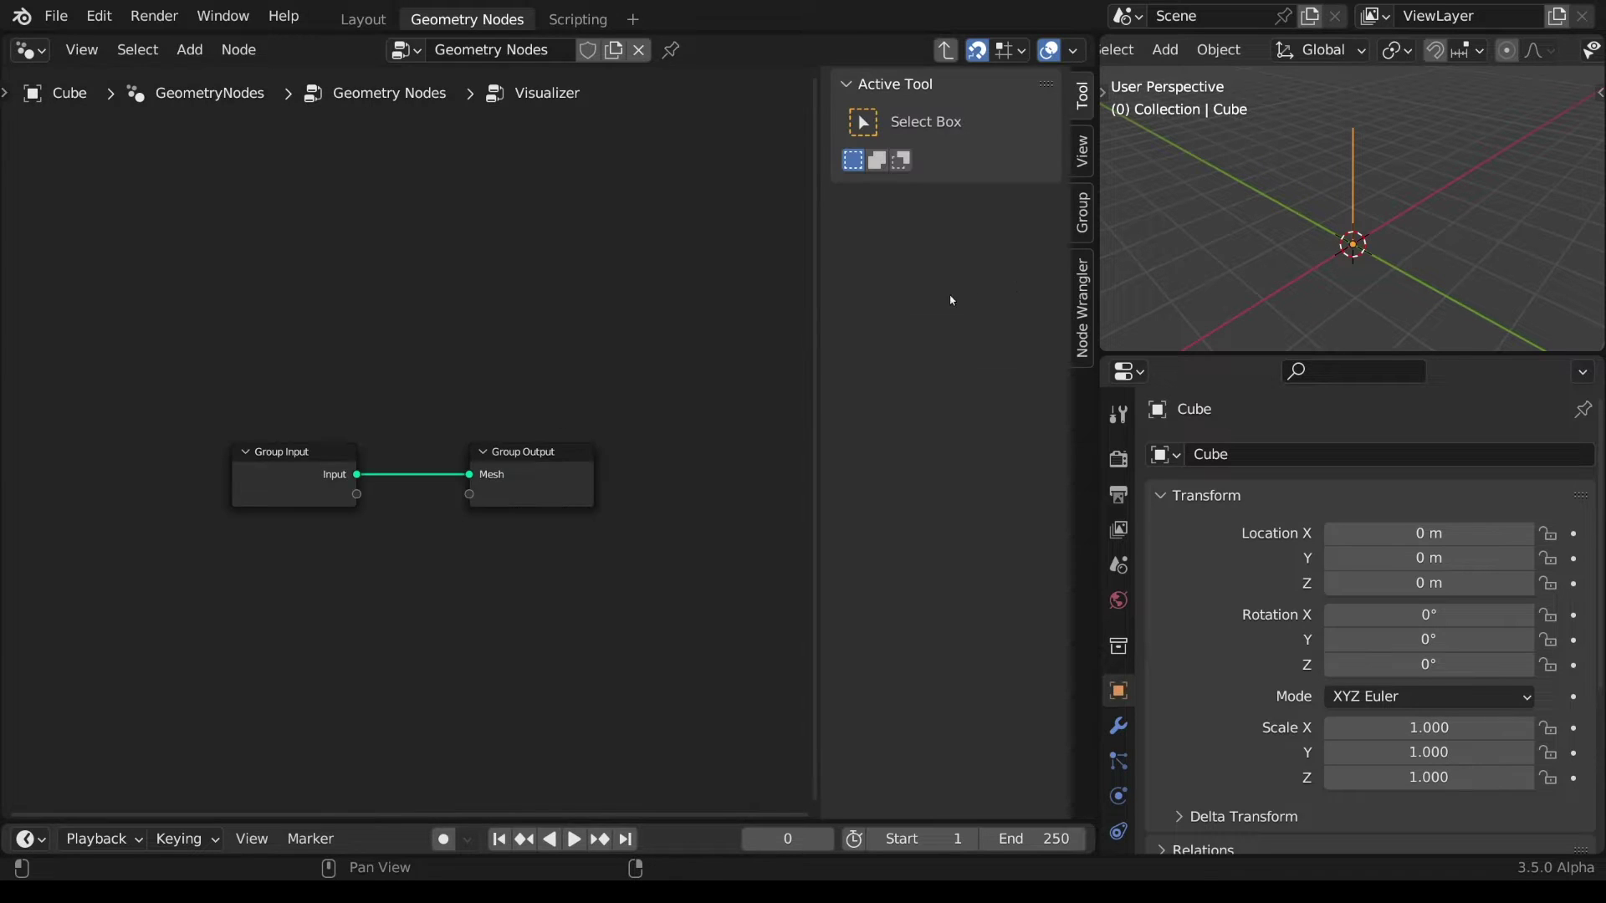
click(1082, 213)
double_click(911, 128)
text(Geometry)
key(Return)
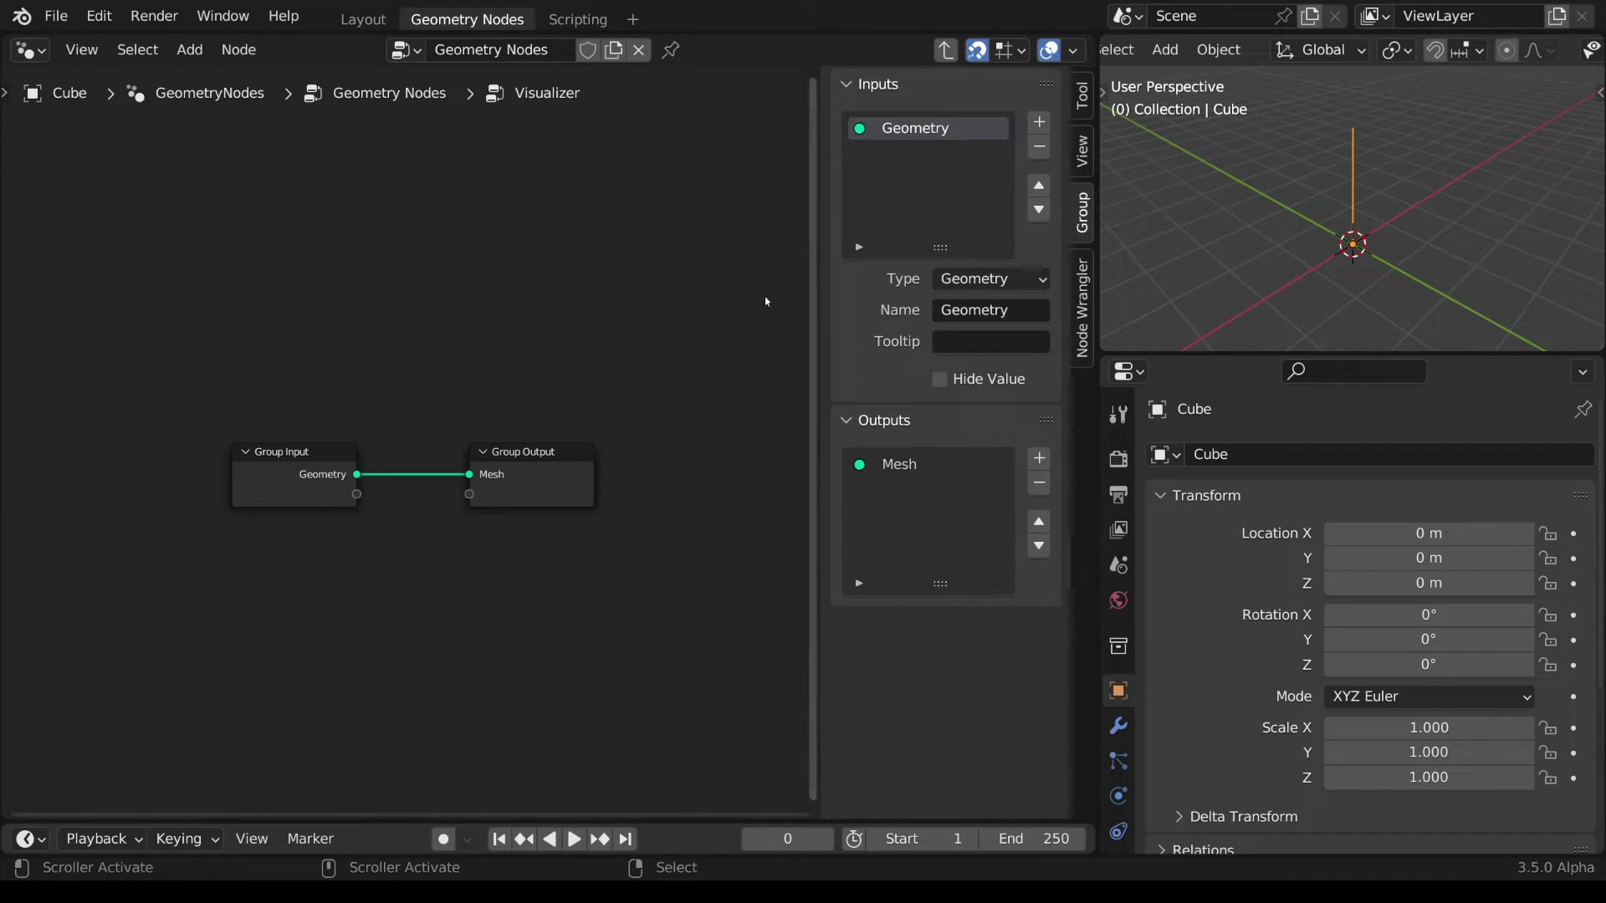
key(n)
- Insert a Duplicate Elements node between Group Input and Group Output
drag(495, 474, 532, 491)
text(duplicate)
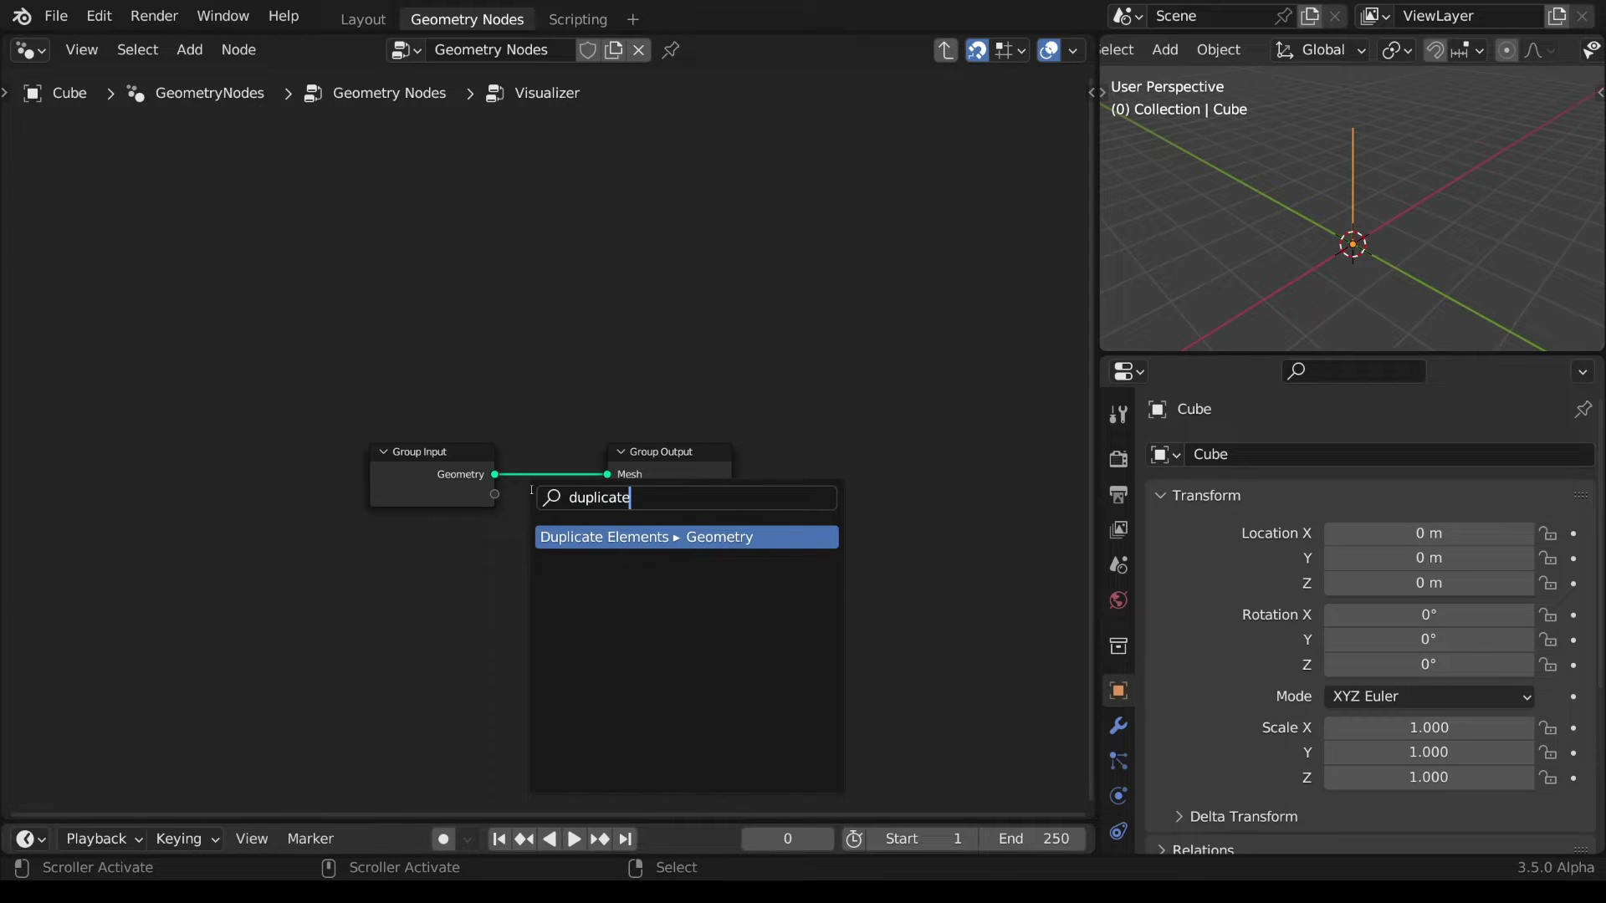
key(Return)
click(547, 455)
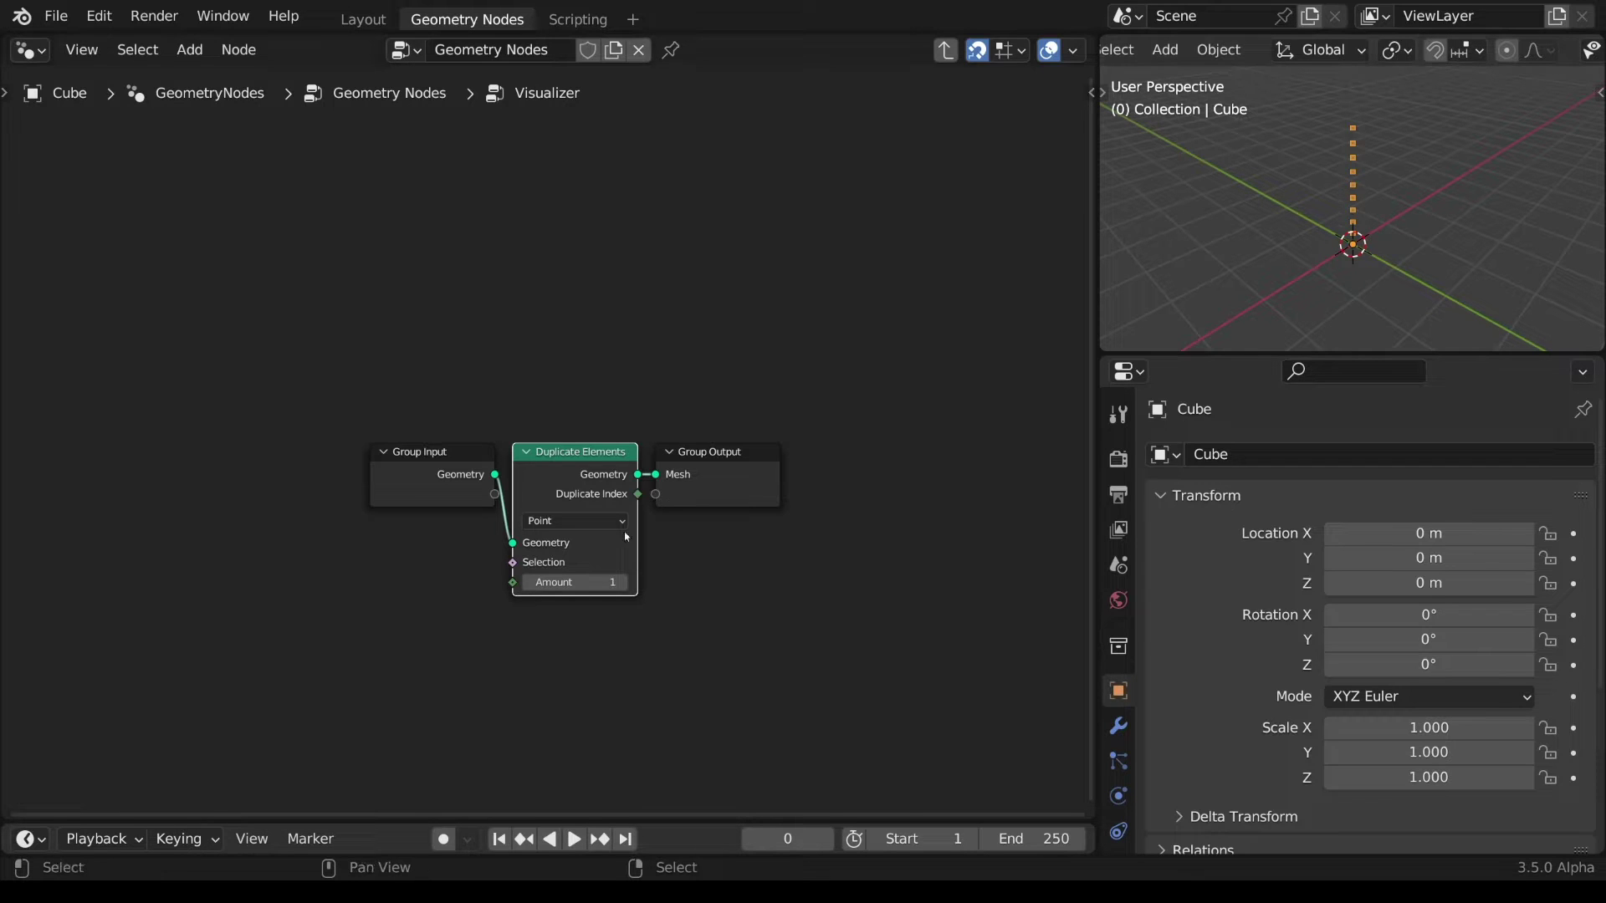
- Feed the Duplicate Elements Amount from a new Integer node set to 4
drag(513, 583, 443, 593)
text(integer)
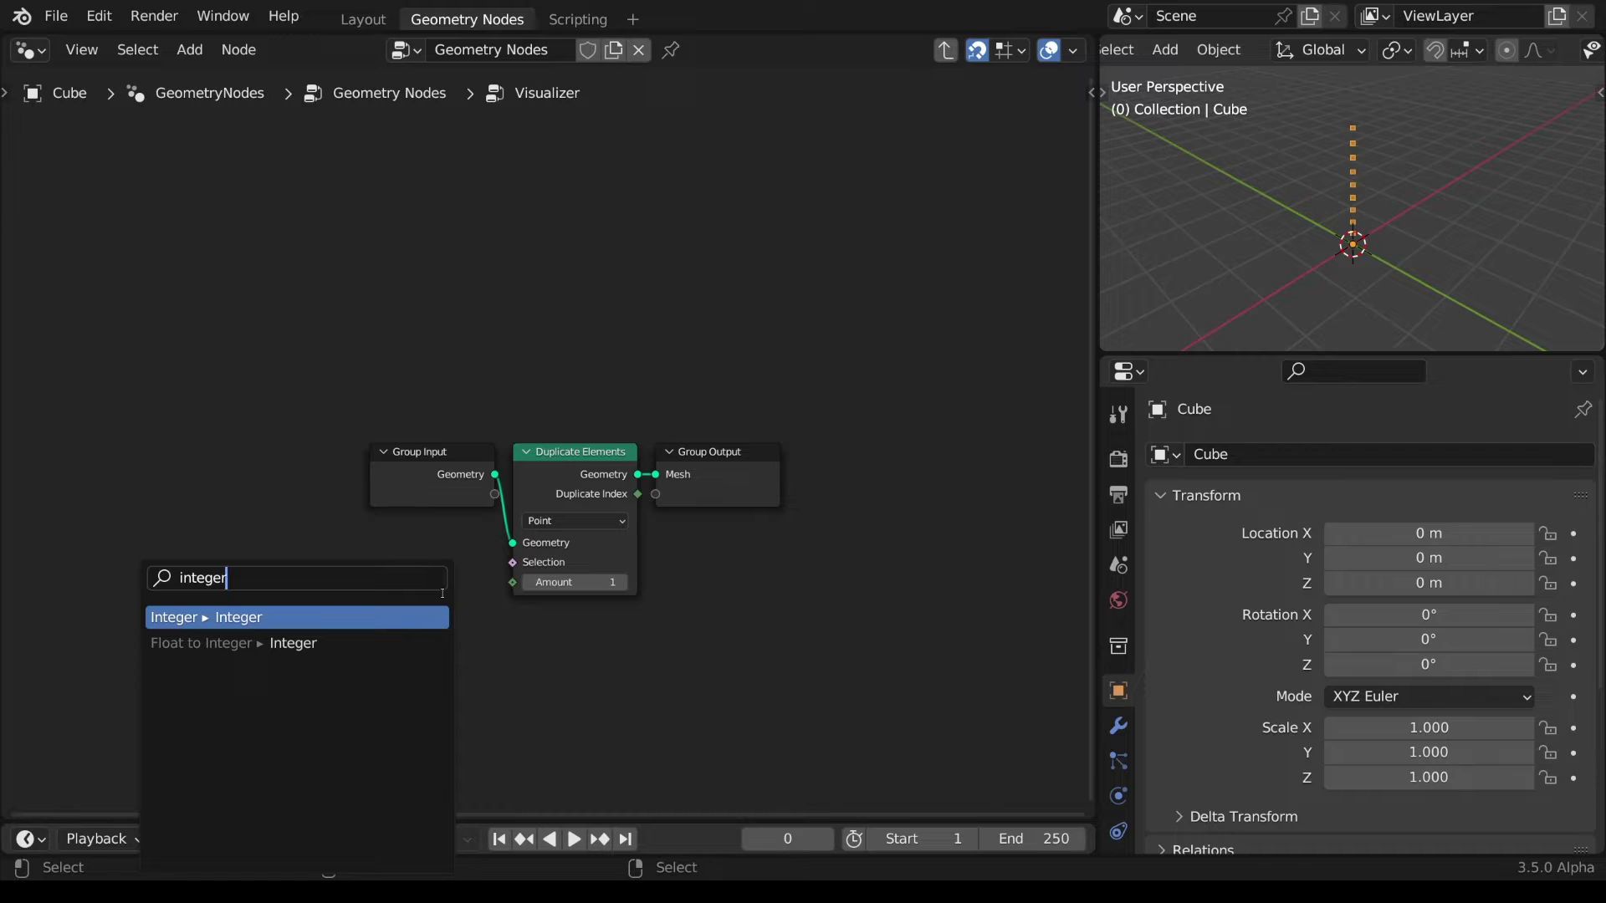
key(Return)
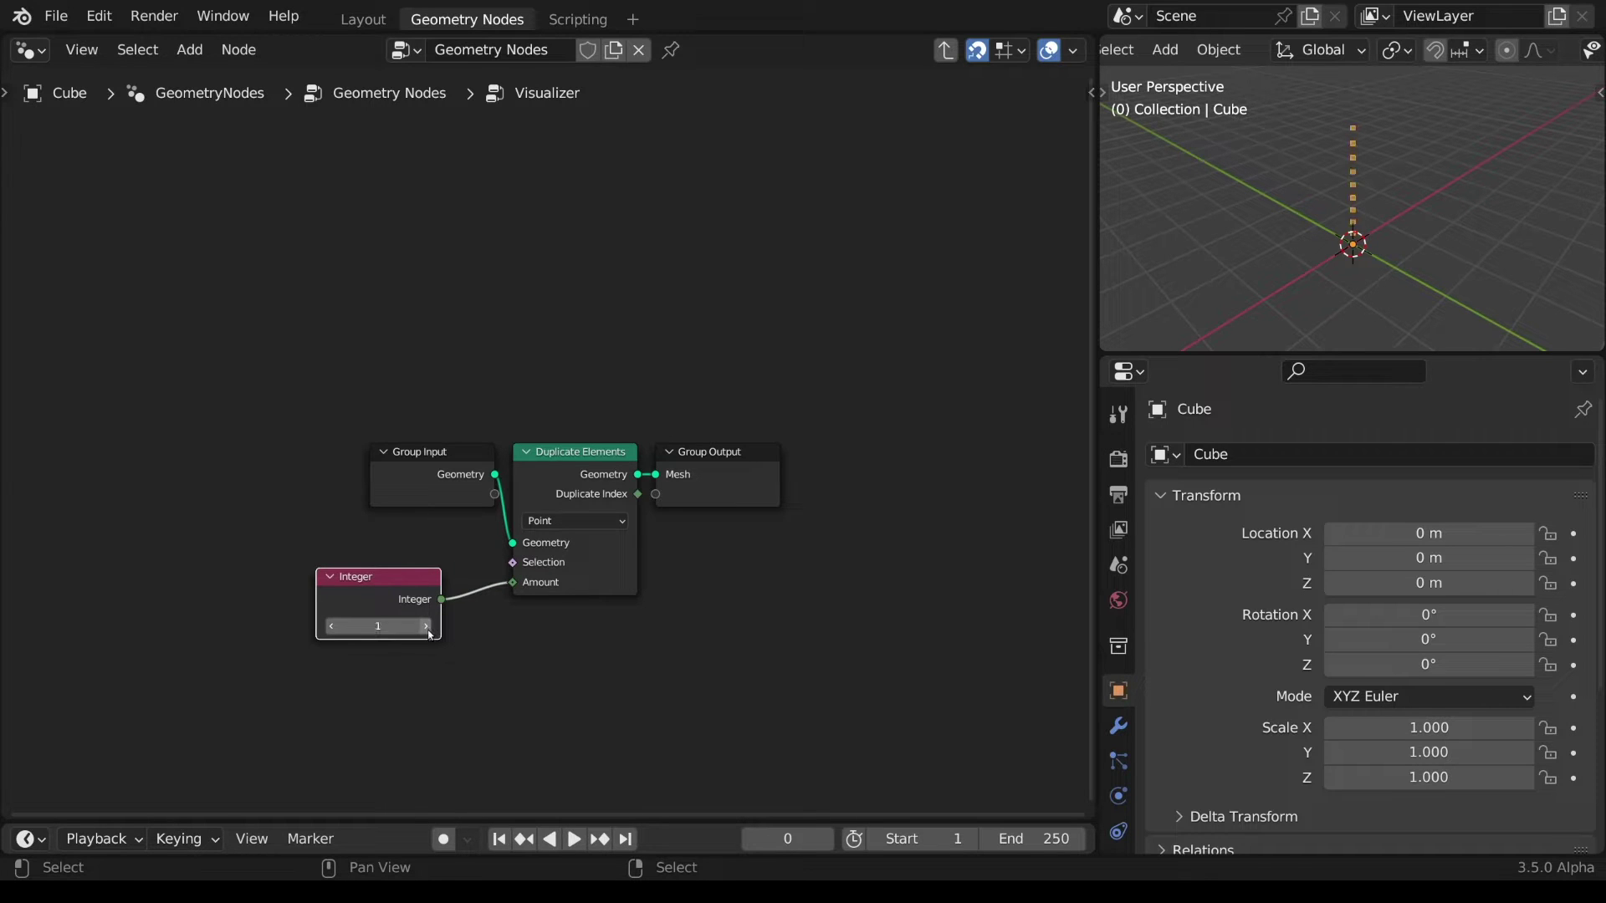
click(426, 627)
click(427, 627)
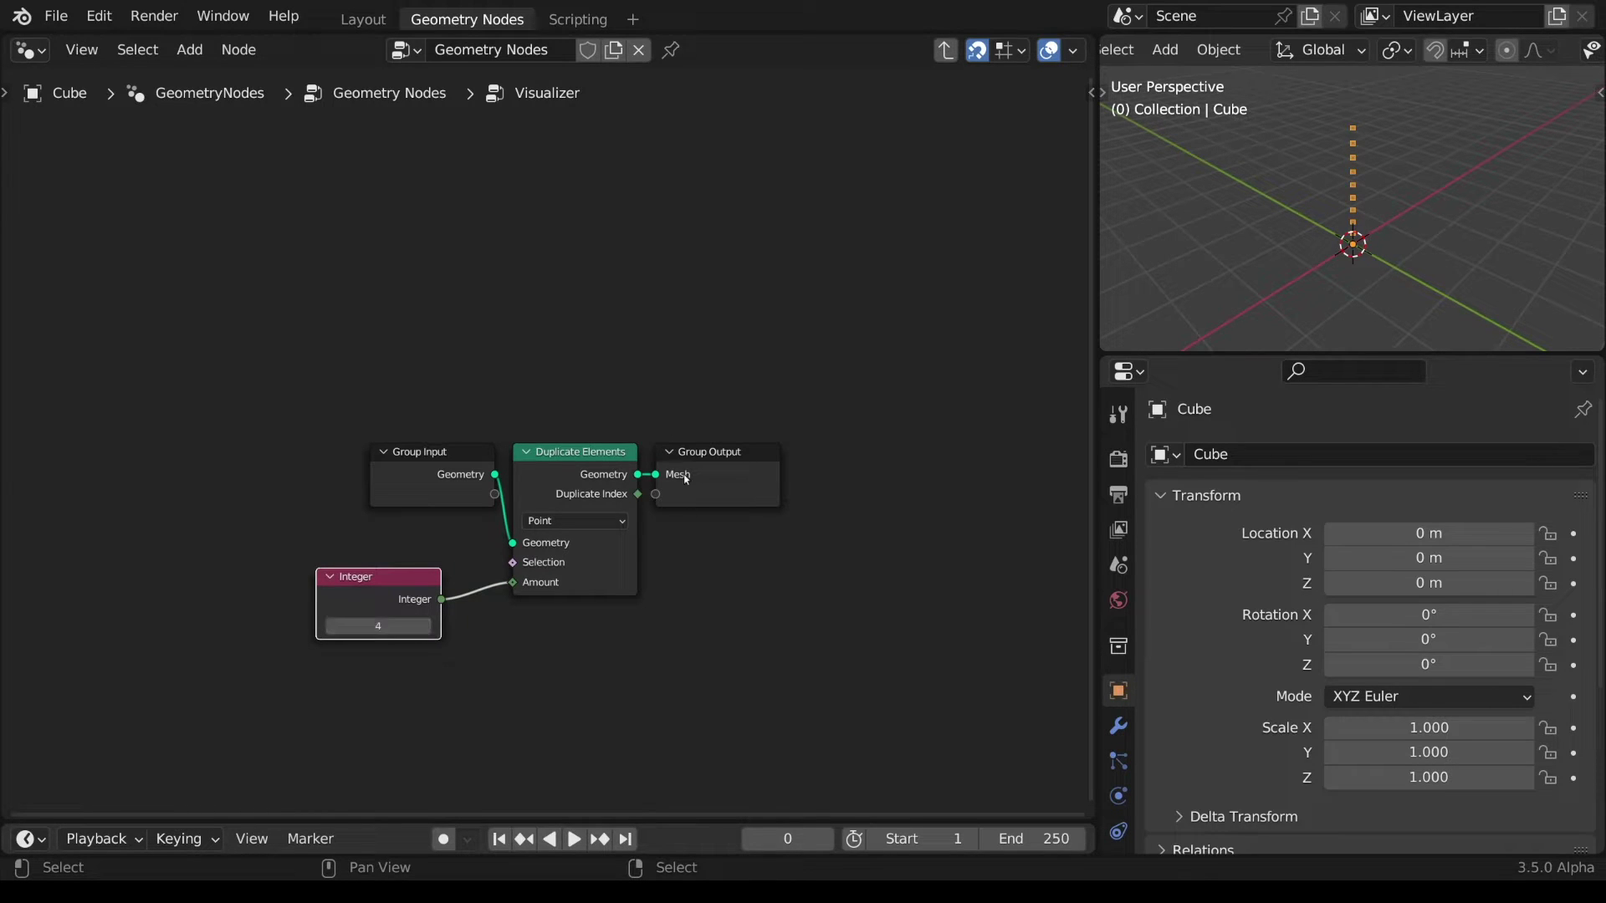
- Move Group Output farther away and insert an Instance on Points node after Duplicate Elements
drag(719, 456, 1027, 456)
drag(637, 474, 716, 547)
text(instance)
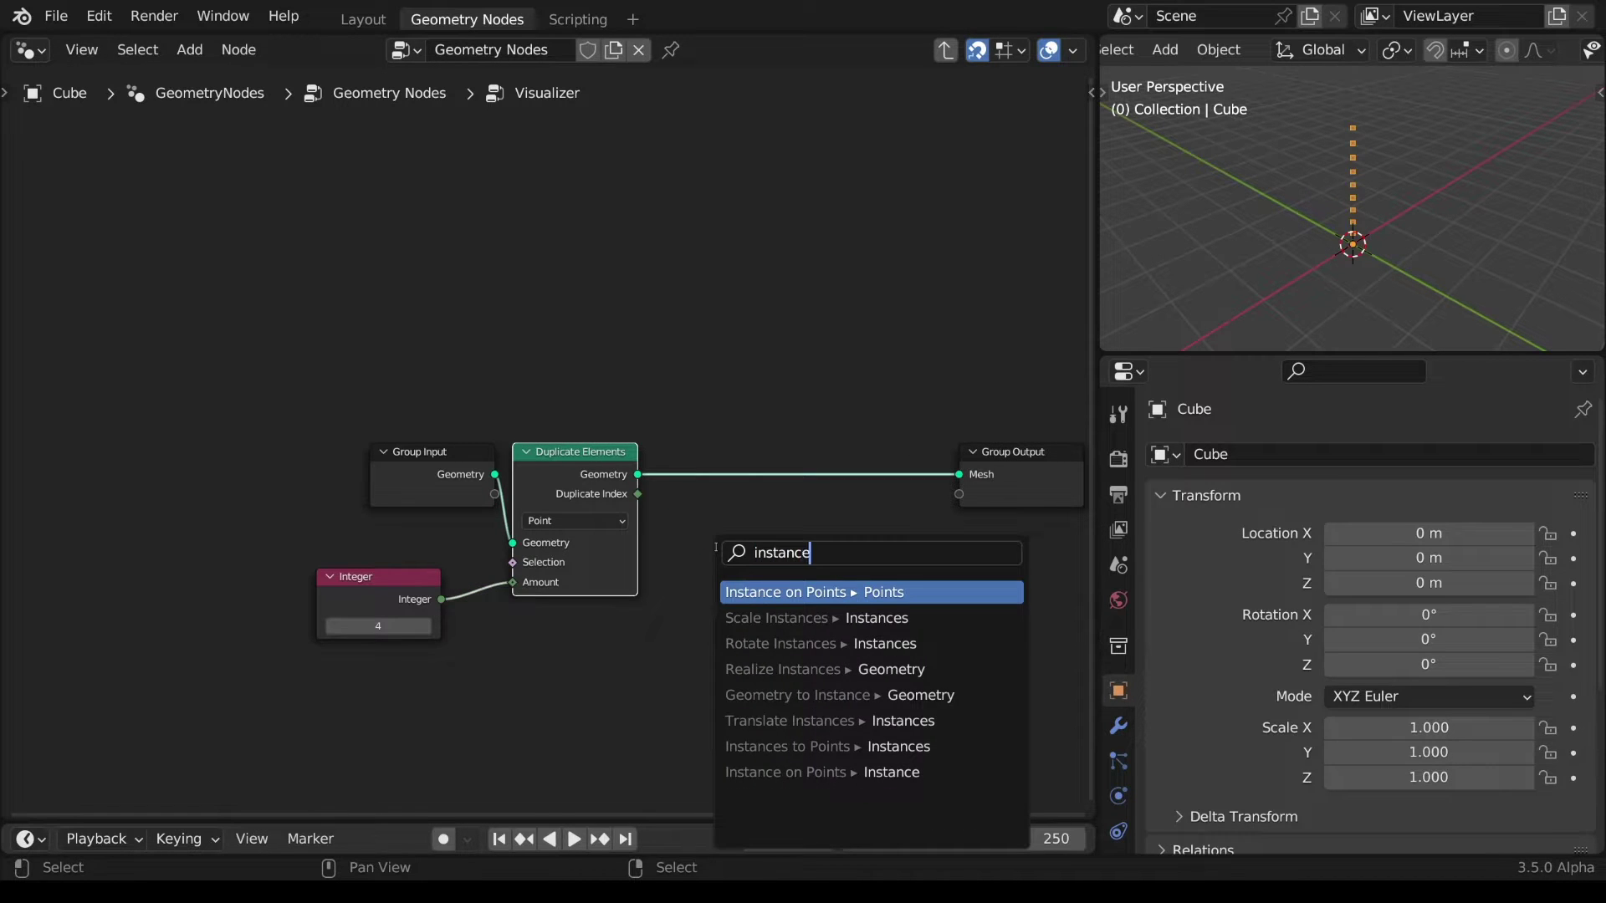
key(Return)
click(796, 442)
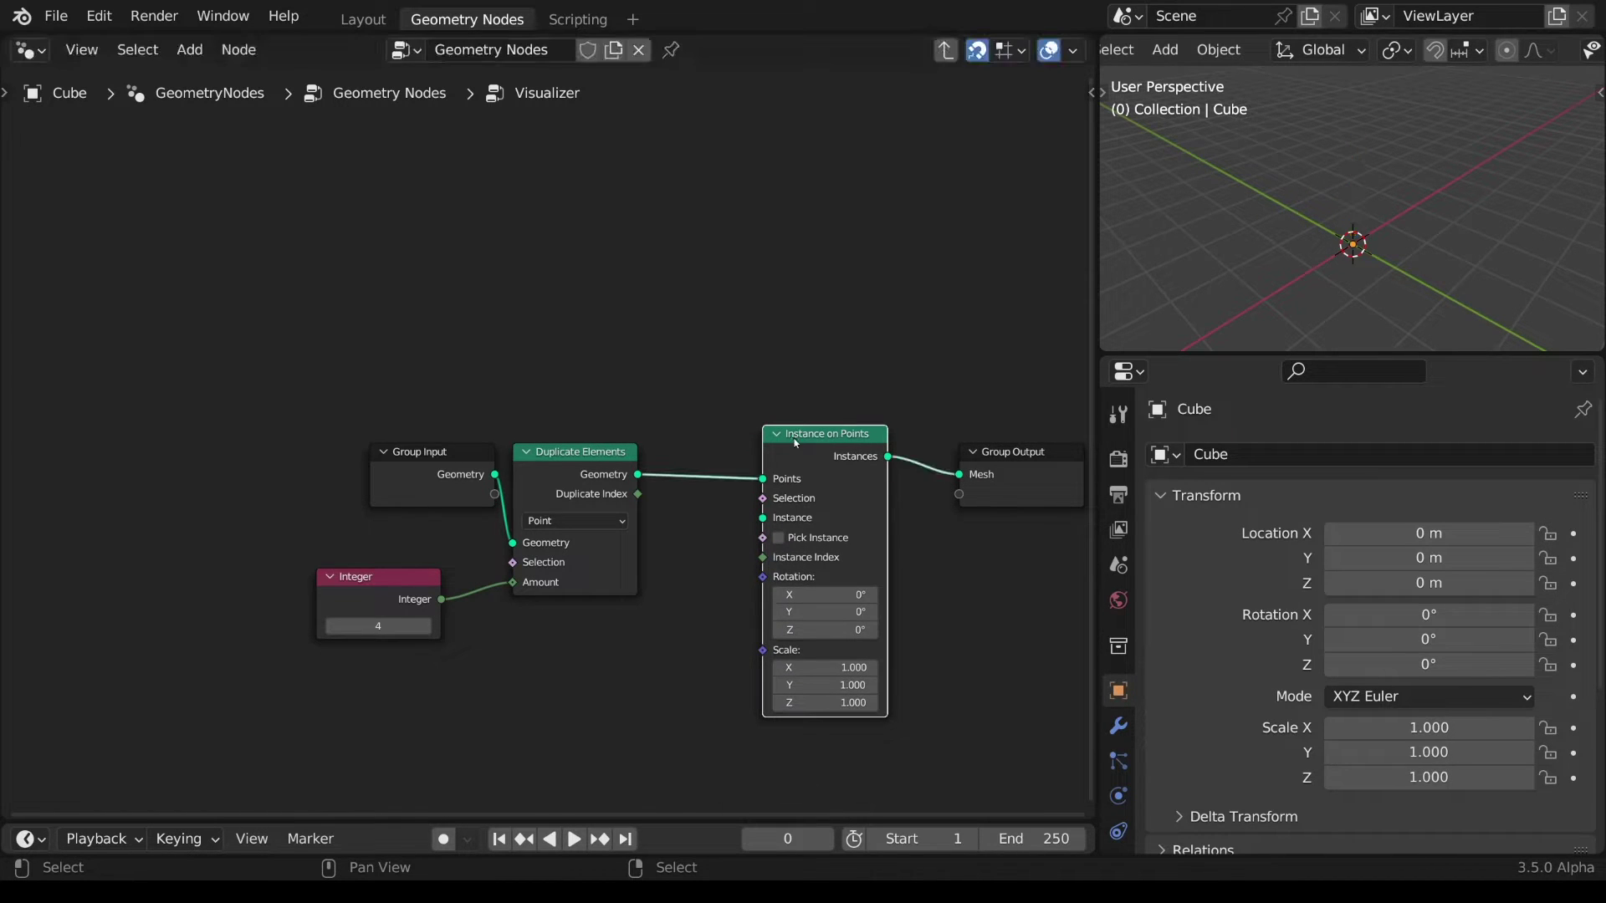
middle_drag(779, 463, 645, 296)
drag(629, 350, 432, 558)
text(string)
key(Return)
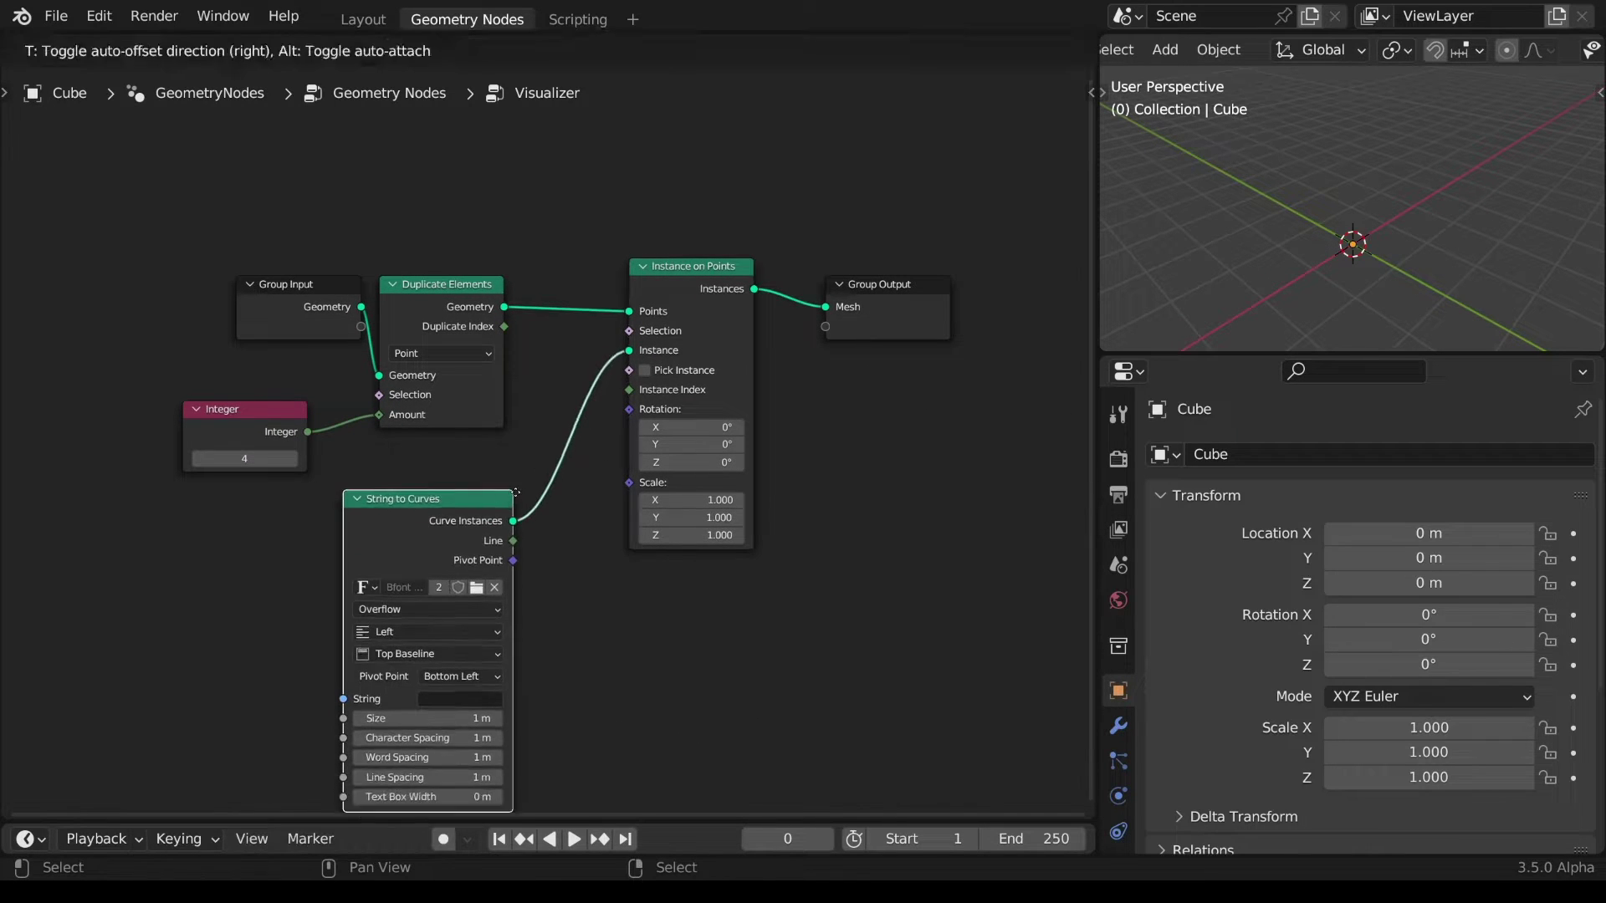
click(526, 524)
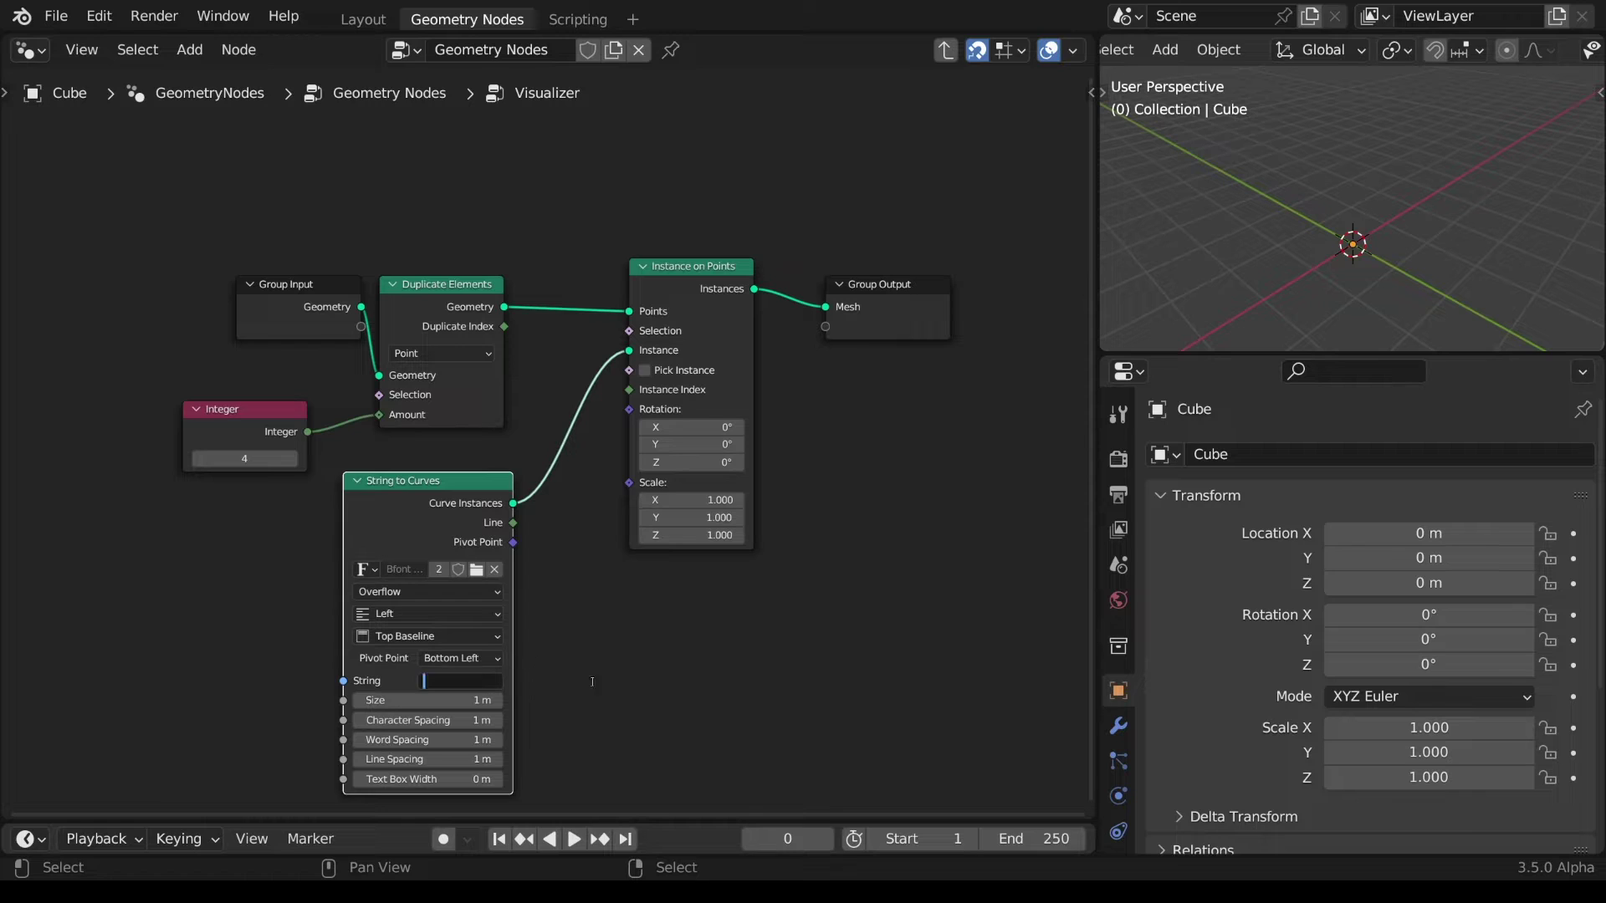
text(0123456789.)
key(Return)
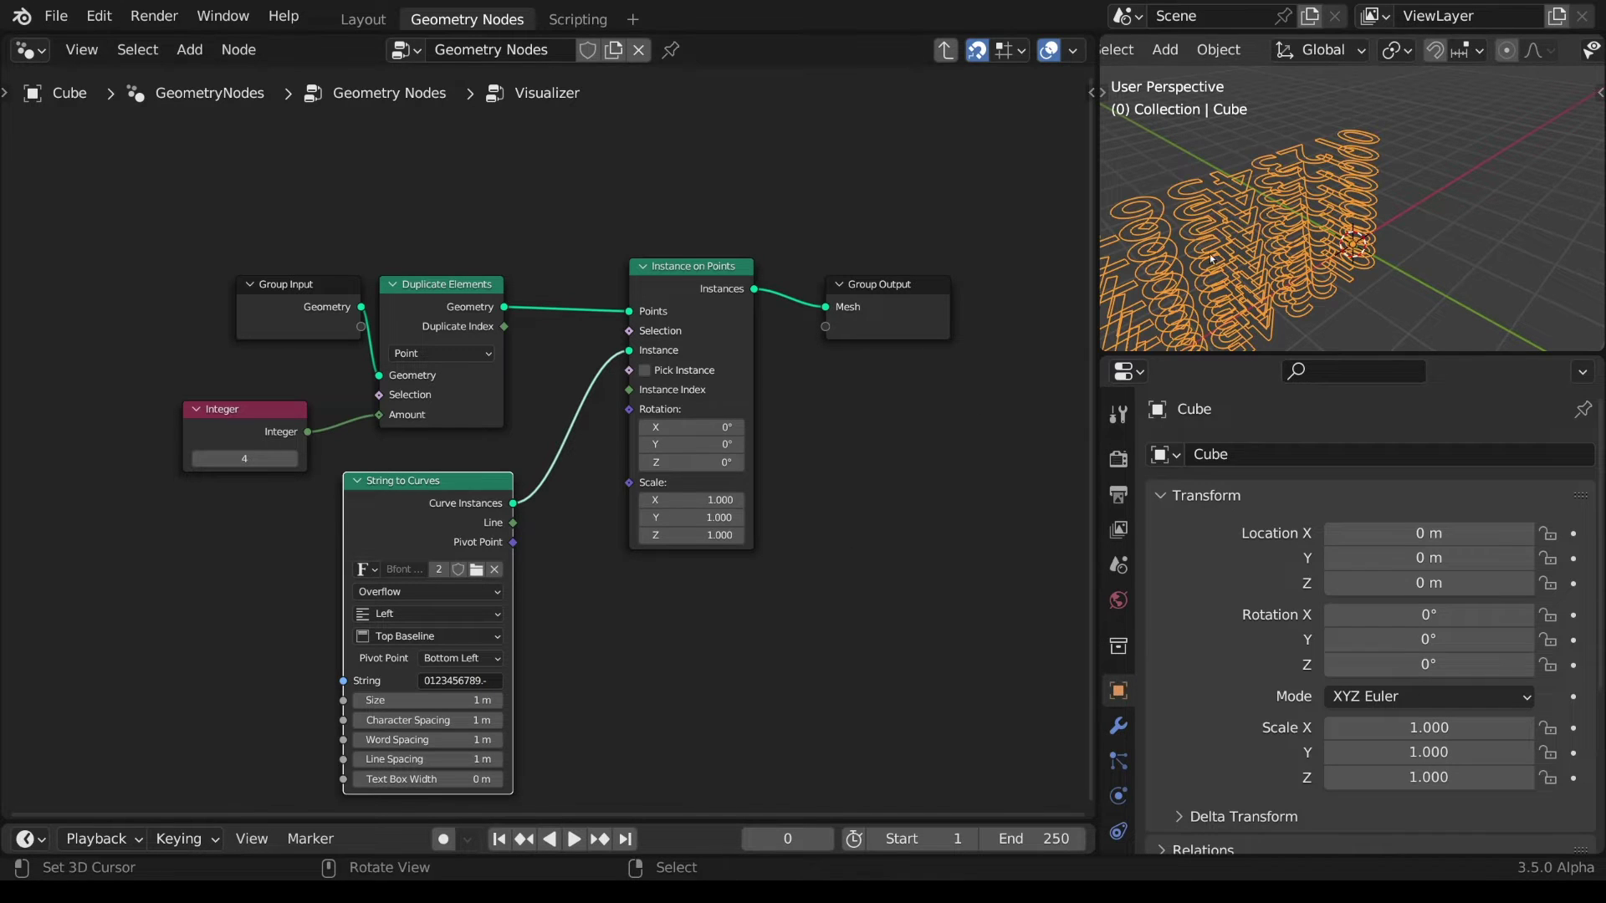
- Enable Pick Instance on the Instance on Points node and inspect the resulting digits in the viewport
middle_drag(1372, 251, 1380, 257)
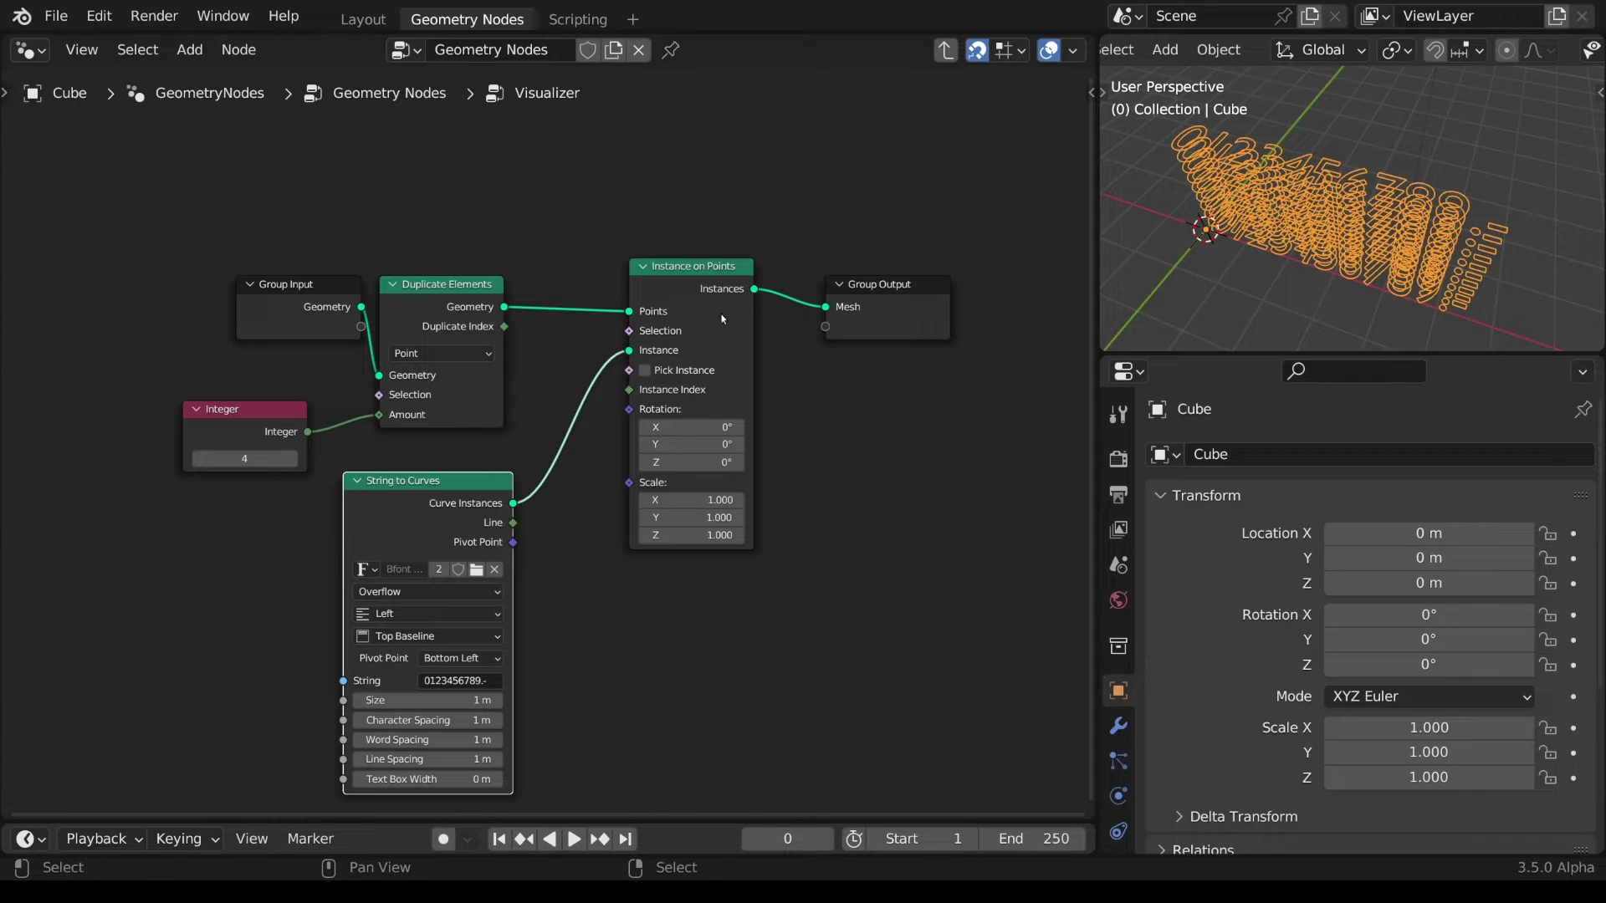
click(649, 374)
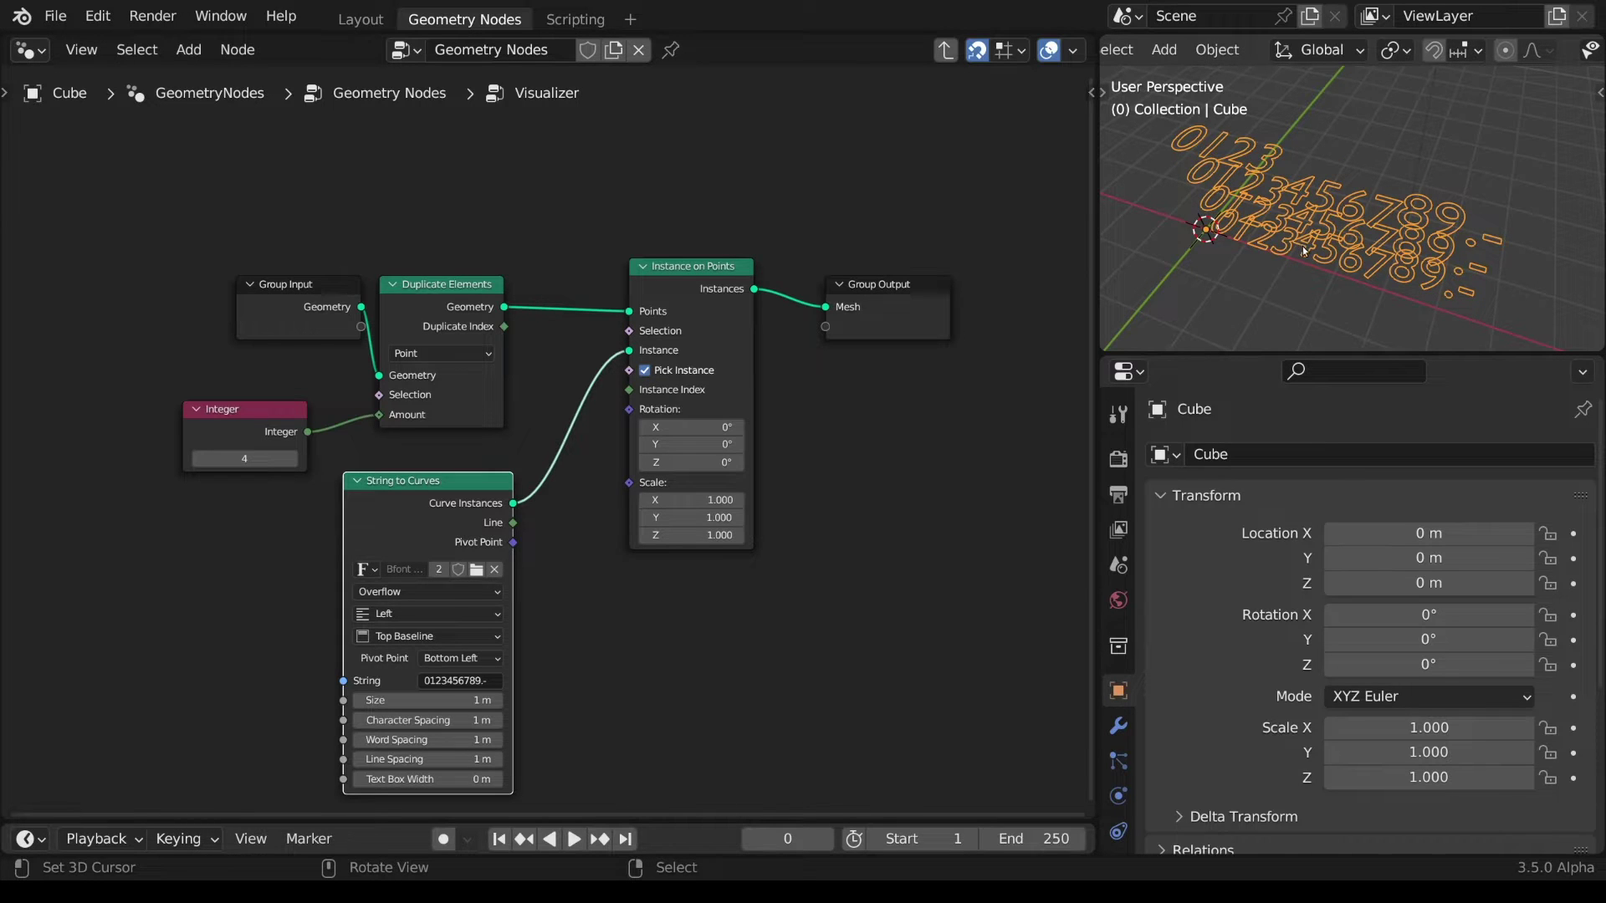
middle_drag(1302, 251, 1372, 248)
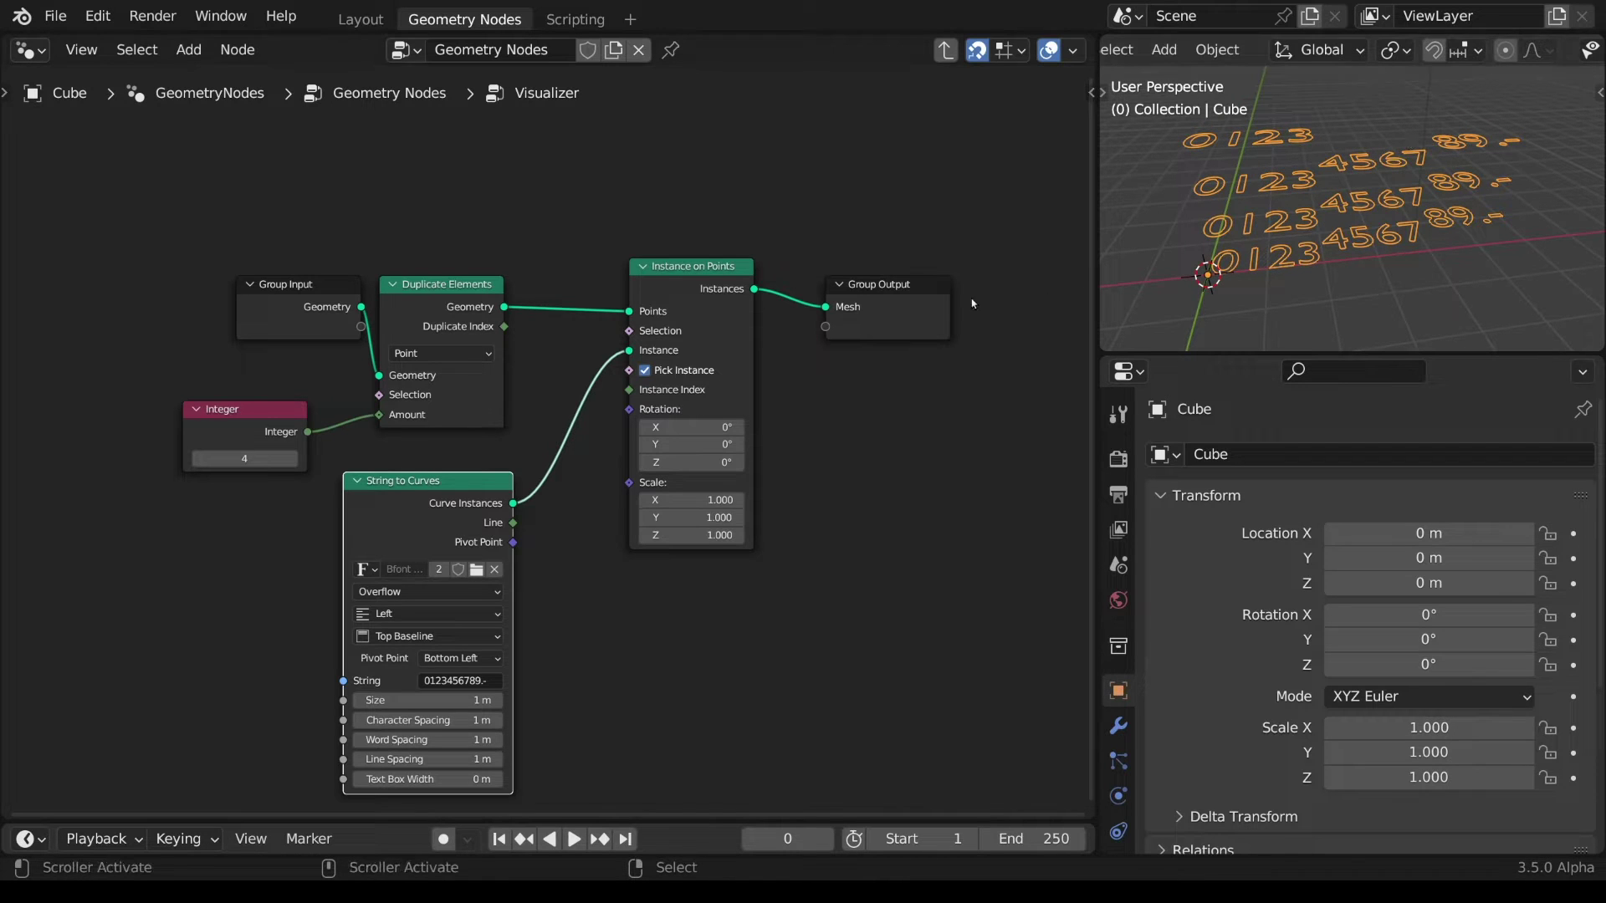
- Move String to Curves aside and add a vector Multiply node connected to its Pivot Point output
scroll(707, 322, down, 2)
middle_drag(707, 322, 742, 252)
drag(541, 352, 357, 419)
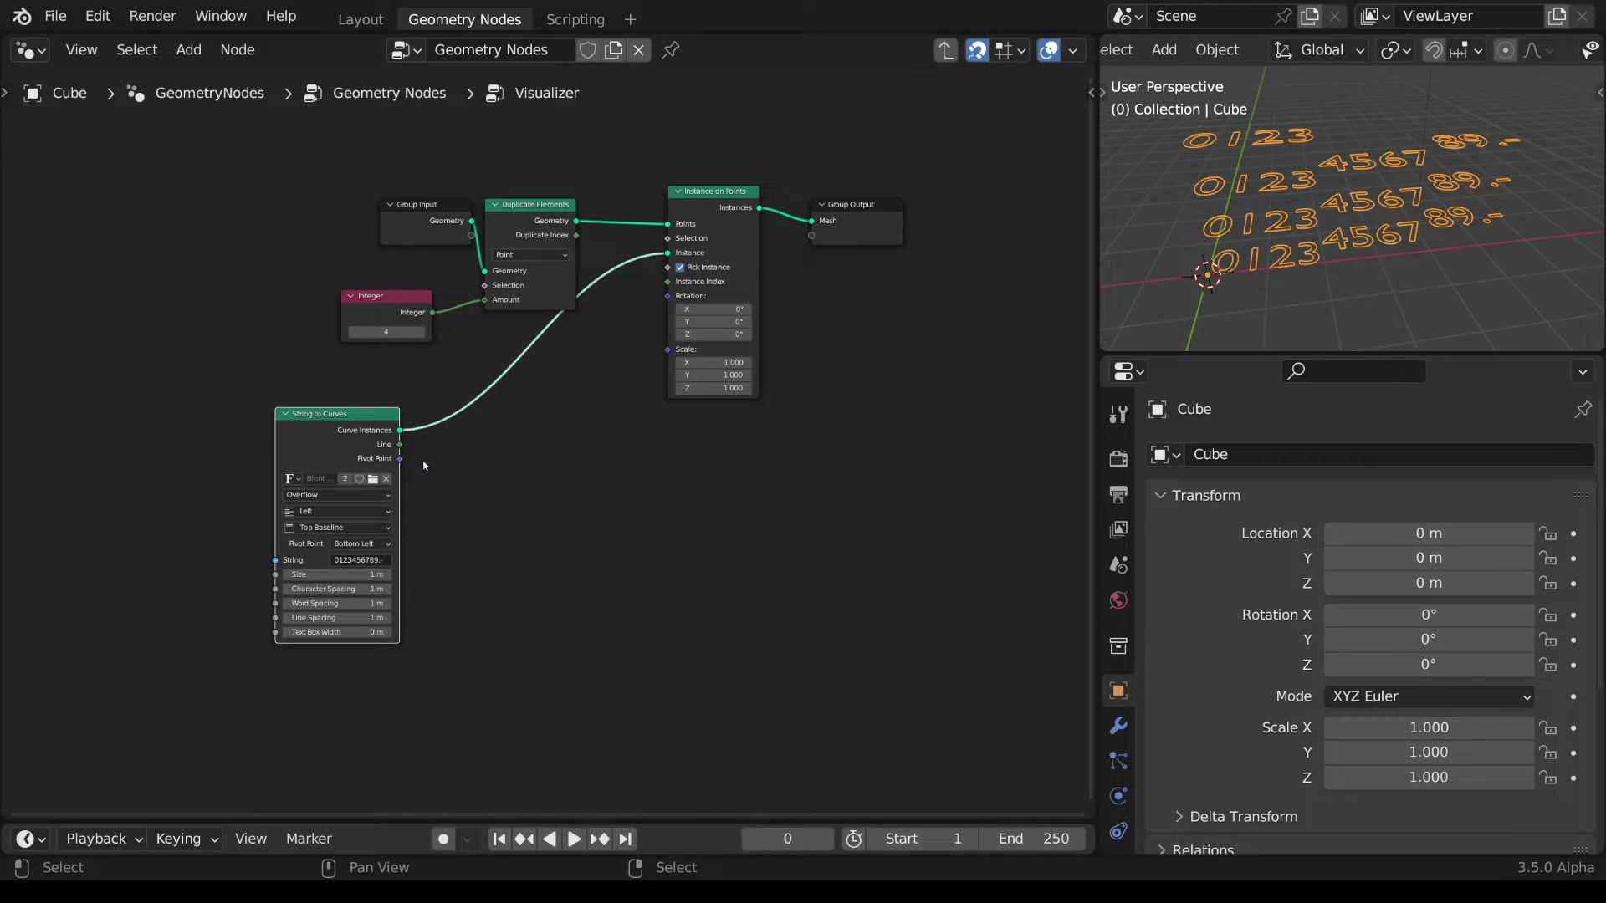
drag(401, 460, 476, 458)
text(multiply)
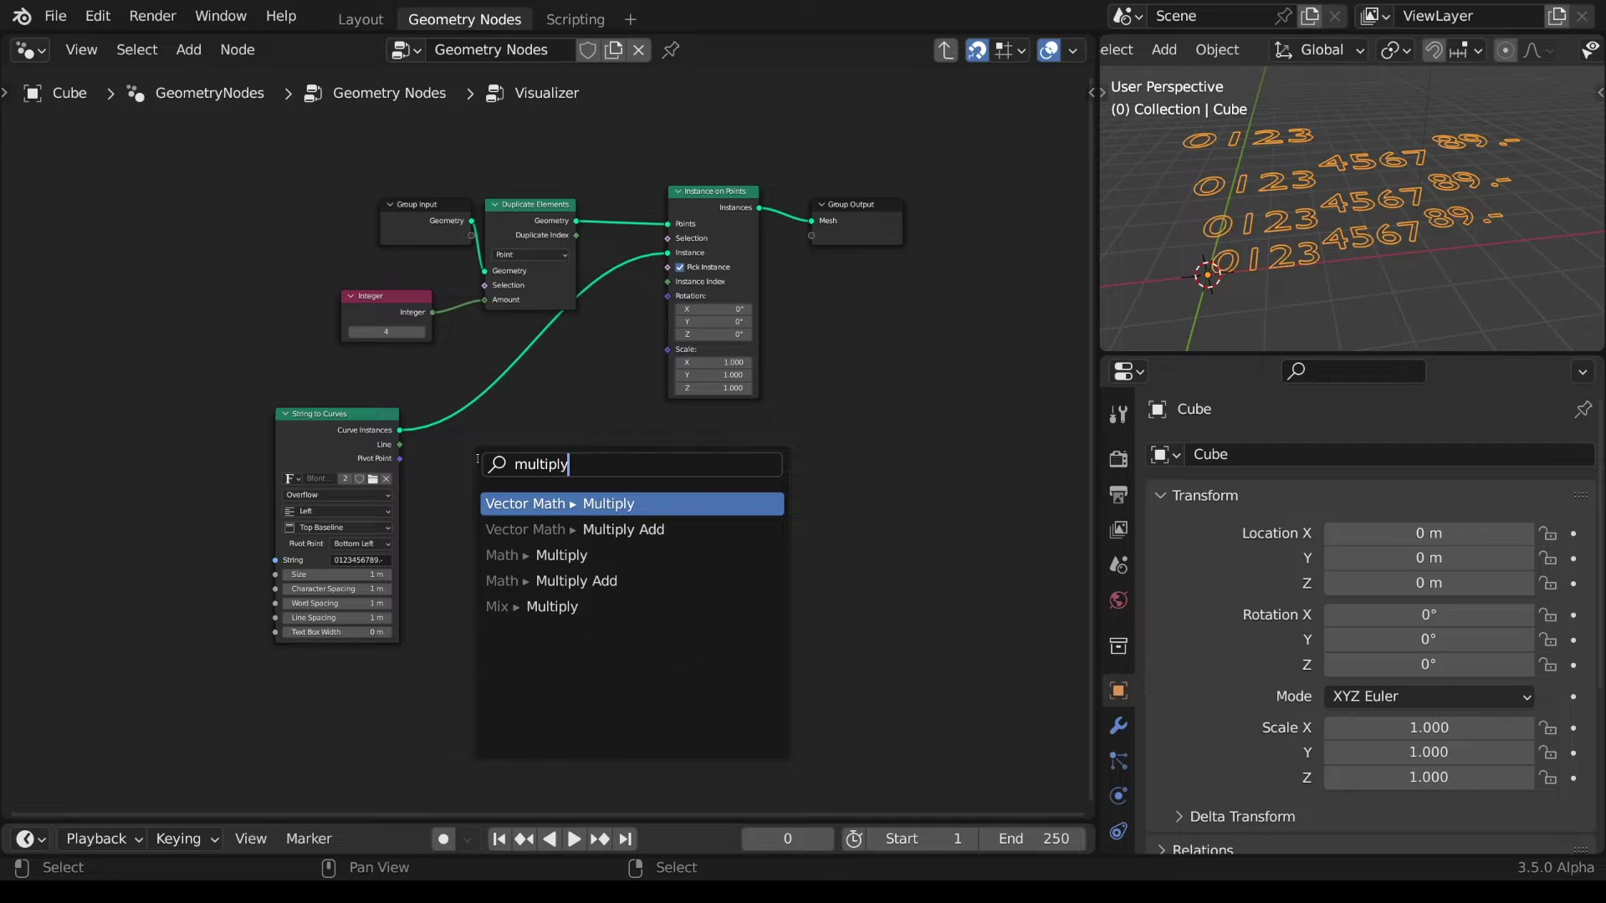
key(Return)
click(417, 447)
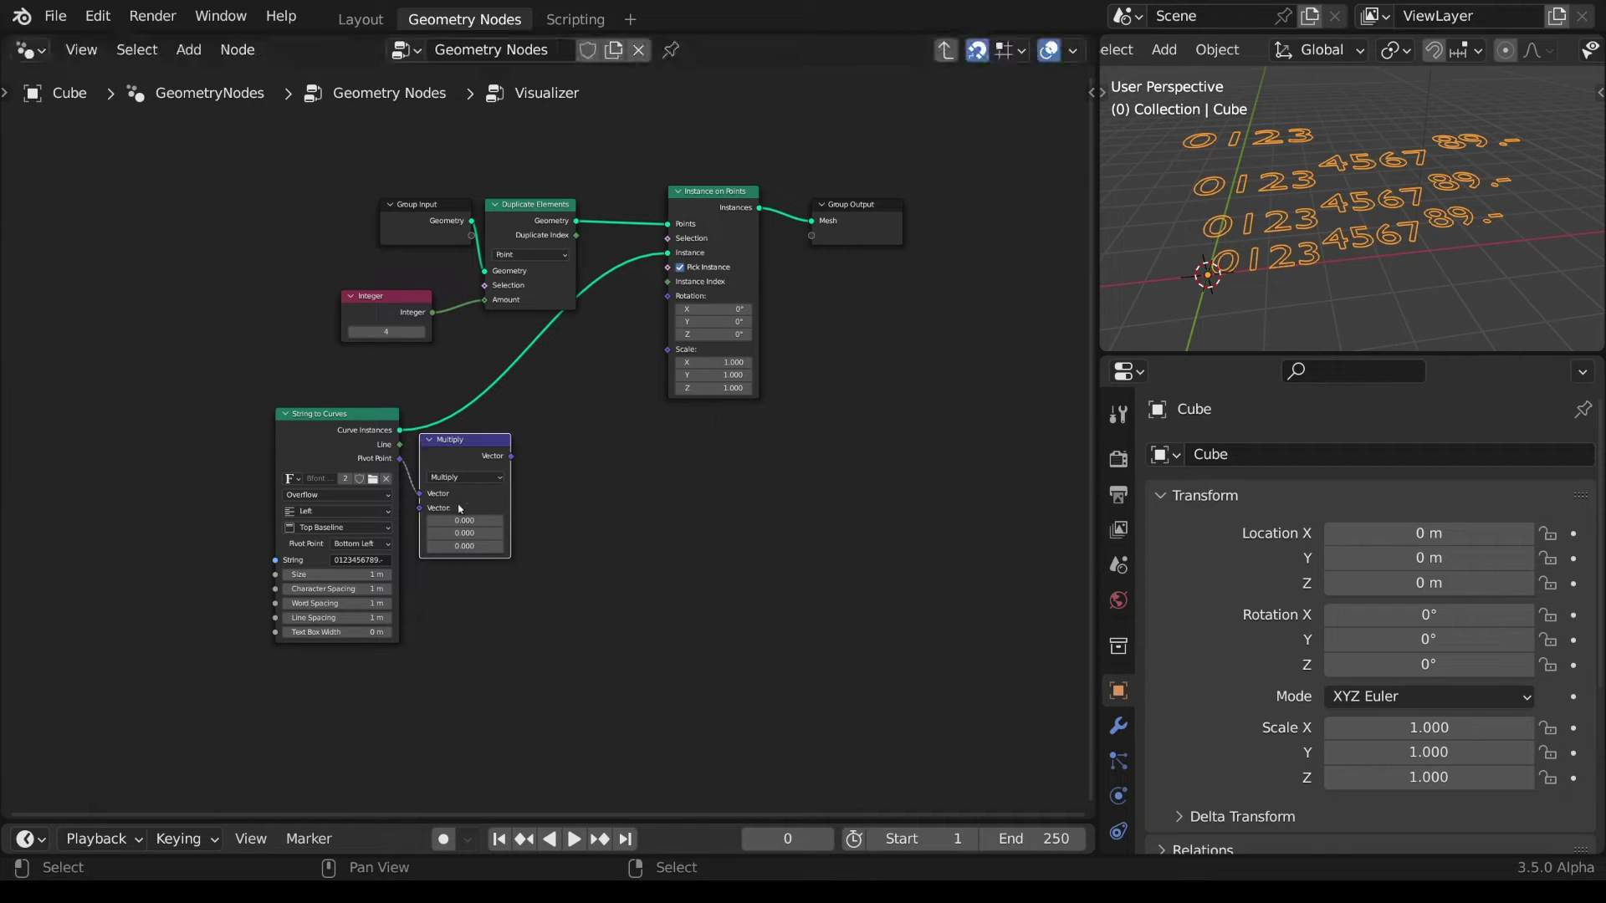
- Set the first component of the Multiply node's second vector to -1
click(460, 521)
key(BackSpace)
text(-1)
key(Return)
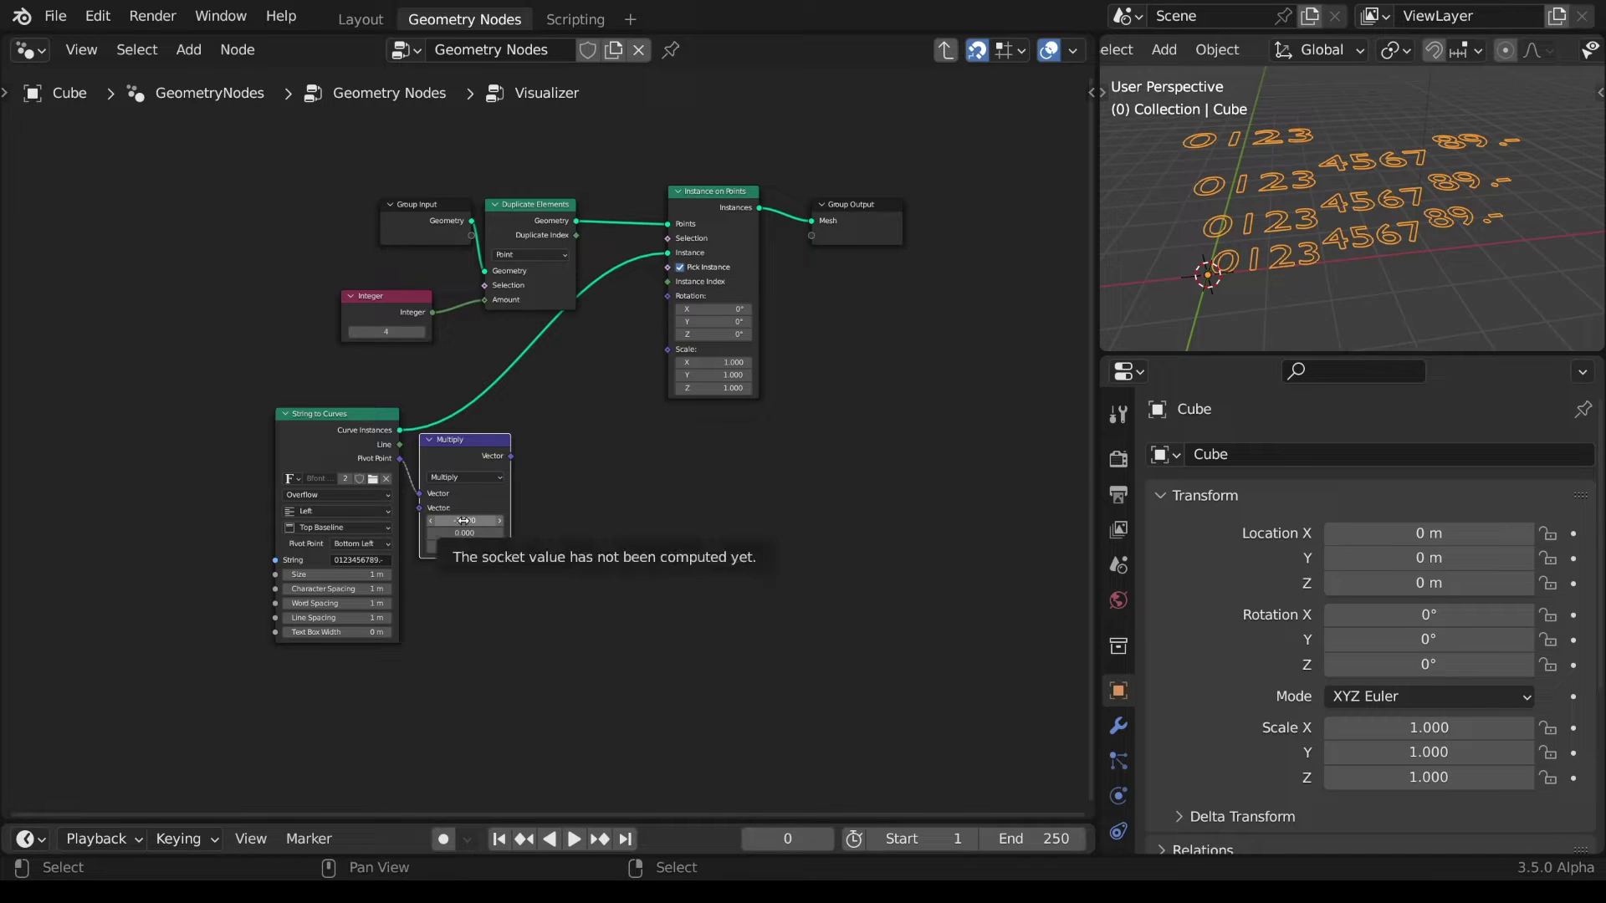
- Route Curve Instances through a new Set Position node into the Instance input, with the Multiply vector driving its Position
click(403, 436)
drag(401, 432, 591, 425)
text(set pos)
key(Return)
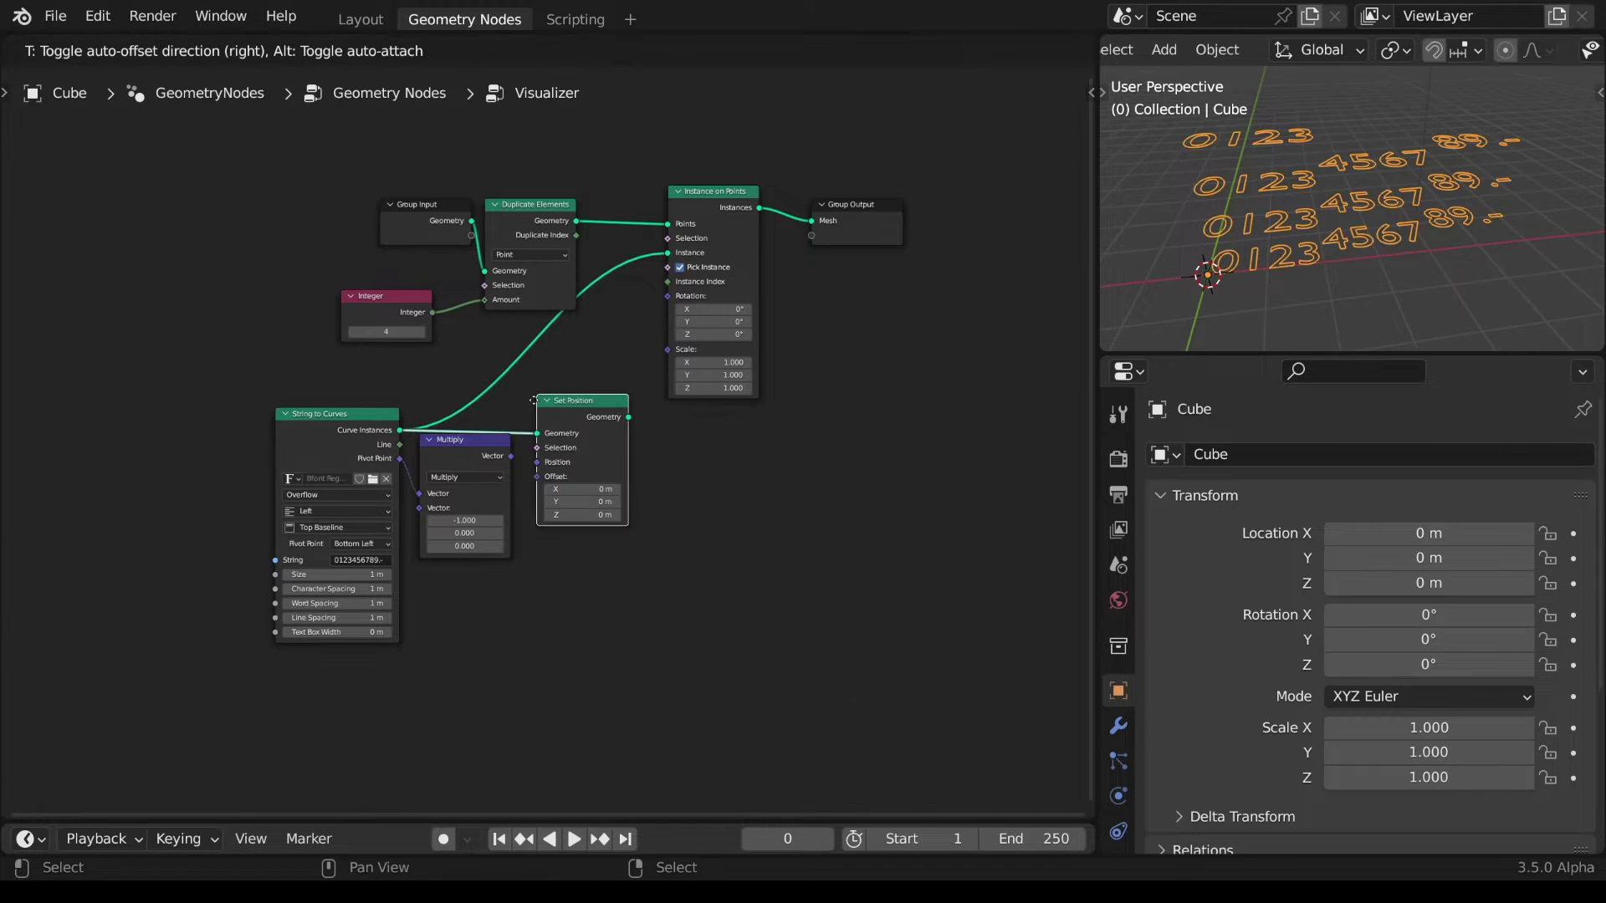
click(532, 399)
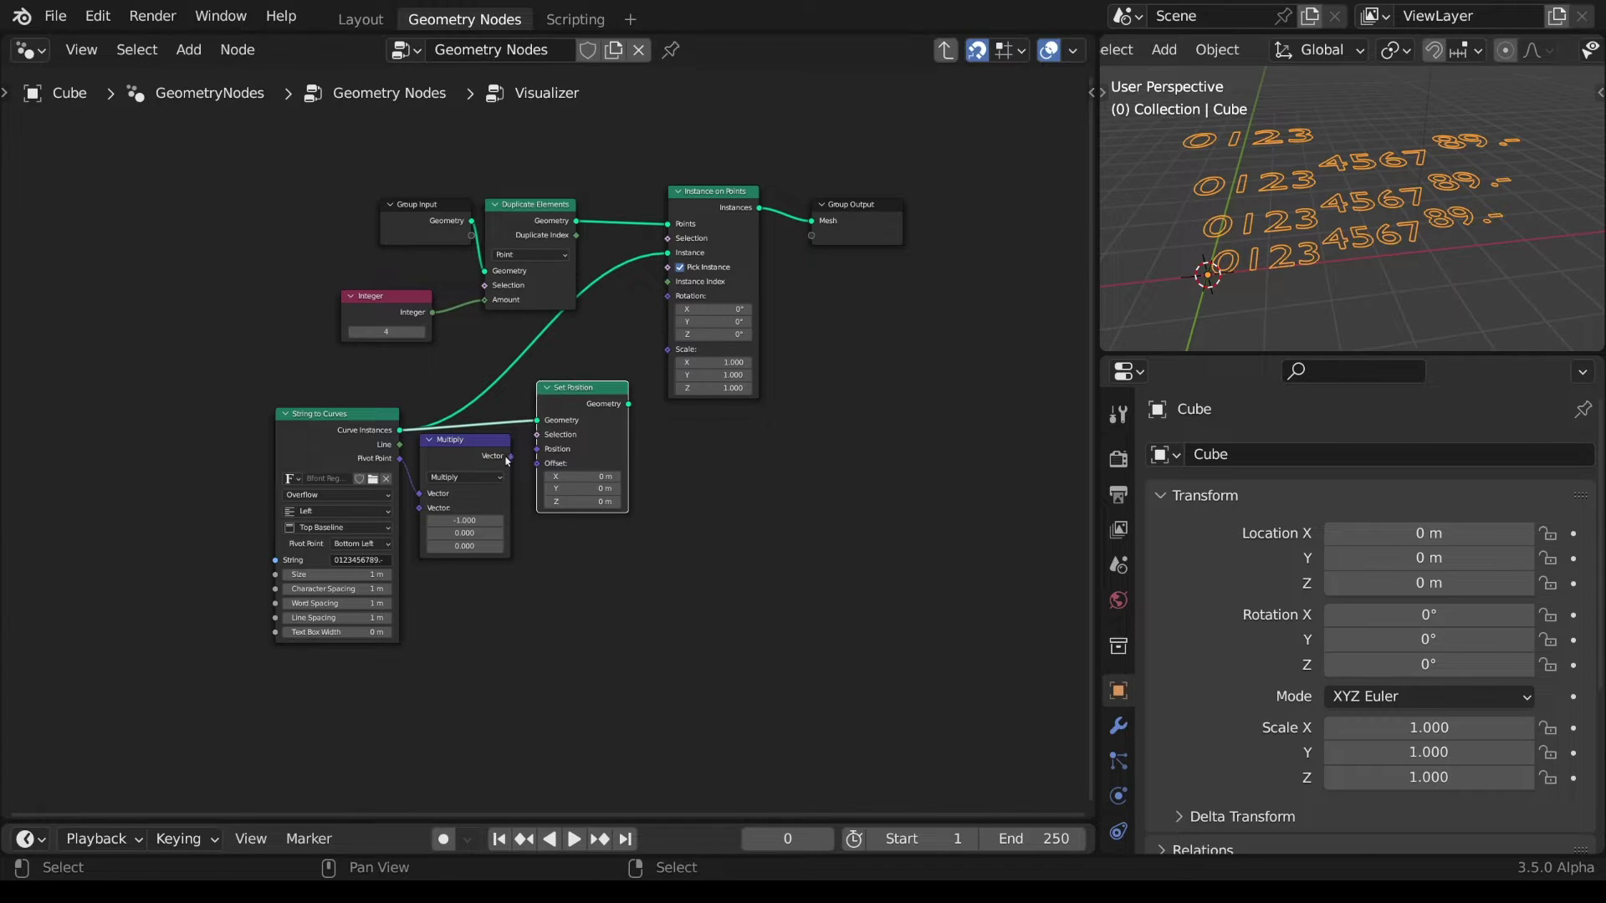
drag(507, 459, 537, 449)
drag(628, 404, 670, 249)
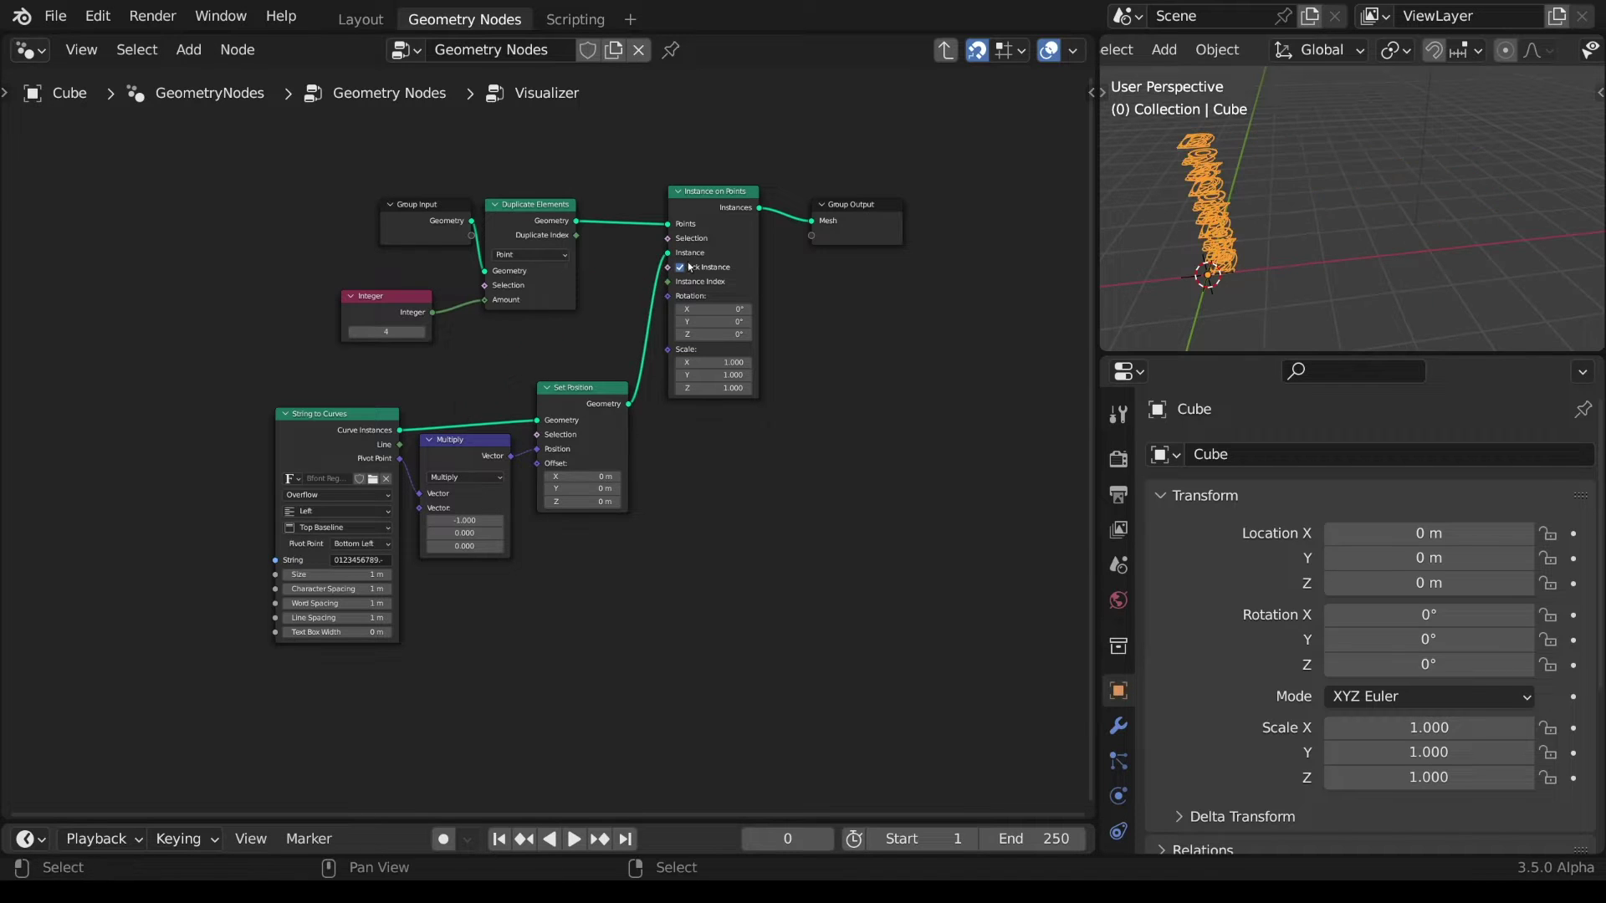
- Change the String to Curves pivot point to Bottom Center
middle_drag(1281, 234, 1415, 251)
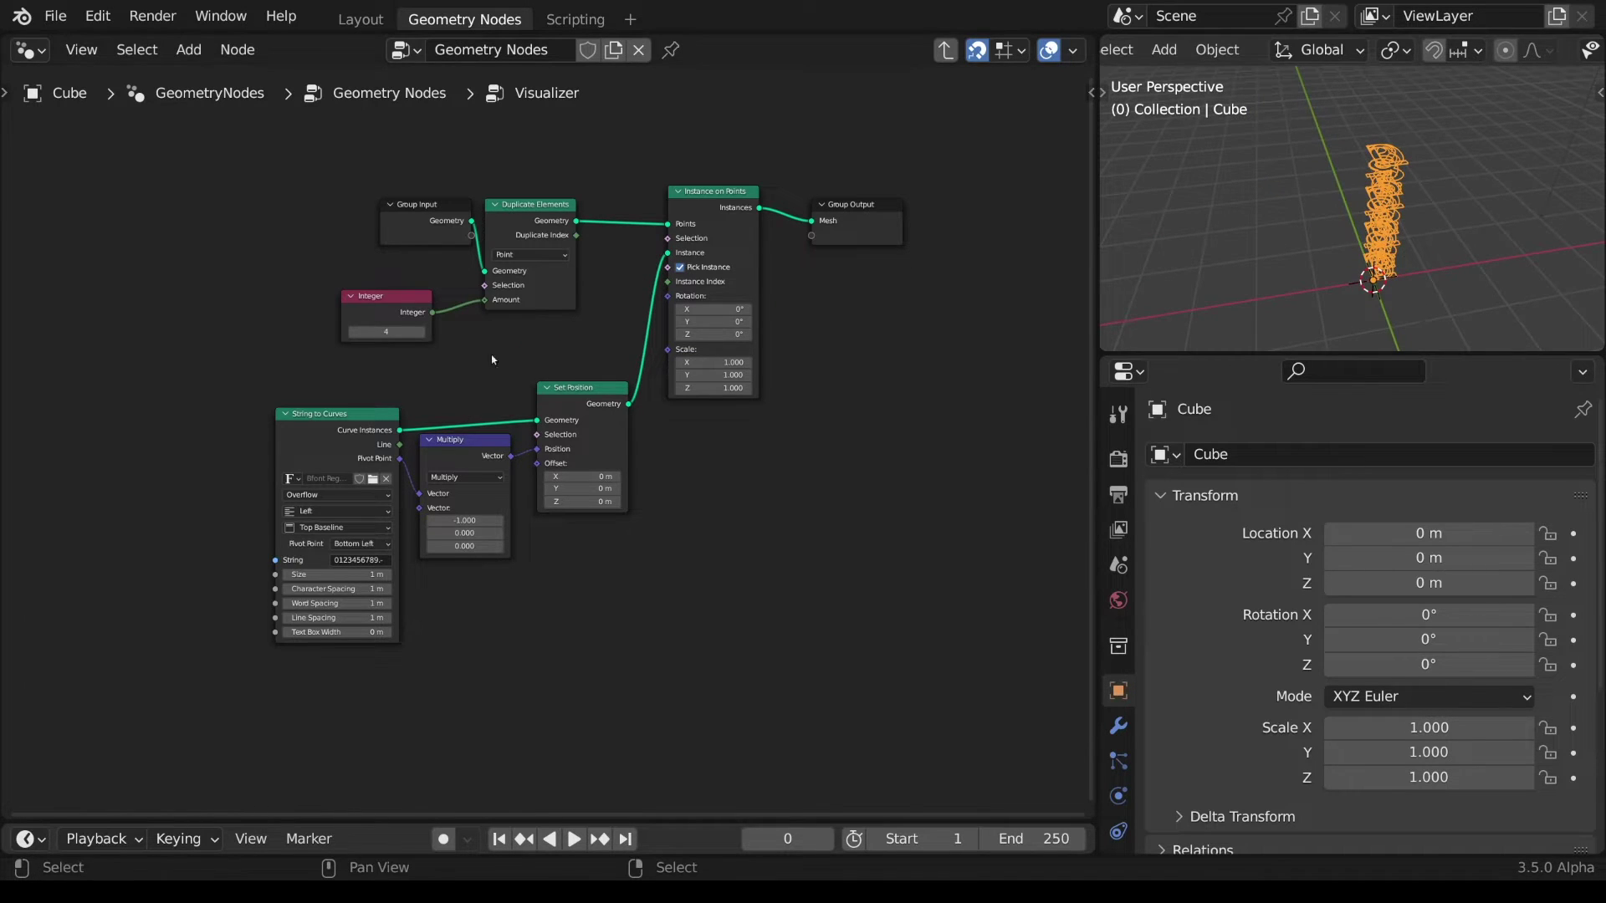
click(373, 545)
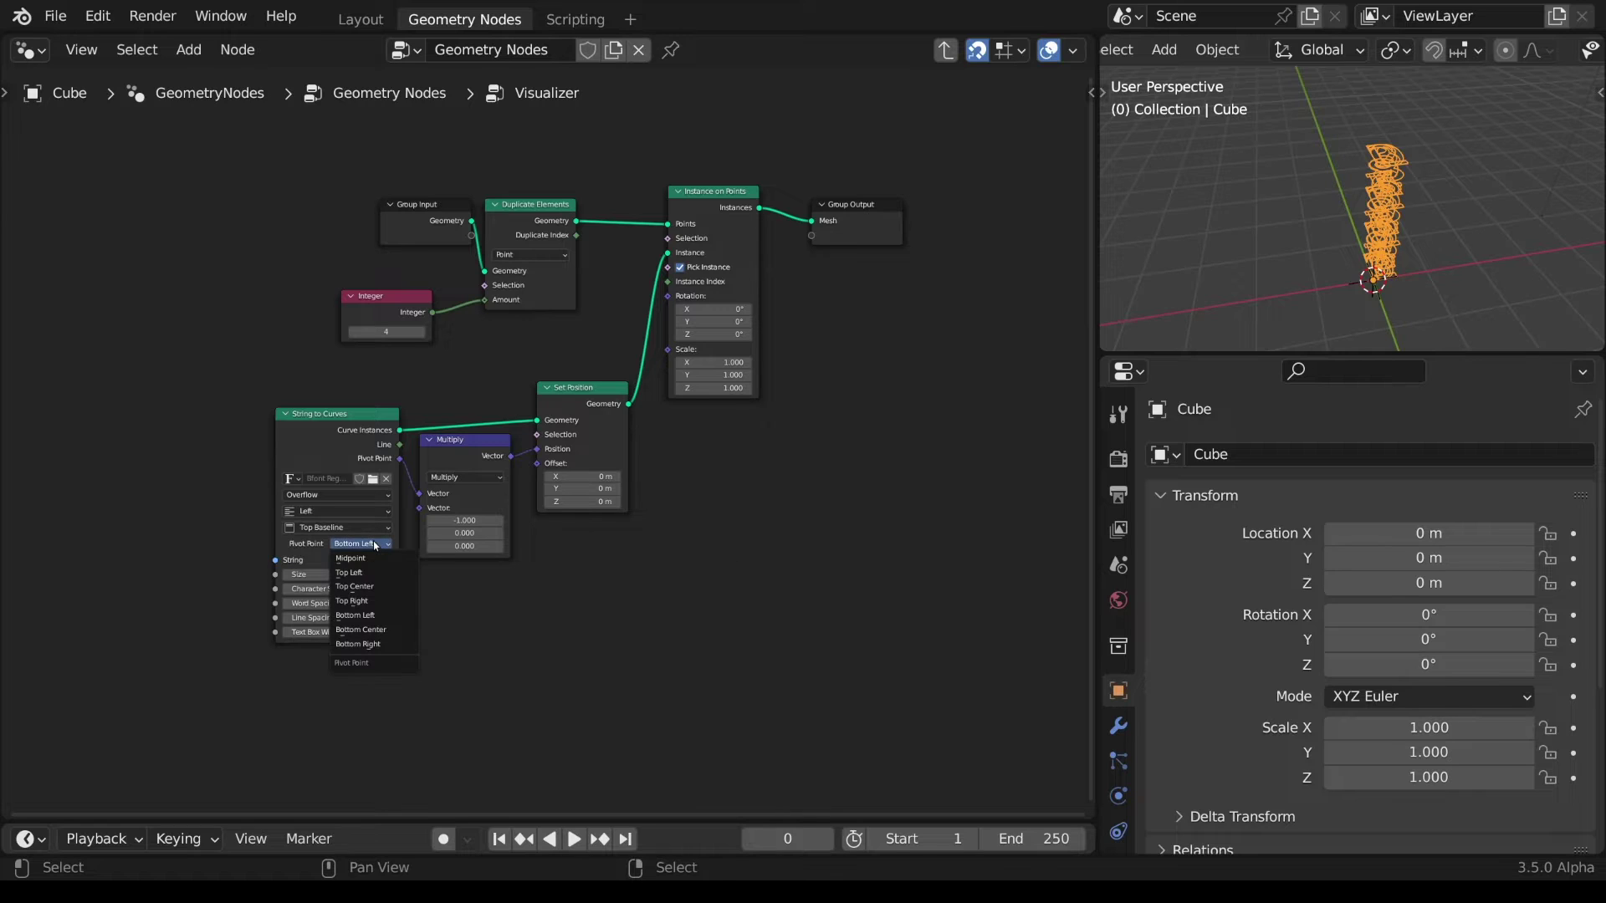
click(383, 631)
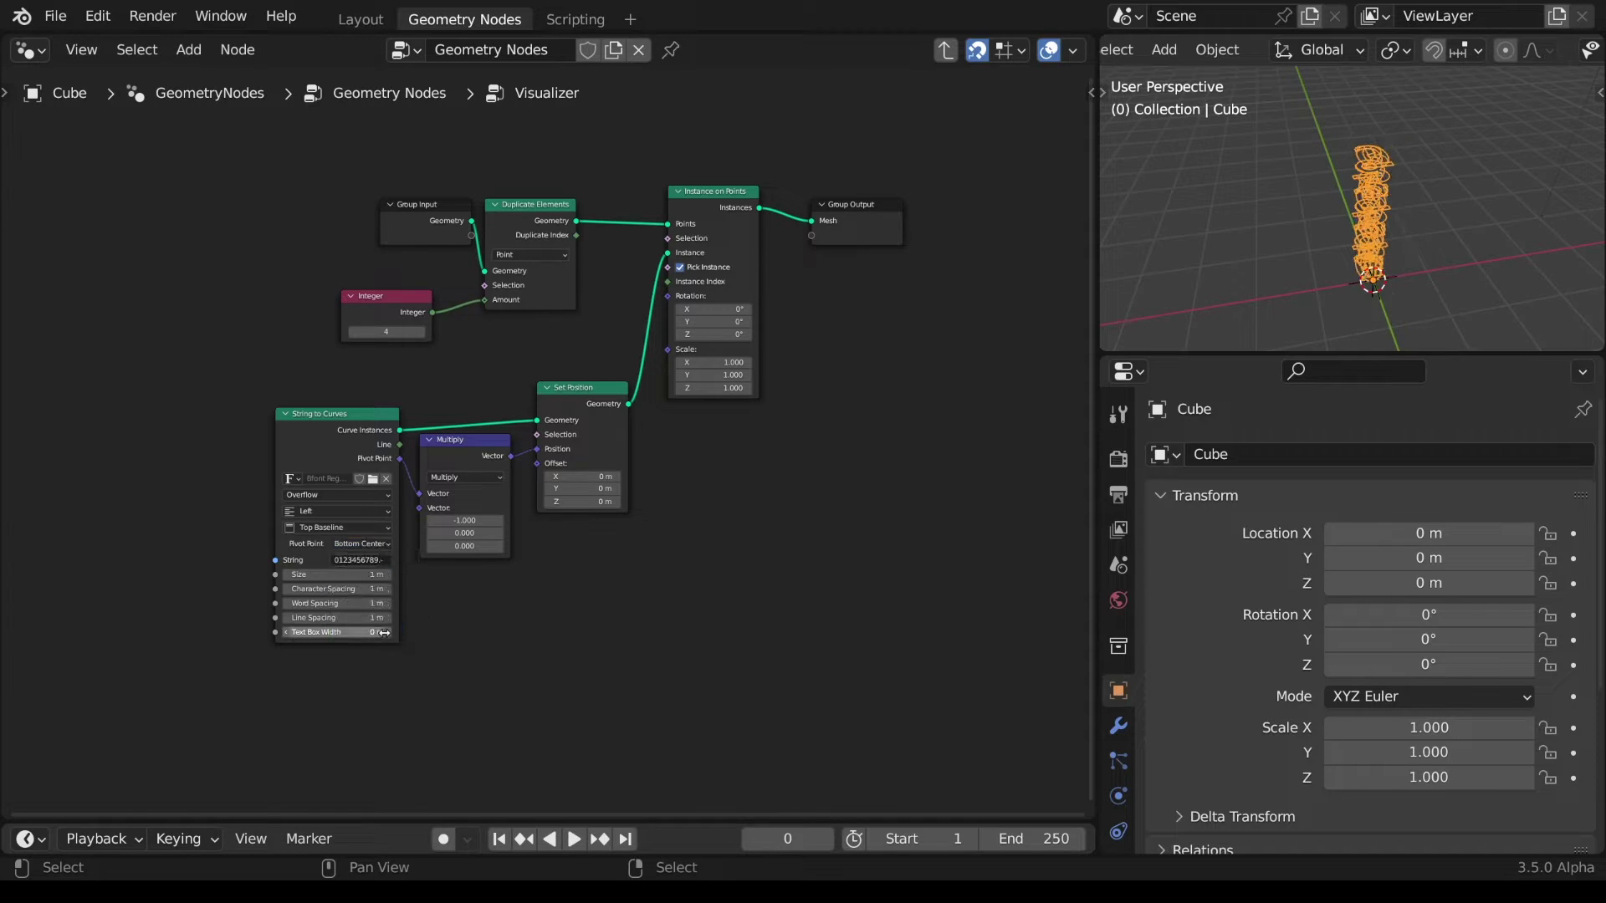
- Move the Duplicate Elements nodes aside and insert a copy of Set Position before the Points input of Instance on Points
click(536, 205)
key(l)
drag(536, 205, 180, 205)
click(579, 388)
key(shift+d)
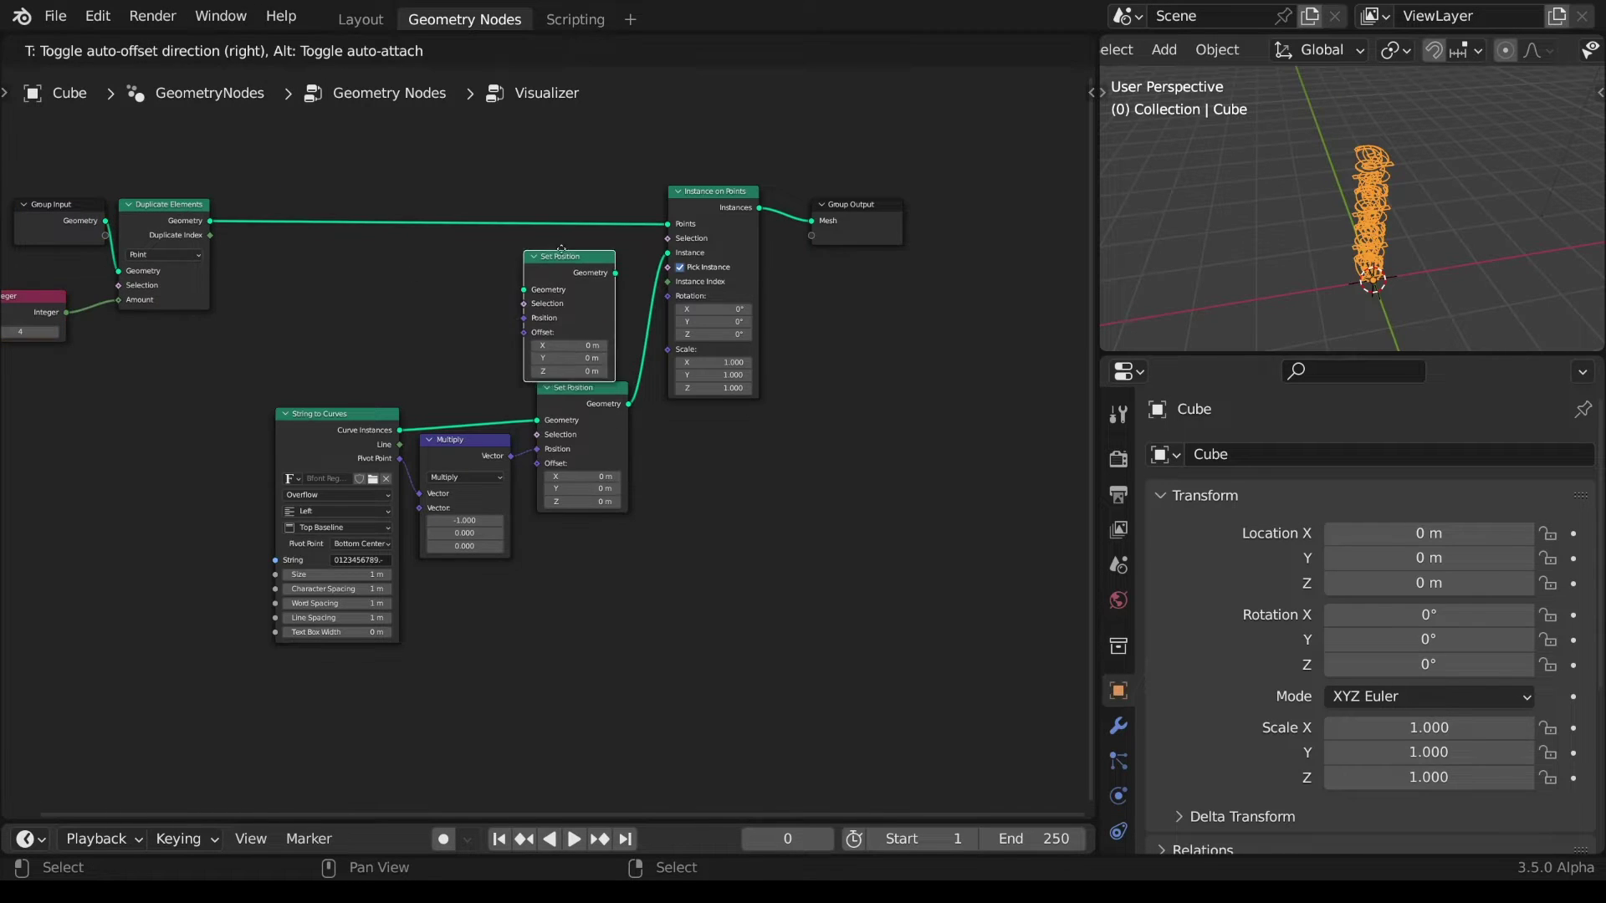
click(583, 195)
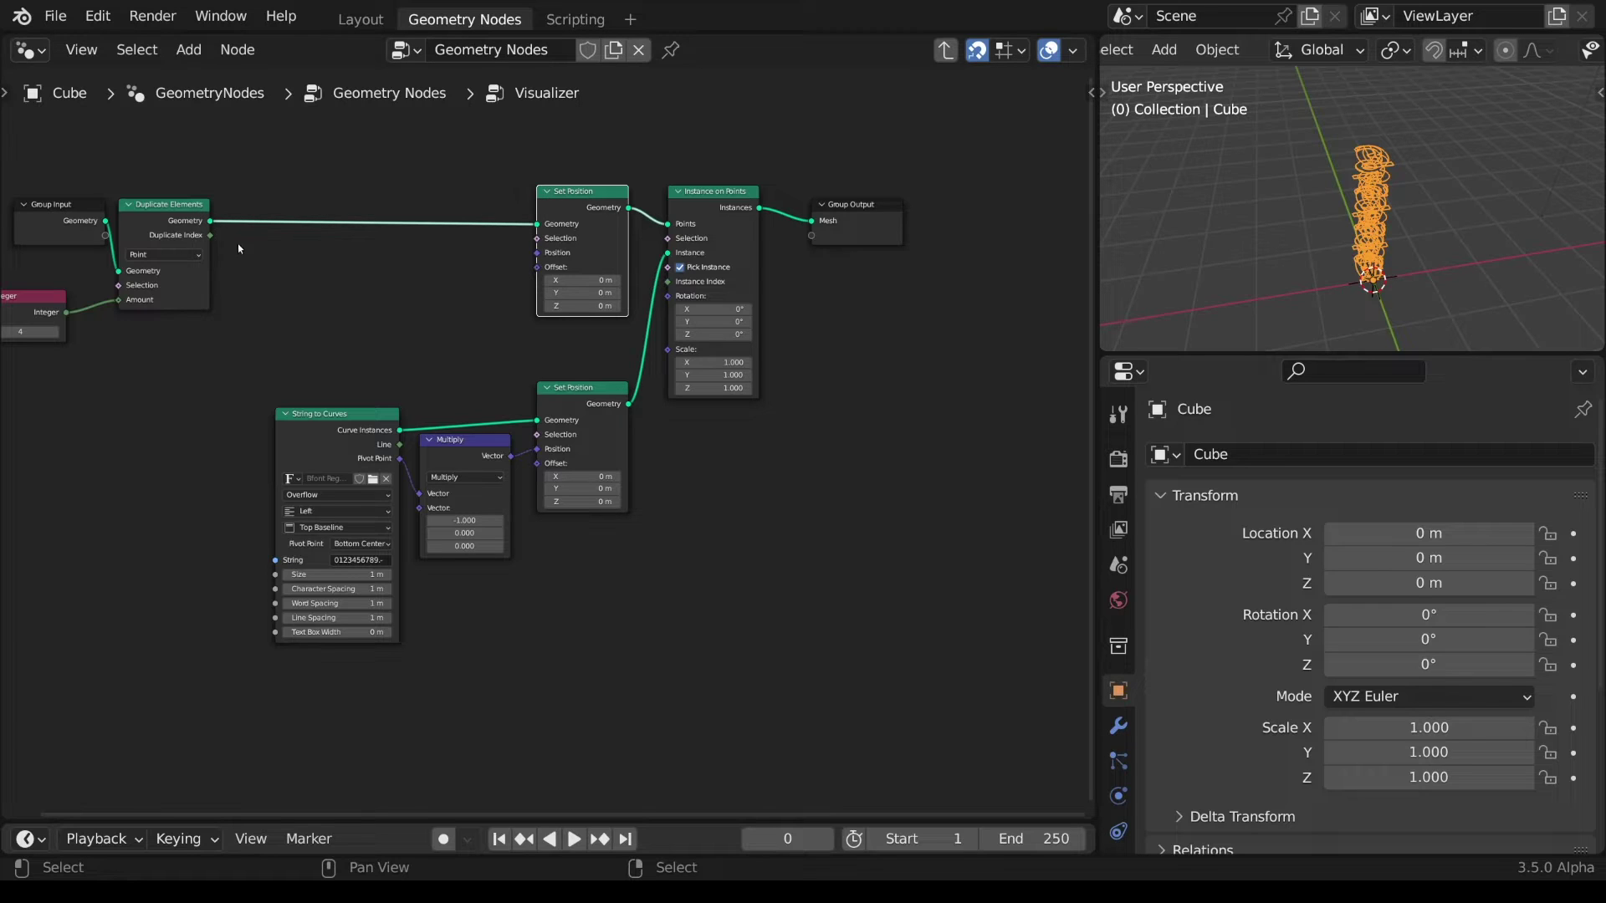
click(277, 265)
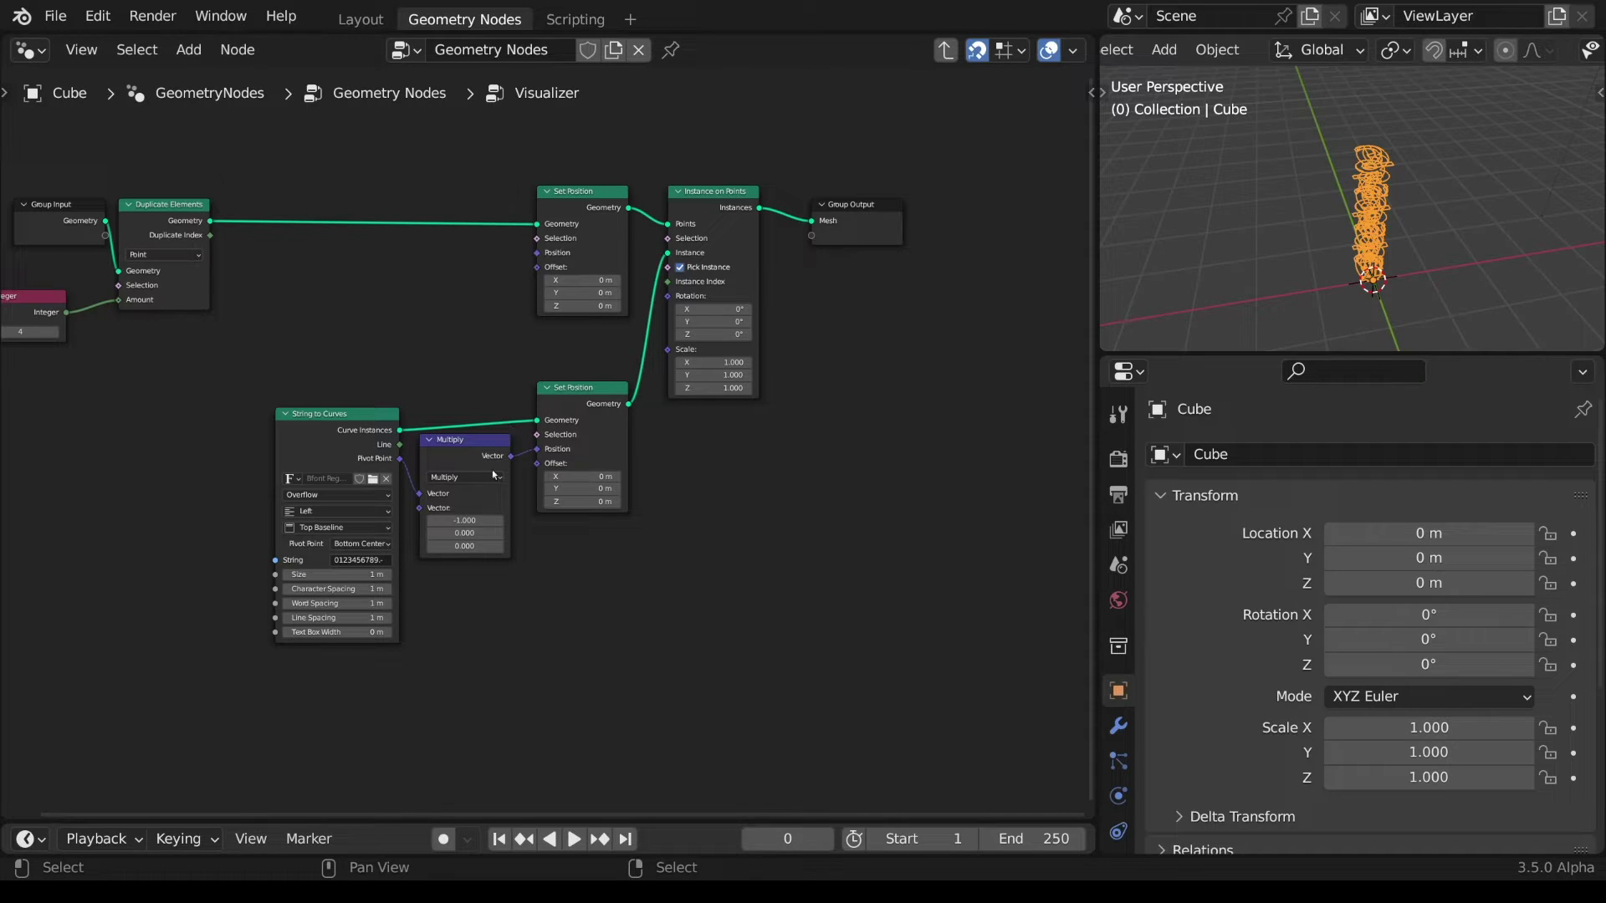
- Insert a Store Named Attribute node directly after Duplicate Elements
drag(209, 224, 283, 266)
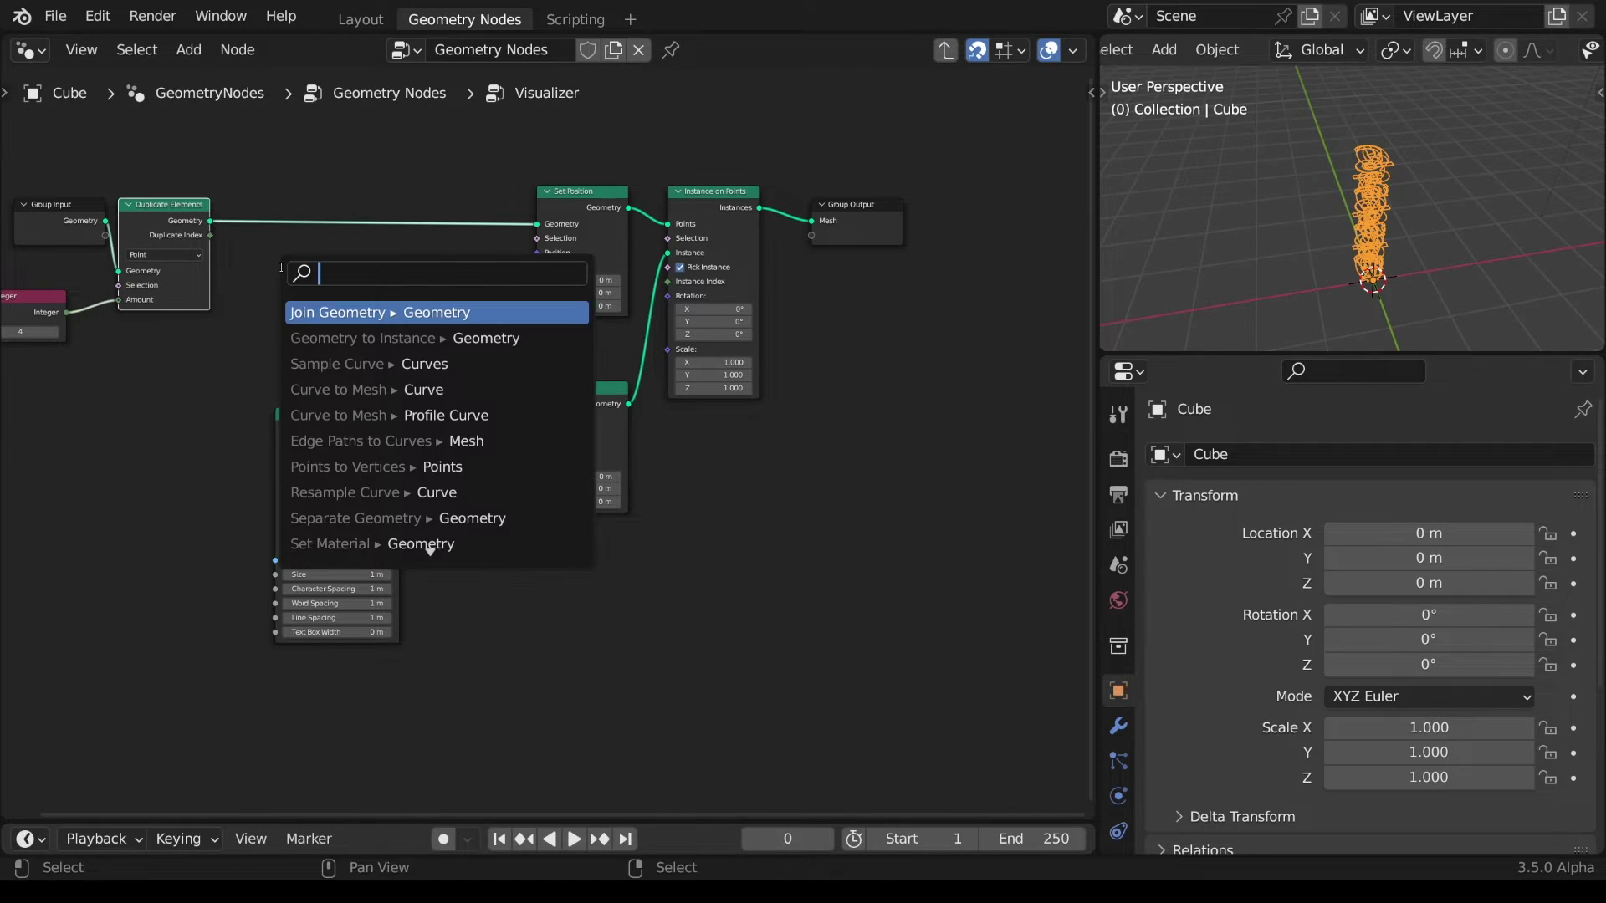
text(store)
key(Return)
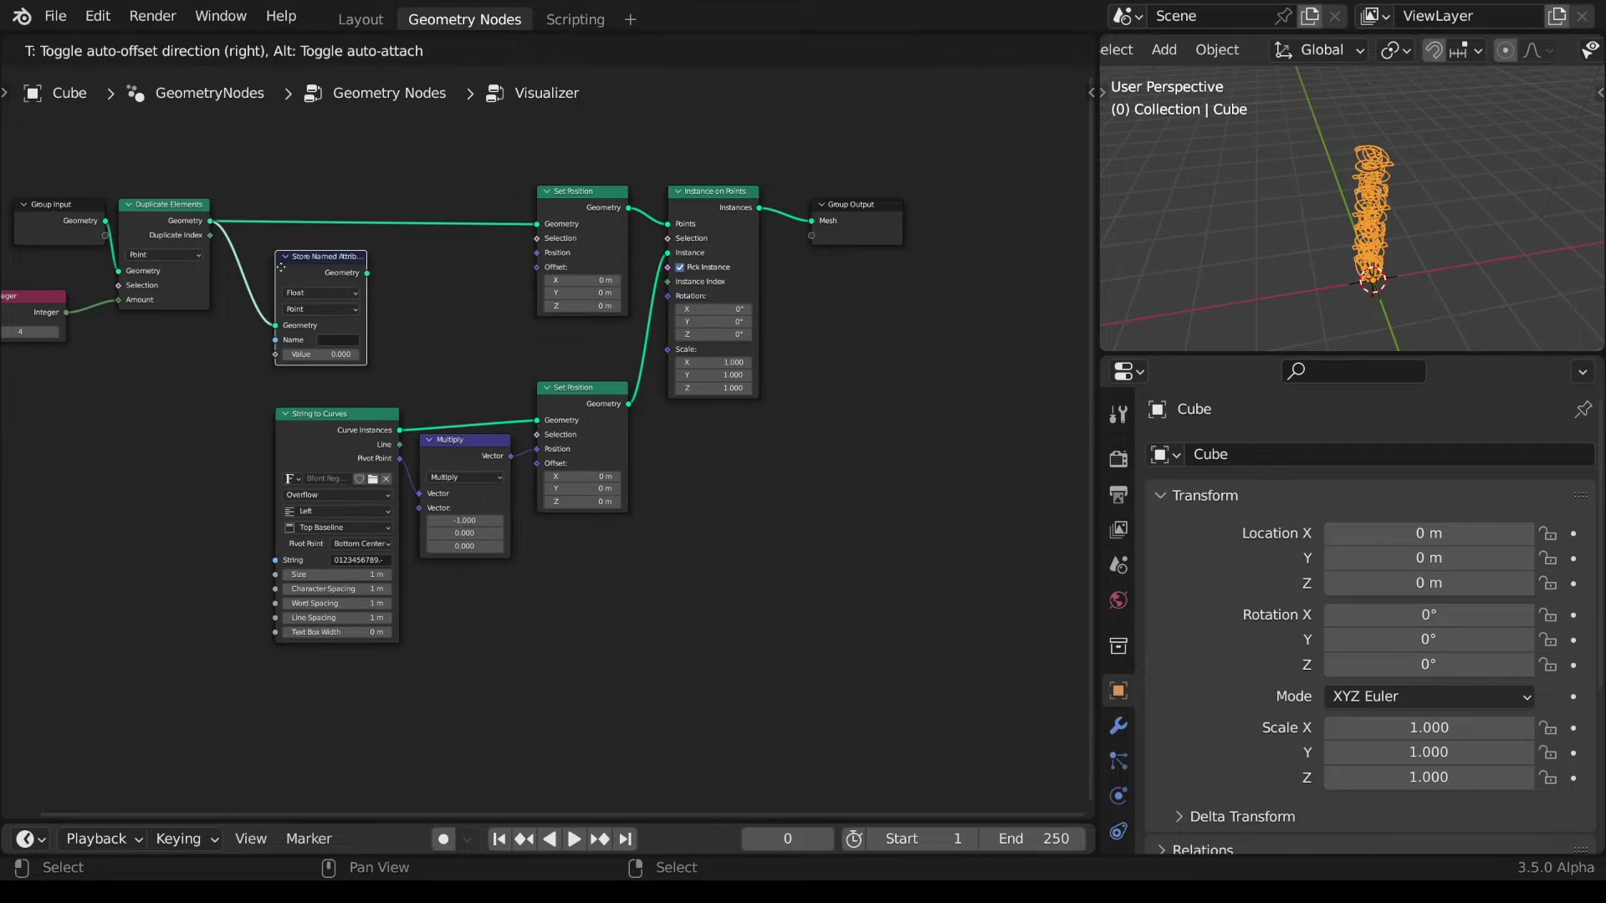
click(271, 201)
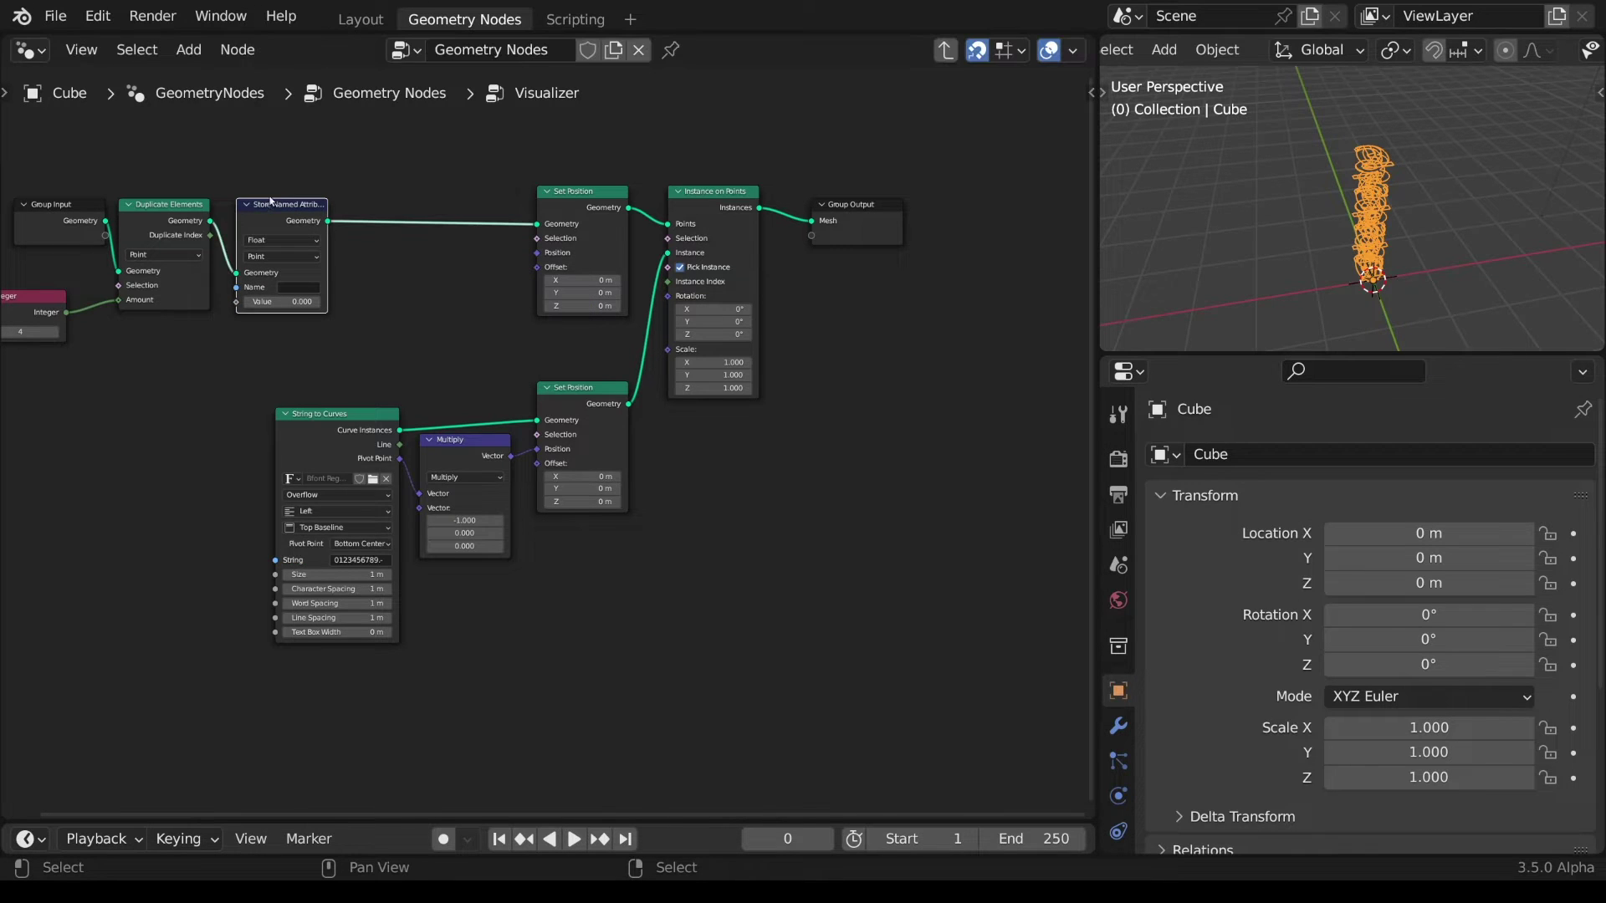
- Set Store Named Attribute to Integer, feed Duplicate Index into its Value, and name the attribute "duplicate index"
click(282, 240)
click(281, 268)
drag(211, 236, 237, 302)
click(298, 285)
text(dupl)
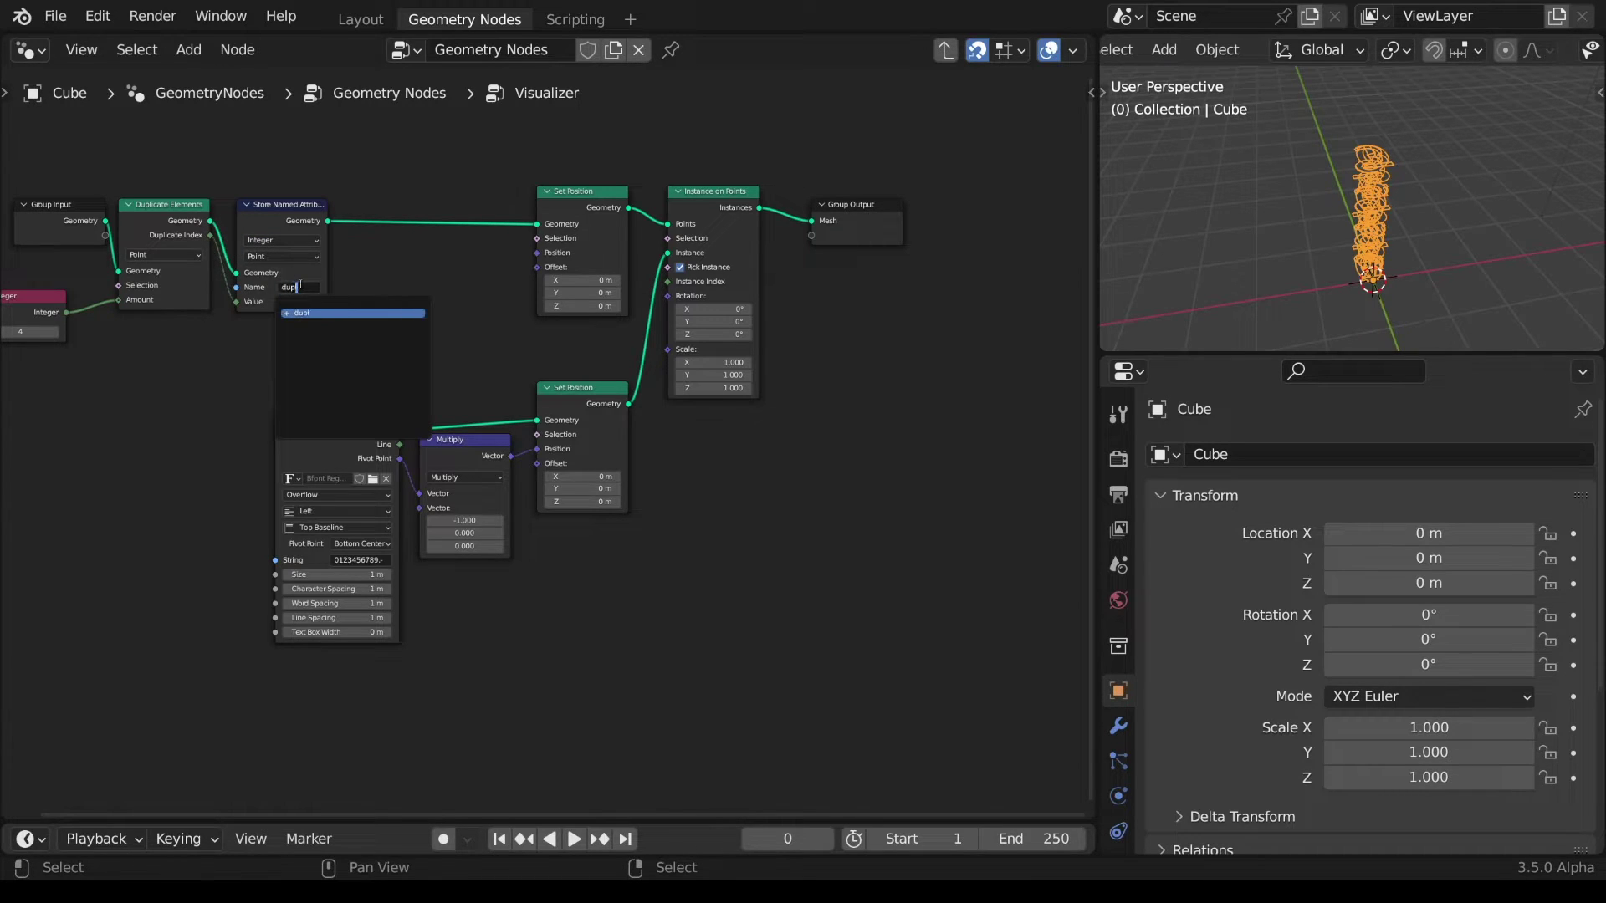
text(icate index)
key(Return)
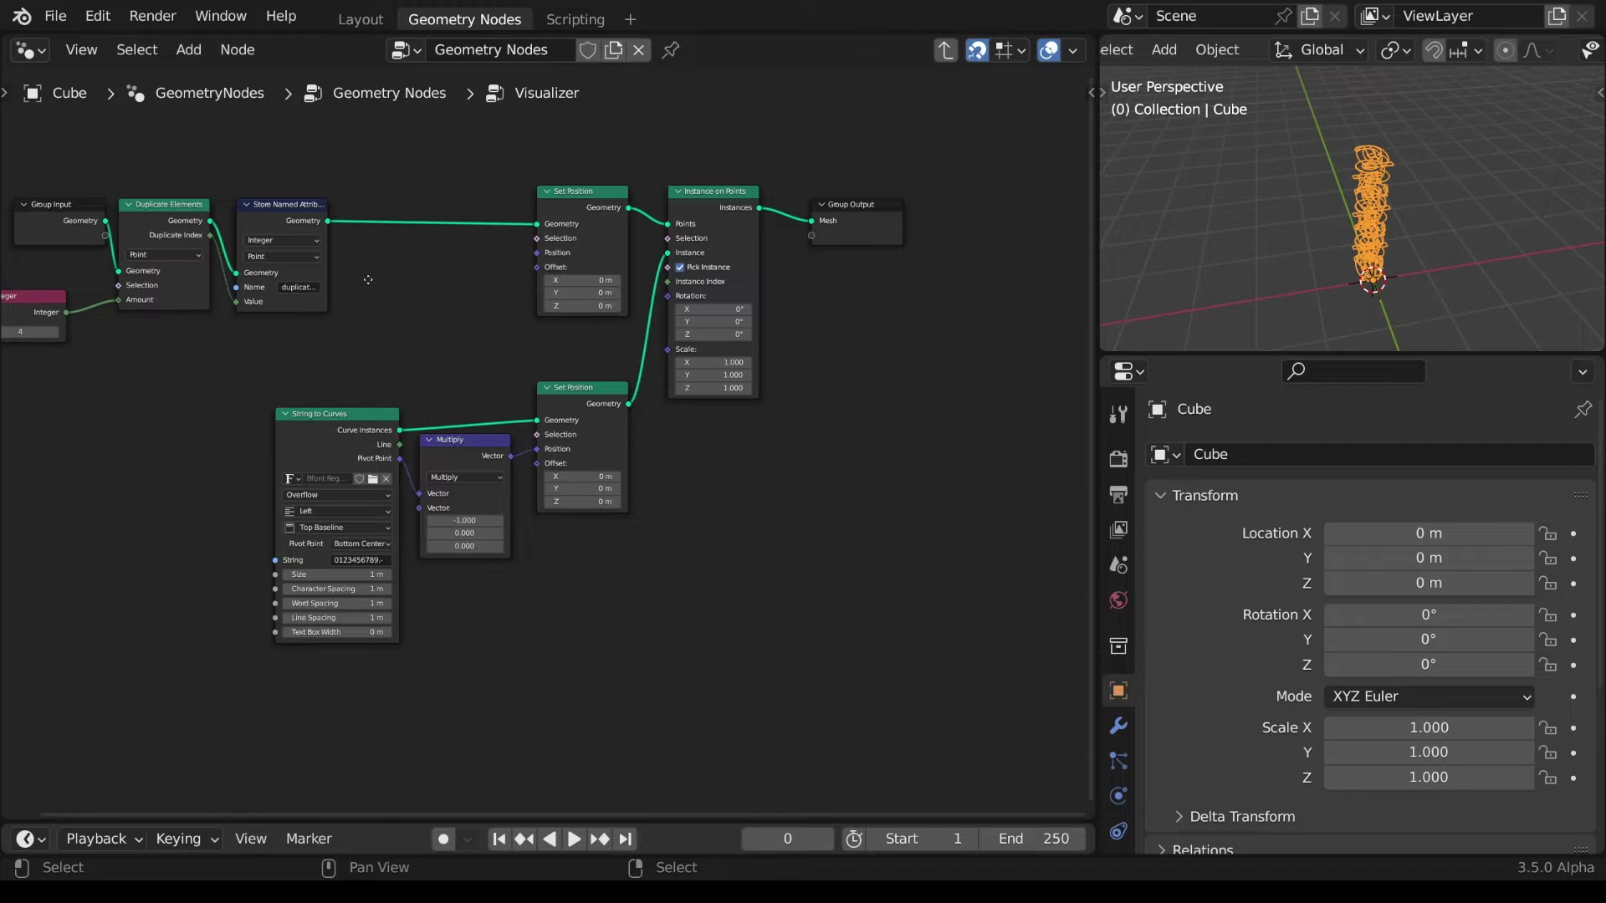
- Shift the Group Input, Integer, Duplicate Elements and Store Named Attribute nodes horizontally away from Set Position to make room
middle_drag(368, 279, 677, 279)
drag(291, 158, 680, 371)
key(g)
key(x)
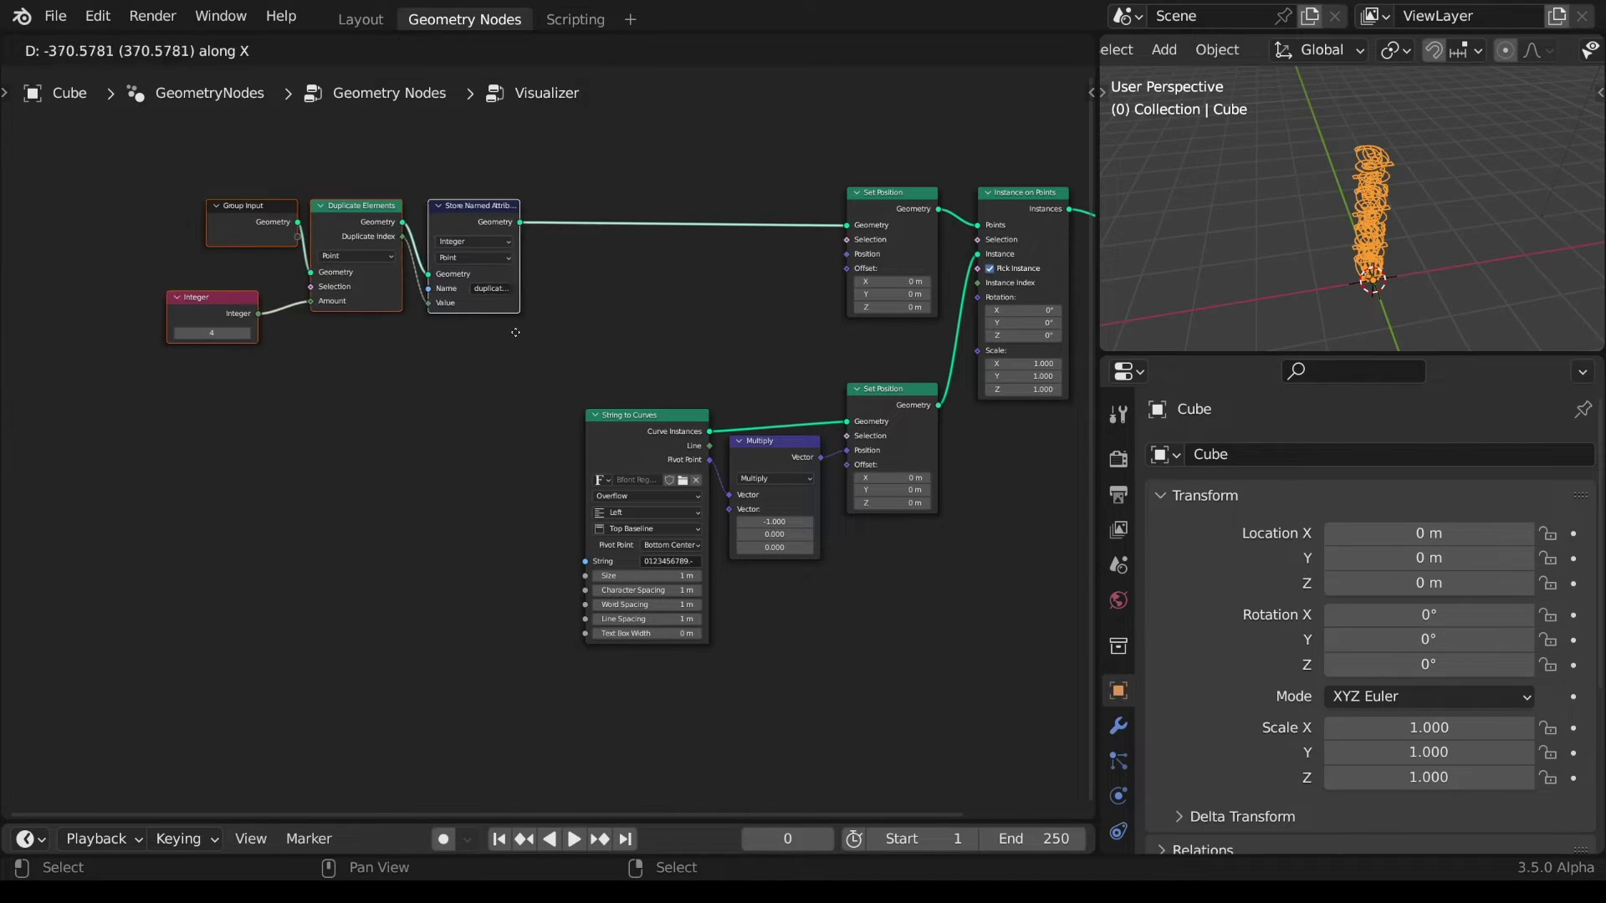
click(461, 332)
- Add a Named Attribute node of type Integer that reads "duplicate index", beside Store Named Attribute
key(shift+a)
mouse_move(580, 260)
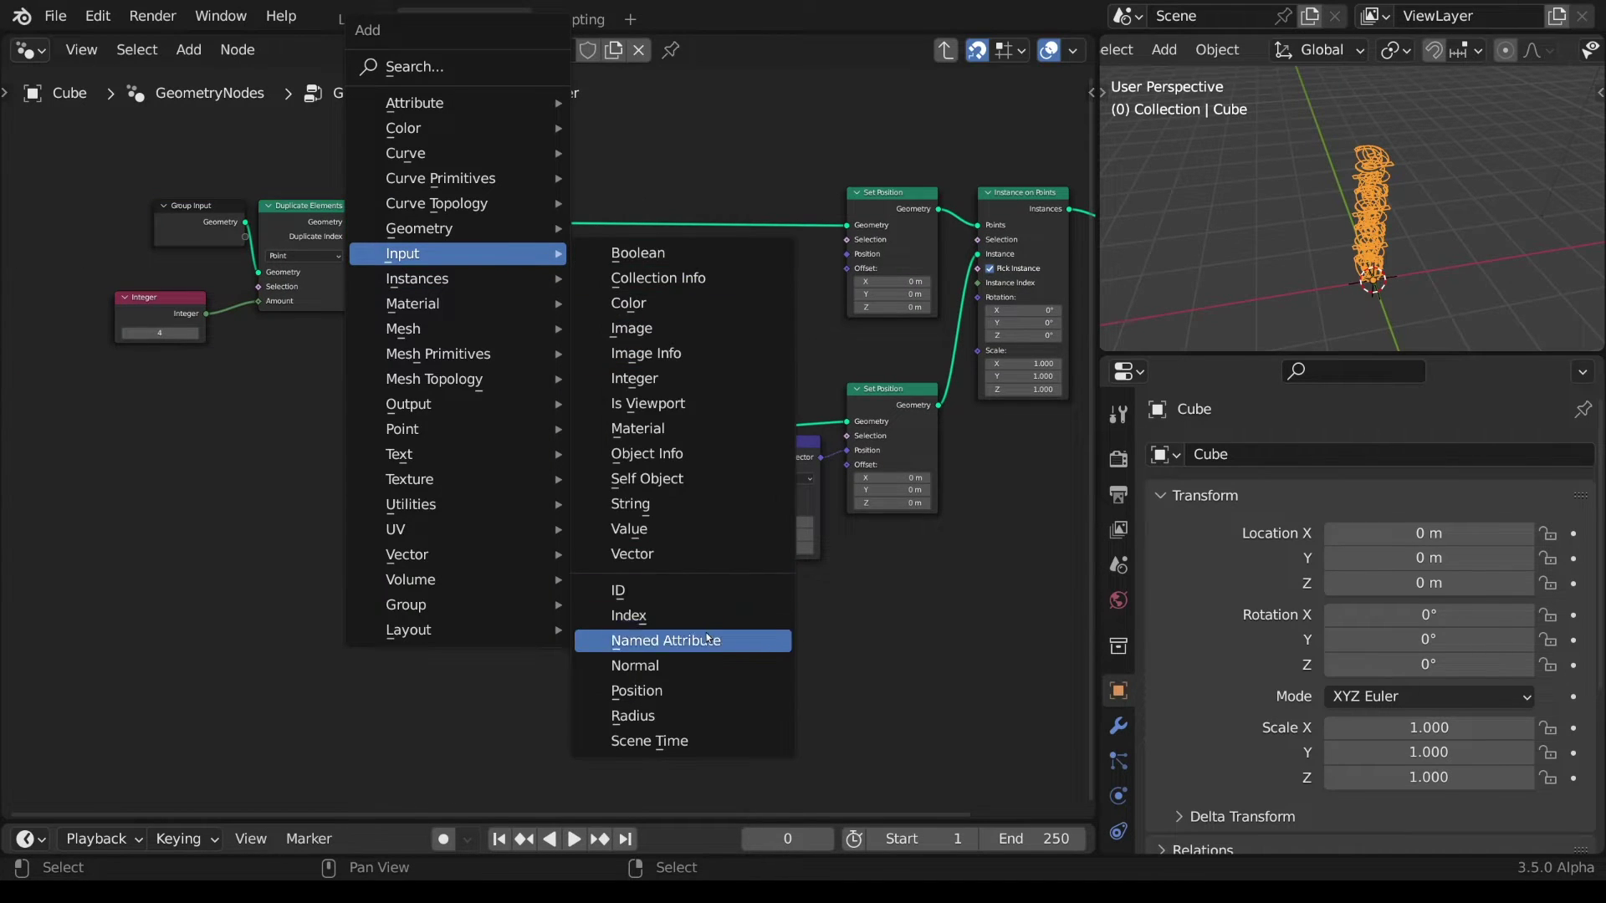
click(665, 640)
click(544, 289)
click(548, 312)
text(du)
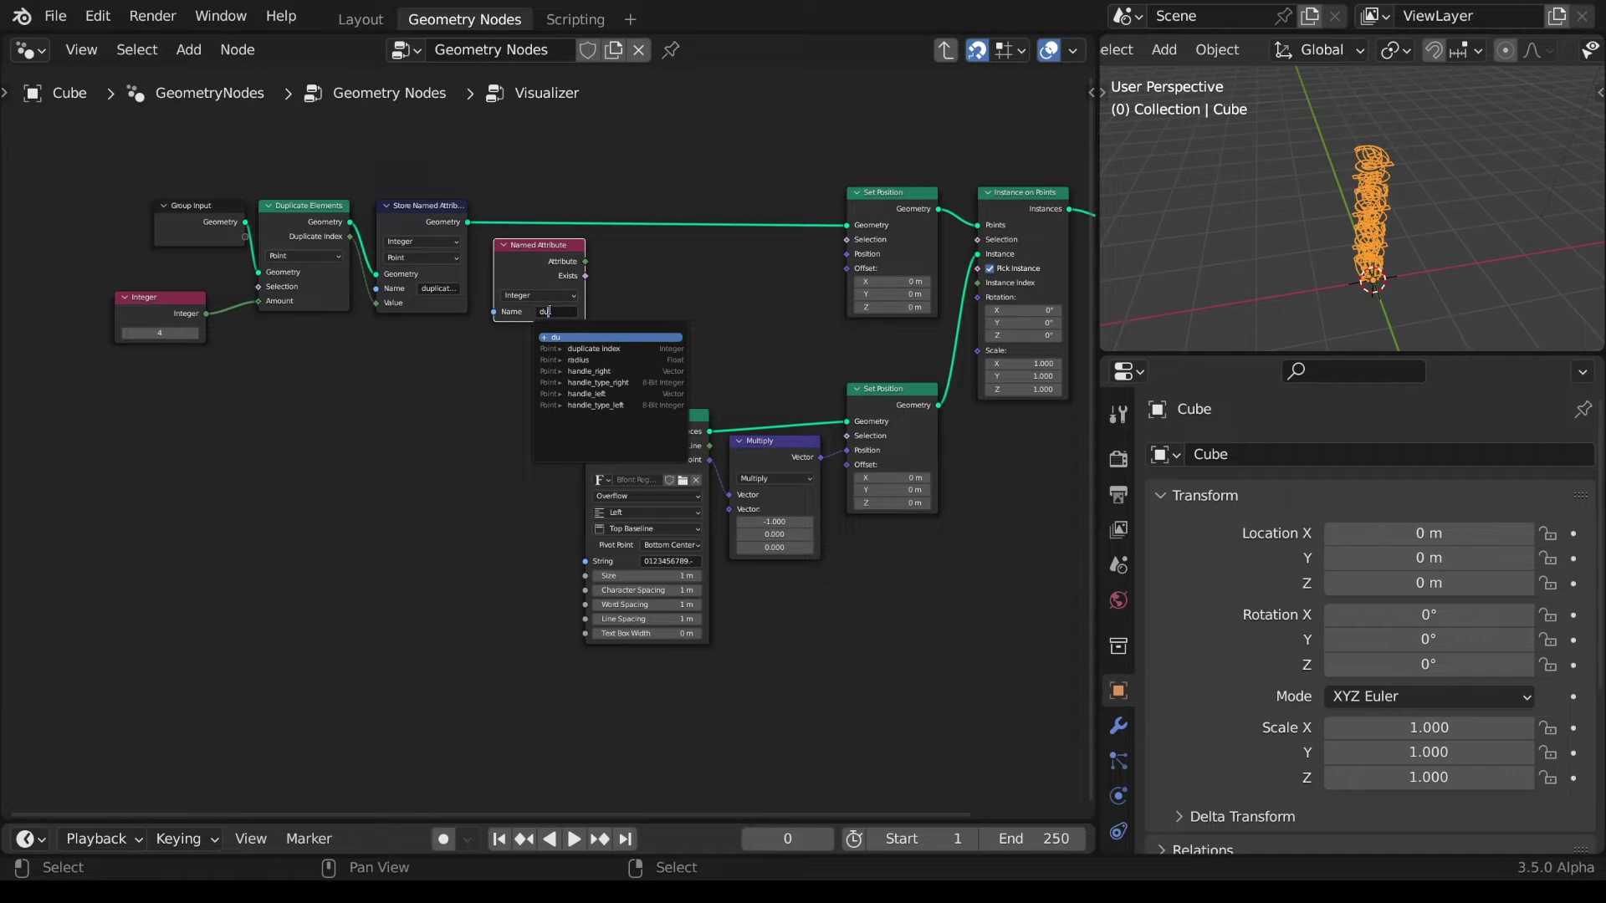
text(plicate)
click(604, 348)
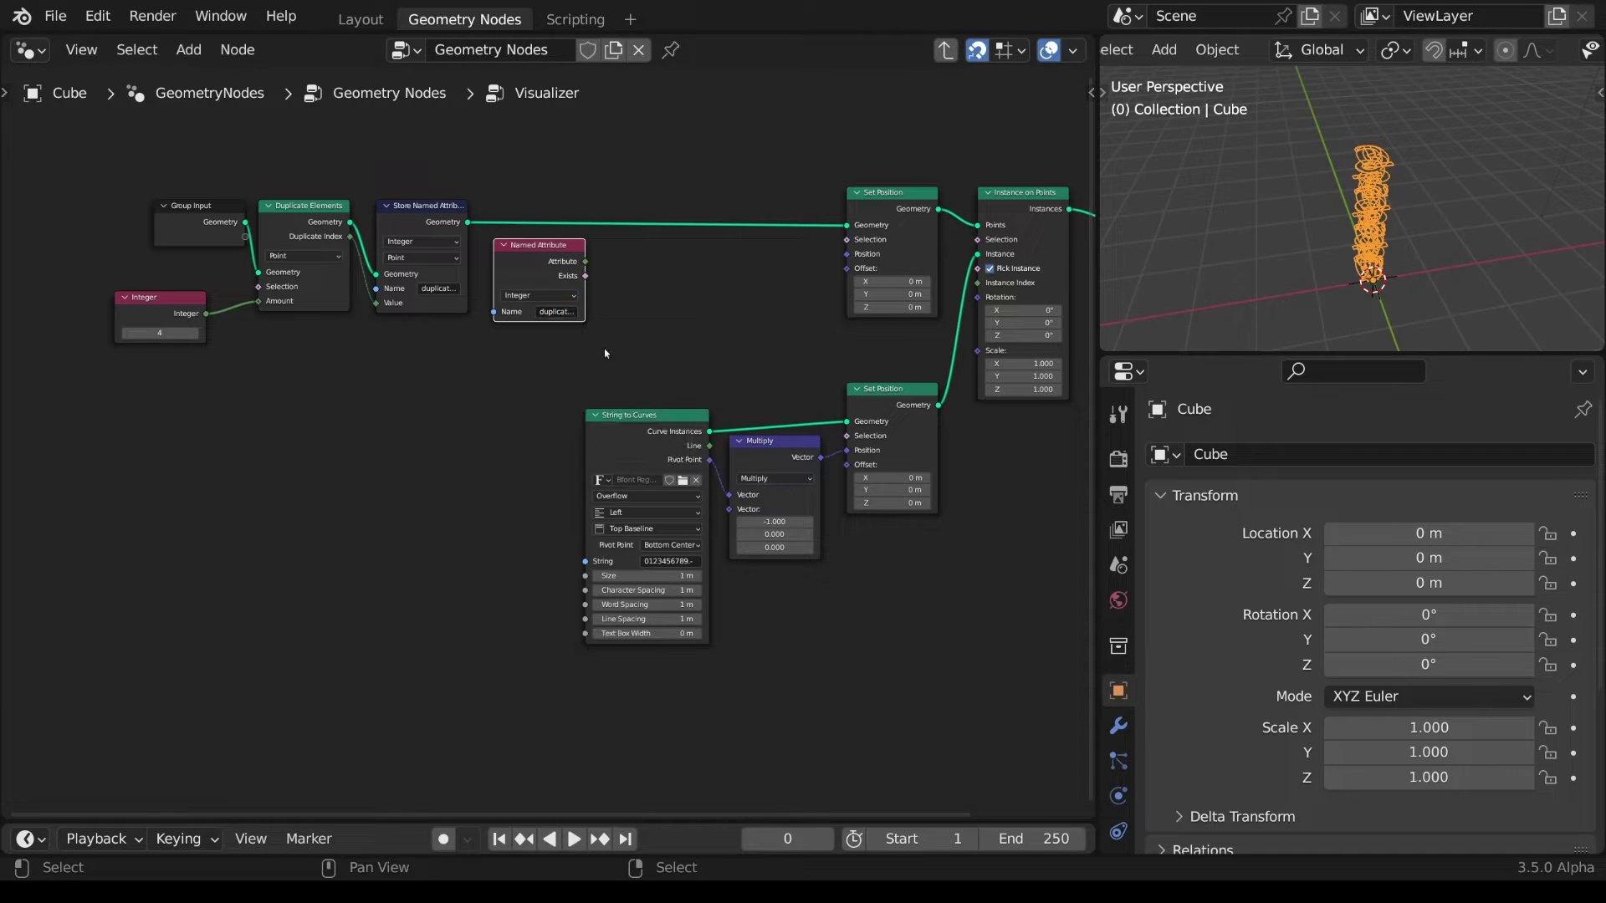
- Feed the named attribute's value into a new Multiply math node
drag(589, 264, 619, 262)
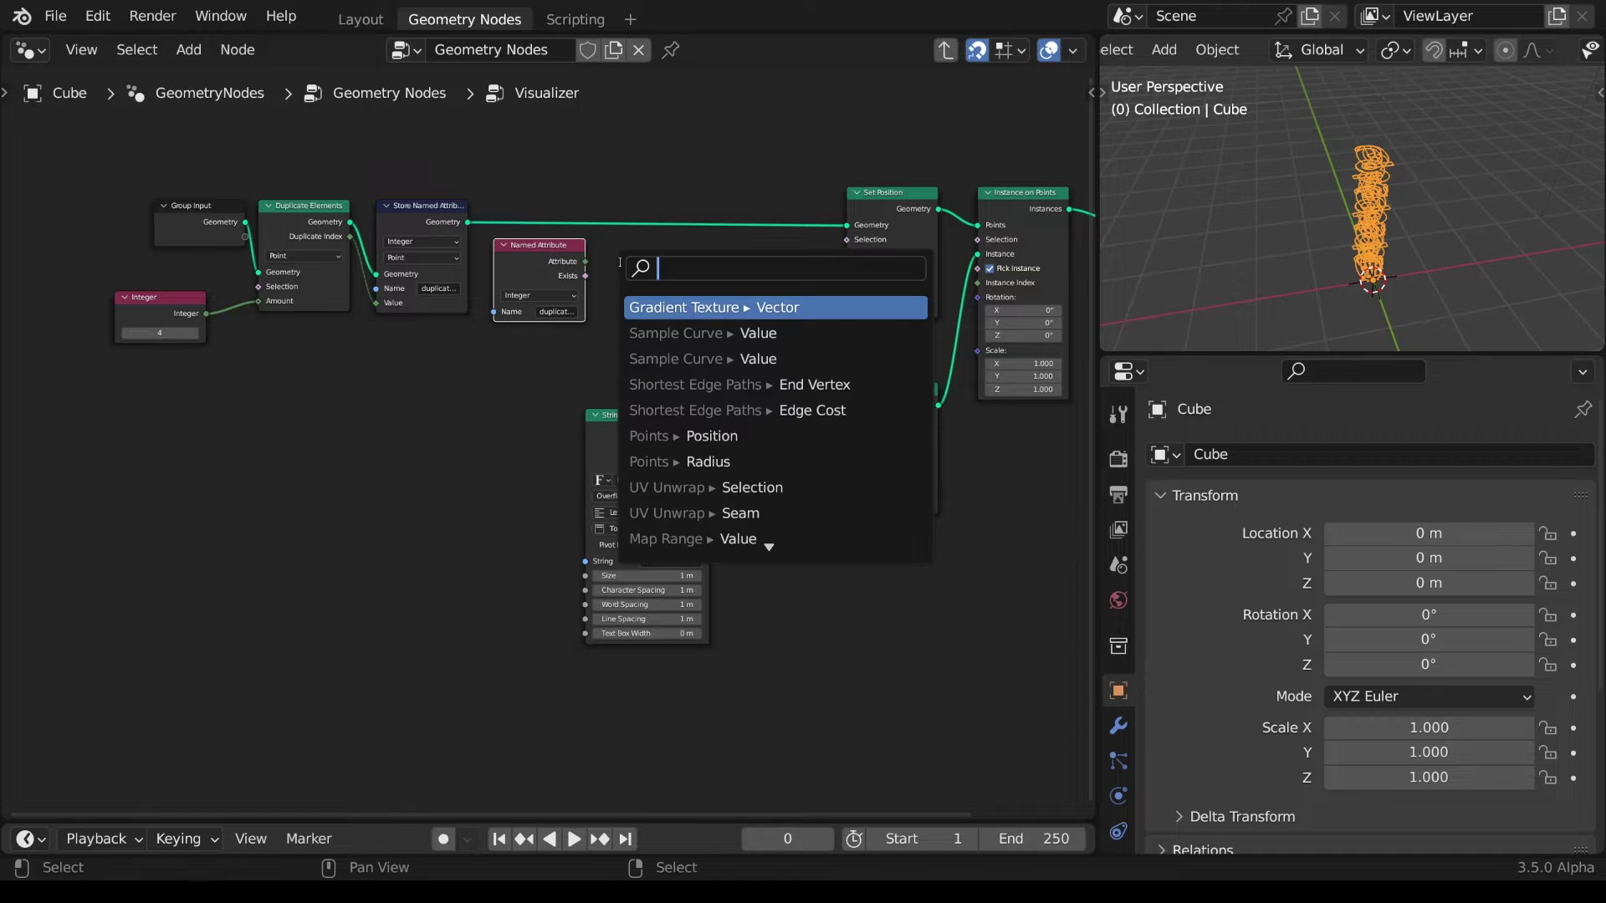
text(multip)
key(Return)
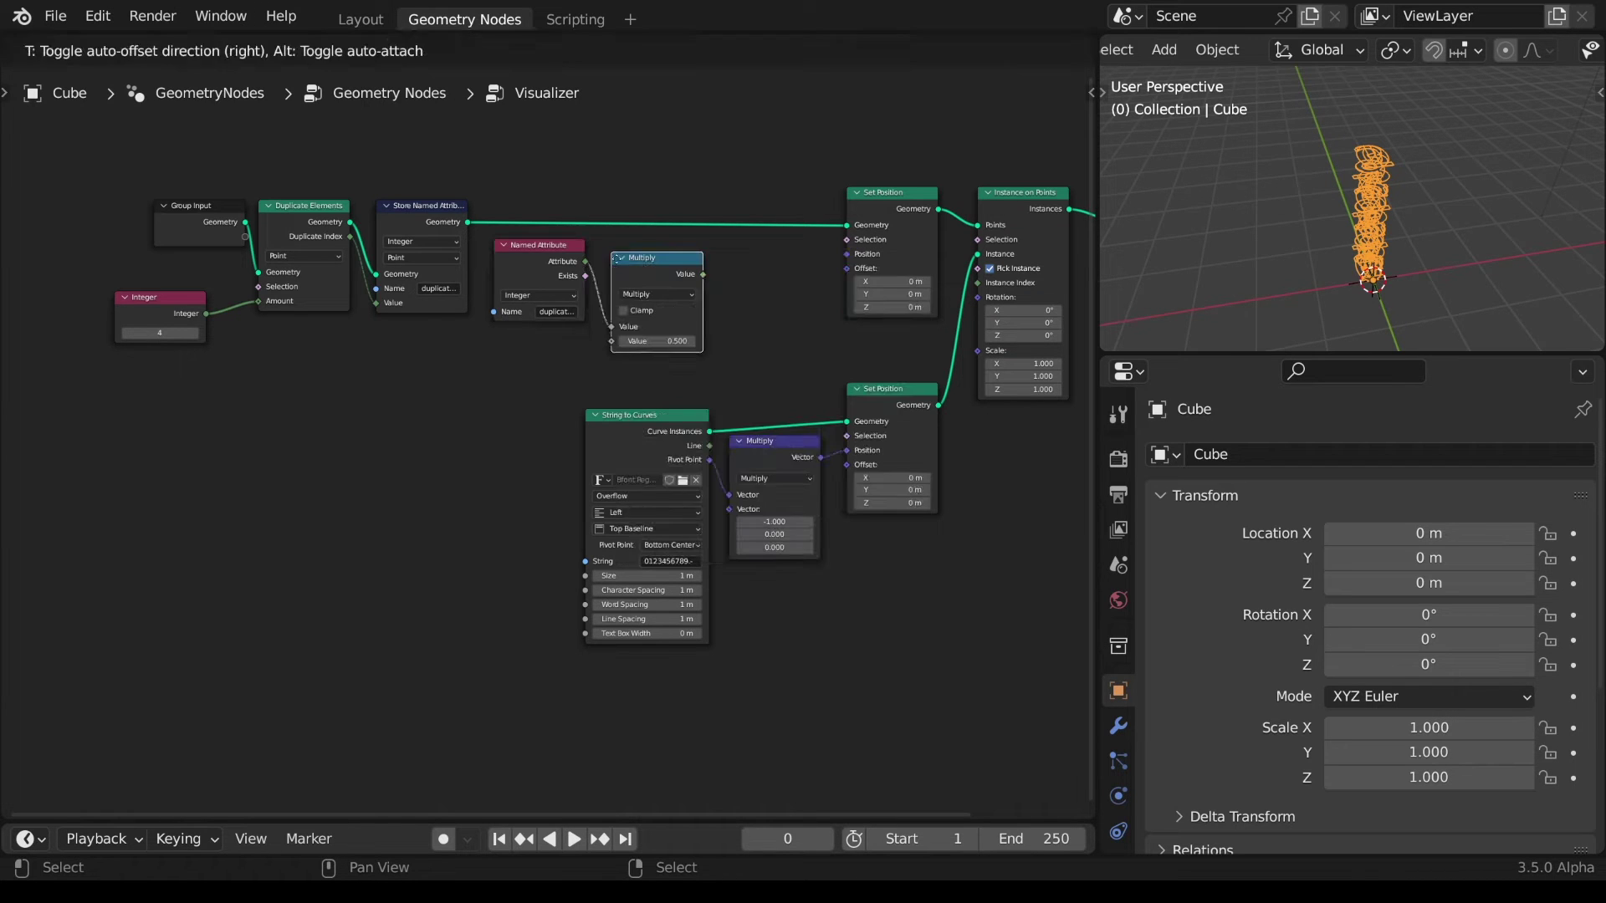
click(594, 253)
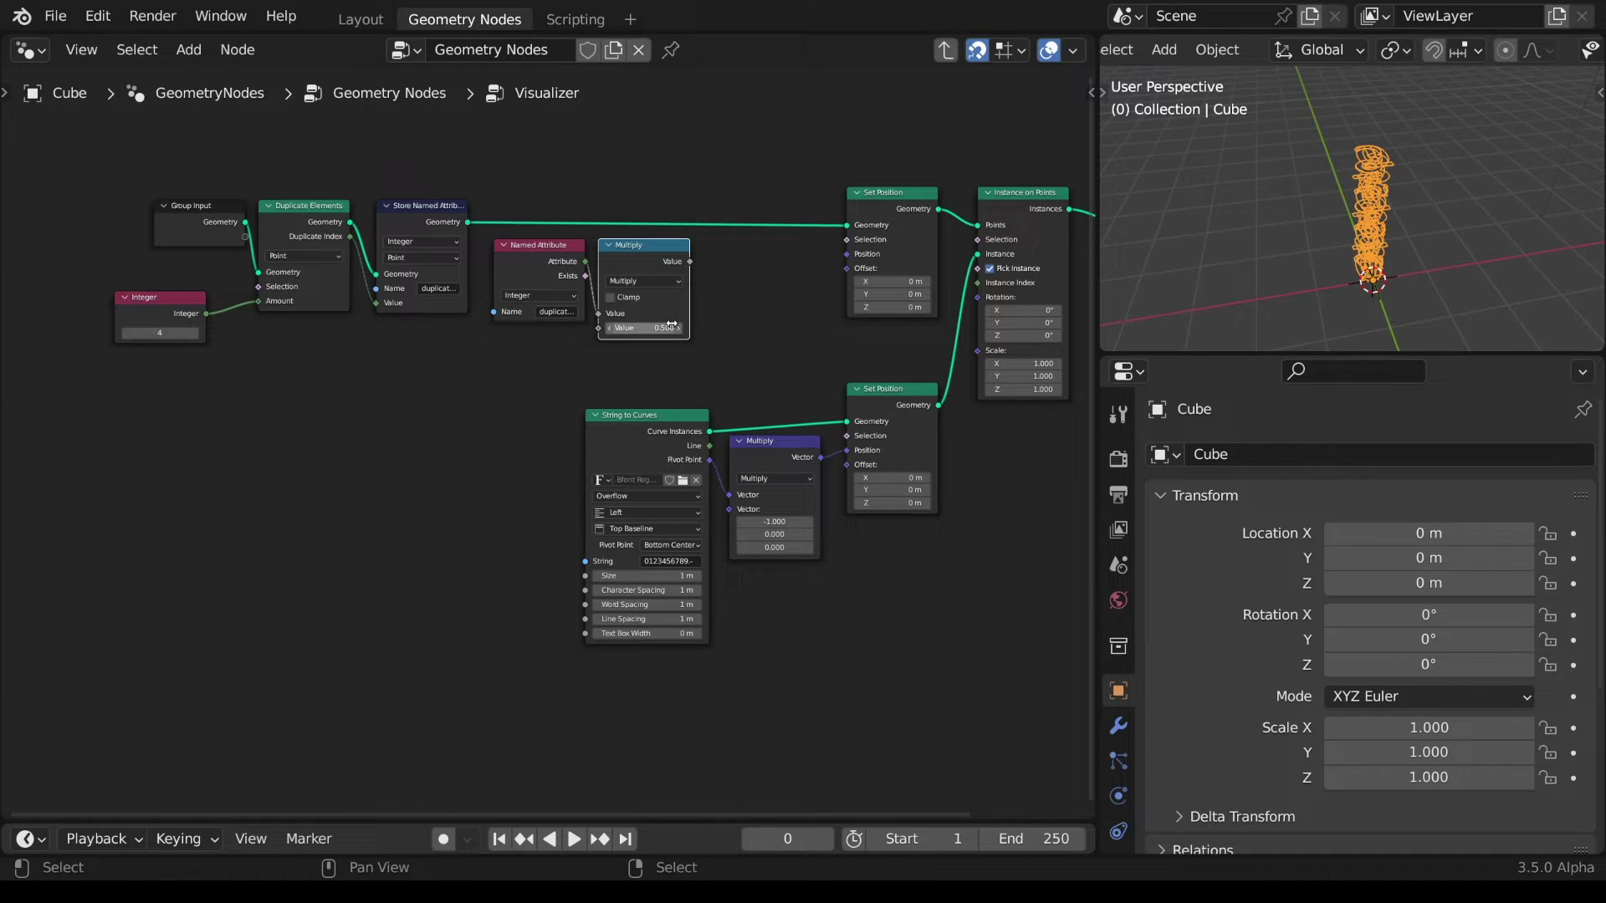
- Route the Multiply result into X of a new Combine XYZ node and its Vector into the upper Set Position's Offset
drag(690, 266, 719, 260)
text(combine)
key(Return)
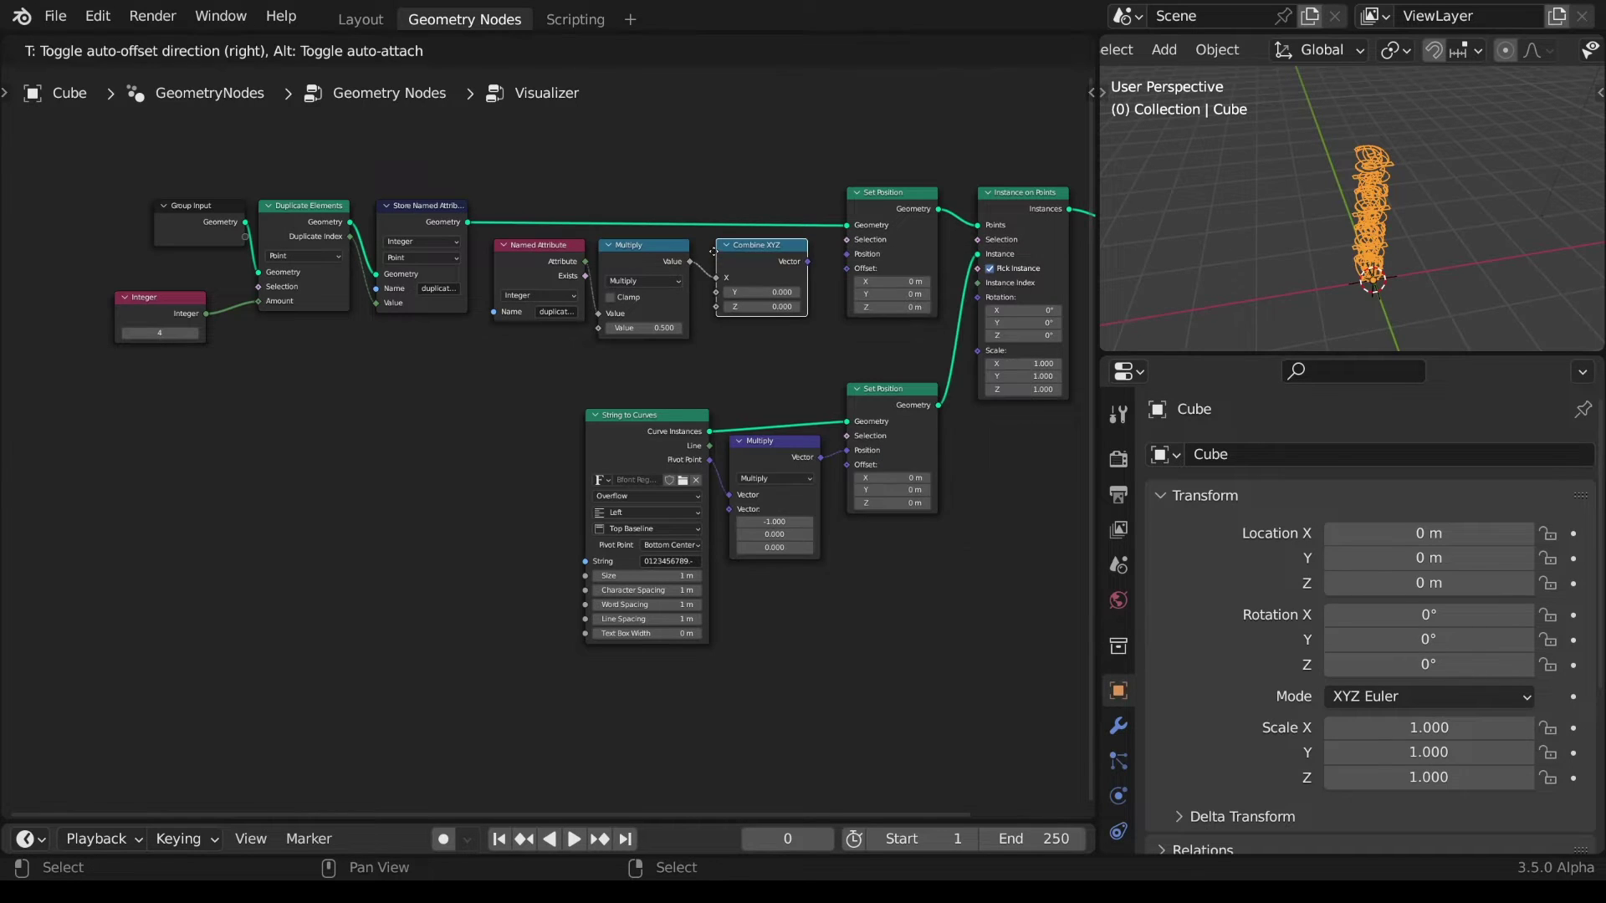
click(708, 252)
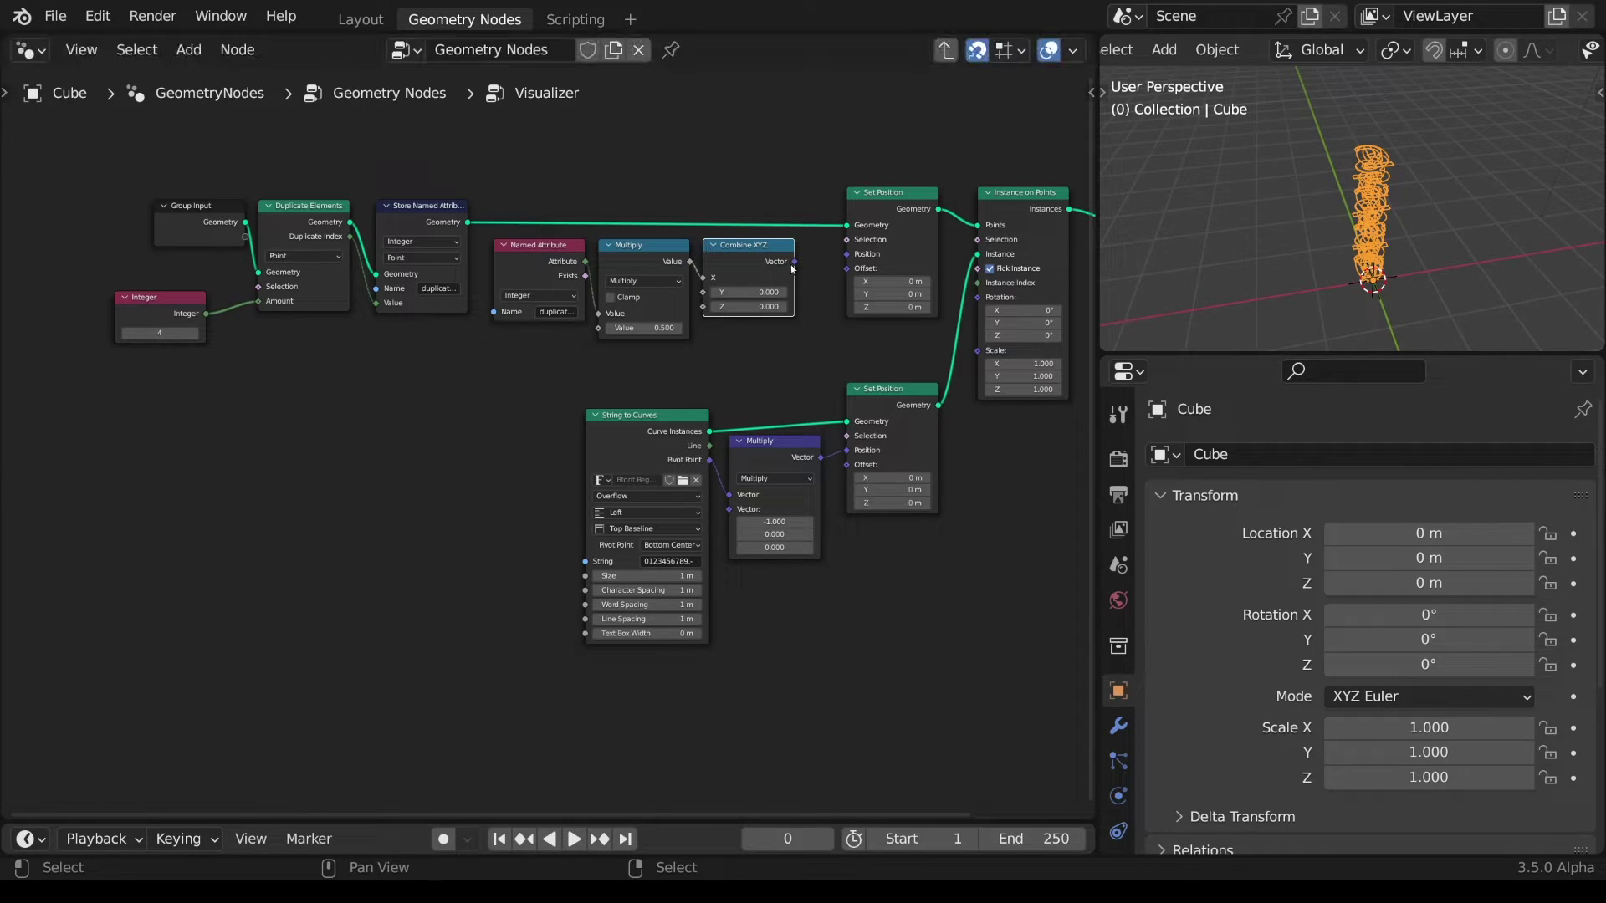
drag(794, 263, 851, 271)
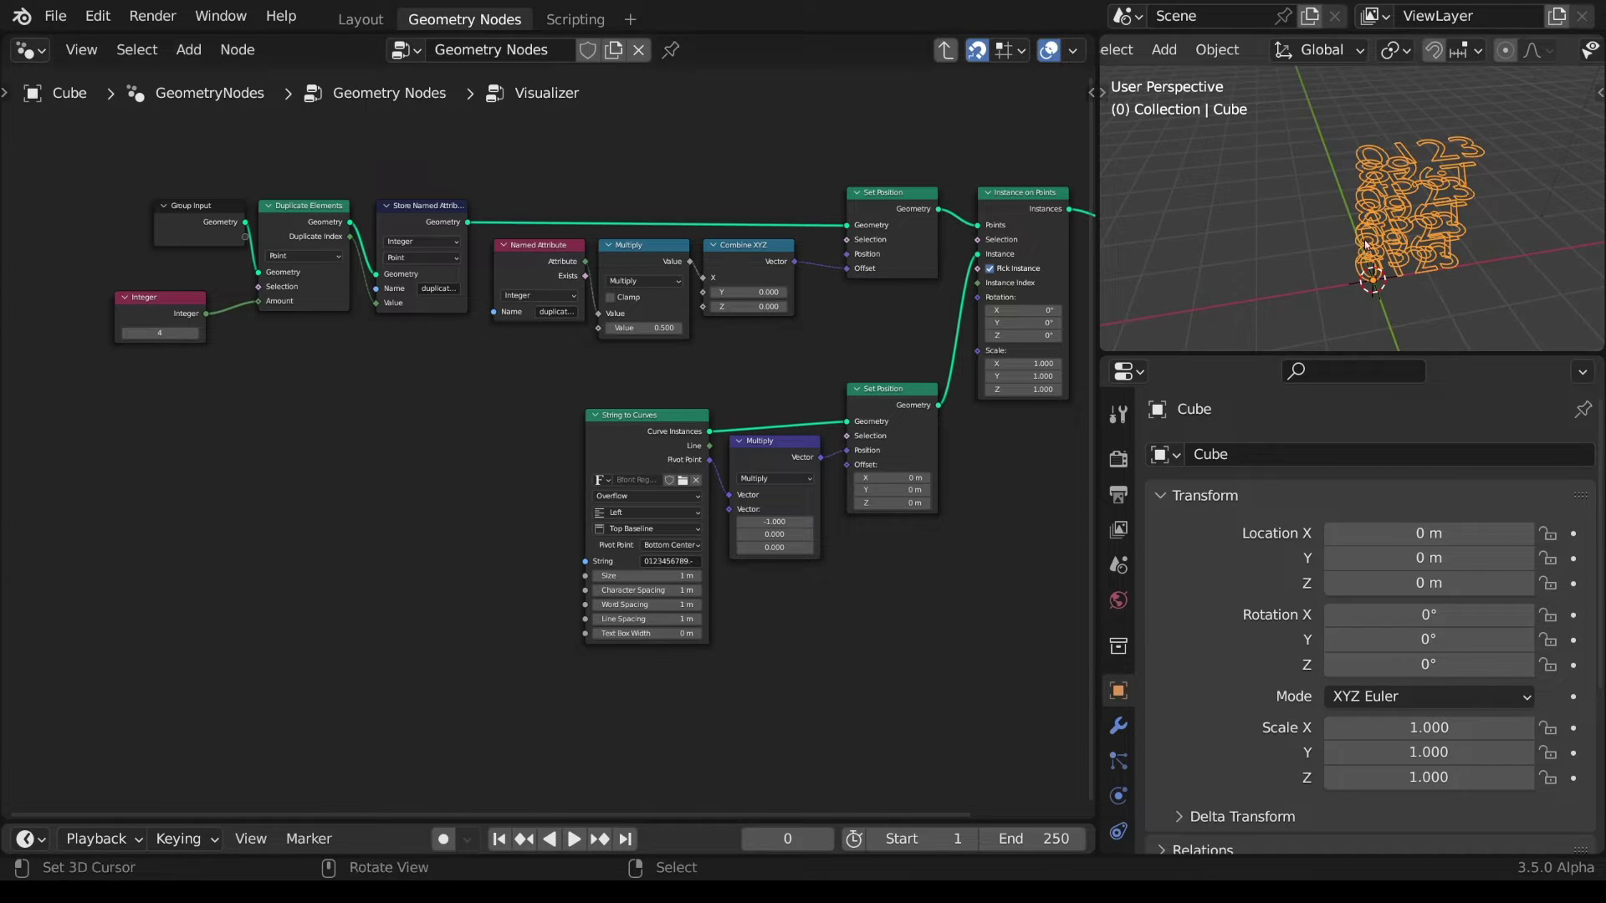
- Set the multiplier in the Multiply math node to -0.5 to reverse the character spacing direction
mouse_move(1363, 240)
middle_down()
mouse_move(1405, 268)
mouse_move(1338, 226)
middle_up()
drag(652, 329, 585, 328)
click(652, 329)
text(-0.5)
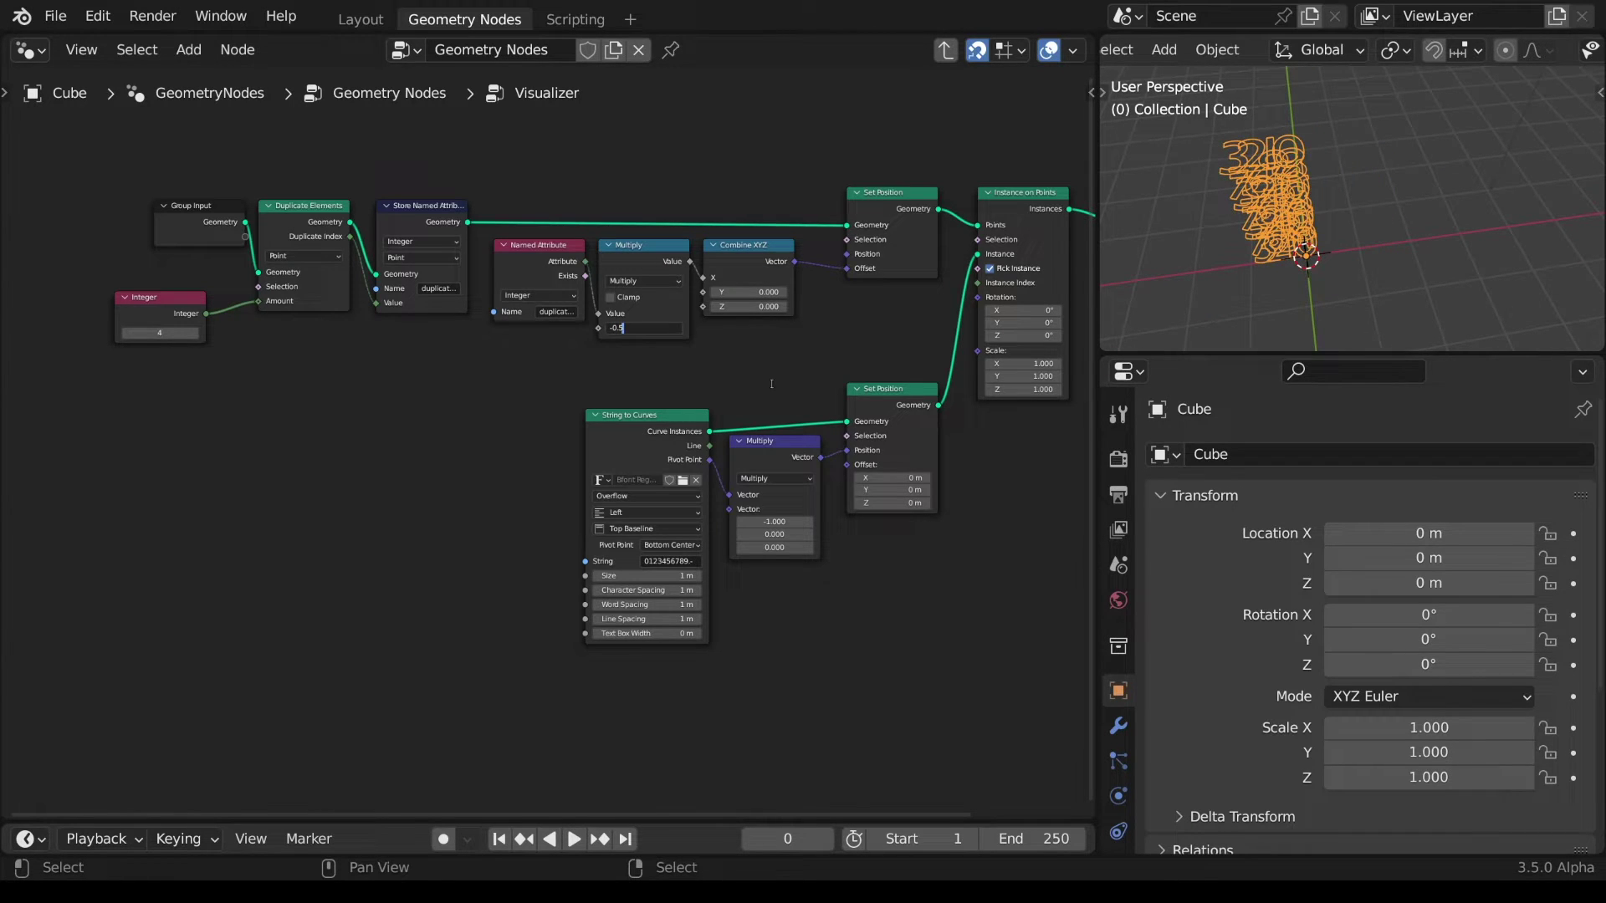
key(Return)
- Frame the Named Attribute, Multiply and Combine XYZ nodes as "Character Offset" and move the frame above the main node chain
drag(802, 360, 523, 238)
key(ctrl+j)
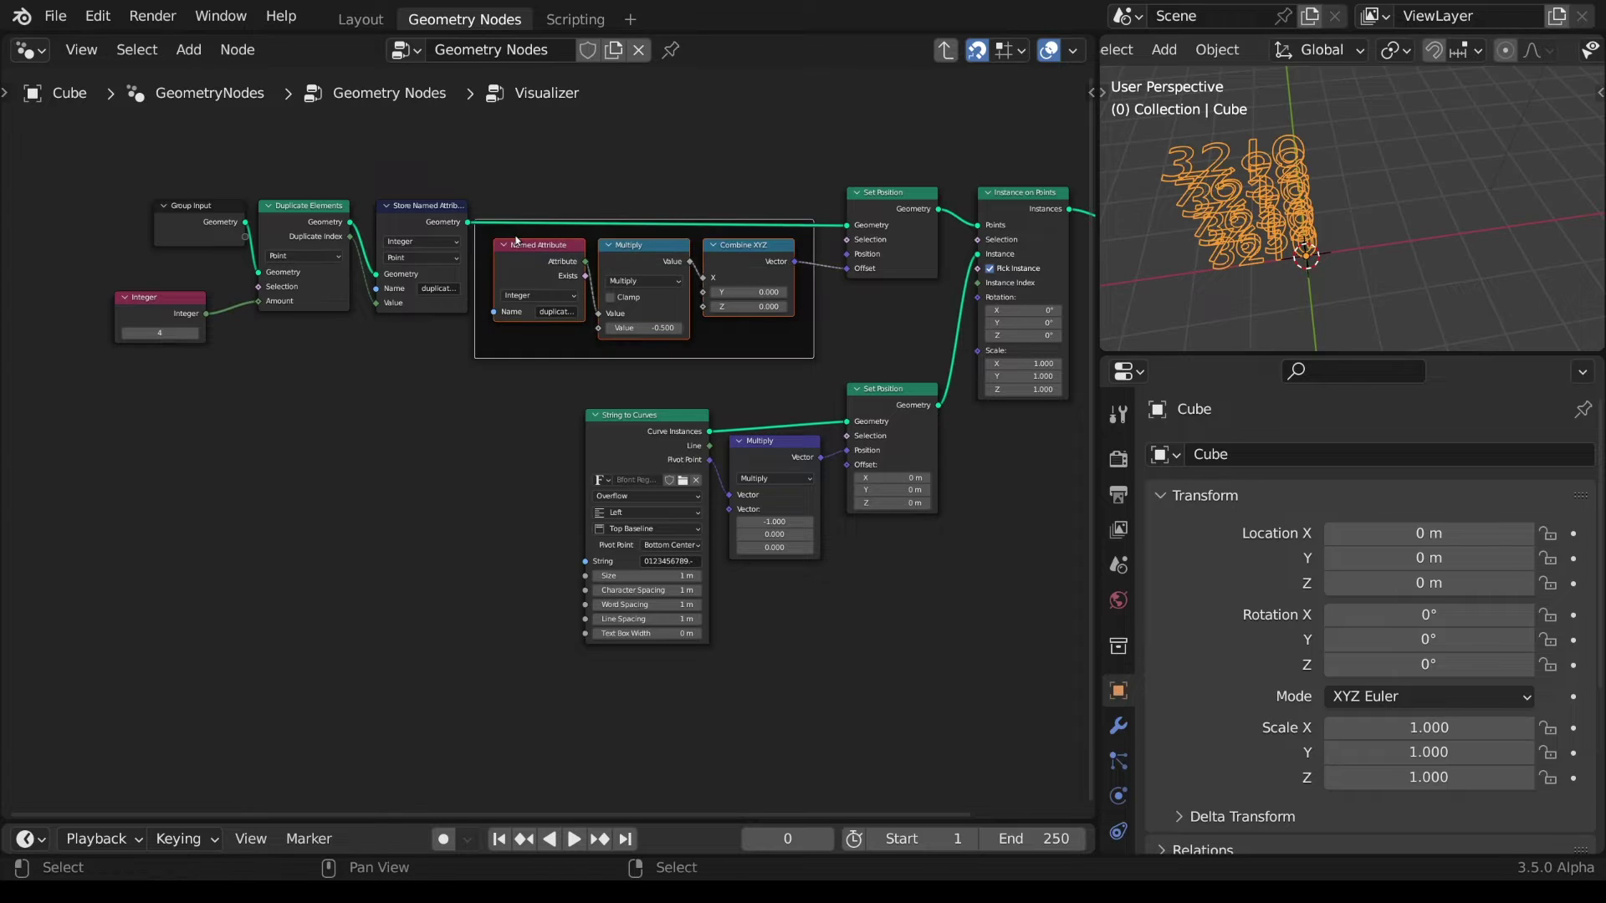
key(F2)
text(Character Offset)
key(Return)
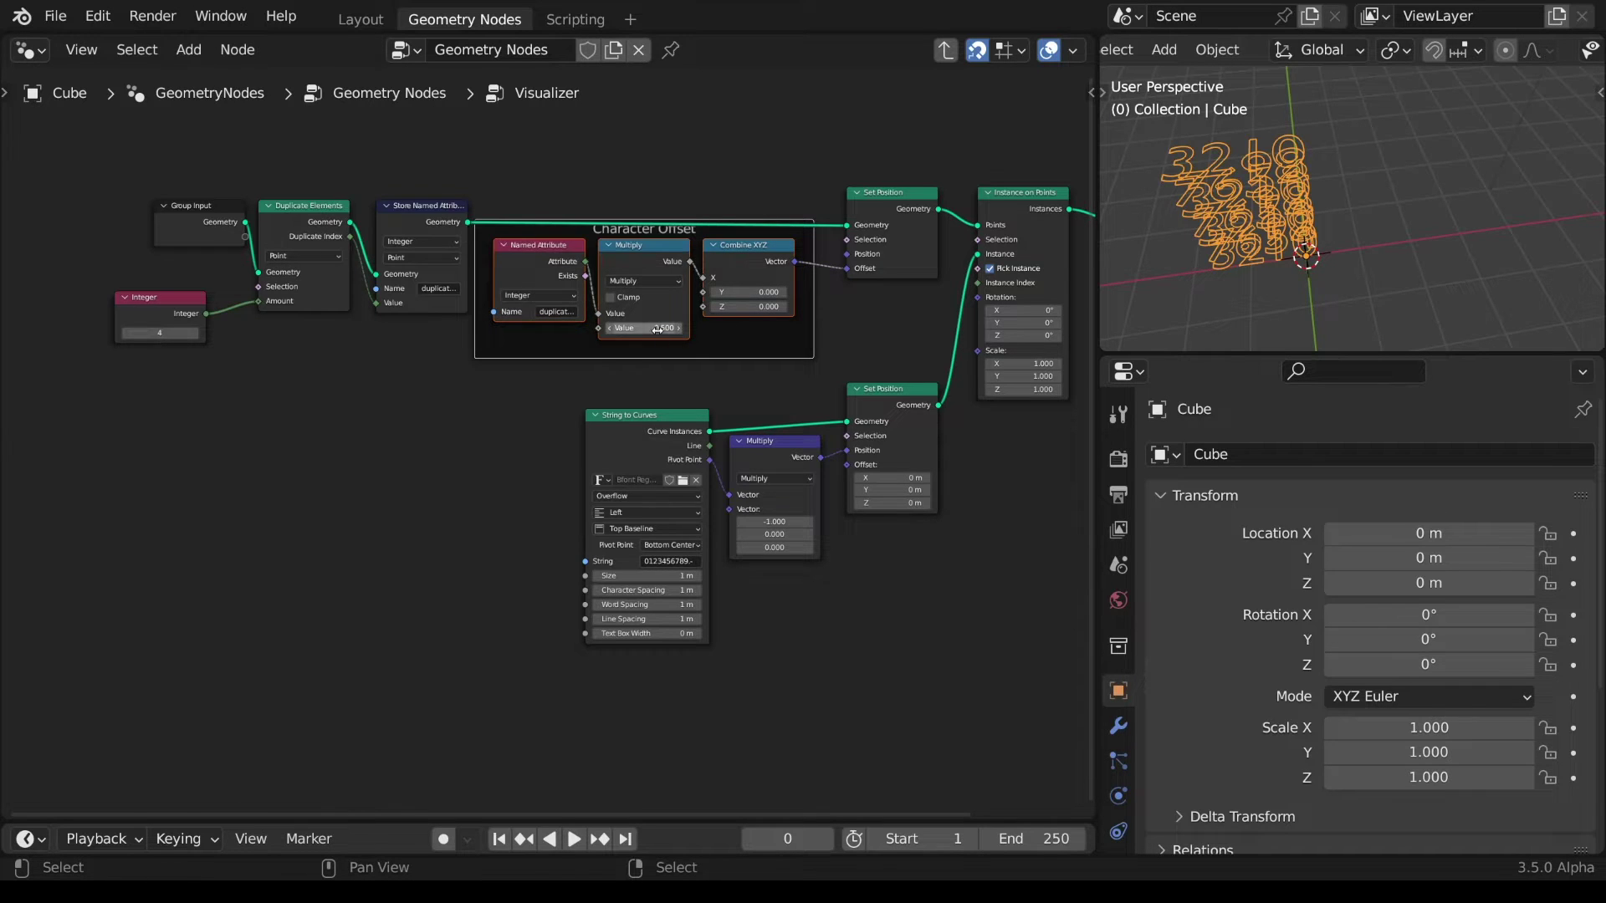
scroll(684, 397, down, 1)
scroll(685, 397, down, 2)
key(g)
click(544, 215)
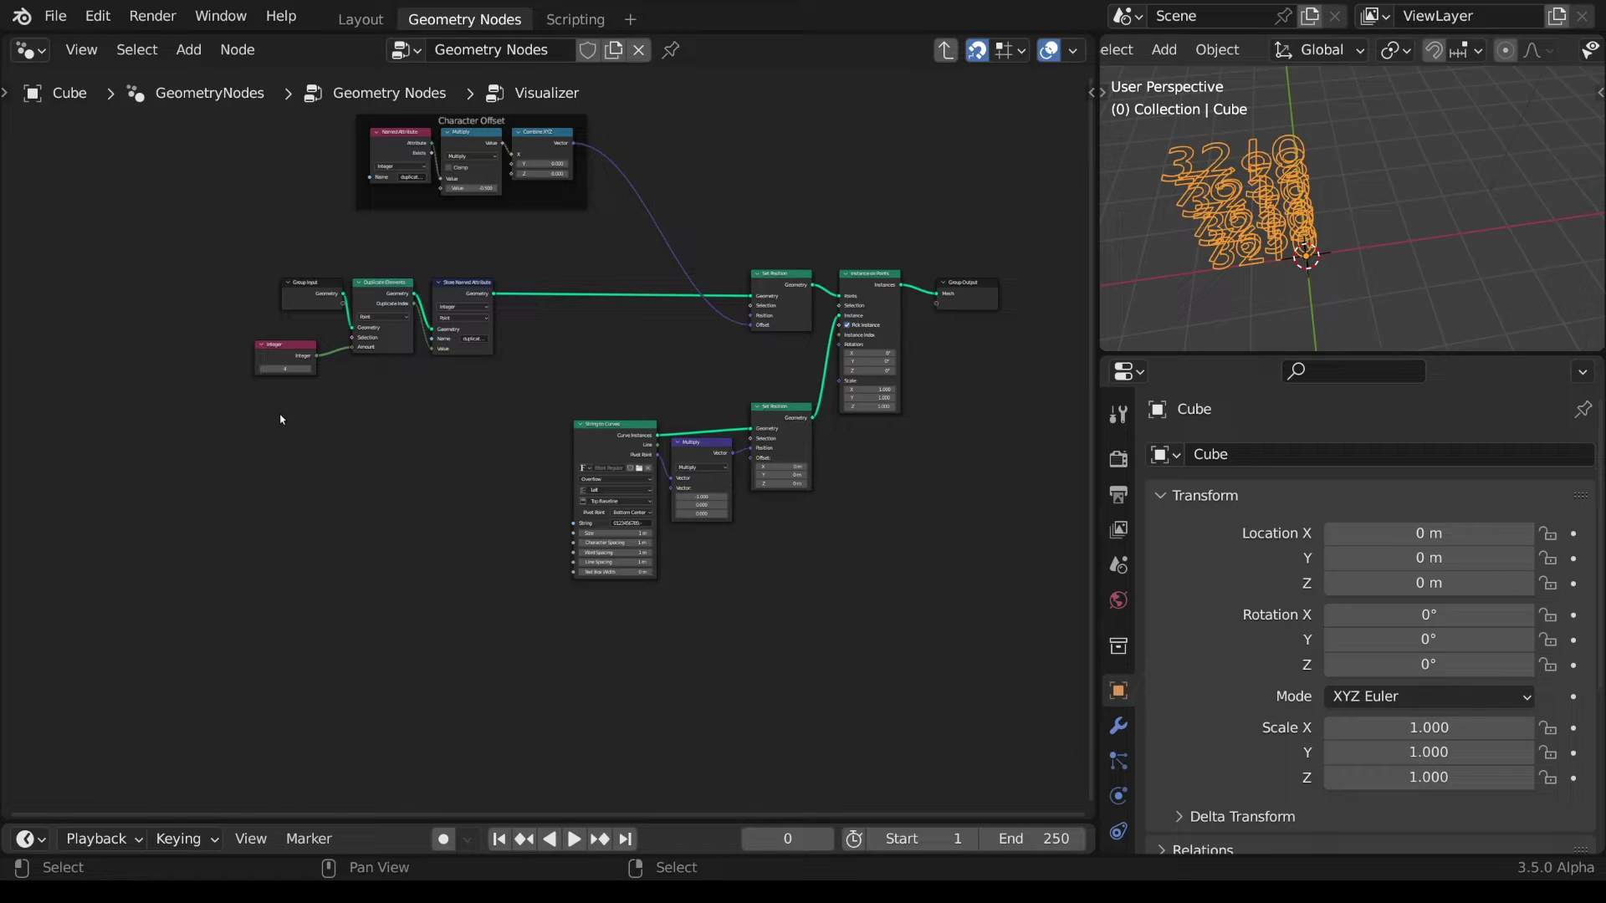
- Add a second, unconnected Integer input node below the one that feeds the Duplicate Elements Amount
key(shift+a)
mouse_move(282, 420)
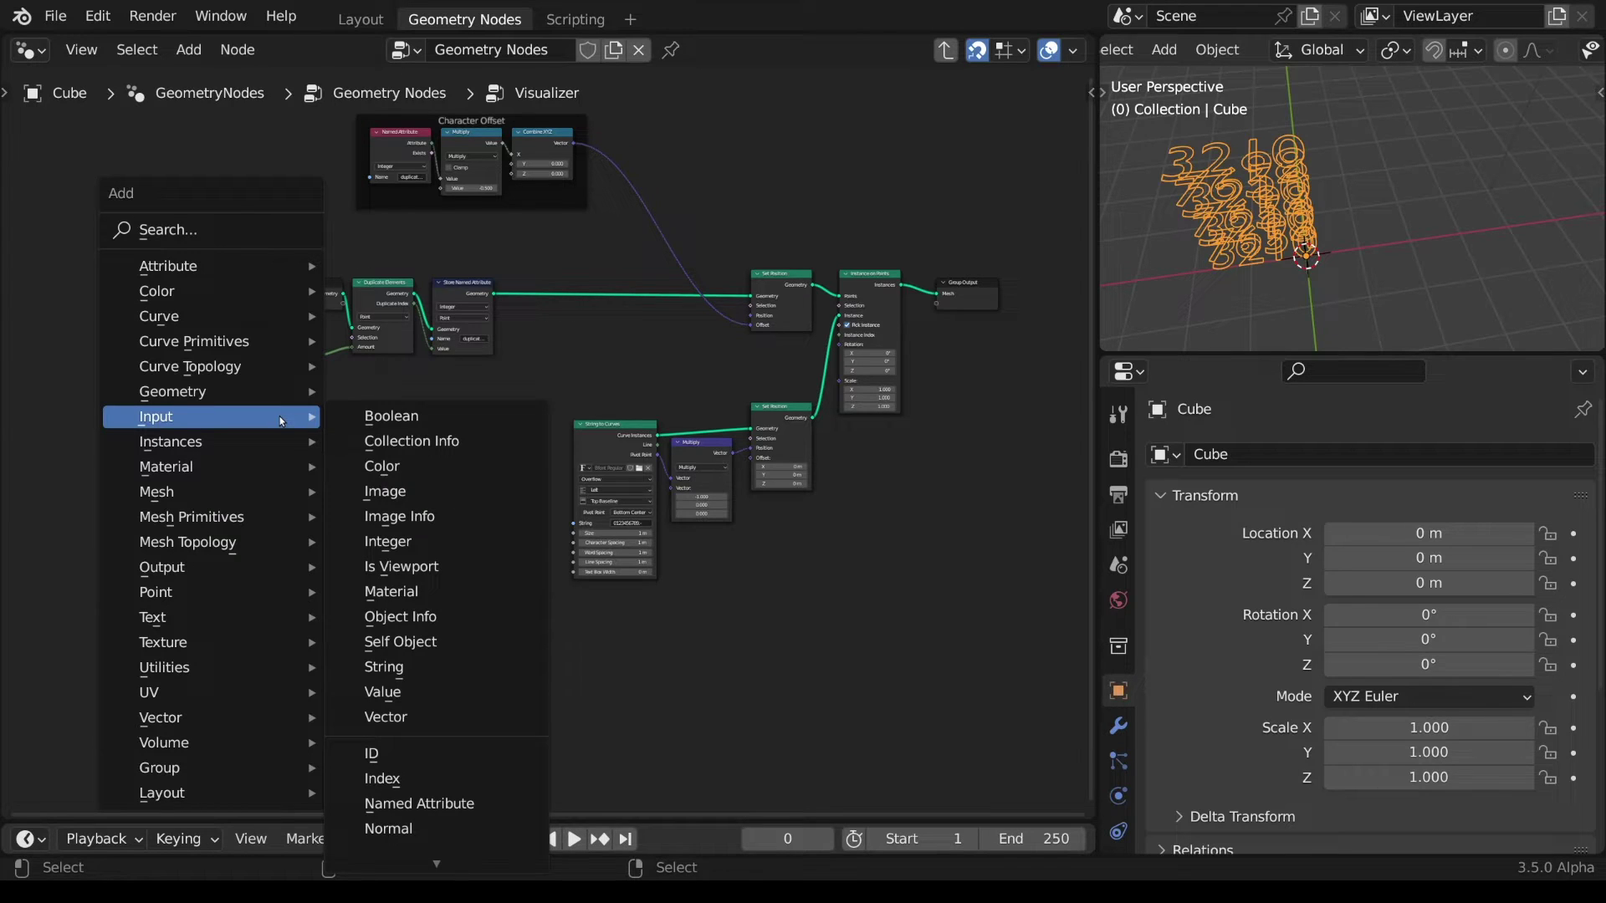
click(387, 542)
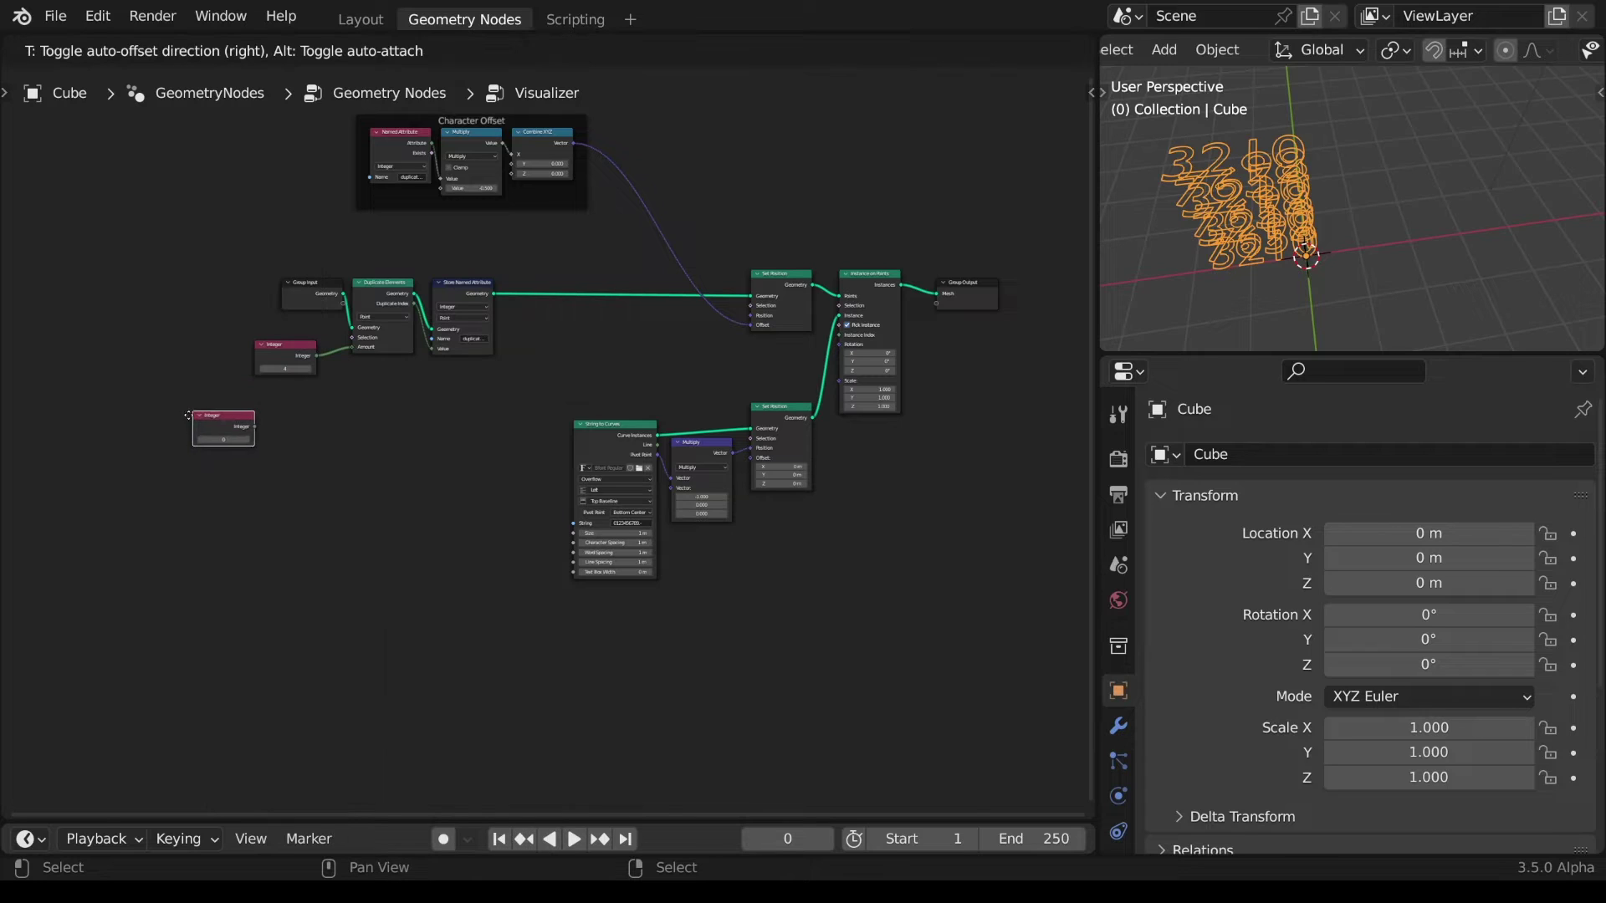
click(138, 414)
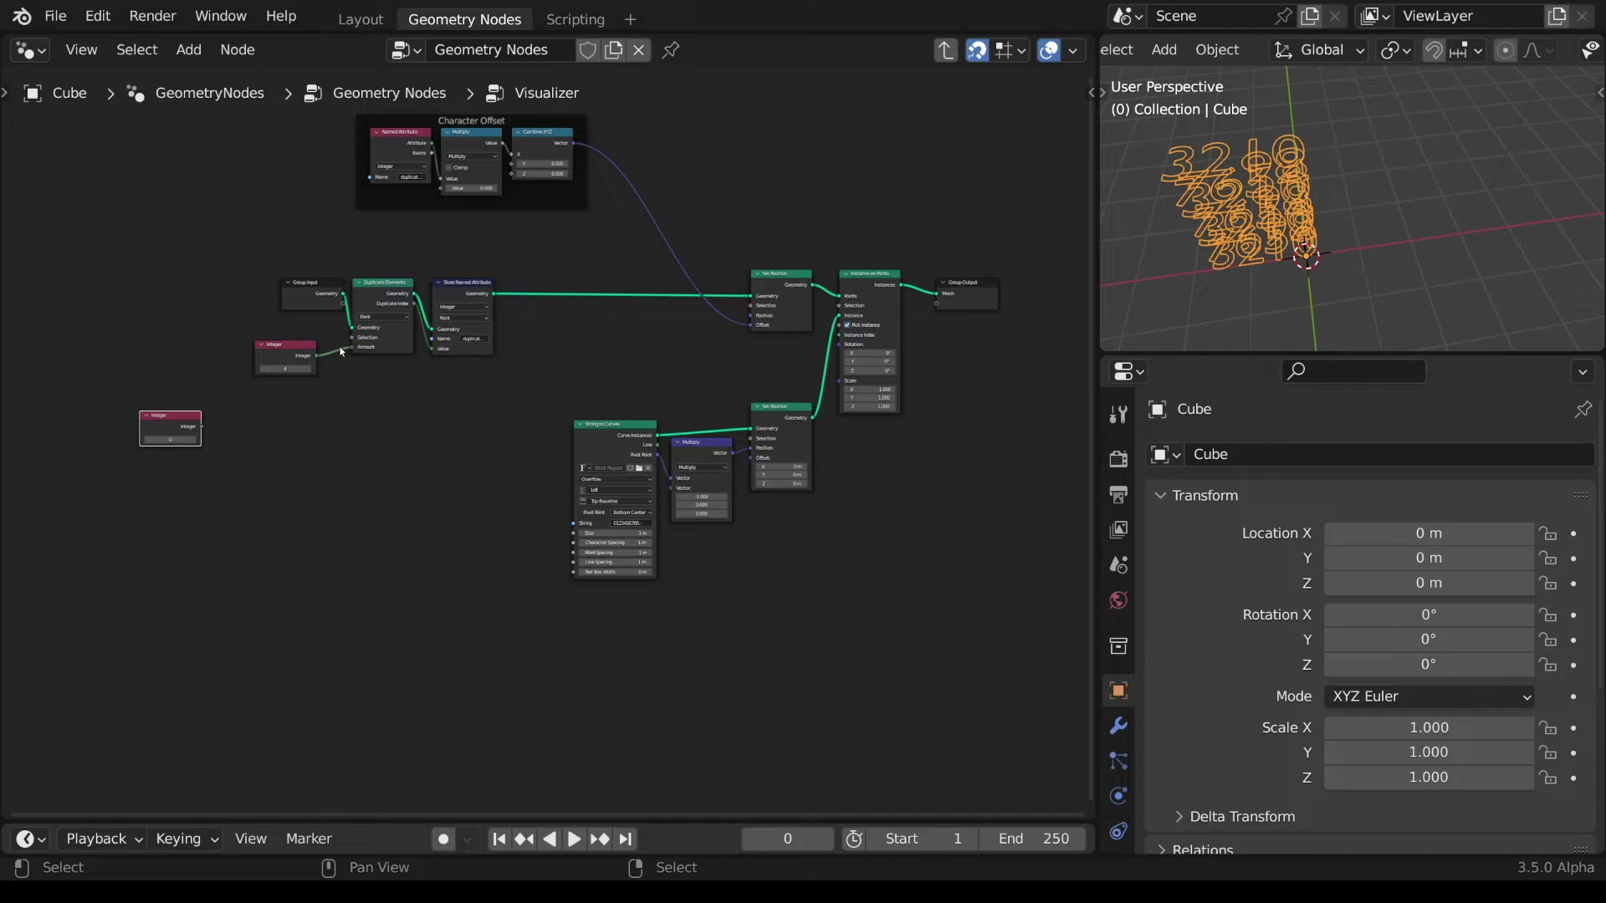
mouse_move(361, 349)
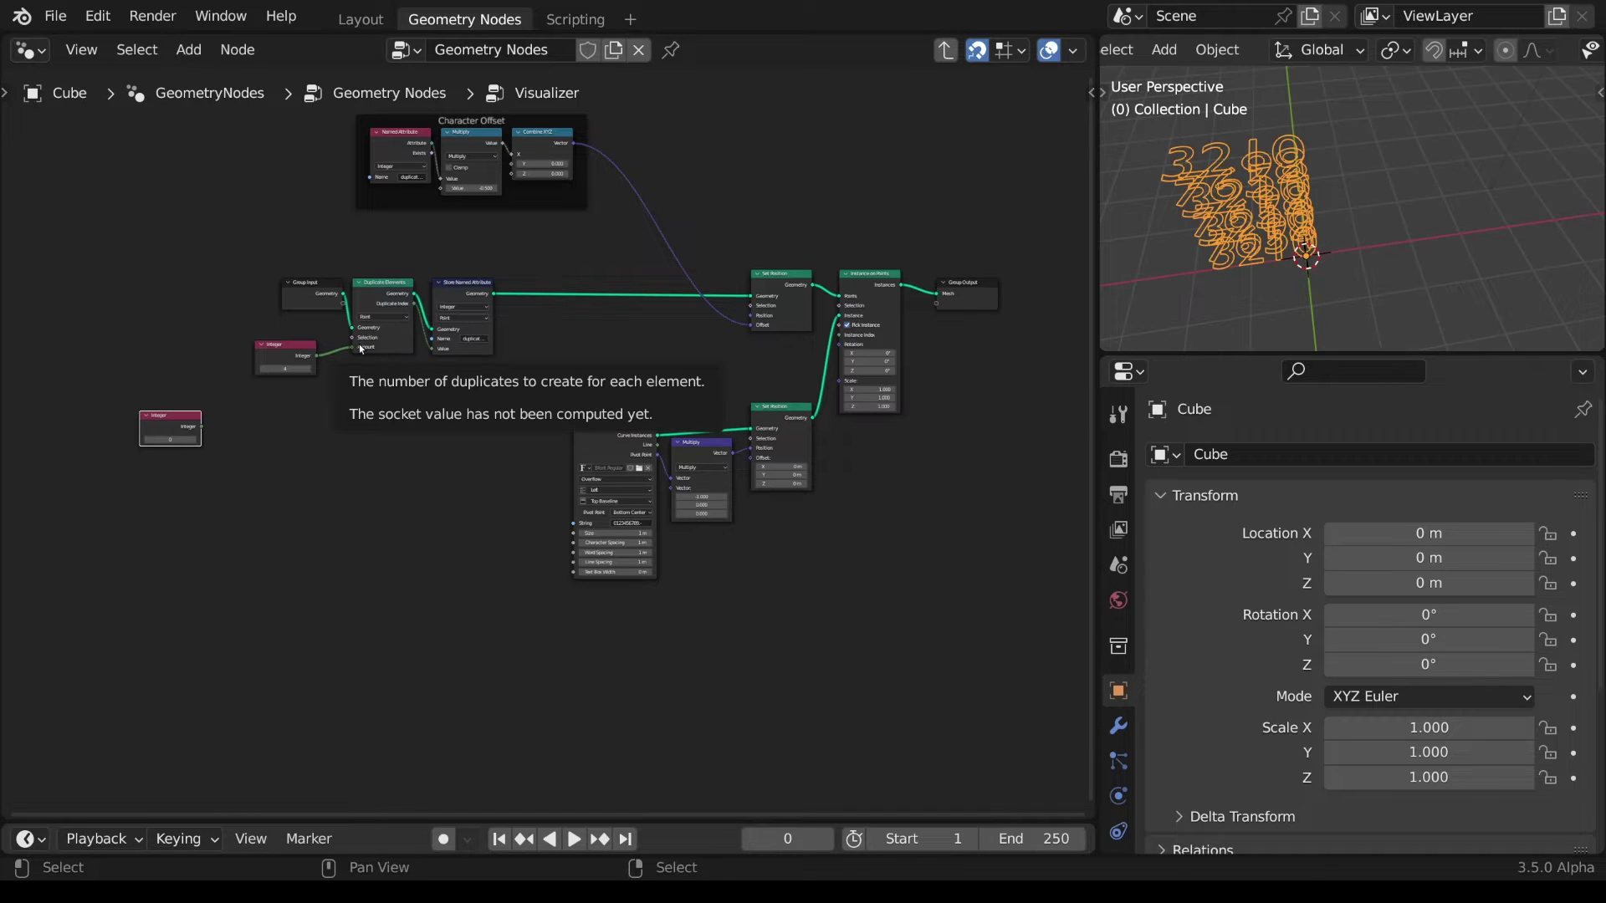
ctrl+middle_drag(747, 396, 960, 323)
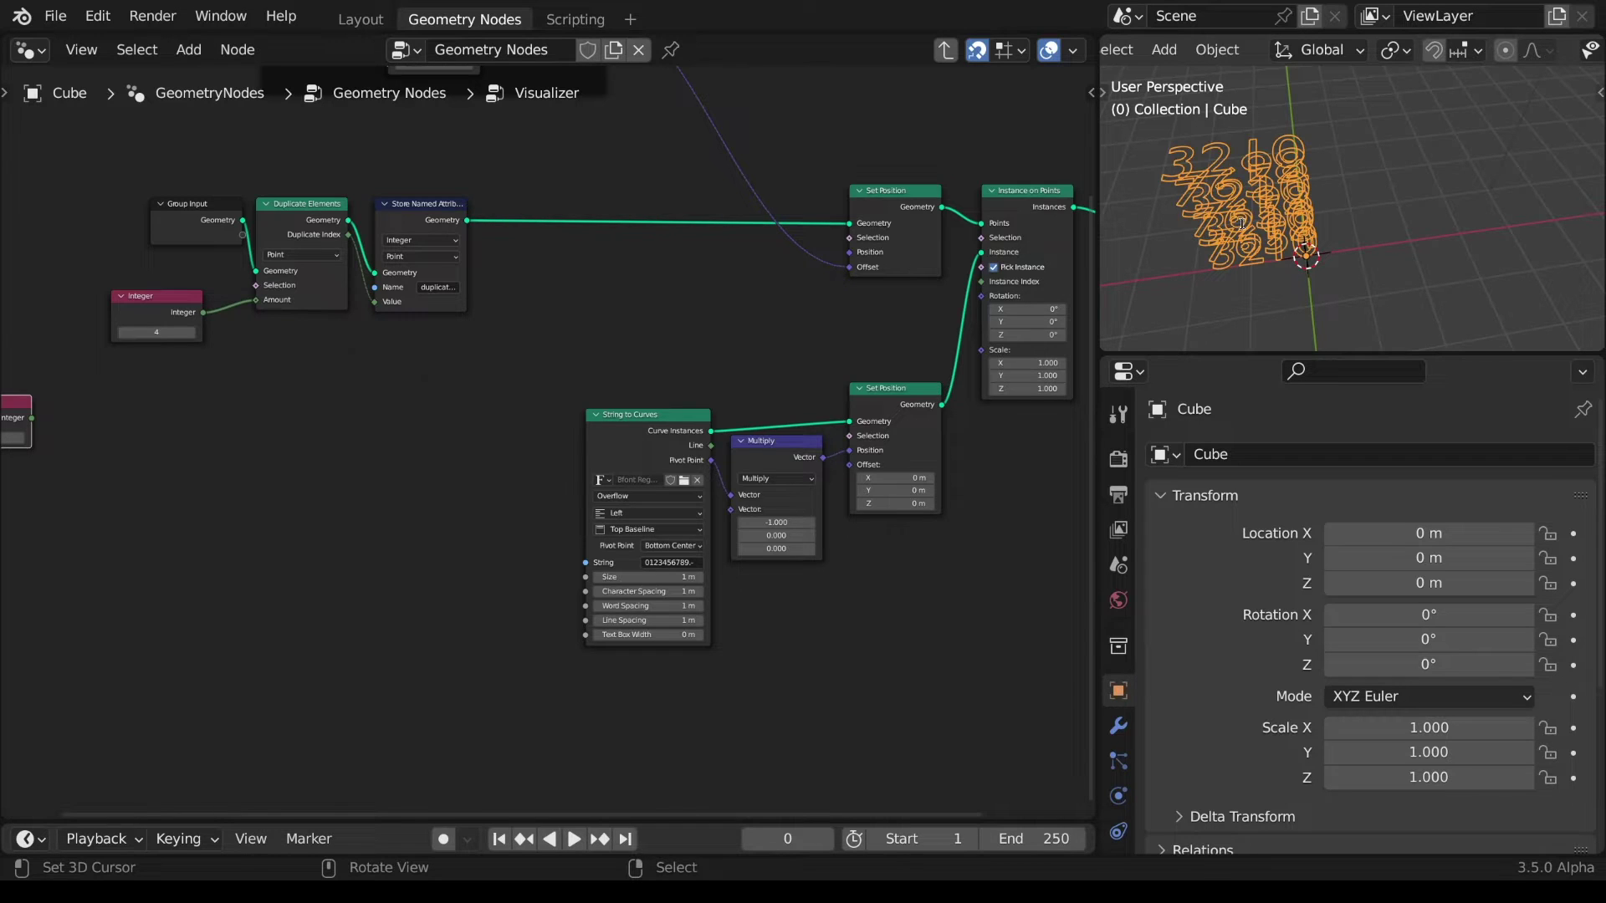
- Set the Mesh Line count to 1 in the parent node tree and return inside the Visualizer group
key(Tab)
double_click(377, 432)
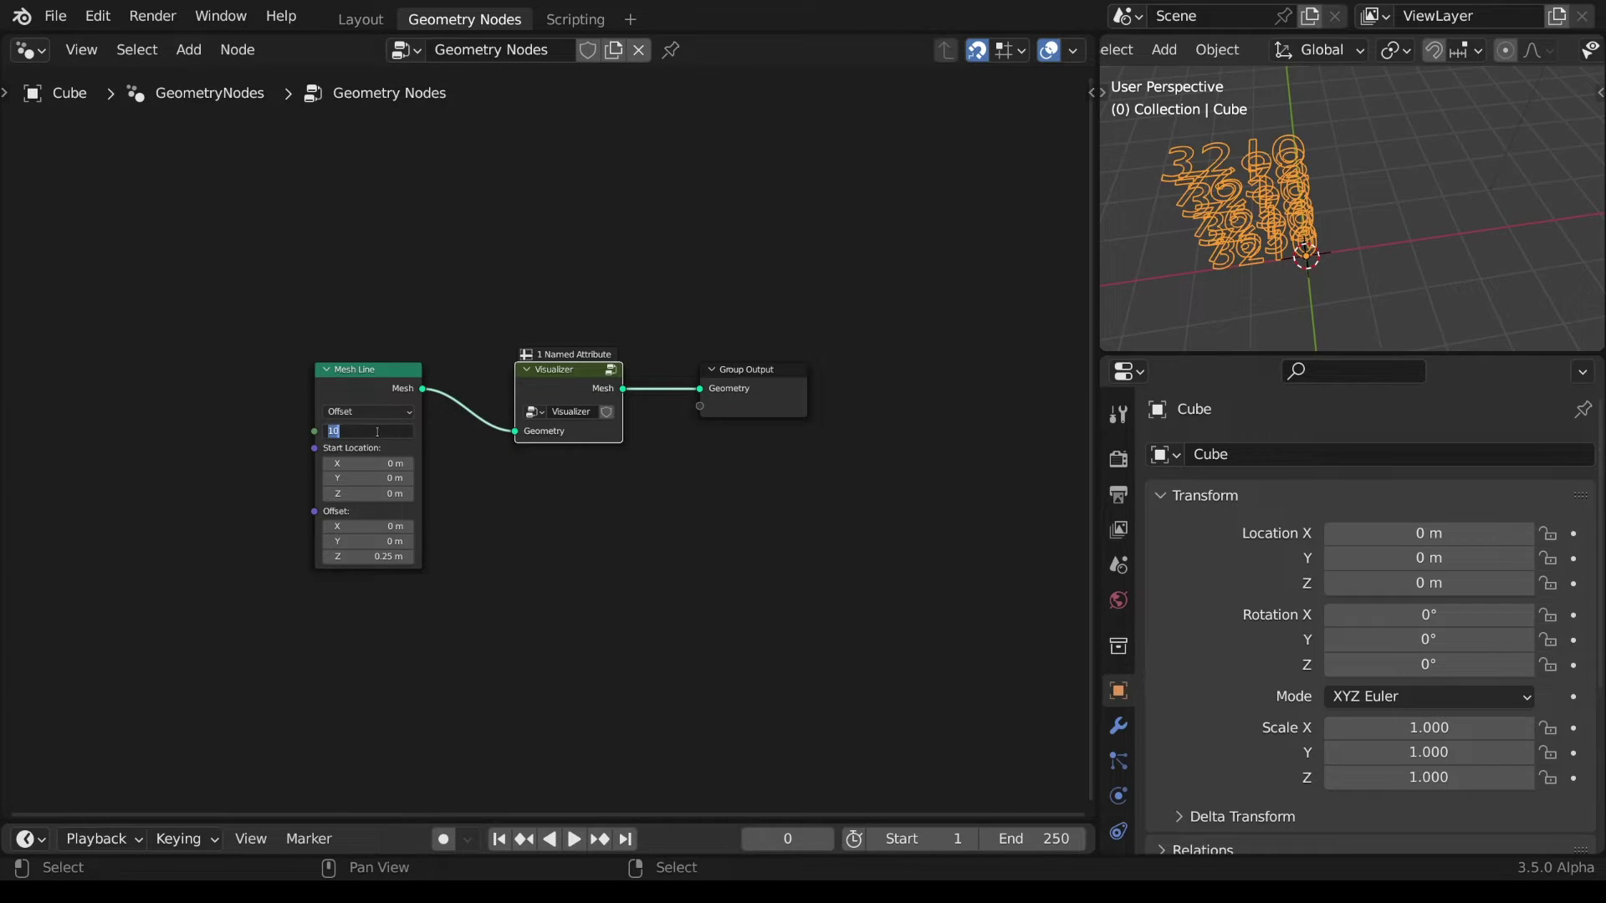
text(1)
key(Return)
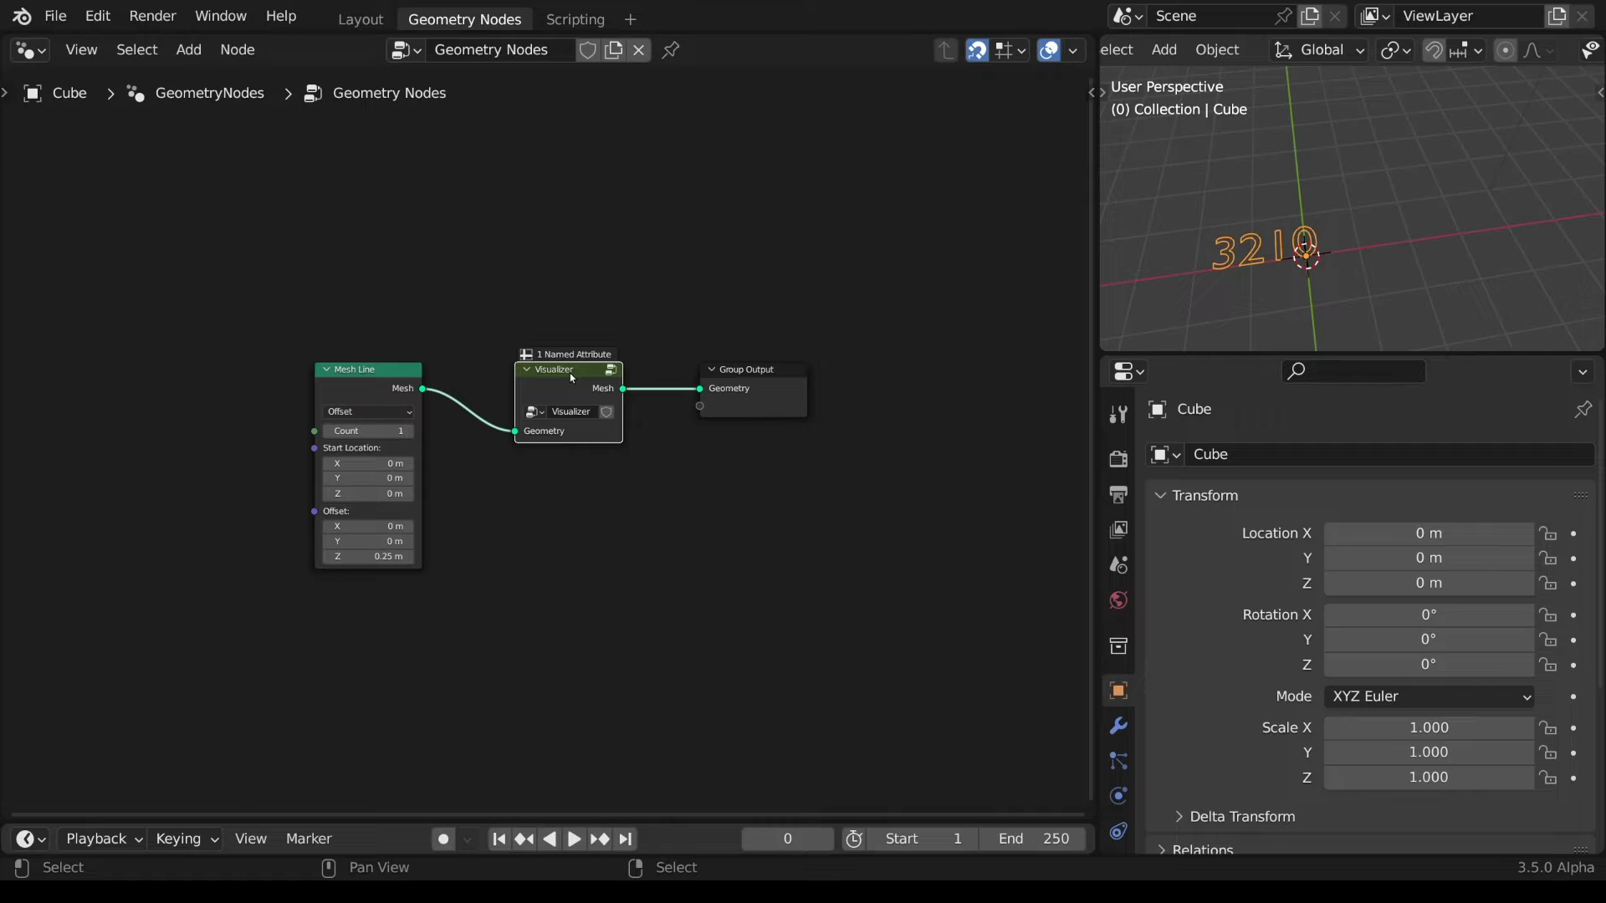
key(Tab)
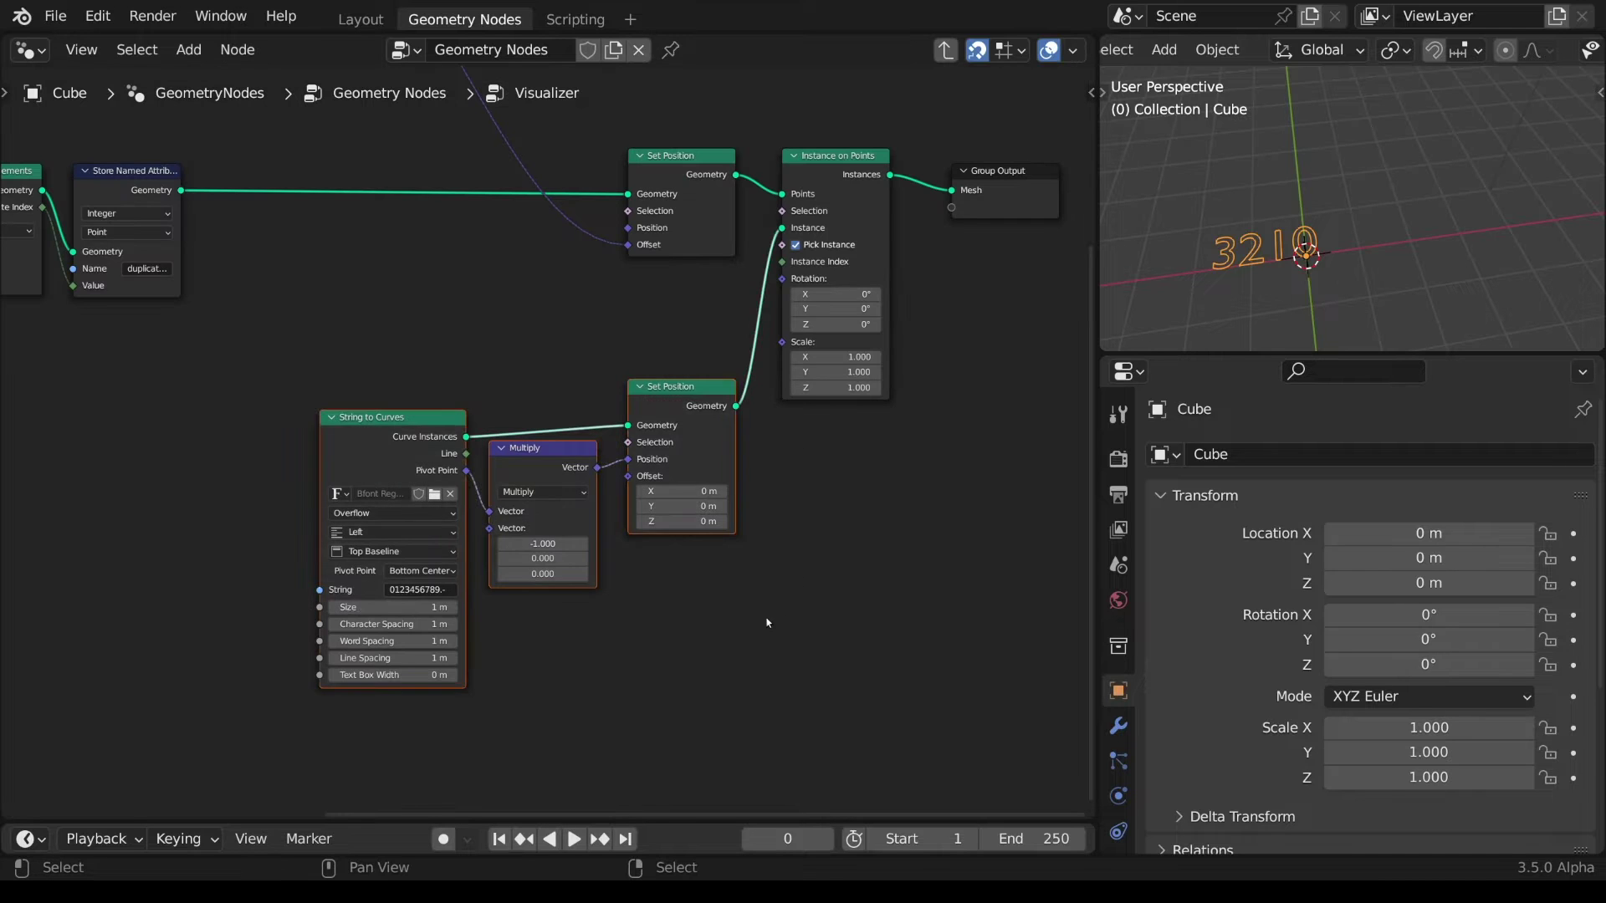
- Move the String to Curves nodes aside and connect a new Integer node to the Instance Index of Instance on Points
key(g)
click(762, 313)
drag(782, 262, 675, 434)
text(integer)
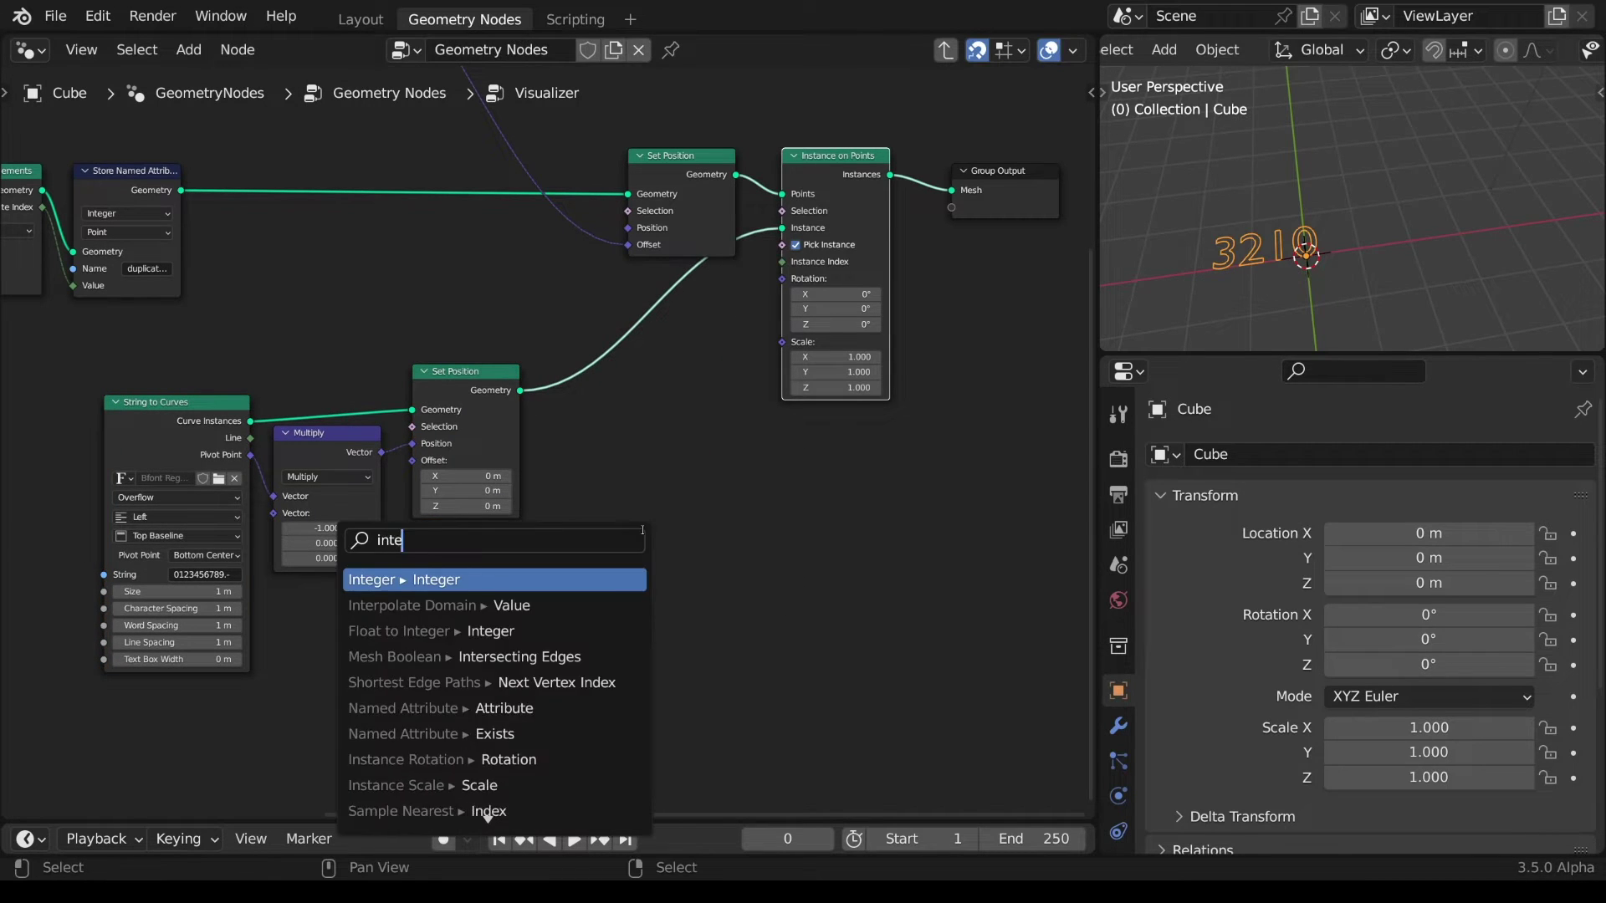
key(Return)
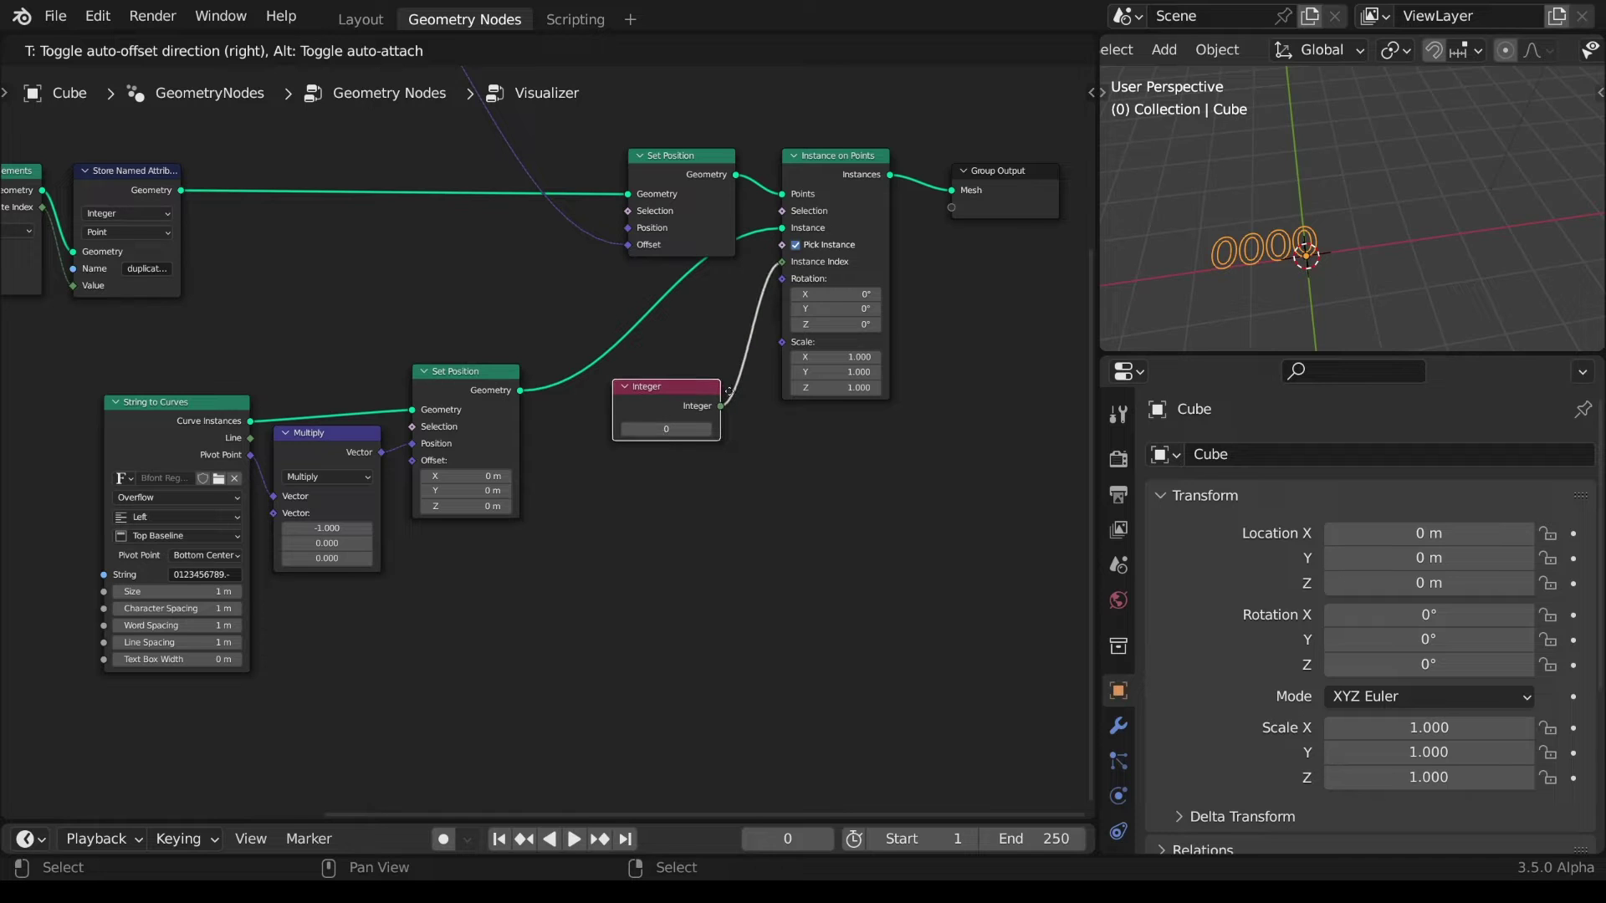
click(735, 391)
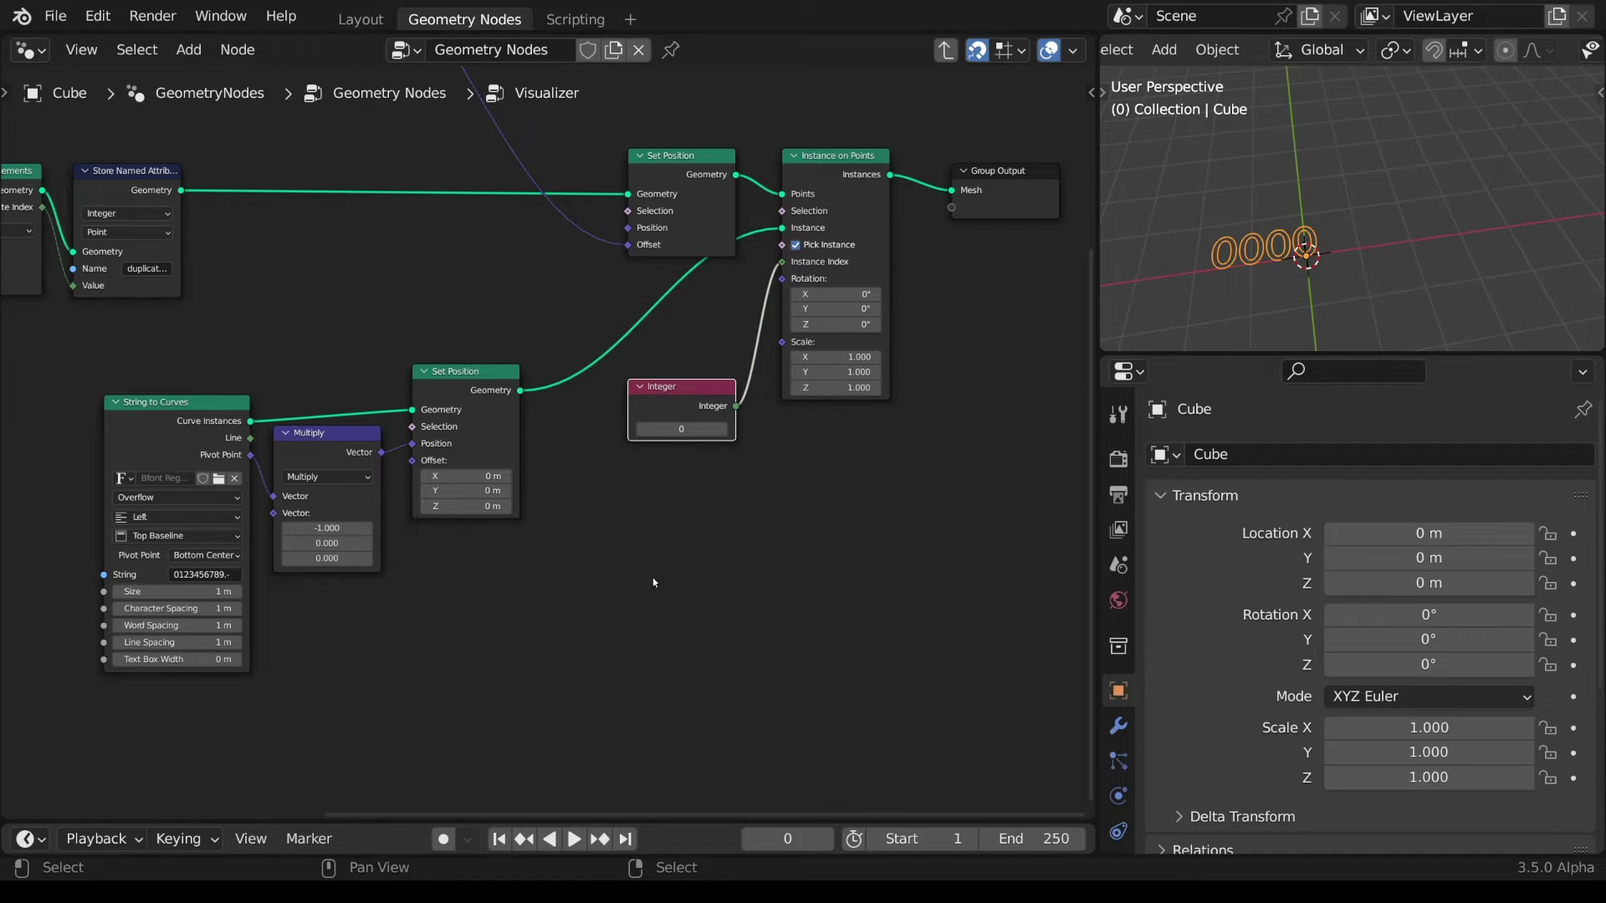
- Set the unconnected Integer node's value to 15
key(Home)
middle_drag(652, 578, 828, 691)
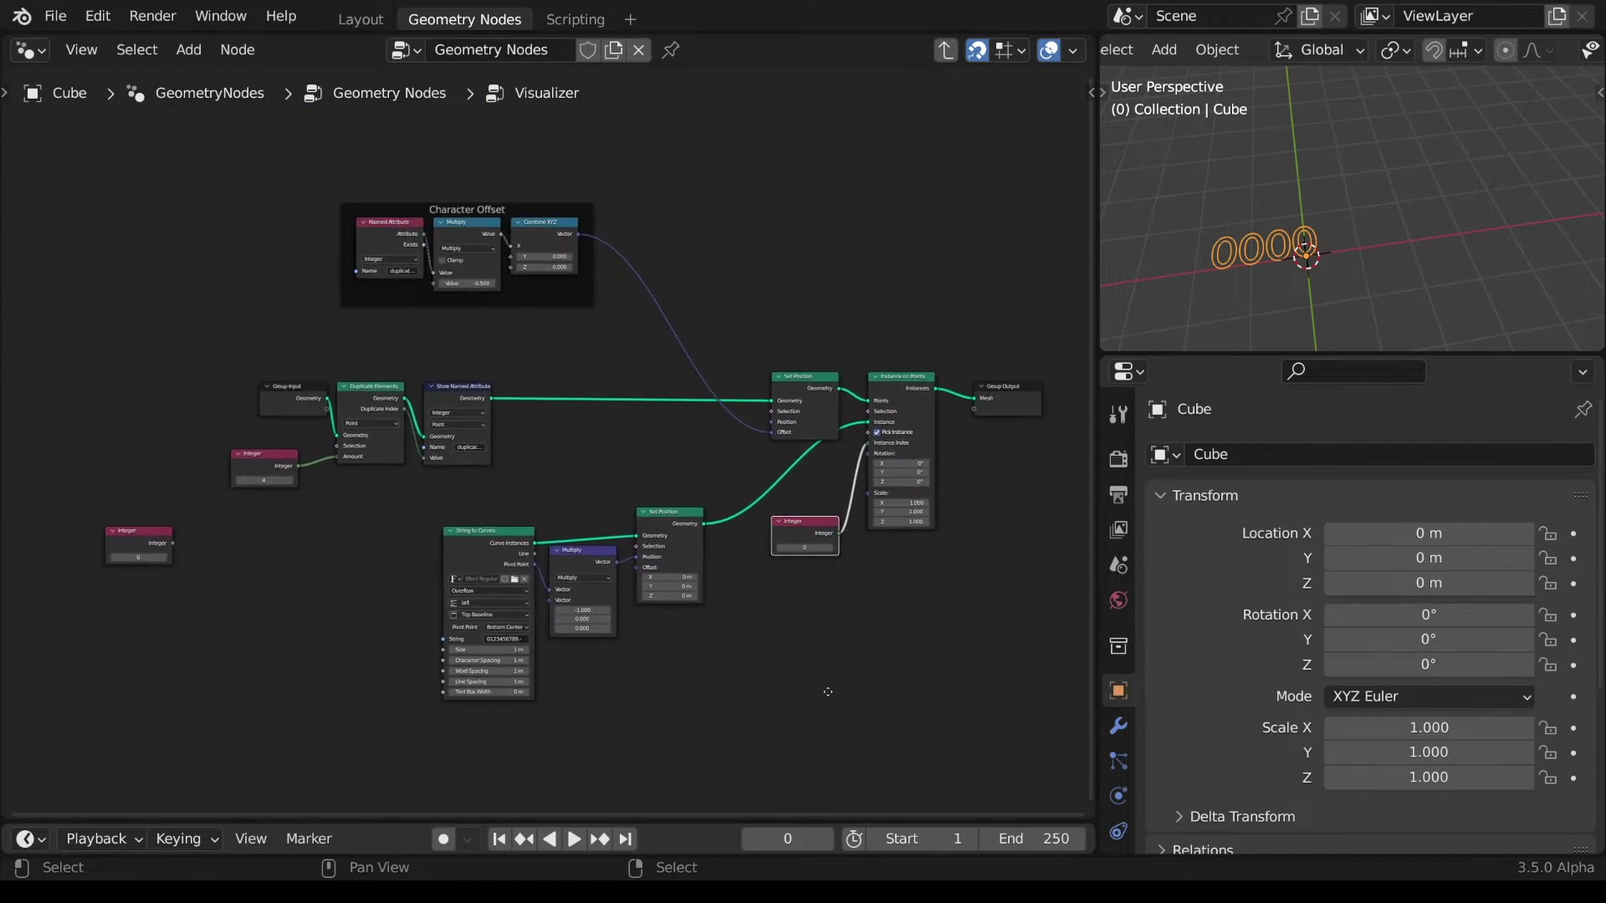
middle_drag(189, 581, 250, 415)
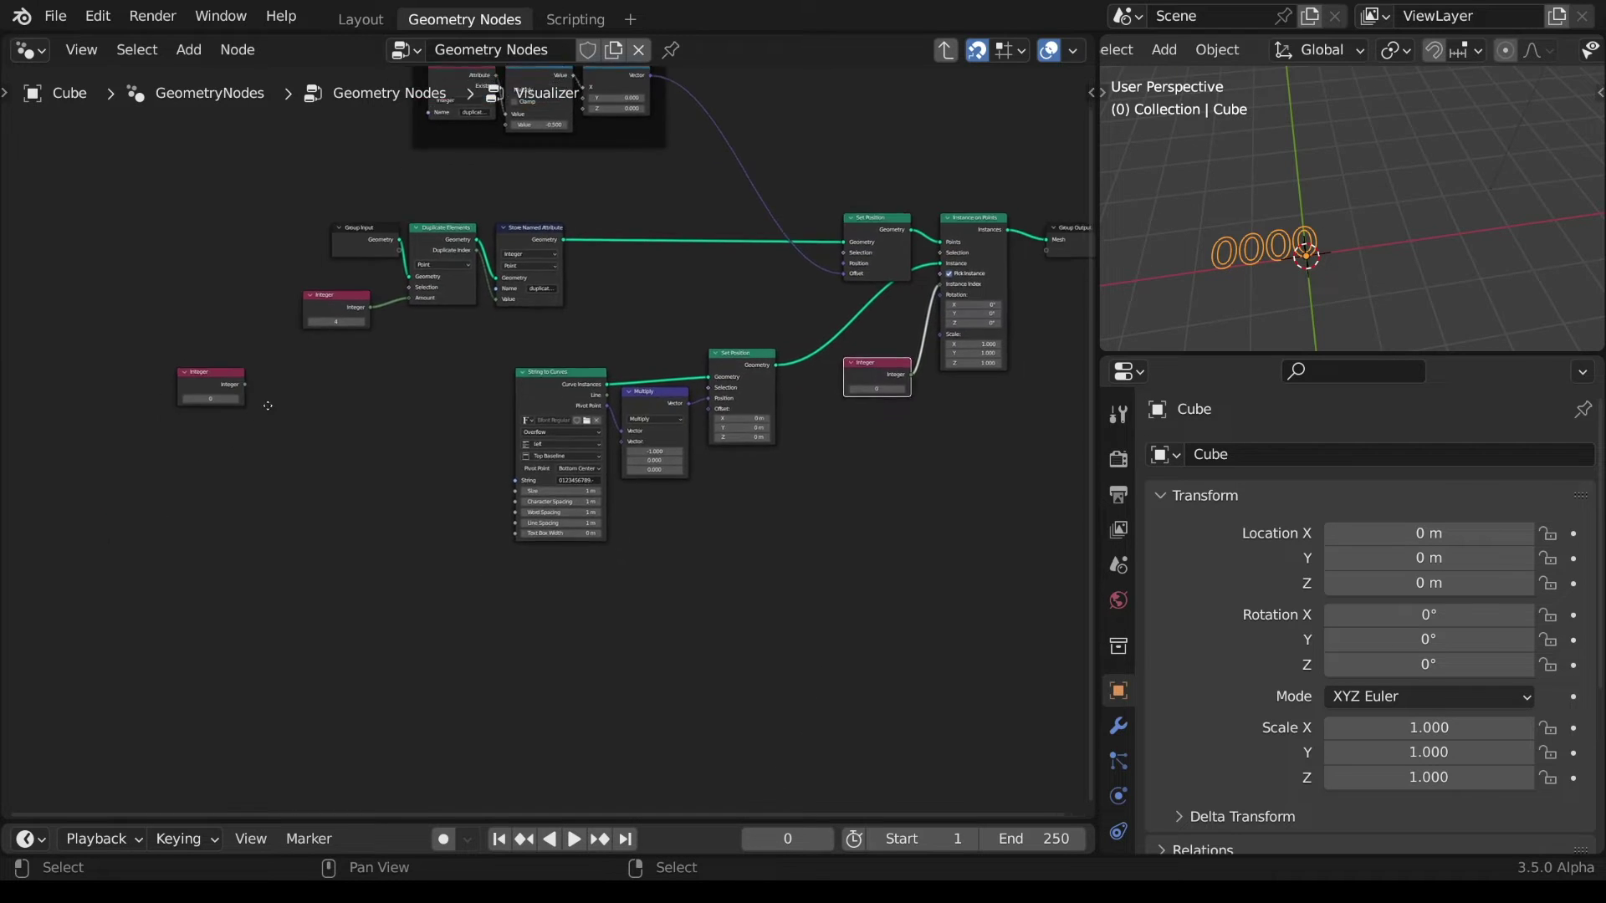
scroll(331, 416, up, 3)
click(121, 376)
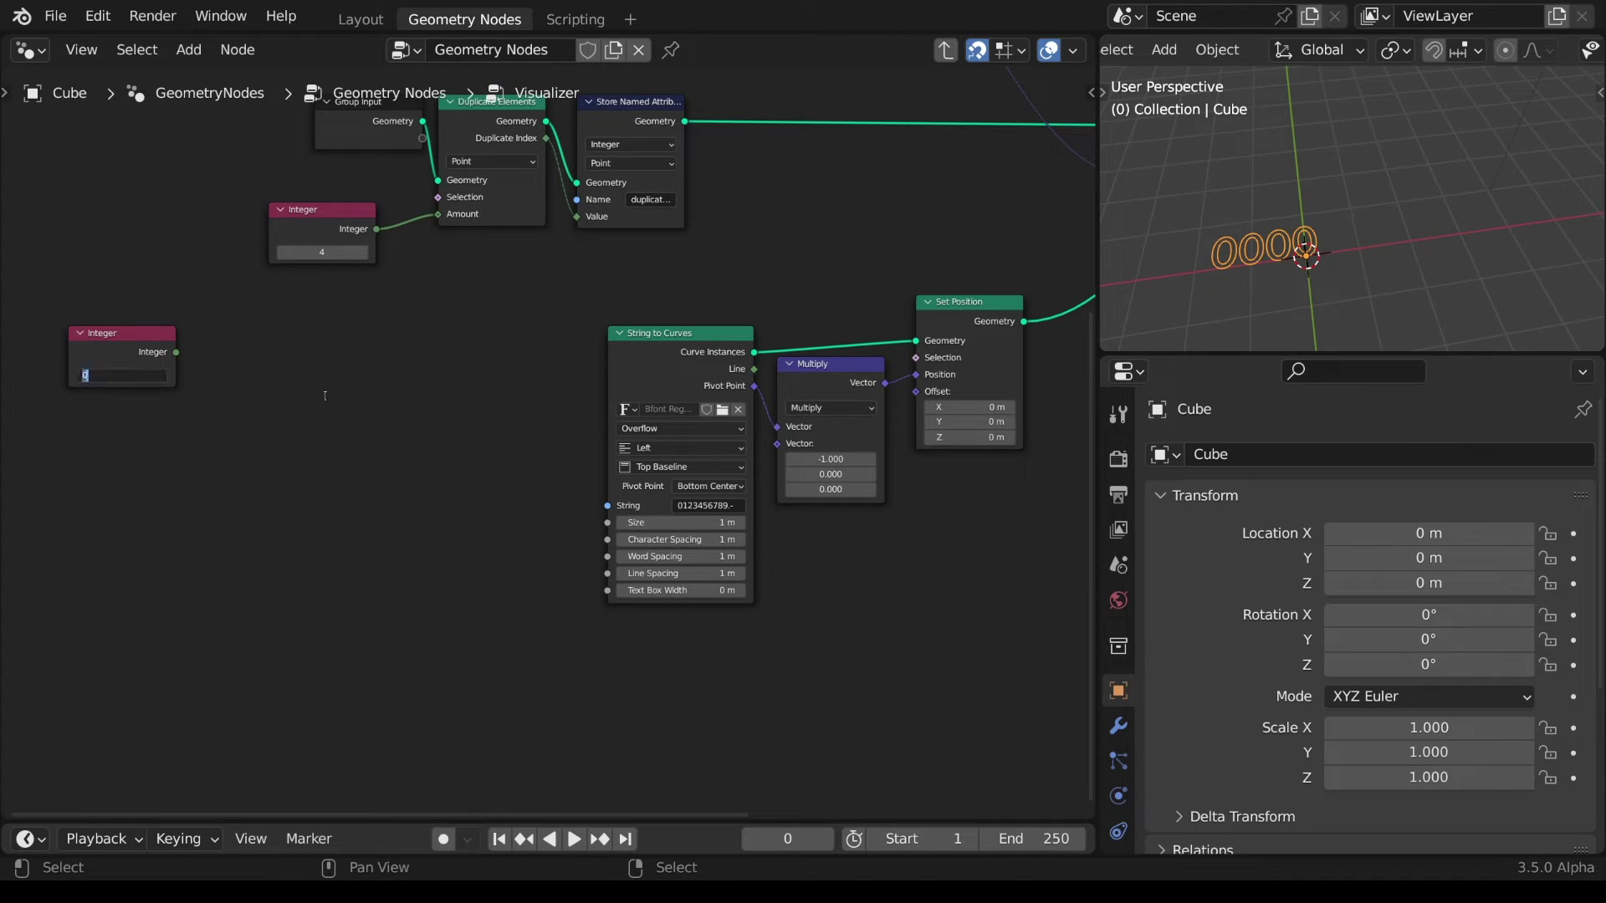
text(15)
key(Return)
- Feed the unconnected Integer node into a new Logarithm math node with base 10
drag(178, 353, 259, 351)
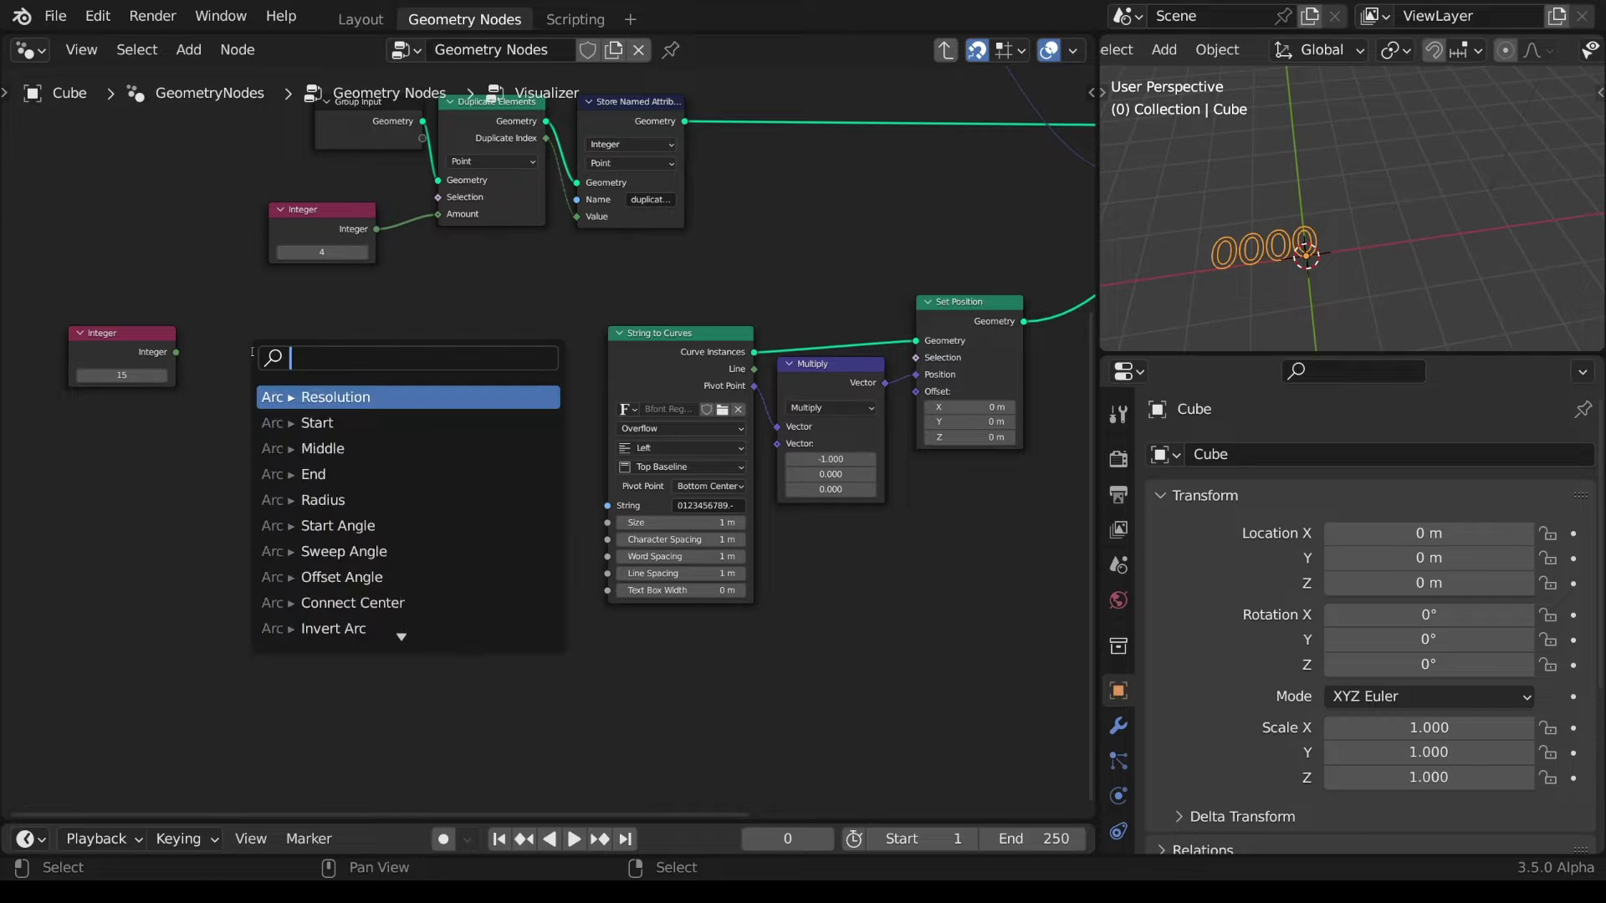
text(loga)
key(Return)
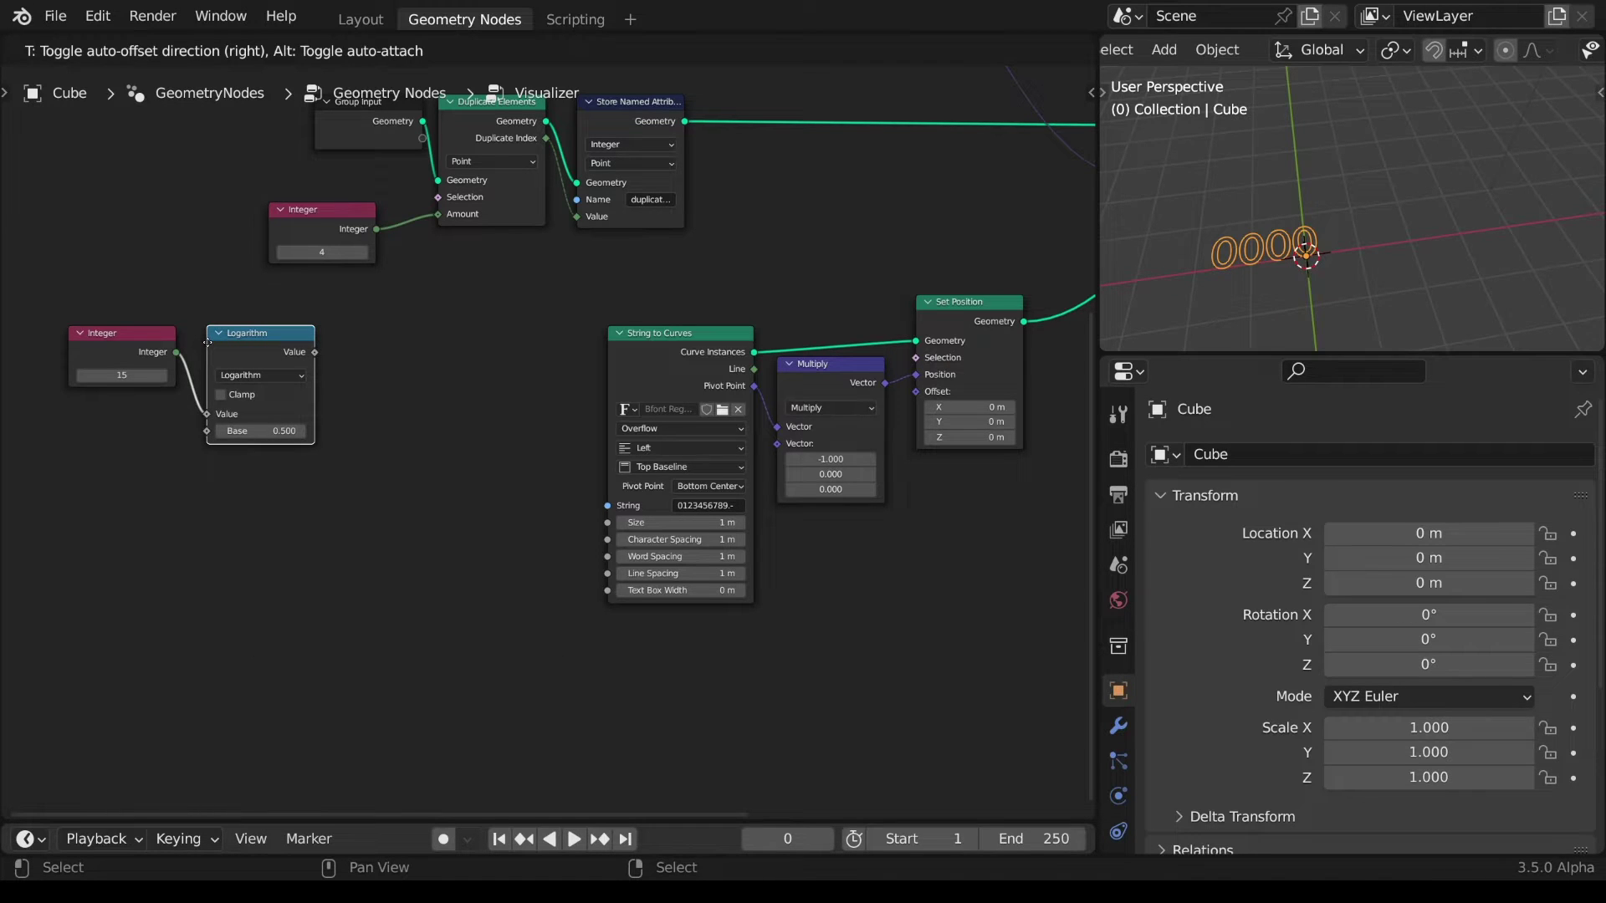
click(208, 343)
click(261, 432)
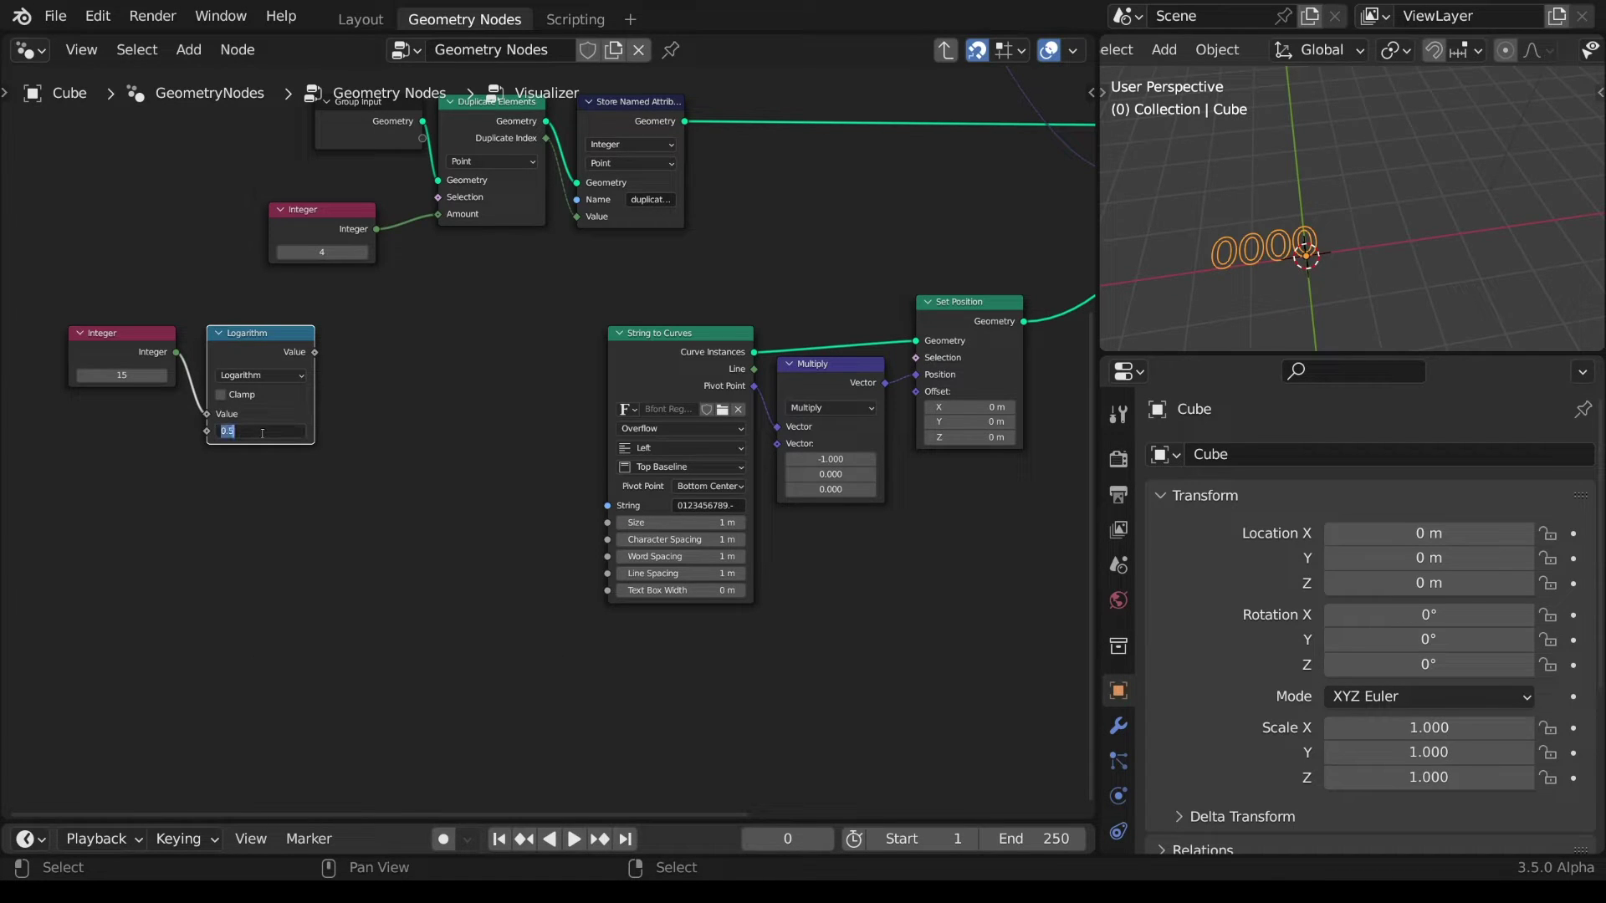
text(10)
key(Return)
- Set the Integer node feeding the Logarithm to 125
middle_drag(438, 378, 406, 484)
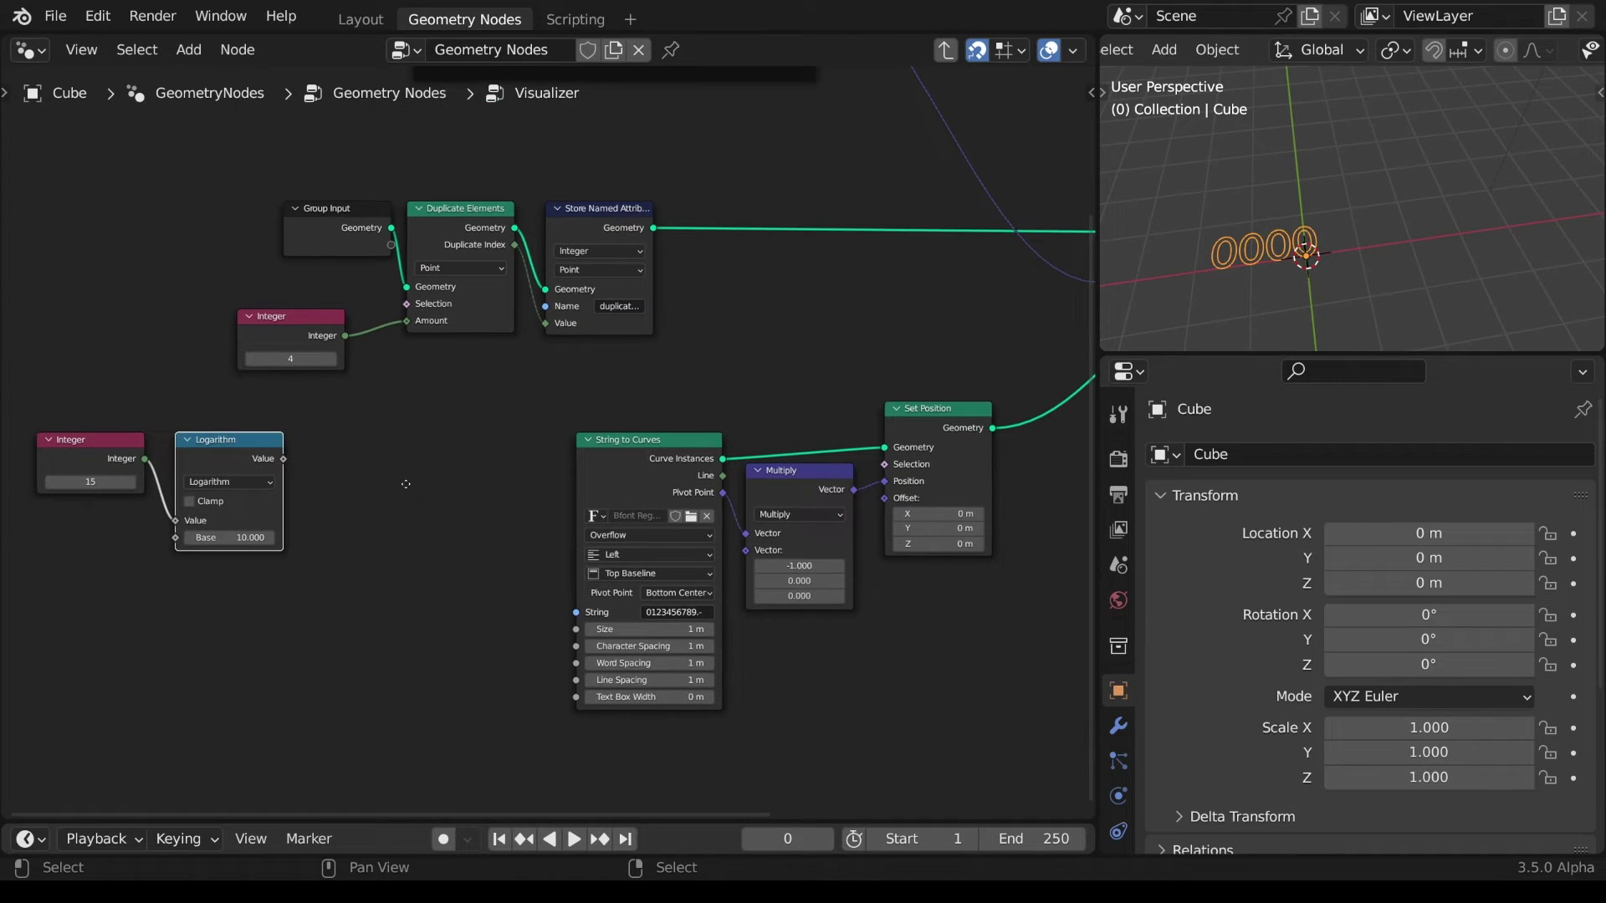
click(97, 483)
text(125)
key(Return)
- Attach a Viewer node to the Group Input geometry, place it below Duplicate Elements, and preview the Logarithm value with it
ctrl+shift+click(335, 238)
drag(456, 258, 440, 427)
ctrl+shift+click(227, 444)
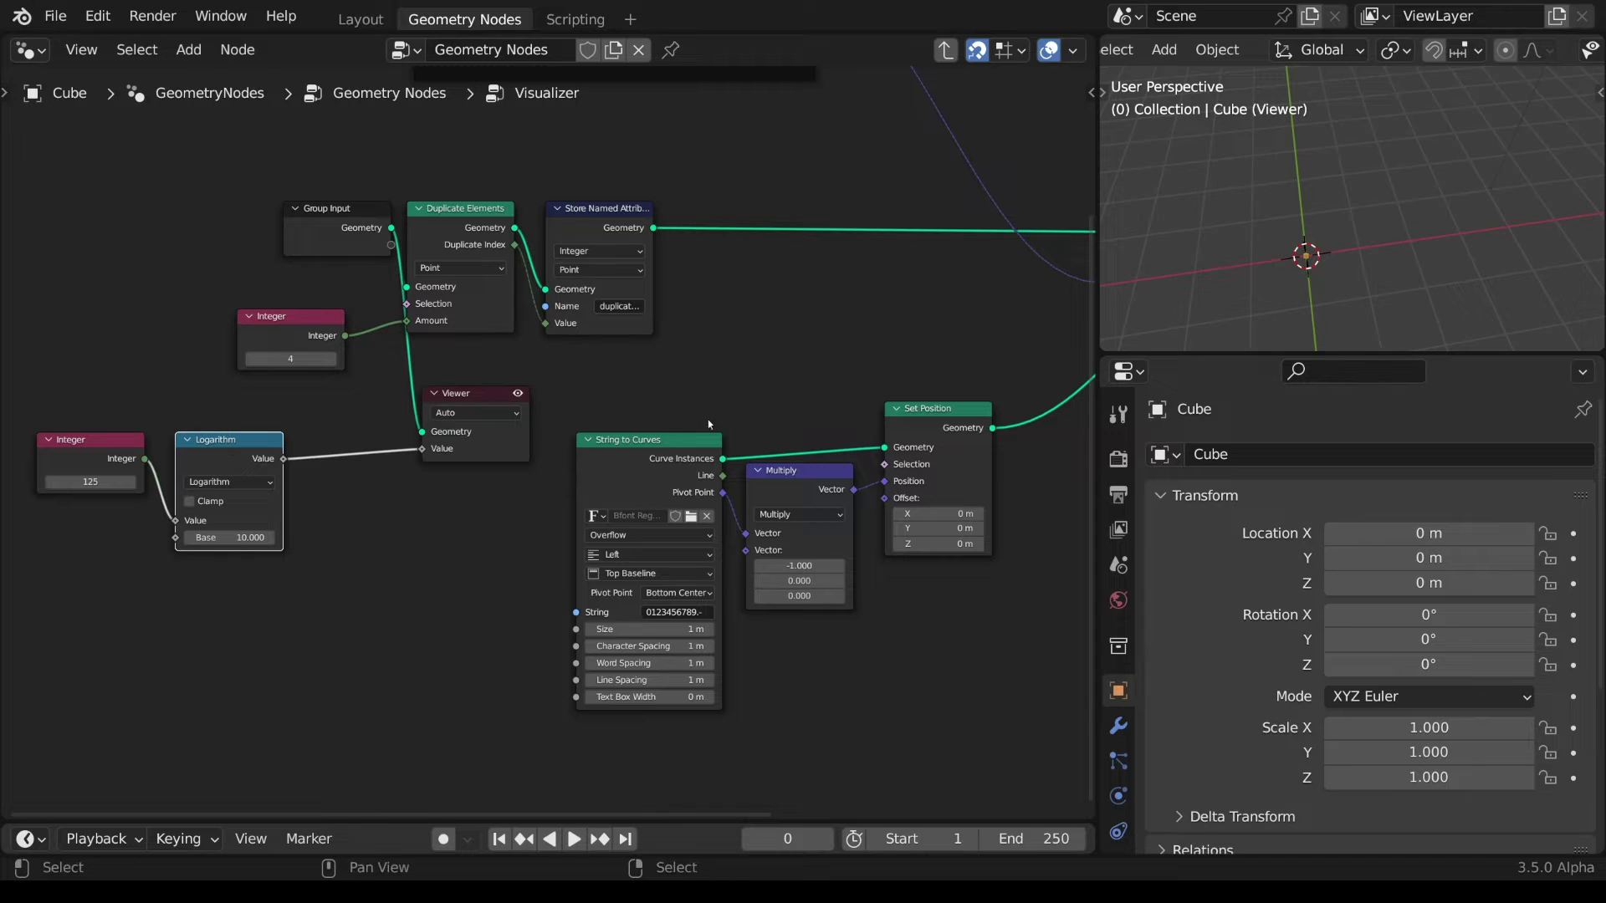
- Switch the properties area to the Spreadsheet and insert a Ceil math node between the Logarithm and the Viewer
click(1140, 374)
click(1006, 551)
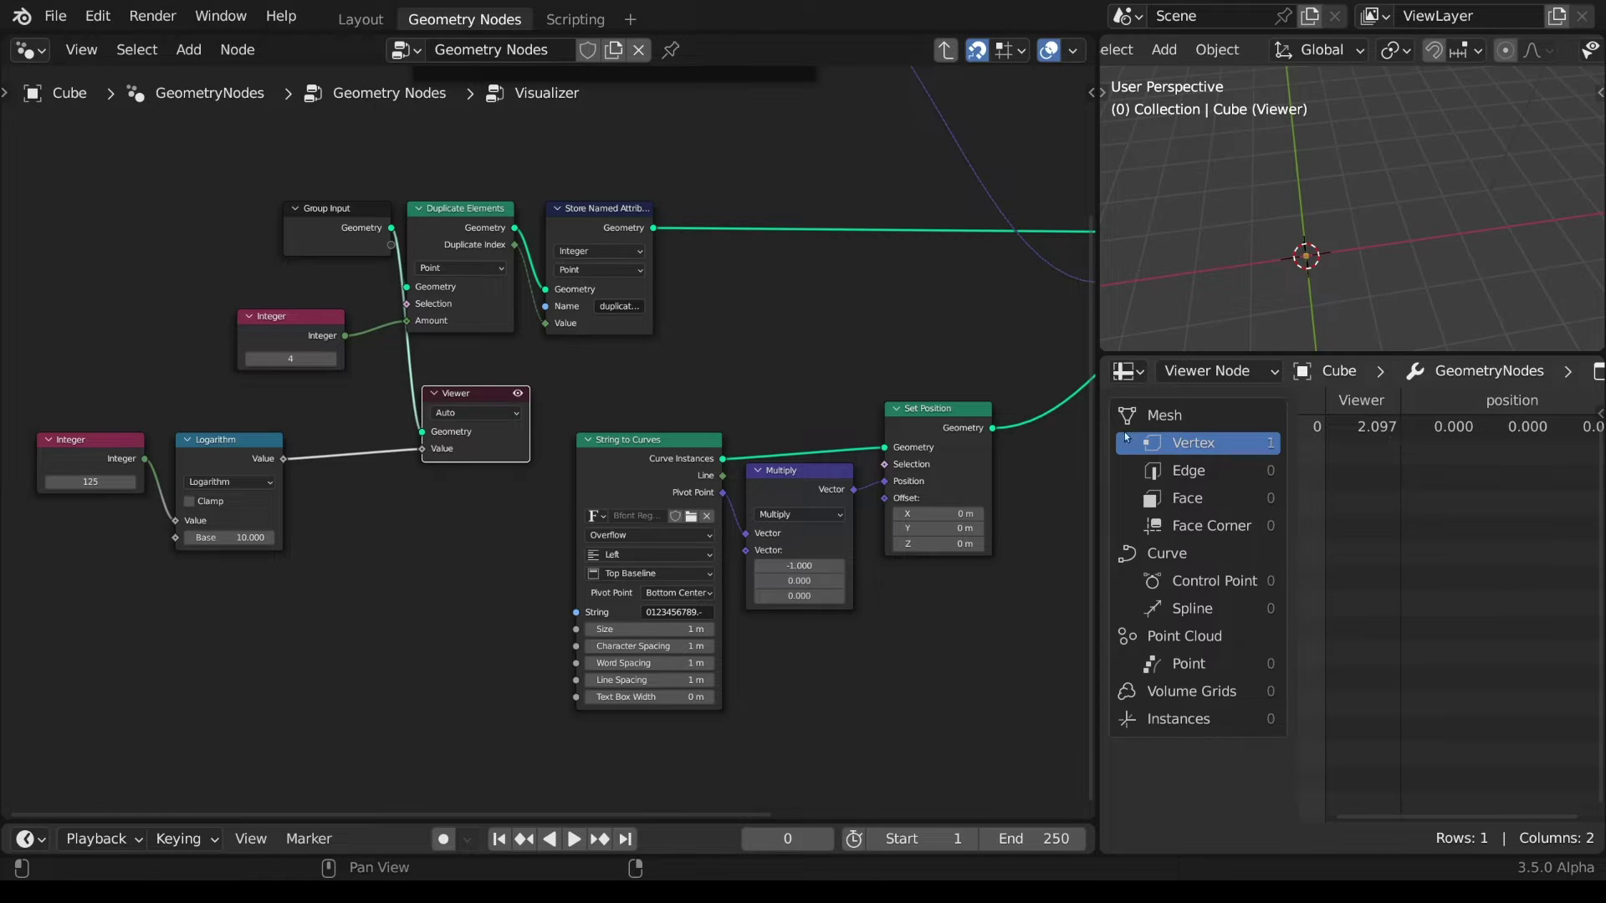
drag(283, 458, 314, 489)
text(ceil)
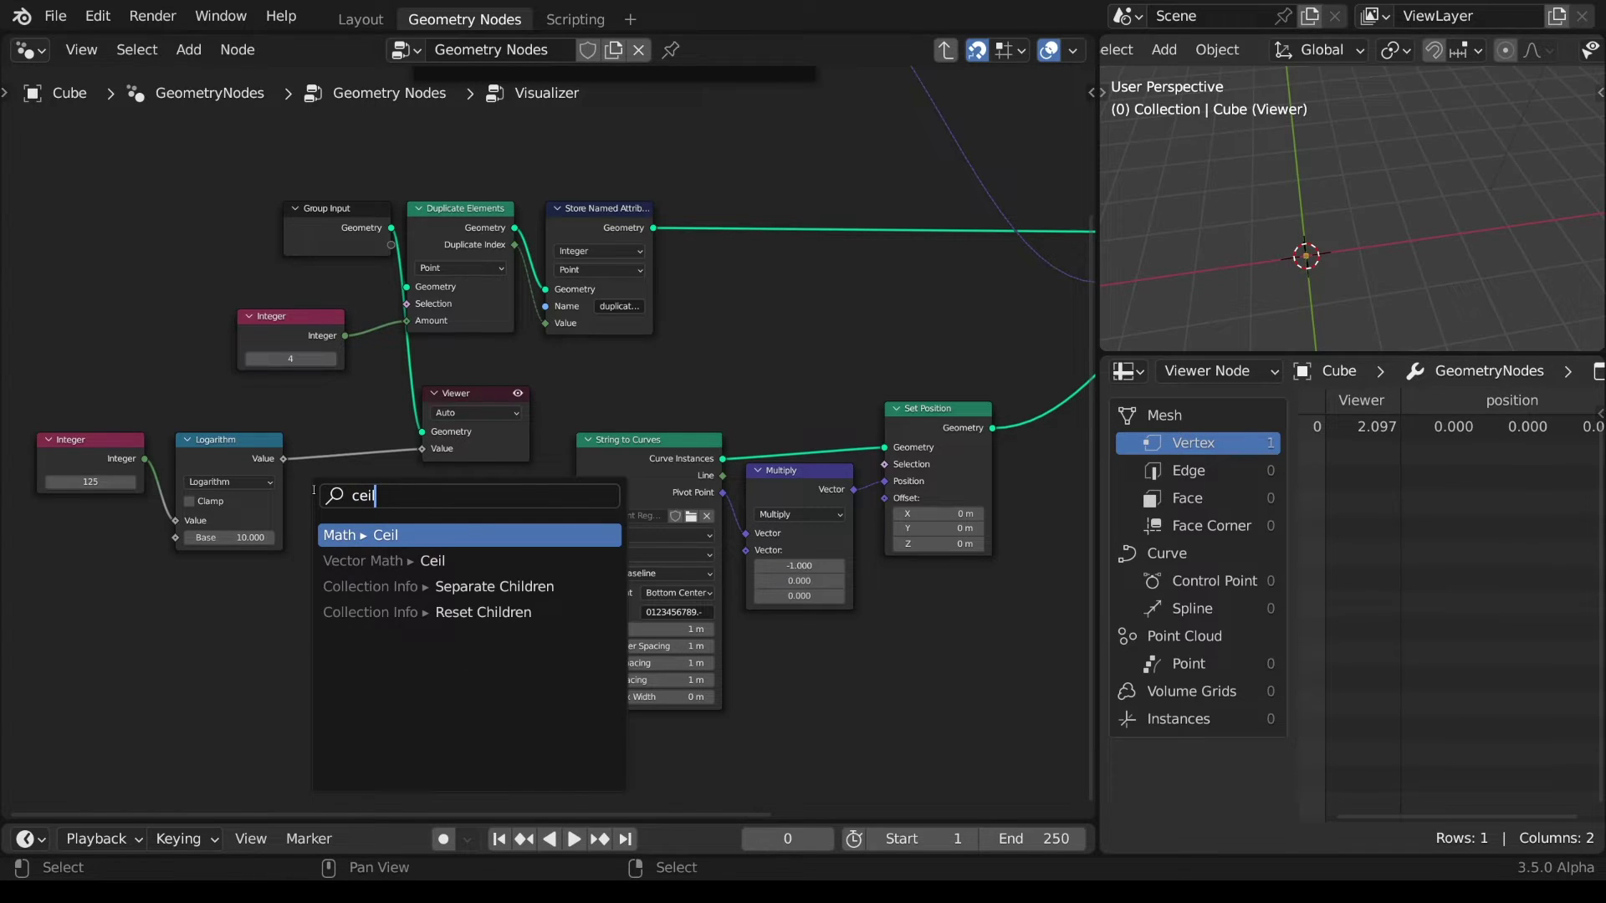
key(Return)
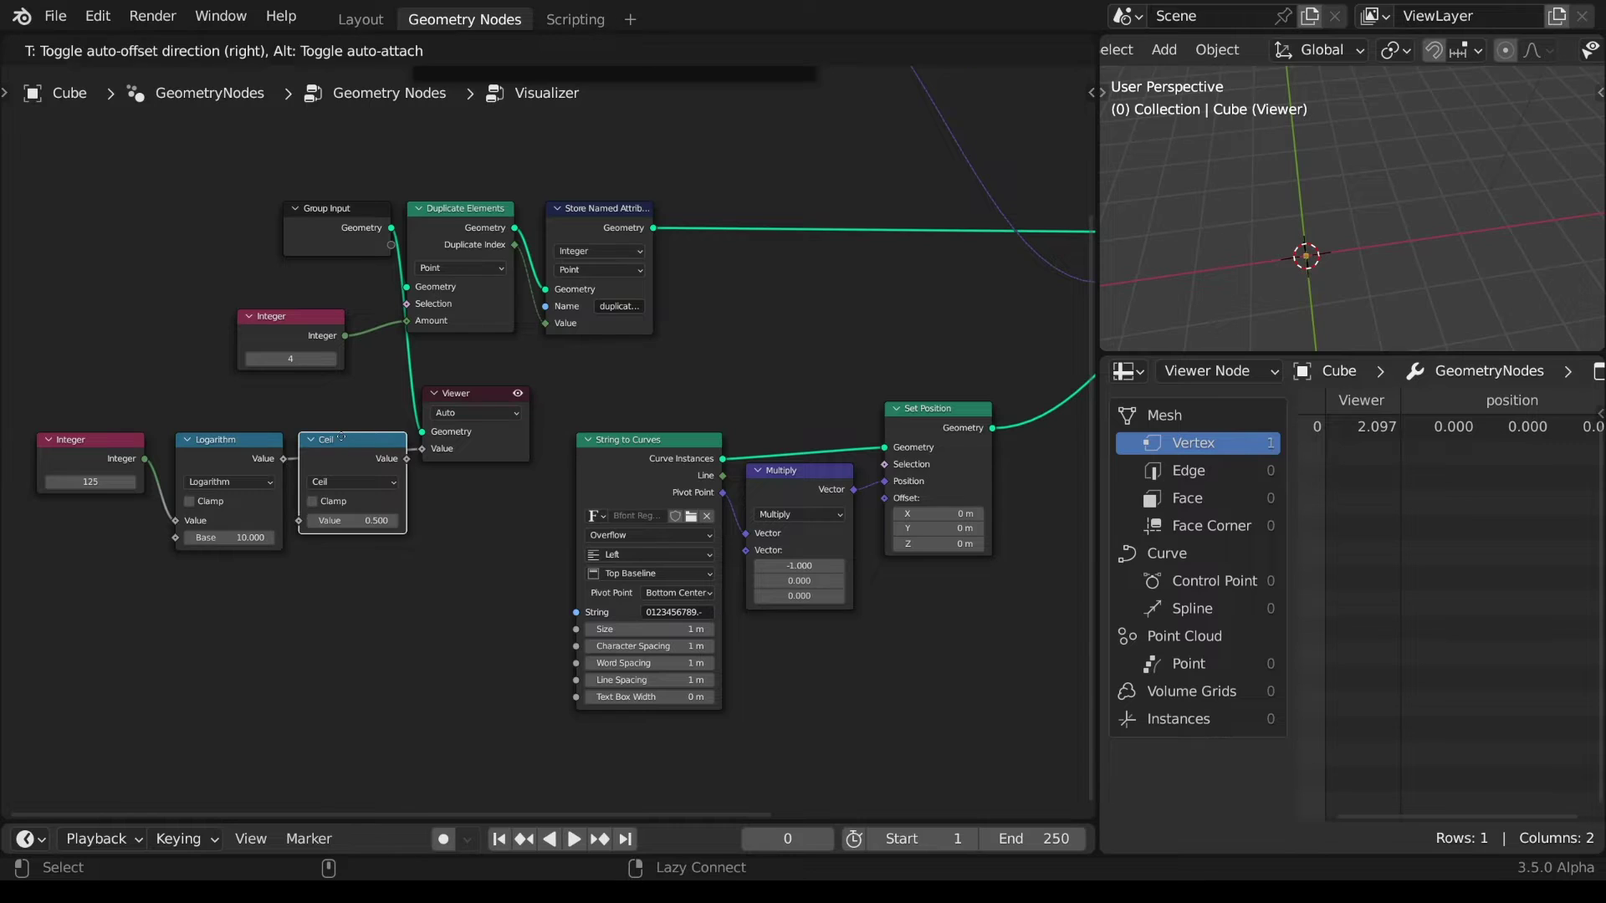
click(301, 447)
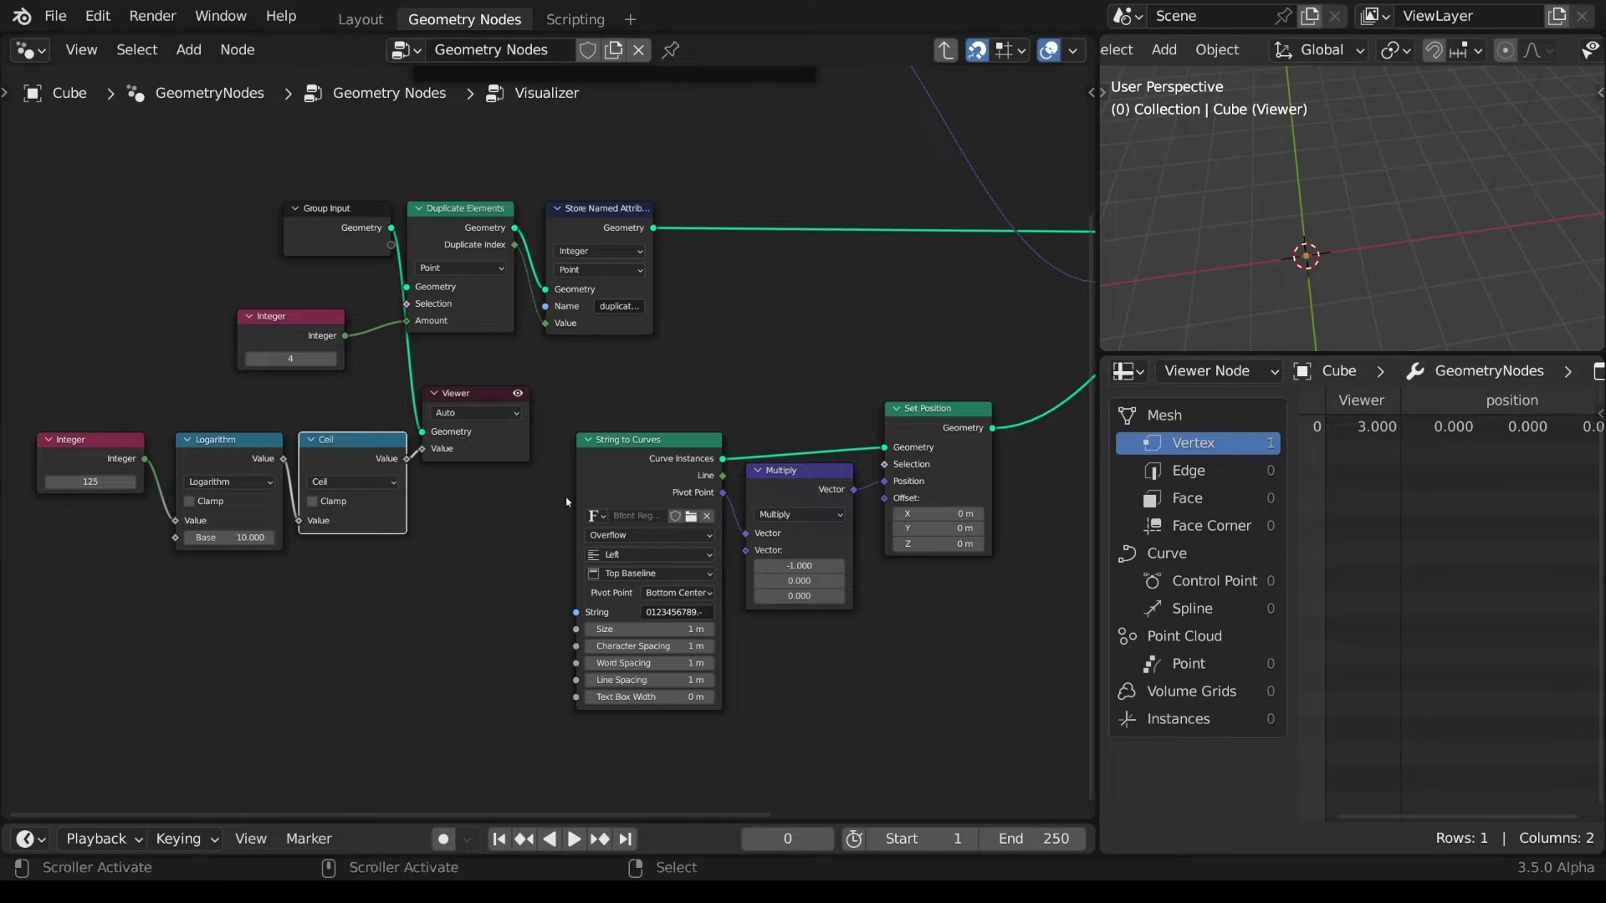
- Test the rounded logarithm by trying 36 and 137 as the value of the Integer node feeding it
click(90, 482)
text(36)
key(Return)
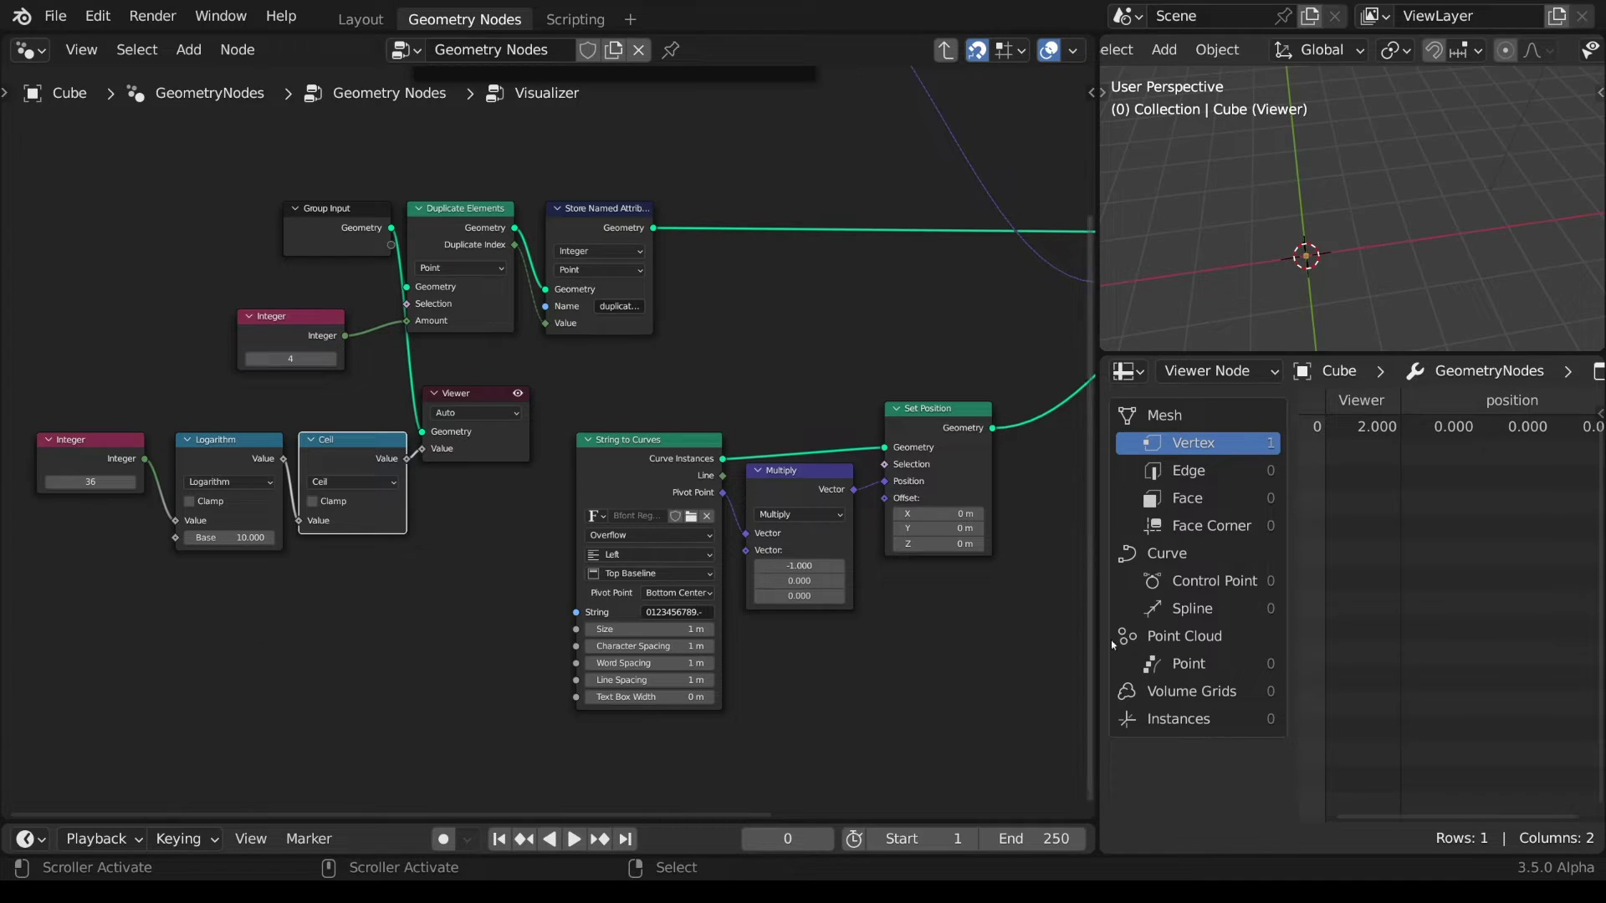
click(91, 481)
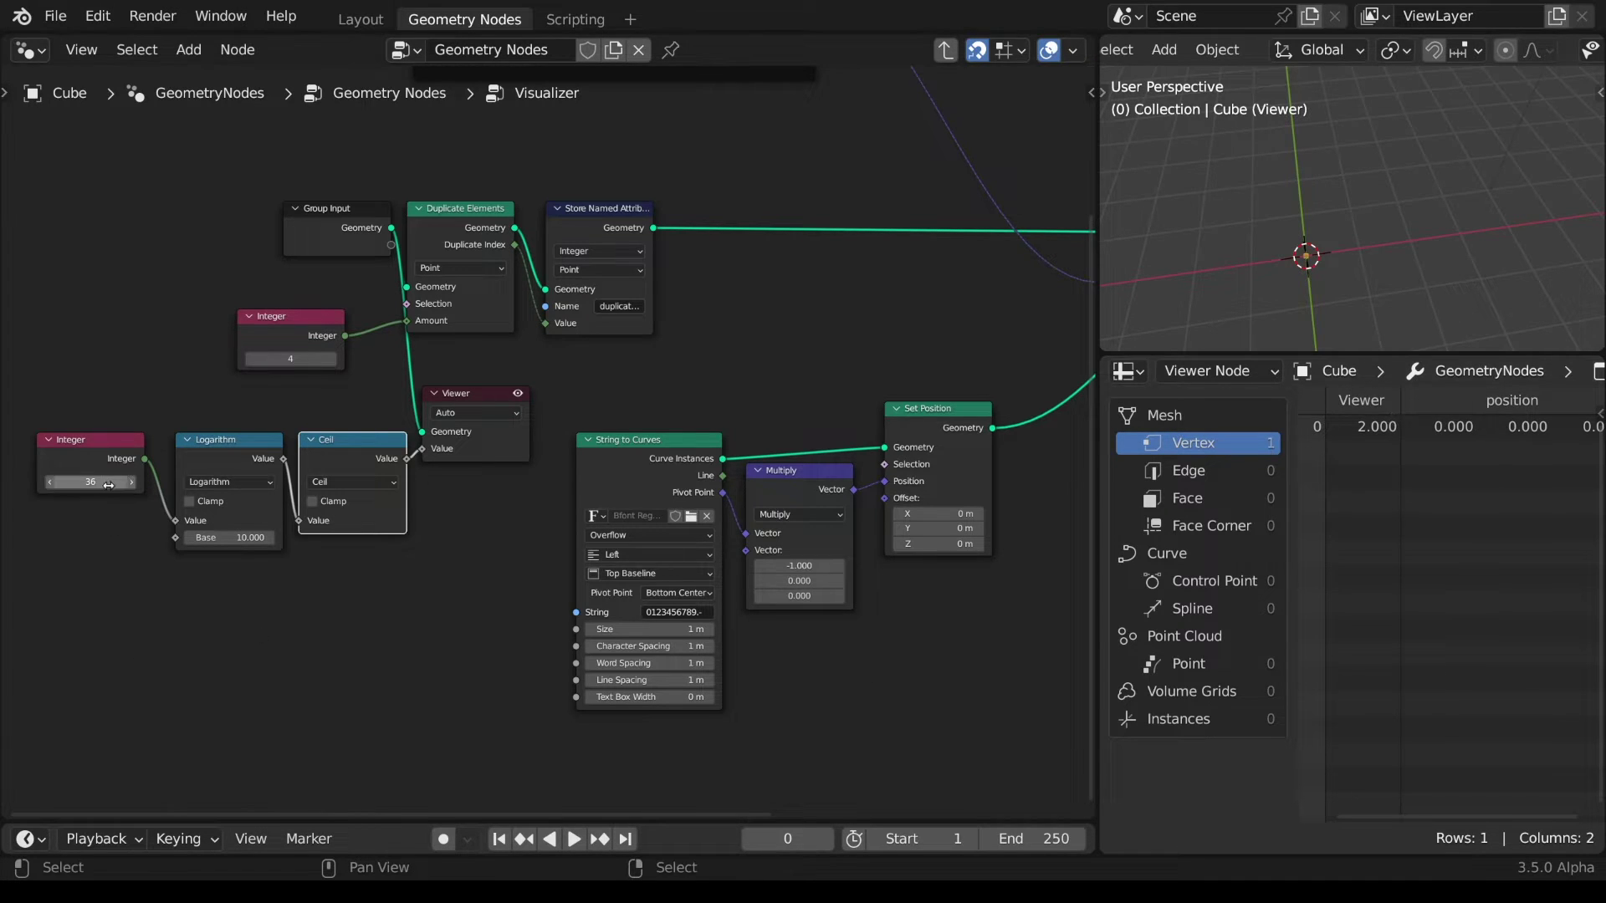
text(137)
key(Return)
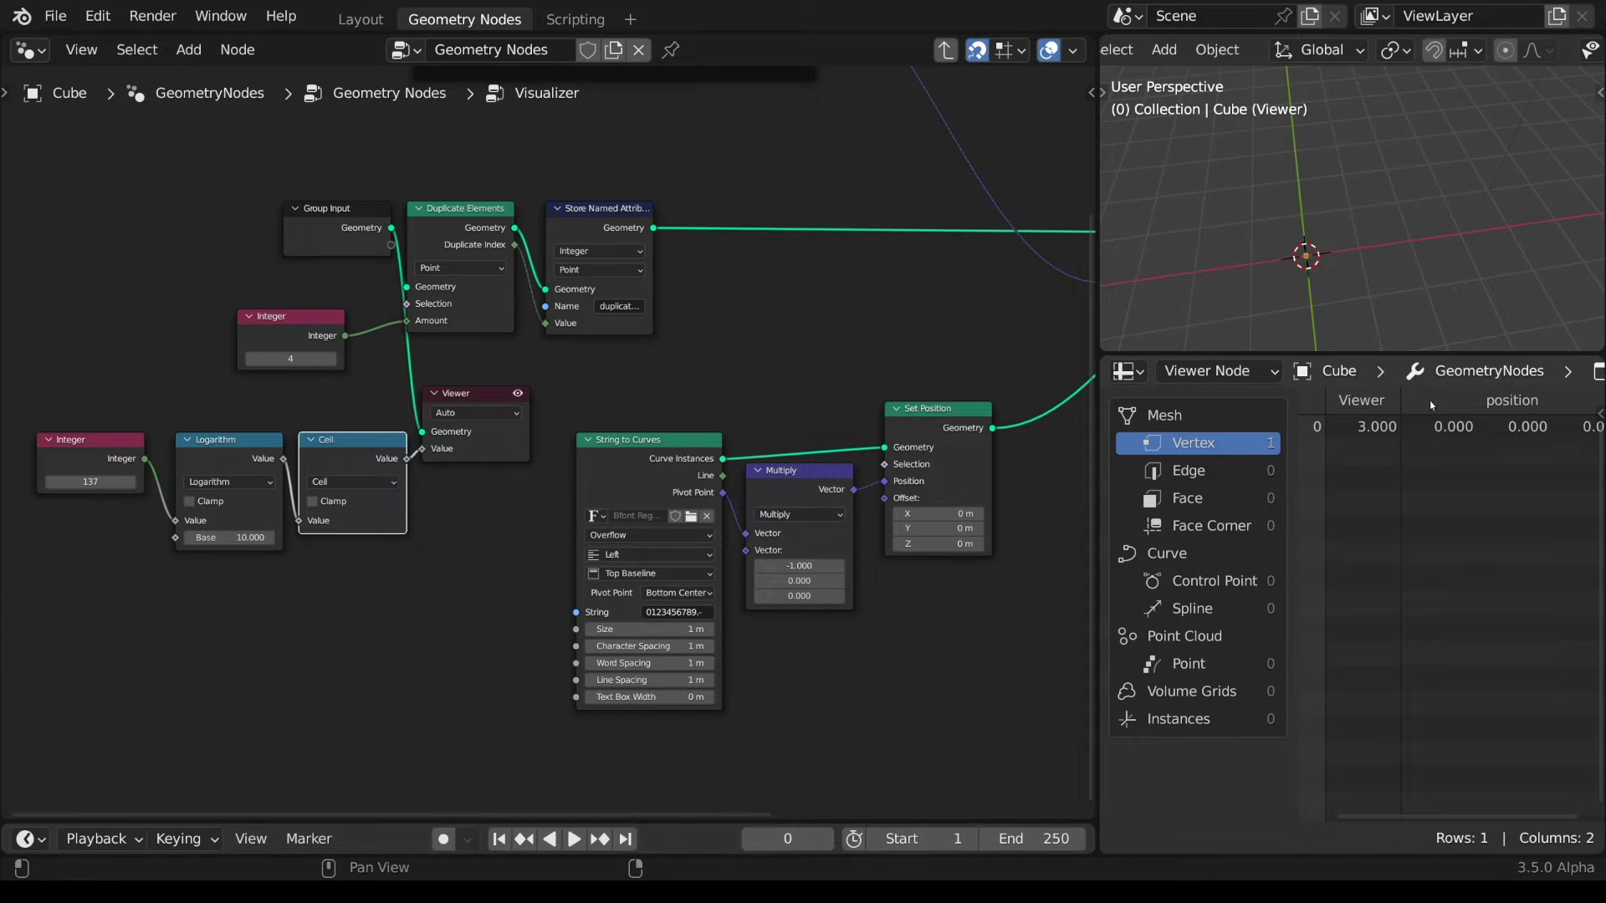
- Replace the Integer node driving Duplicate Elements' Amount with the Ceil output, deleting that Integer node and the Viewer
click(466, 402)
key(x)
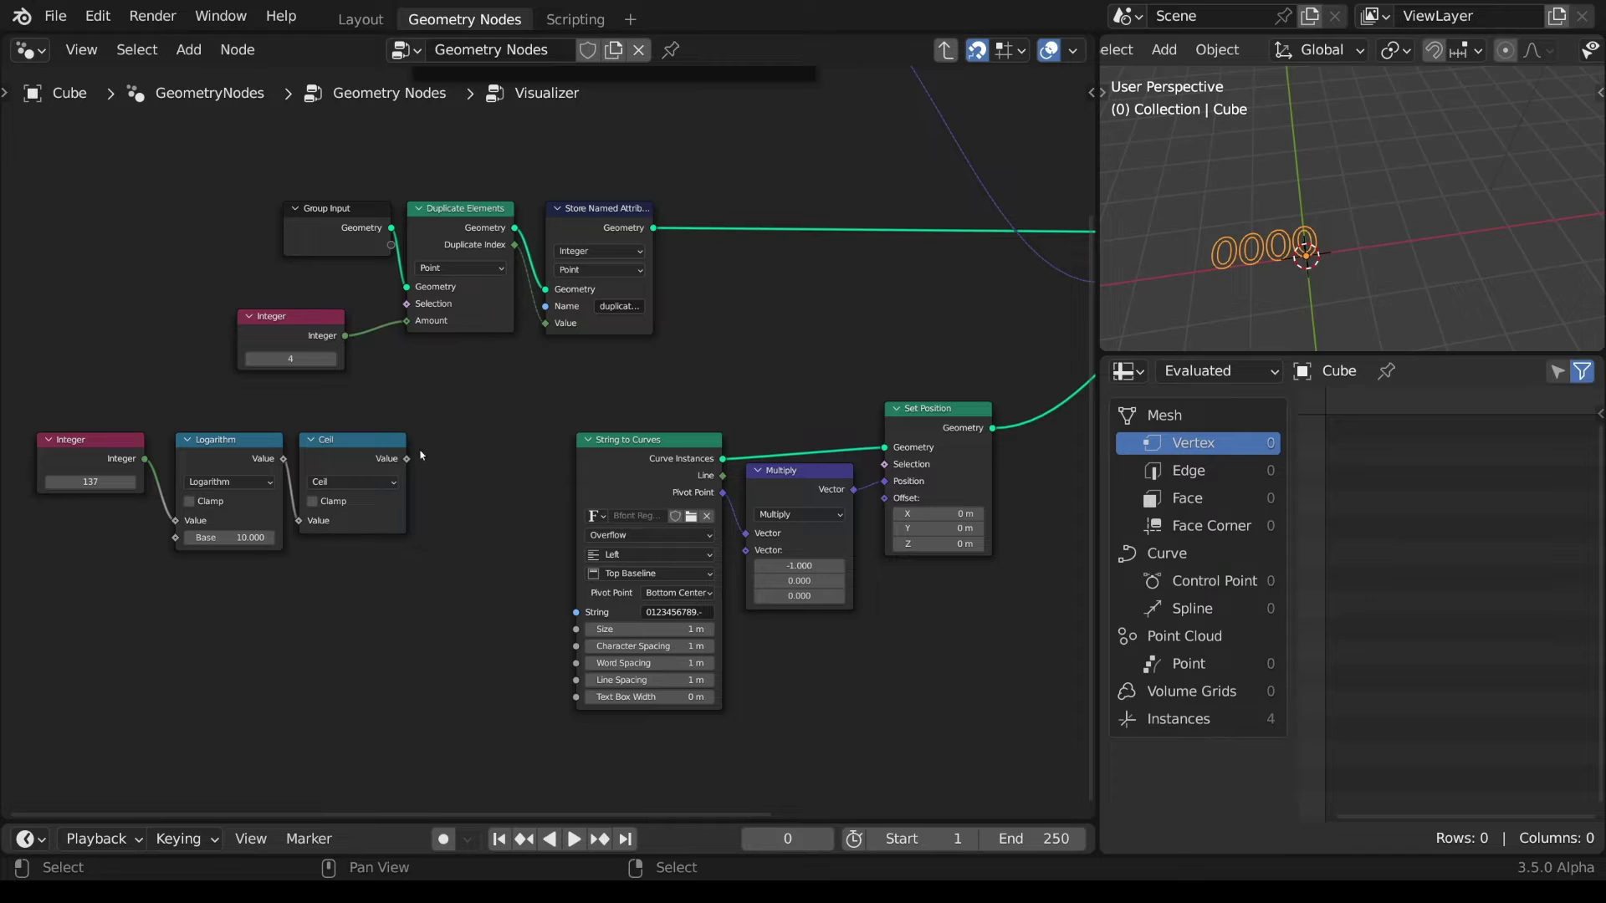
drag(407, 459, 407, 320)
drag(402, 572, 76, 431)
drag(226, 441, 164, 395)
click(302, 326)
key(x)
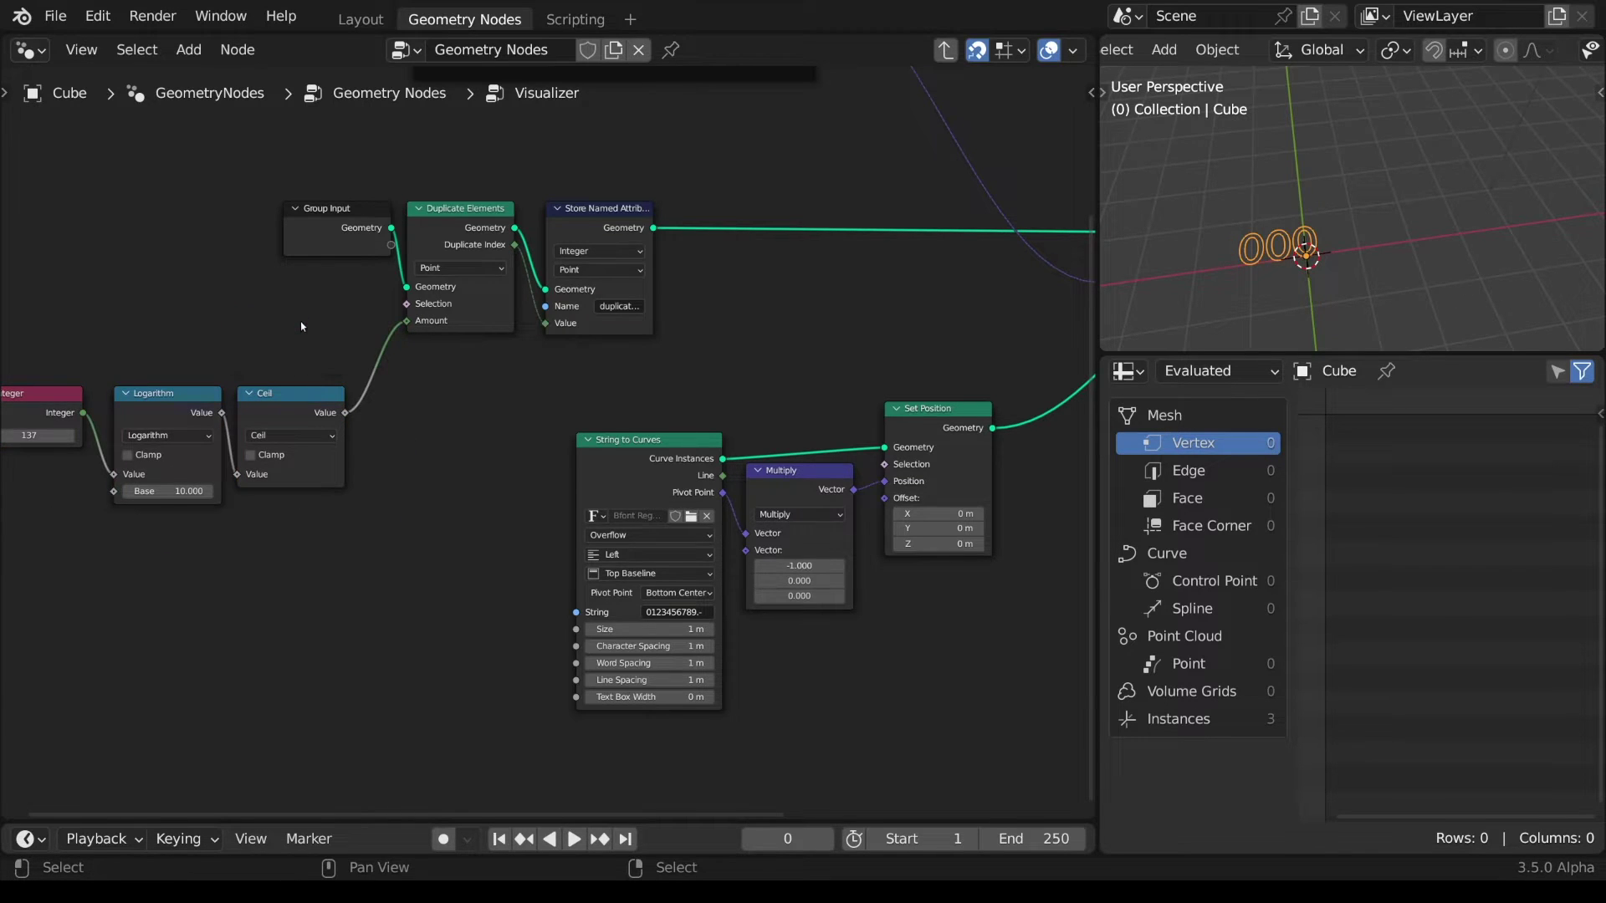
- Set the Integer node feeding the Logarithm to 1, try 0 as well and undo that change
ctrl+scroll(545, 544, left, 10)
click(385, 437)
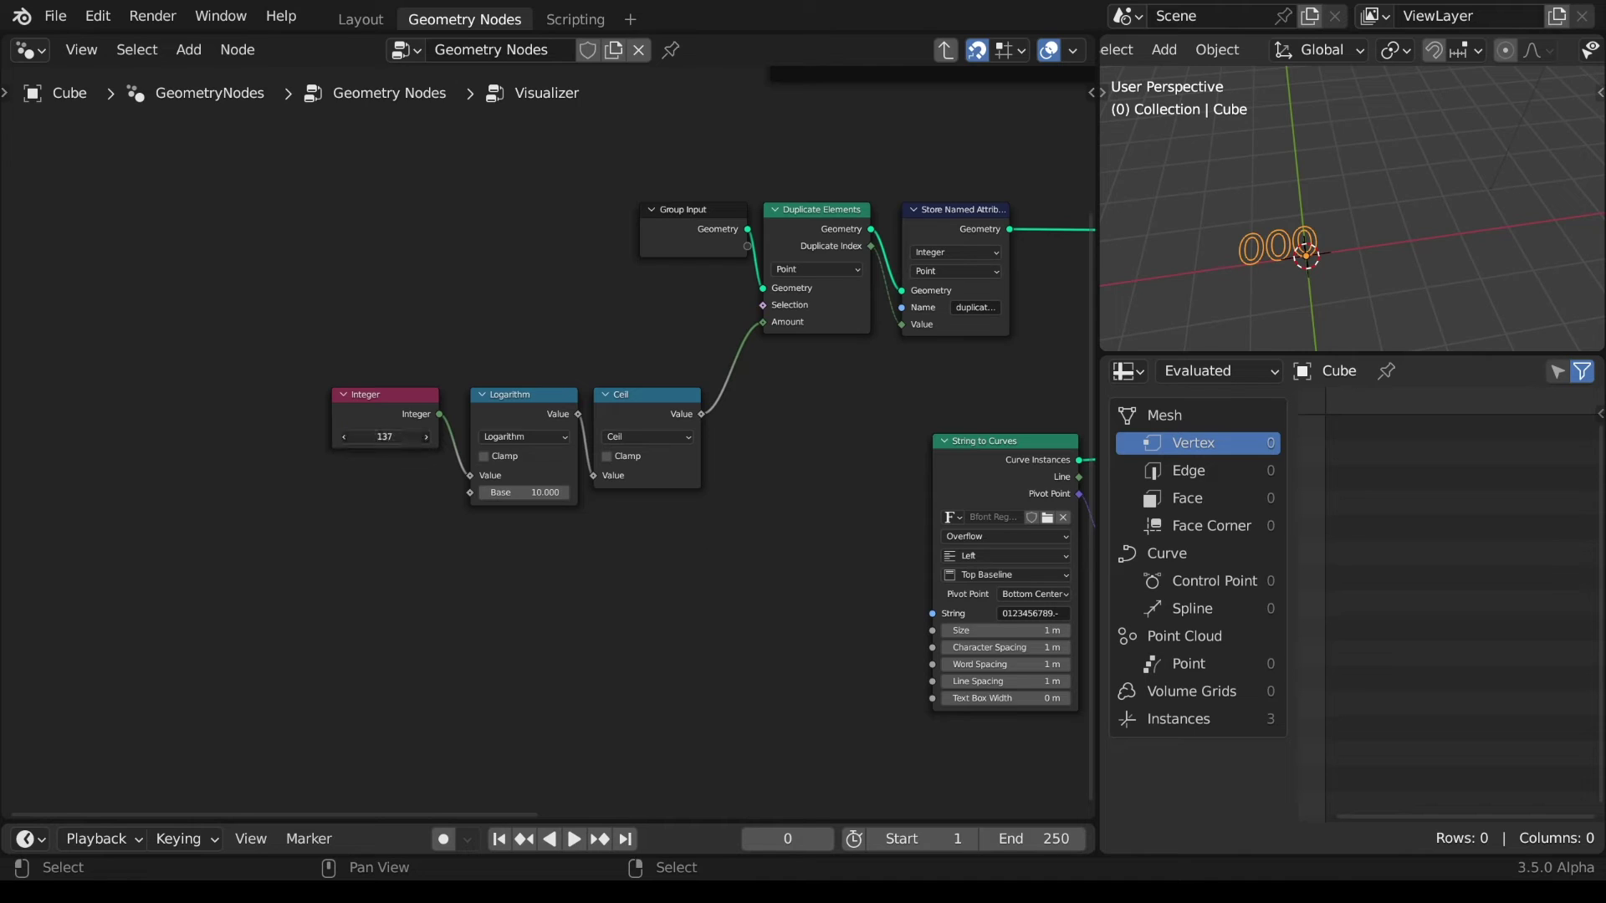
text(1)
key(Return)
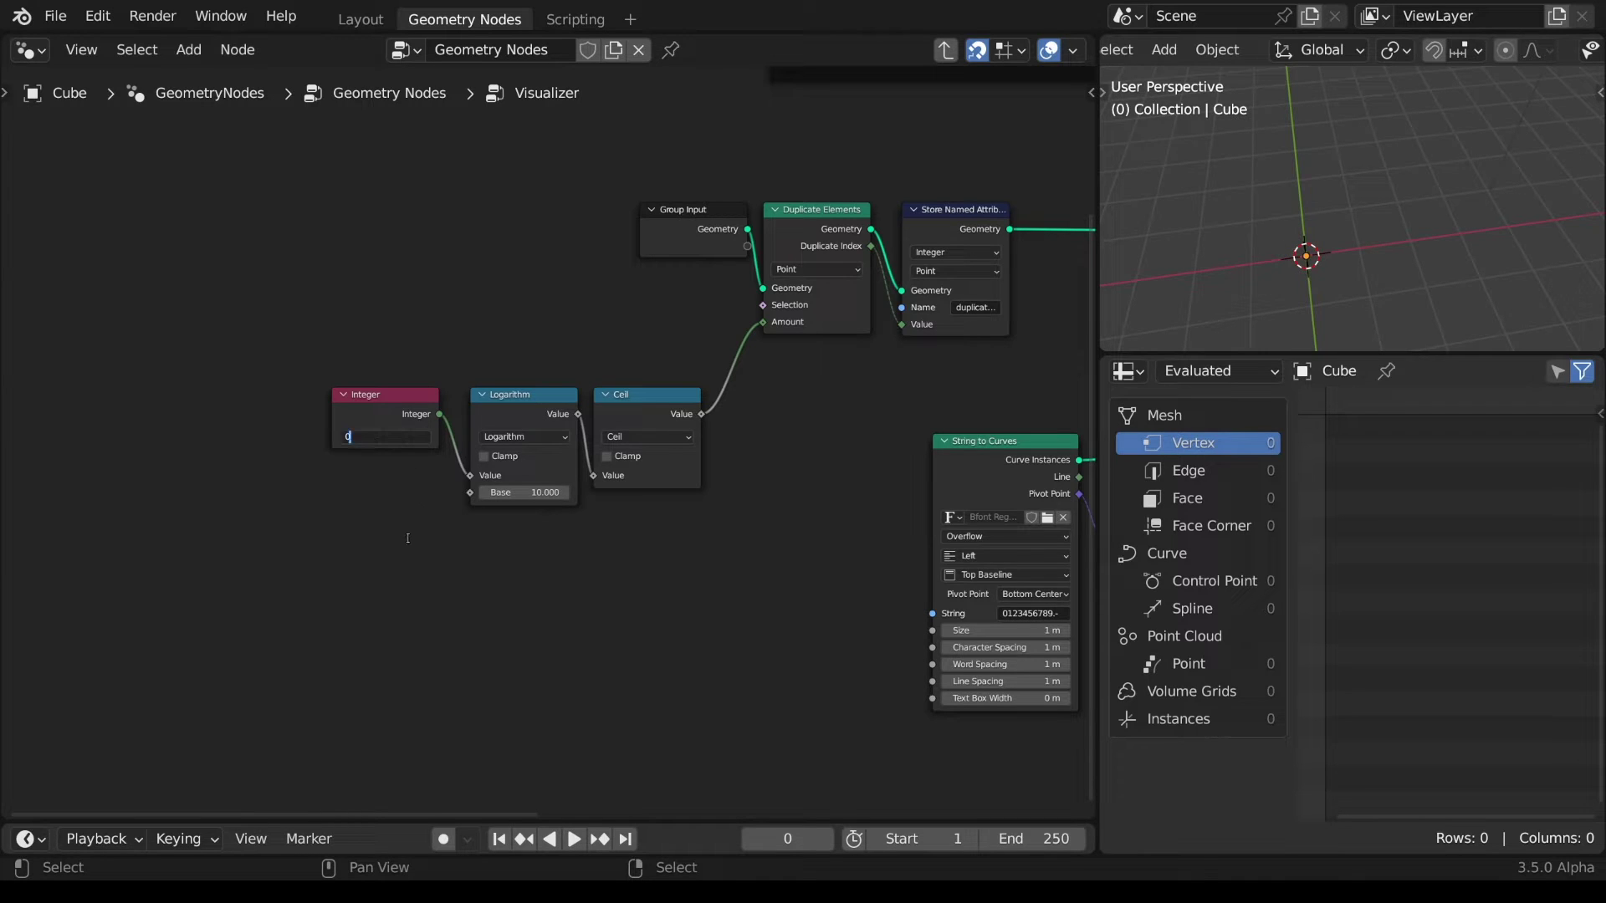
key(Return)
key(ctrl+z)
- Insert an Add math node with value 1 between the Integer and Logarithm, and shift Add, Logarithm and Ceil downwards
drag(406, 395, 329, 397)
key(shift+a)
text(Add)
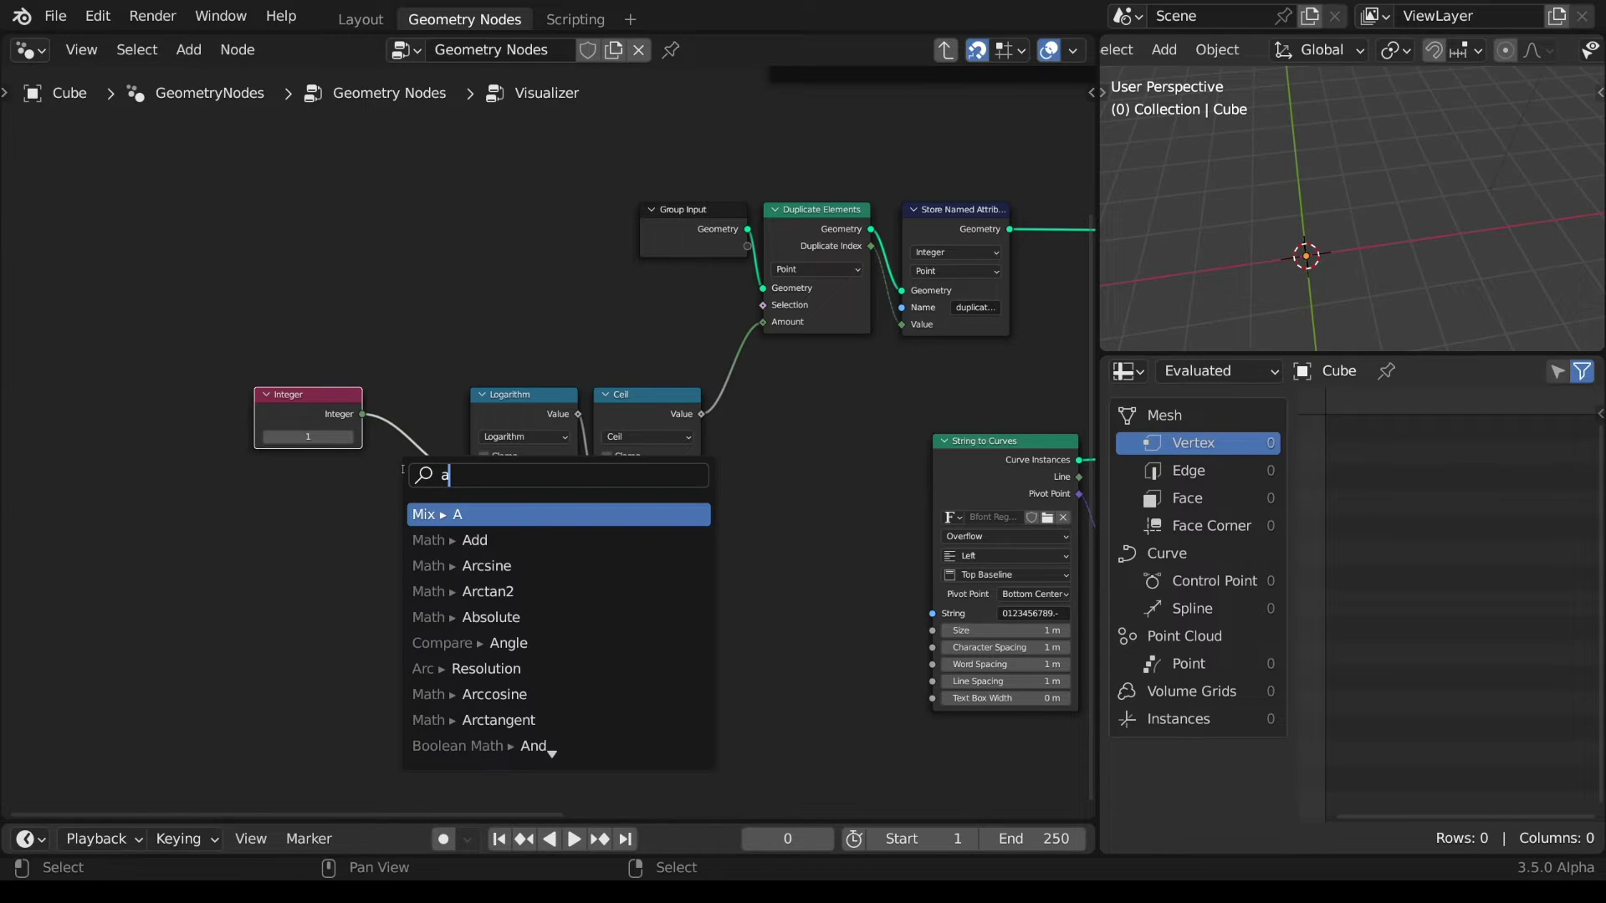
key(Return)
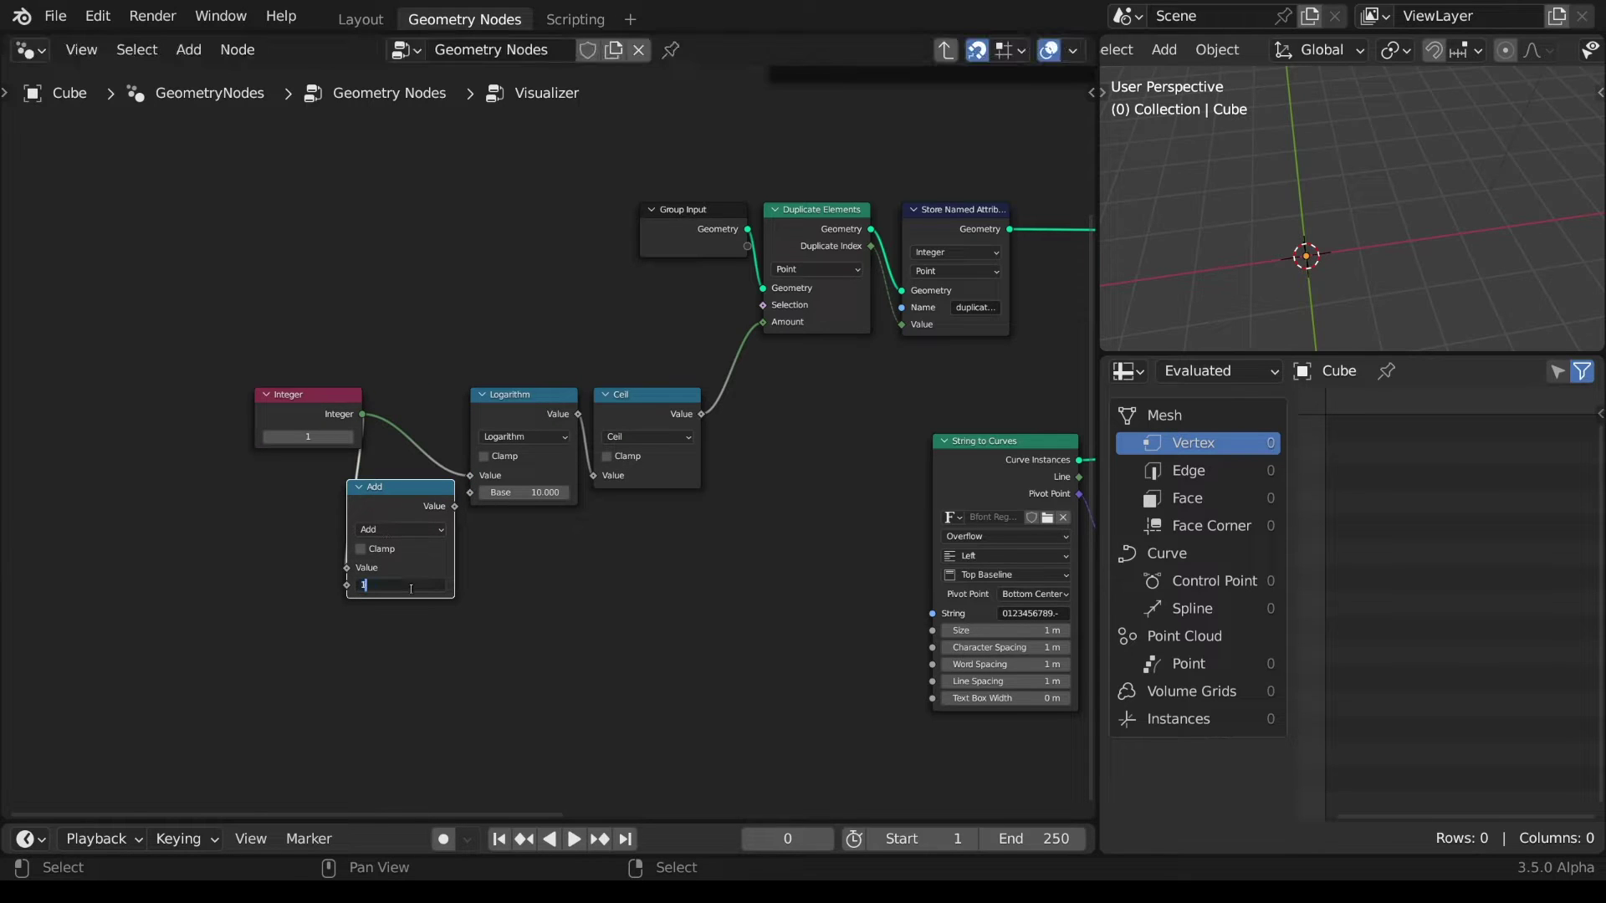
click(398, 392)
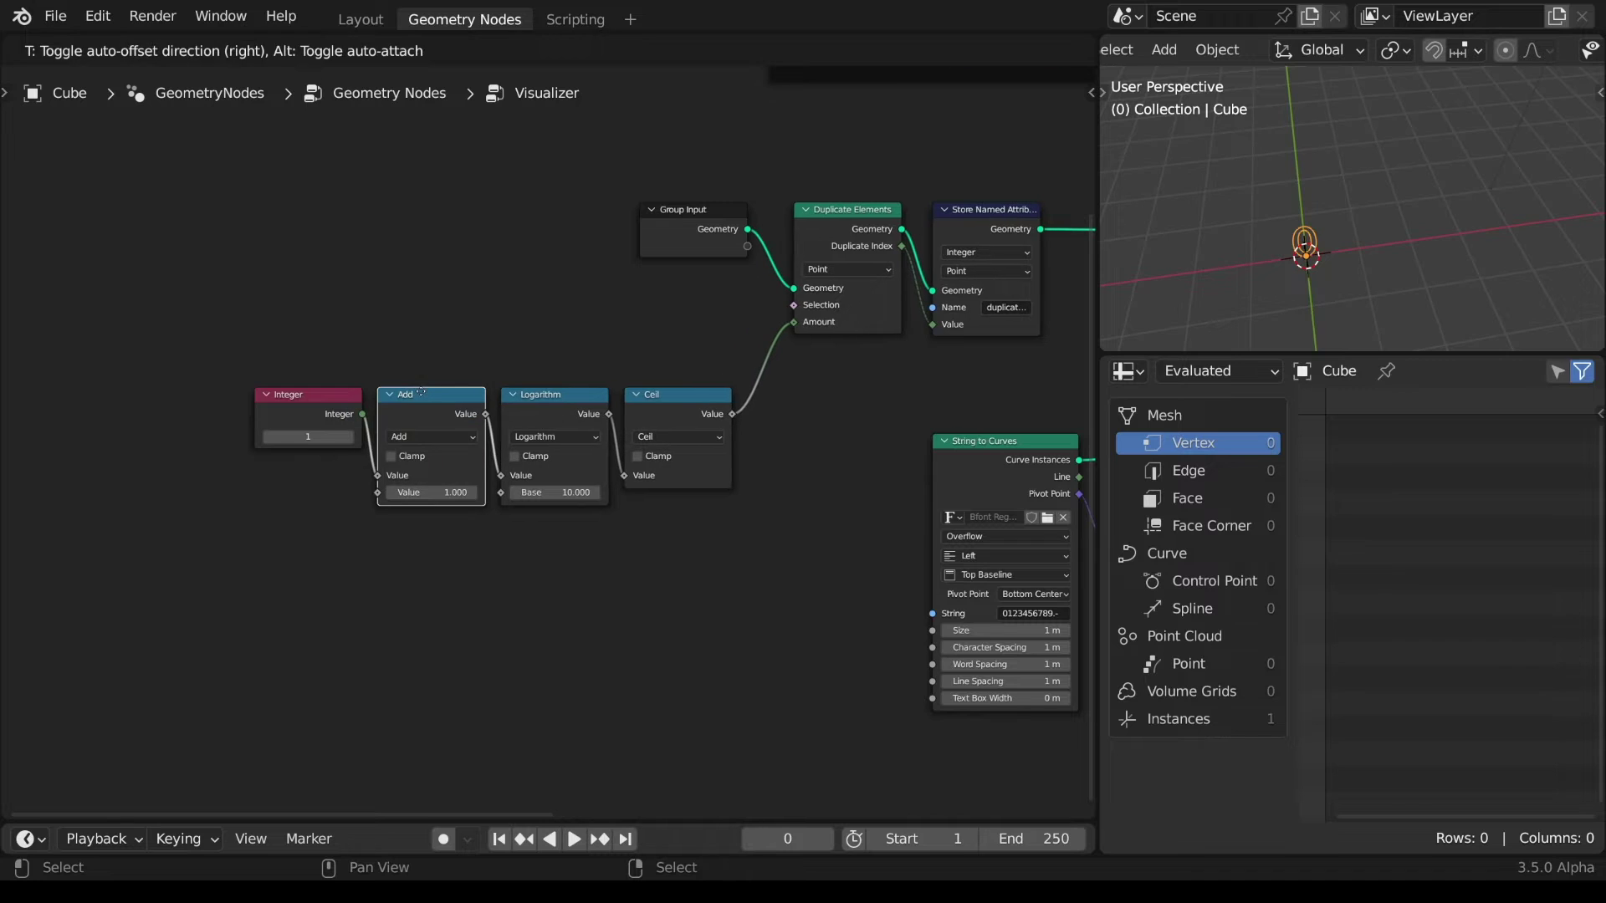
drag(723, 537, 393, 383)
key(g)
key(y)
click(310, 442)
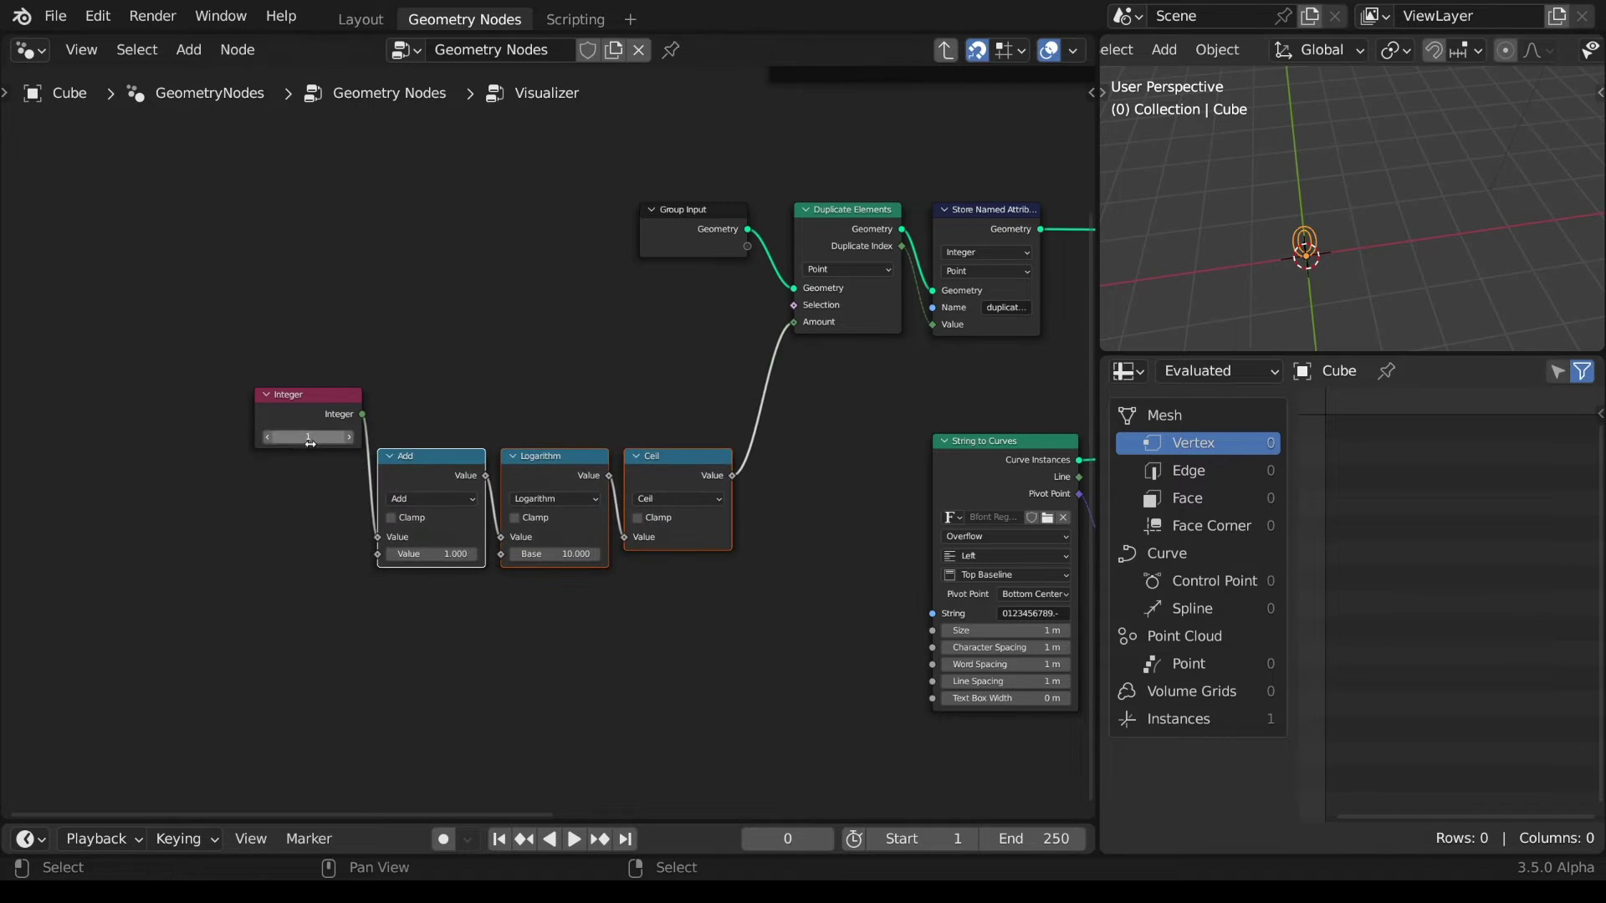
- Set the Integer node to 0 and feed it into a new integer Equal compare node with B 0, placed above Ceil
click(310, 436)
key(Return)
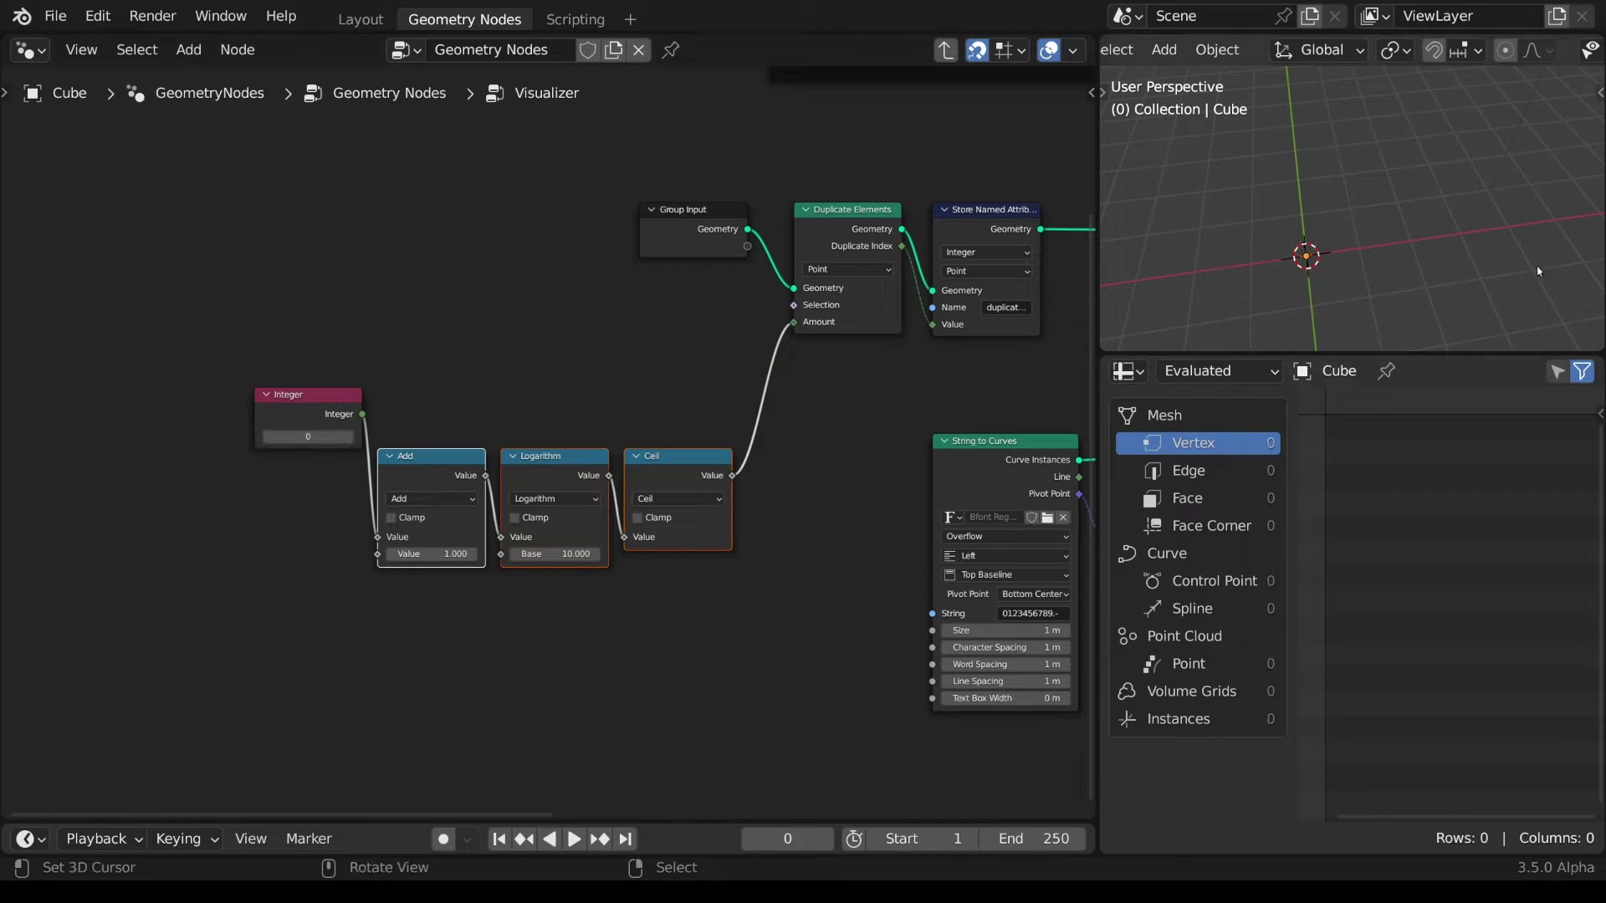
click(556, 369)
key(shift+a)
text(equal)
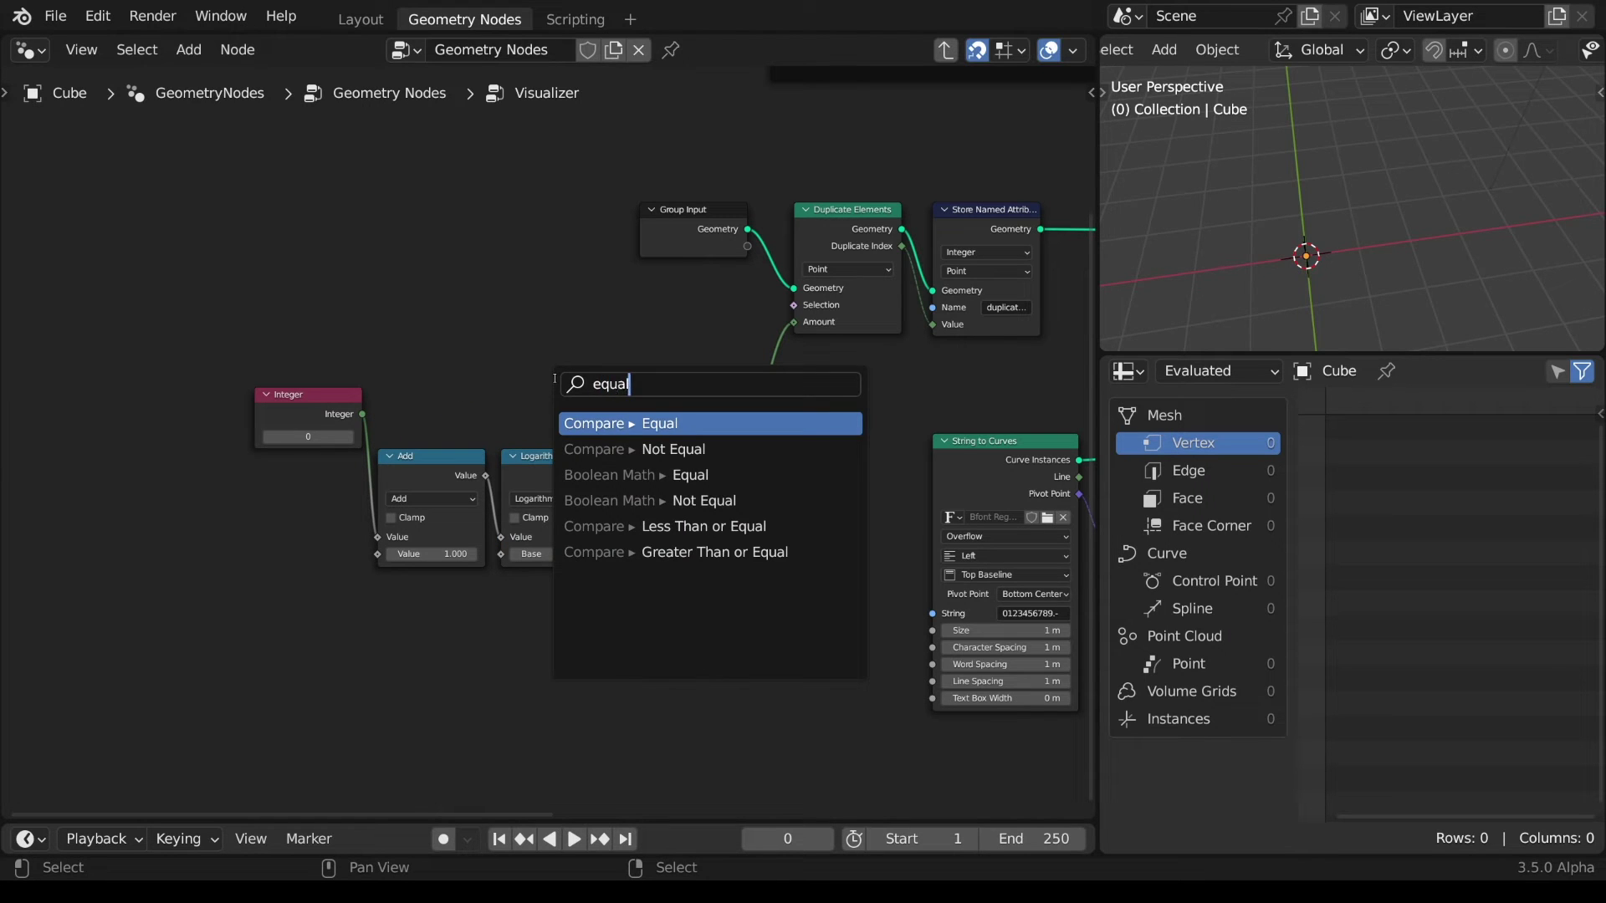
key(Return)
click(630, 340)
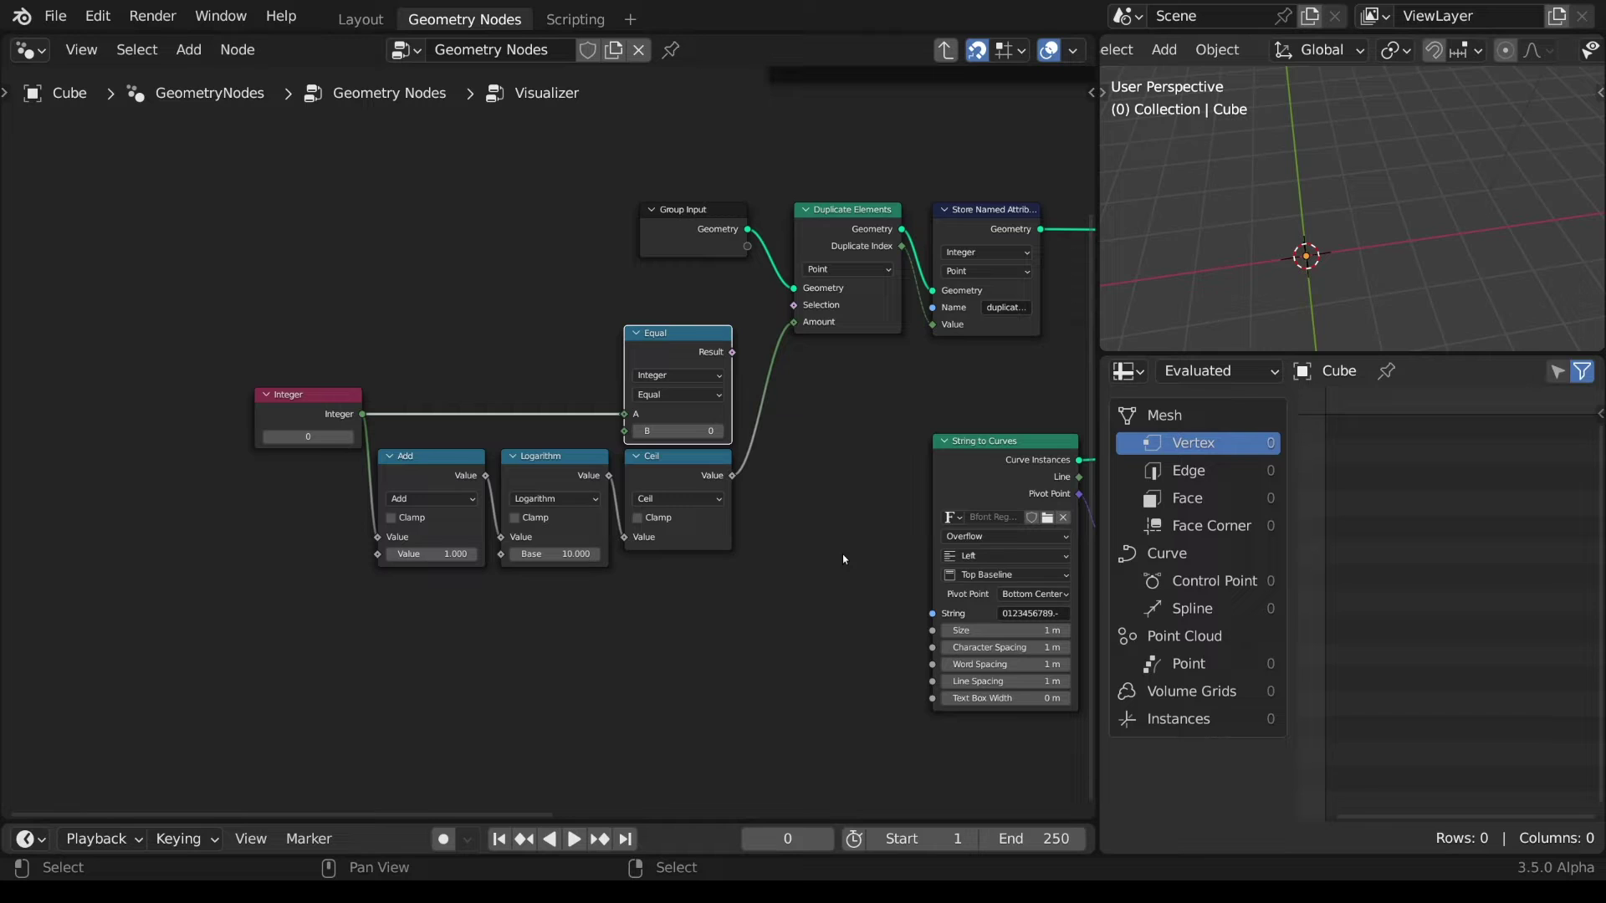
- Sum the Equal result and the Ceil value in a new Add math node and connect it to Duplicate Elements' Amount
drag(732, 352, 808, 435)
text(add)
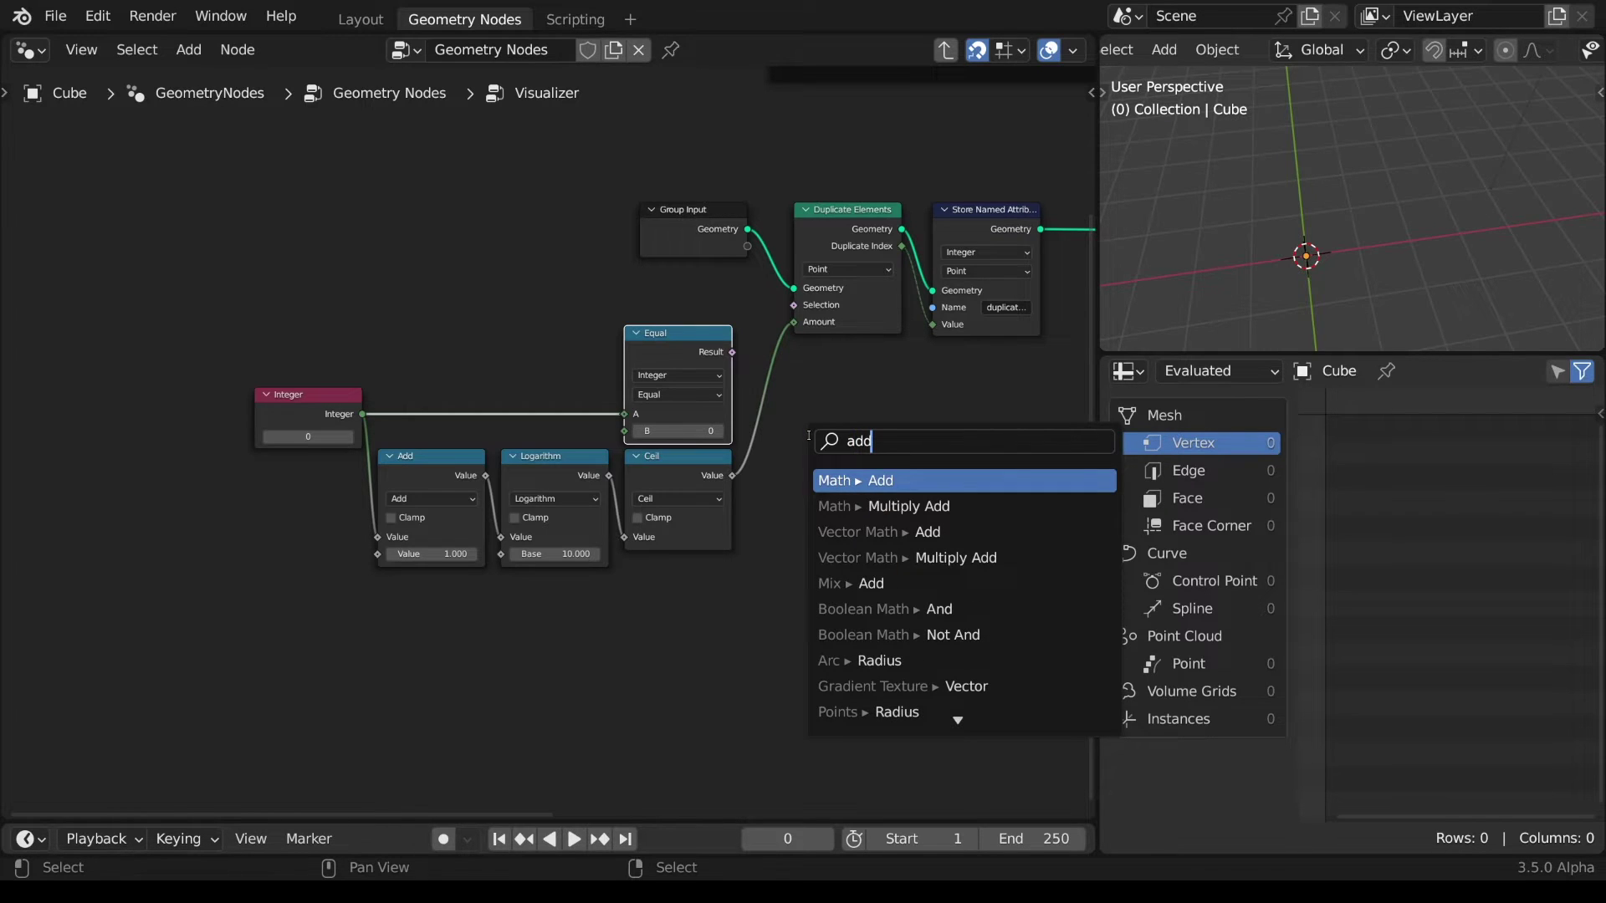
key(Return)
click(836, 385)
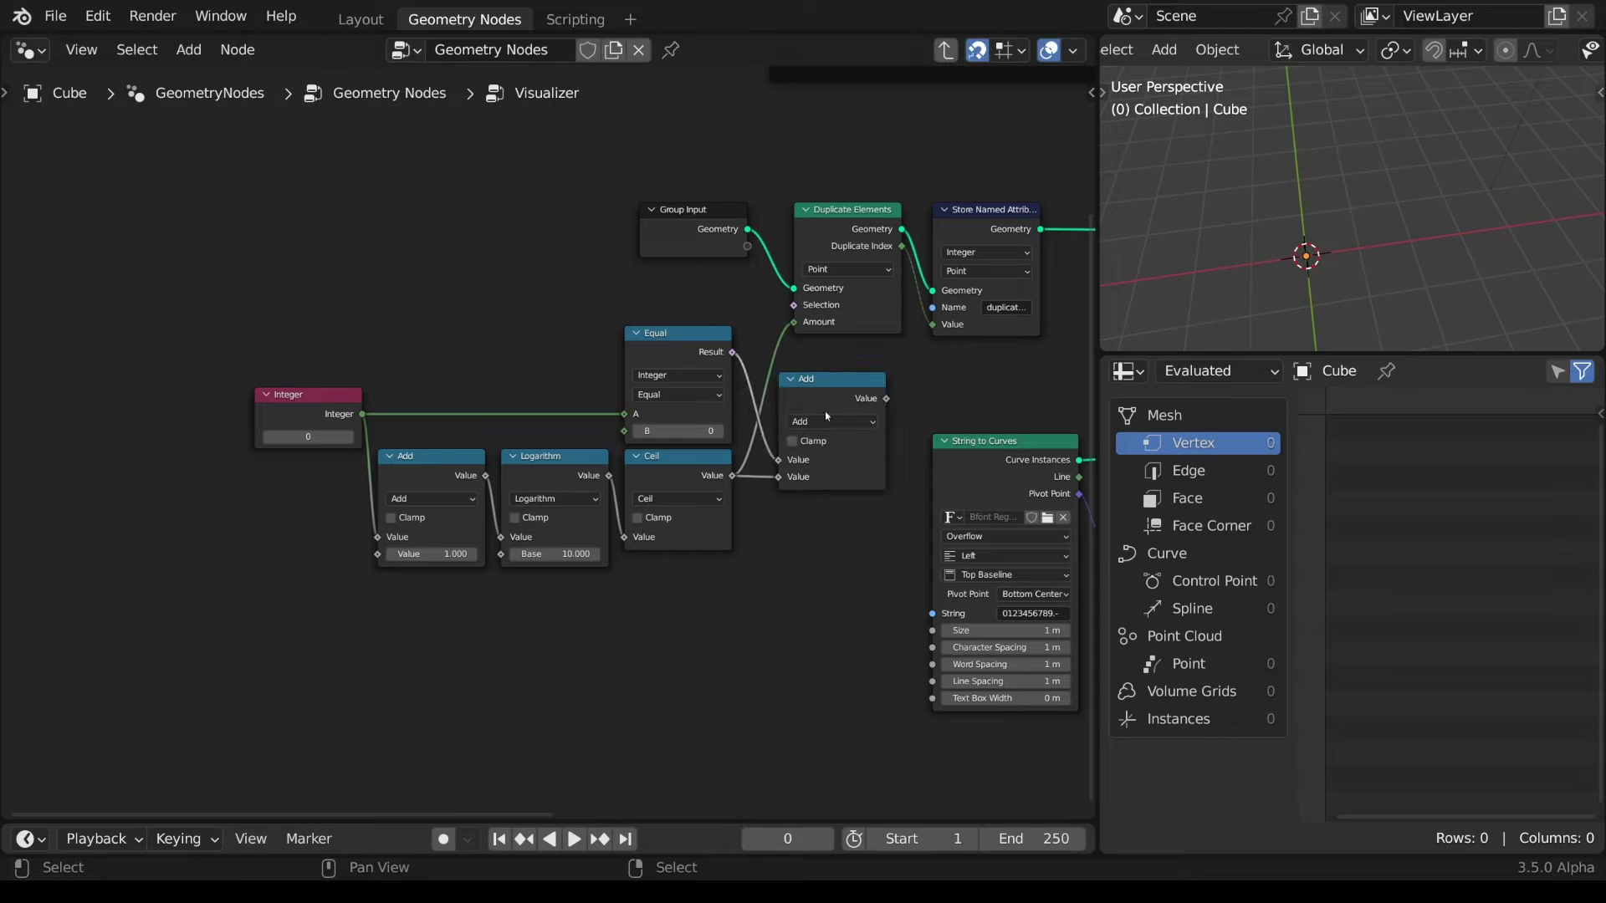
drag(825, 410, 795, 326)
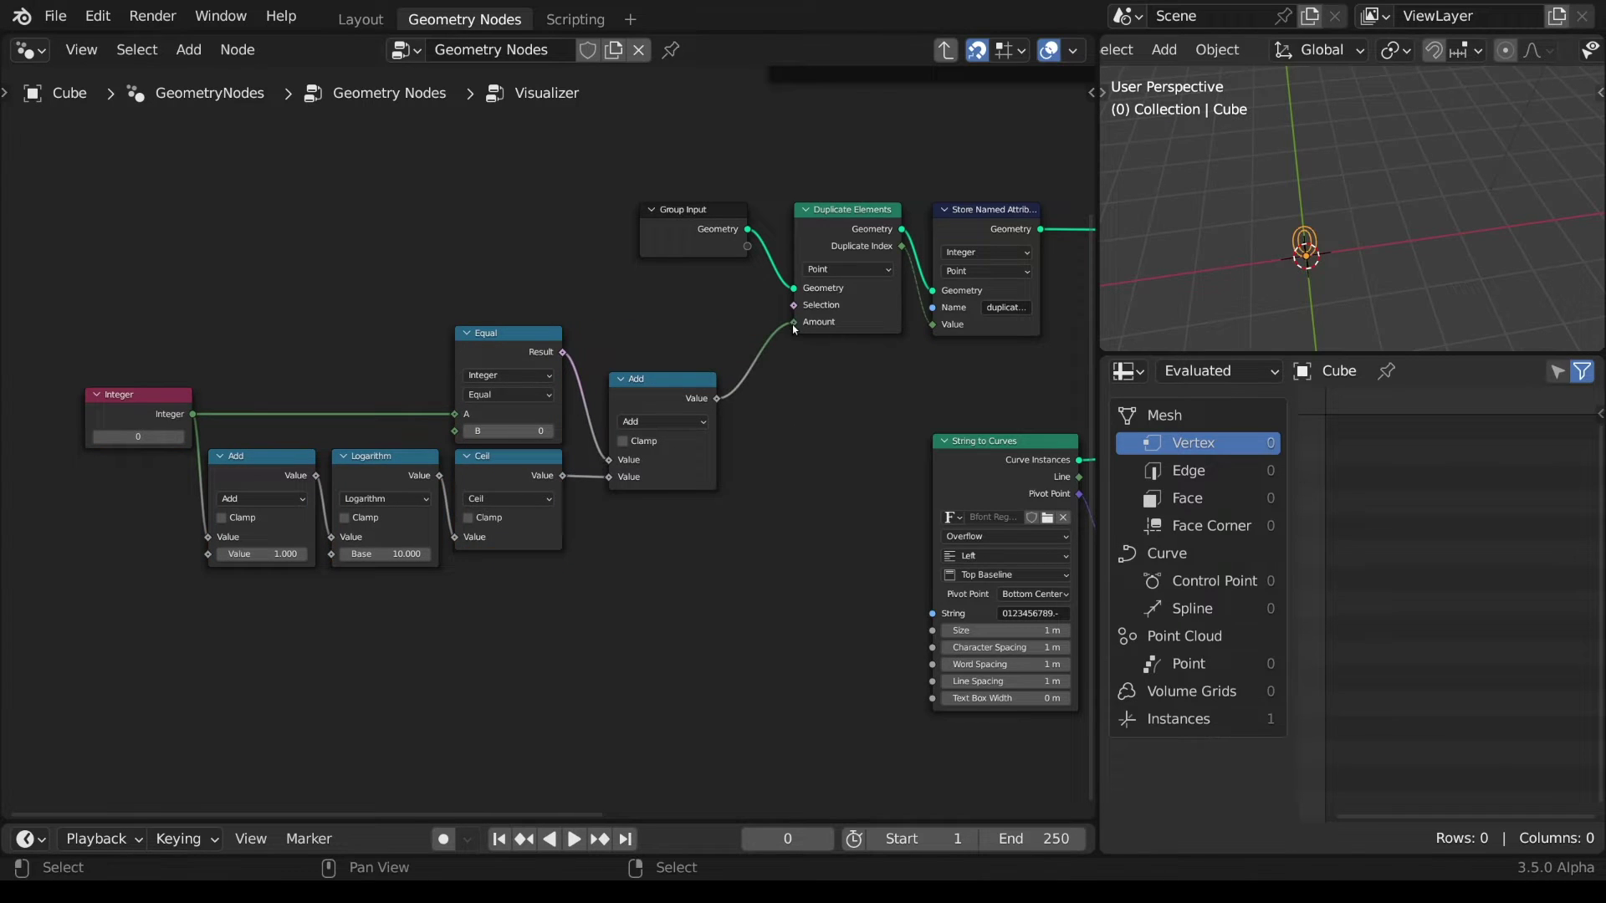
- Move Group Input away from Duplicate Elements and add an Integer Store Named Attribute node named "length" fed by its geometry
drag(695, 242, 263, 242)
key(shift+a)
text(store)
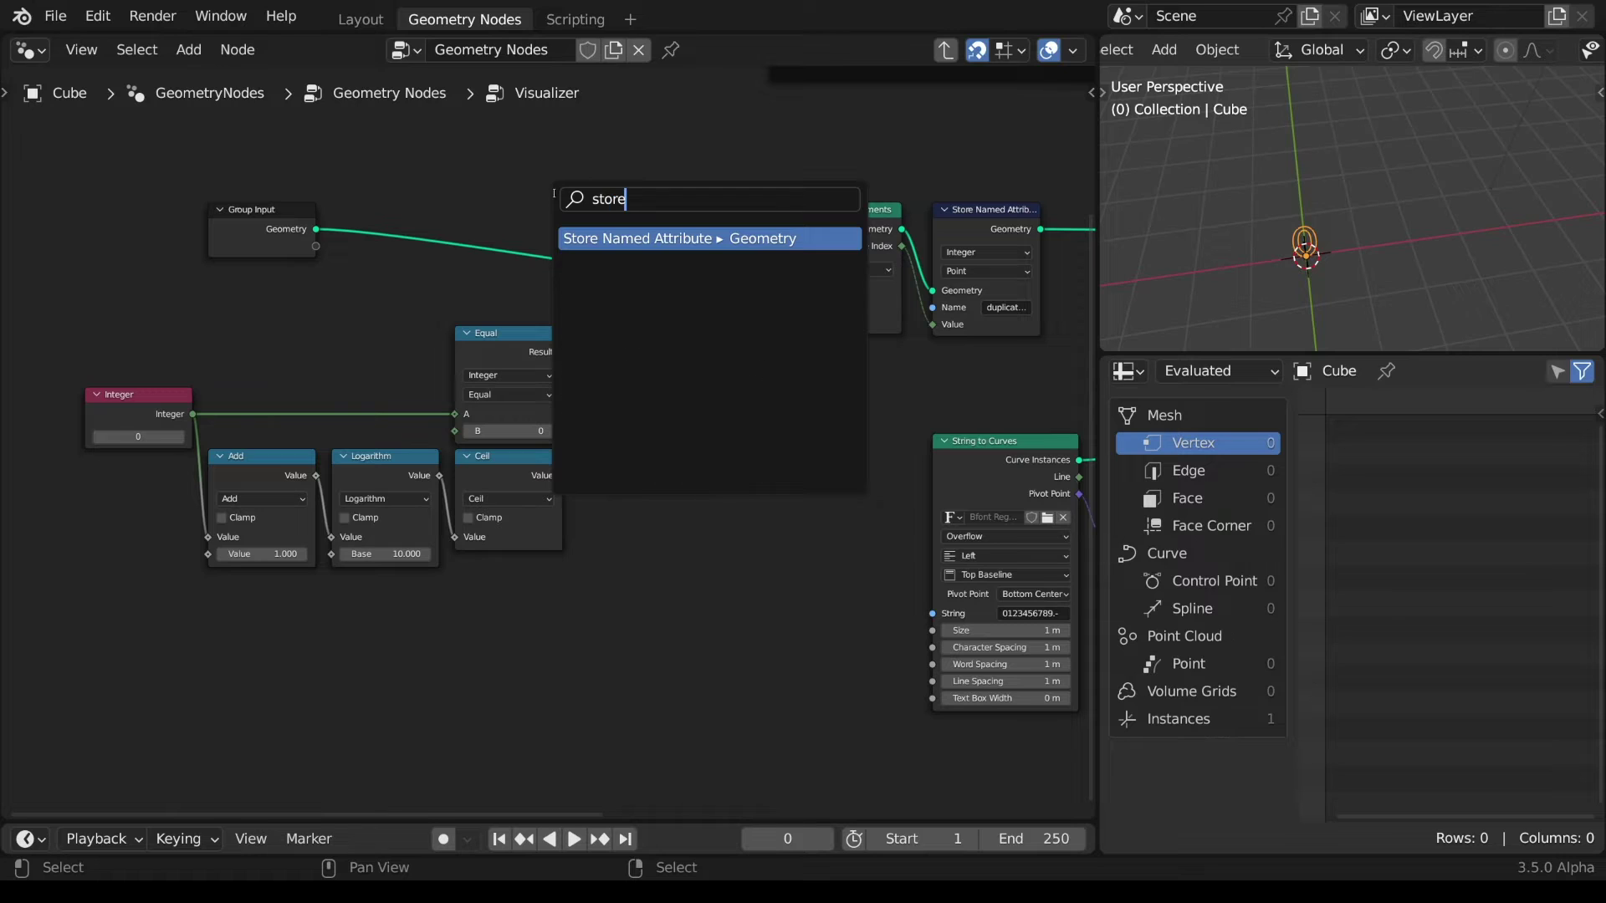
key(Return)
click(620, 192)
click(678, 221)
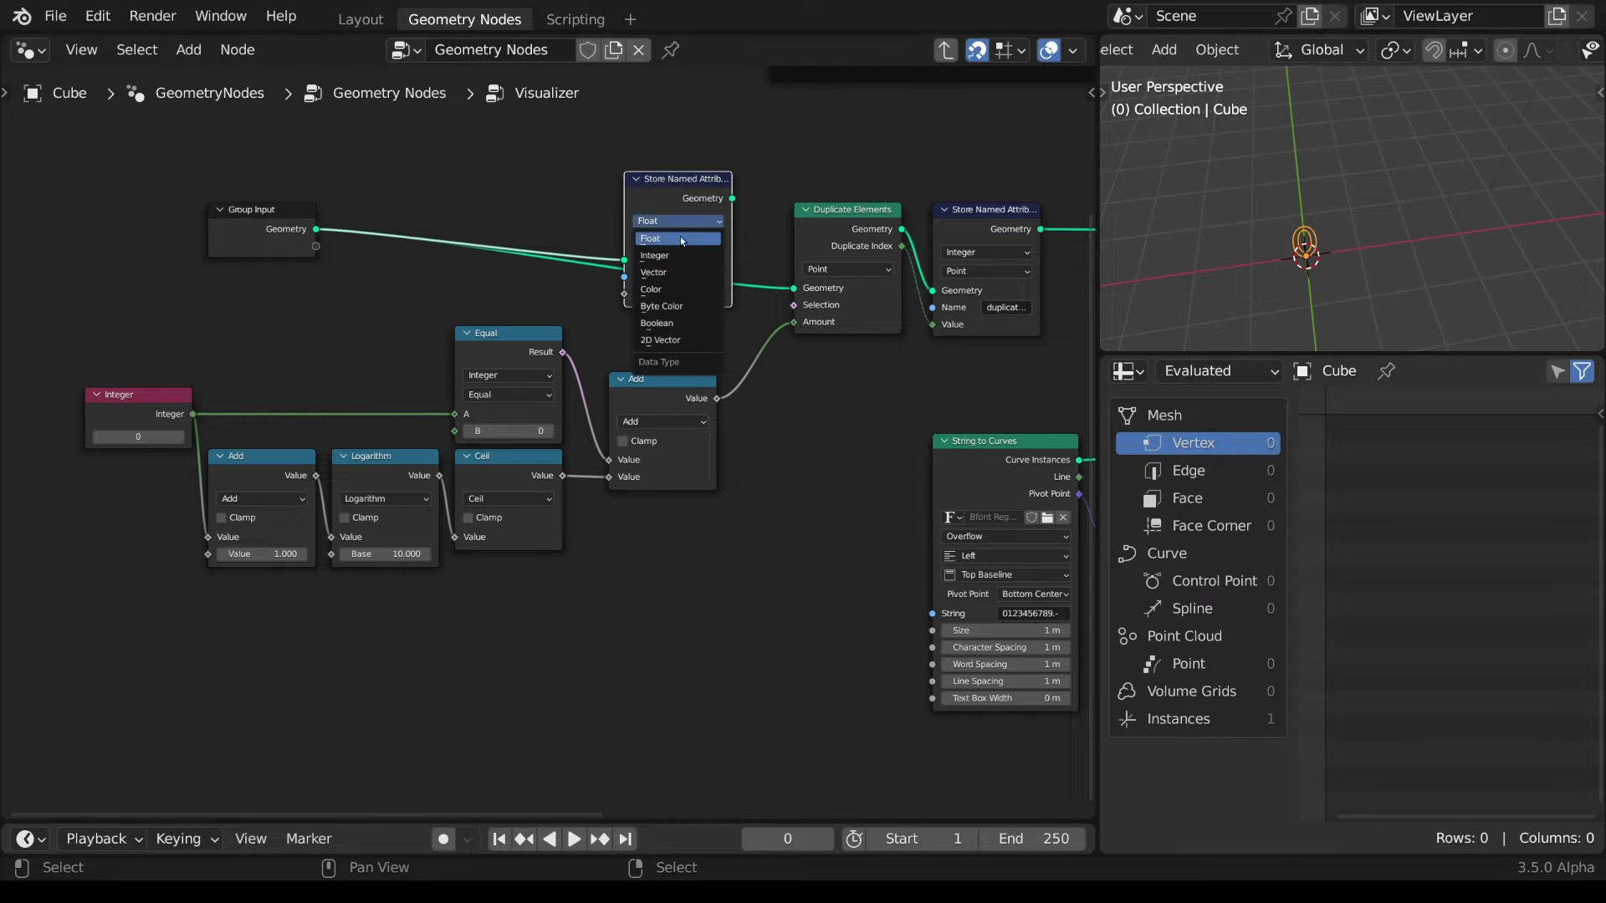
click(669, 241)
click(694, 276)
text(length)
key(Return)
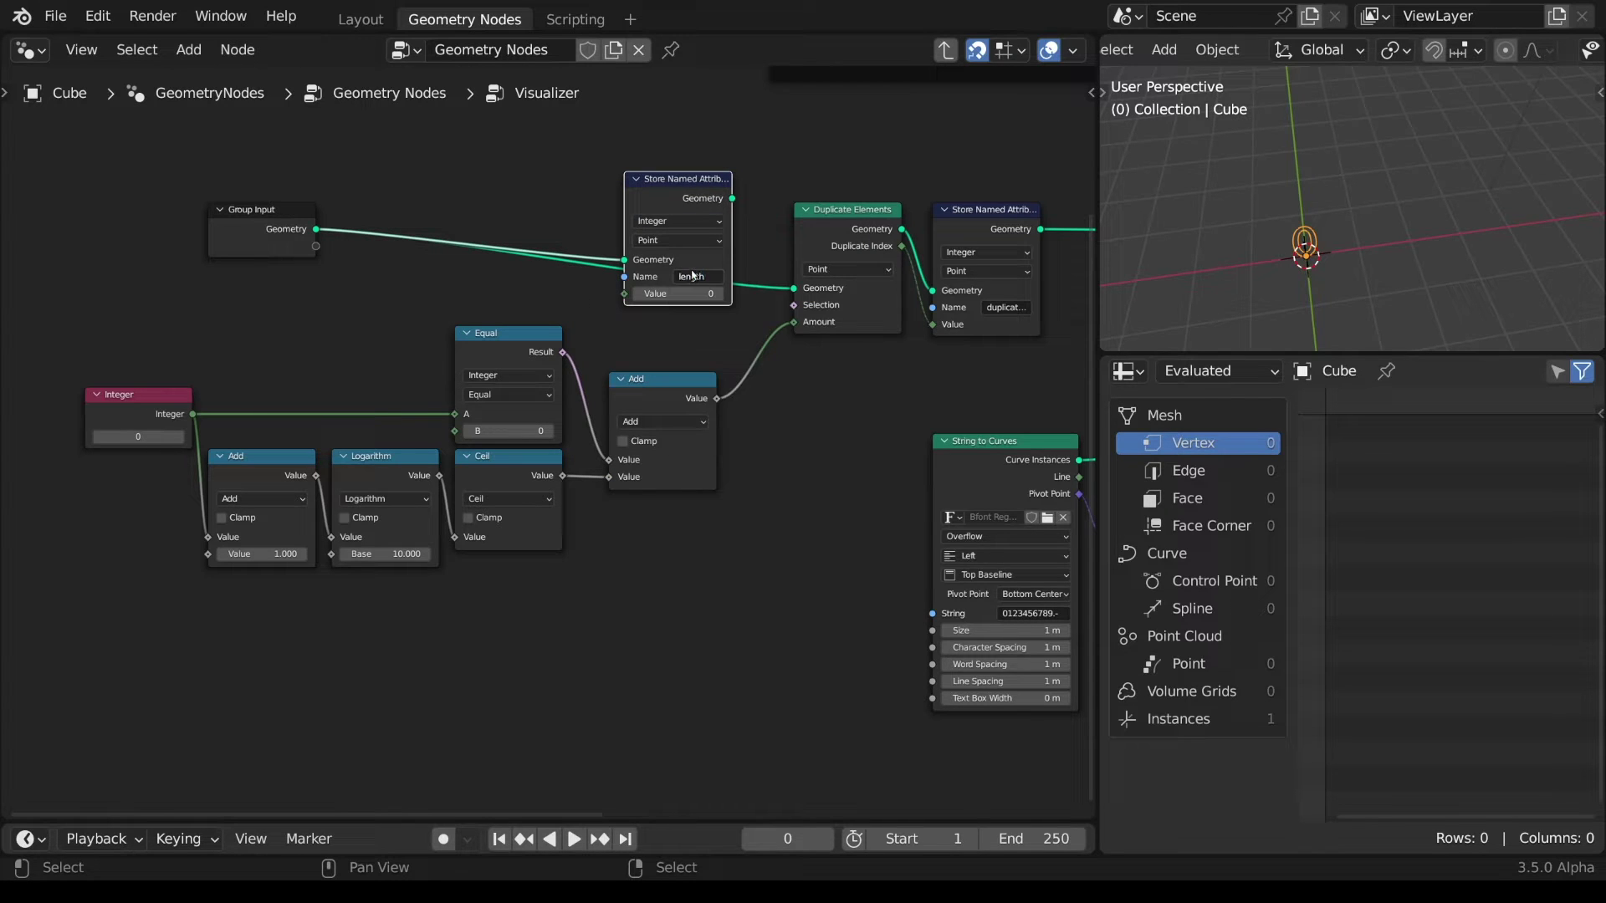
- Store the final Add value in the "length" attribute instead of Amount, and insert that Store node before Duplicate Elements
drag(625, 294, 717, 398)
drag(728, 577, 76, 323)
drag(681, 379, 480, 378)
ctrl+right_drag(536, 360, 548, 422)
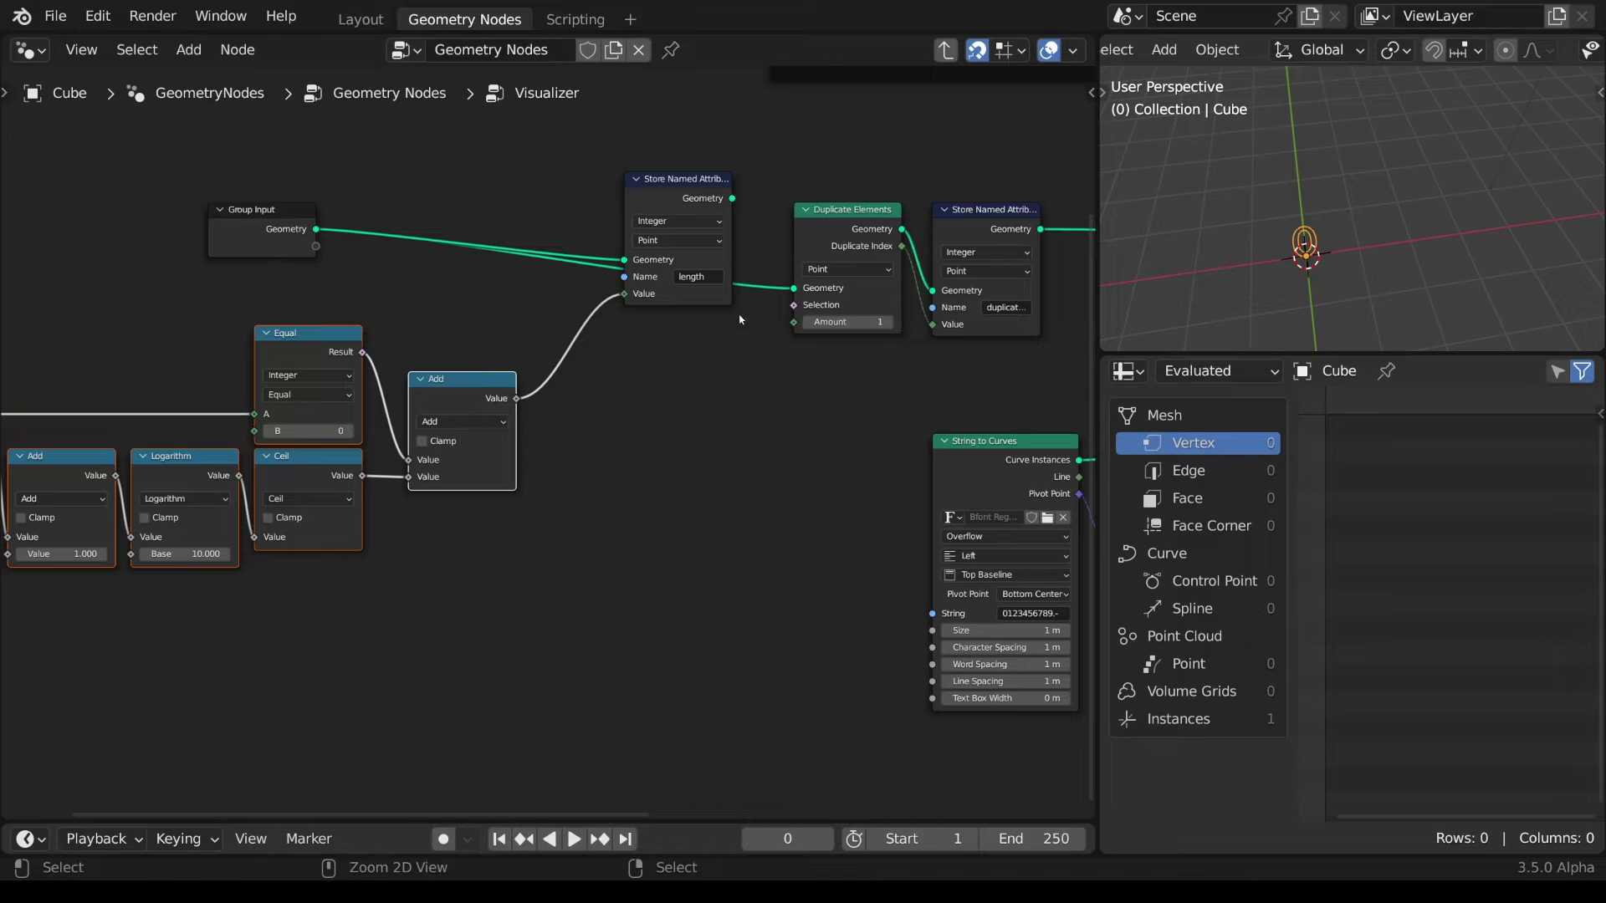
drag(673, 179, 590, 214)
- Drive Duplicate Elements' Amount with a new Integer Named Attribute node reading "length"
key(shift+a)
mouse_move(619, 406)
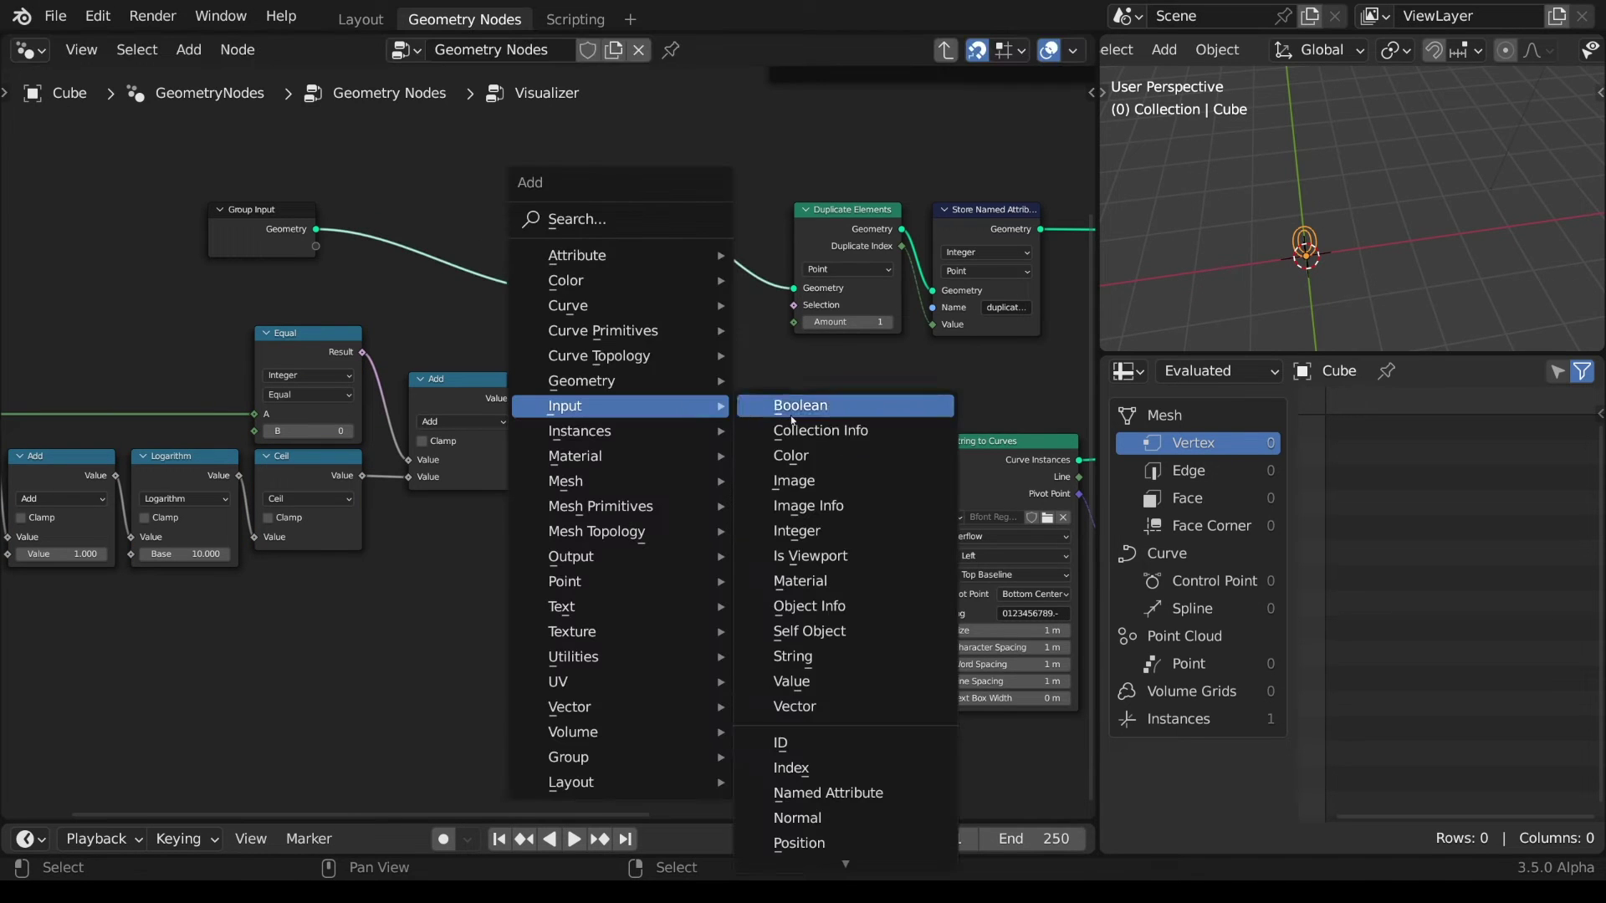
click(829, 793)
click(619, 377)
click(616, 423)
click(629, 458)
click(636, 442)
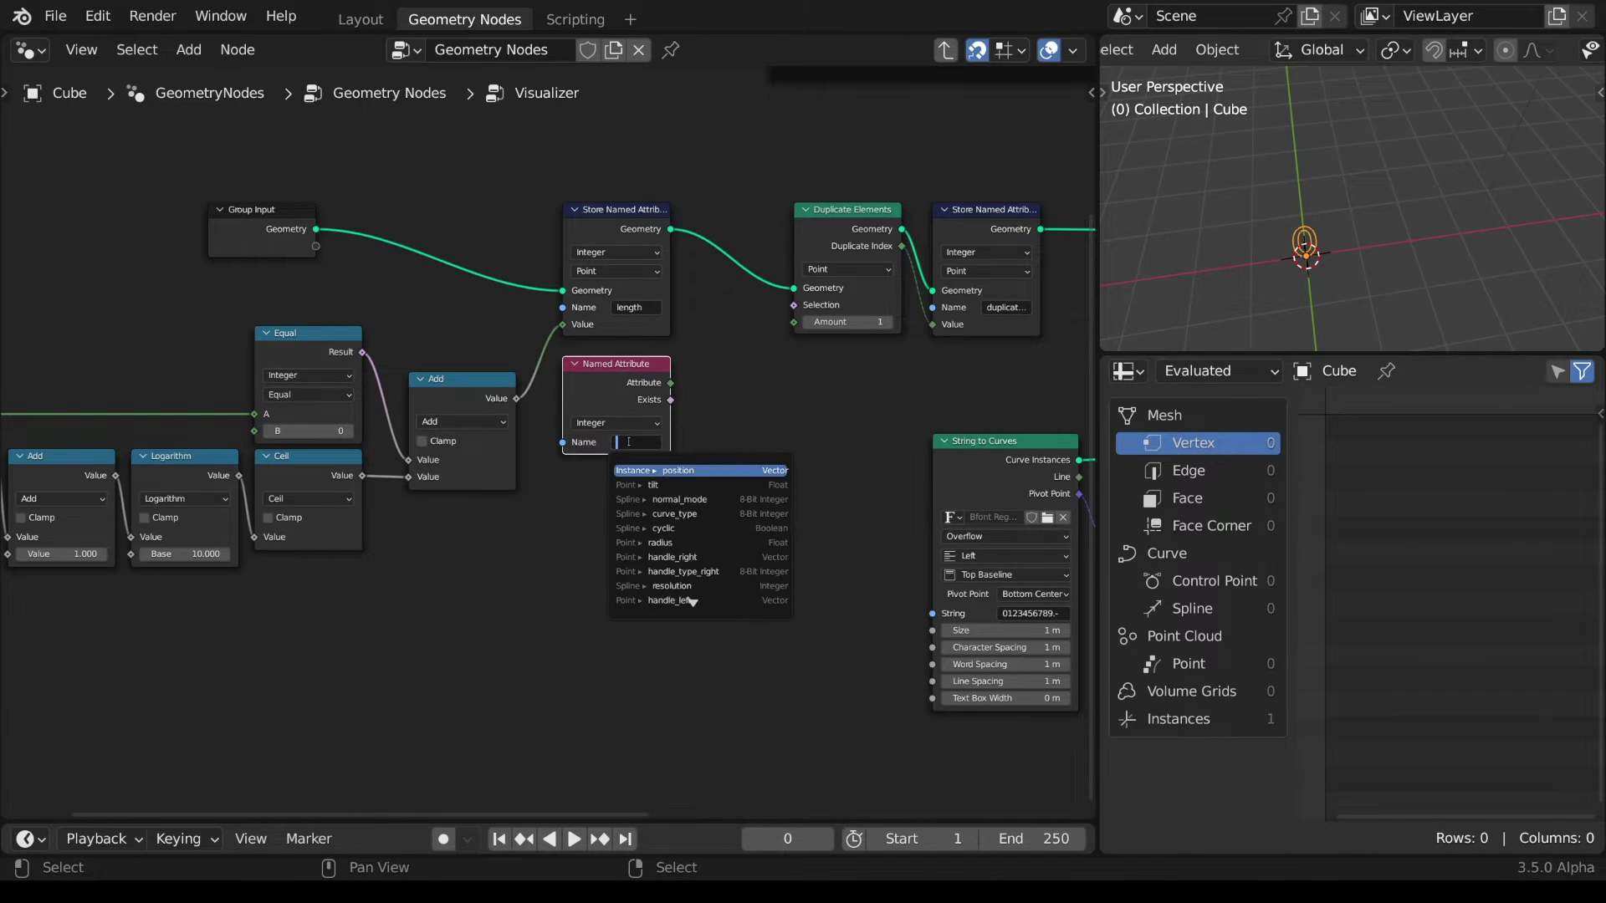
click(669, 470)
drag(670, 382, 795, 323)
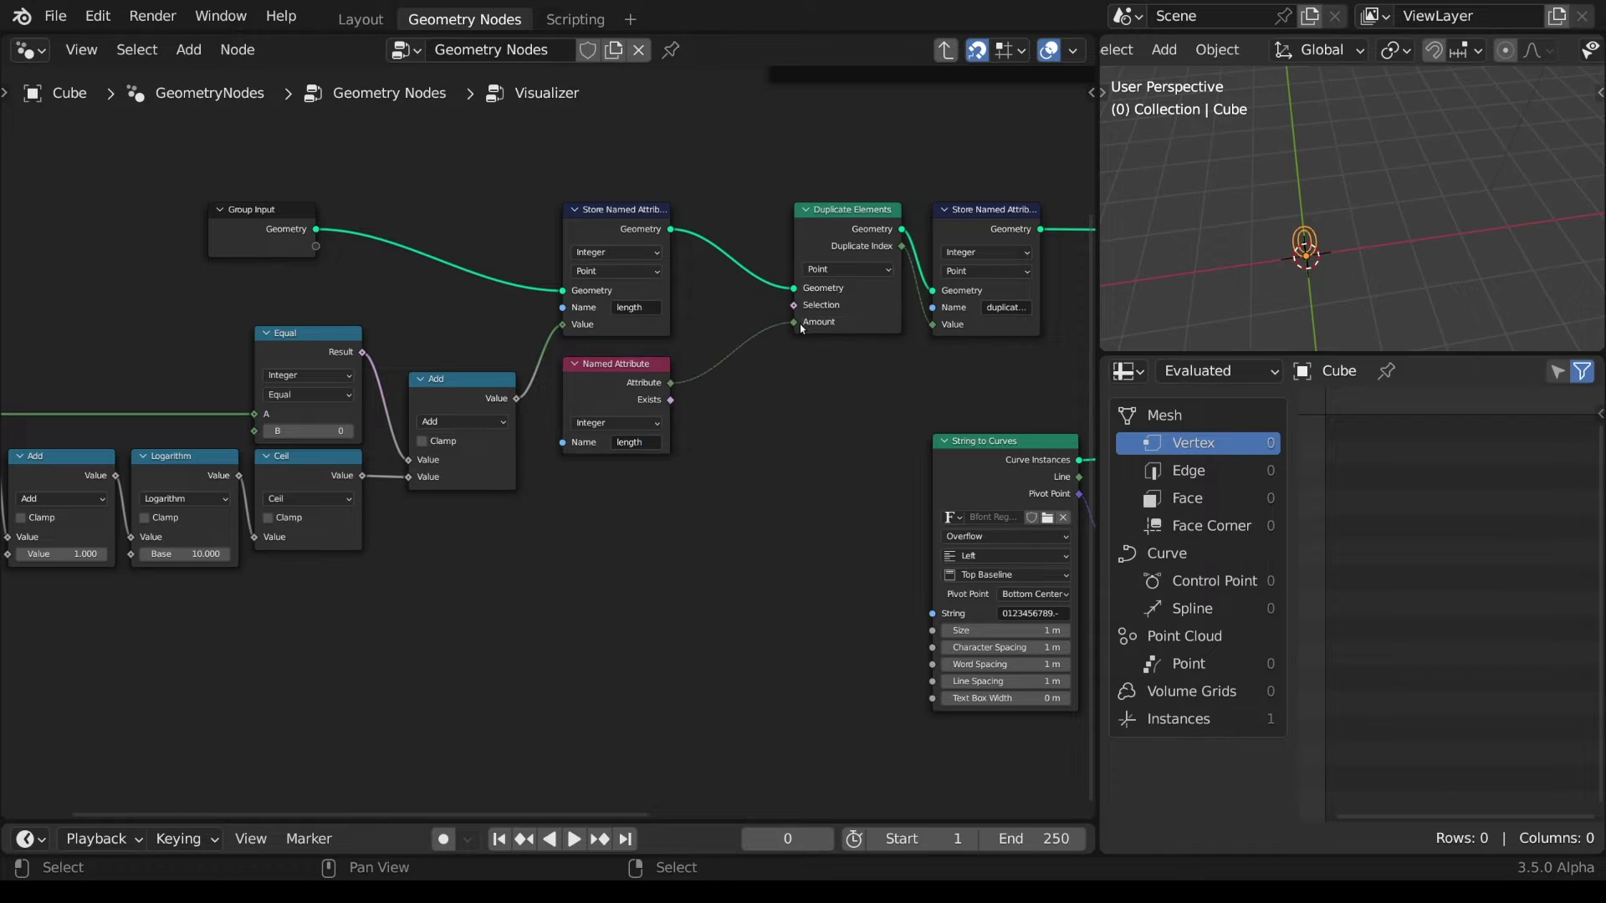
- Test a negative number by setting the Integer node to -277
middle_drag(800, 324, 1226, 268)
mouse_move(365, 381)
mouse_down()
mouse_move(452, 380)
mouse_move(372, 380)
mouse_up()
scroll(238, 383, up, 2)
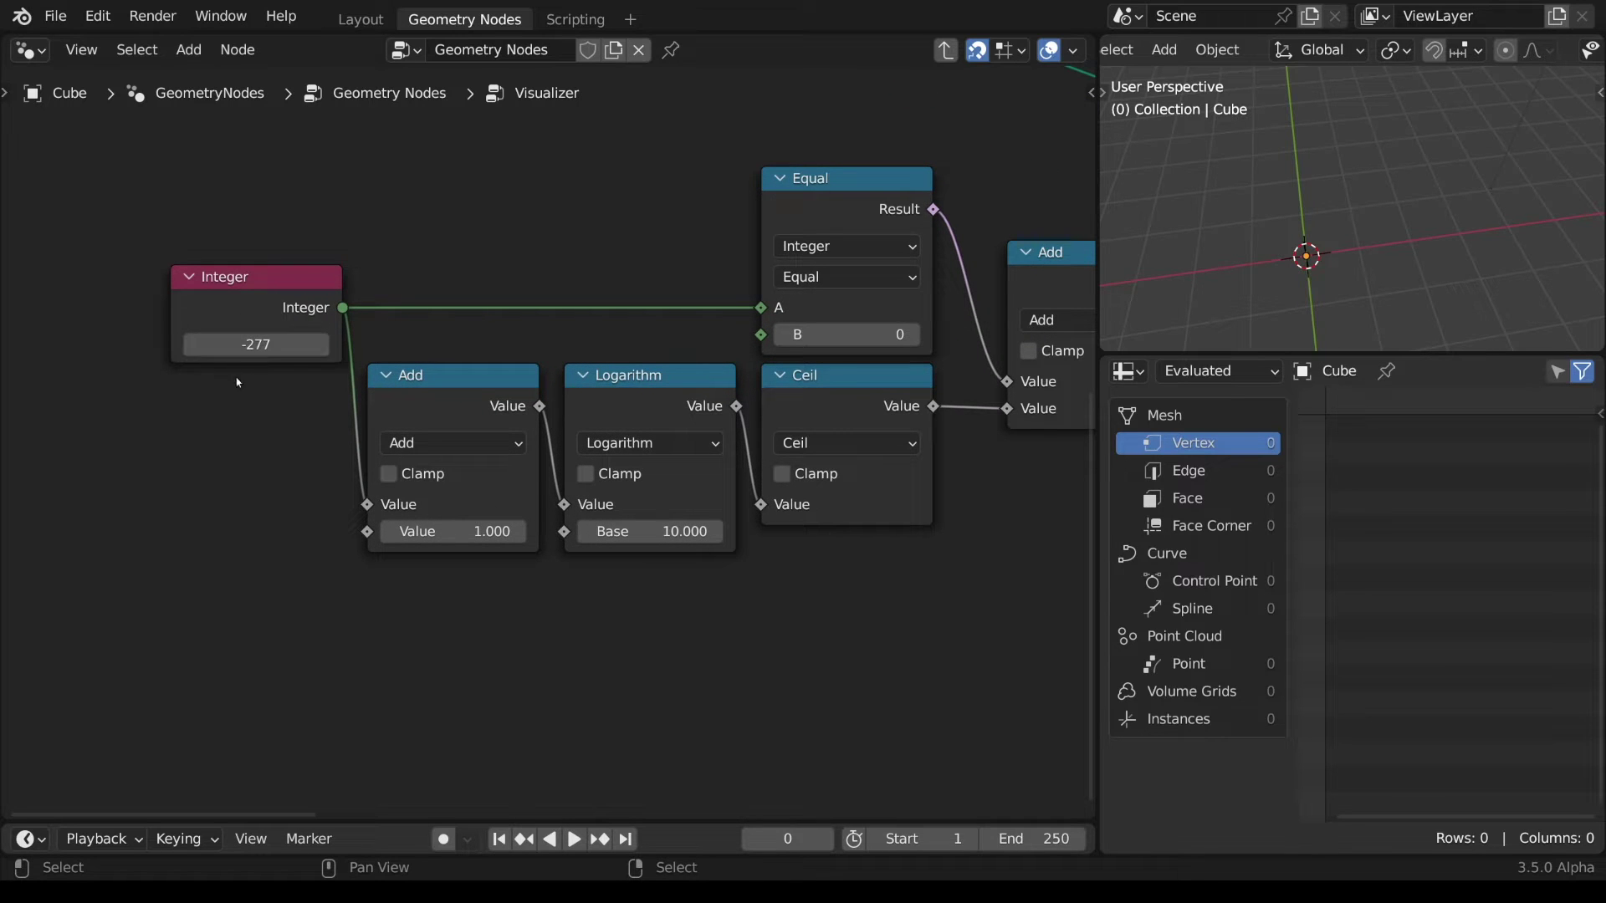
- Insert an Absolute math node between the Integer and a new reroute feeding Equal and Add, and set the Integer to 393
scroll(238, 383, down, 1)
drag(335, 325, 98, 325)
shift+right_drag(364, 282, 335, 376)
drag(163, 344, 236, 396)
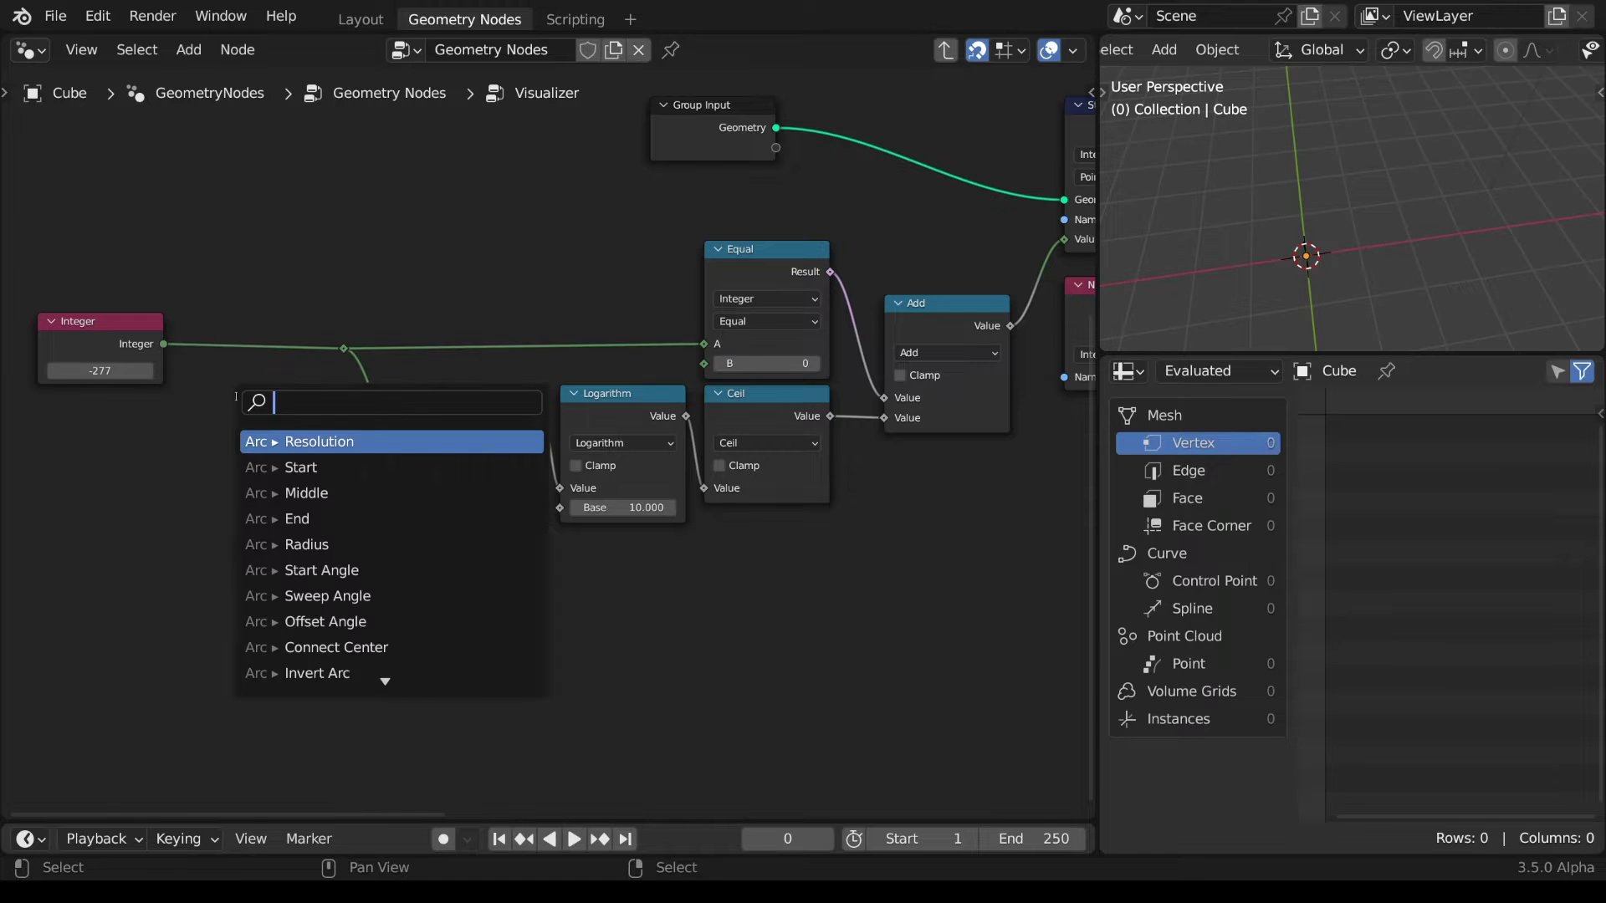
text(absol)
click(292, 441)
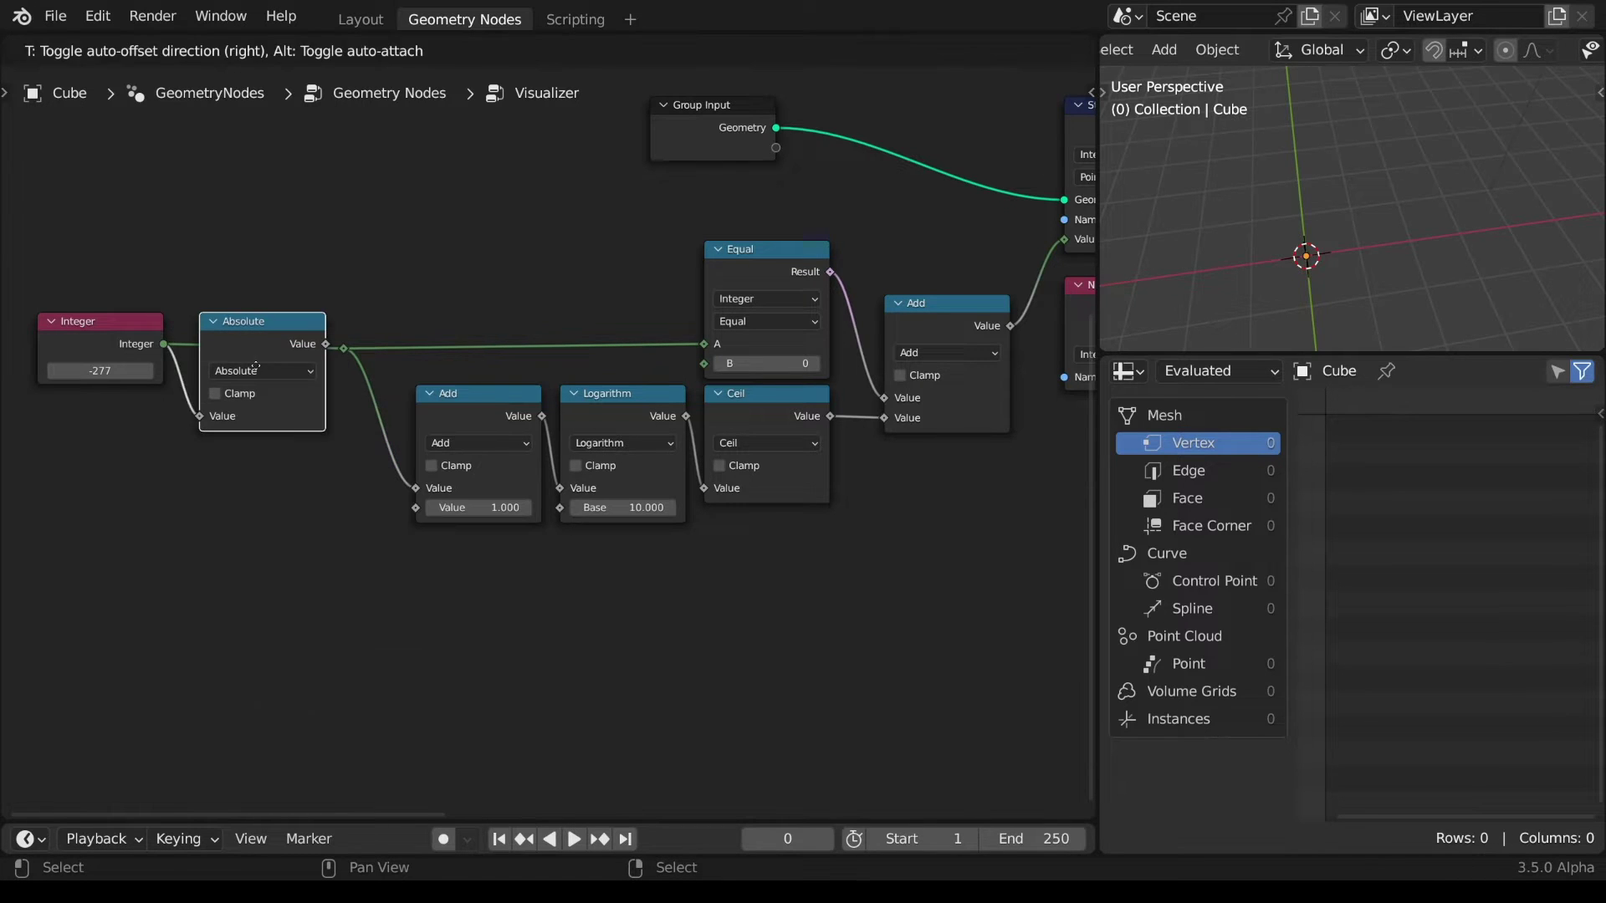
click(241, 324)
mouse_move(108, 384)
mouse_down()
mouse_move(335, 385)
mouse_move(112, 371)
mouse_up()
- Group the Add, Logarithm, Ceil, Equal and final Add nodes in a frame labelled "Calculate Number Length"
scroll(601, 566, down, 4)
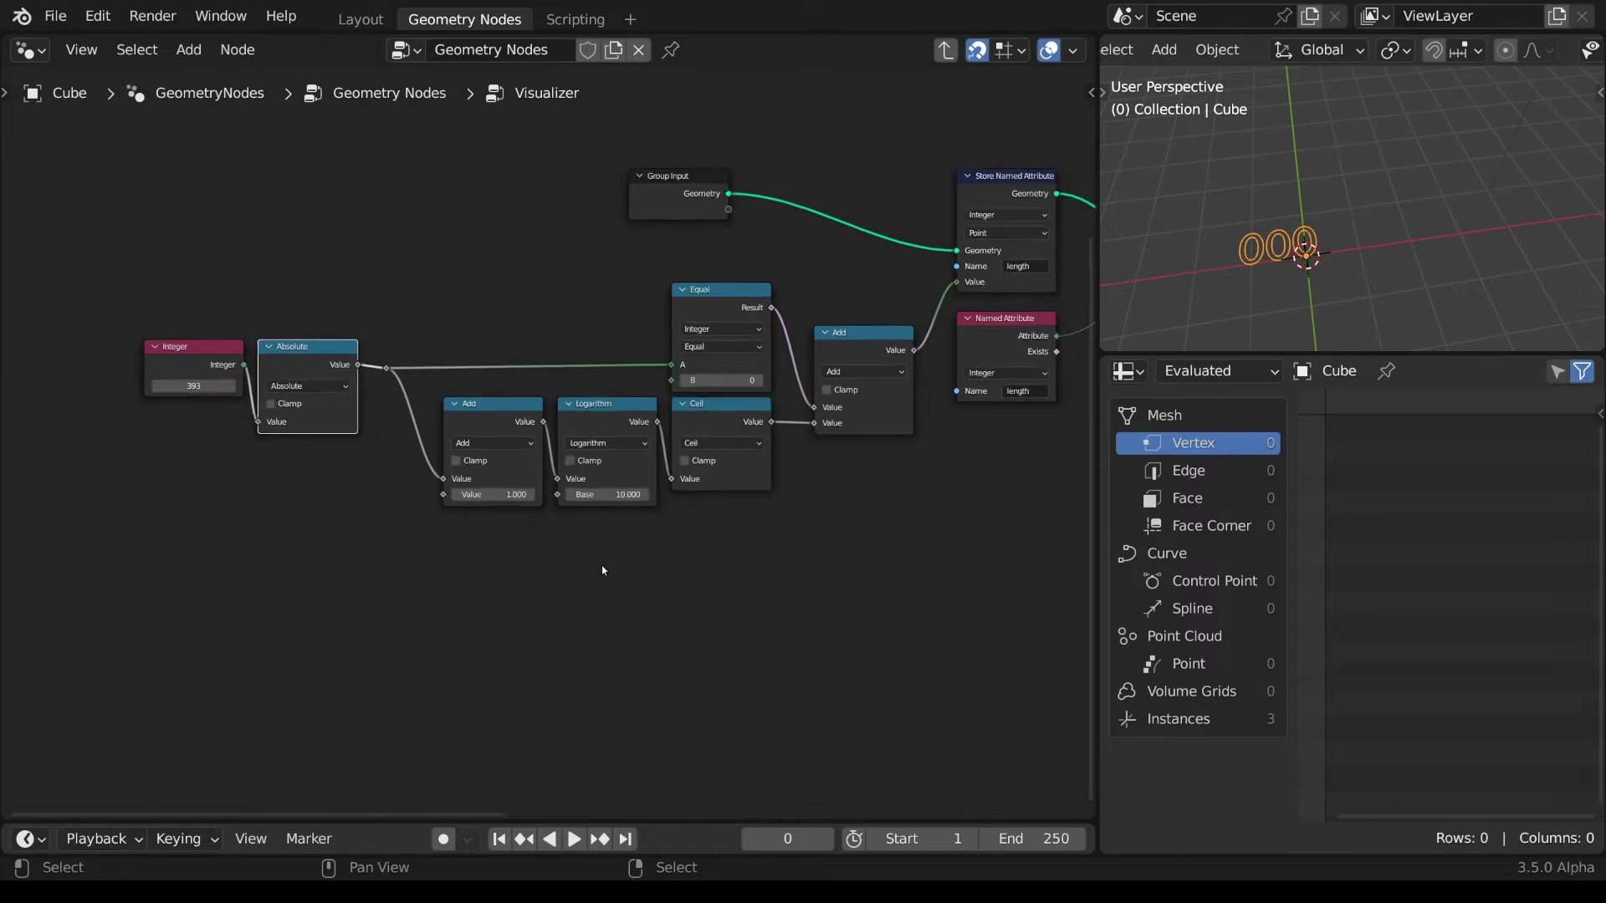
drag(786, 547, 461, 322)
key(ctrl+j)
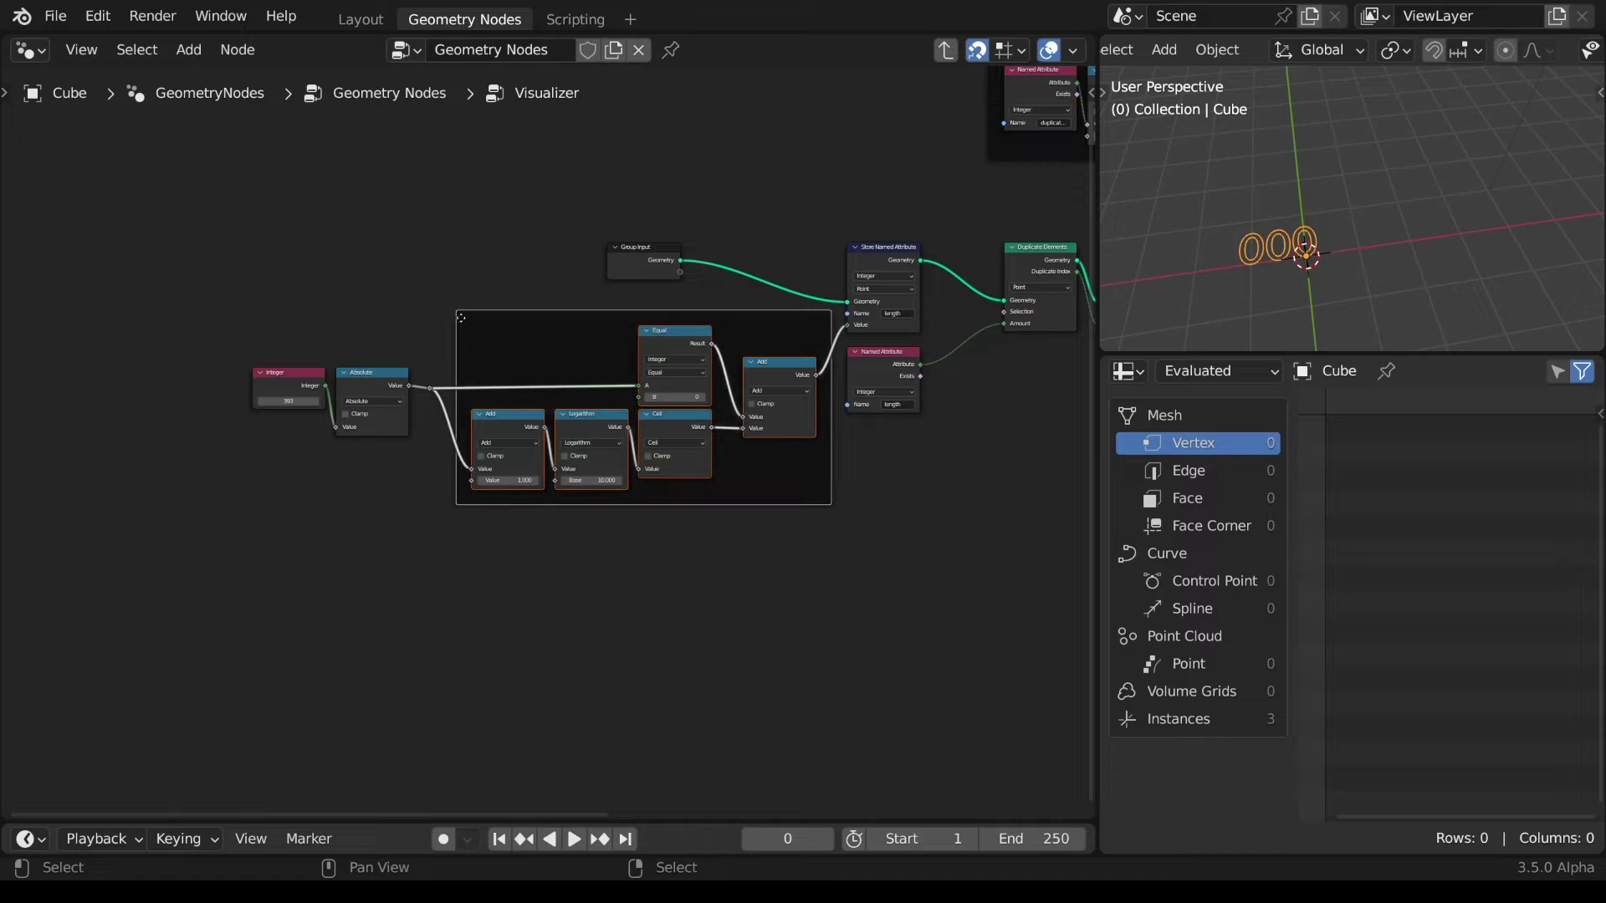
key(F2)
text(Calculate Number Length)
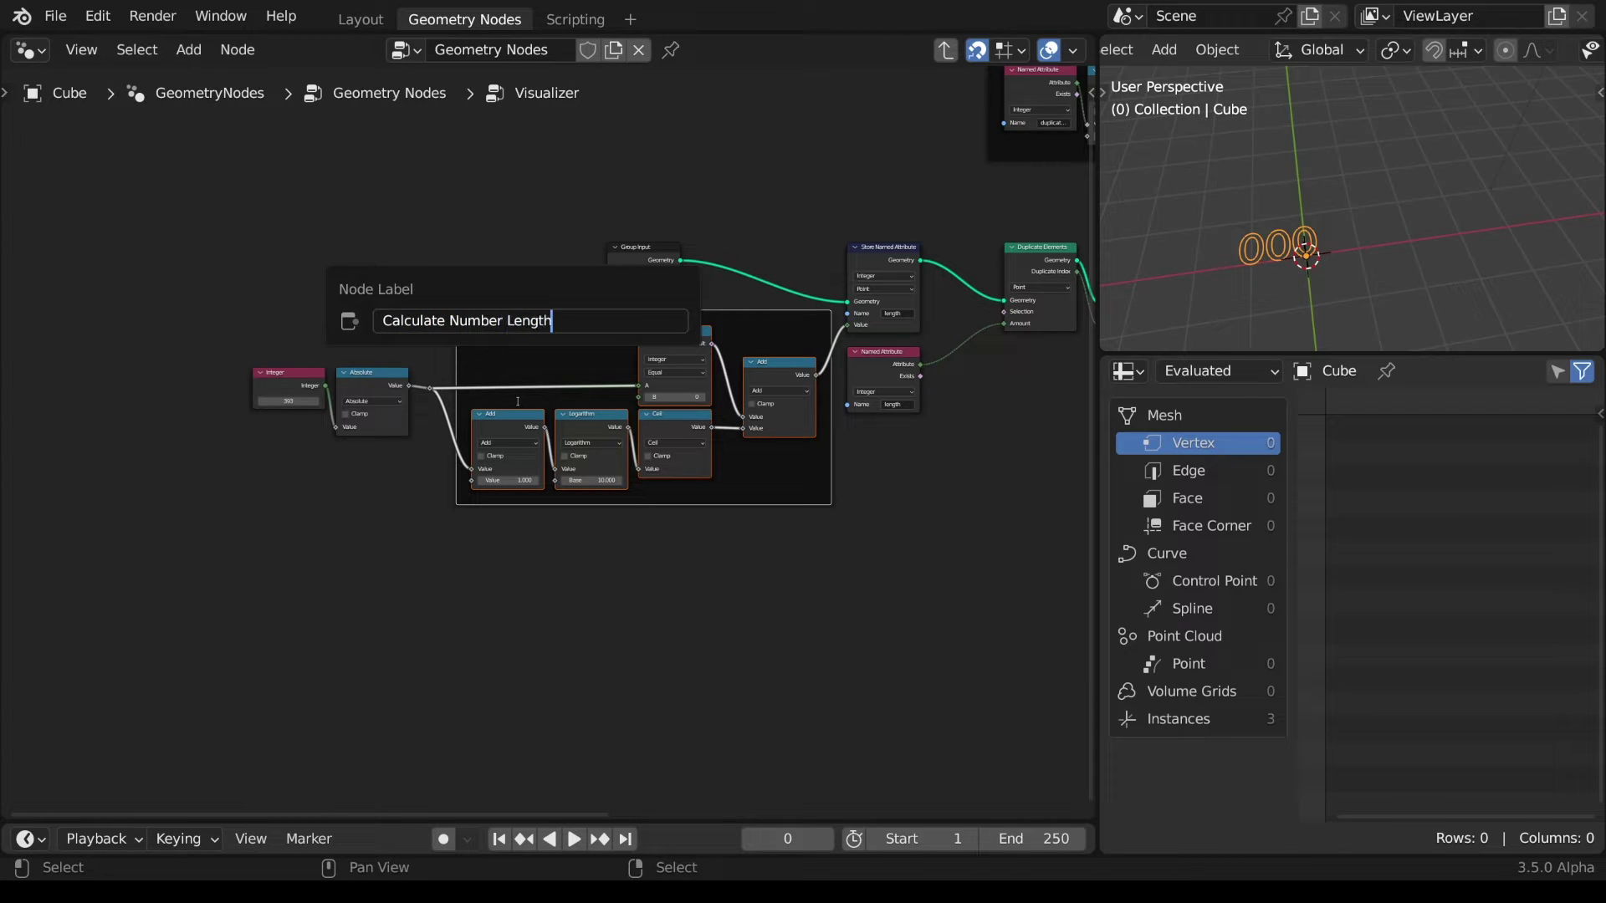
key(Return)
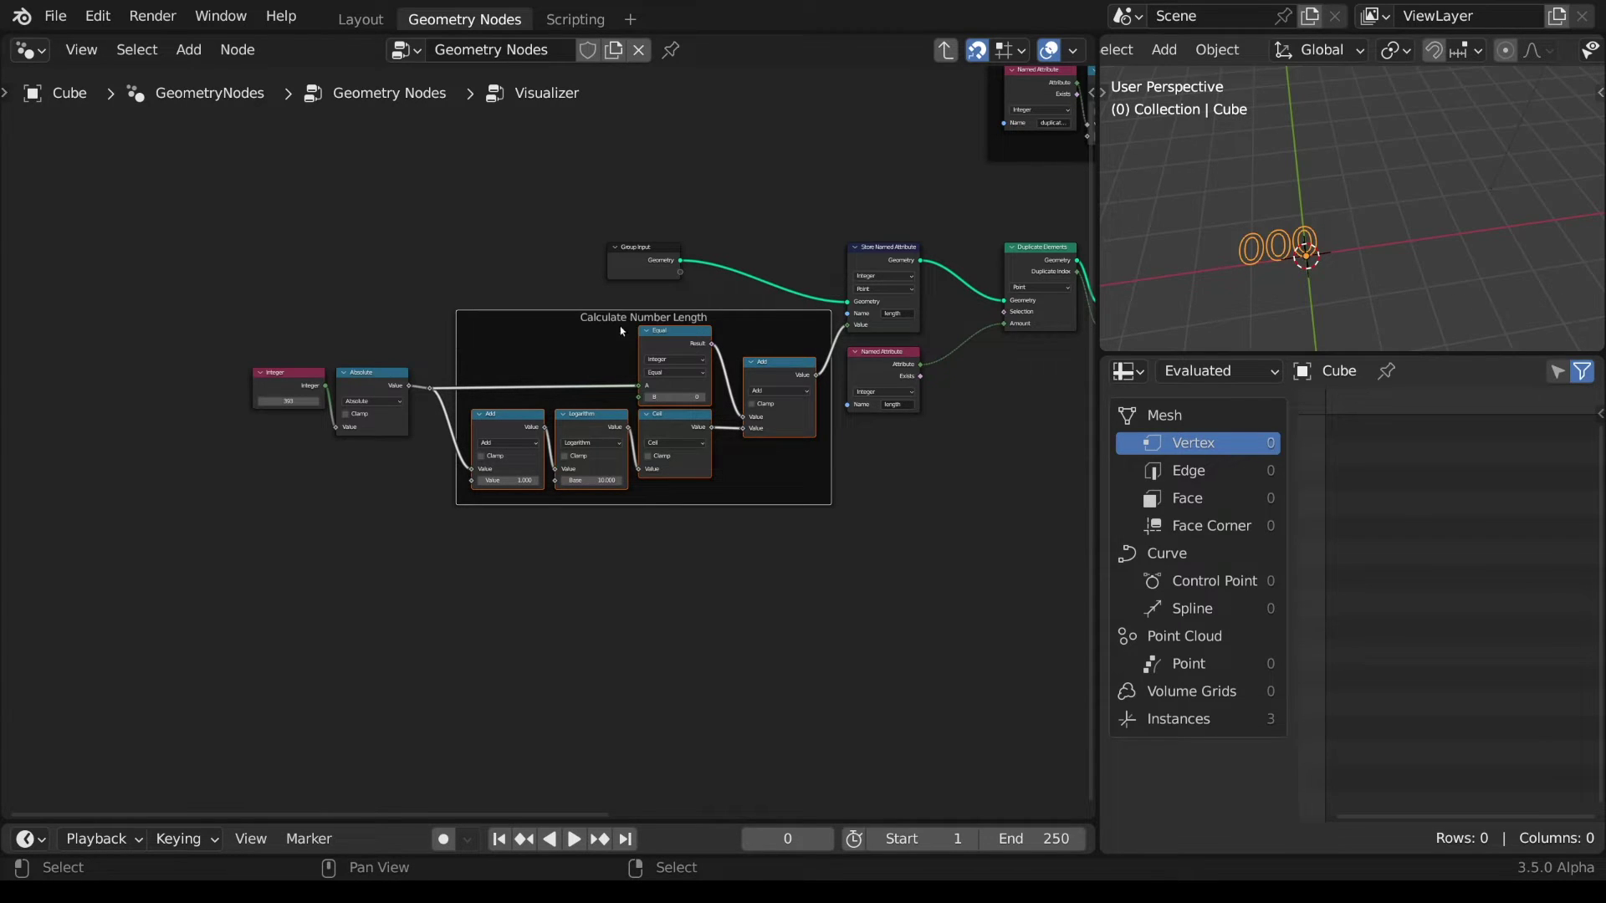
- Make room around the Group Input and insert a Store Named Attribute node between it and the "length" Store Named Attribute node
drag(621, 331, 601, 436)
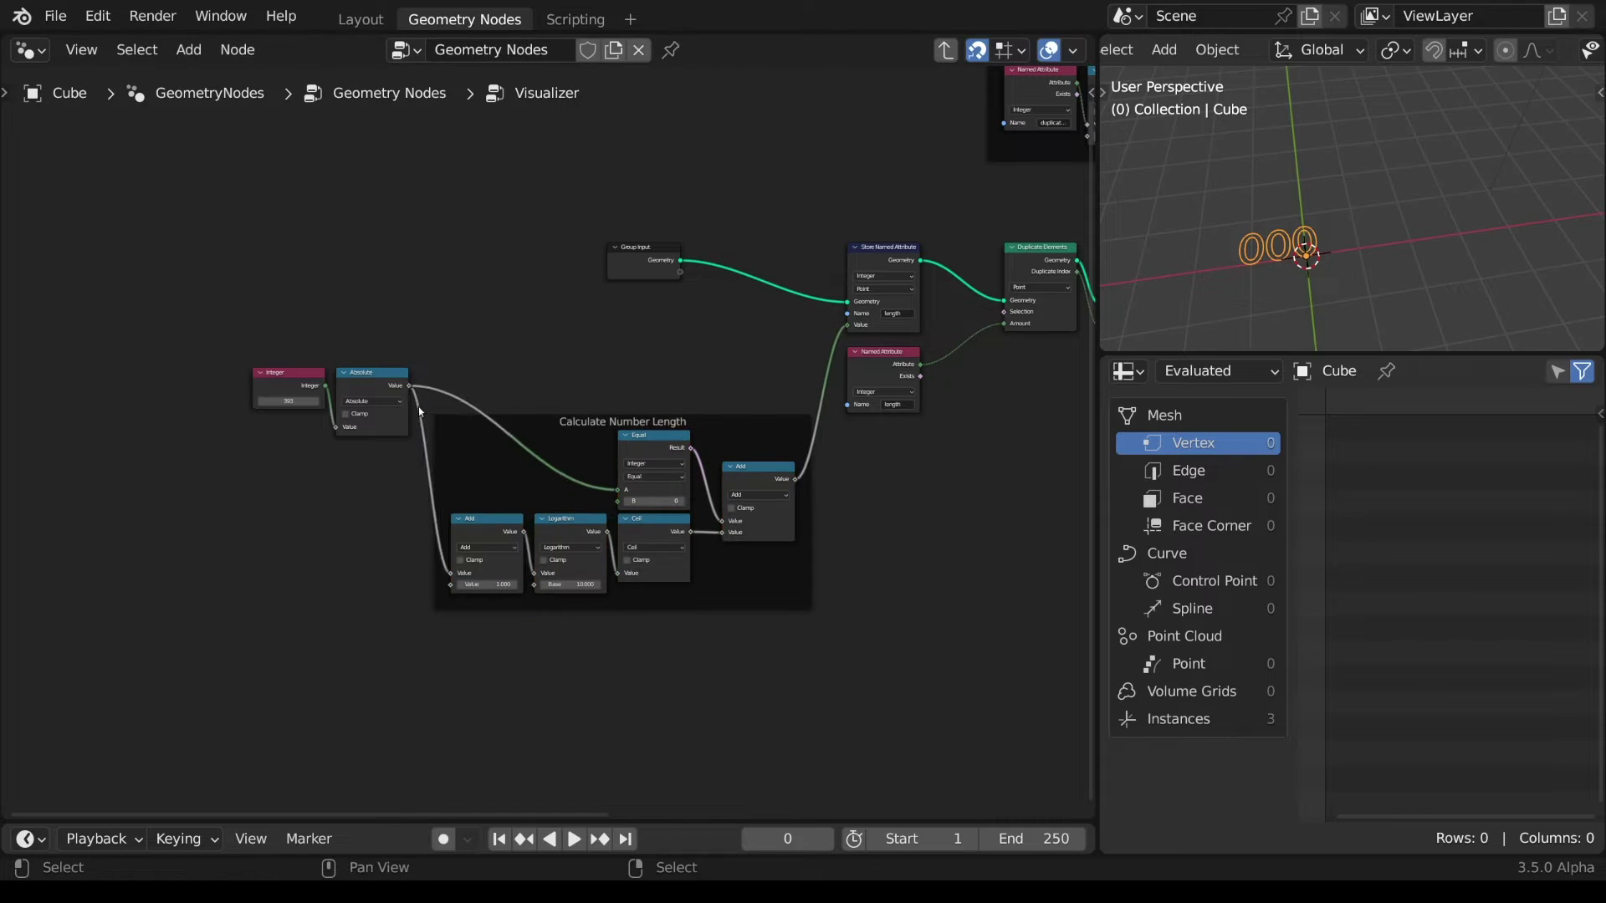
drag(661, 266, 585, 344)
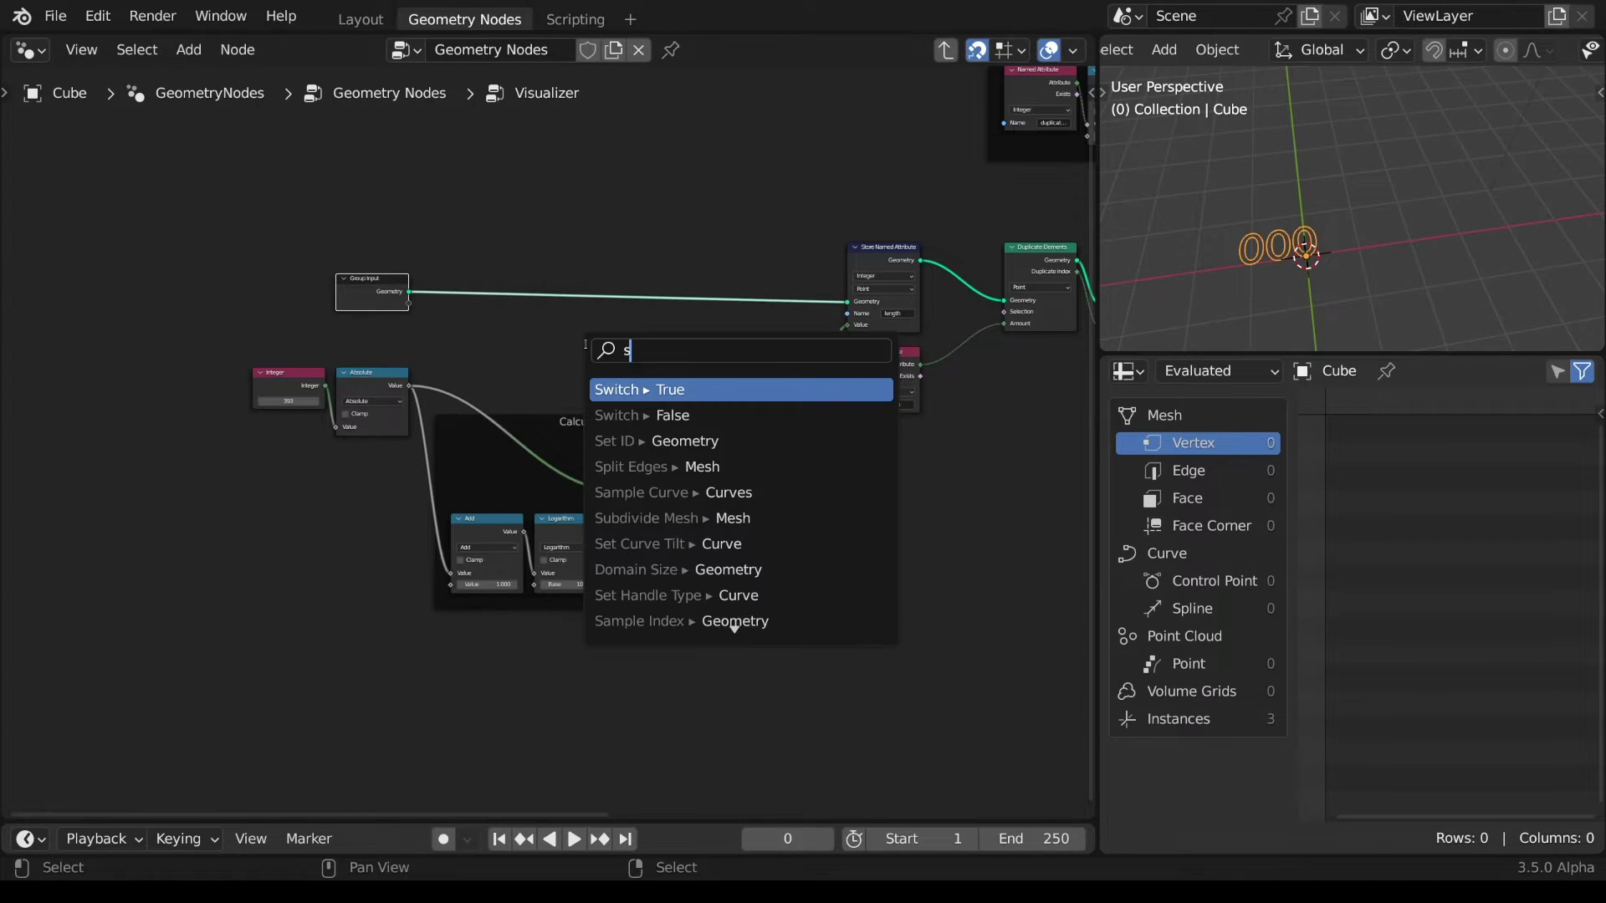
text(store)
key(Return)
click(656, 266)
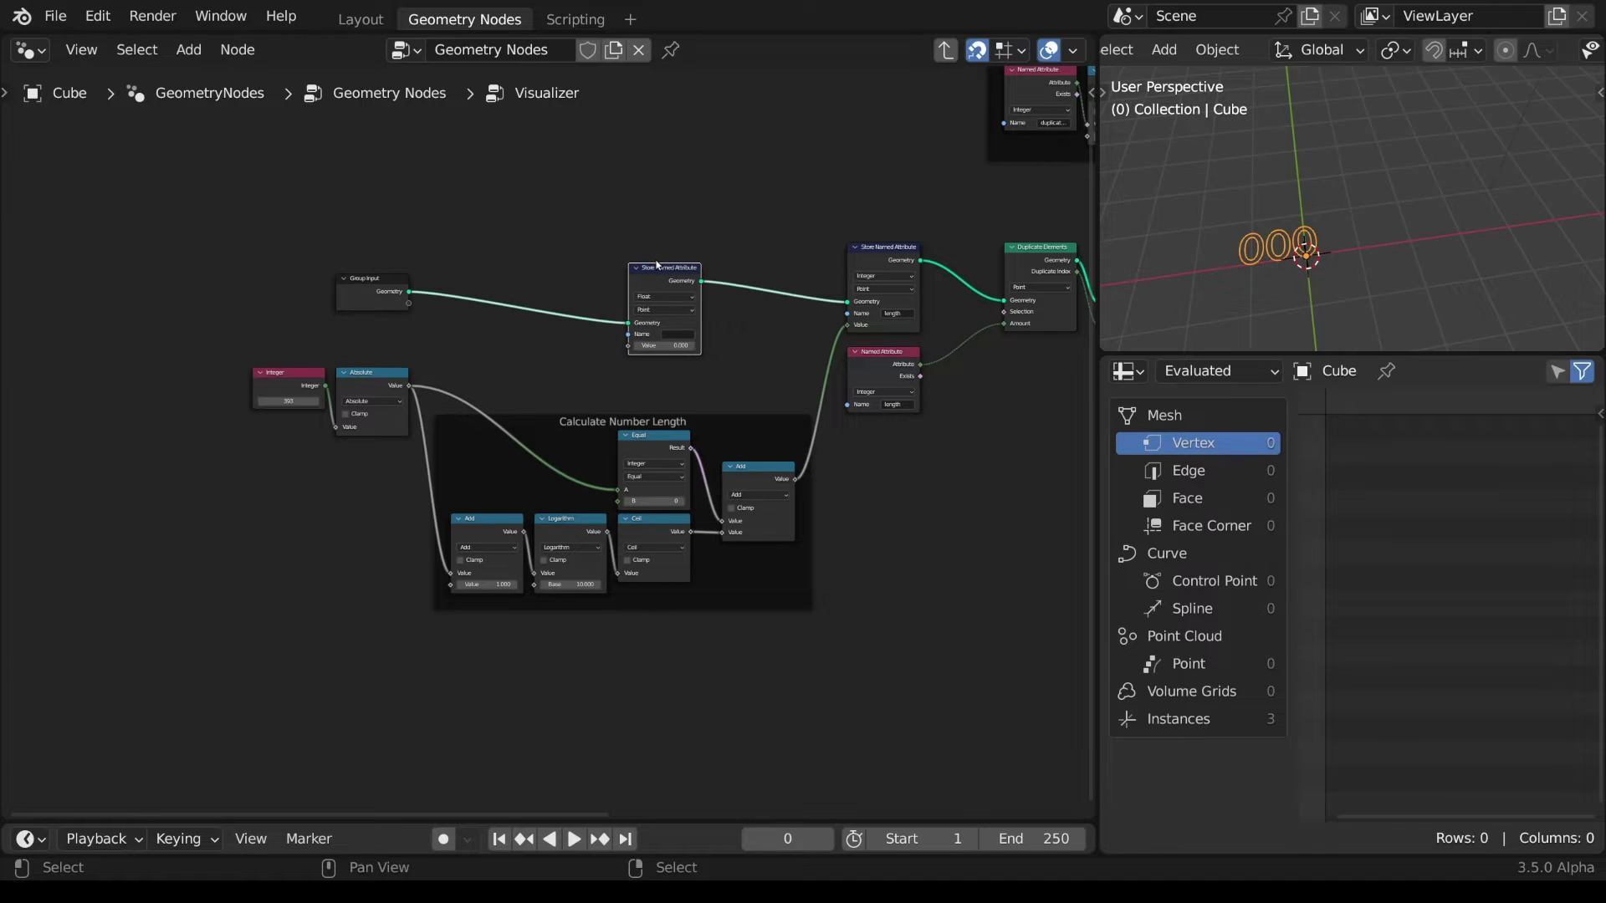
- Feed Absolute's result into the new Store Named Attribute node's Value and name the attribute "attribute"
drag(409, 385, 628, 345)
scroll(628, 345, up, 2)
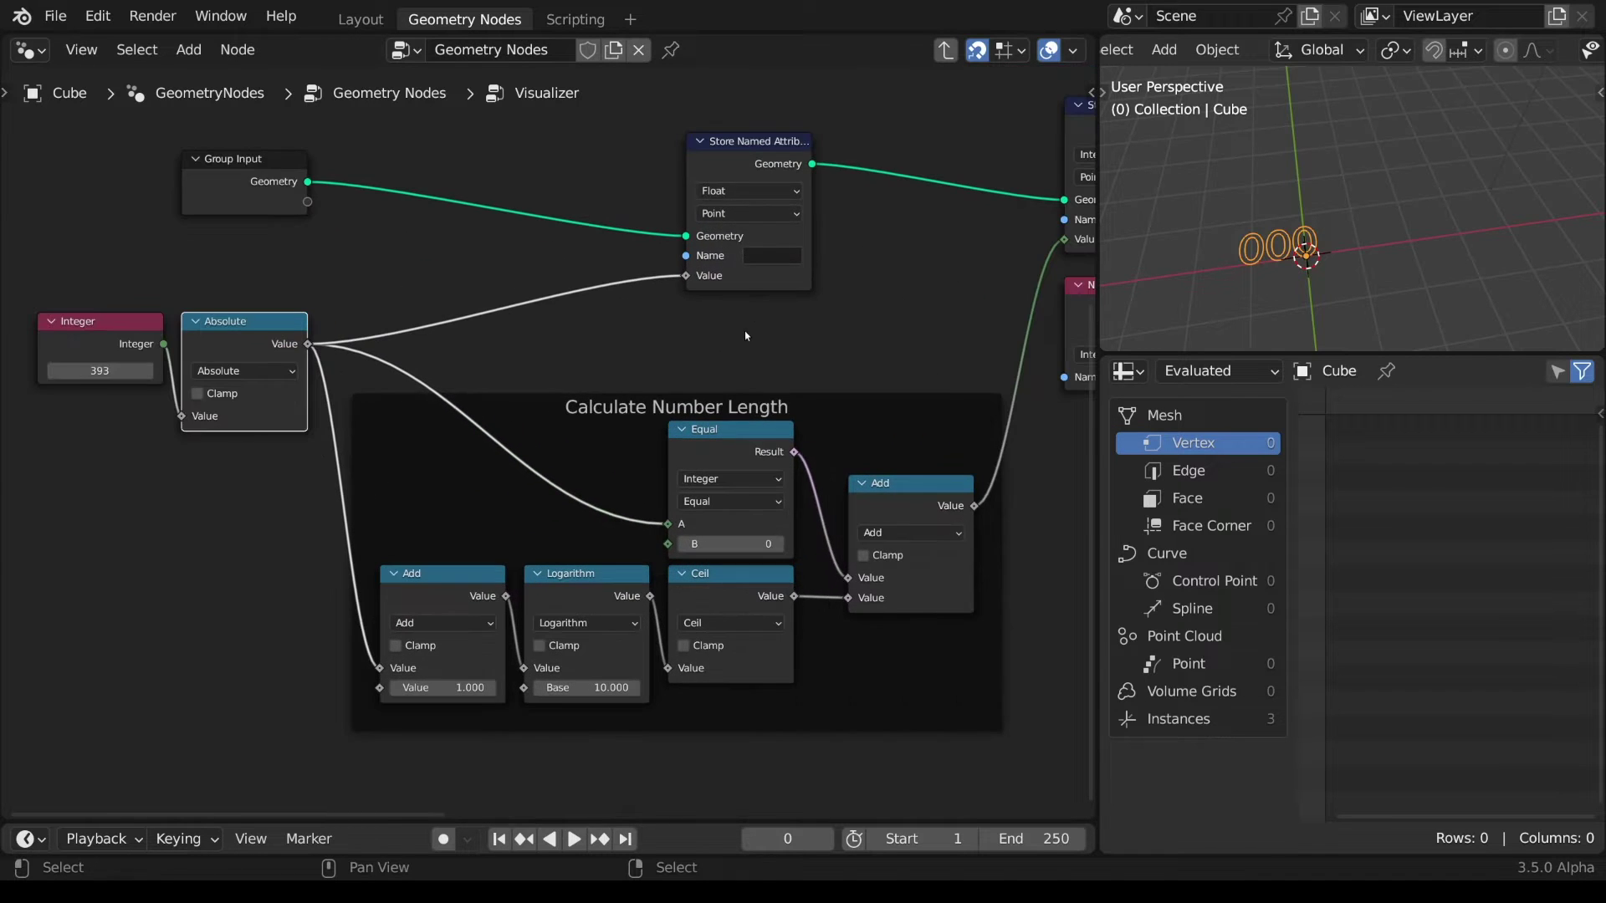
click(678, 334)
text(attribute)
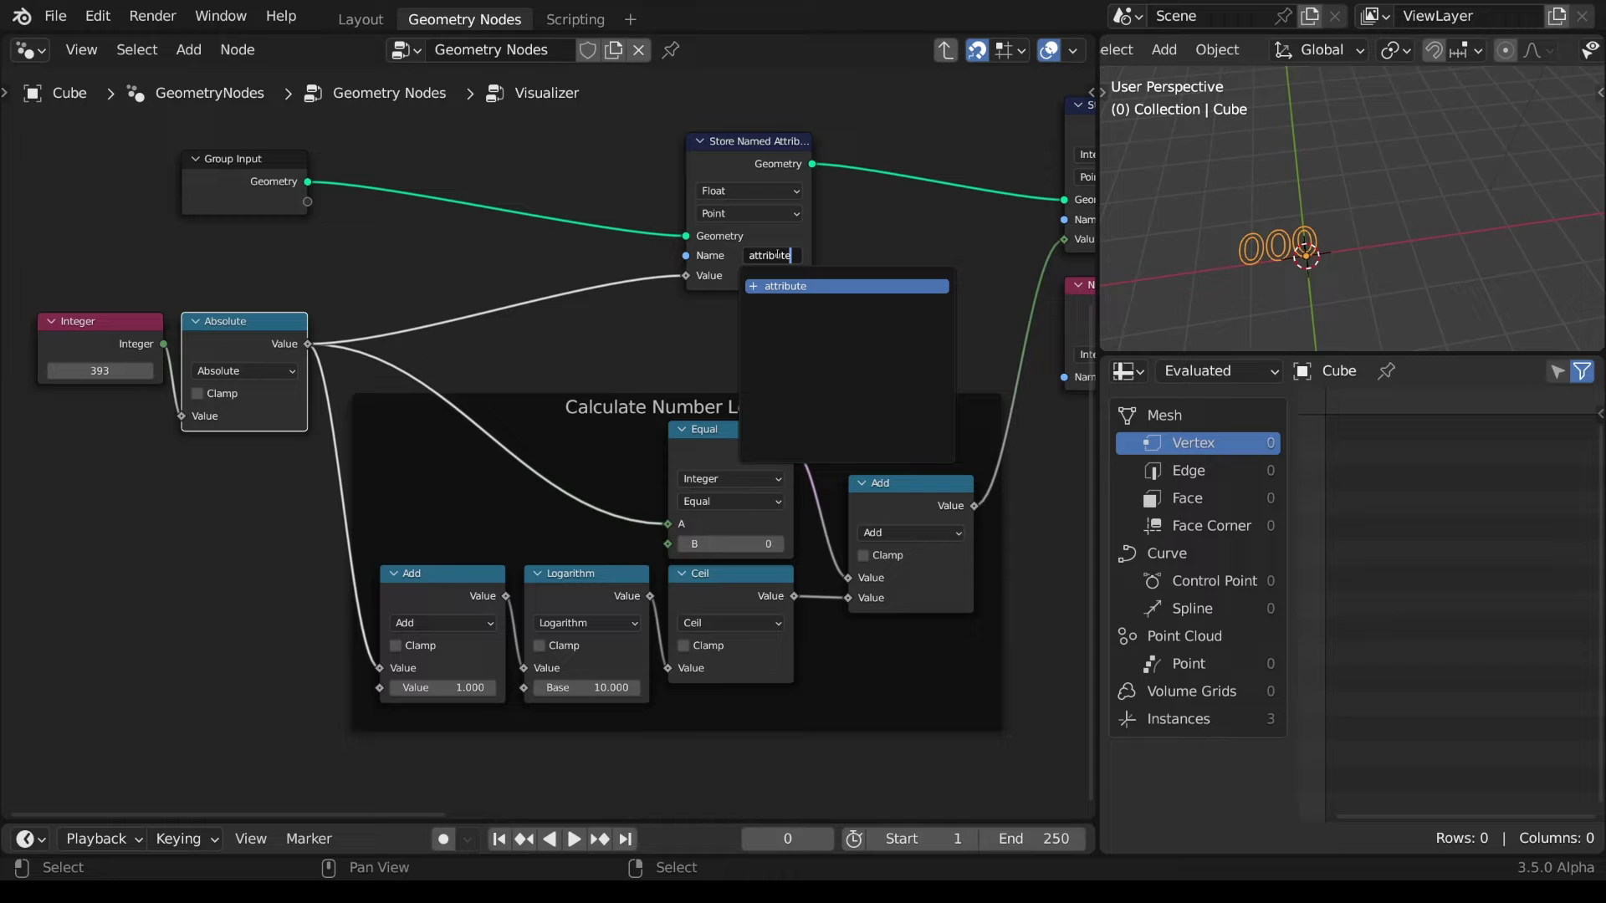
key(Return)
scroll(849, 289, down, 2)
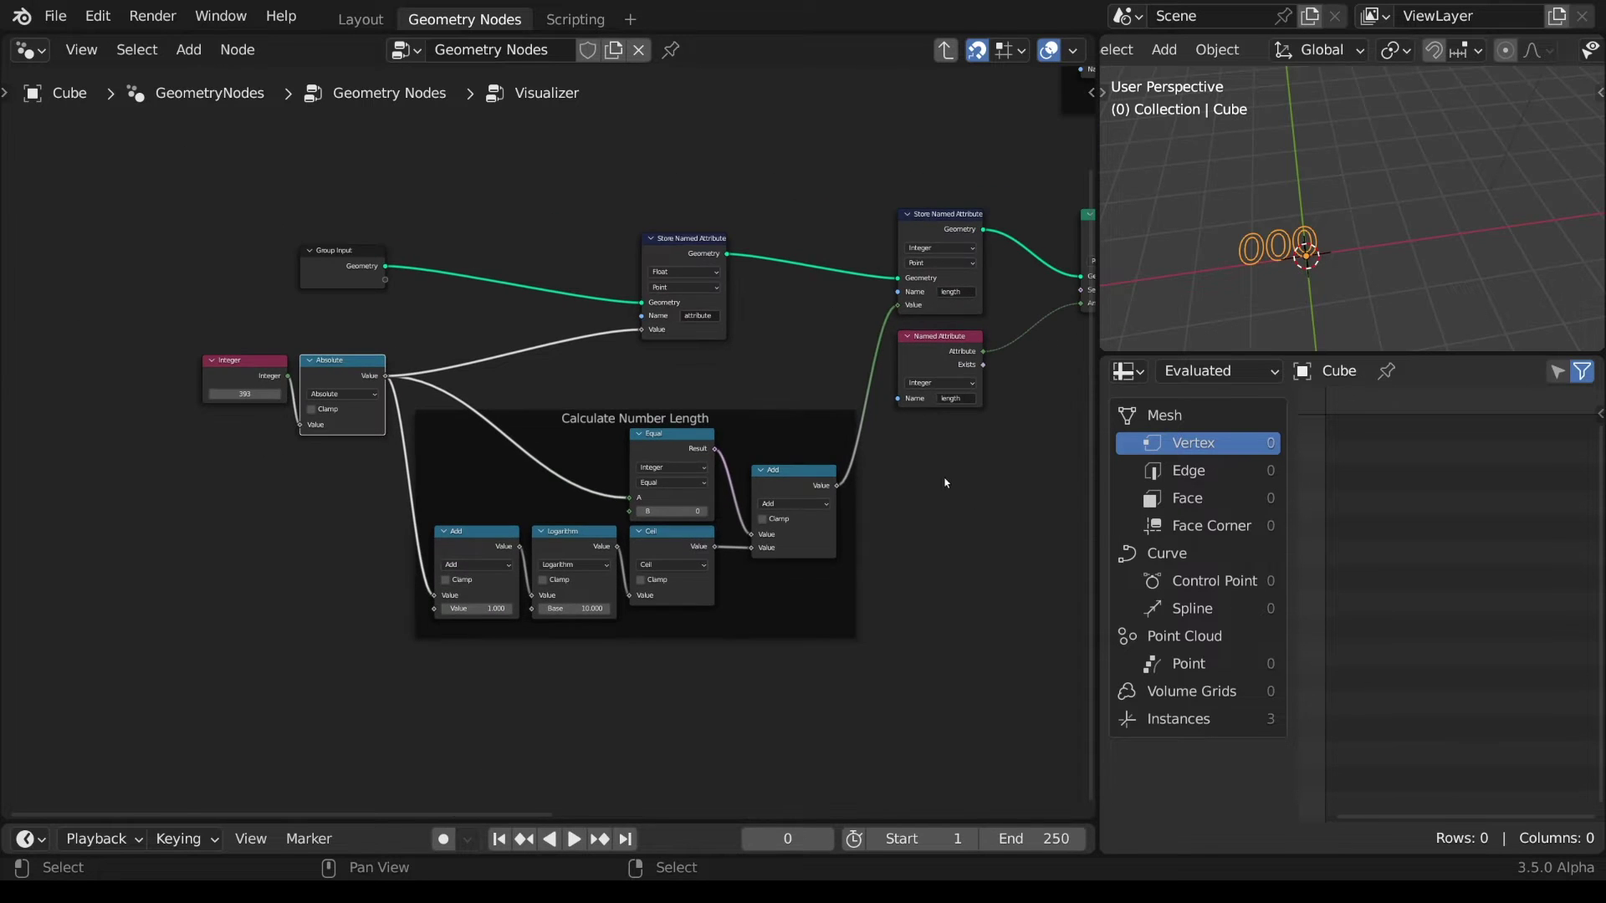
- Add a Float Named Attribute node reading "attribute" below the String to Curves and Set Position nodes
middle_drag(943, 477, 56, 526)
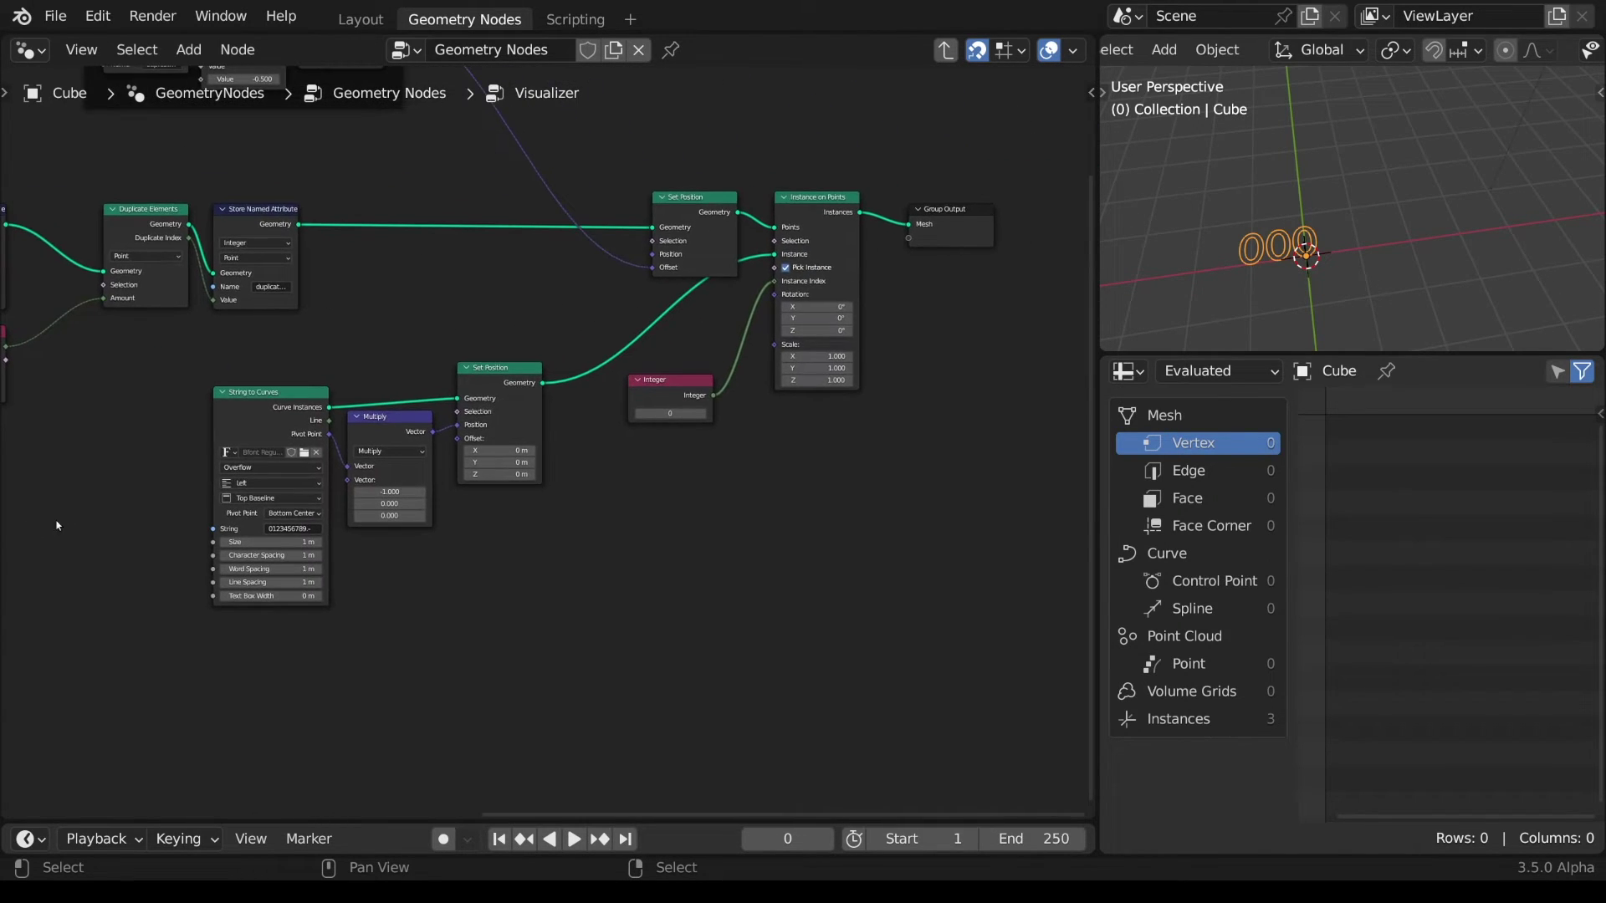
scroll(872, 491, up, 2)
drag(680, 410, 757, 411)
key(ctrl+z)
key(shift+a)
mouse_move(446, 482)
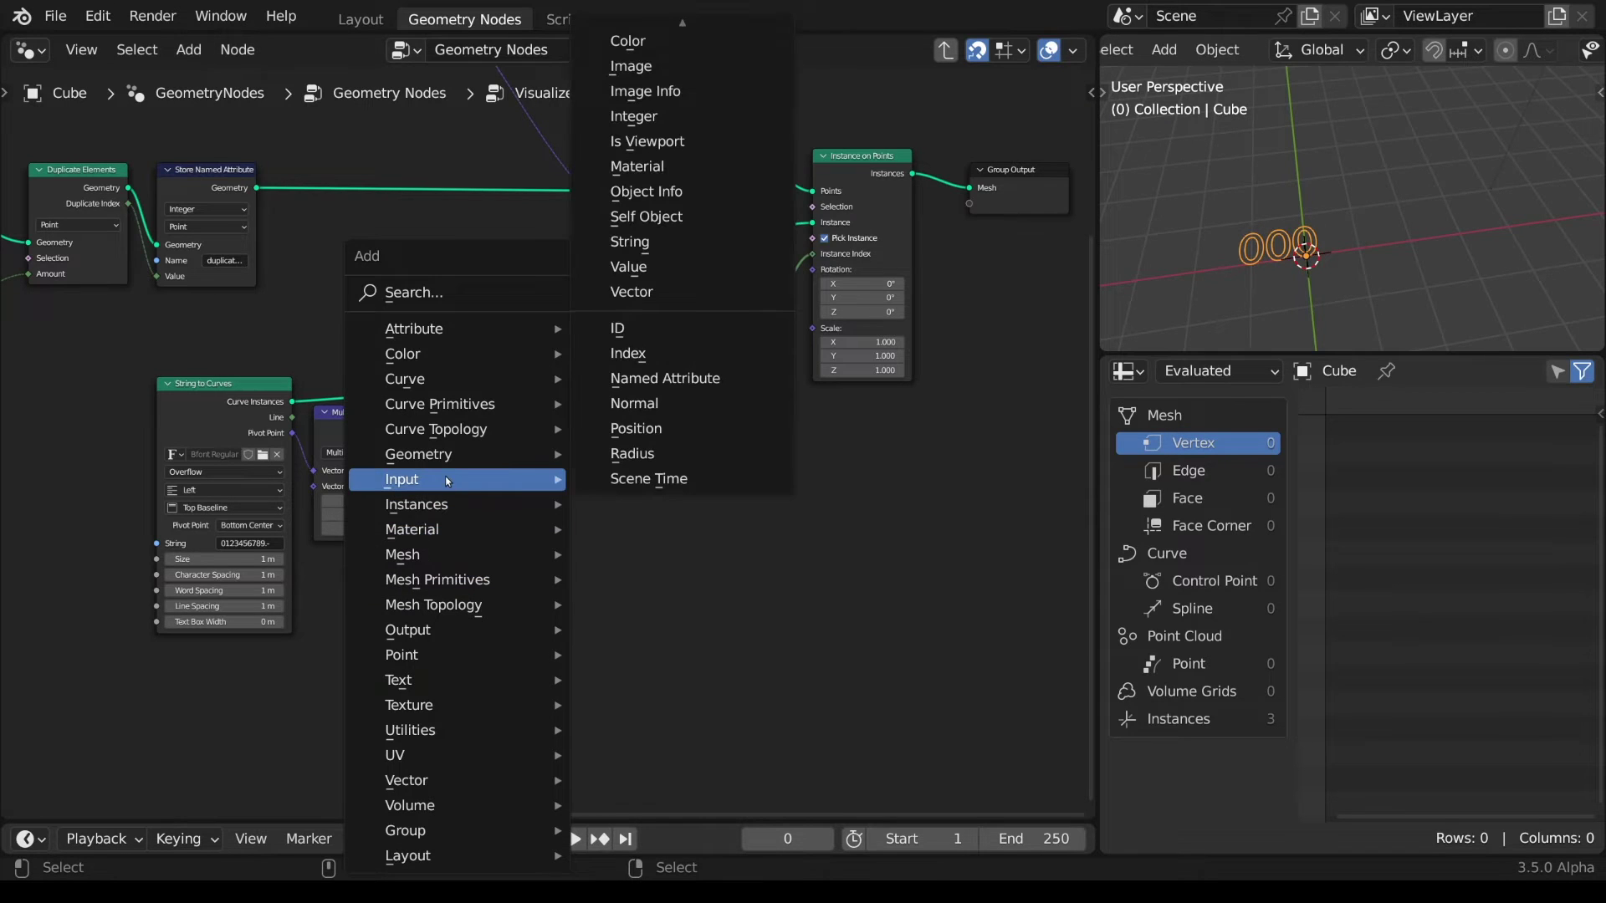
click(665, 378)
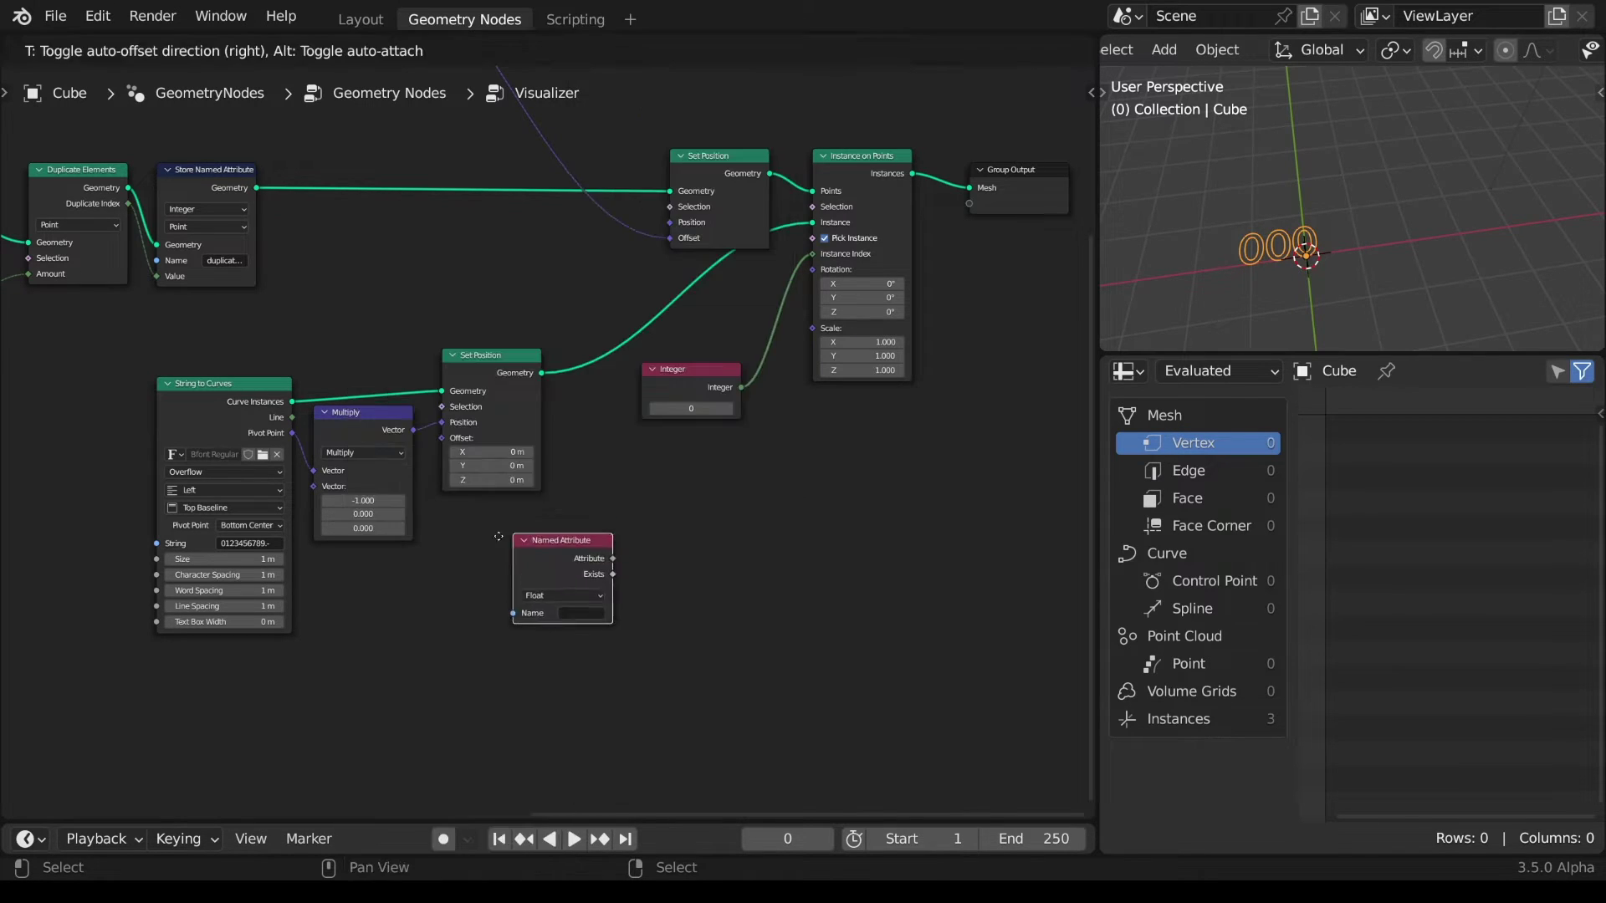
click(511, 663)
click(511, 657)
text(attribu)
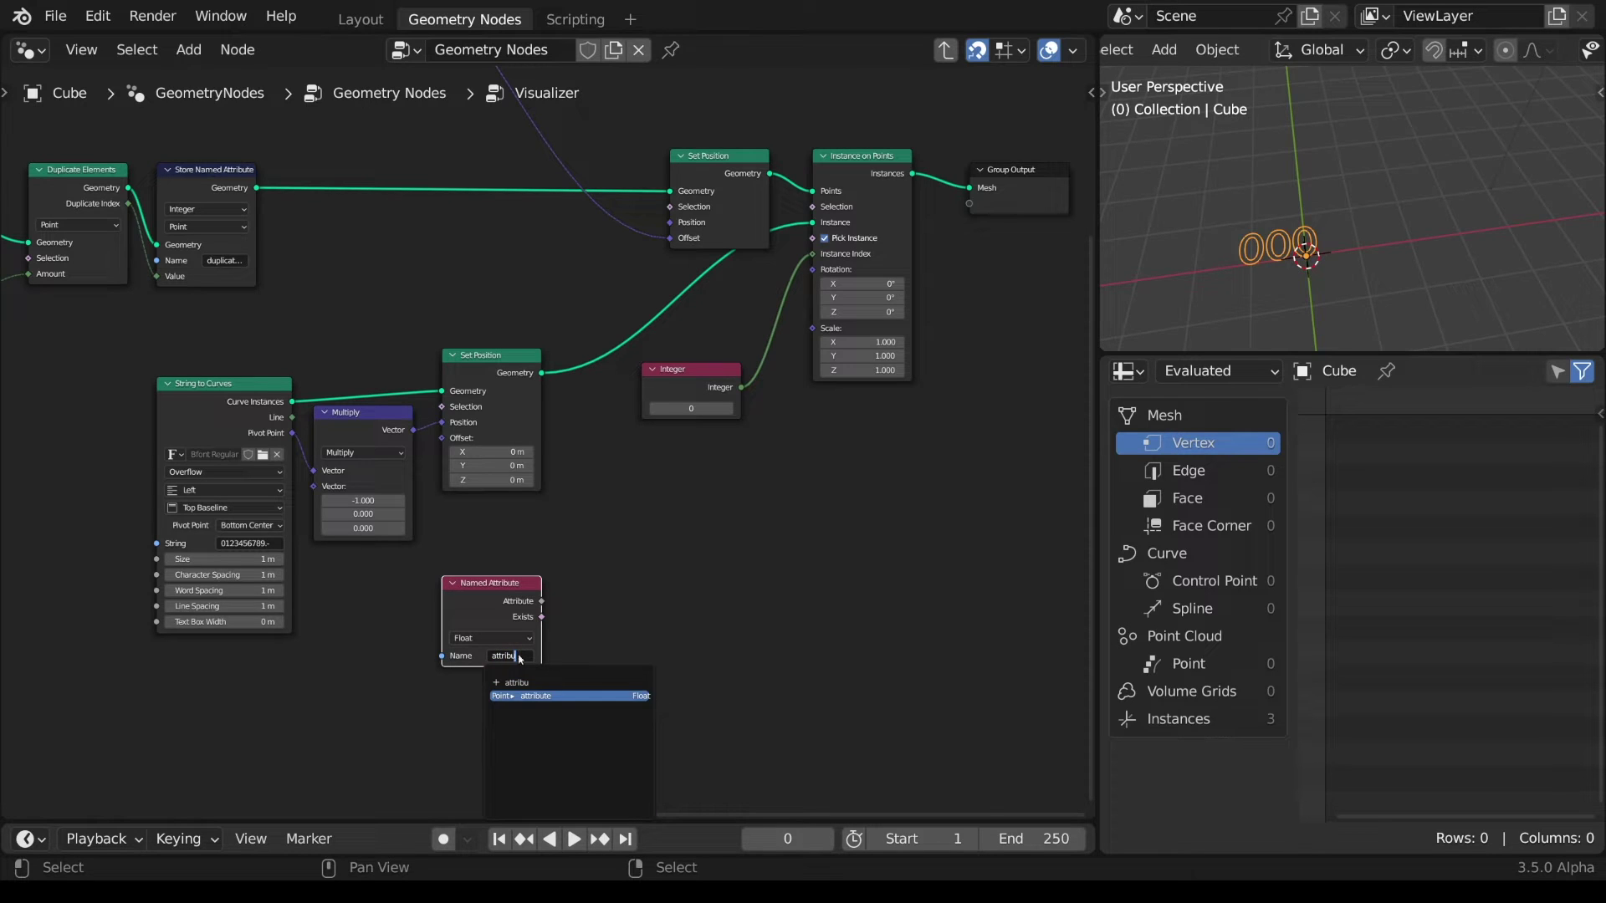
key(Return)
- Duplicate the Named Attribute node below itself, change its type to Integer and make it read "duplicate index"
key(shift+d)
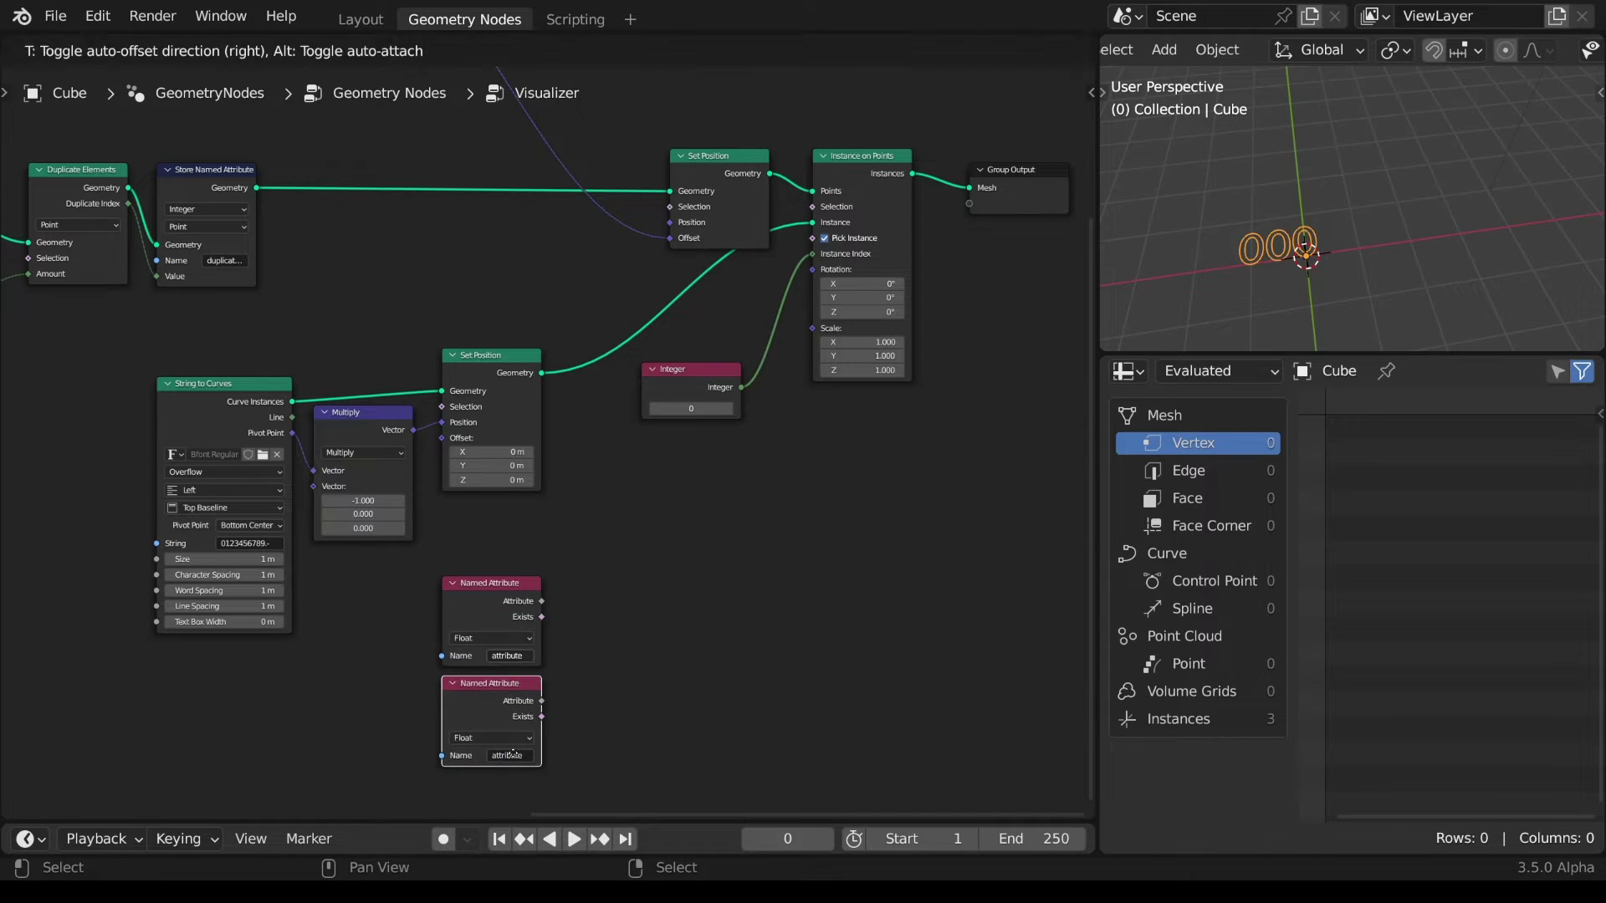
click(512, 755)
click(512, 739)
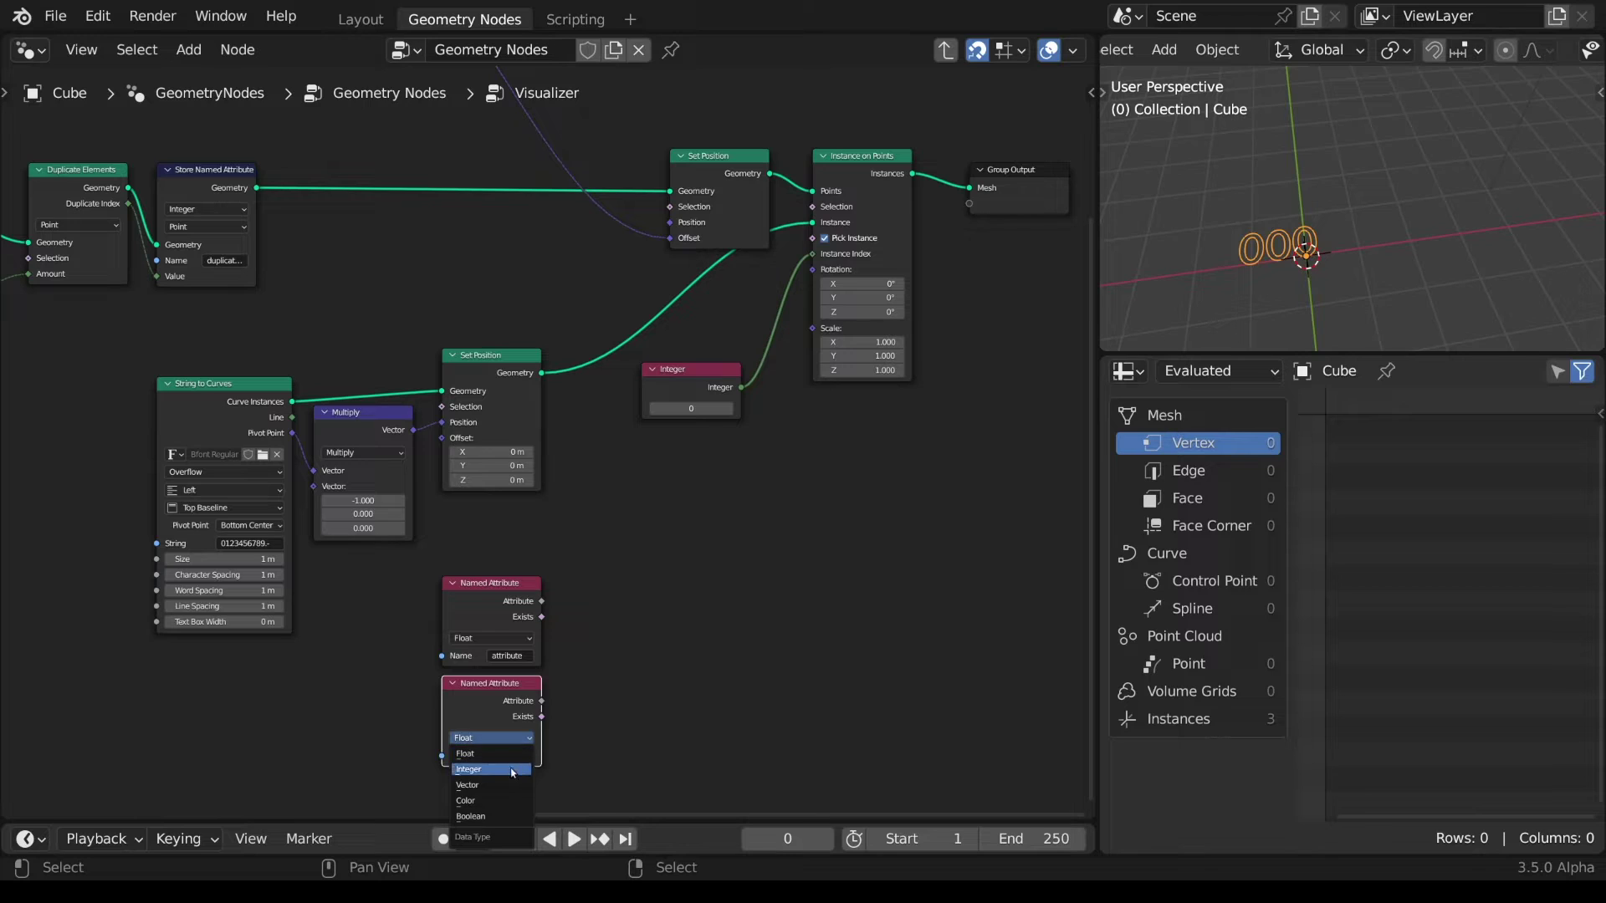
click(512, 769)
click(520, 756)
text(du)
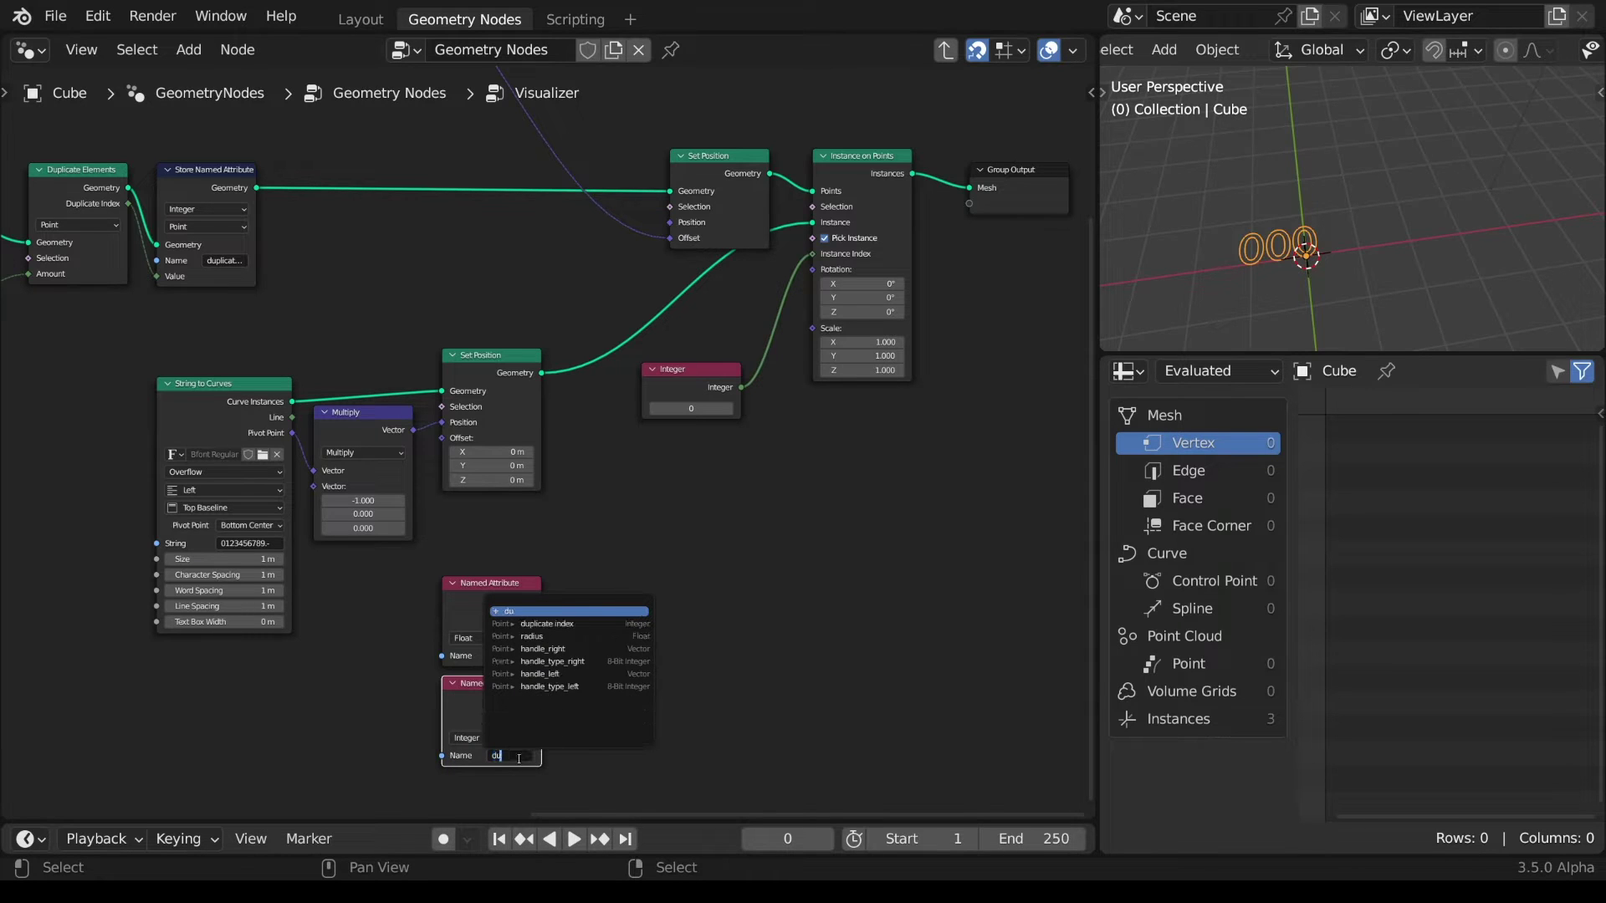
text(plicate)
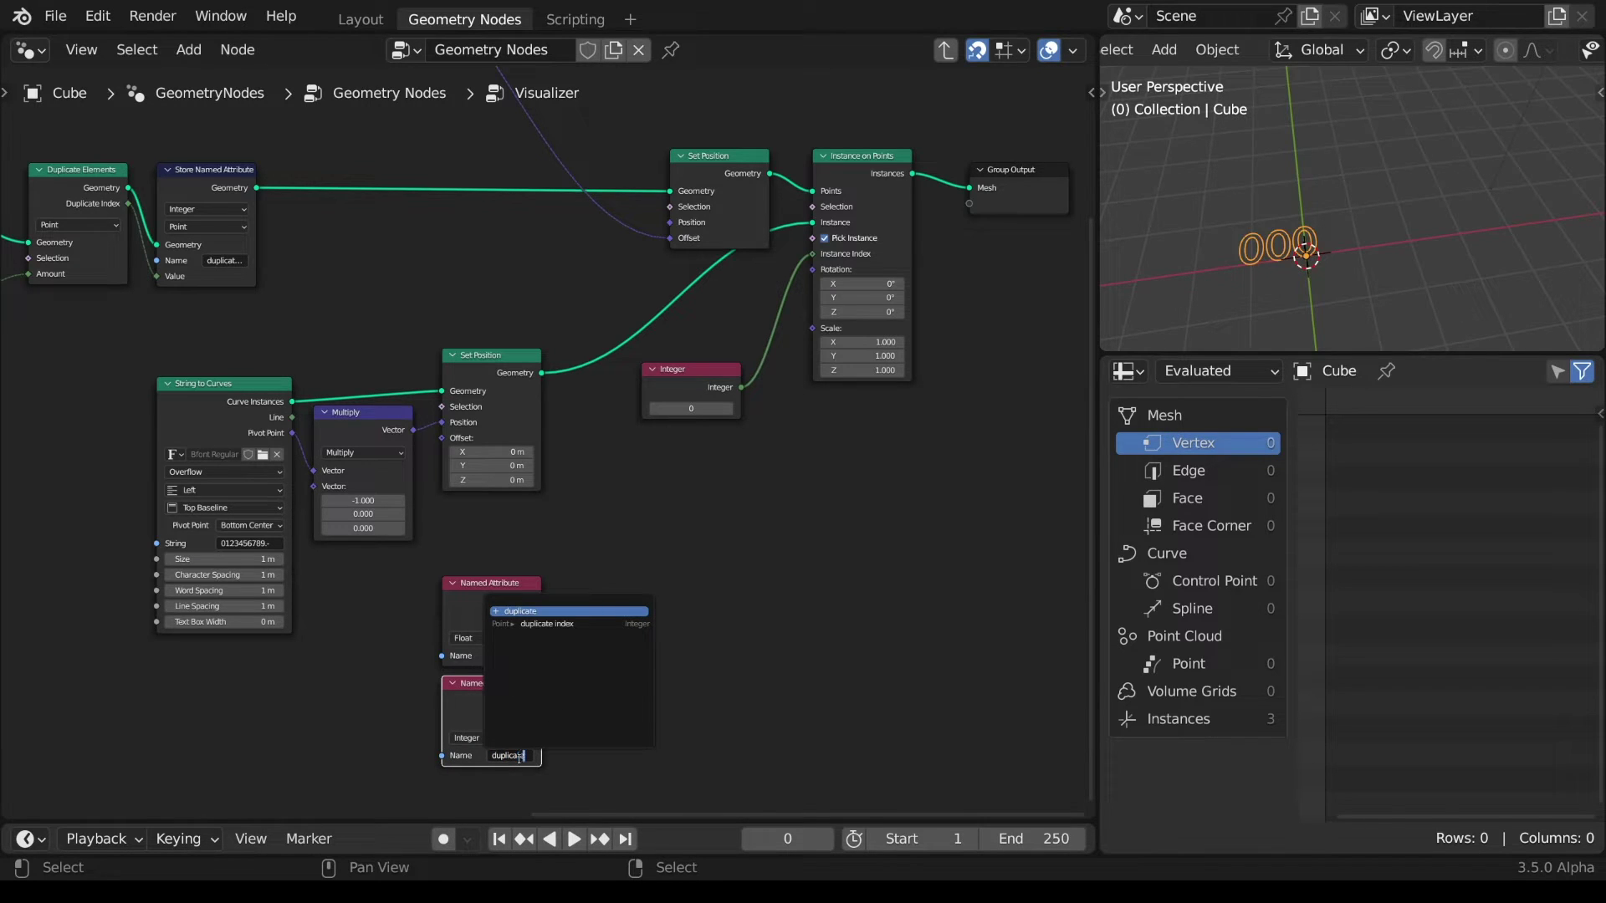
key(Down)
key(Return)
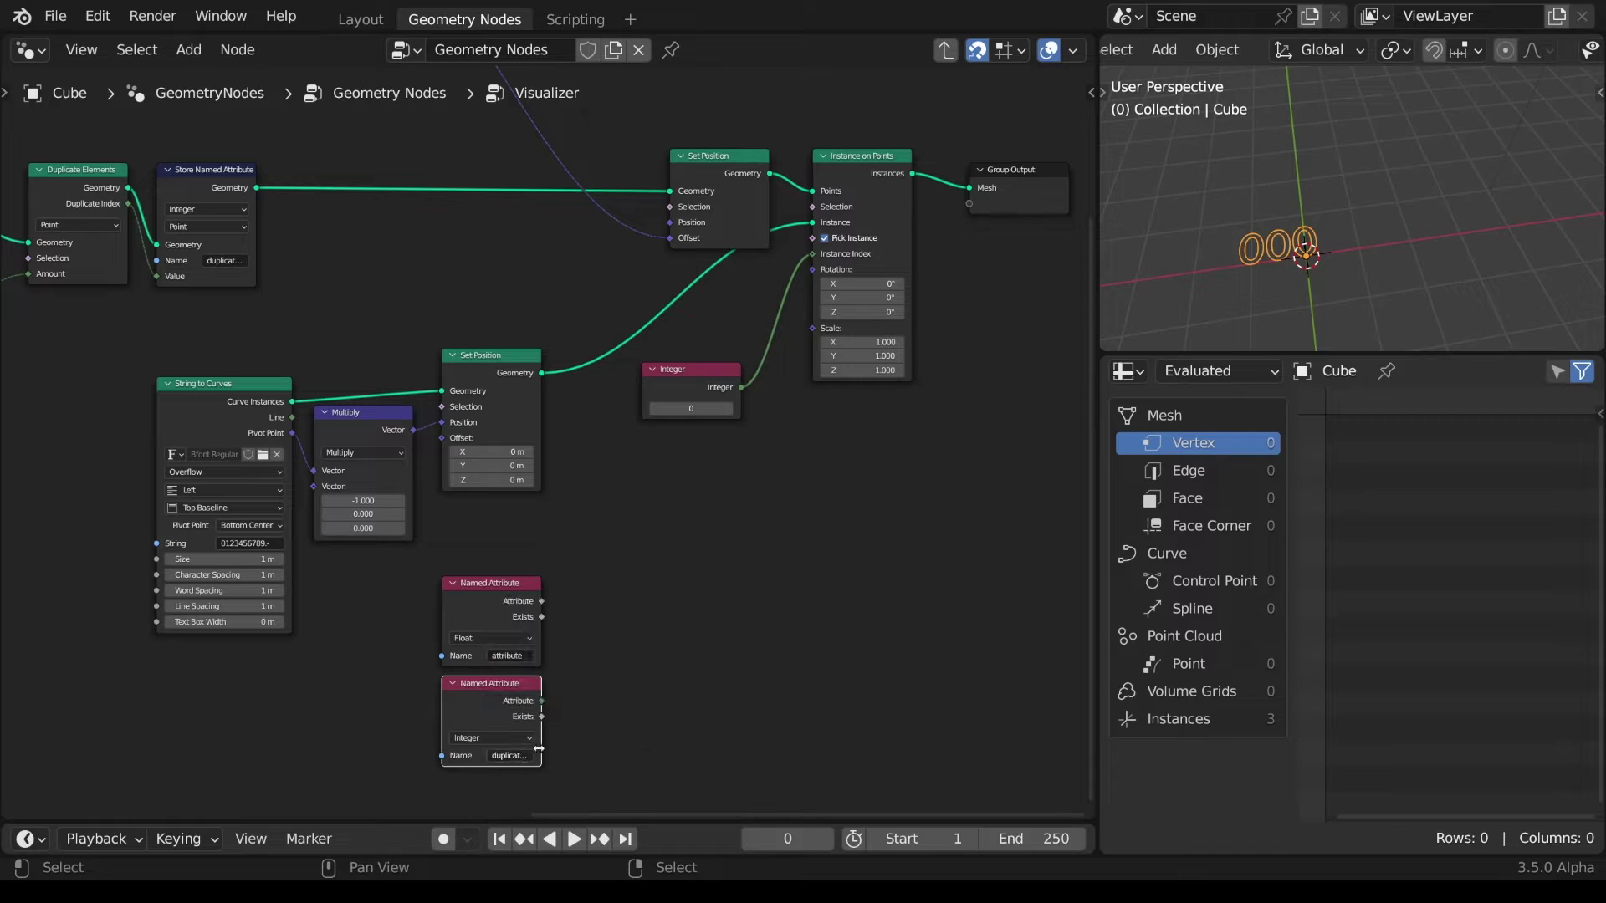
- Feed the "attribute" Named Attribute node into a new Divide math node
drag(541, 602, 699, 601)
text(divide)
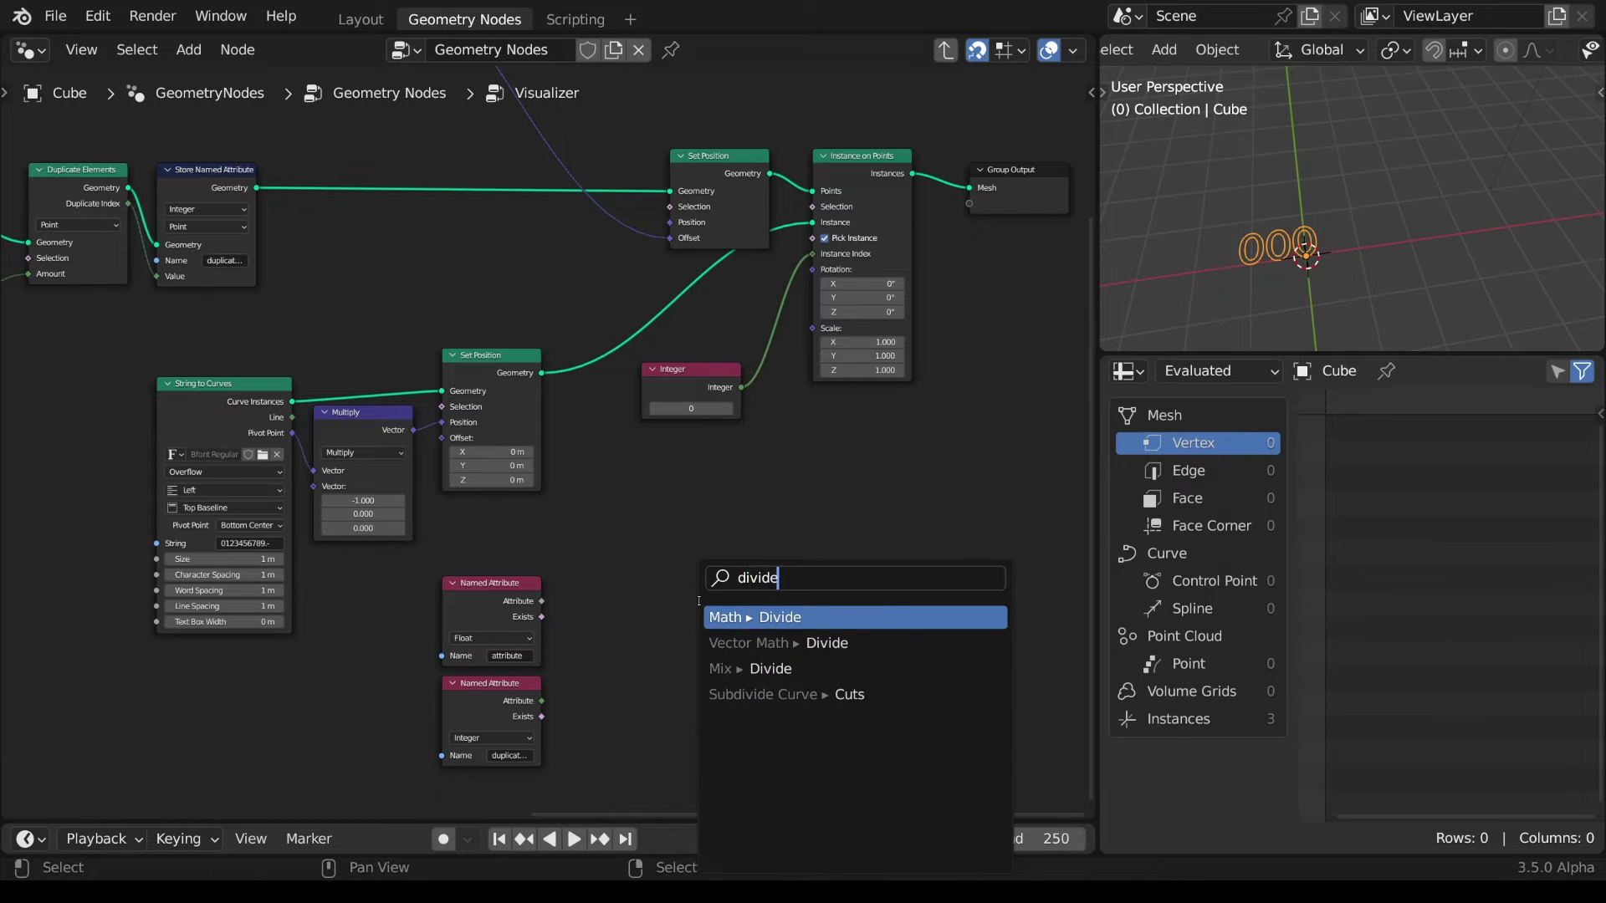
key(Return)
- Drive Divide's second value with a new Power node of base 10, using the duplicate index as its exponent
drag(698, 673, 658, 692)
text(power)
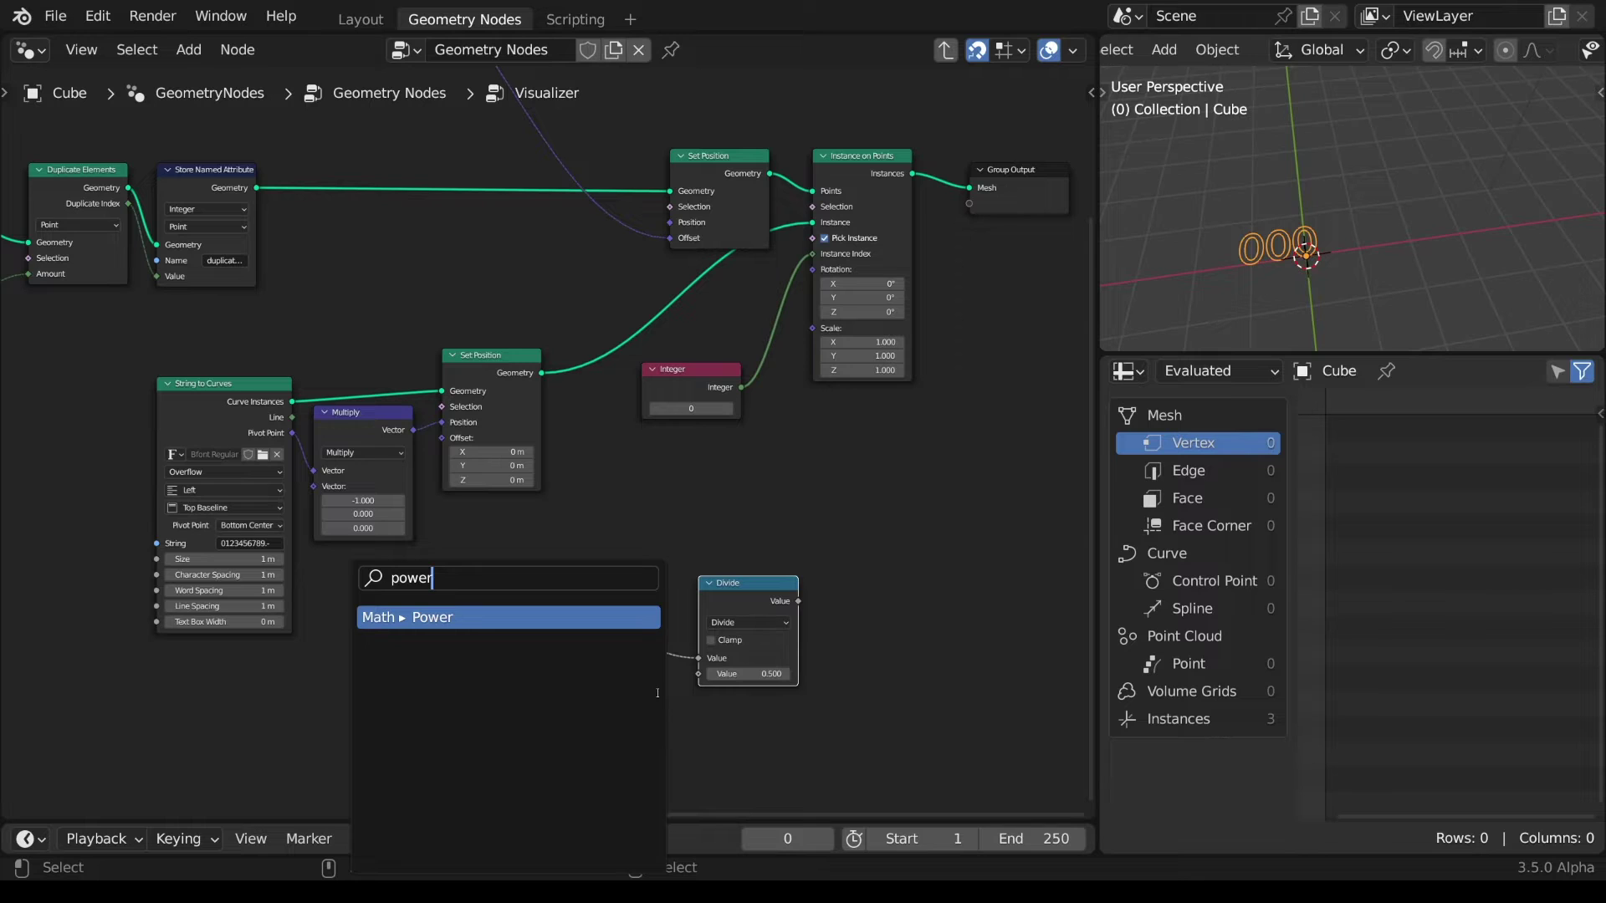
key(Return)
click(642, 759)
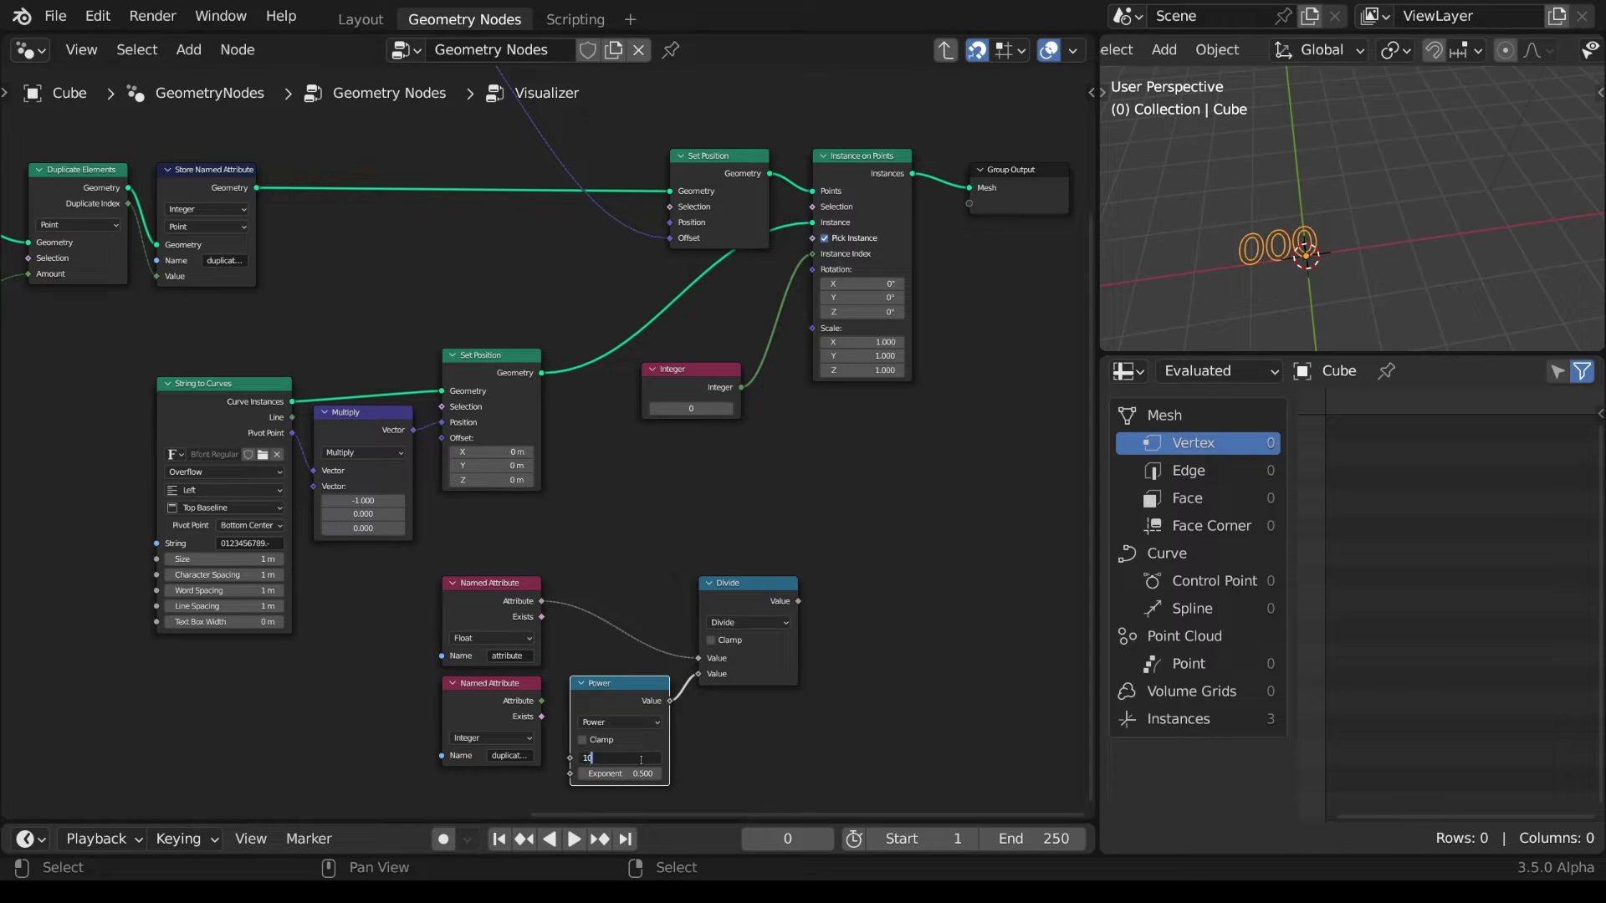
text(10)
key(Return)
mouse_move(541, 701)
mouse_down()
mouse_move(569, 778)
mouse_move(569, 701)
mouse_up()
- Add a Modulo math node after Divide and set its second value to 10
drag(799, 528, 847, 529)
text(modulo)
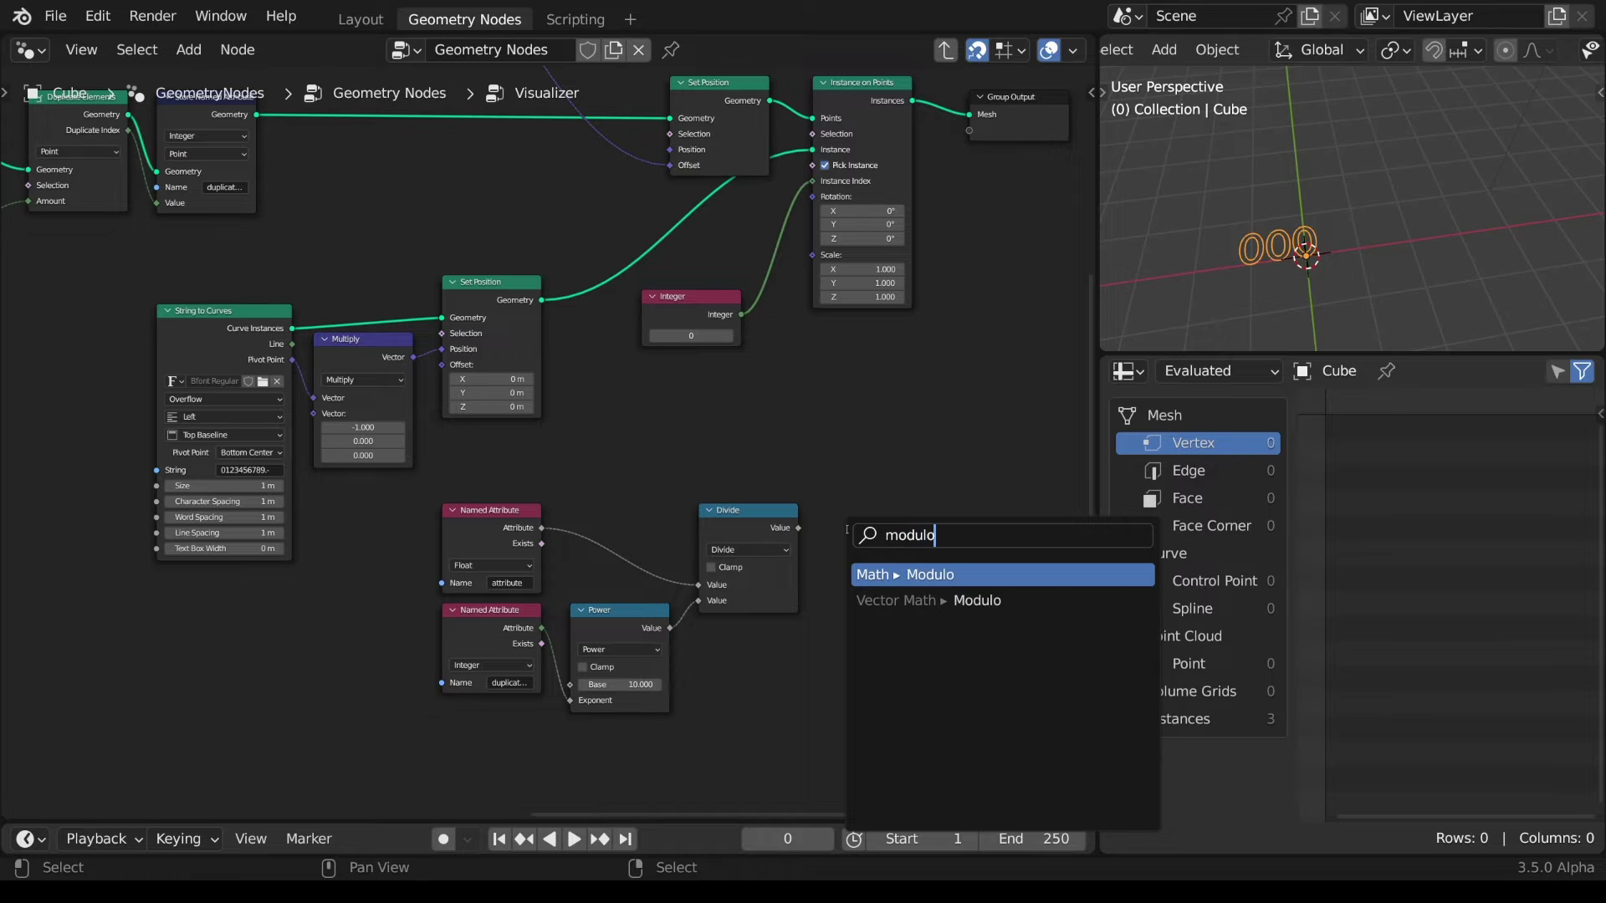
key(Return)
click(895, 603)
text(10)
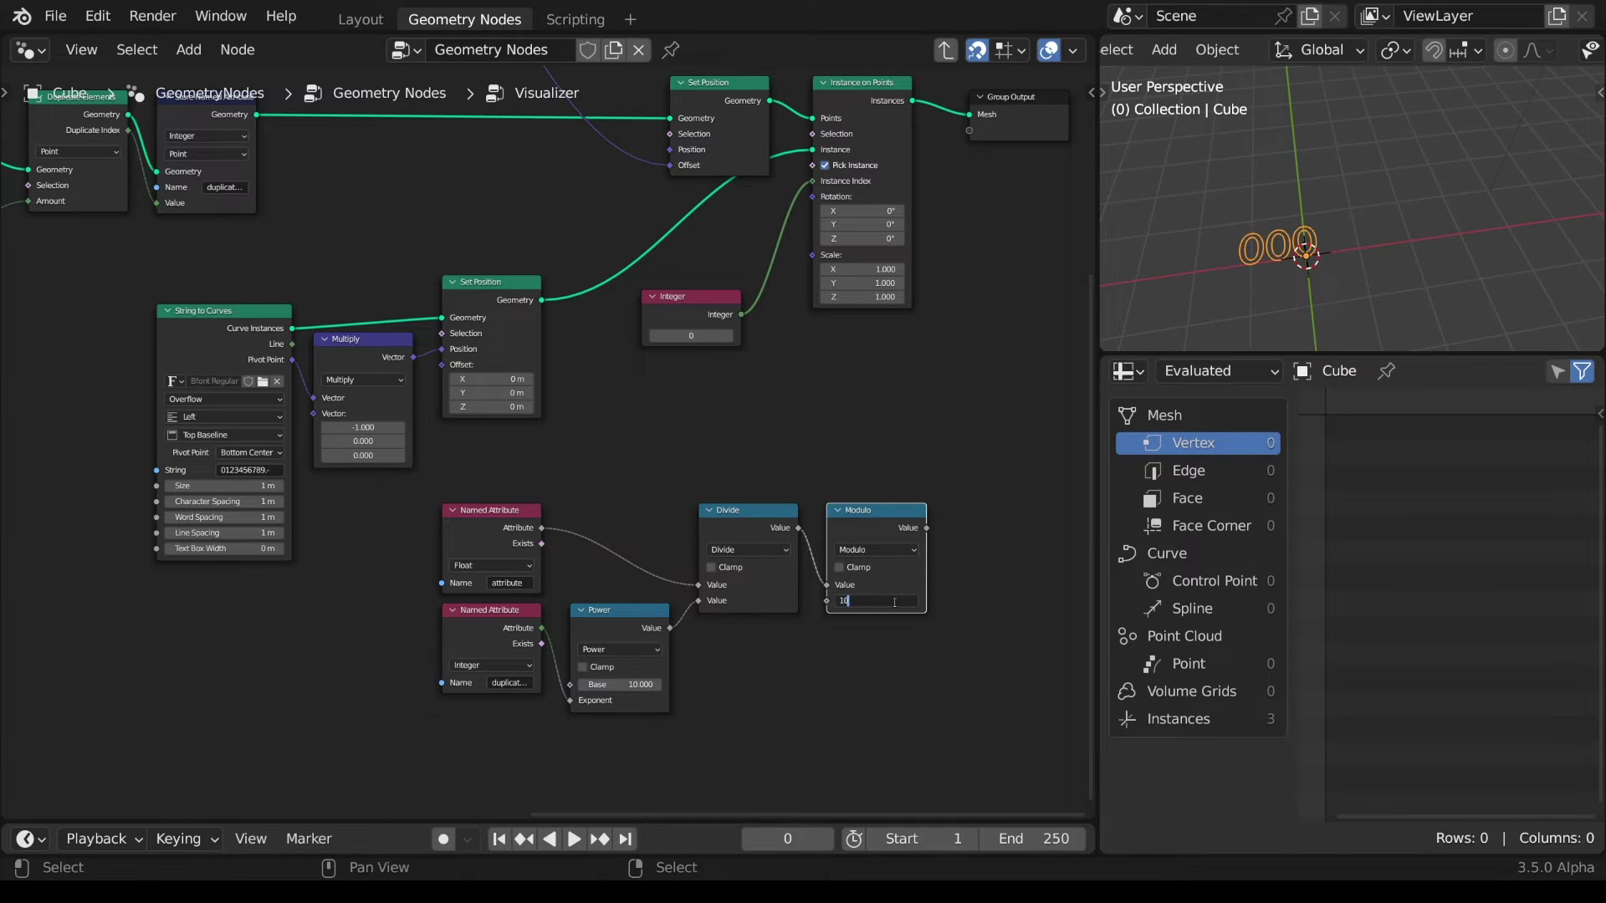
key(Return)
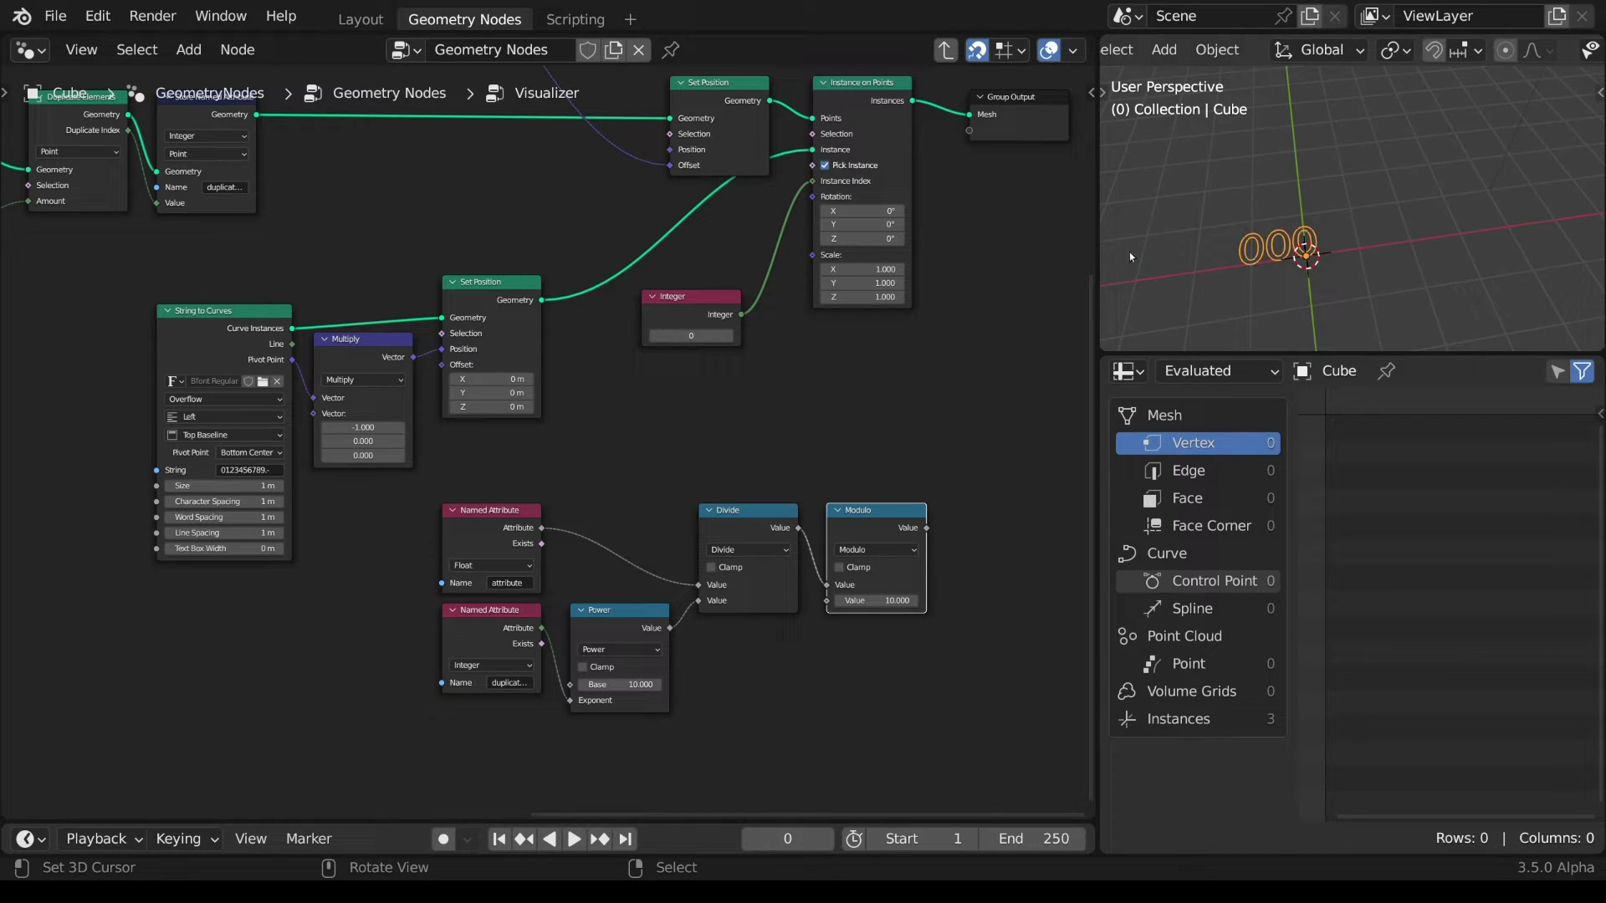
- Connect Modulo's result to Instance on Points' Instance Index and delete the unused Integer node
scroll(541, 443, up, 1)
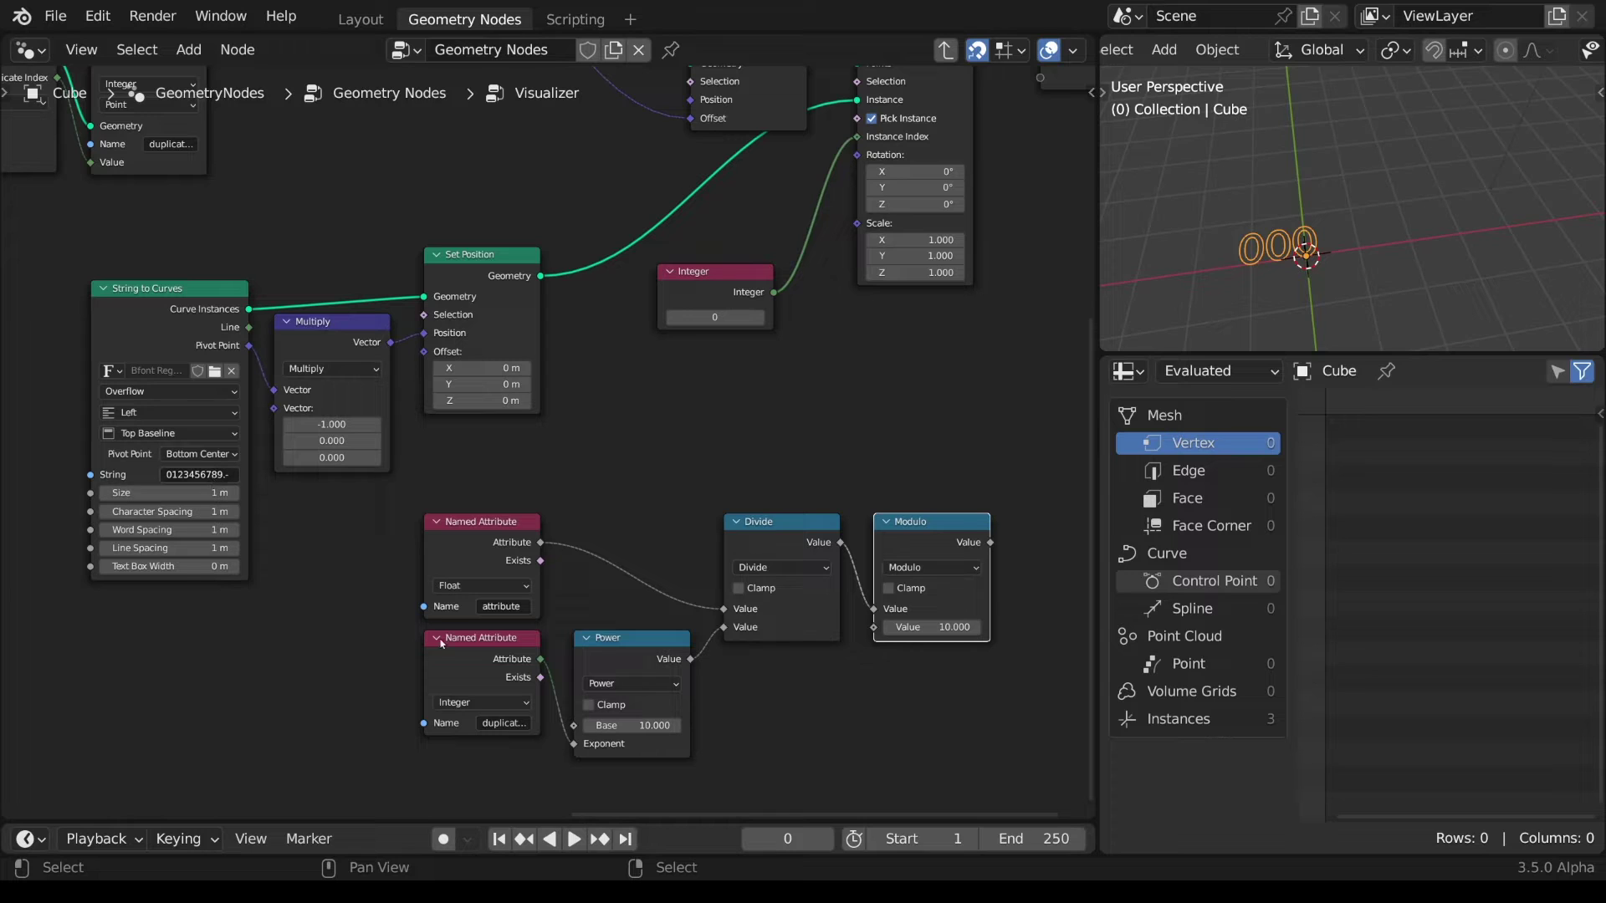
drag(949, 523, 860, 138)
click(734, 272)
key(x)
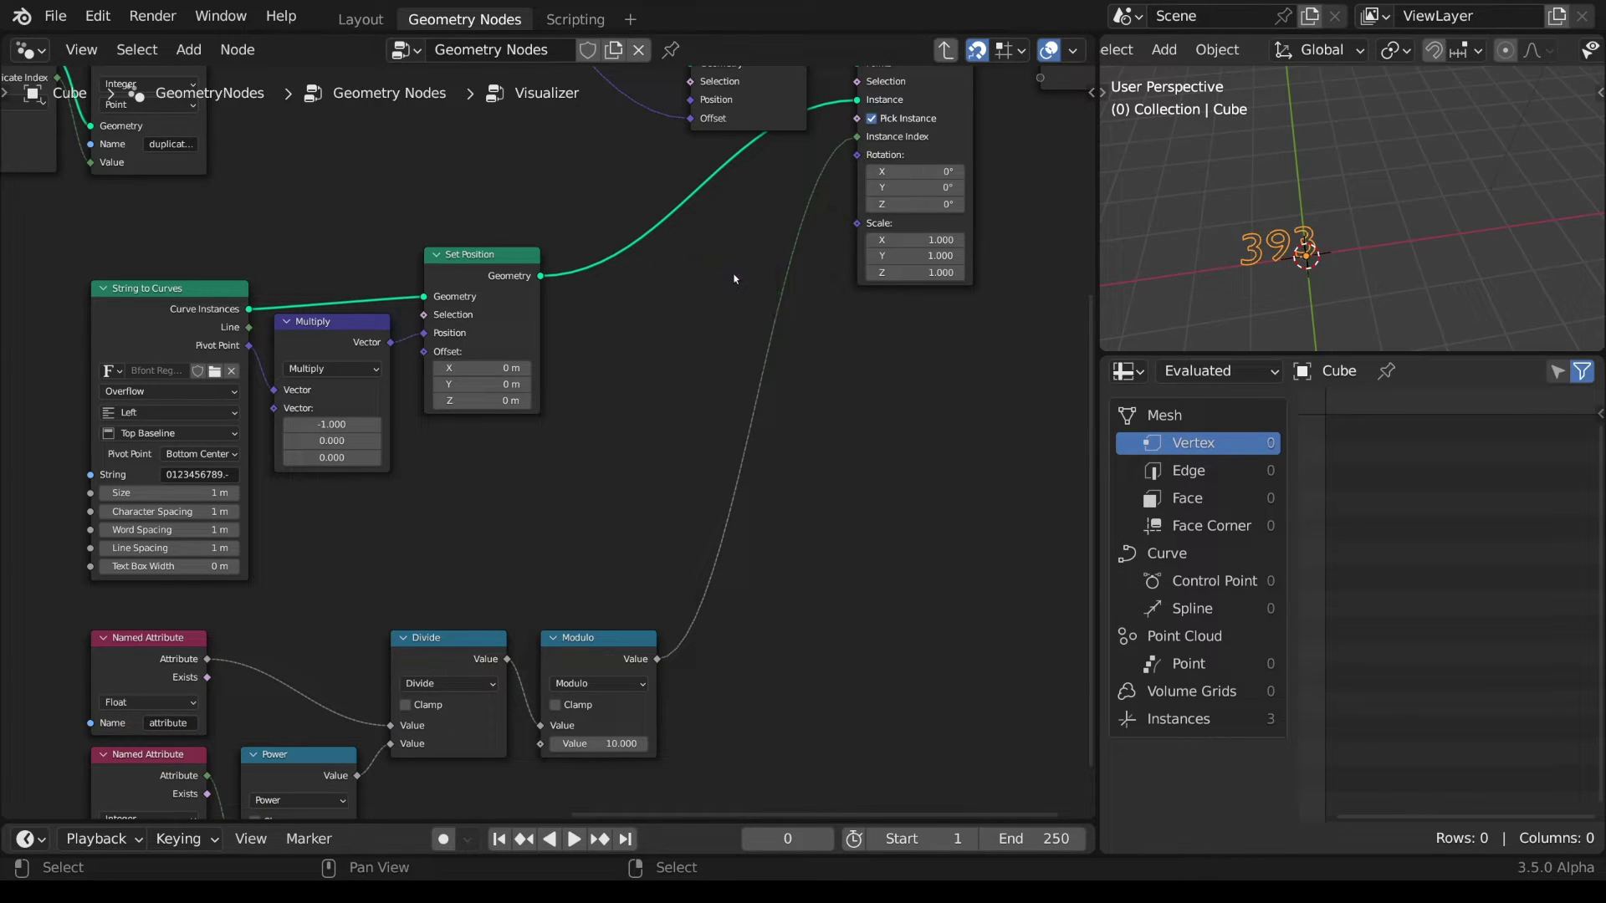
- Group the two Named Attribute, Power, Divide and Modulo nodes in a frame labelled "Visualize Digits"
scroll(626, 472, down, 3)
middle_drag(625, 472, 841, 386)
drag(477, 469, 899, 629)
key(ctrl+j)
key(F2)
text(Visua)
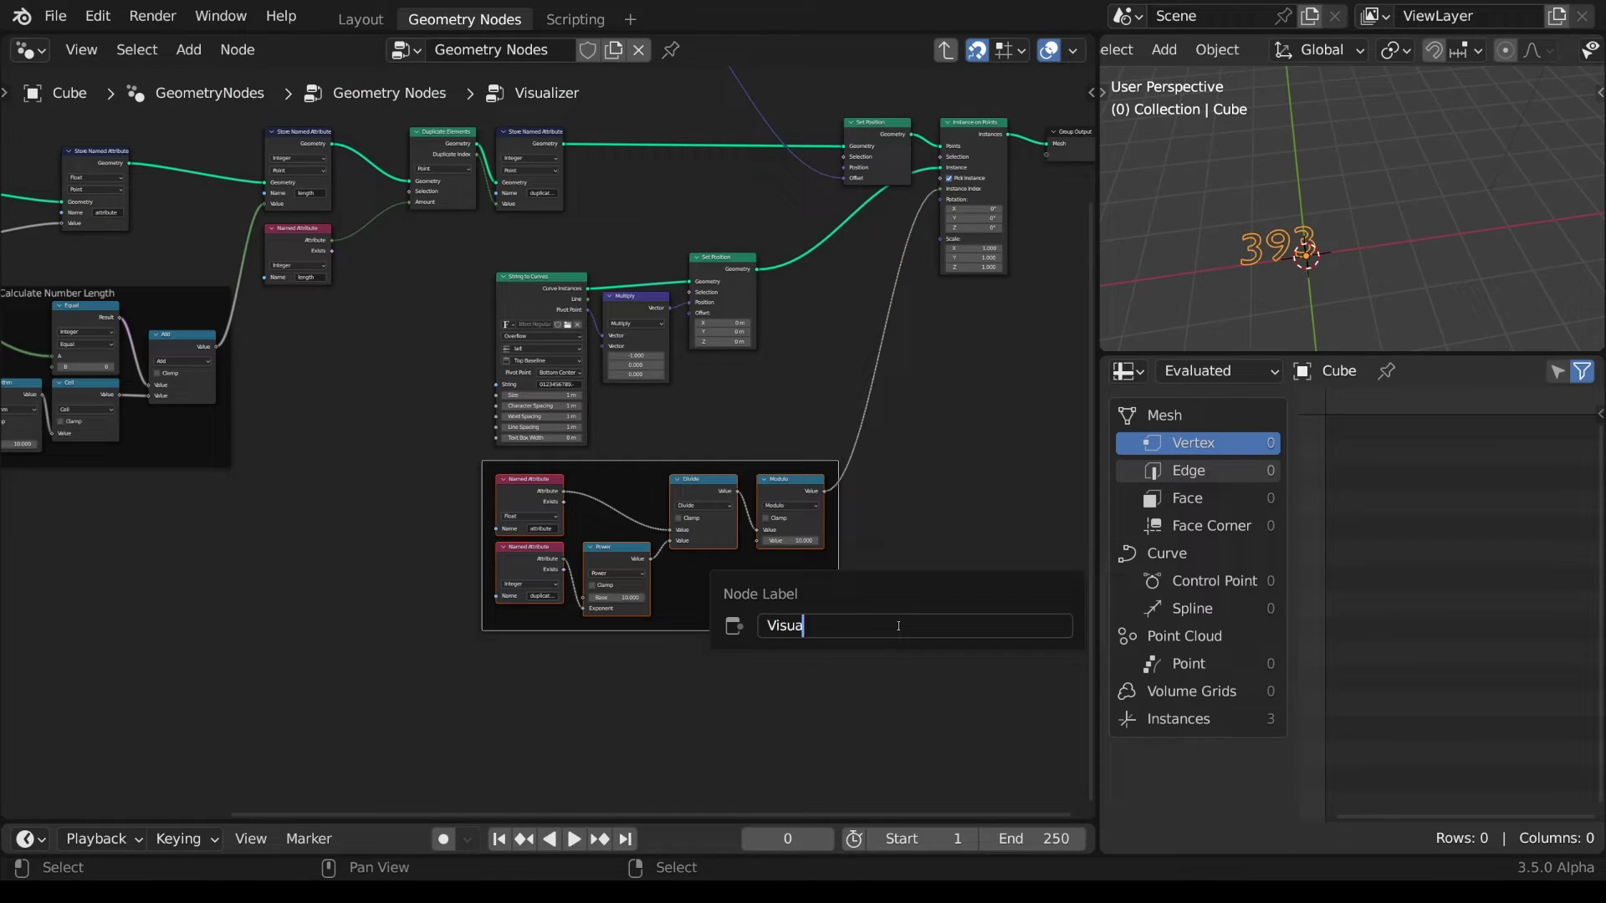
text(lize Digits)
key(Return)
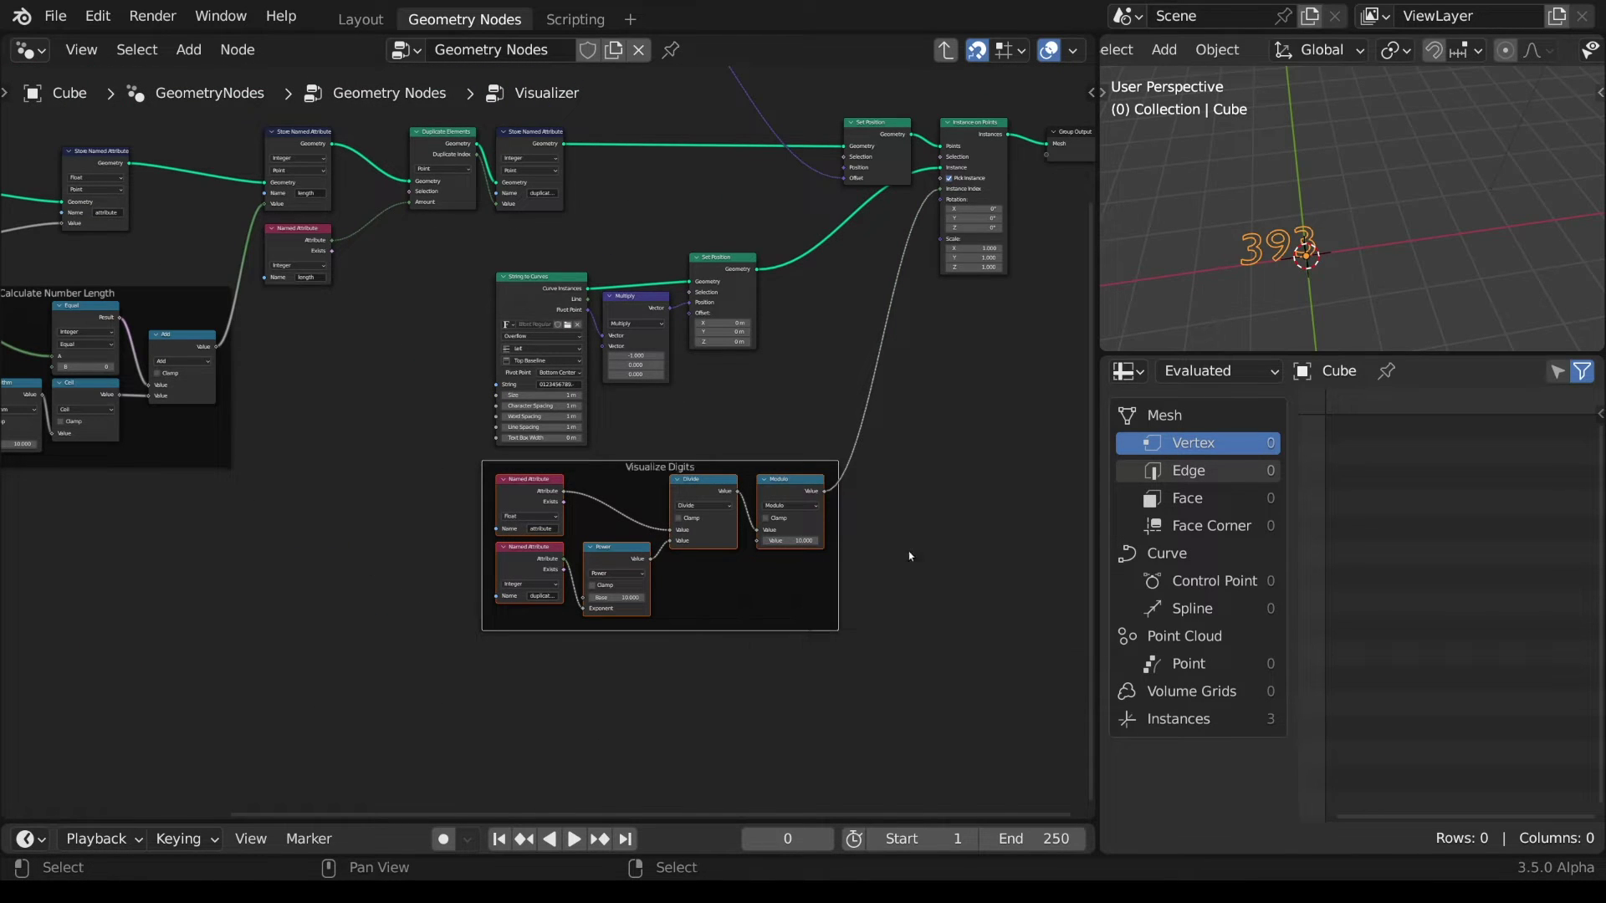
- Test the digit display by setting the Integer node to 410, undoing that, and changing it to 387
shift+scroll(753, 545, down, 4)
ctrl+scroll(555, 390, left, 10)
scroll(555, 390, up, 3)
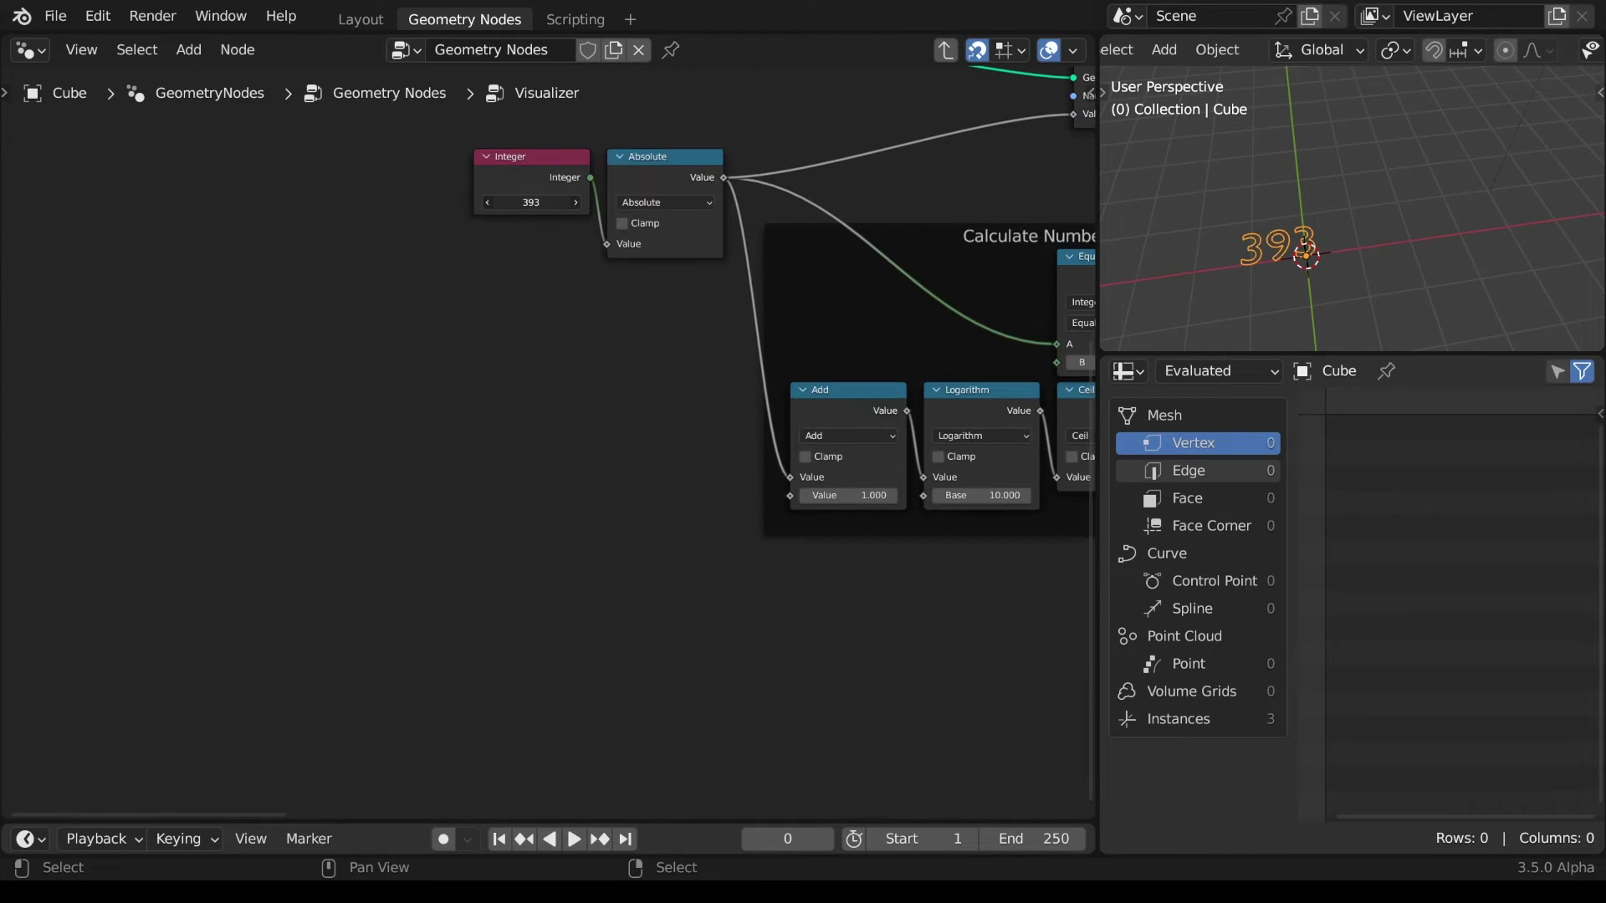
mouse_move(532, 203)
mouse_down()
mouse_move(627, 203)
mouse_move(560, 202)
mouse_up()
middle_drag(1252, 254, 1362, 326)
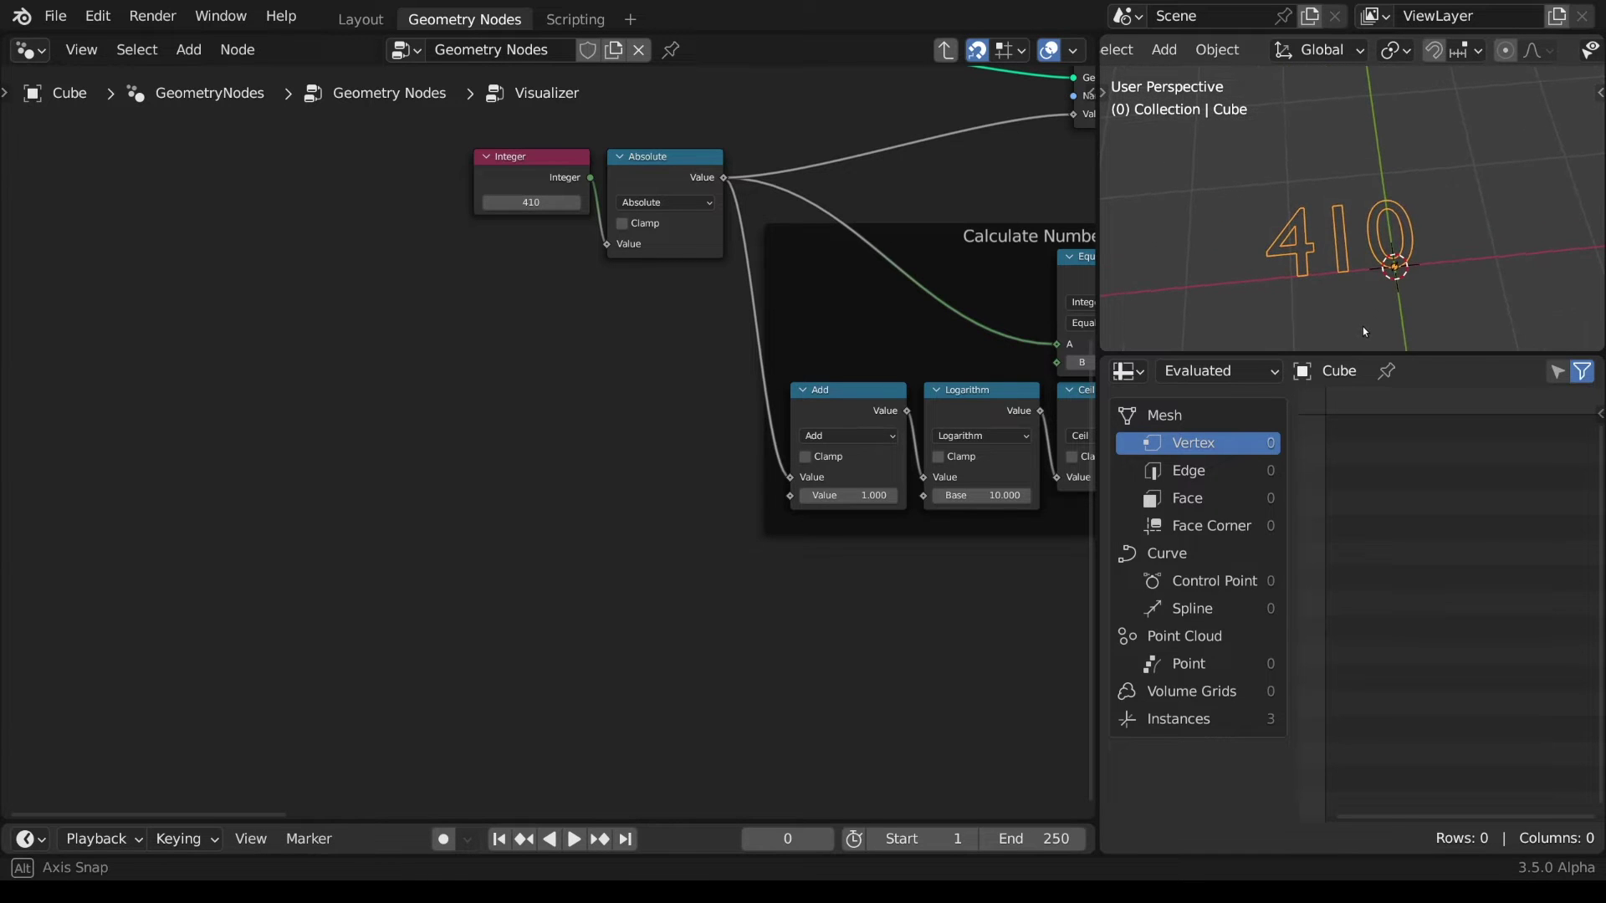
key(ctrl+z)
drag(531, 202, 479, 202)
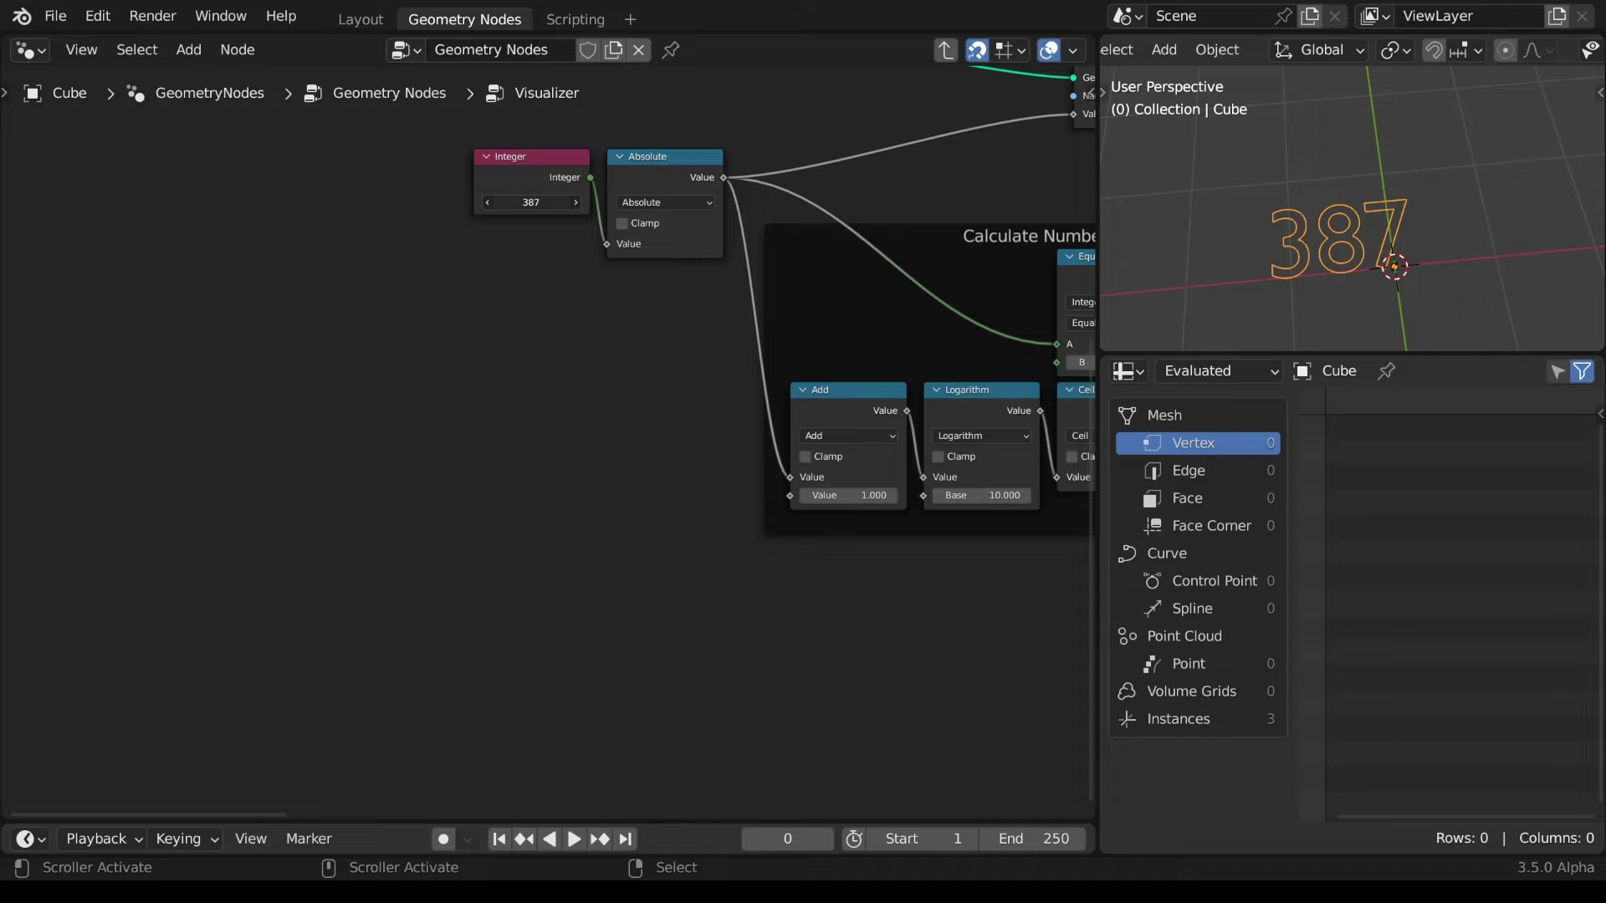
- Replace the Integer node with a Value node of 125.25 feeding Absolute
click(539, 155)
key(x)
drag(596, 241, 567, 230)
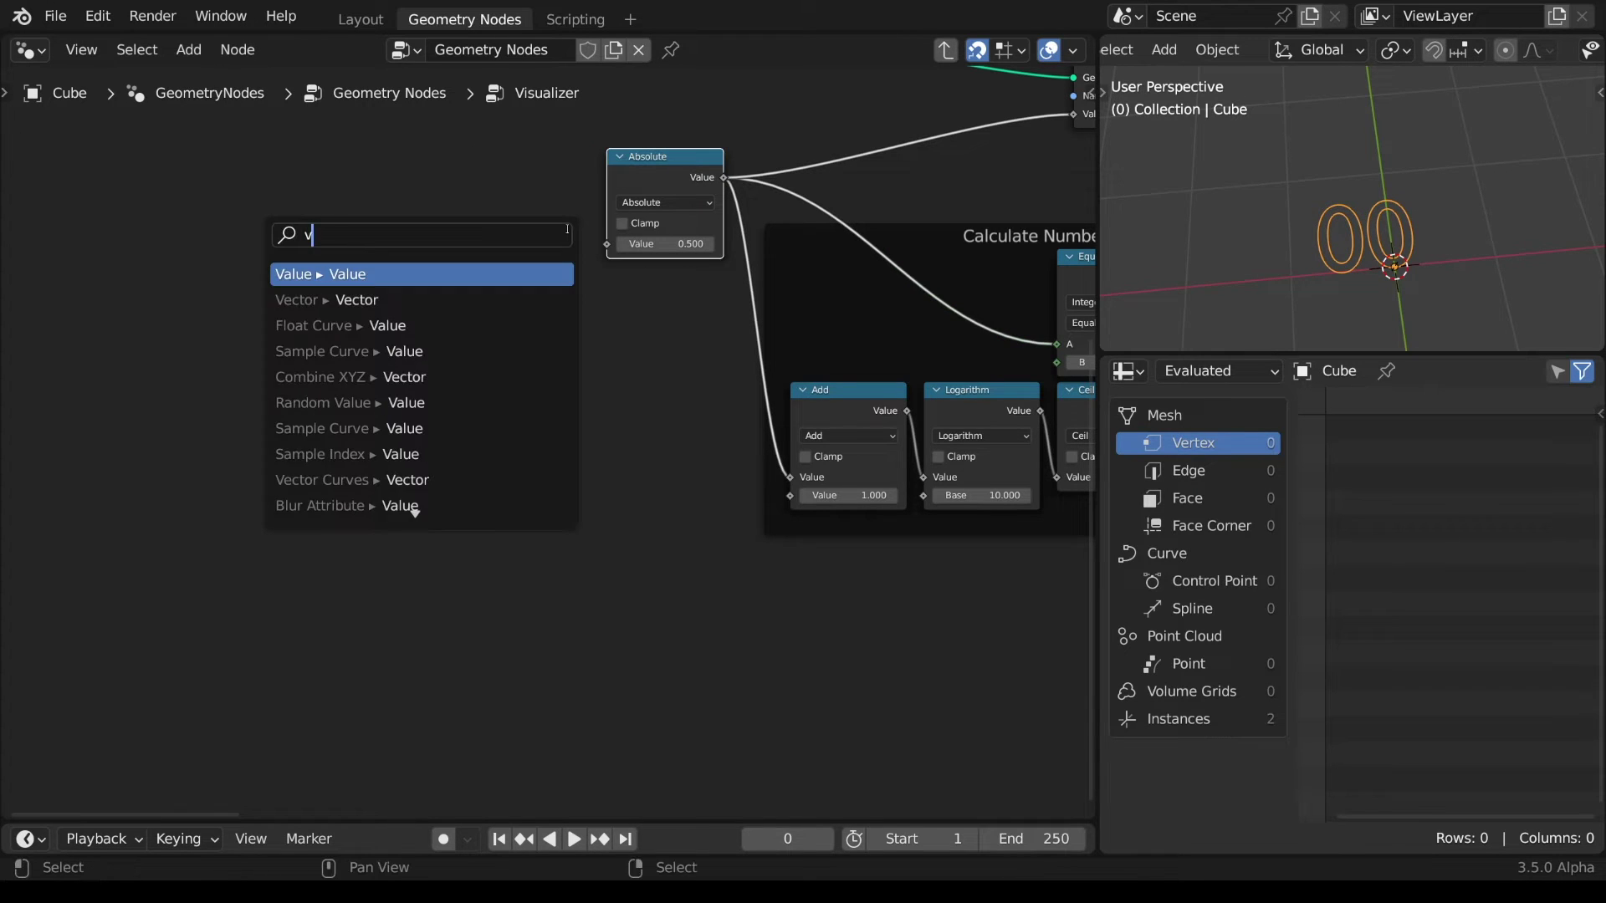
text(value)
key(Return)
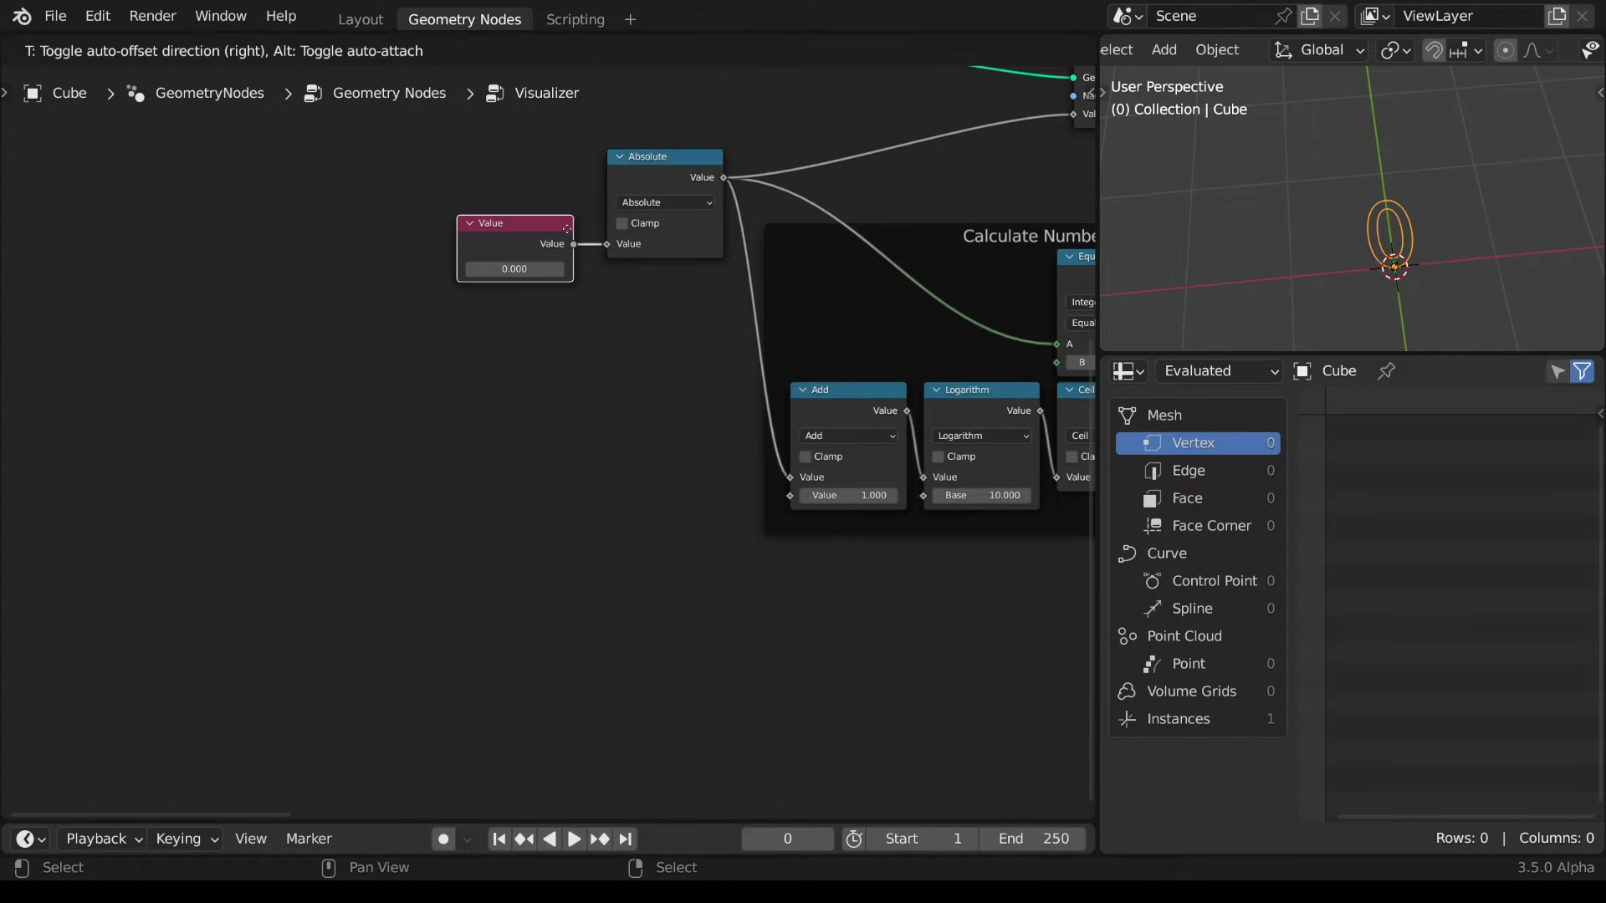
click(567, 231)
click(552, 266)
text(125.25)
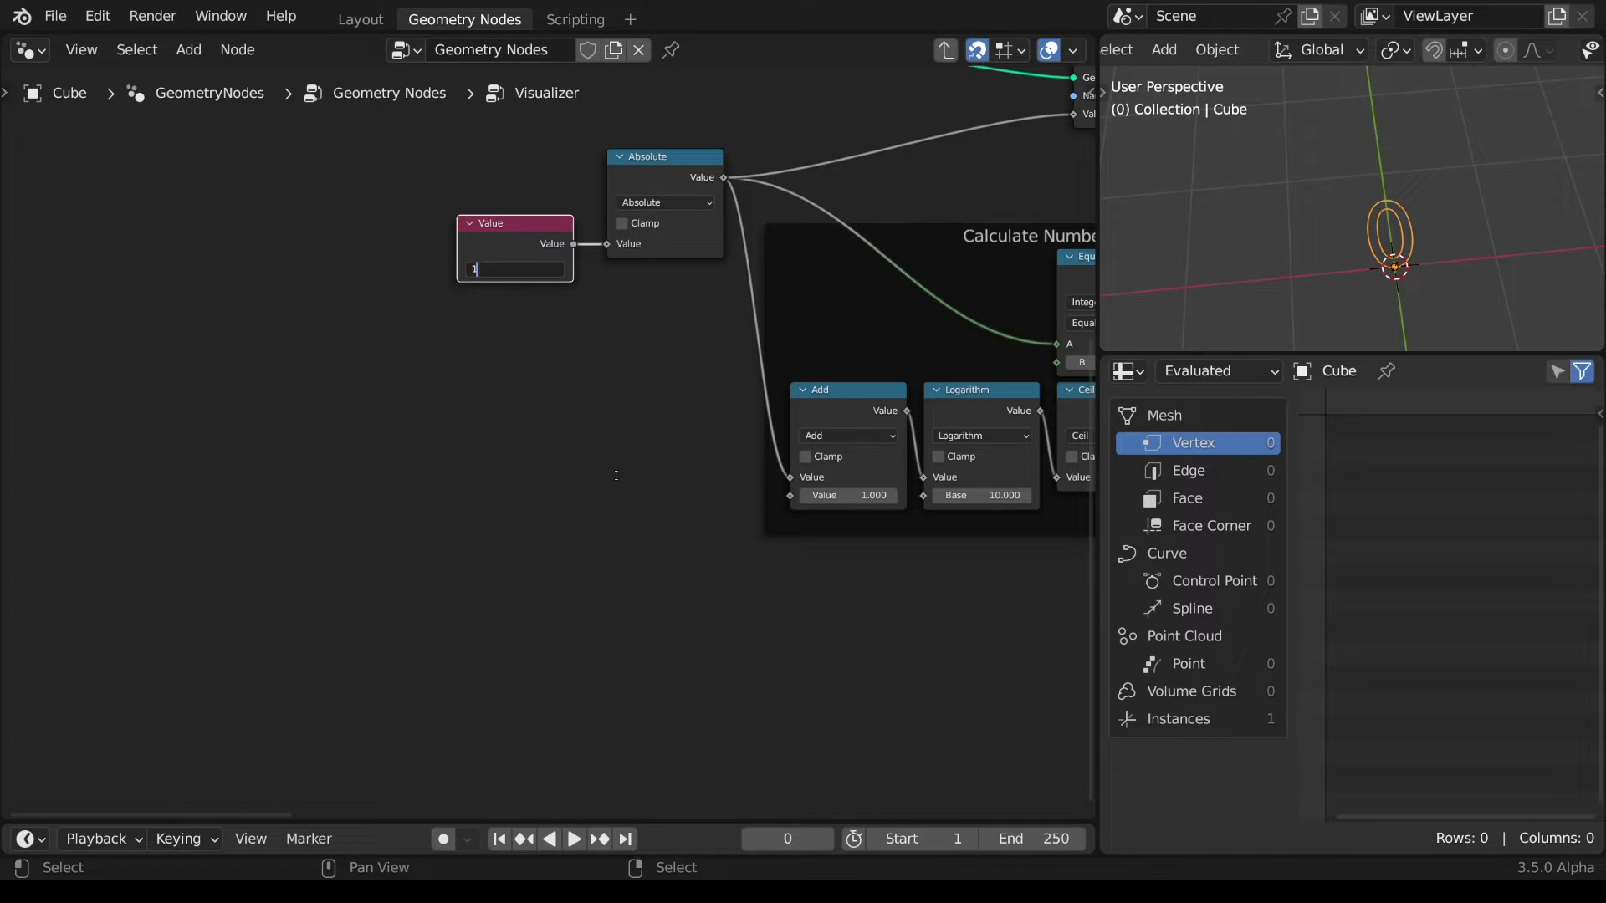
key(Return)
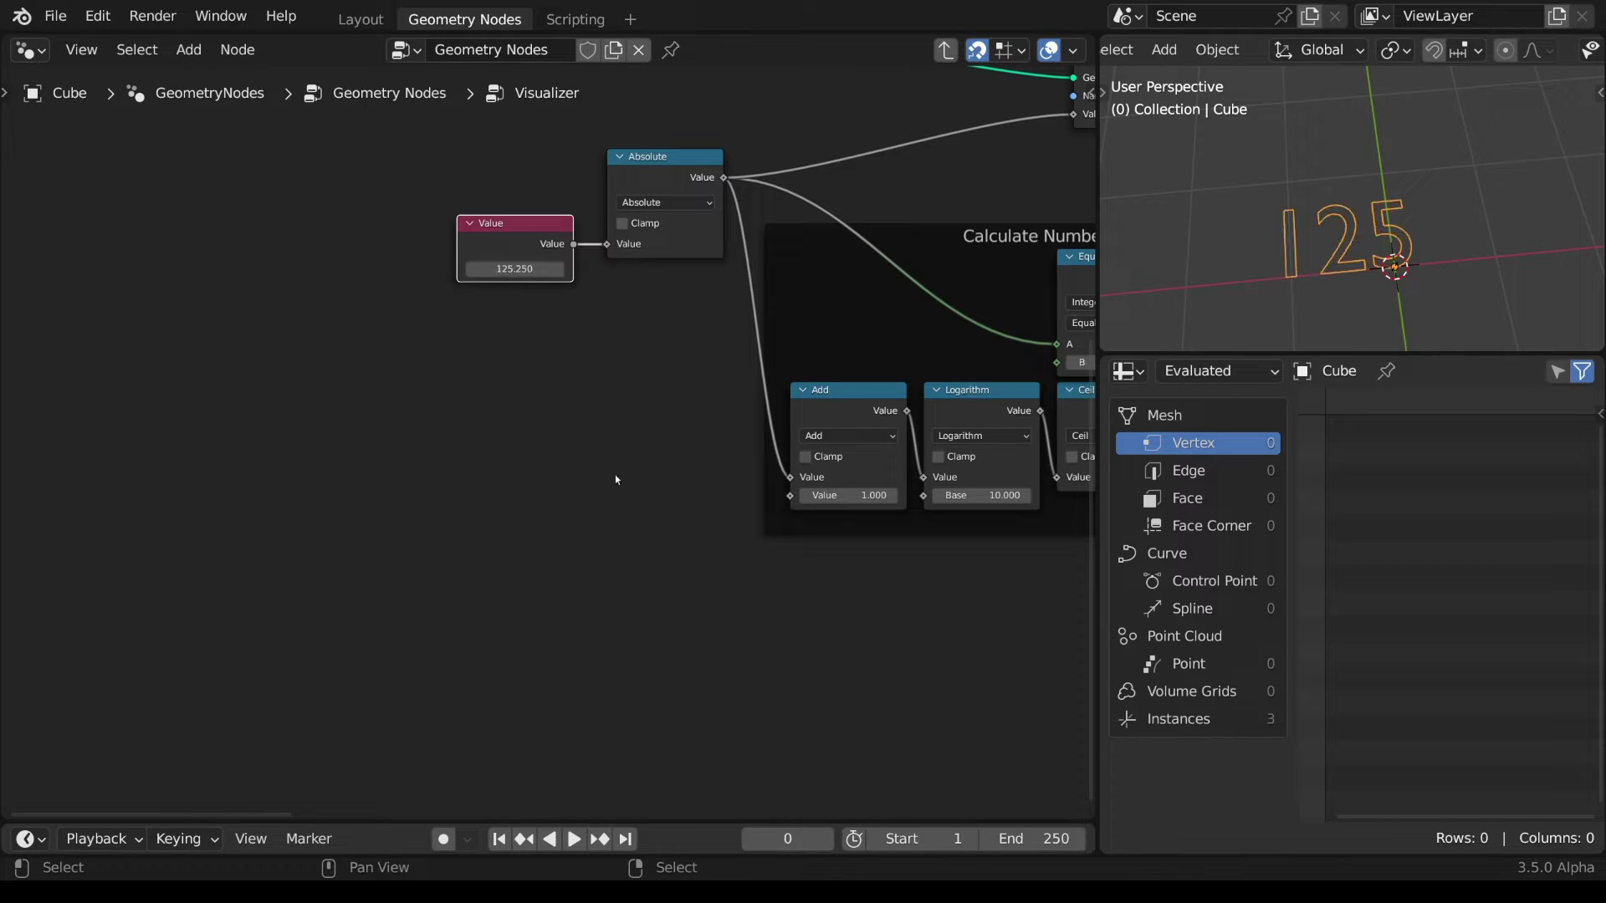
- Insert a reroute on Absolute's outgoing links and move the Value and Absolute nodes away from it to make room
mouse_move(761, 117)
shift+right_down()
mouse_move(743, 263)
mouse_move(733, 243)
shift+right_up()
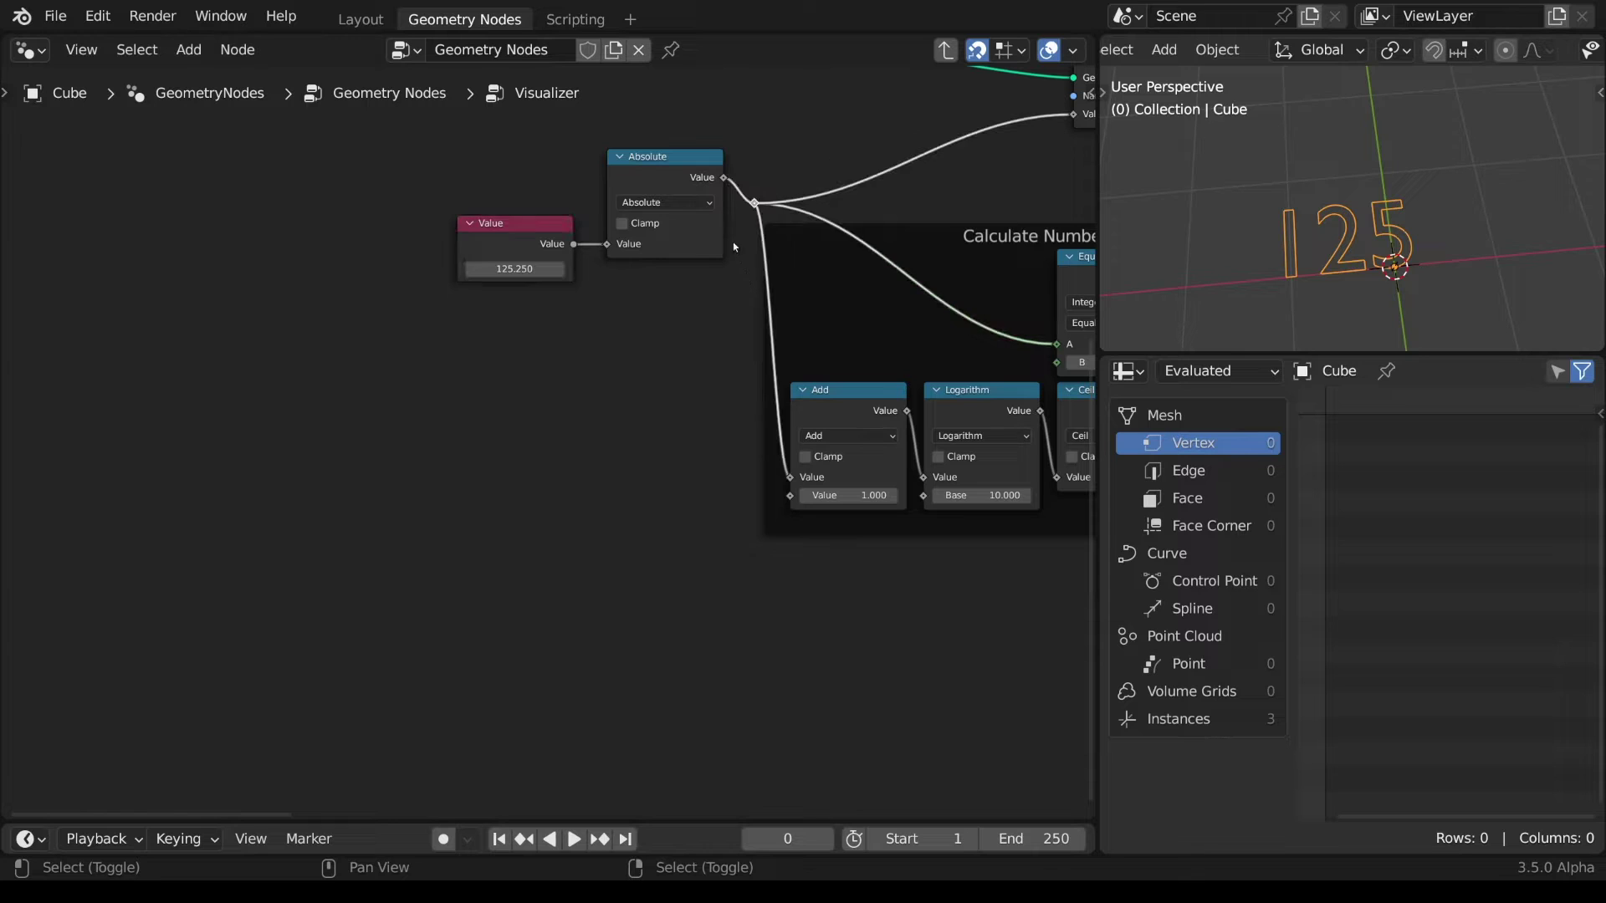
drag(459, 143, 736, 329)
key(g)
click(505, 321)
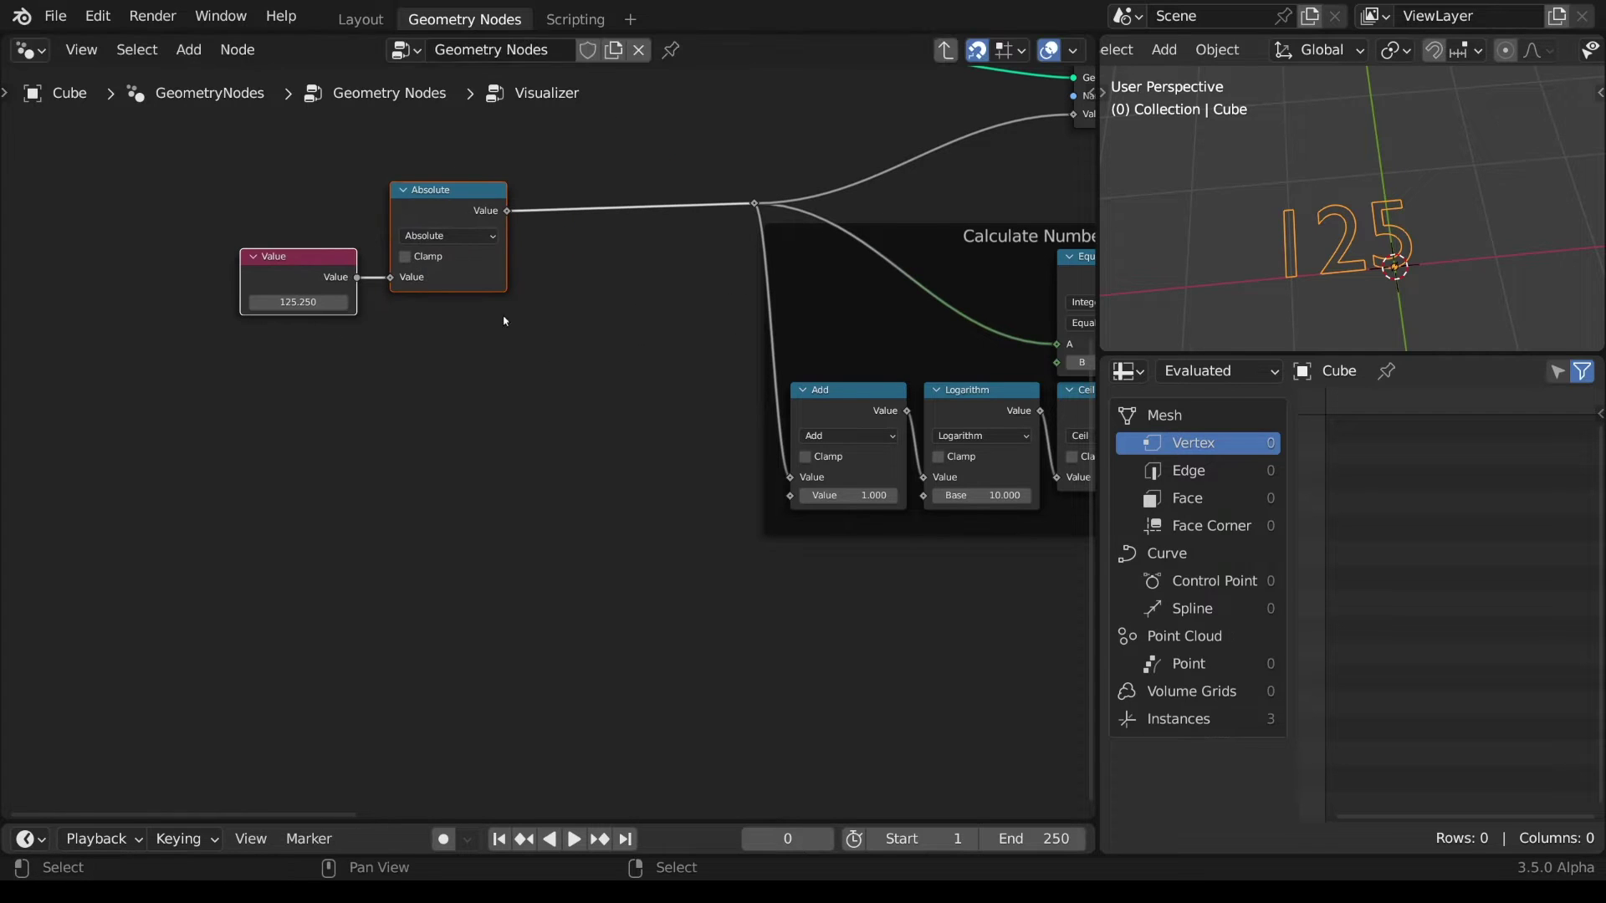
- Insert a Multiply node of 100 between Absolute and the reroute, and align it beside Absolute
drag(507, 211, 598, 268)
text(multi)
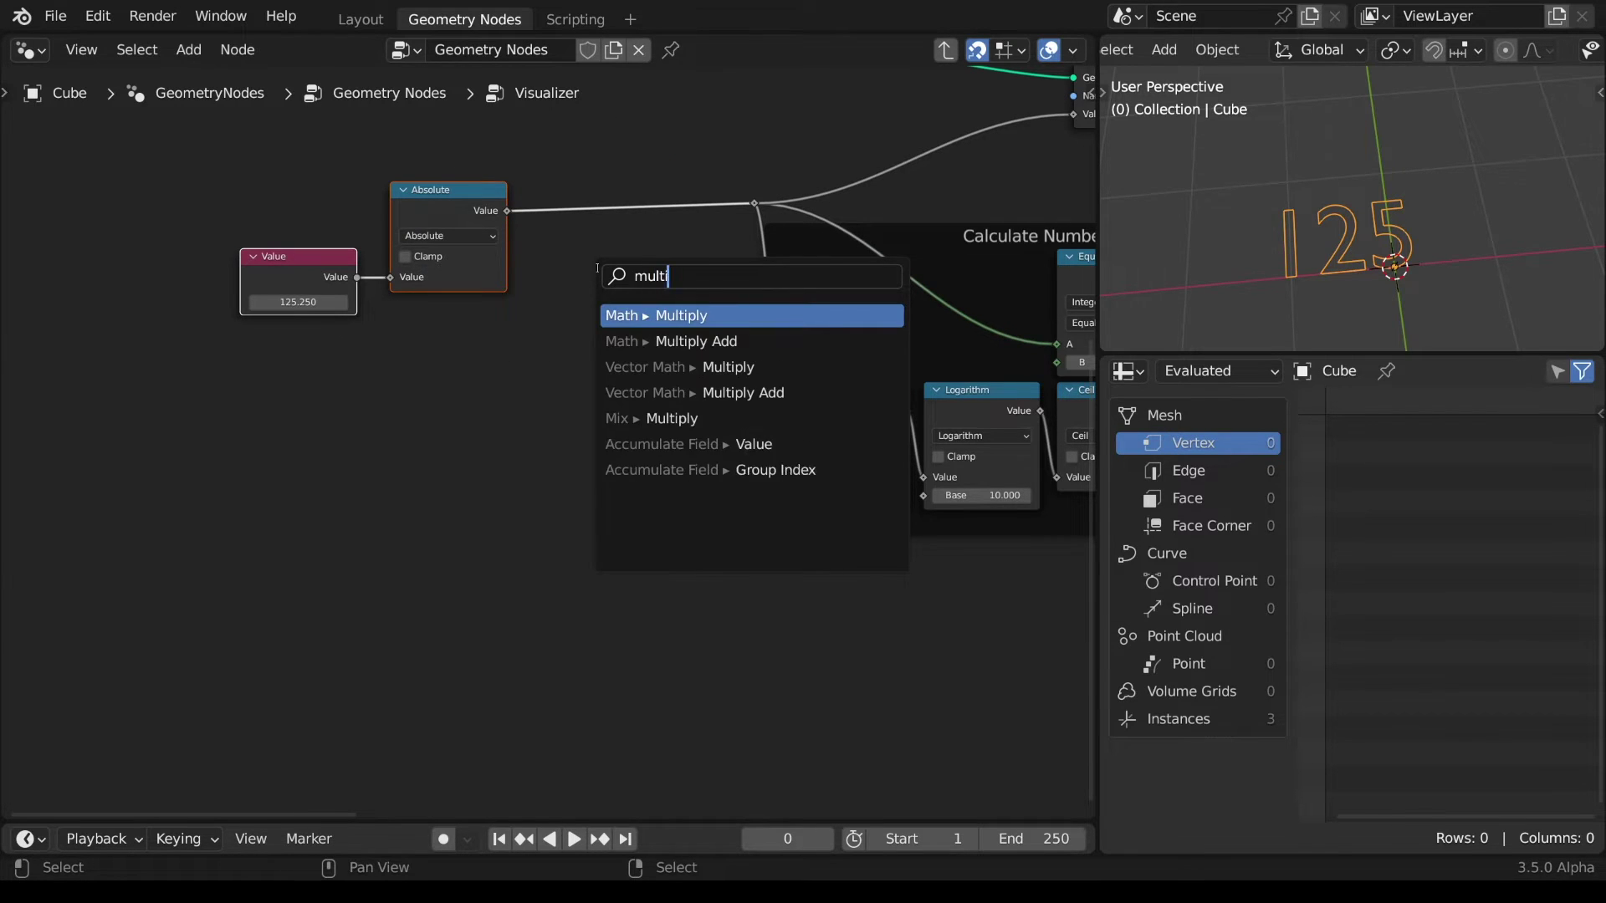
key(Return)
click(667, 363)
text(100)
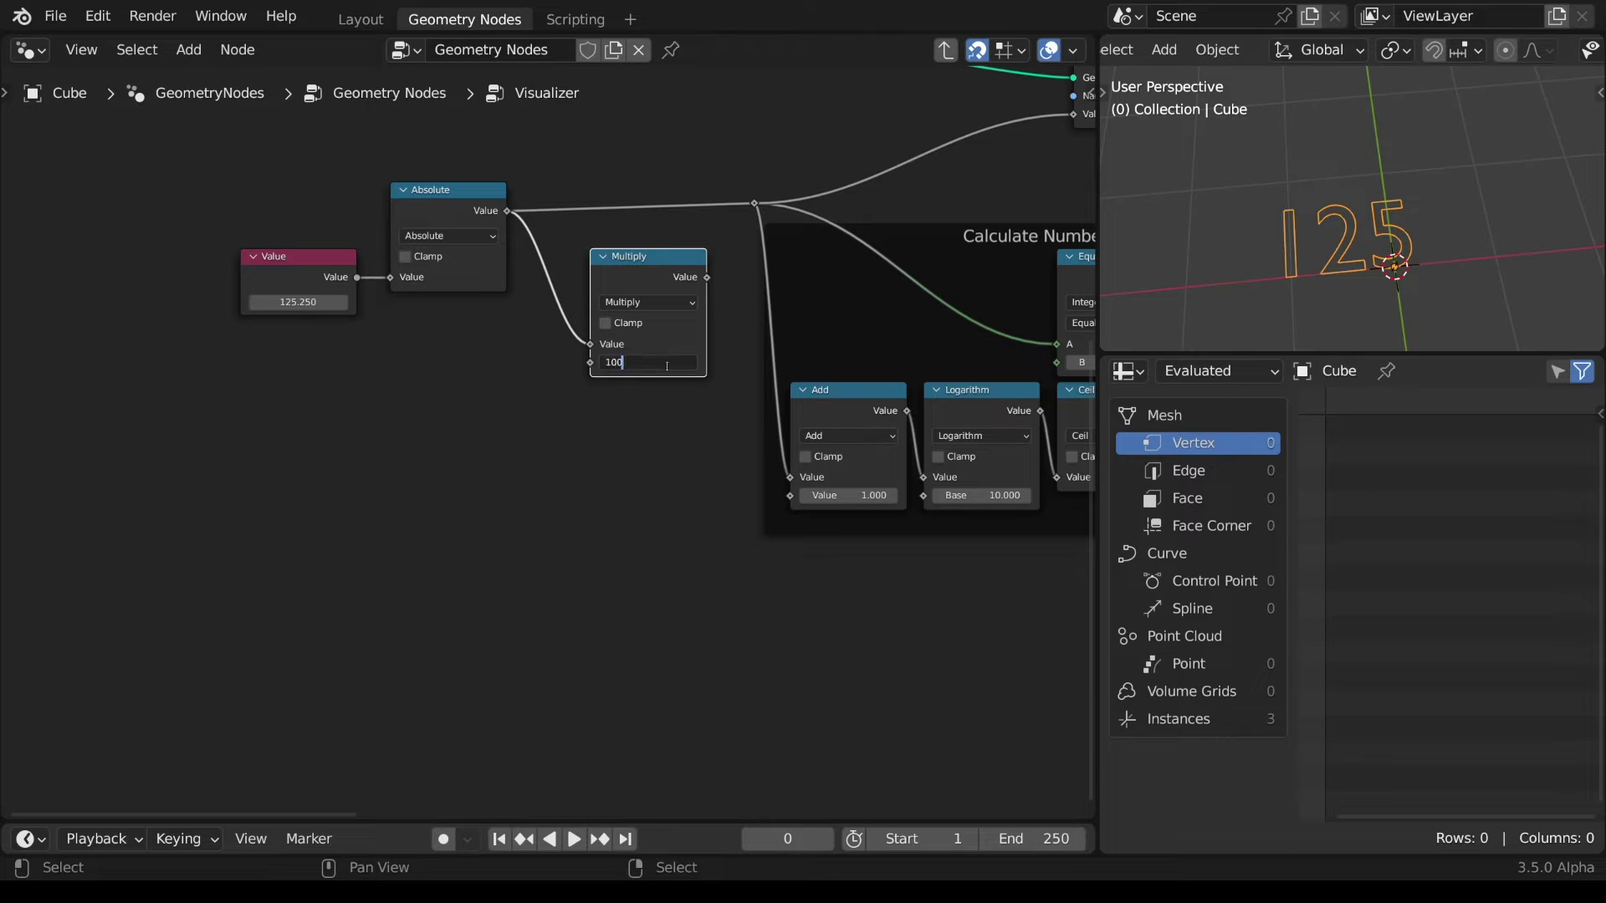
key(Return)
drag(707, 277, 754, 203)
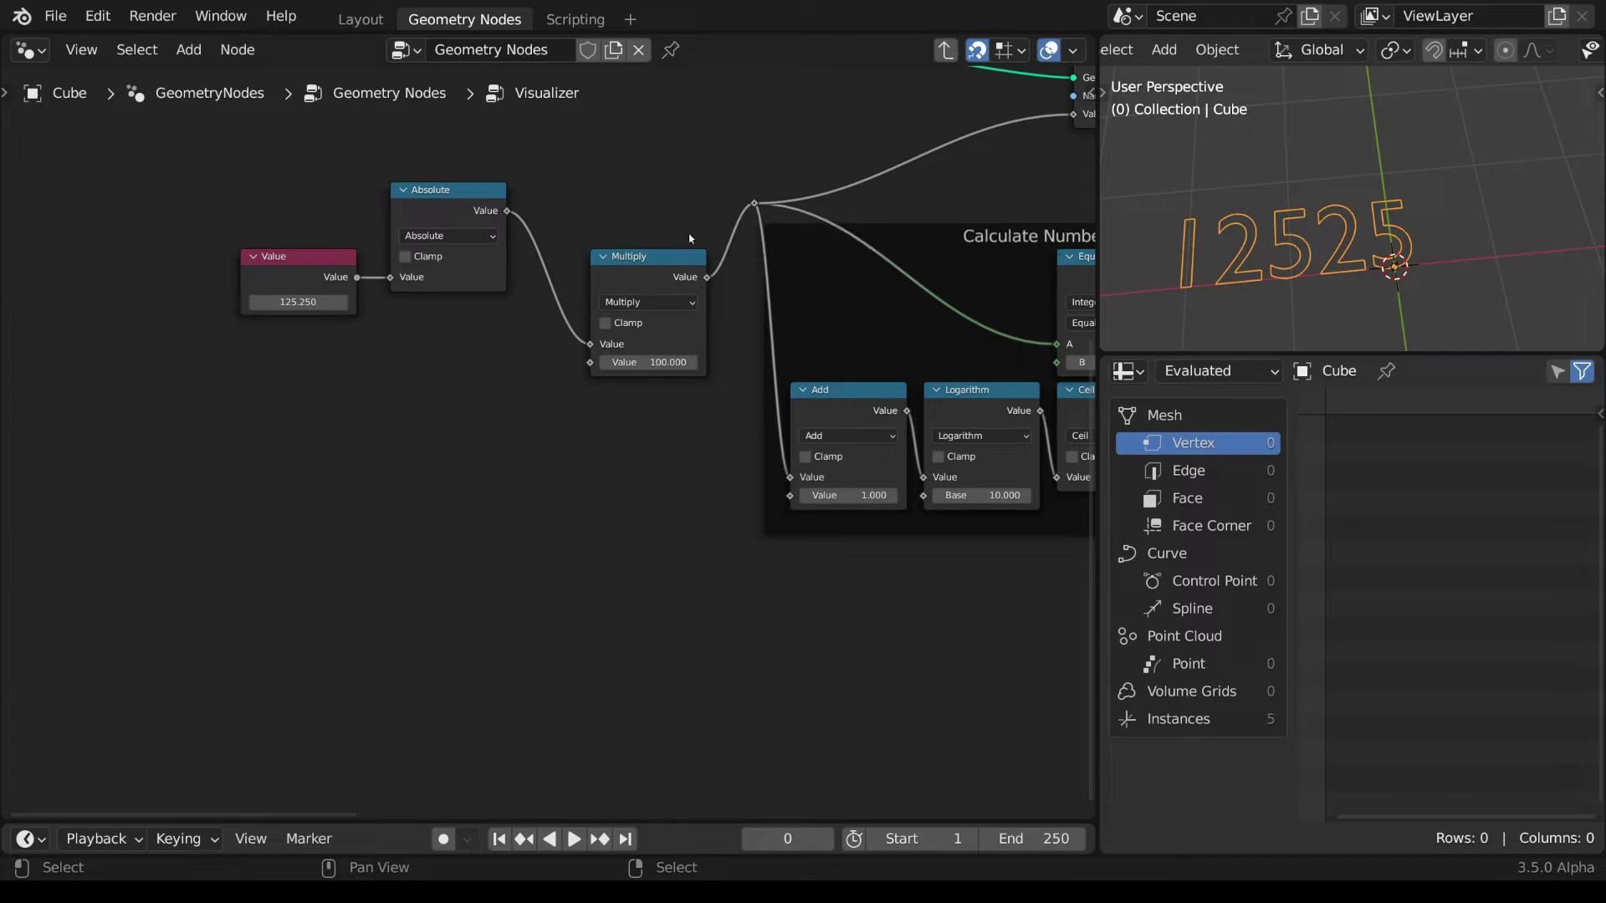
drag(642, 257, 626, 191)
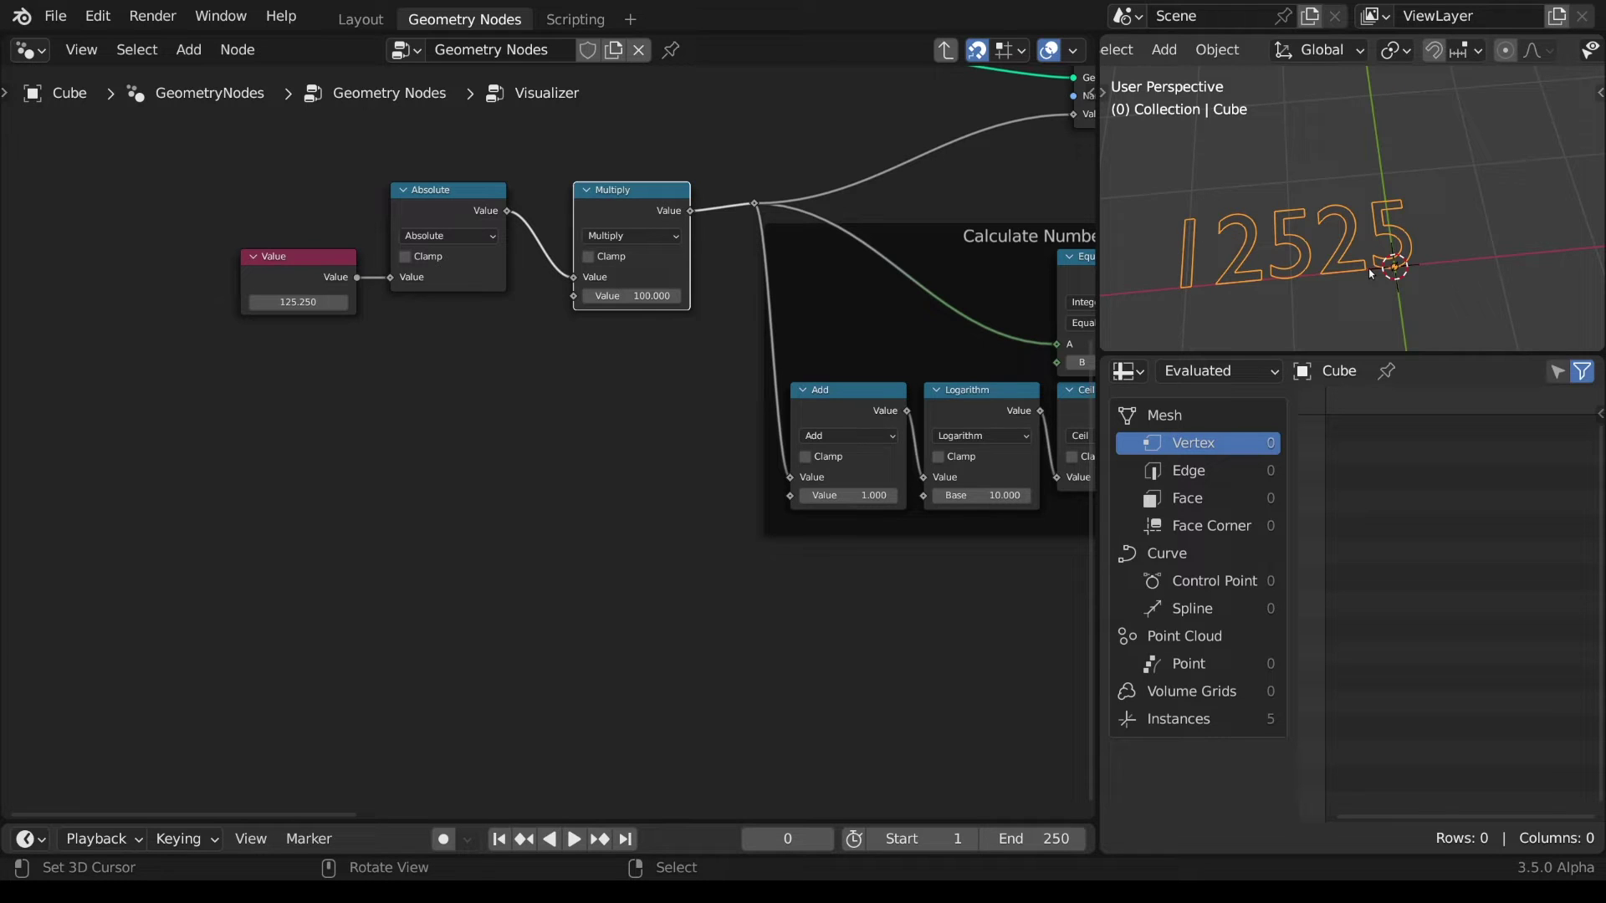
- Test a three-decimal number by setting the Value node to 2022.136 and the Multiply factor to 1000
click(347, 302)
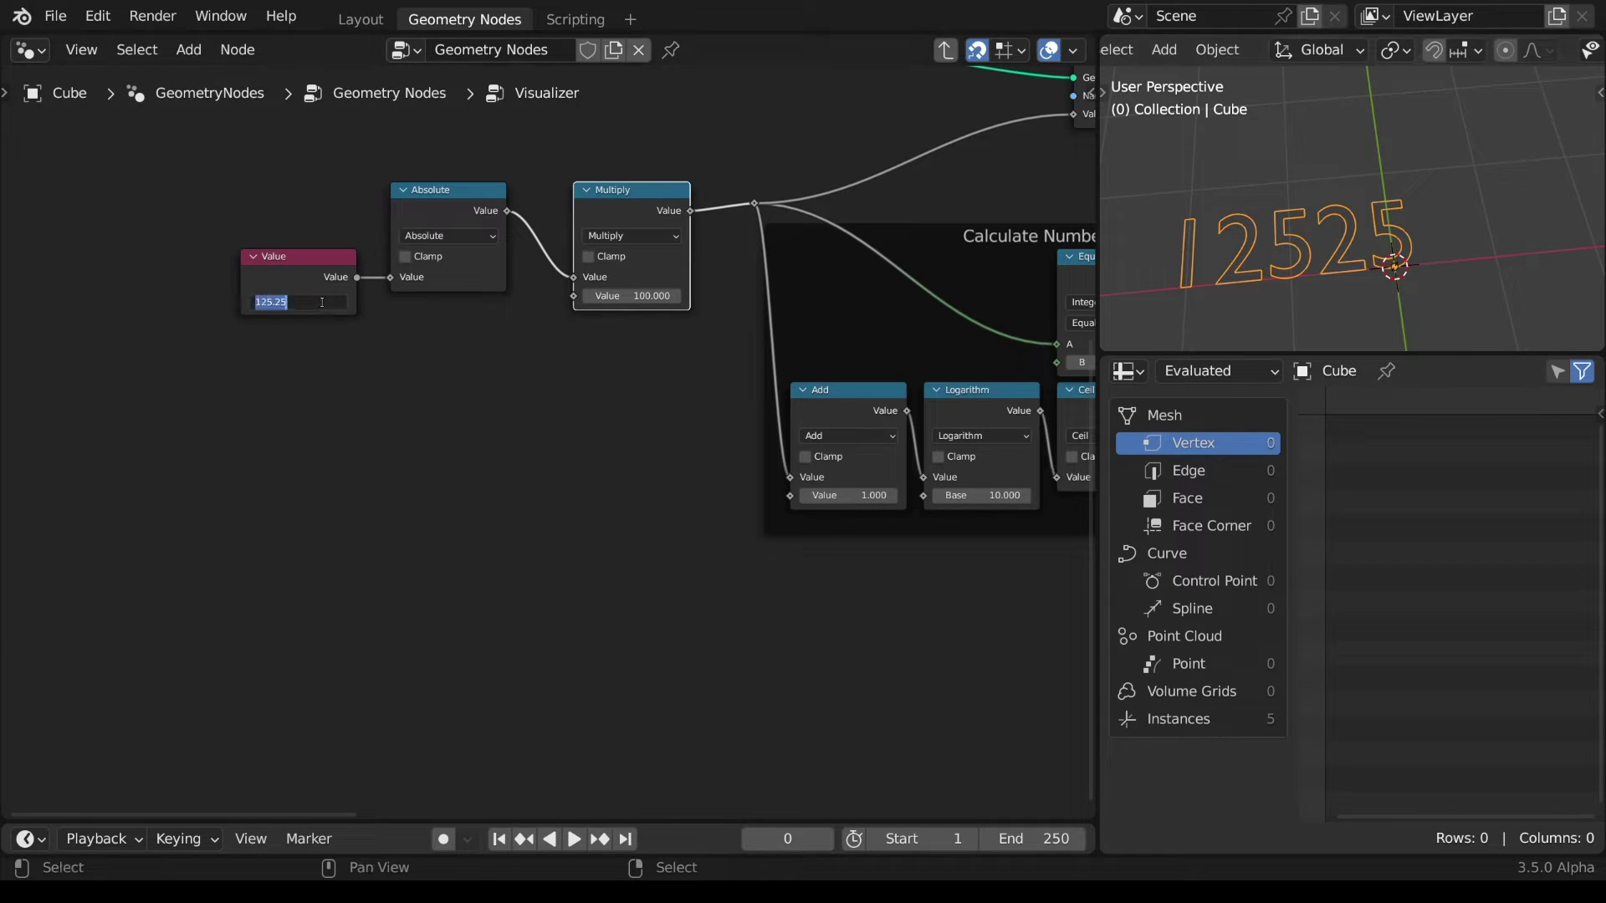
text(2022.136)
key(Return)
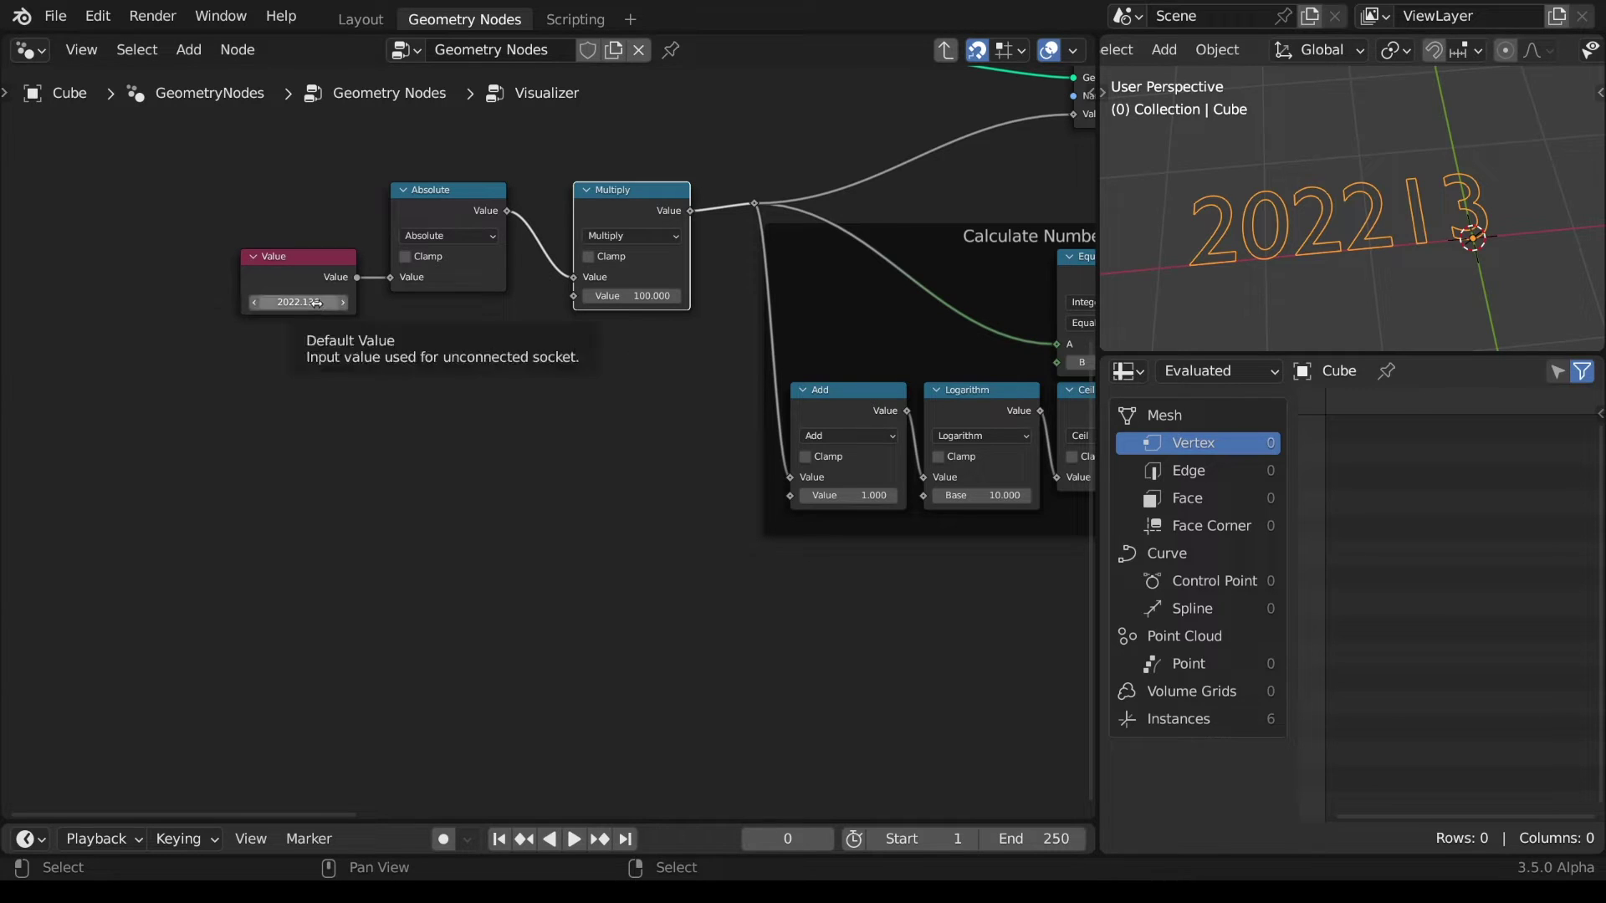
click(634, 296)
text(1)
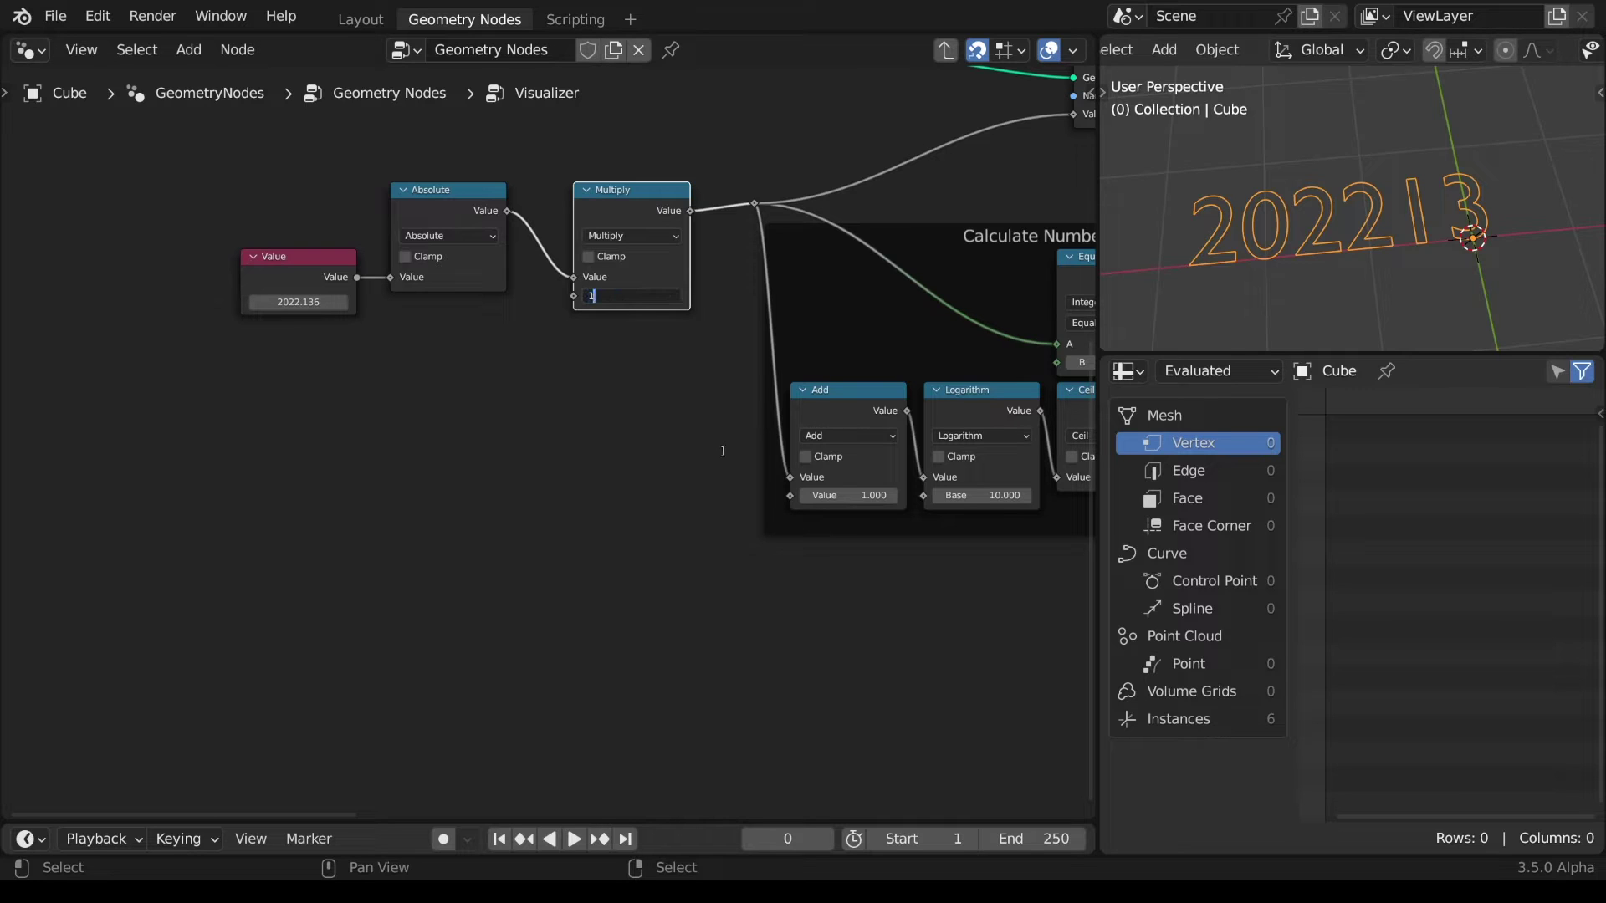
text(000)
key(Return)
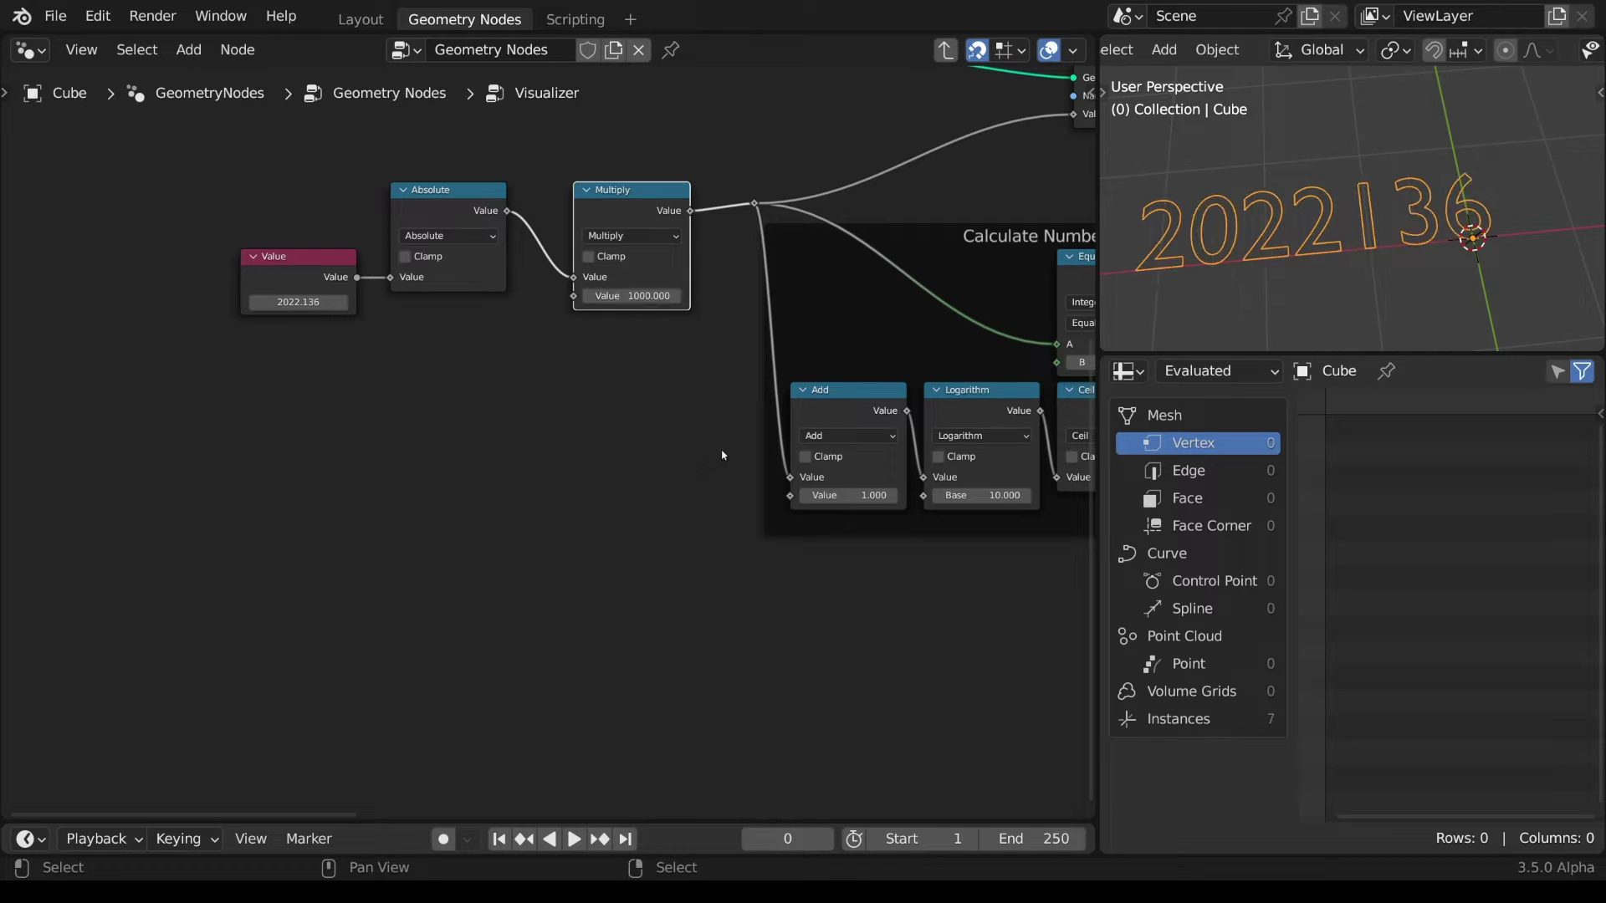
- Add an Integer node below the Group Input node
scroll(585, 510, down, 3)
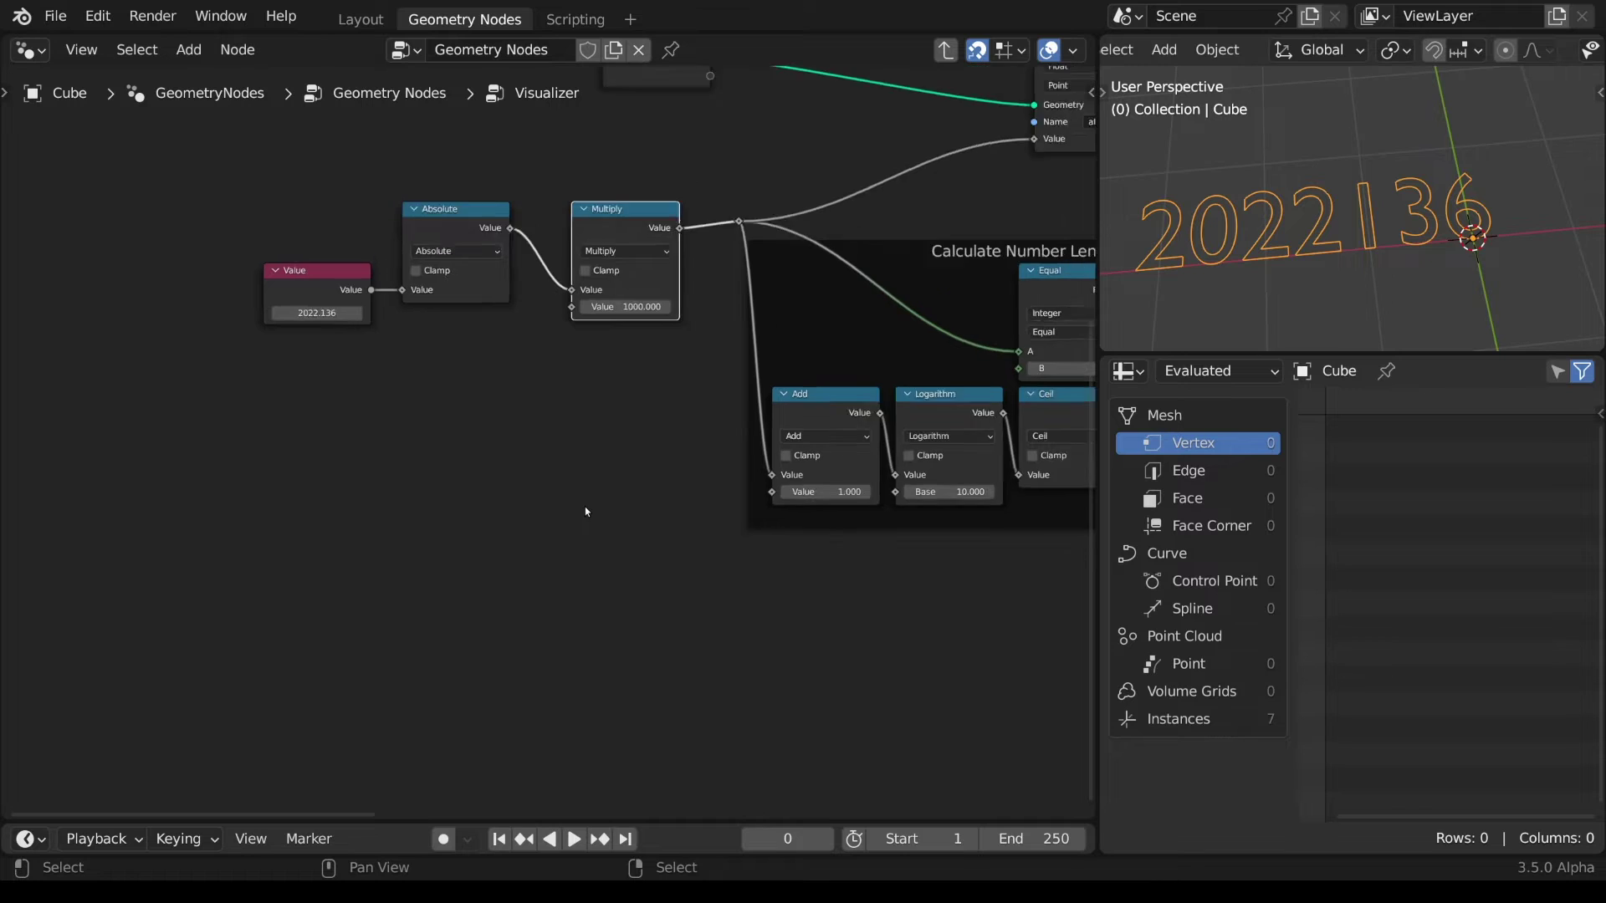
middle_drag(585, 510, 125, 599)
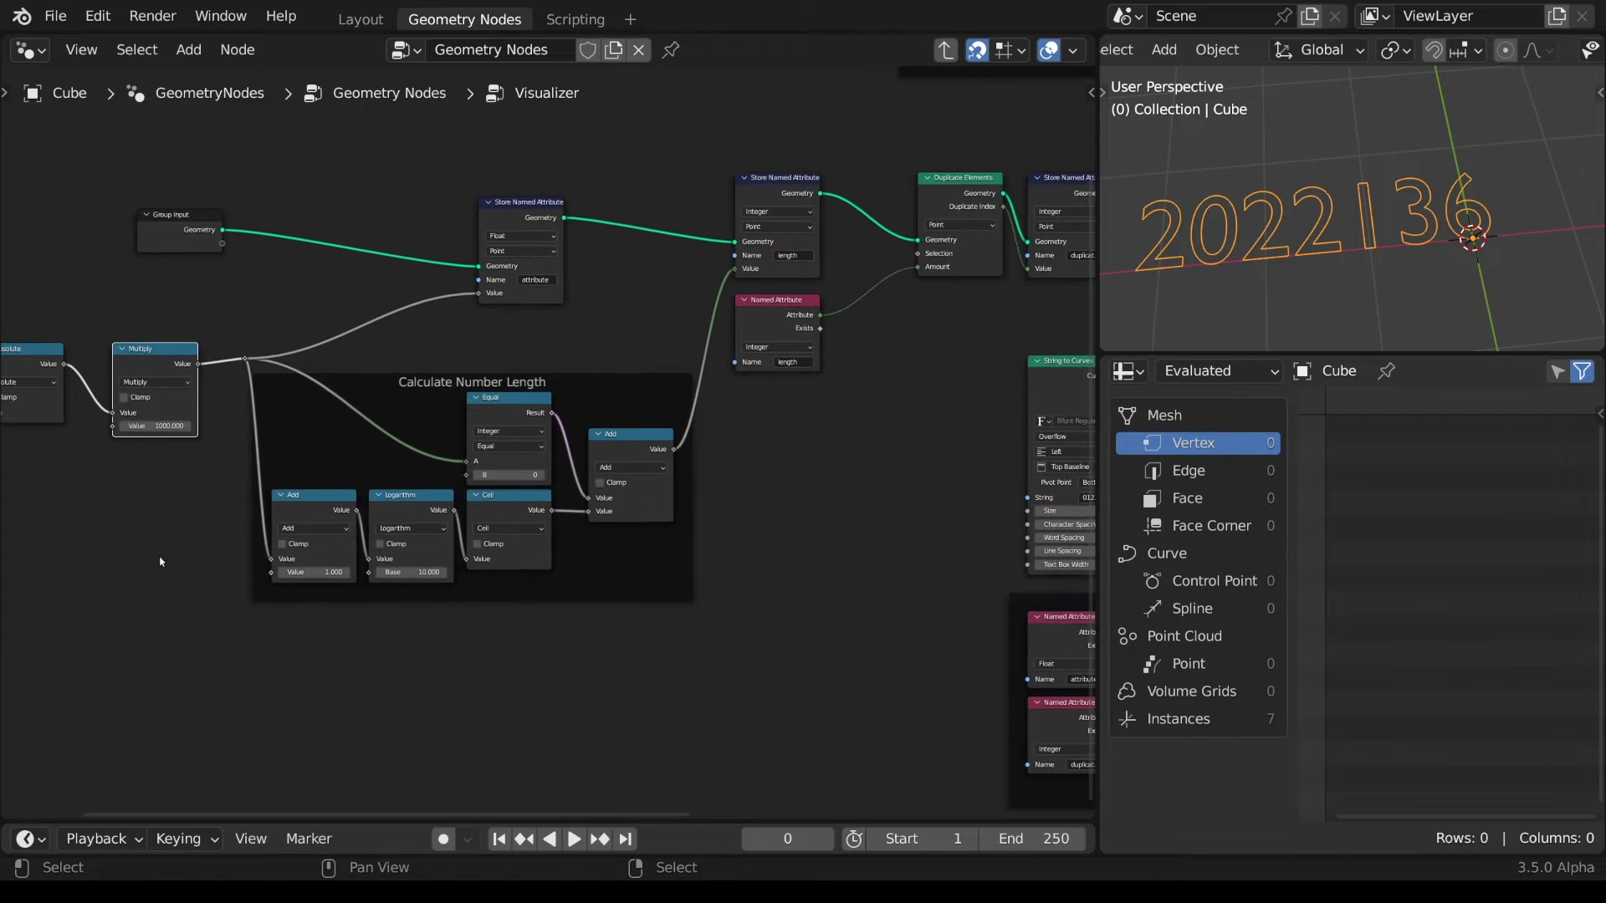
key(shift+a)
mouse_move(137, 298)
click(360, 430)
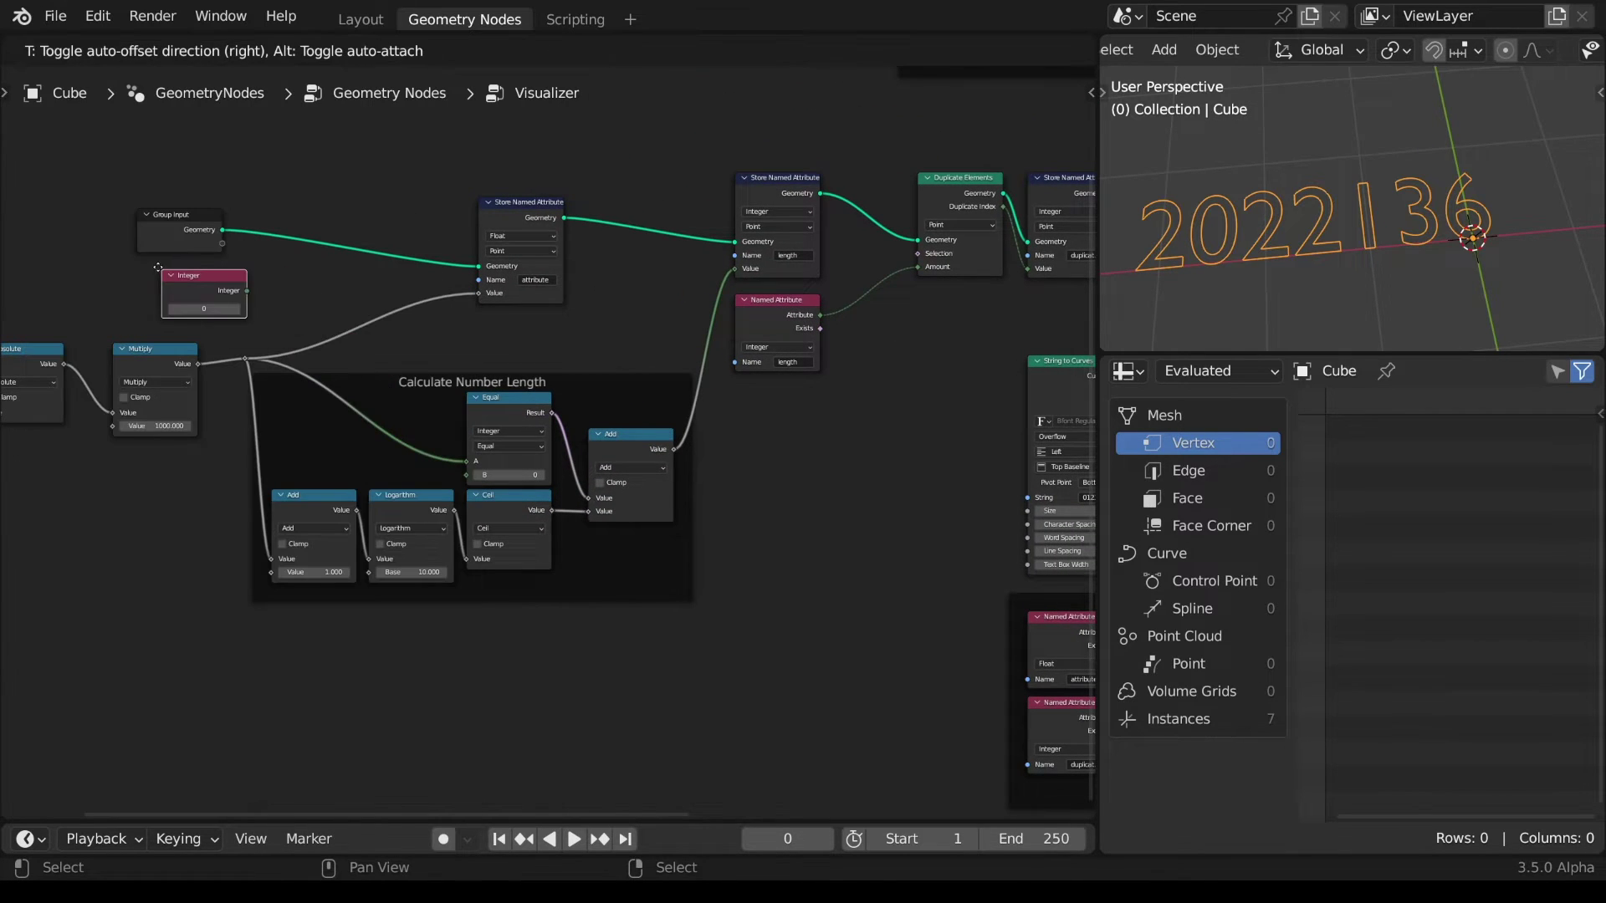
click(138, 268)
- Add an Integer-type Store Named Attribute node fed by Group Input's geometry, storing the Integer node's value as "decimals"
drag(221, 234, 325, 204)
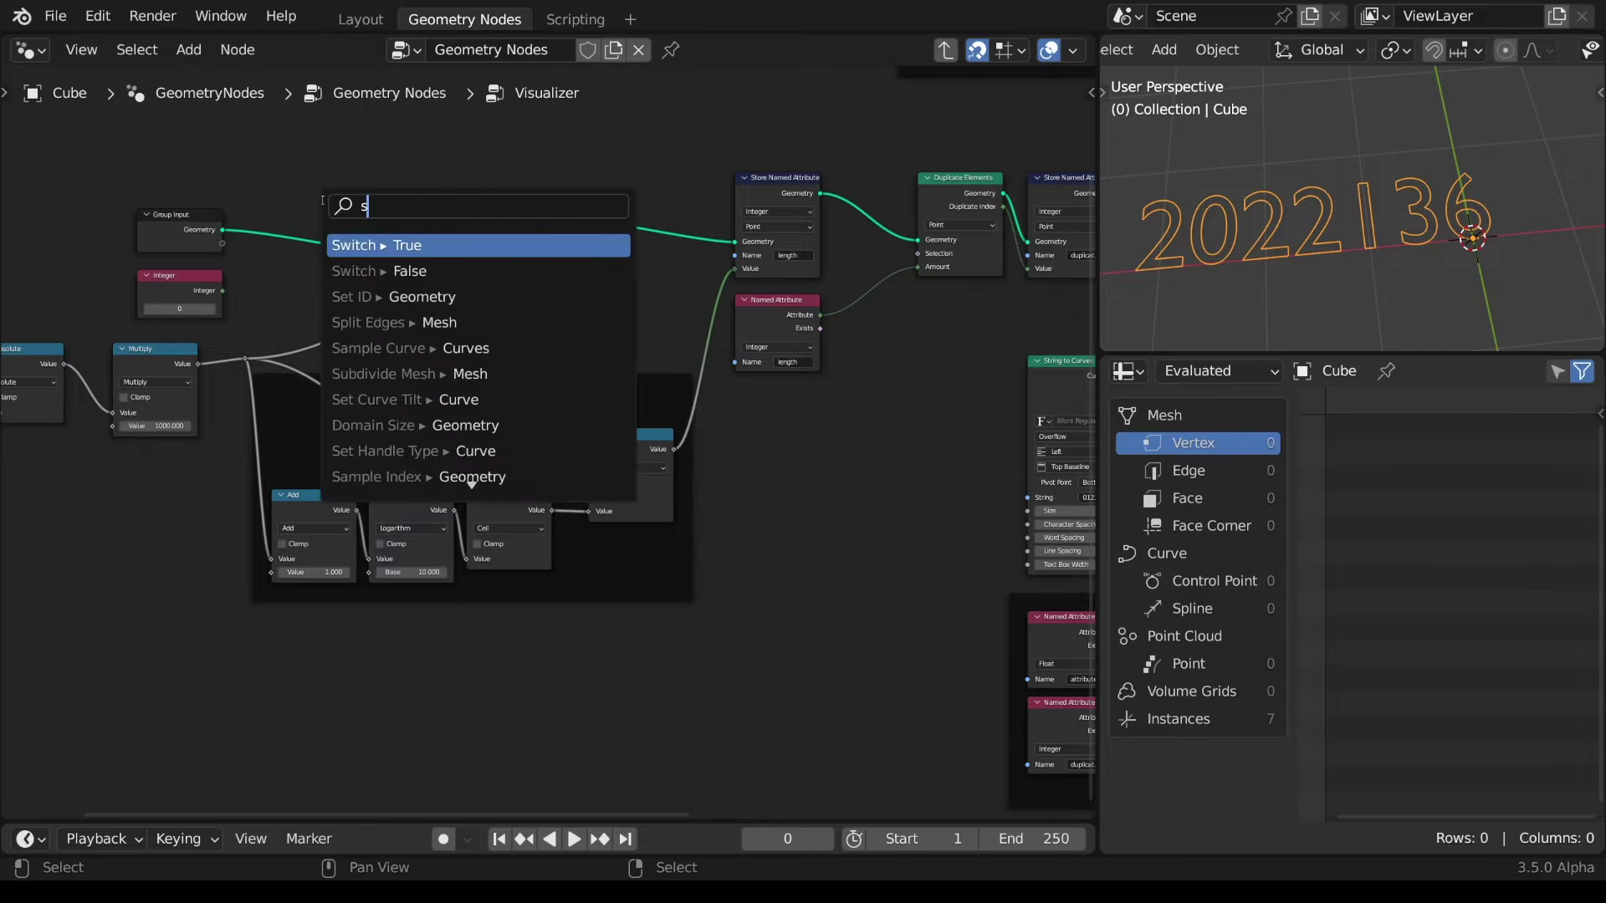
key(Return)
click(282, 203)
click(326, 224)
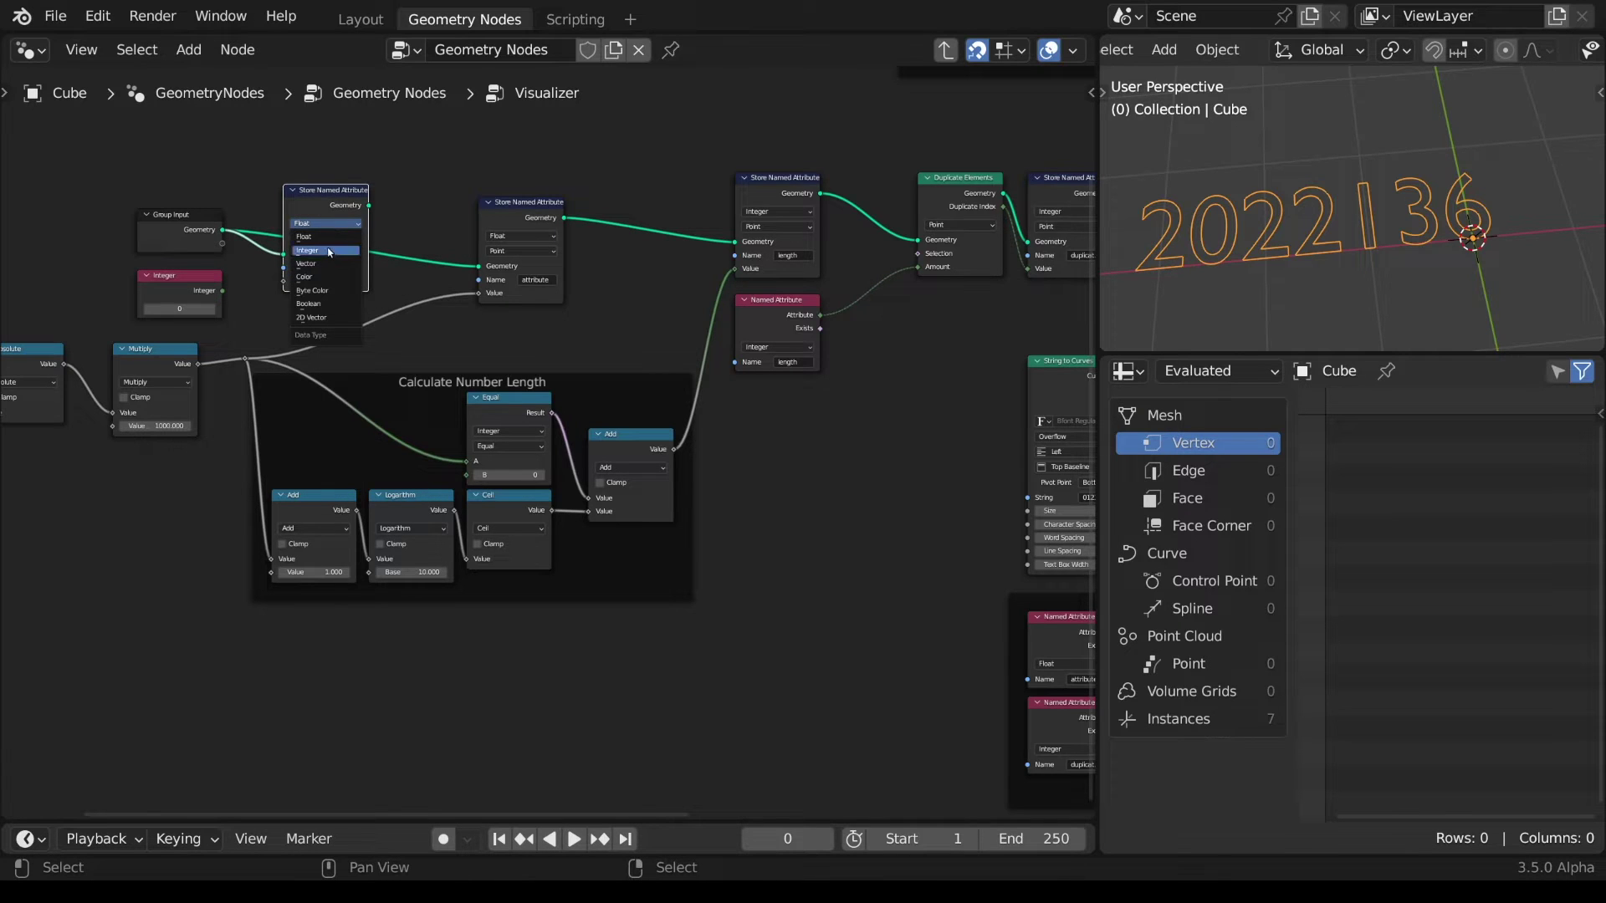
click(326, 244)
drag(229, 293, 284, 281)
click(339, 267)
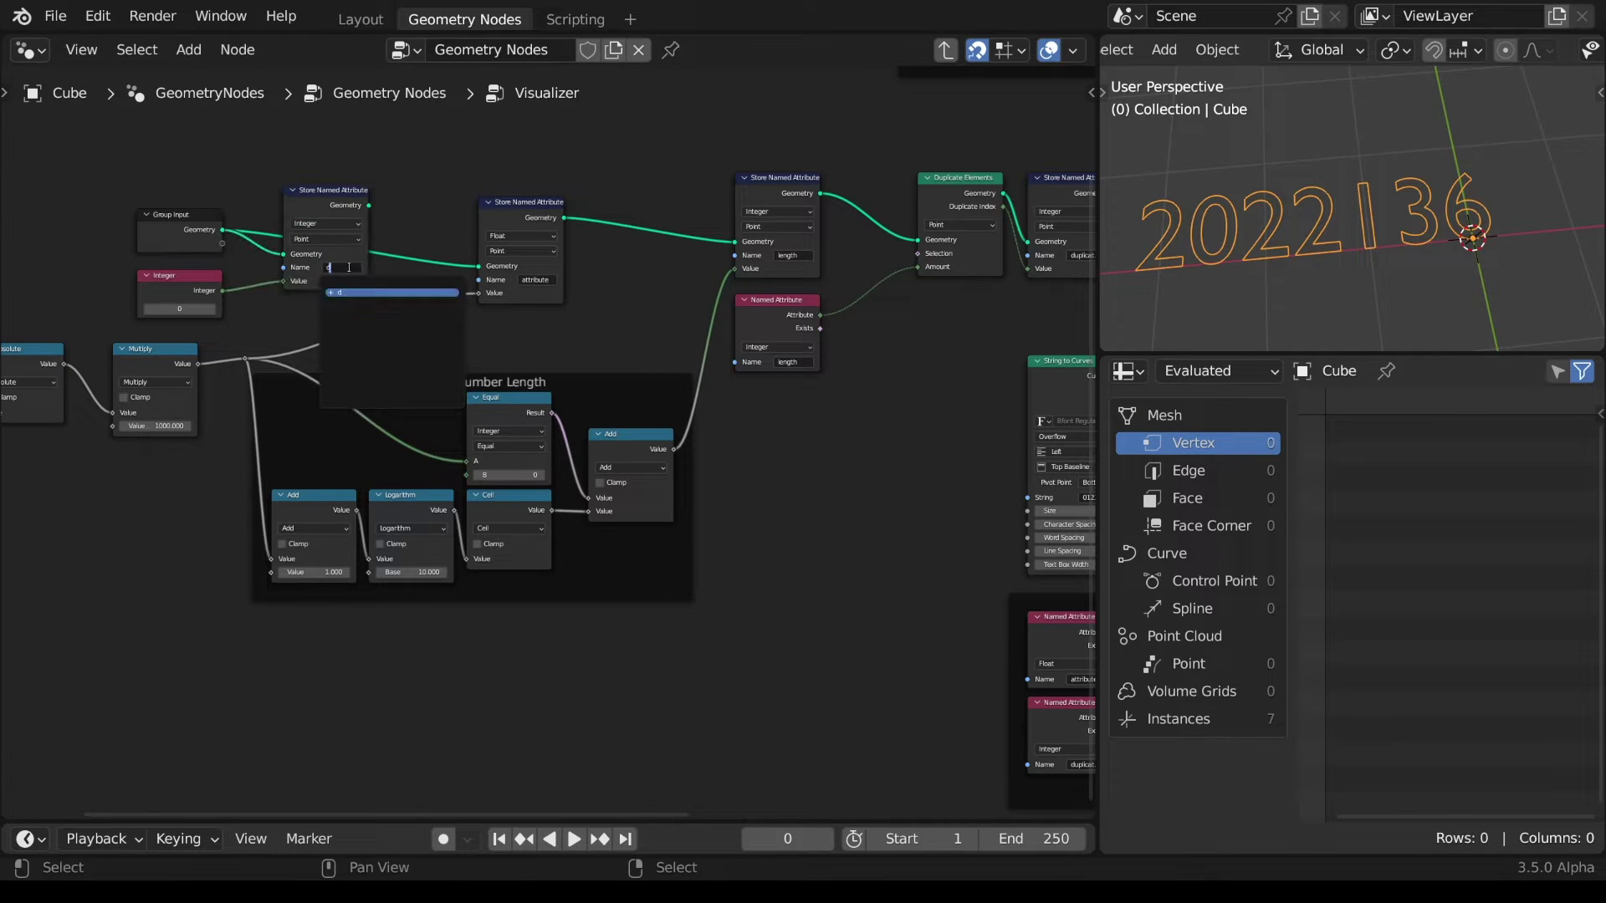
text(decimals)
key(Return)
- Set the Integer node to 3 and link the "decimals" node's geometry into the Store Named Attribute node named "attribute"
click(213, 310)
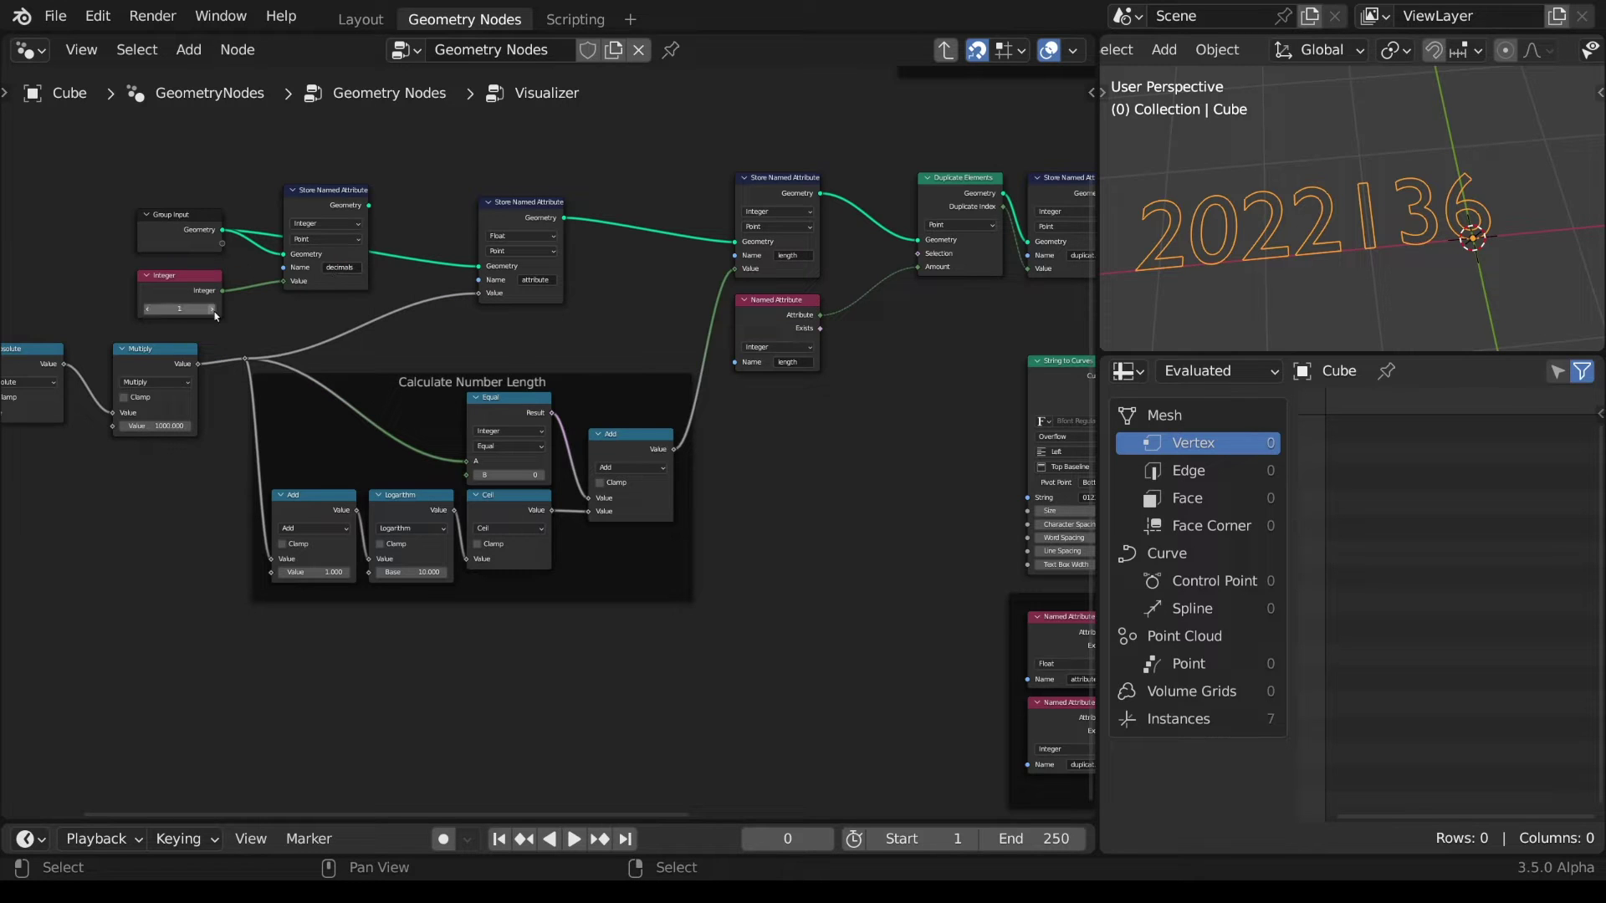
click(213, 310)
drag(368, 205, 479, 267)
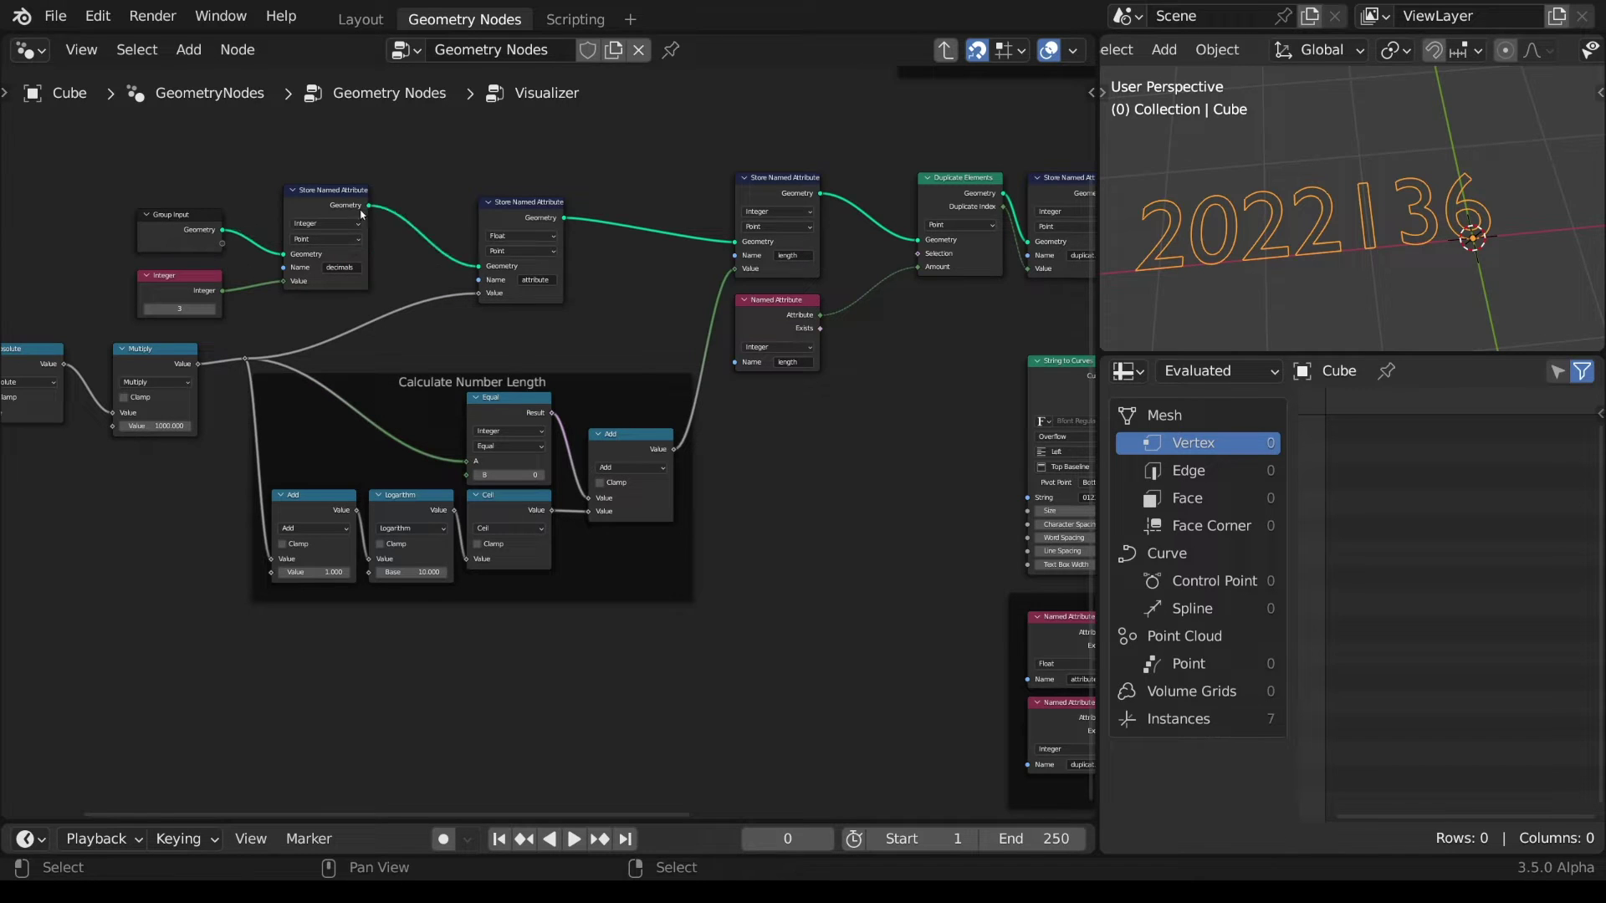
- Add an Integer-type Named Attribute node reading "decimals" below the Value node
scroll(361, 214, up, 2)
ctrl+scroll(362, 214, up, 8)
key(shift+a)
mouse_move(302, 483)
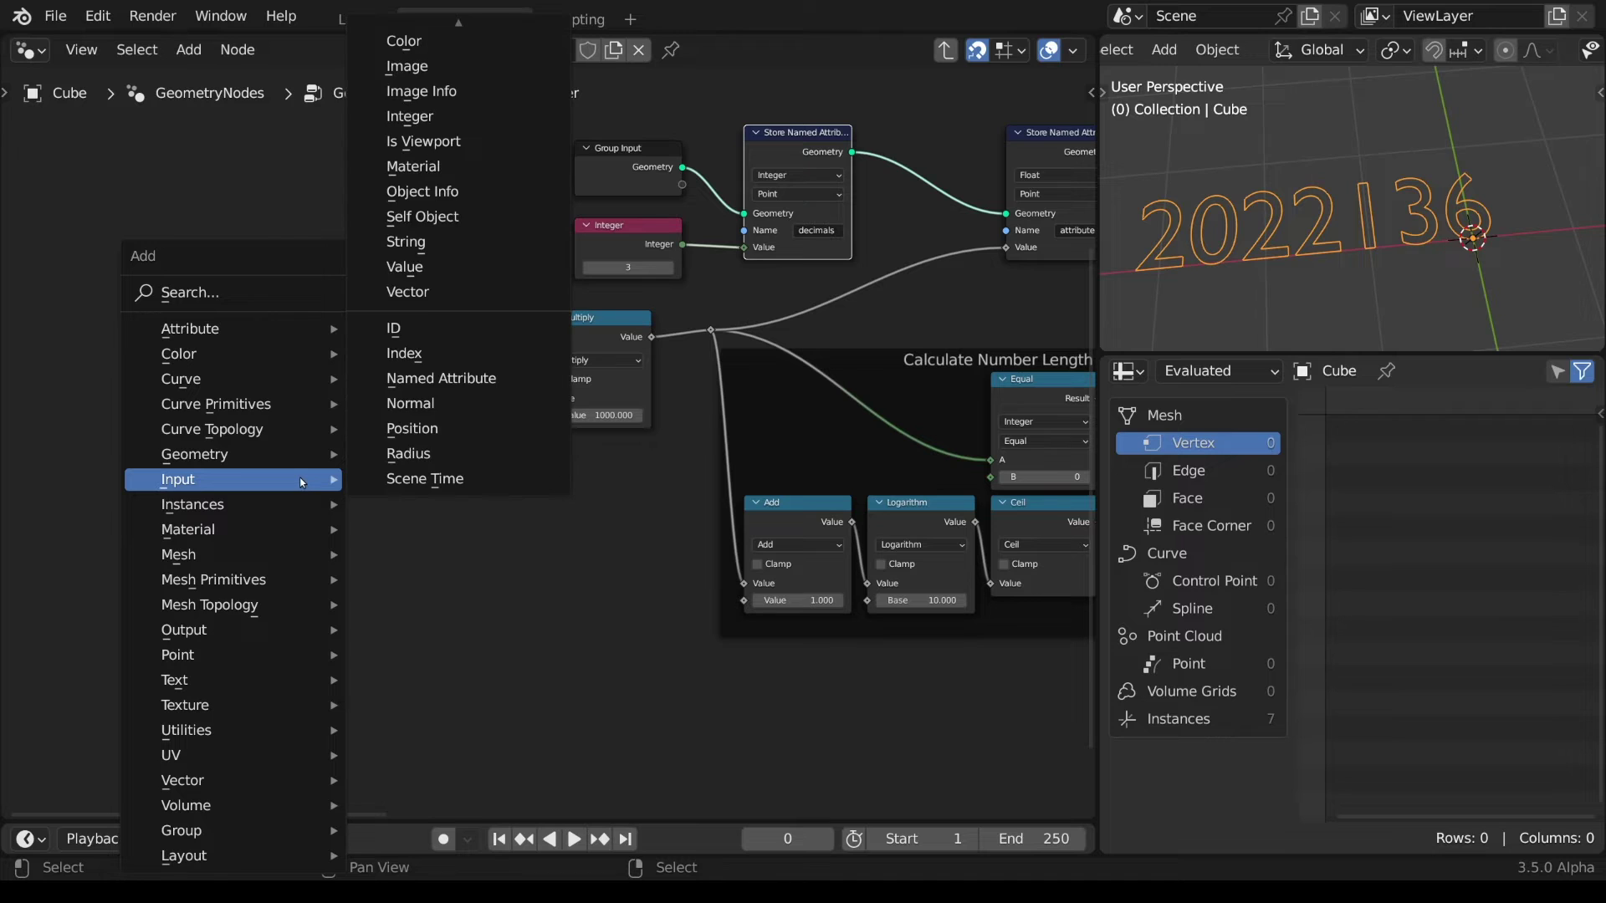
click(441, 378)
click(289, 514)
click(288, 532)
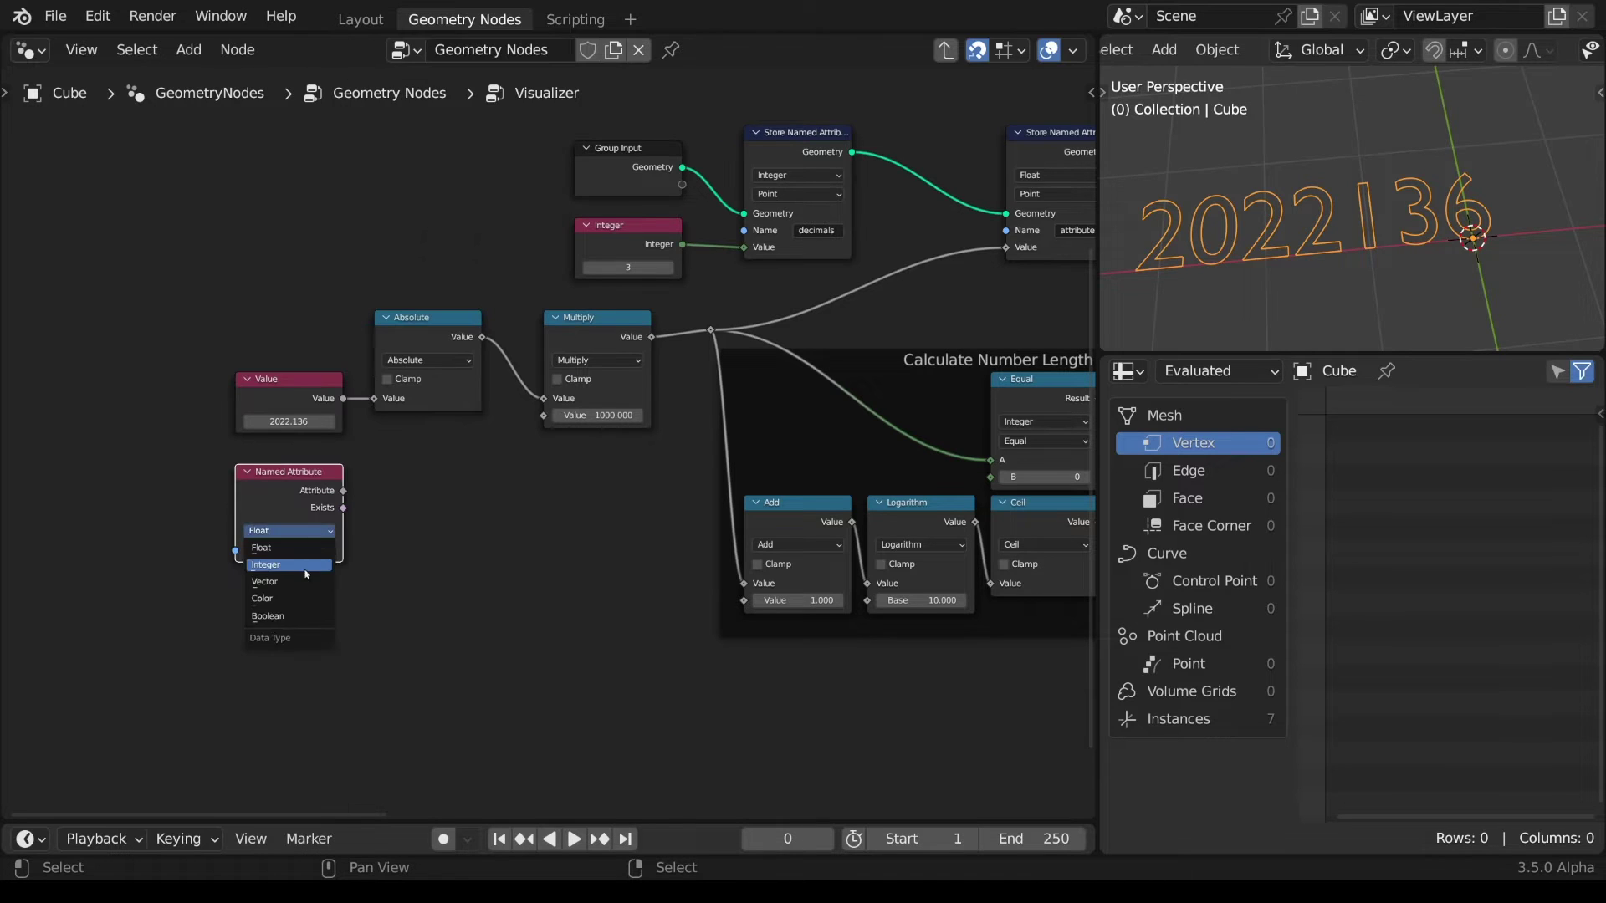
click(304, 558)
click(304, 558)
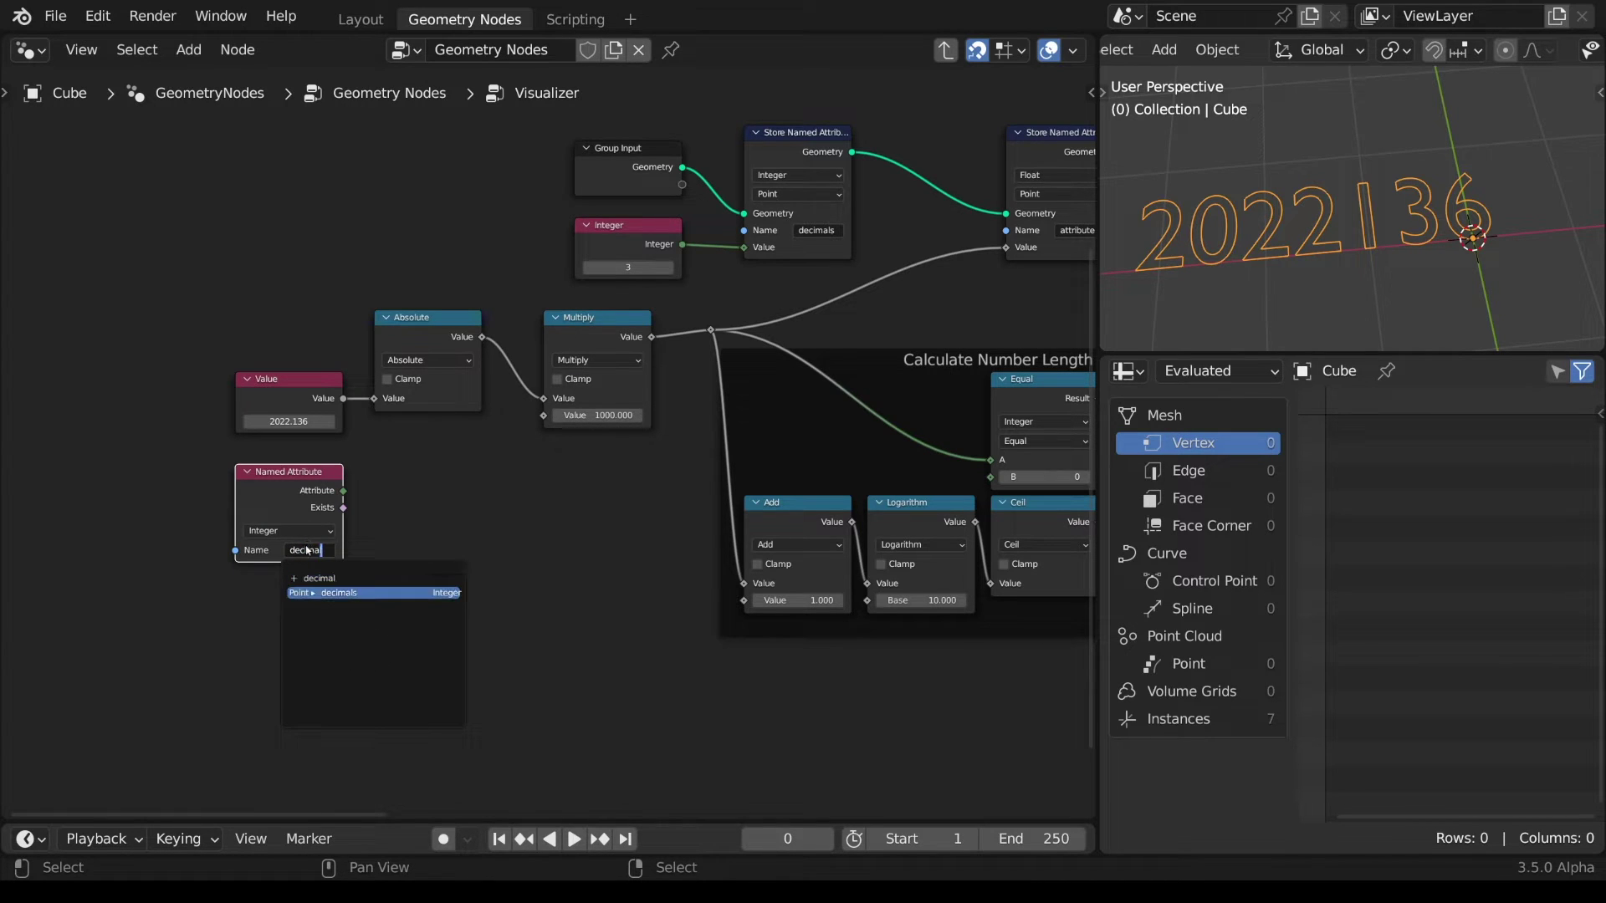
click(318, 579)
- Add a Power node with base 10 and the "decimals" attribute as exponent, and feed its result into Multiply's second value
drag(343, 491, 390, 489)
click(435, 502)
click(418, 567)
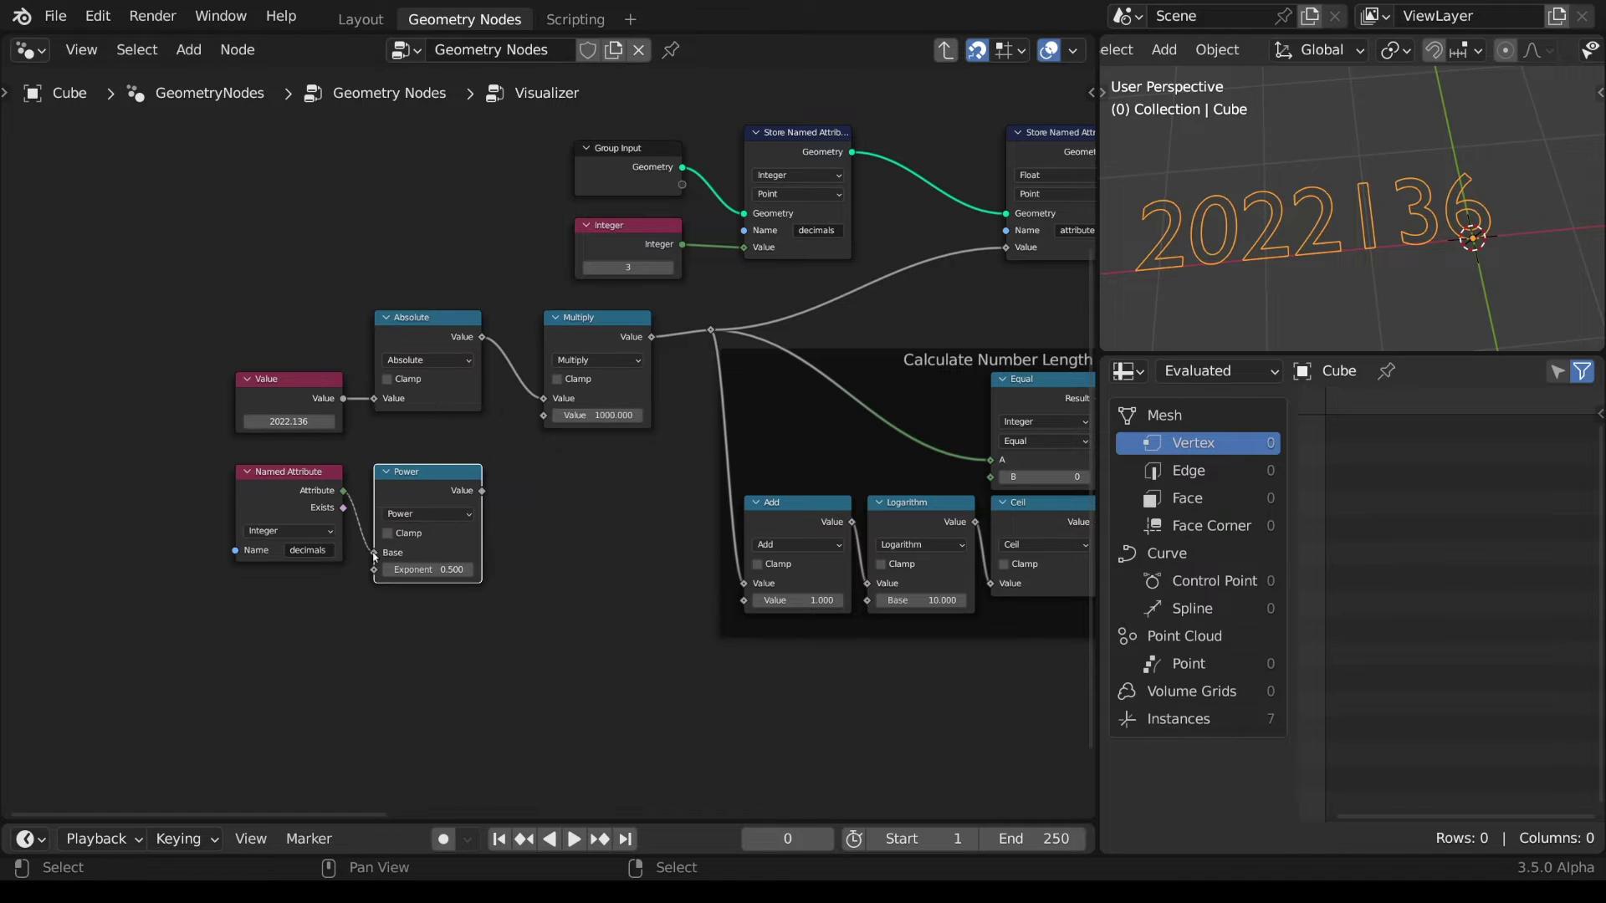
click(423, 553)
text(10)
key(Return)
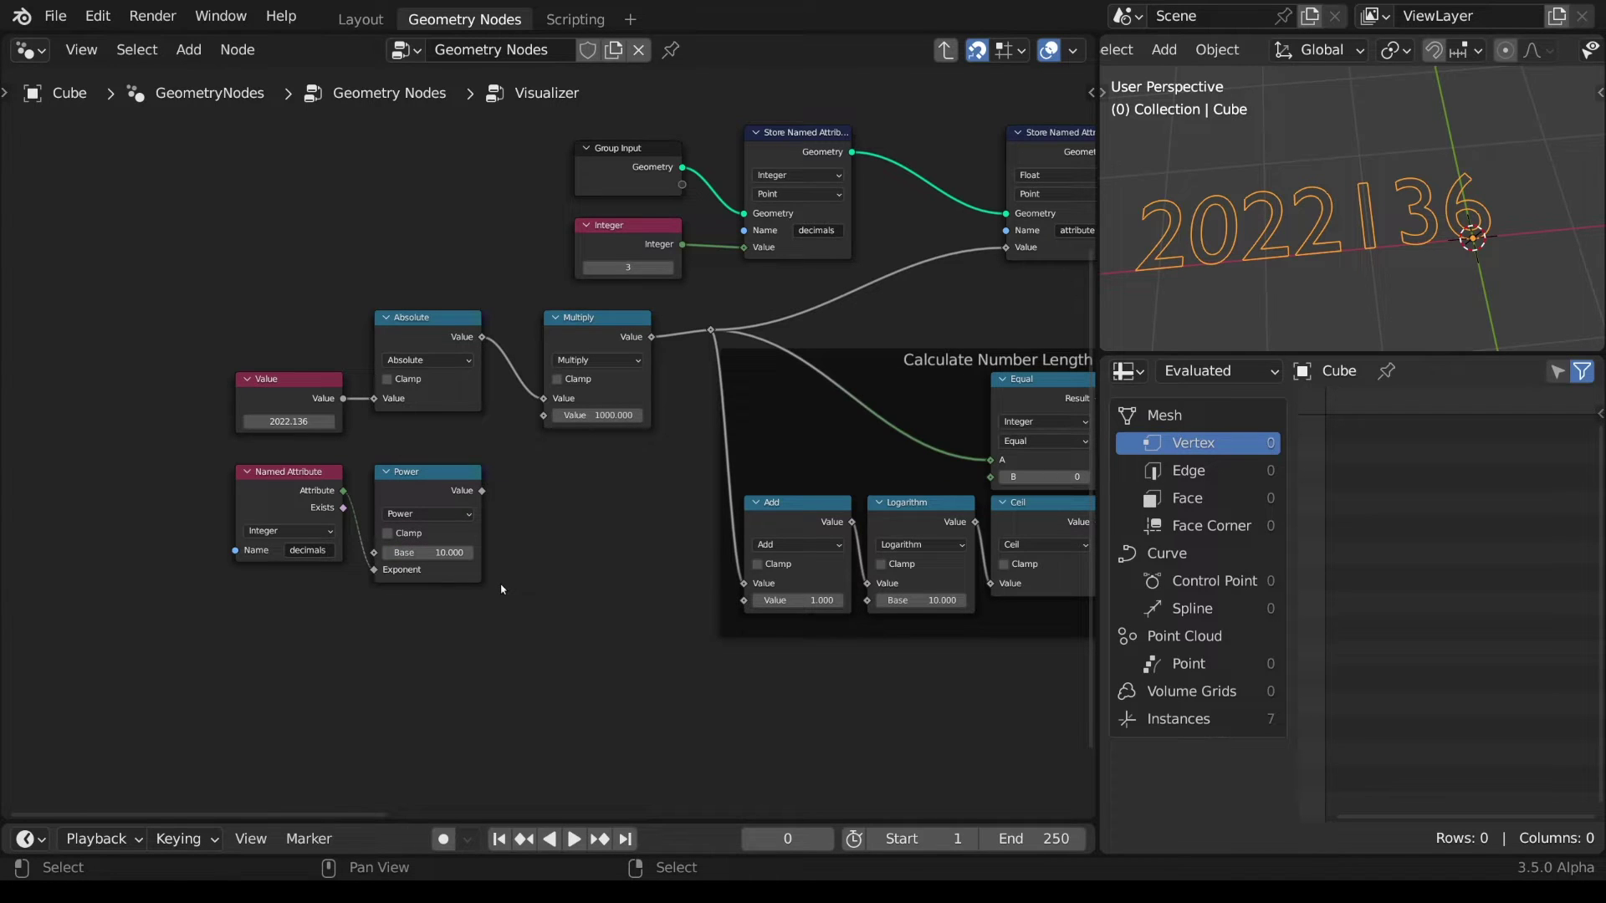
drag(482, 491, 543, 416)
- Set the Value node to 17.384
click(289, 422)
text(1)
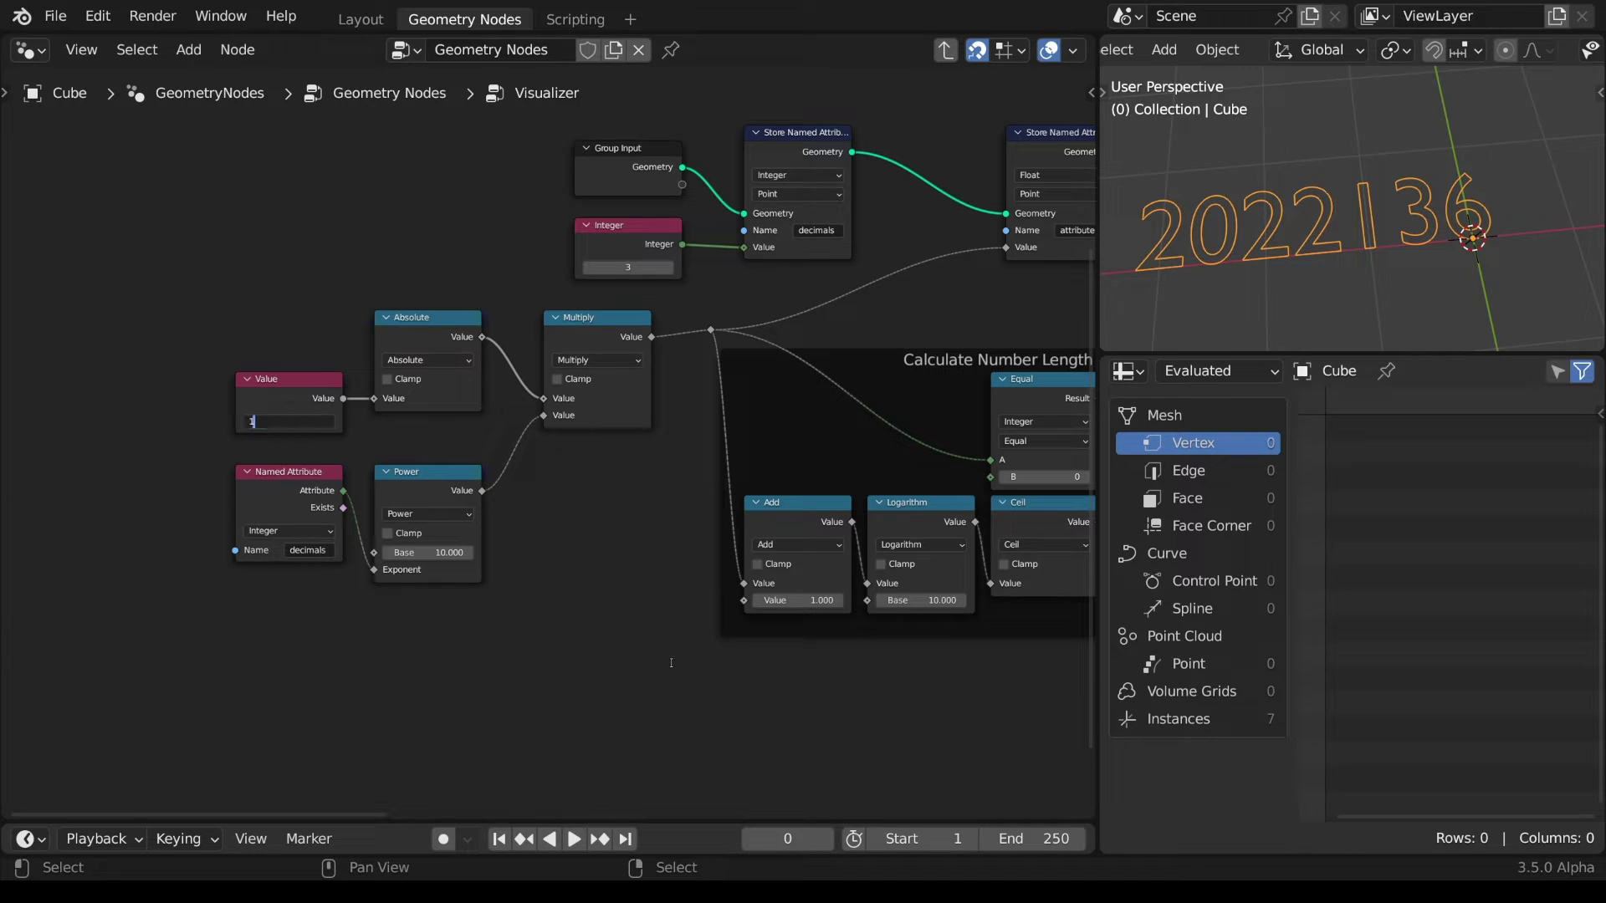
text(7.384)
key(Return)
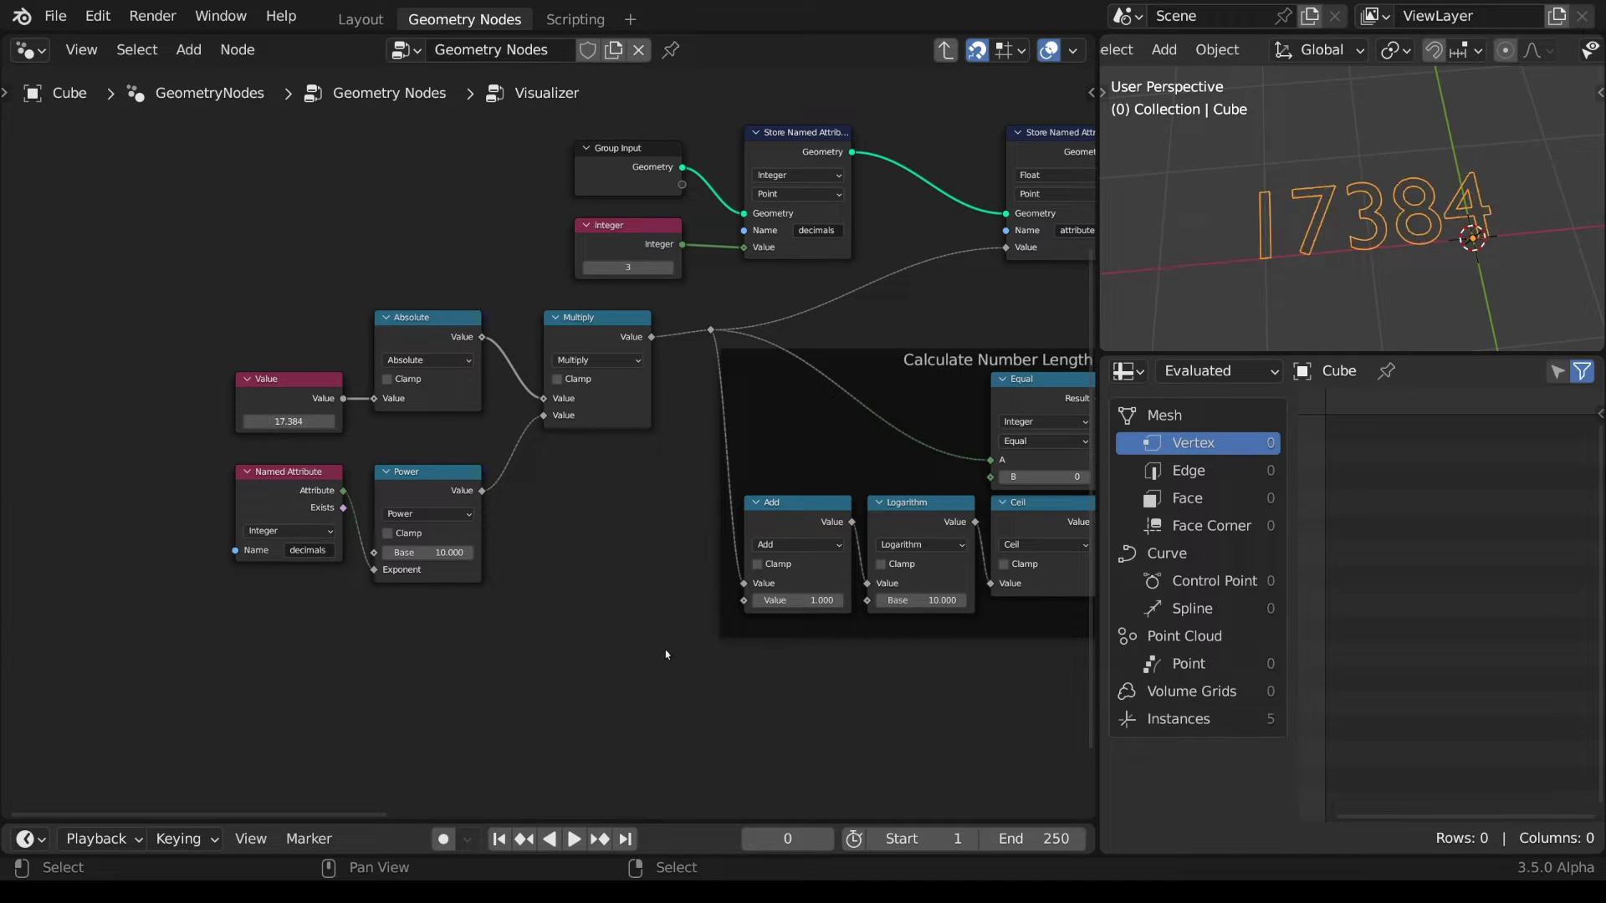
- Test the decimals setting by lowering the Integer node to 1 and raising it through 2 back to 3
click(586, 269)
click(586, 269)
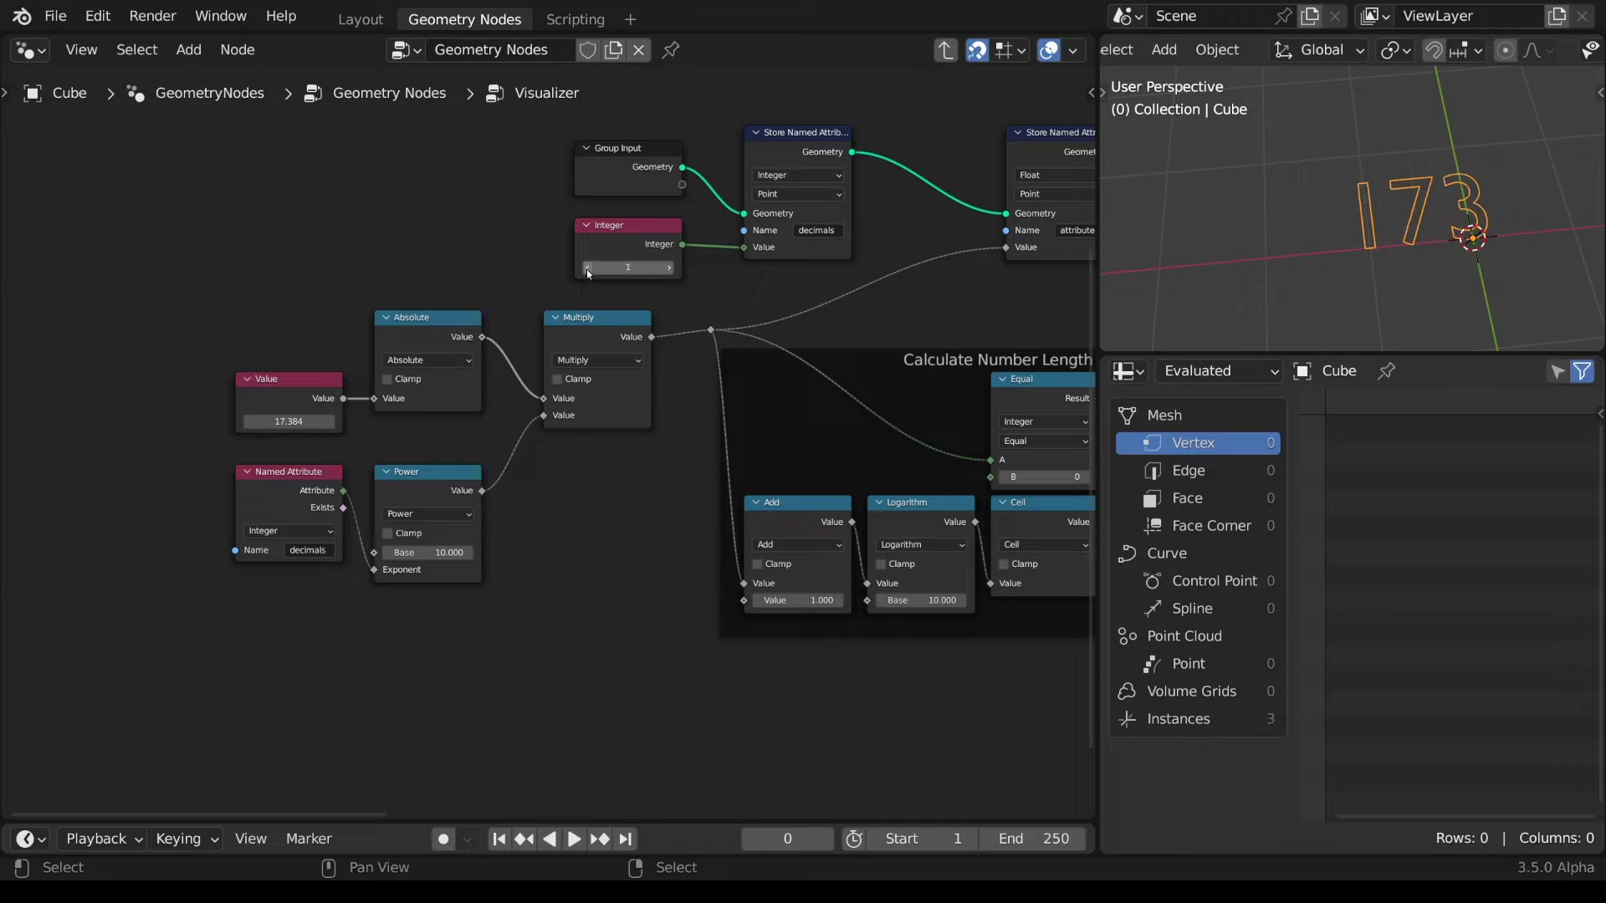
click(669, 268)
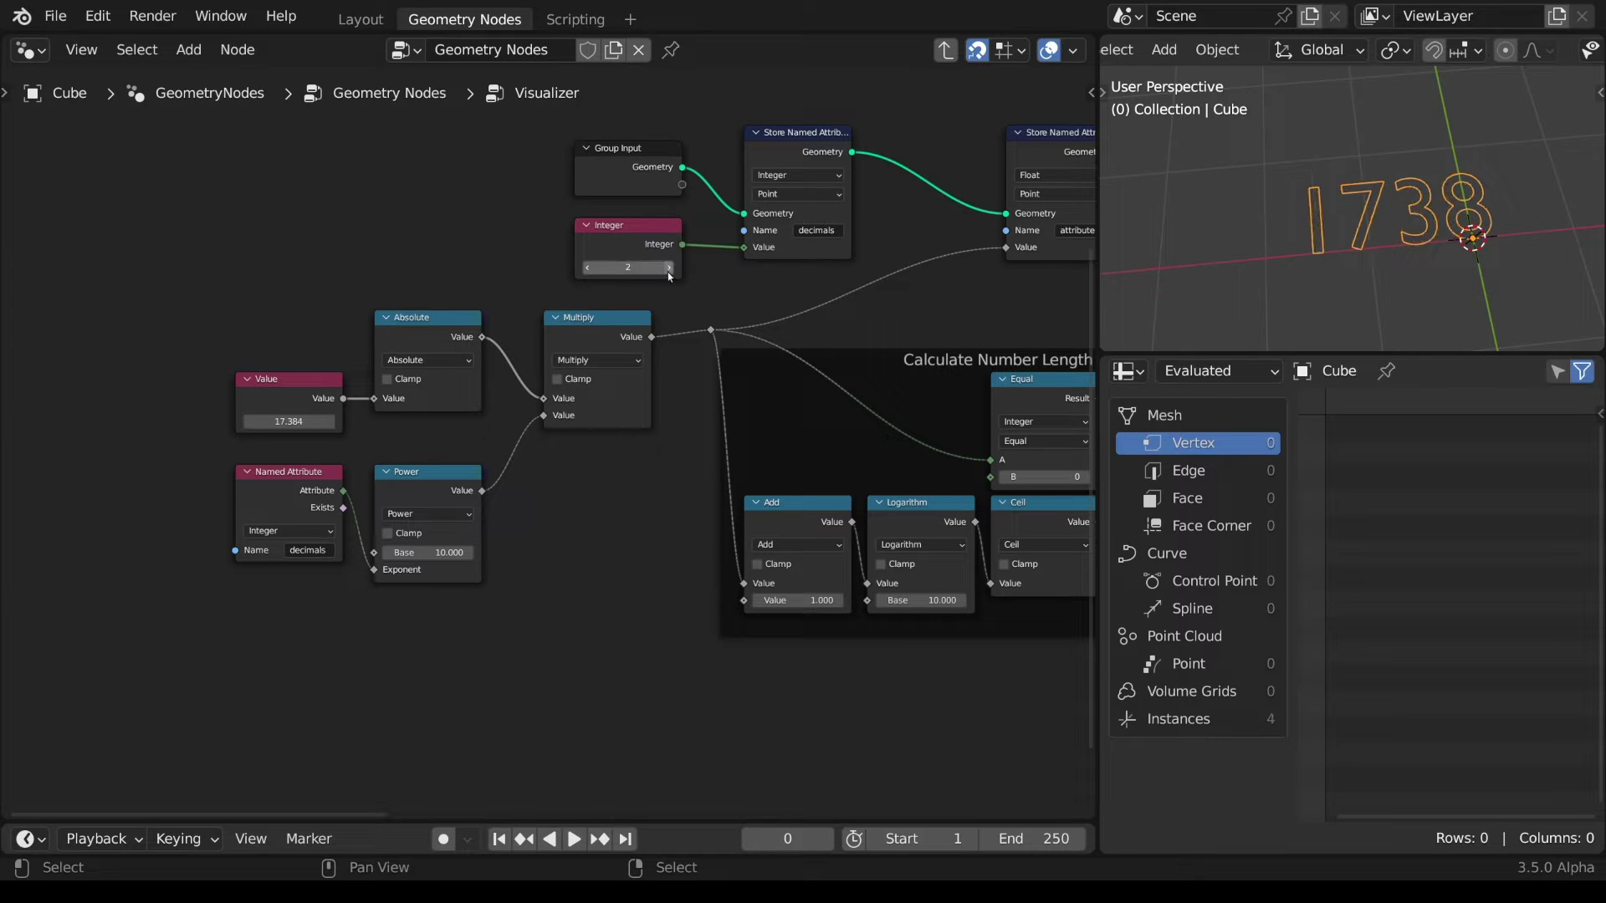
click(669, 268)
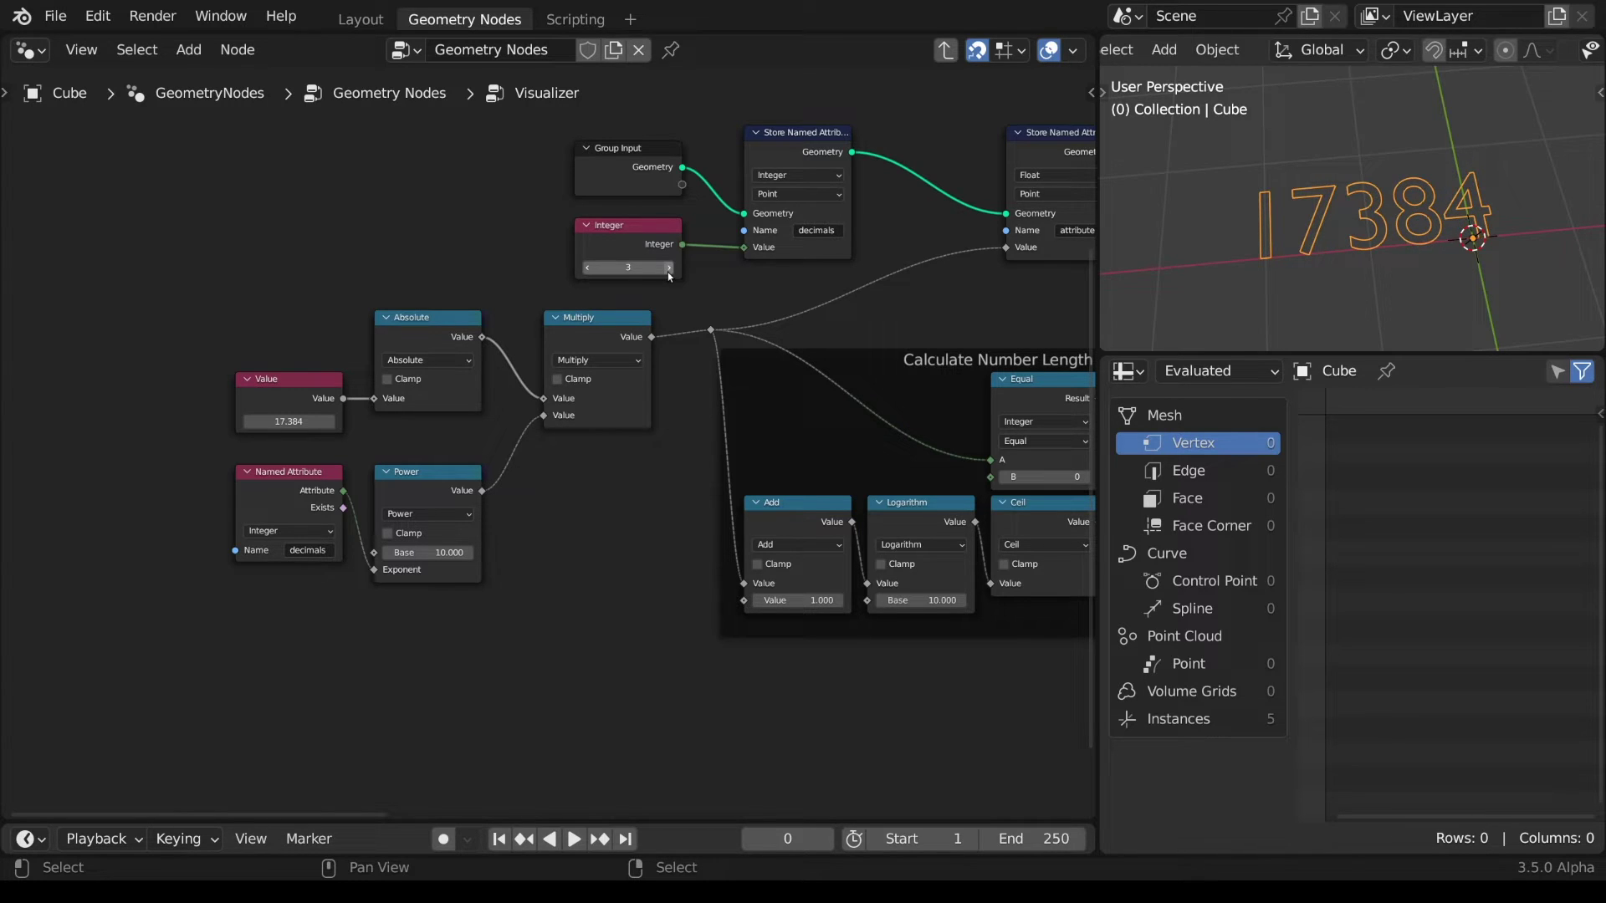
key(alt)
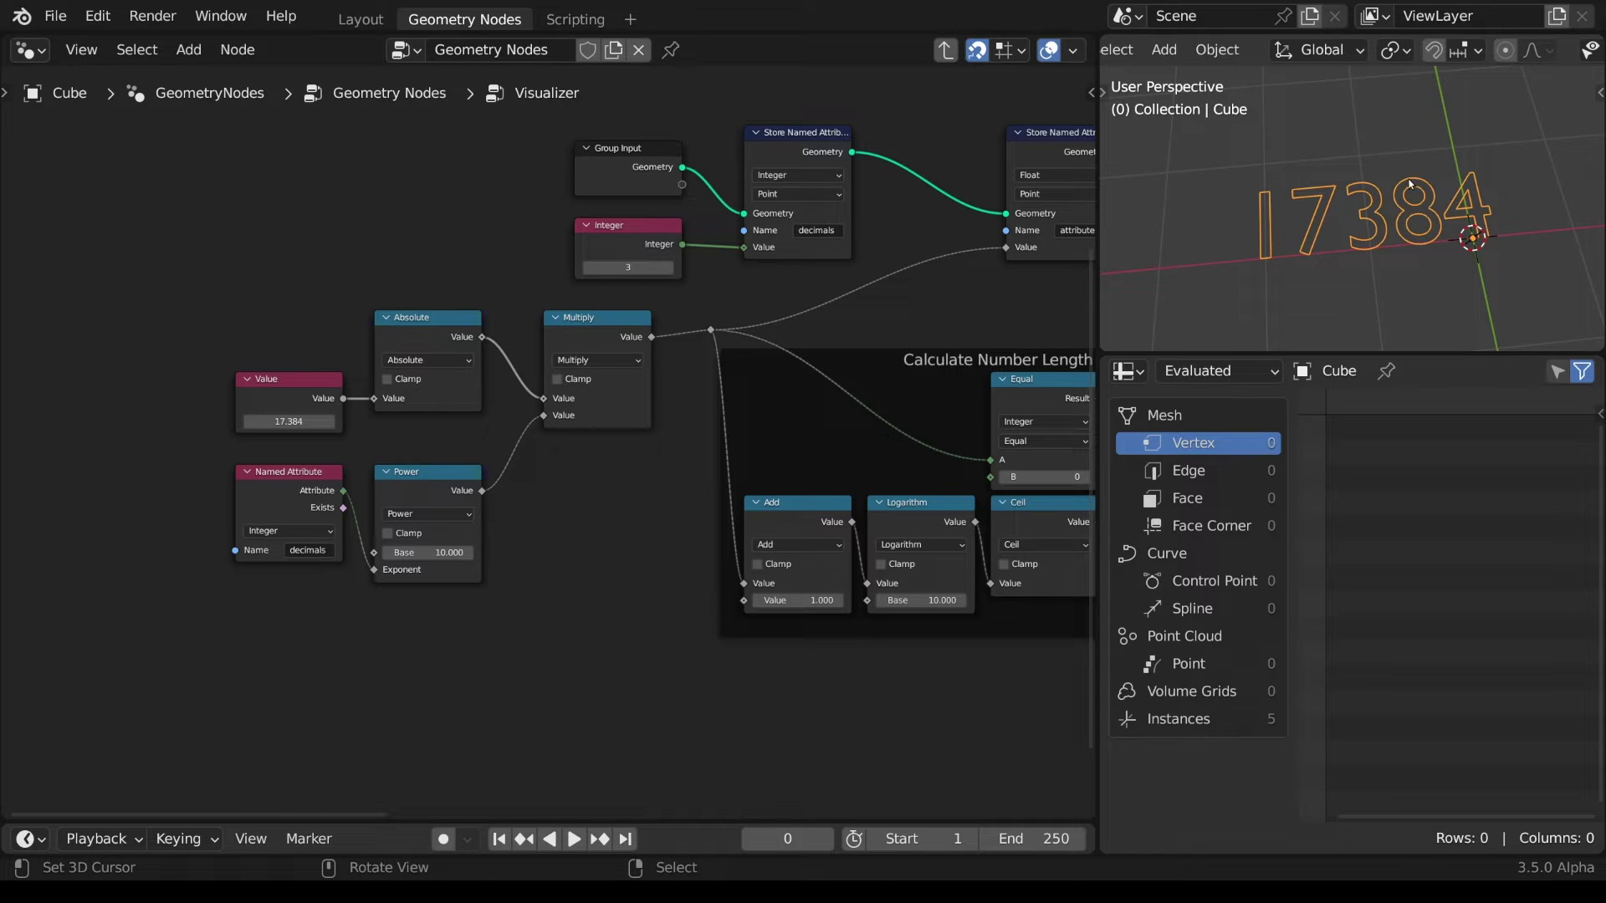
scroll(280, 449, up, 2)
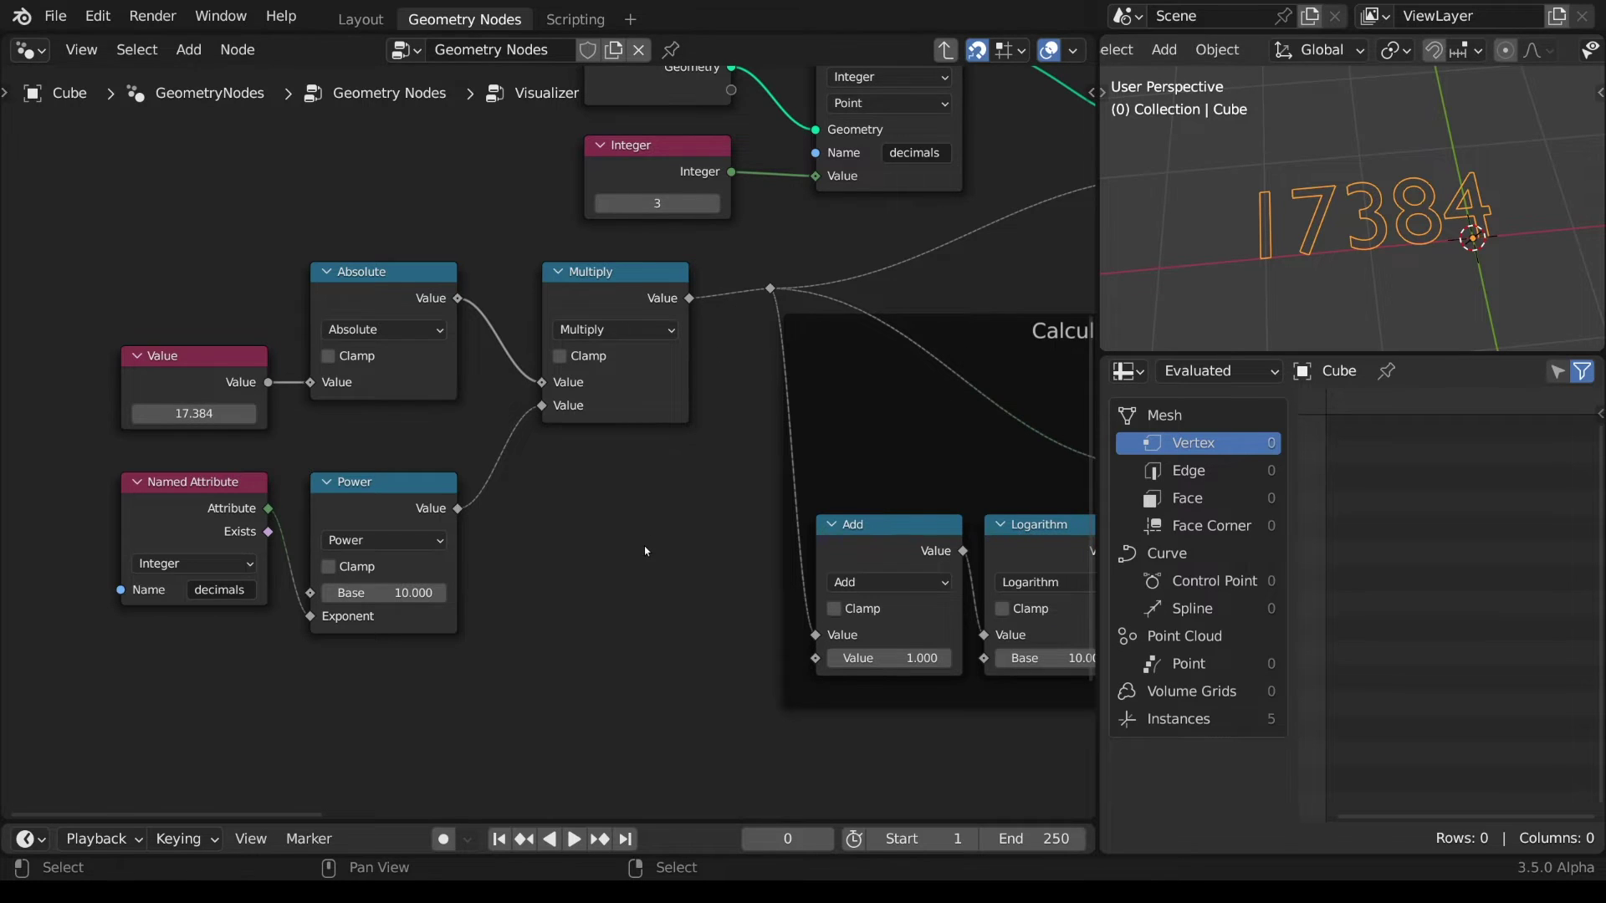
scroll(650, 547, down, 2)
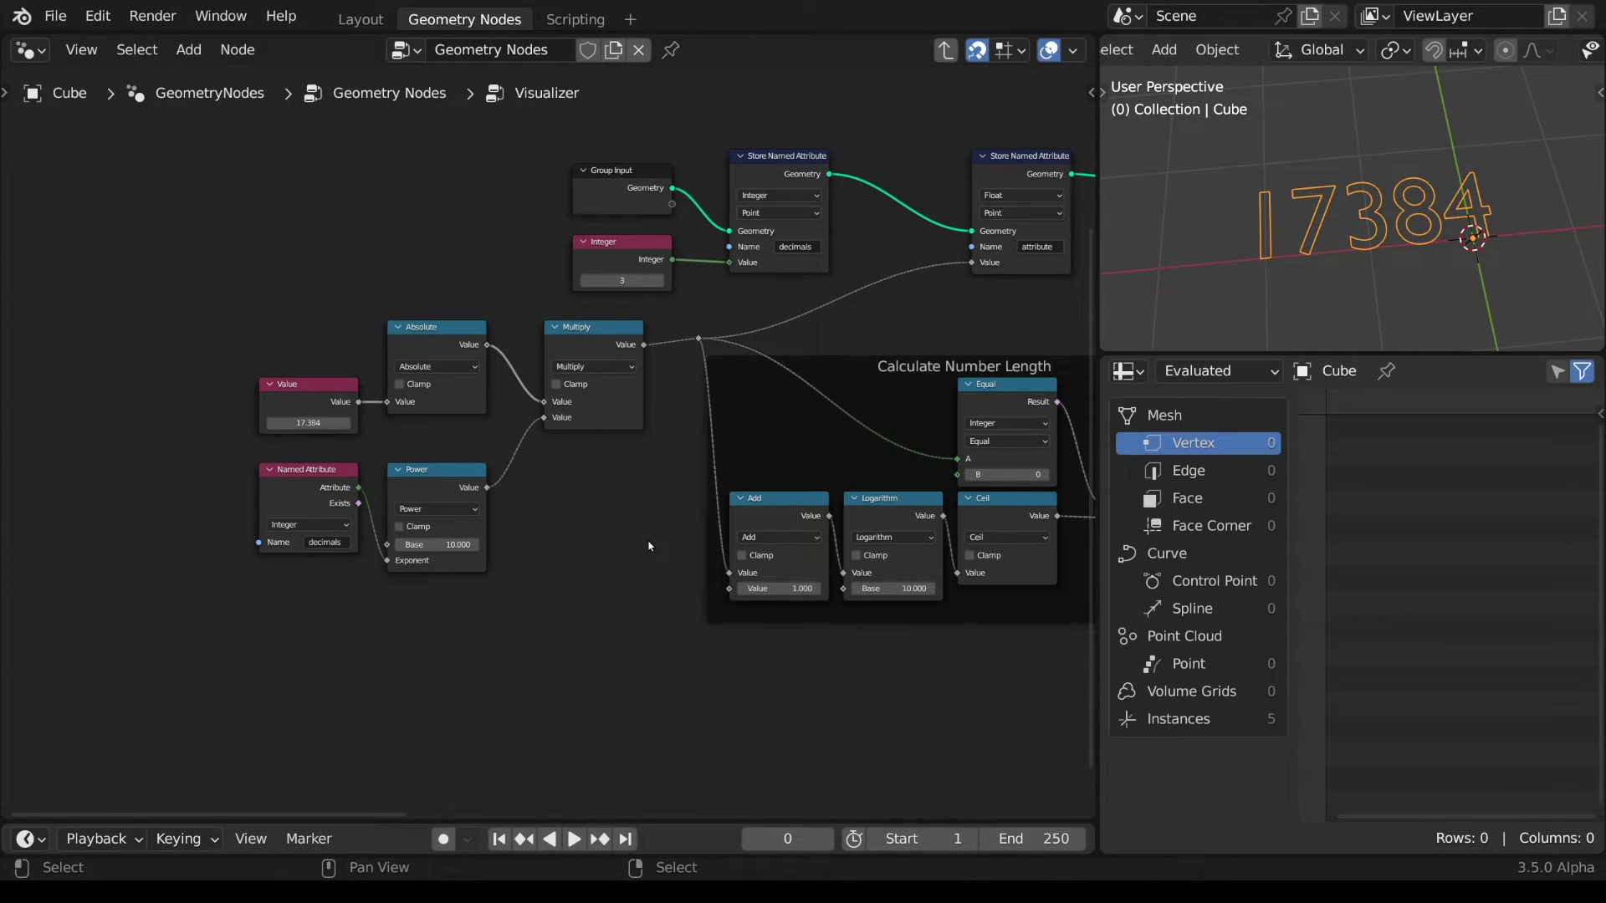
scroll(650, 546, up, 2)
scroll(650, 546, down, 1)
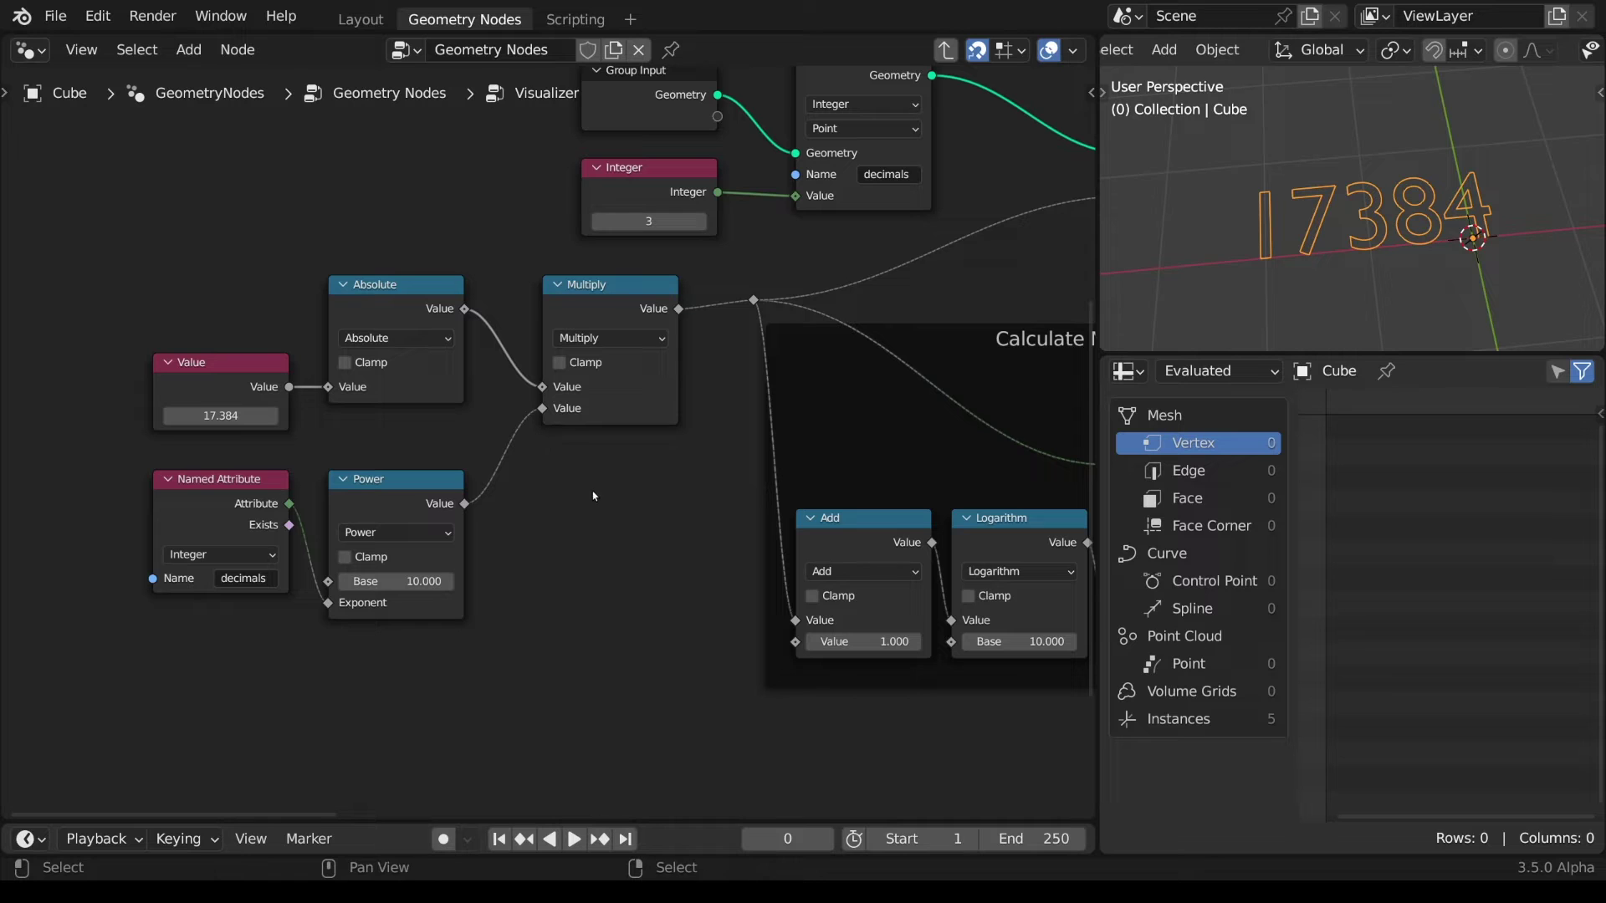
scroll(588, 559, down, 2)
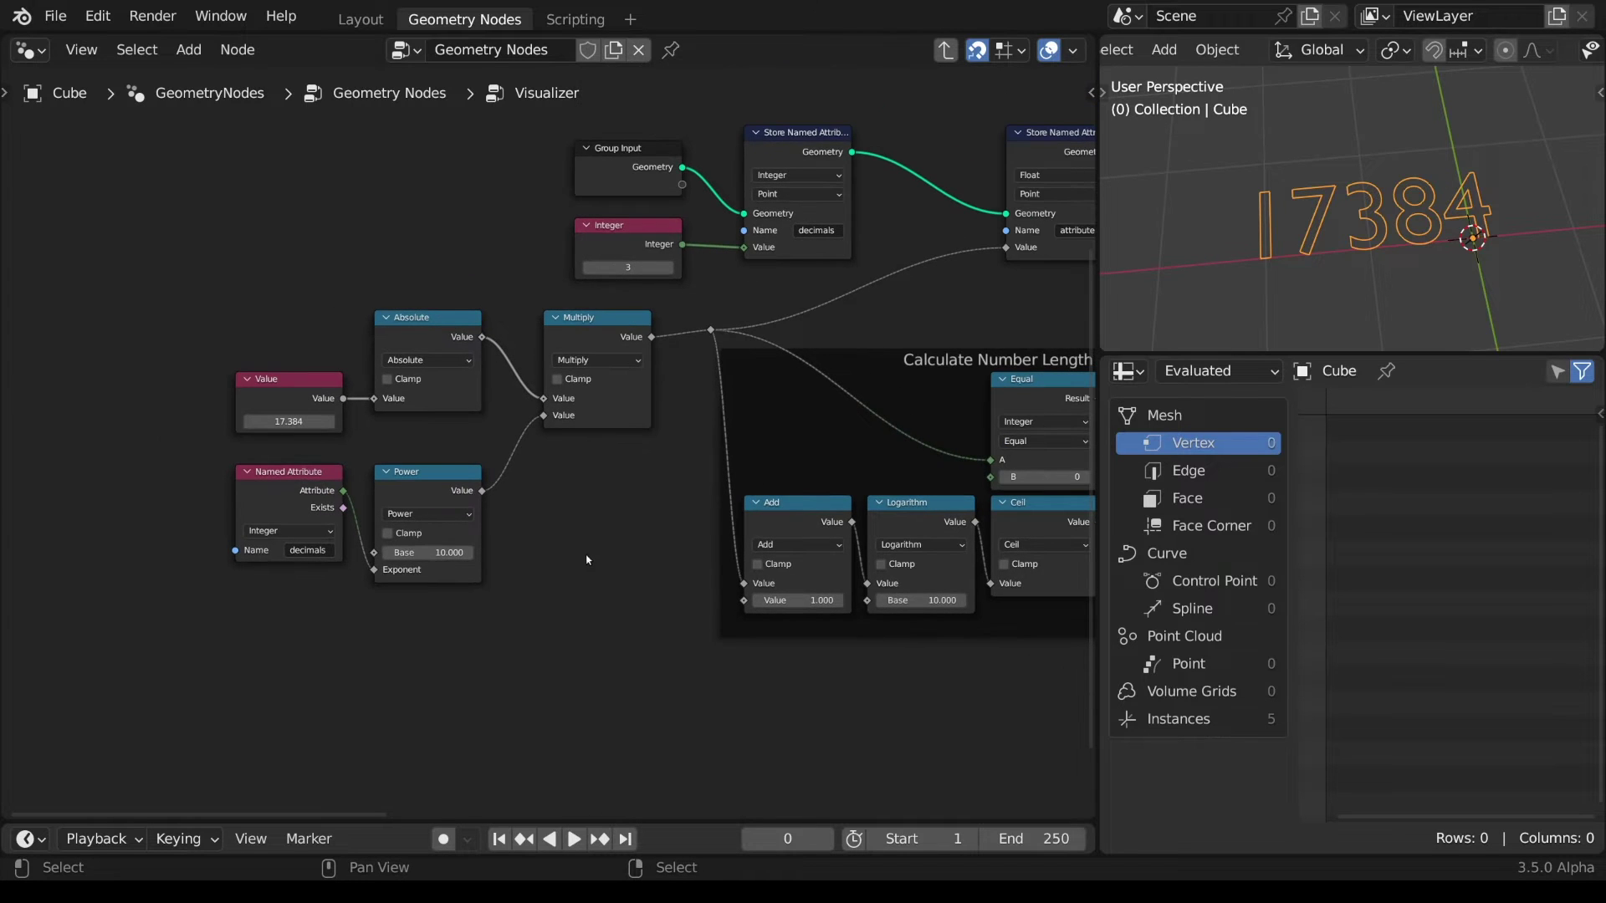
- Move the Value and Absolute nodes away from Multiply and insert a Truncate node on the link between Absolute and Multiply
drag(206, 274, 452, 416)
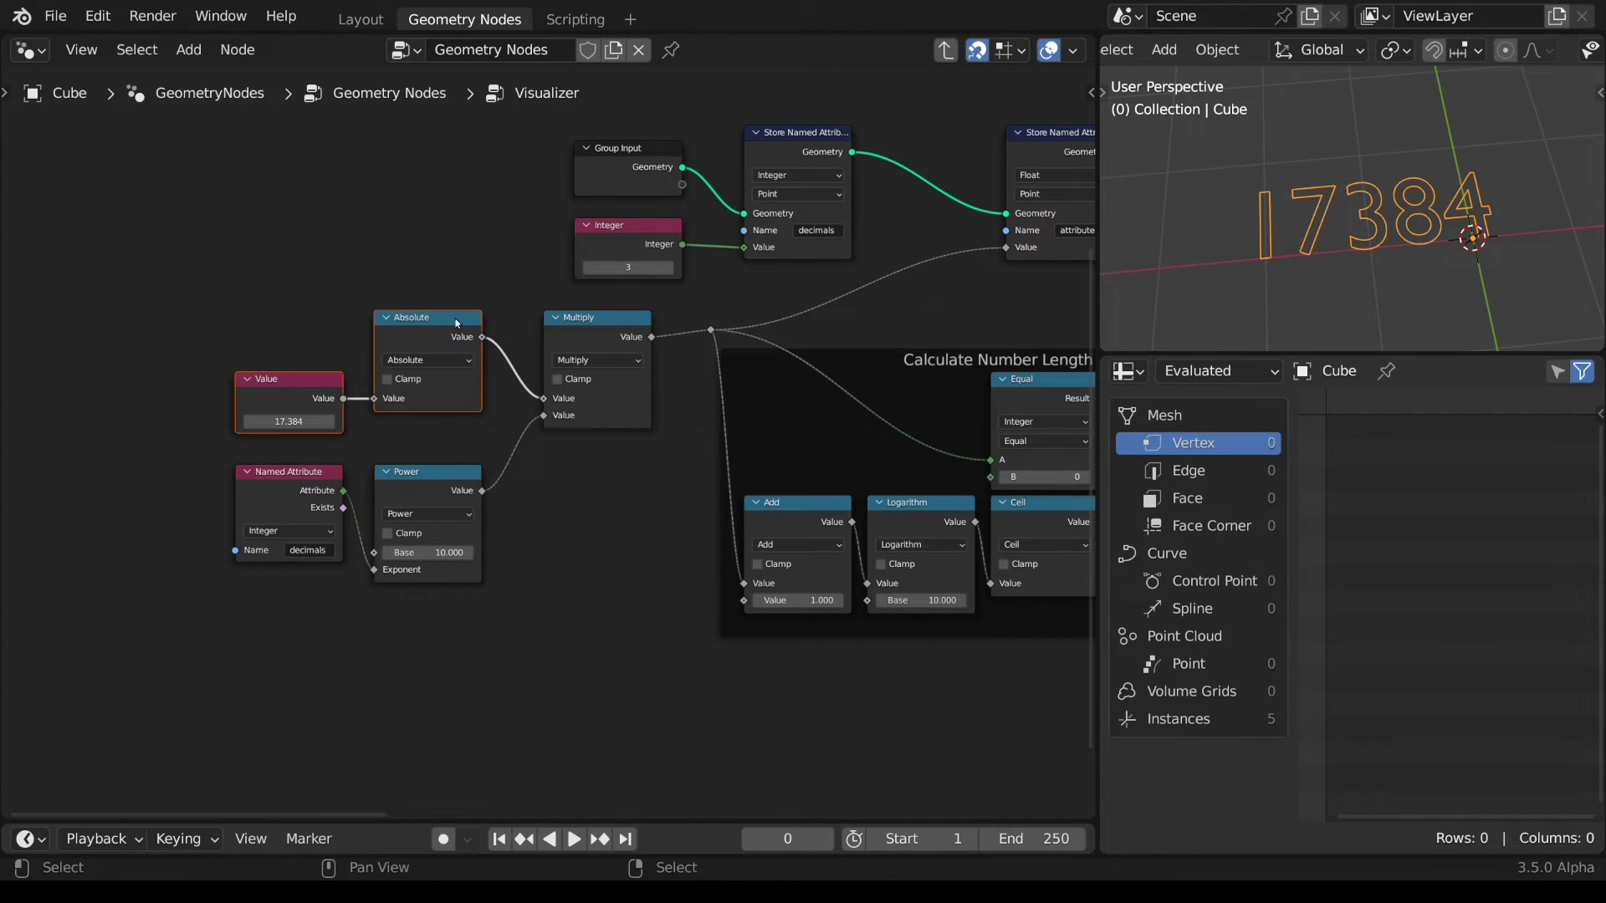
drag(467, 336, 174, 351)
key(shift+a)
text(trunc)
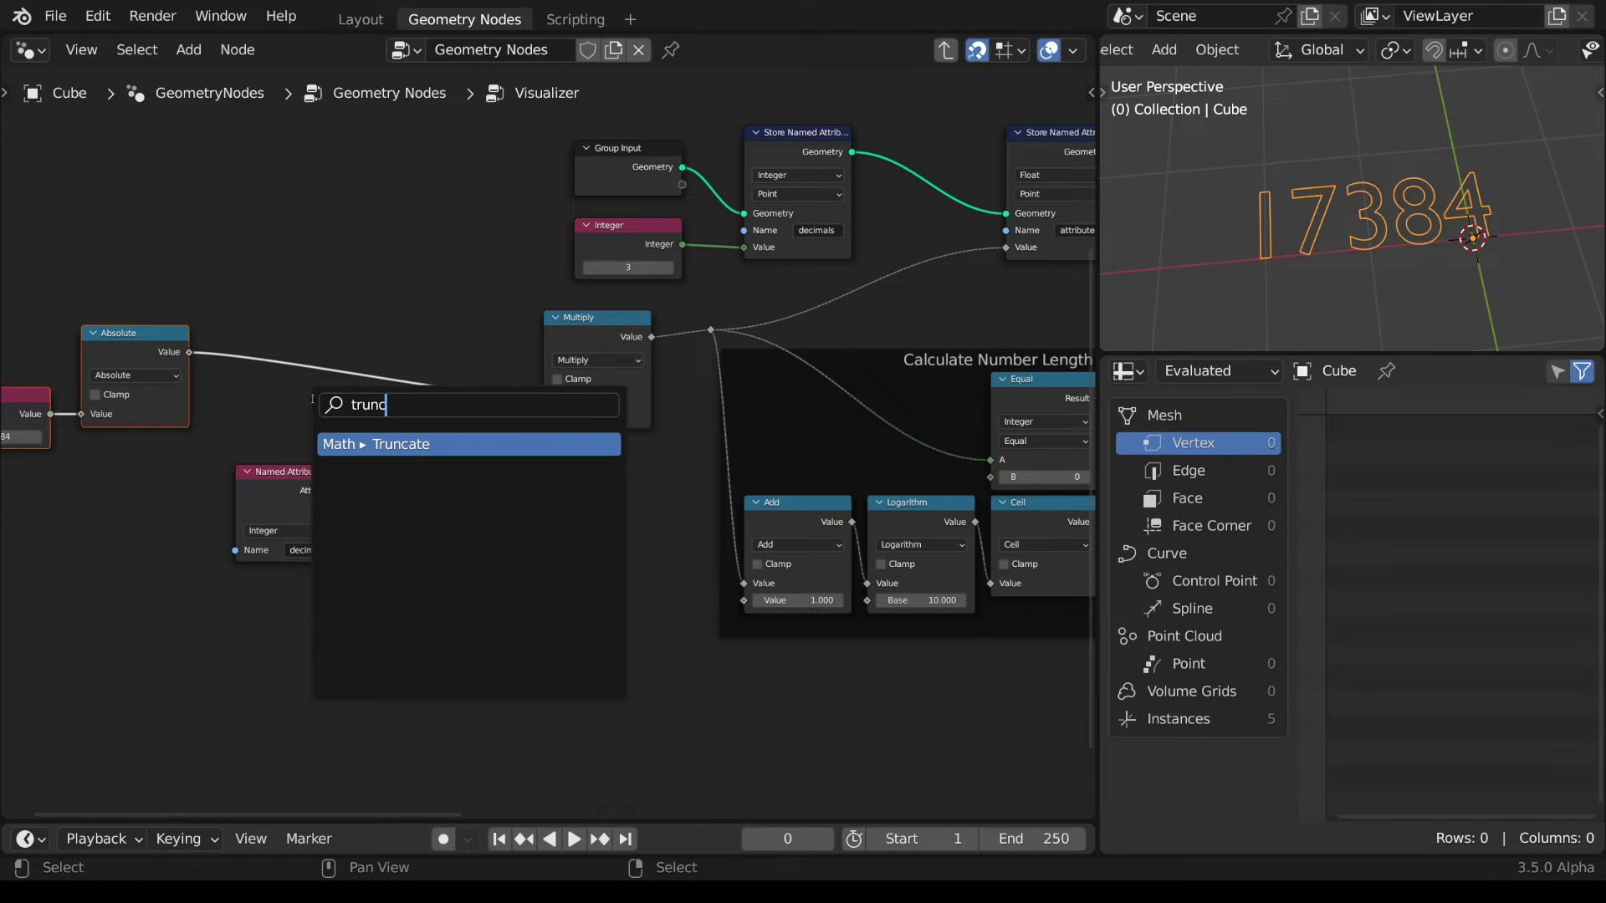
key(Return)
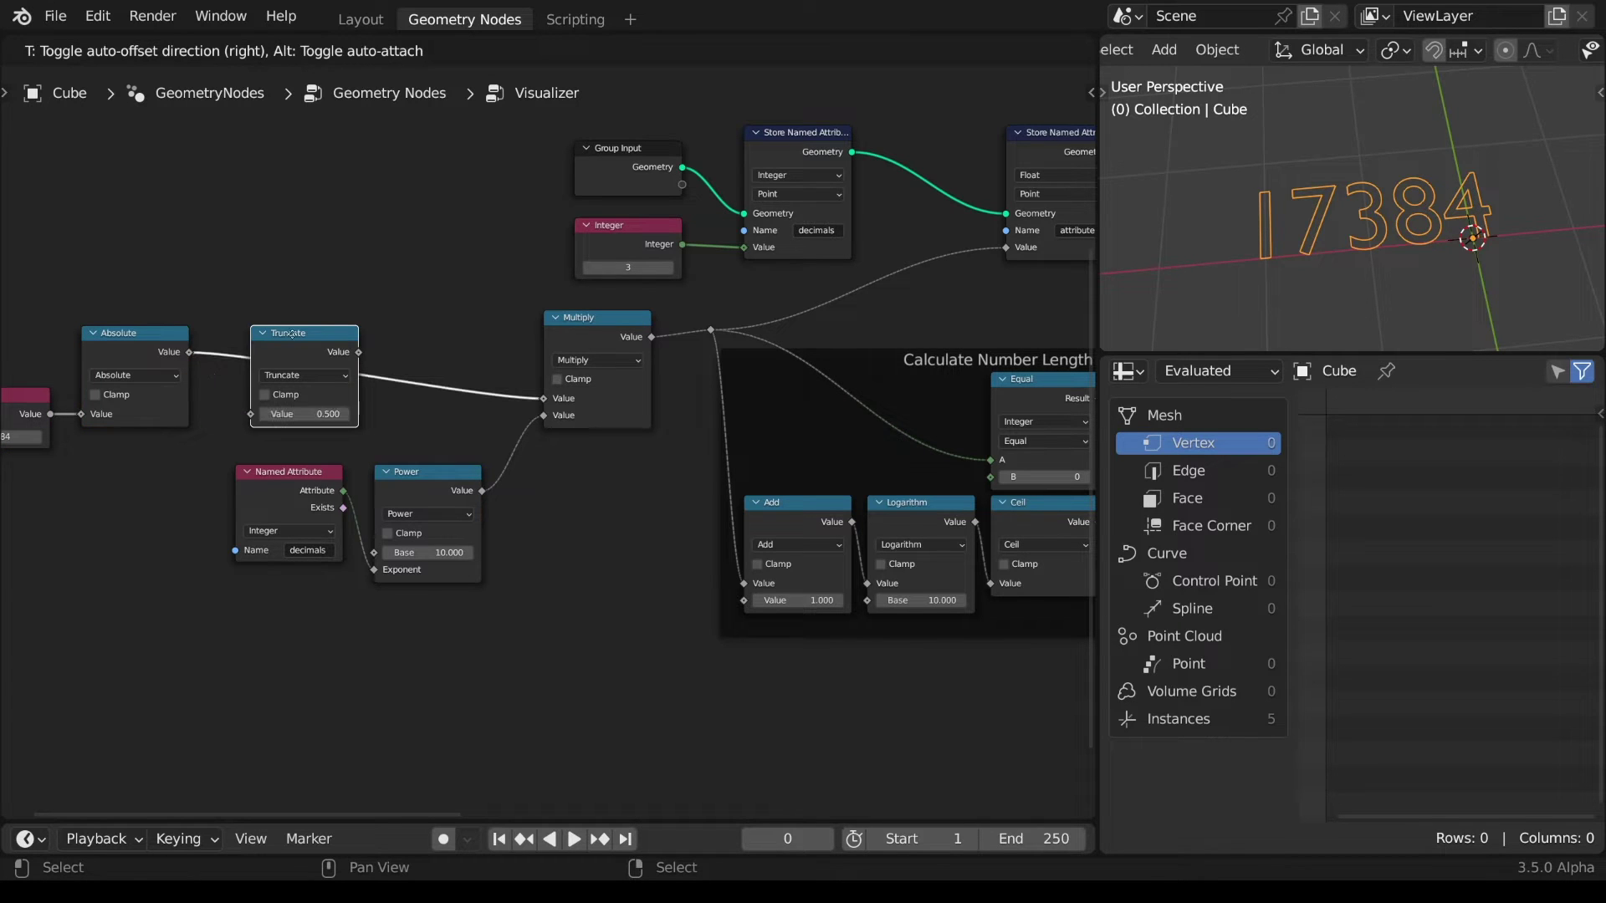
click(251, 347)
middle_drag(120, 476, 347, 472)
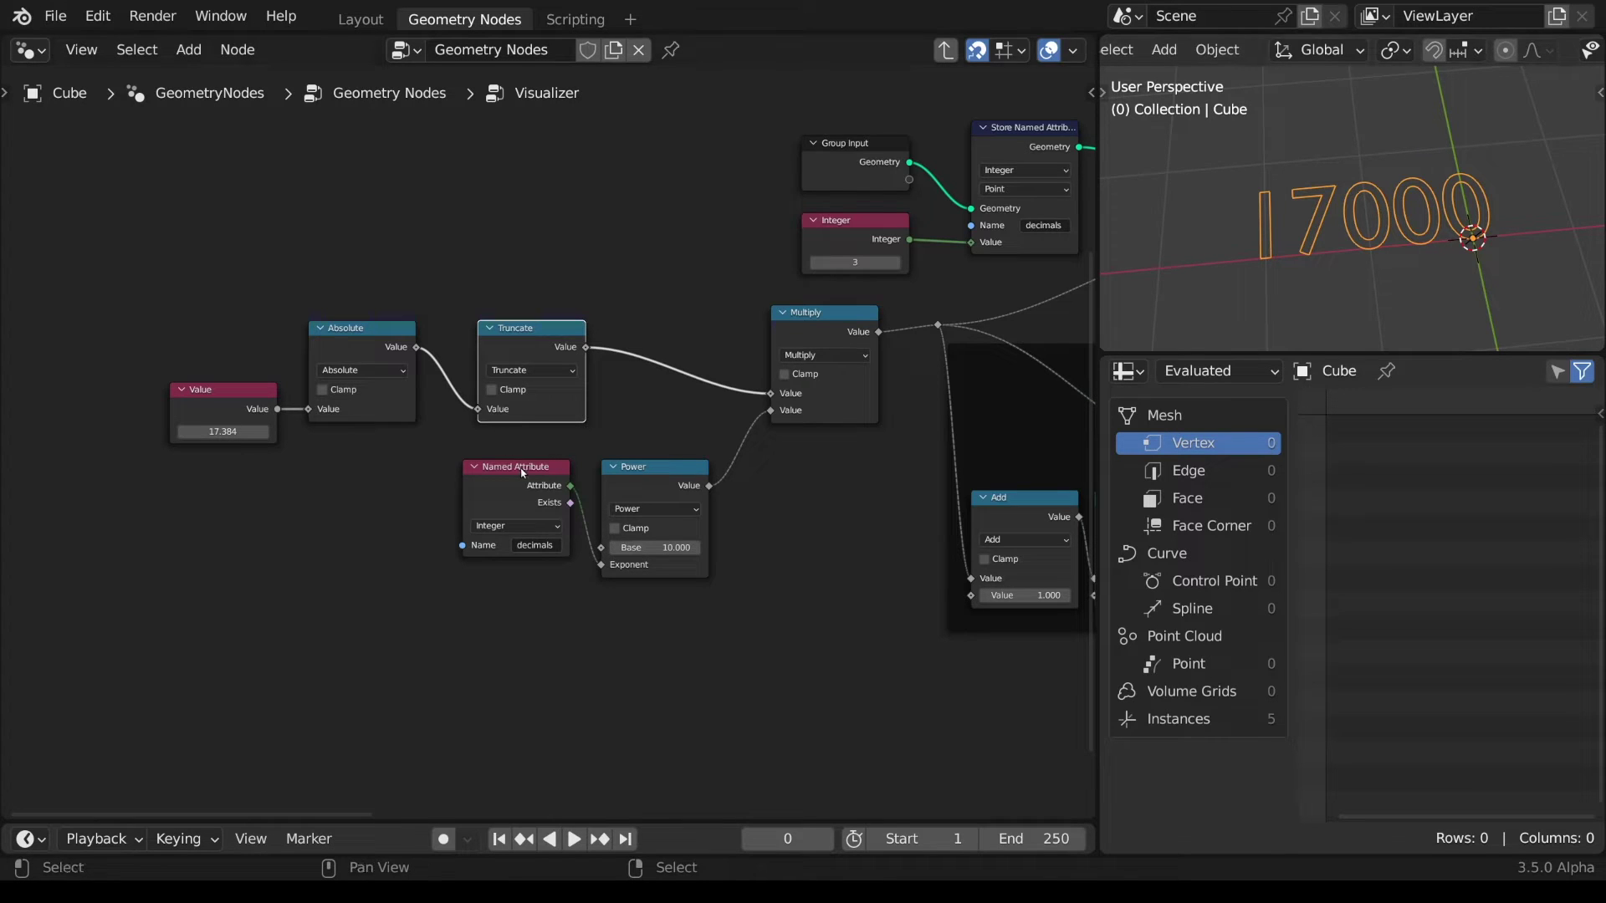
- Compare the "decimals" attribute with 0 using an integer Greater Than node, and move both nodes away from Power
drag(523, 472, 368, 474)
drag(416, 503, 470, 535)
text(grea)
key(Return)
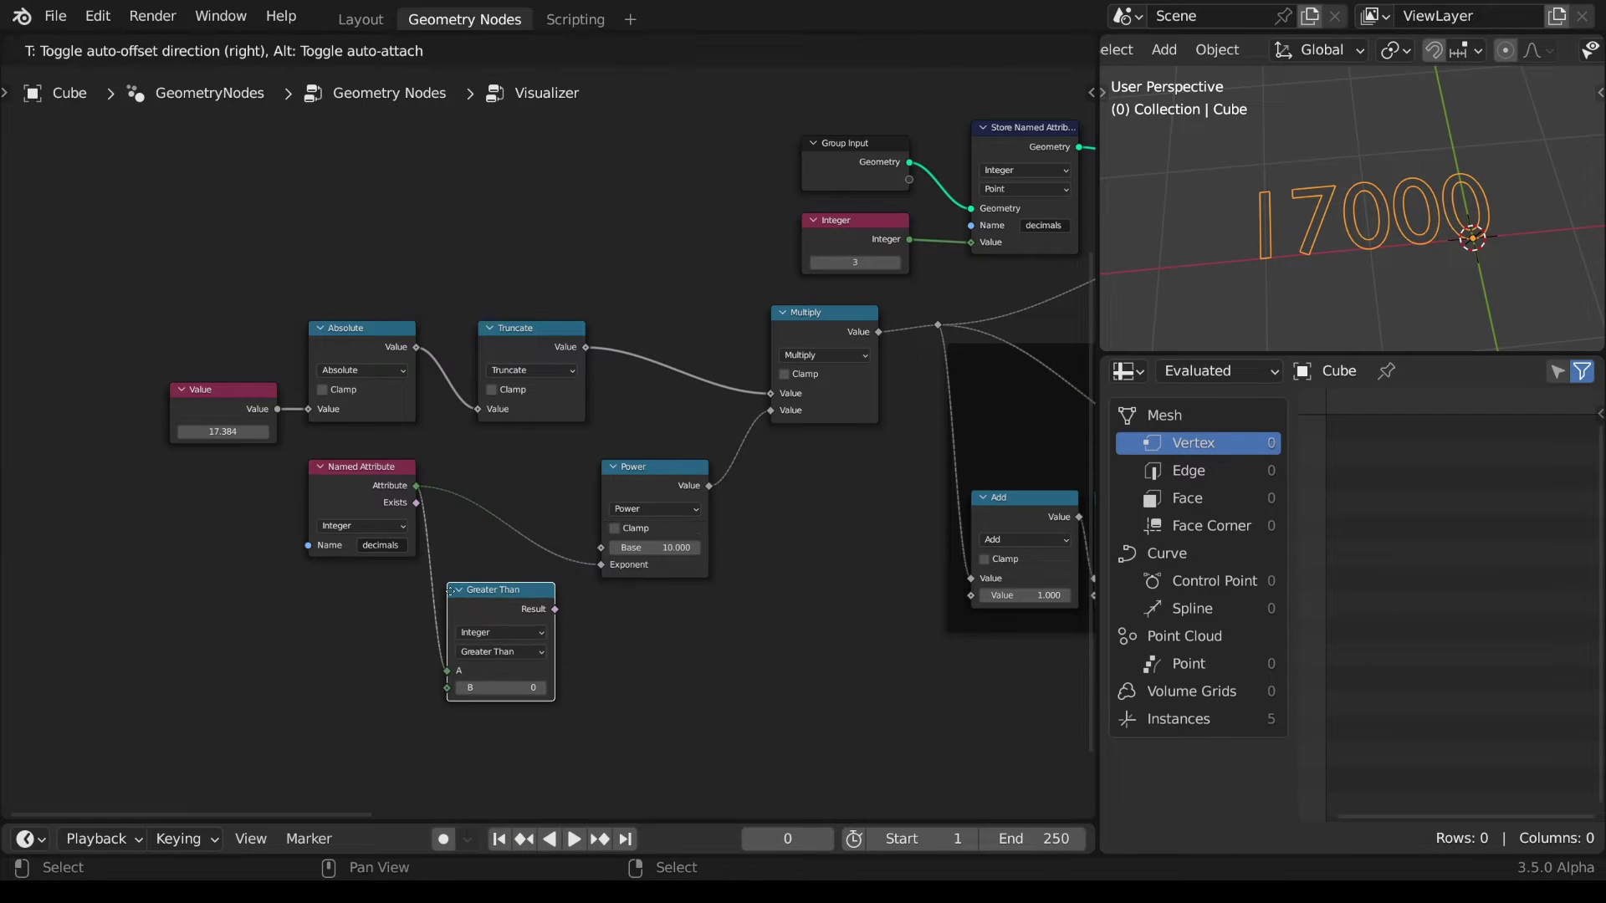
click(507, 657)
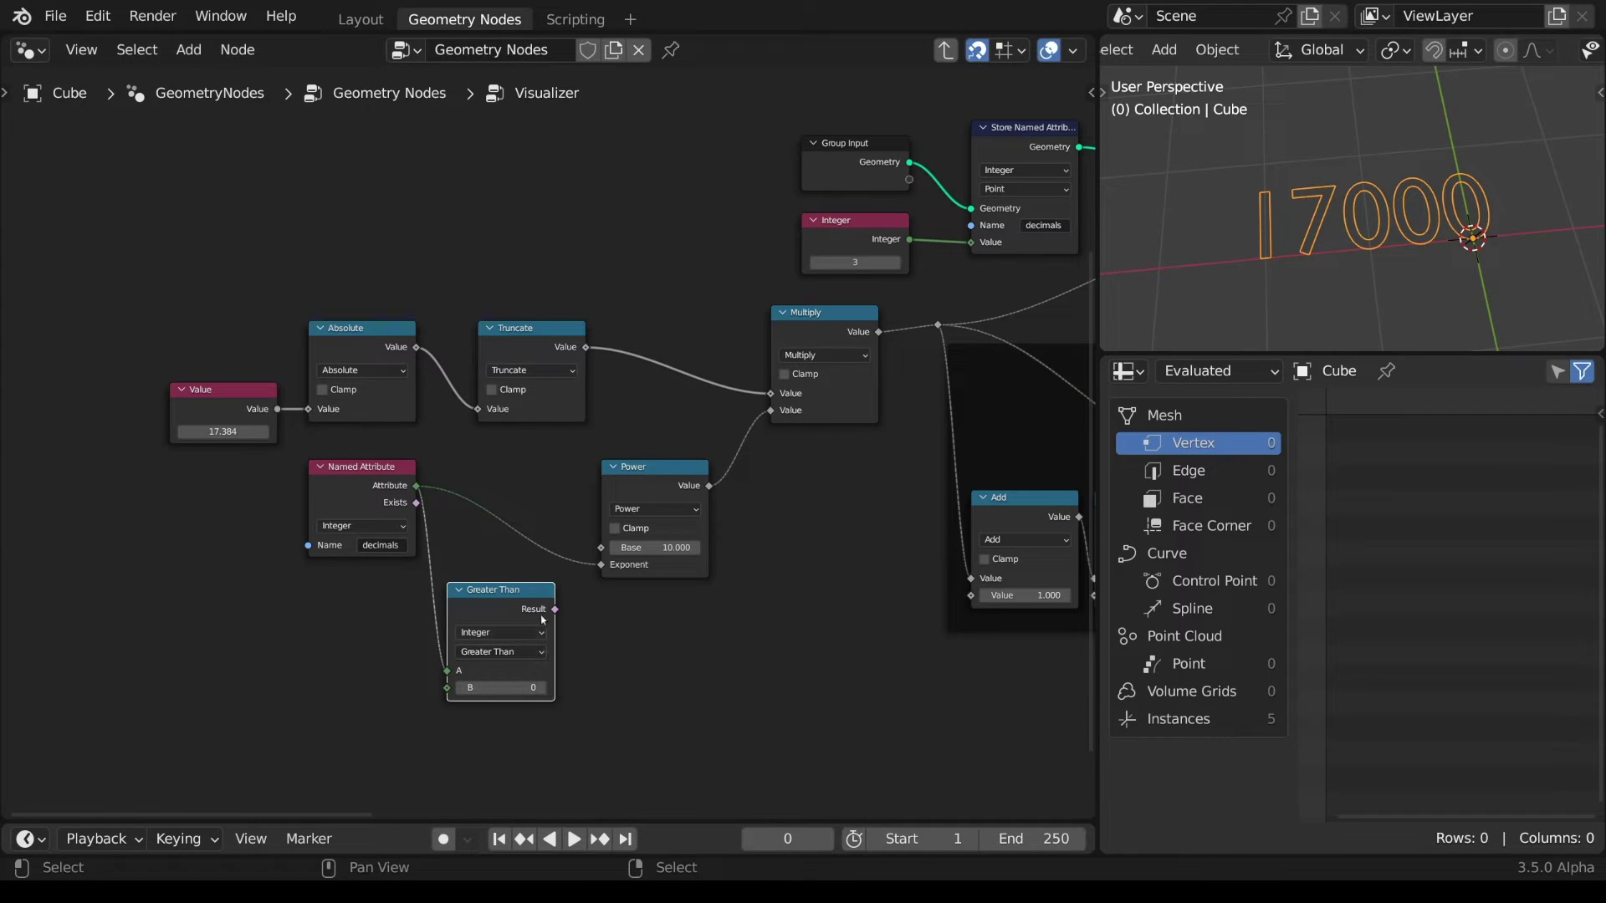
mouse_move(556, 612)
drag(268, 499, 542, 666)
drag(490, 590, 351, 636)
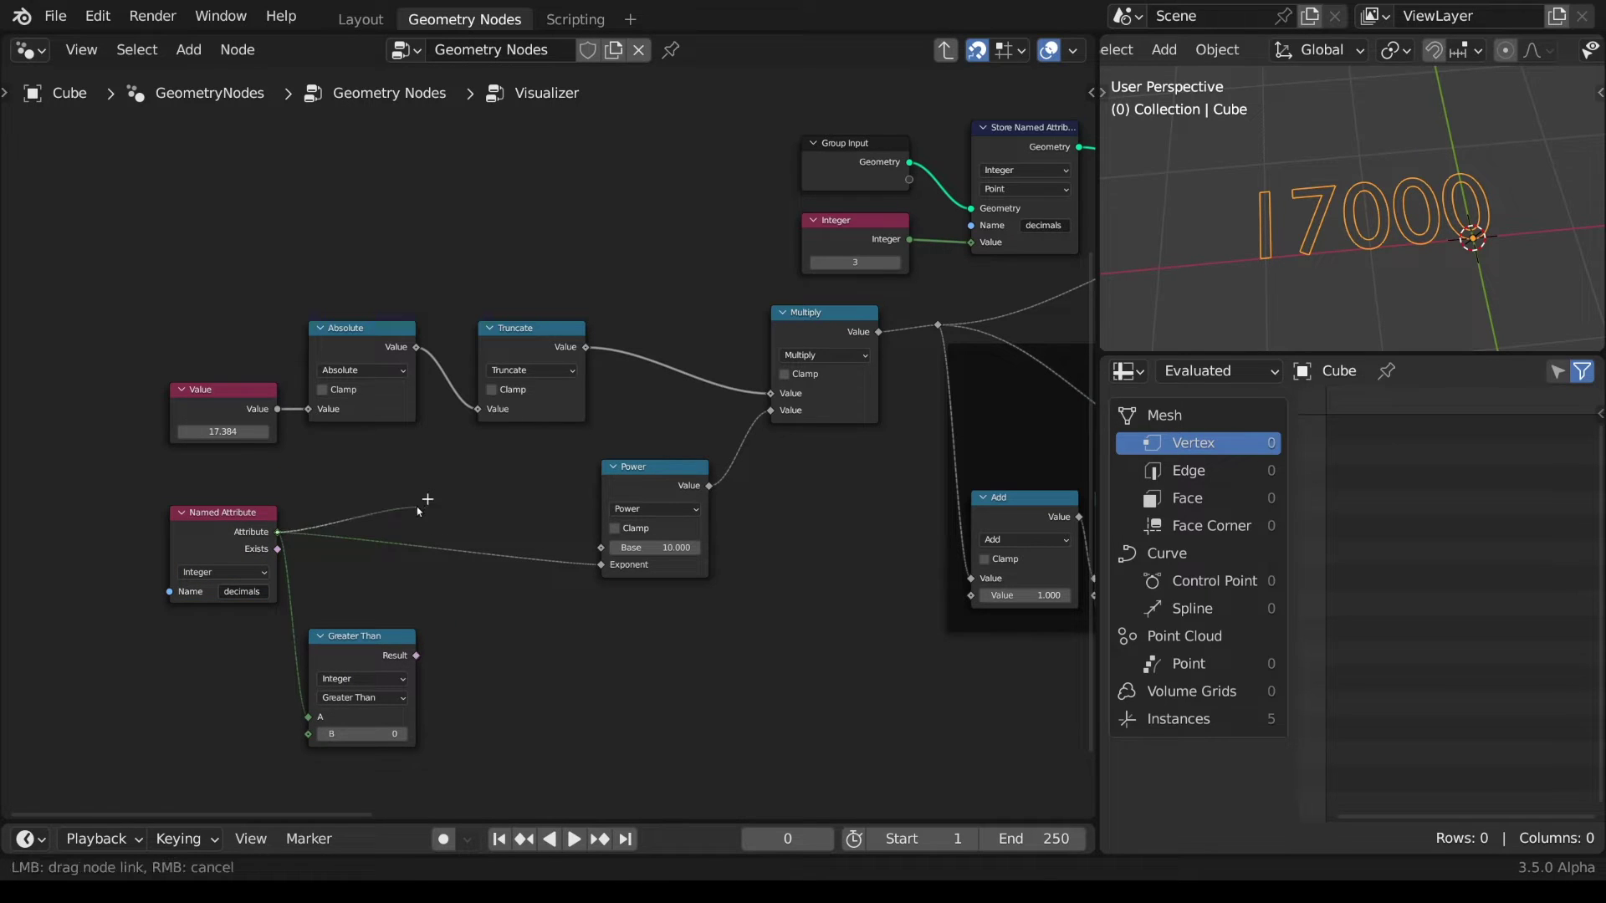
- Add a math Add node summing the "decimals" attribute and the Greater Than result, and link it to Power's exponent
key(shift+a)
text(add)
click(508, 549)
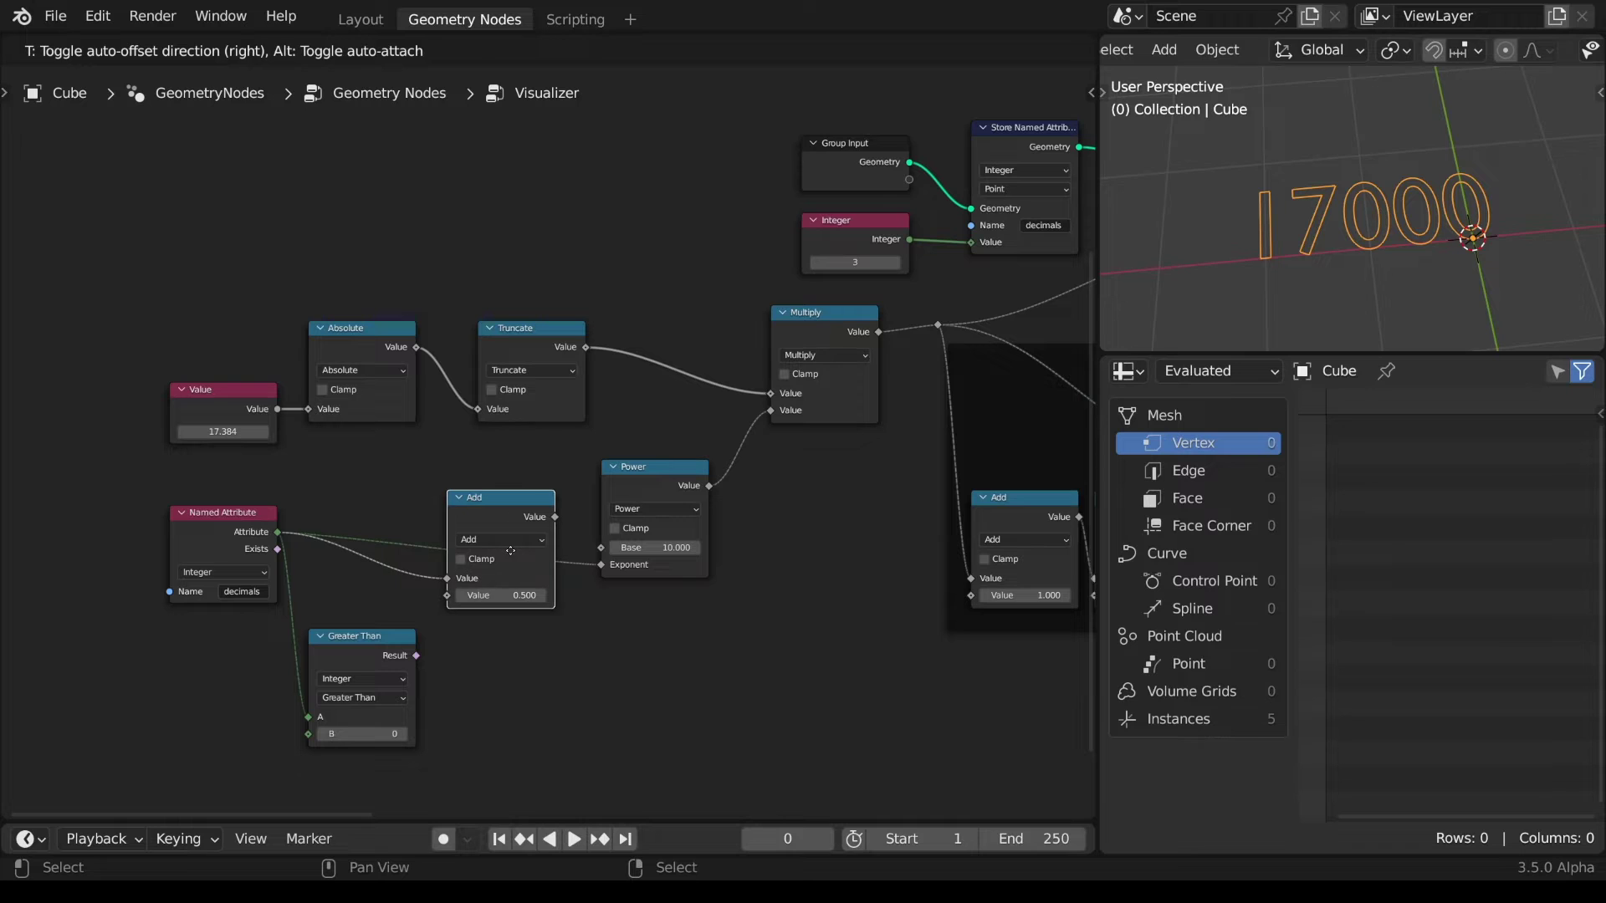
click(524, 550)
drag(416, 655, 446, 597)
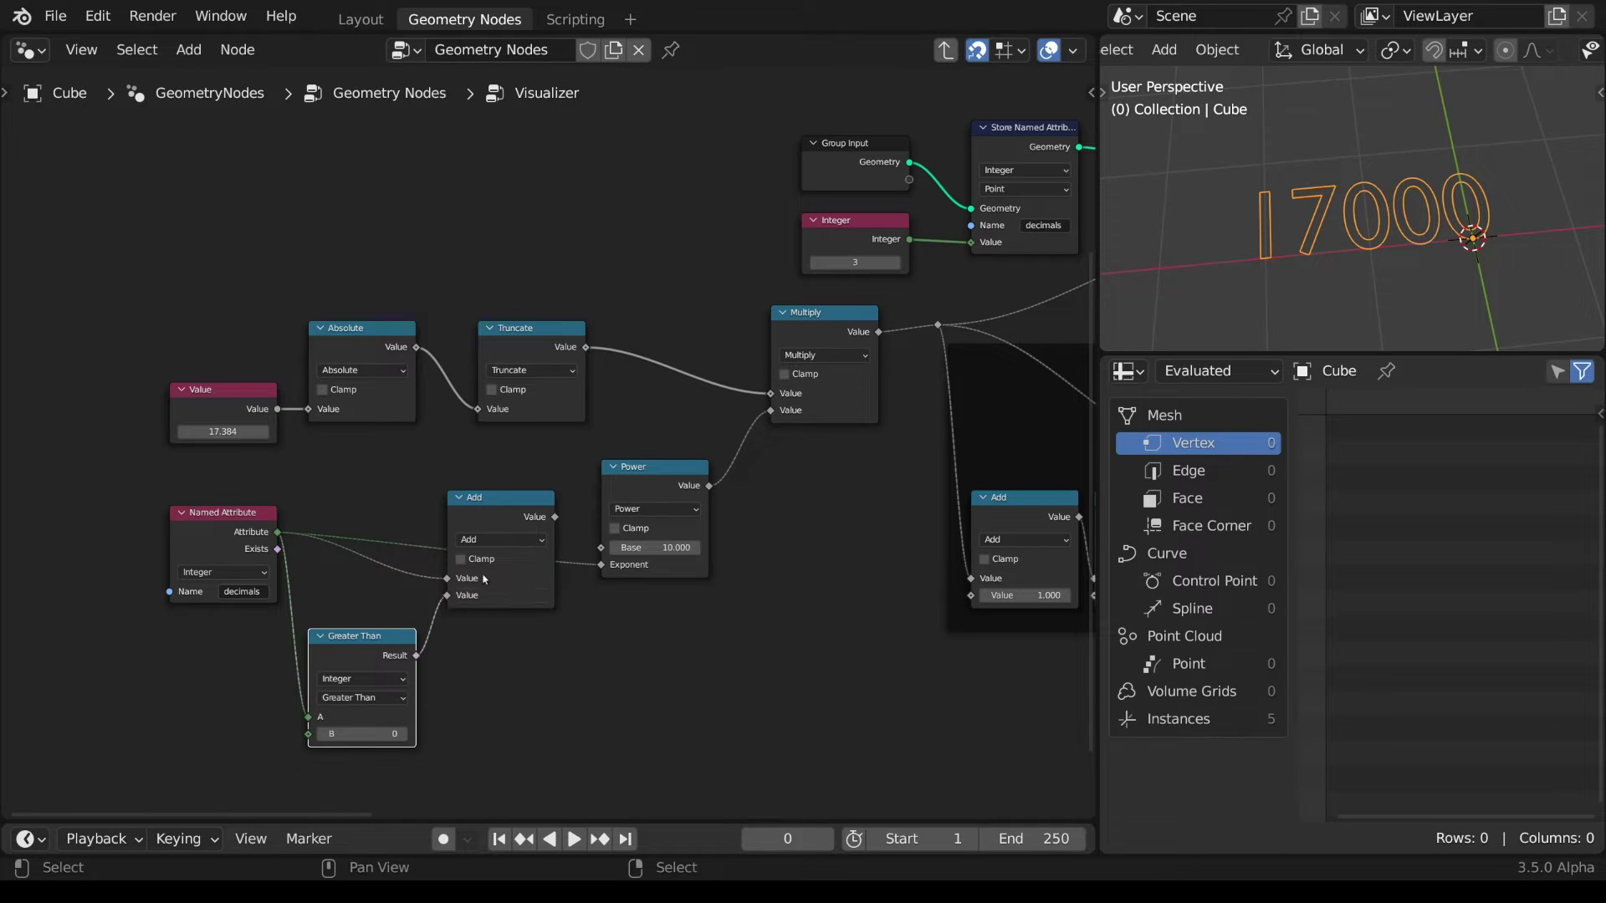
drag(555, 517, 601, 564)
- Move the Value and Absolute nodes aside and group the Truncate-to-Multiply nodes in a frame labelled "Full Number"
scroll(633, 634, down, 2)
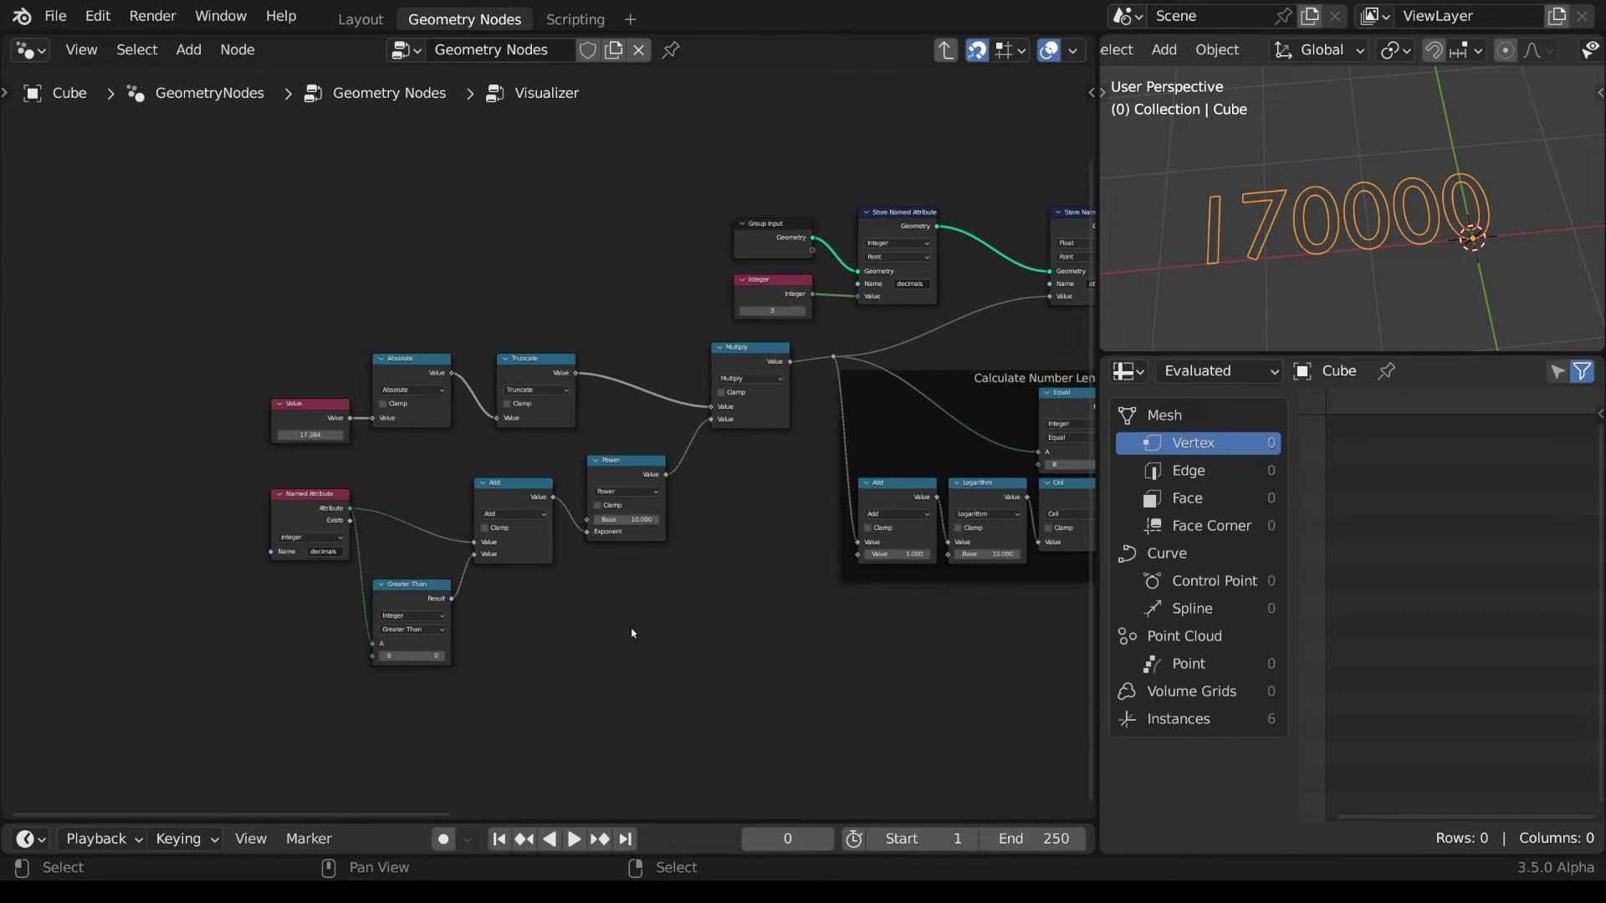
drag(225, 334, 399, 447)
key(g)
click(72, 492)
drag(259, 348, 765, 643)
key(ctrl+j)
key(F2)
text(Full N)
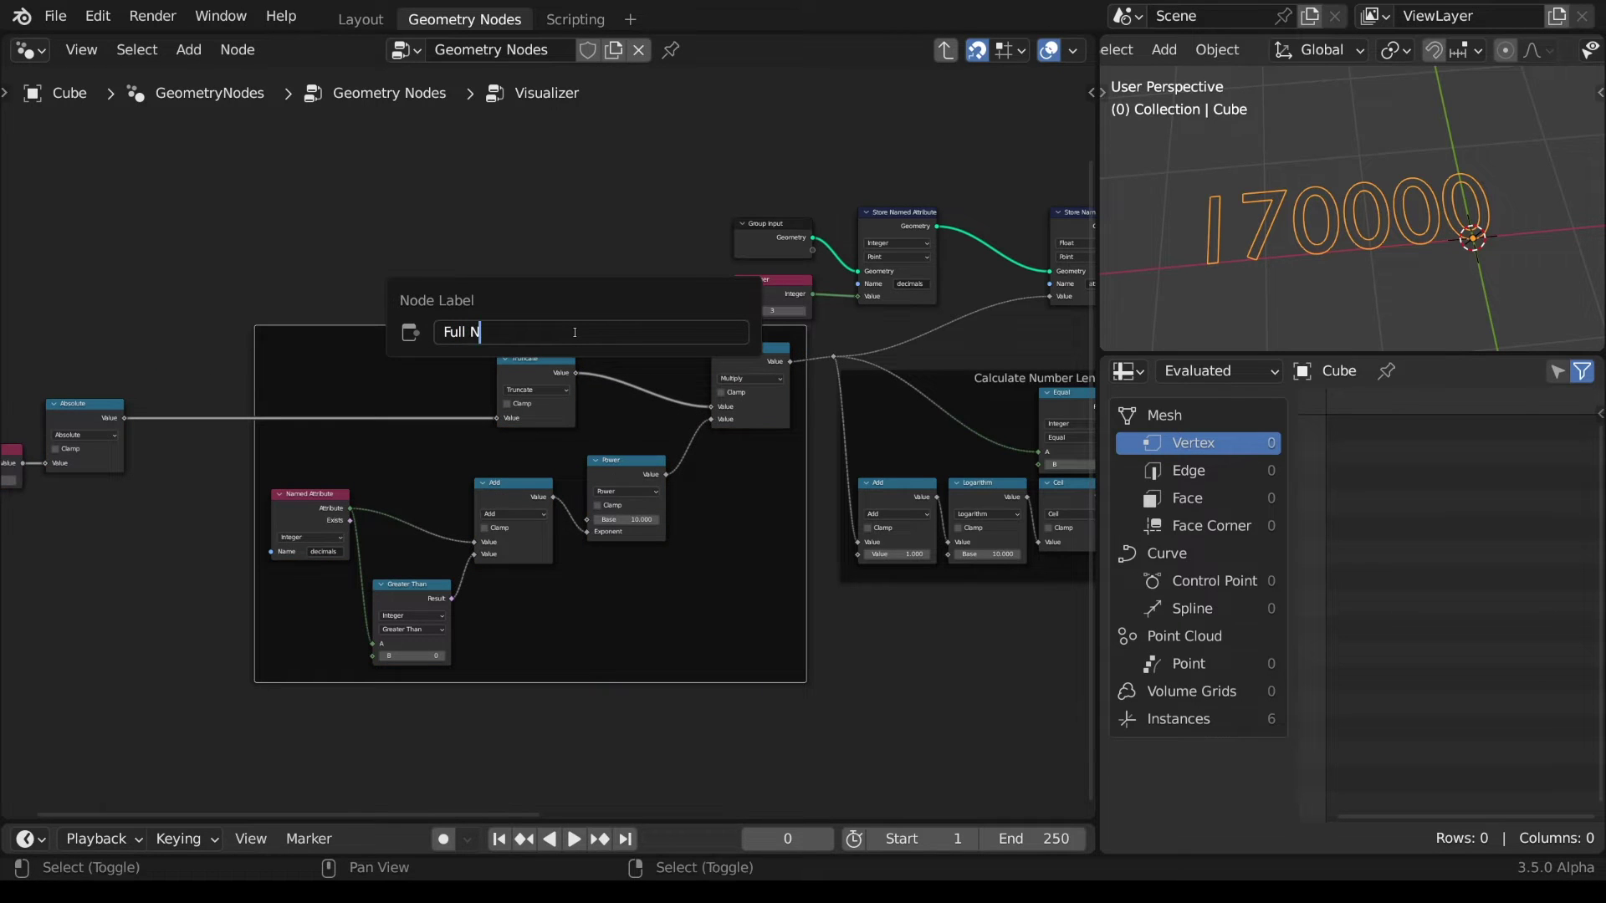
text(umber)
key(Return)
- Duplicate the Full Number frame with its incoming links, place the copy above it and label it "Decimals"
scroll(575, 332, down, 3)
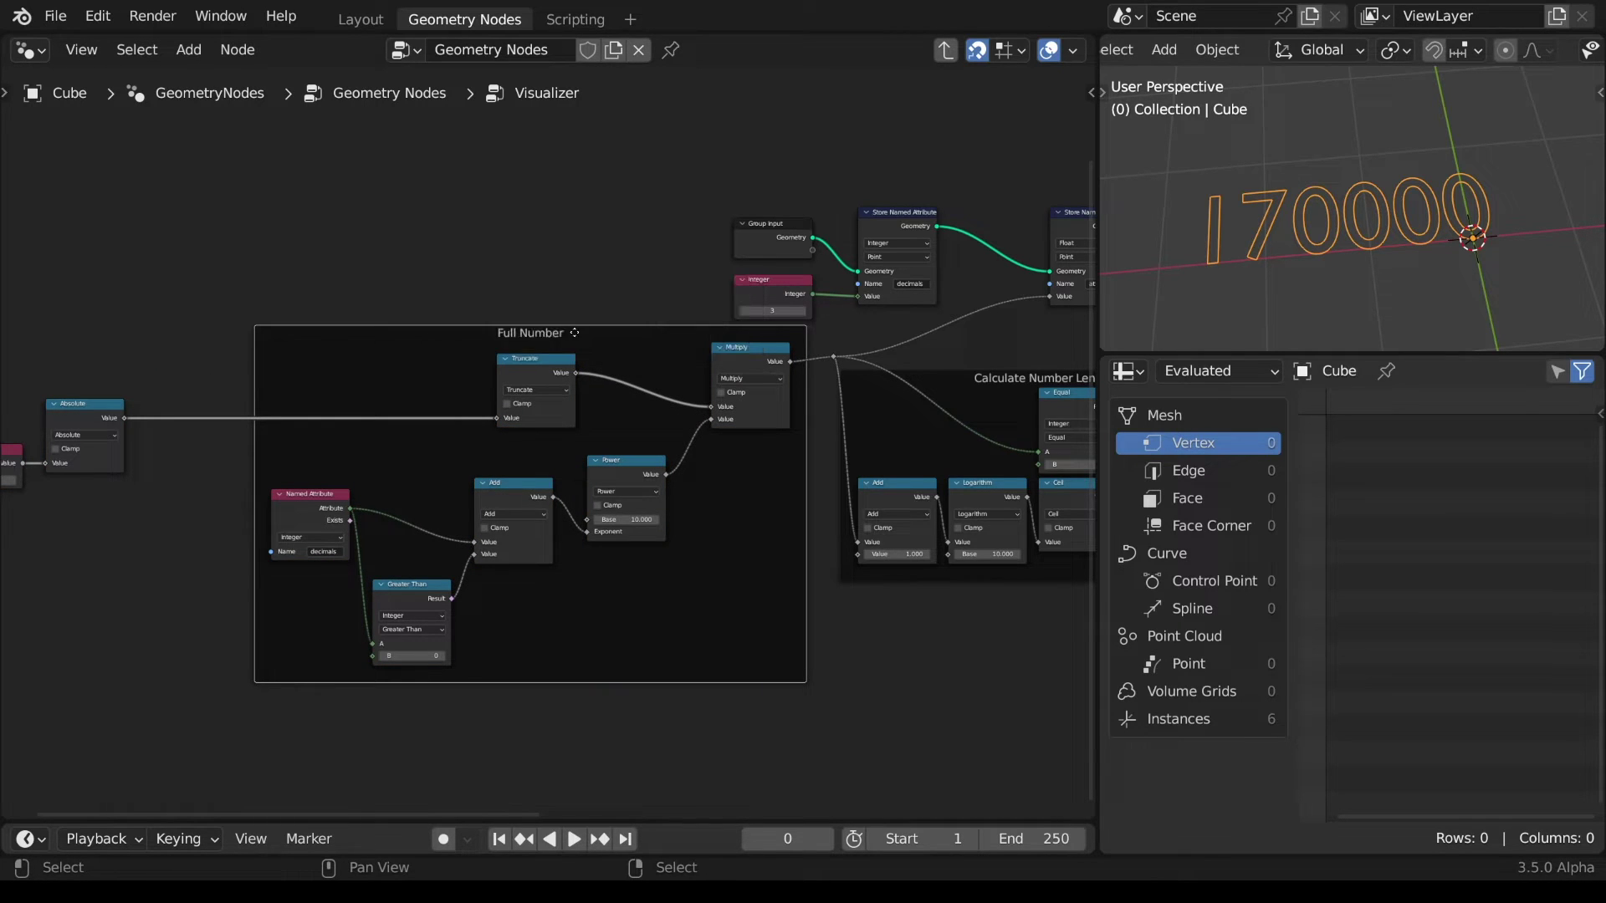
key(g)
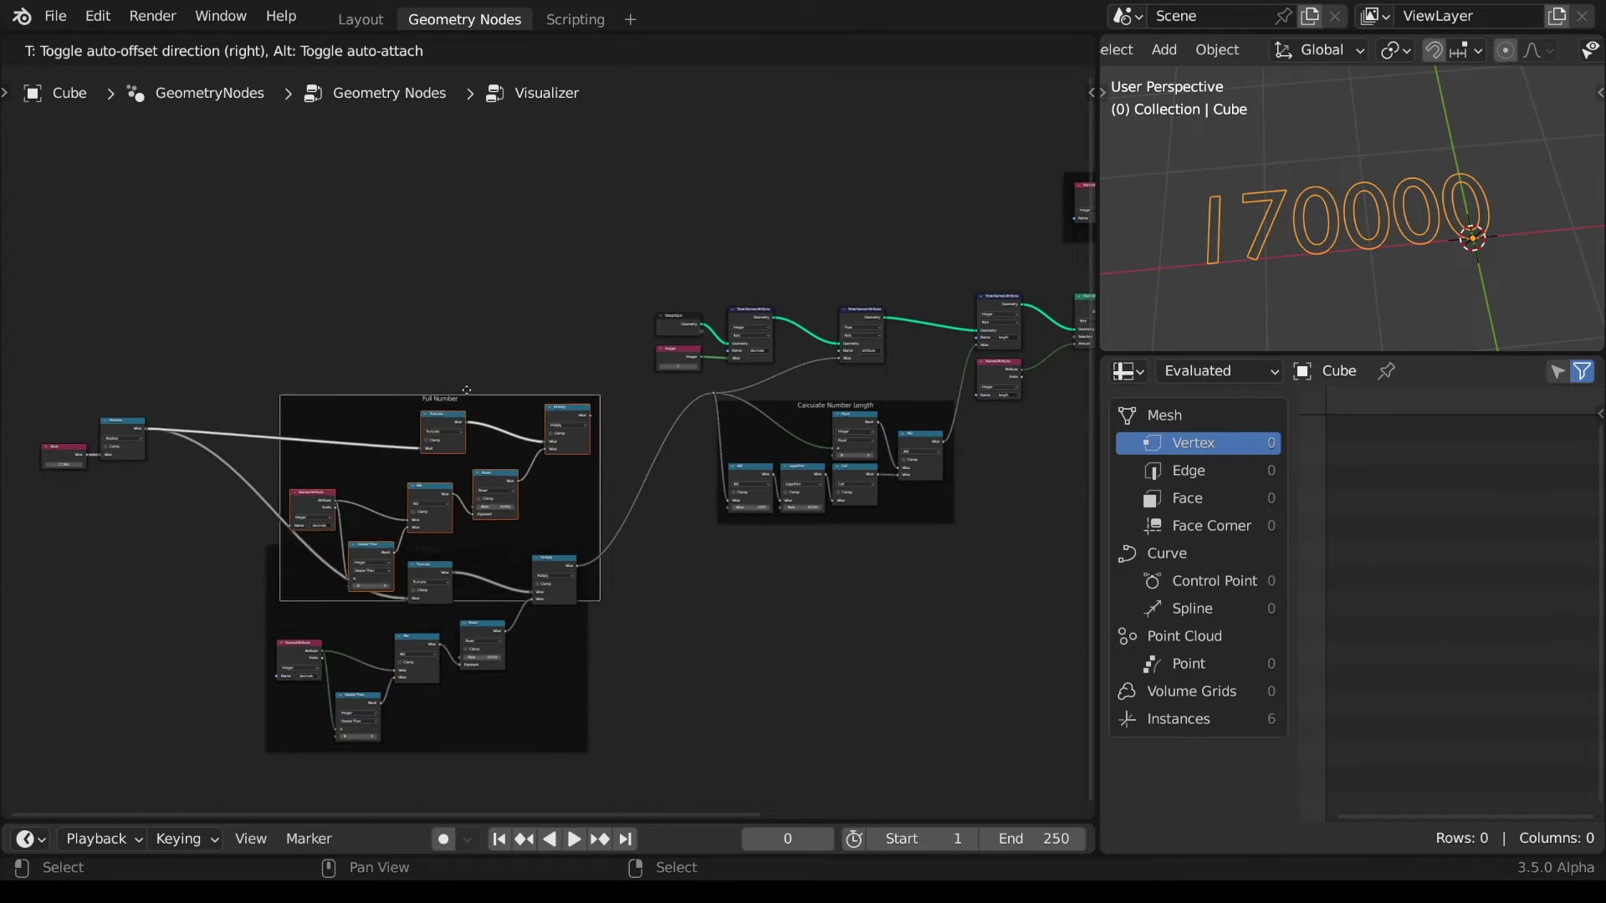
click(451, 259)
scroll(403, 231, up, 2)
key(F2)
text(Decimals)
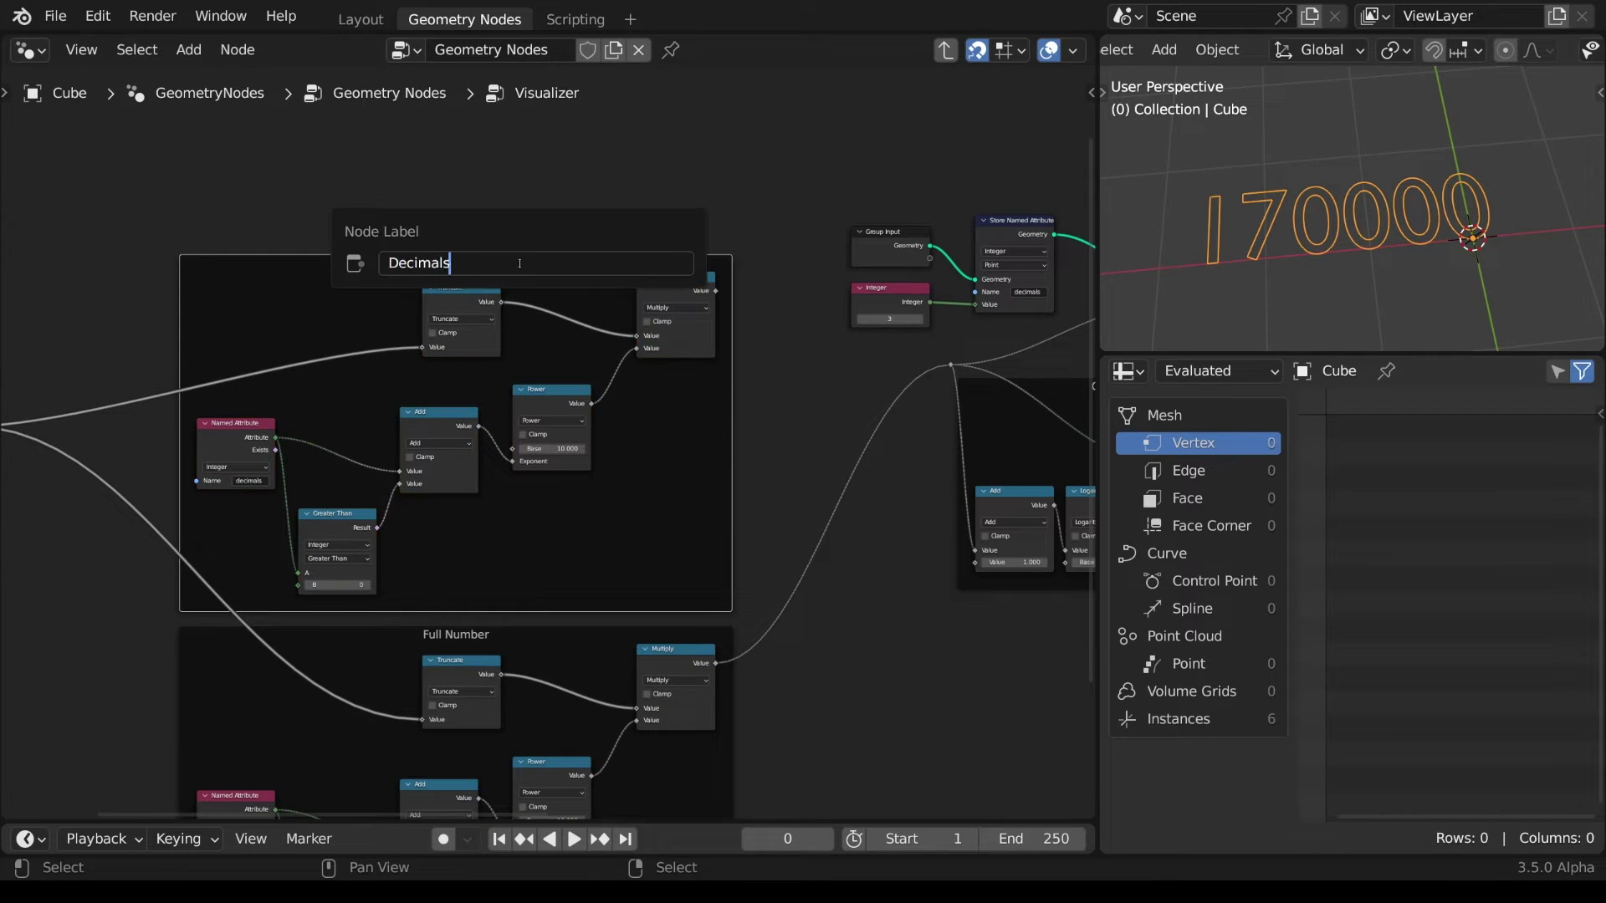
key(Return)
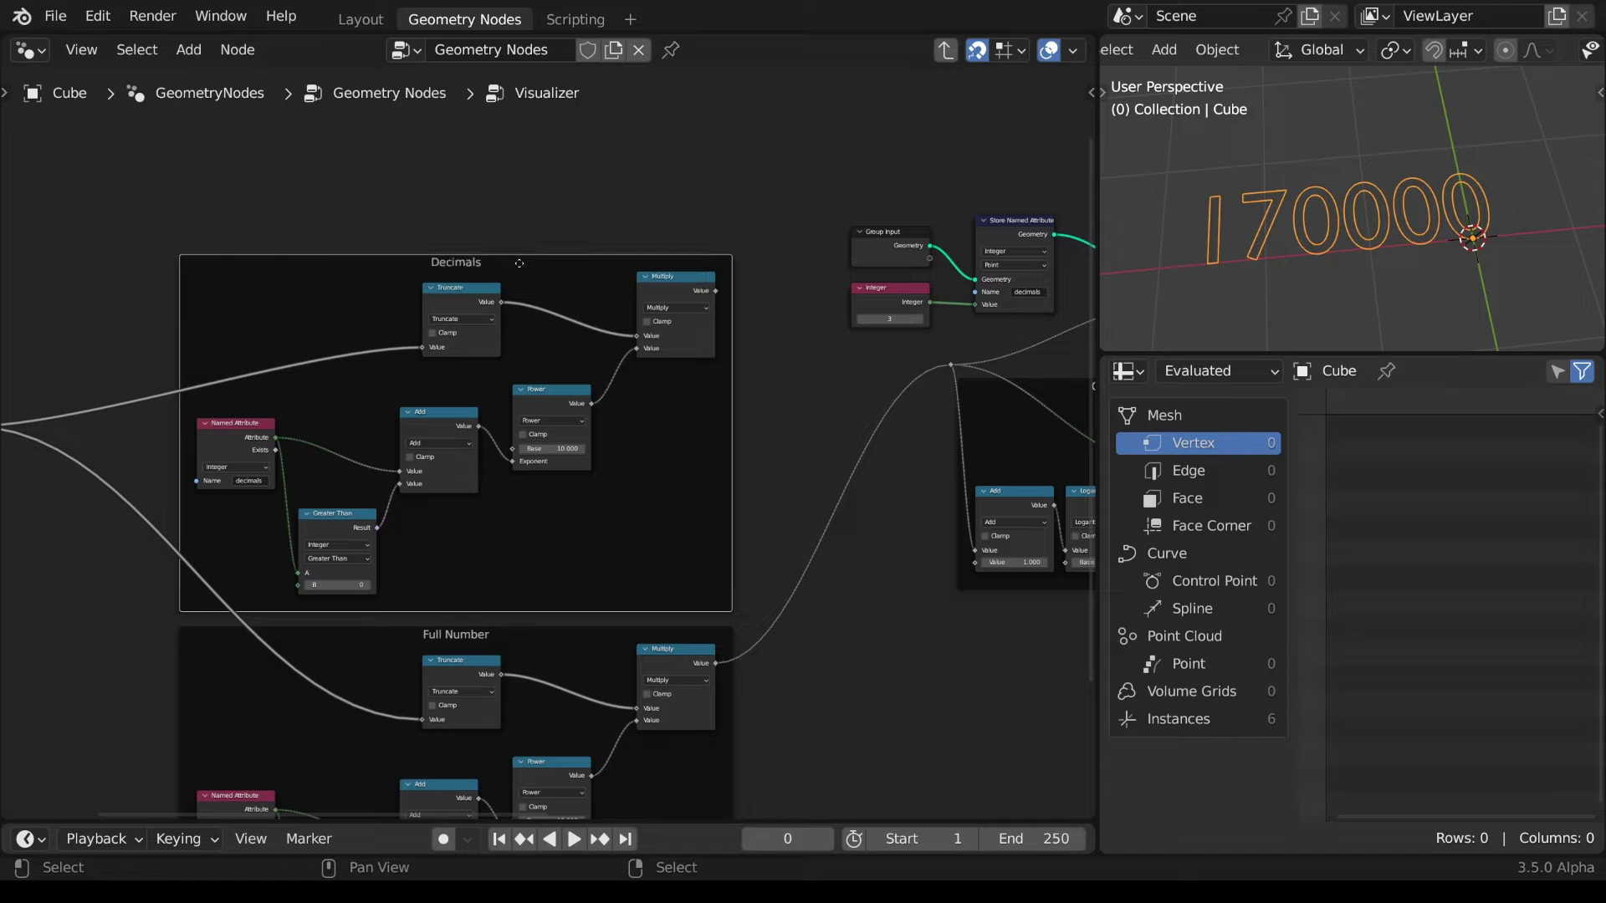
- Dissolve the Greater Than and Add nodes in the Decimals frame and move Named Attribute and Truncate close to Power
click(354, 524)
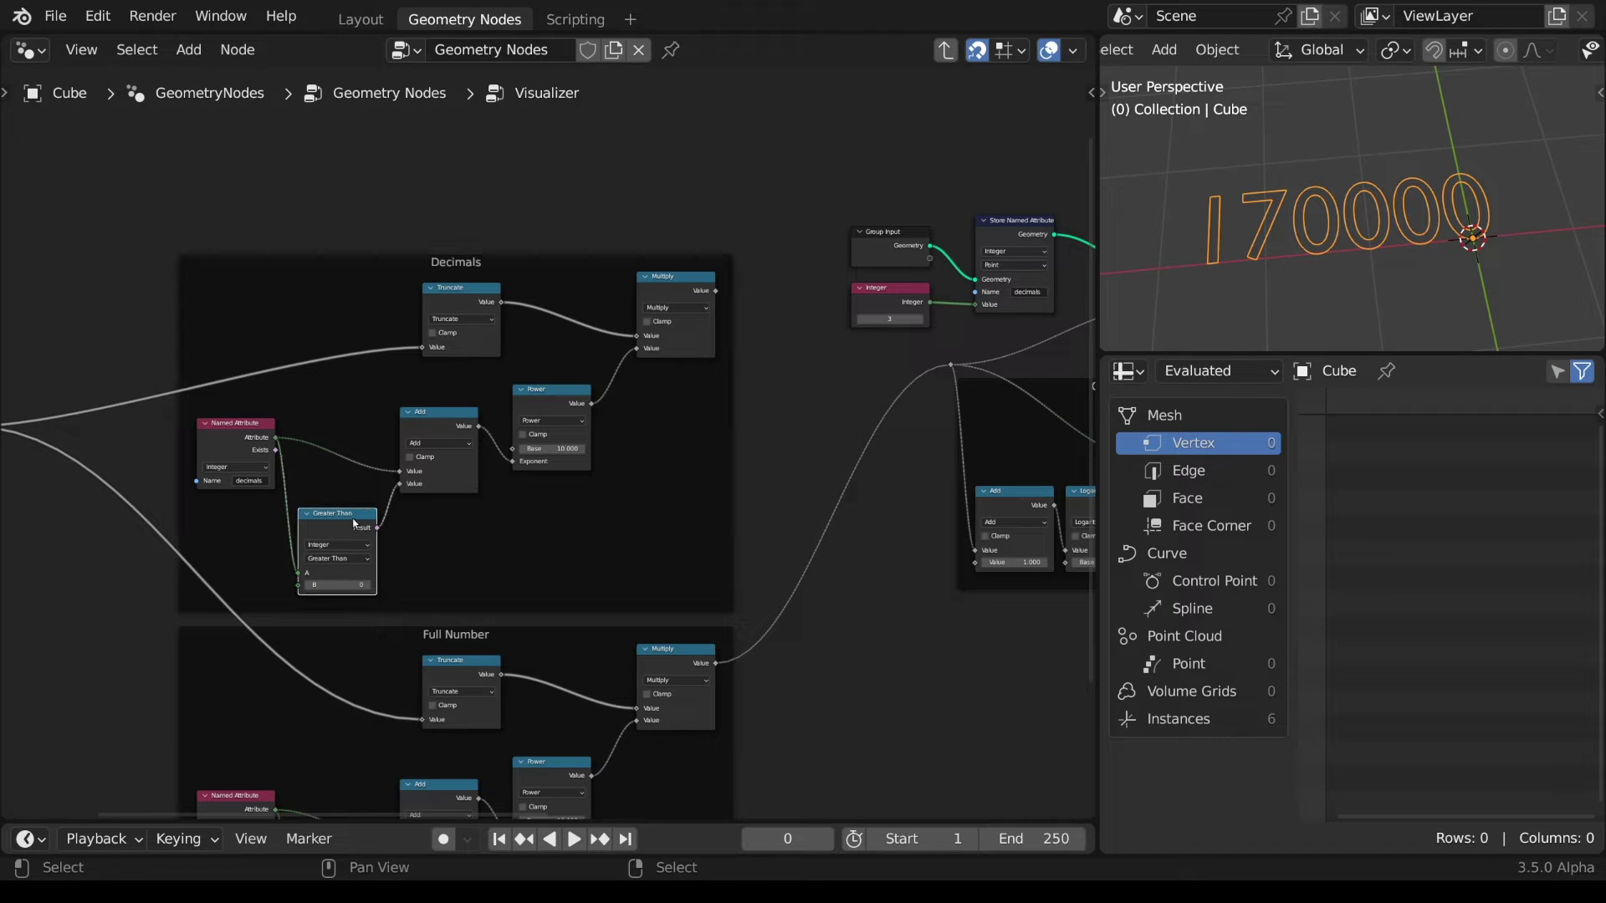
shift+click(434, 415)
key(ctrl+x)
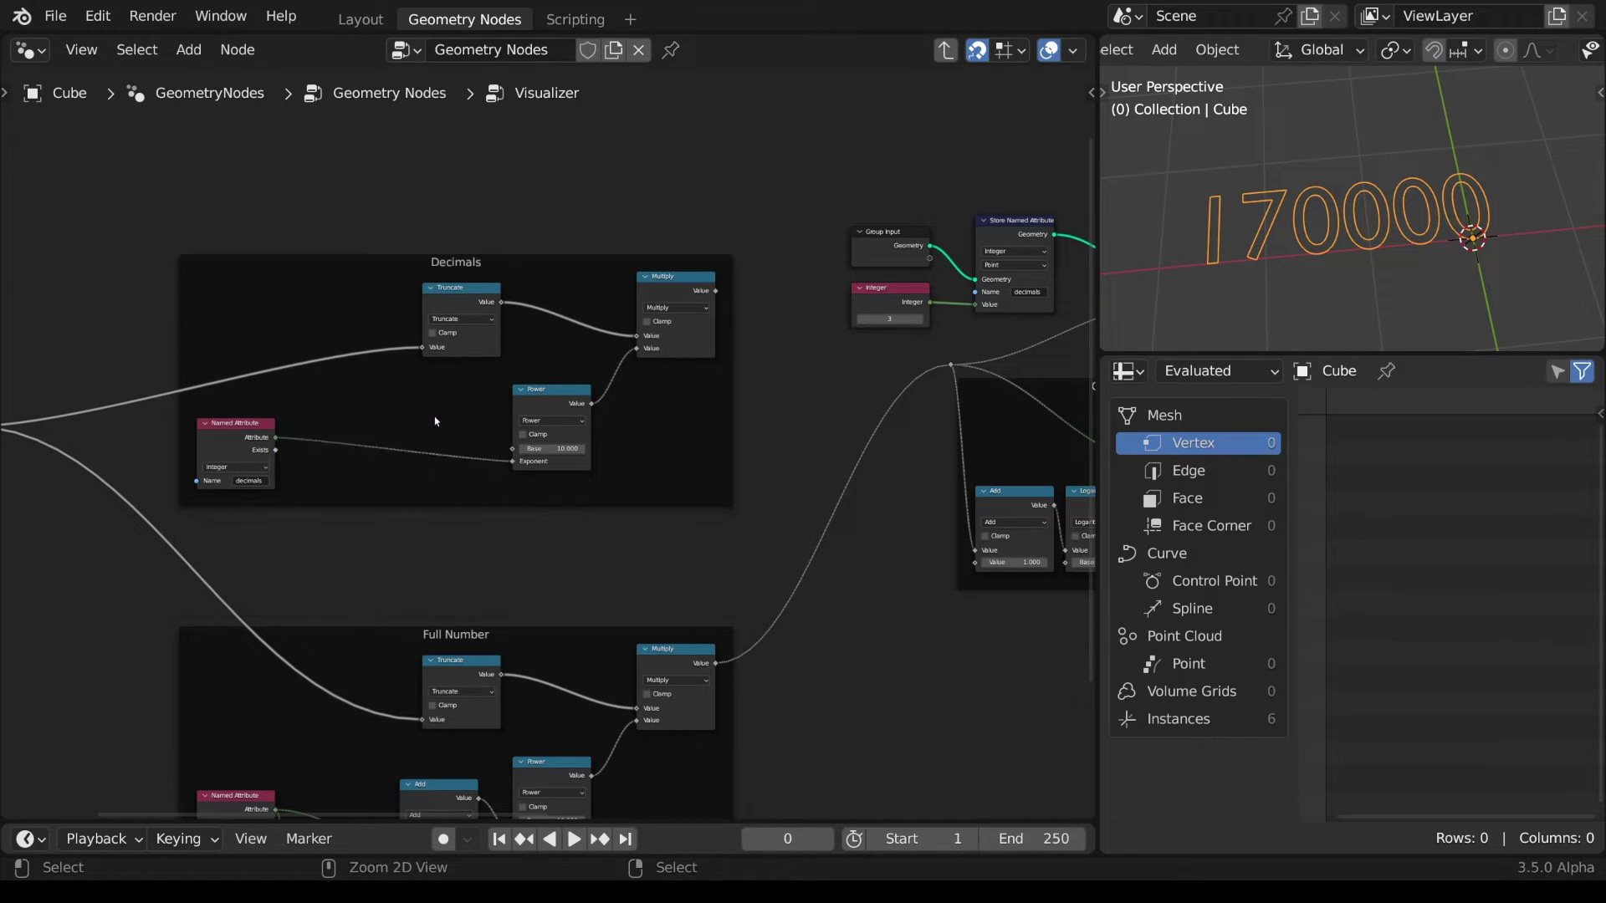
drag(235, 423, 449, 445)
drag(462, 294, 448, 356)
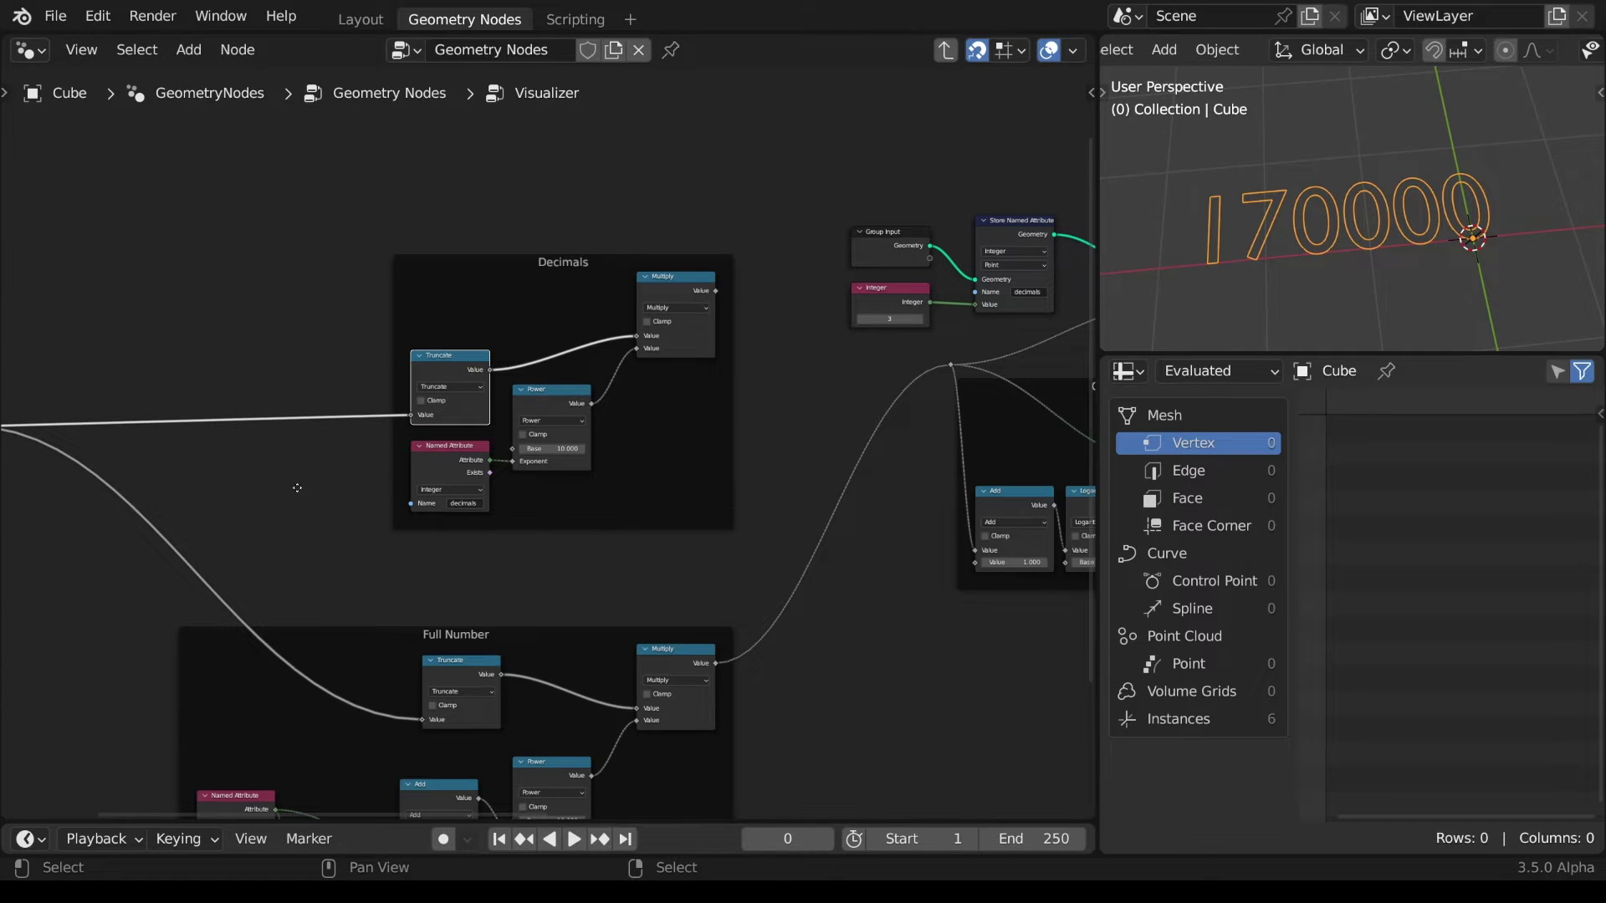
- In the Decimals frame, subtract Truncate's output from the Absolute value with a Subtract node and feed the result into Multiply
middle_drag(297, 488, 663, 487)
drag(339, 428, 583, 328)
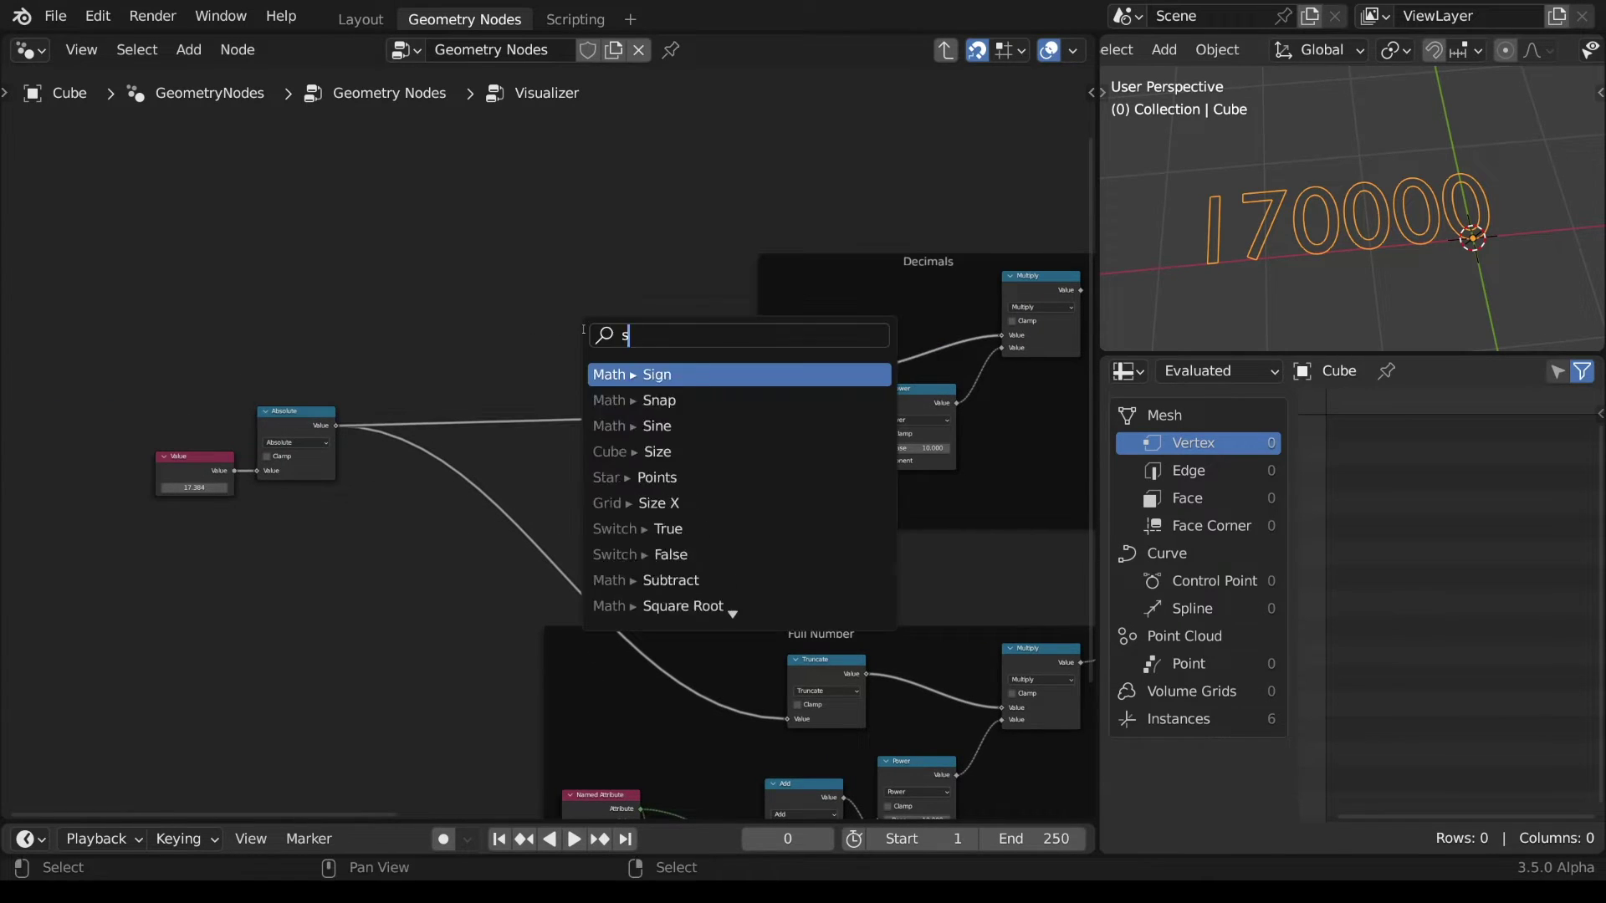
text(subtra)
key(Return)
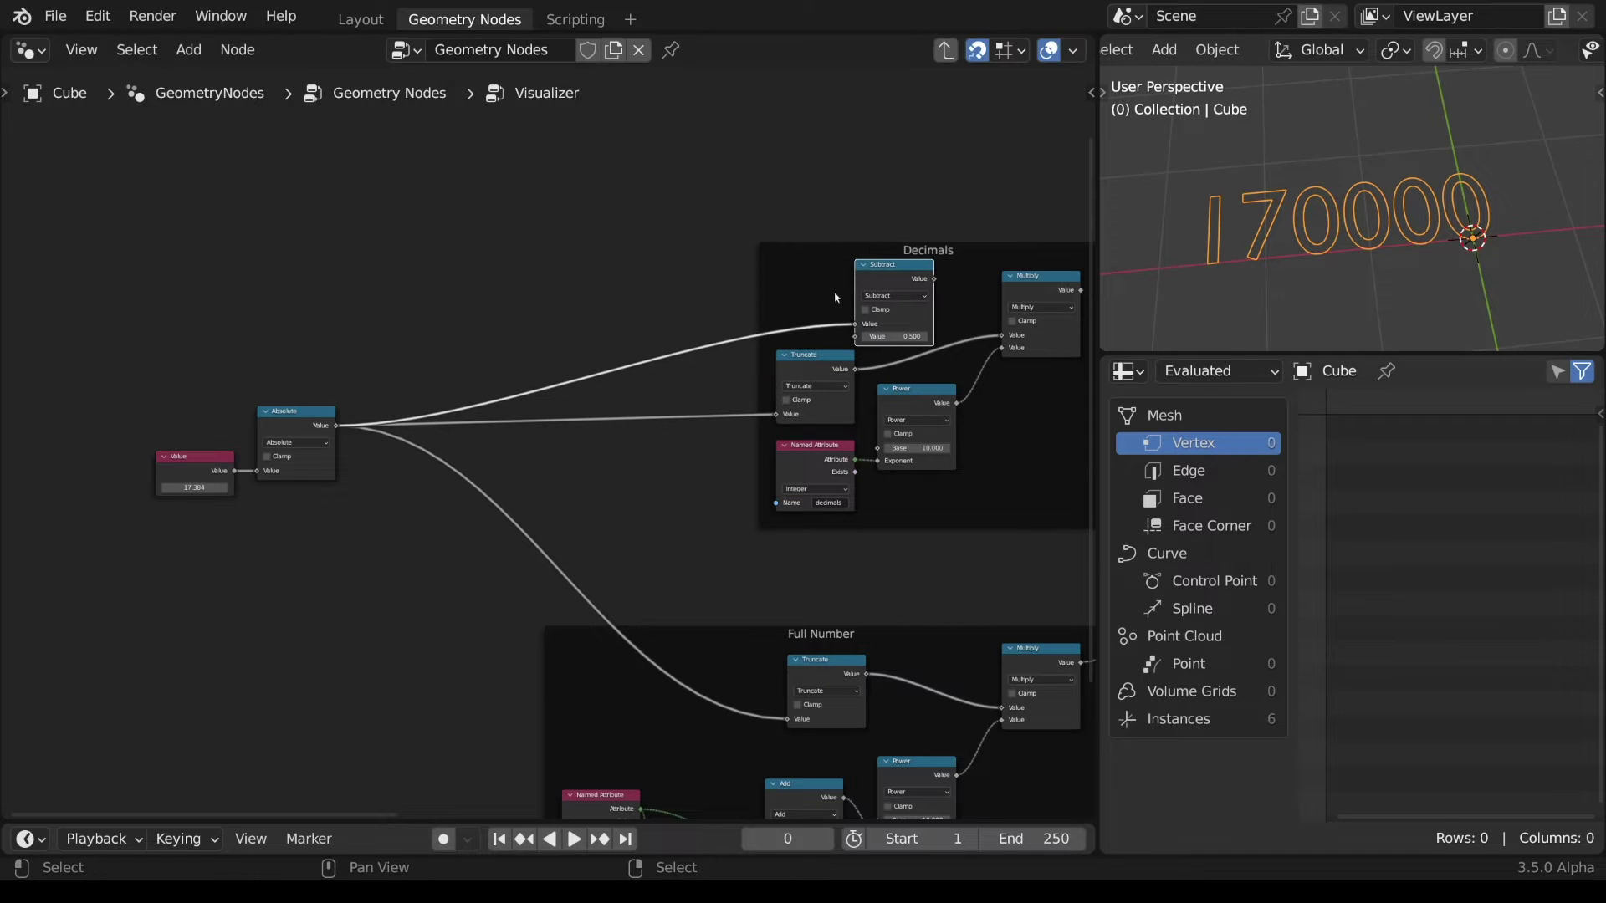
click(858, 324)
drag(777, 380, 855, 336)
drag(895, 265, 1002, 335)
- Link the Decimals frame's Multiply output to the reroute feeding the number length calculation
middle_drag(1084, 298, 646, 245)
drag(643, 240, 878, 314)
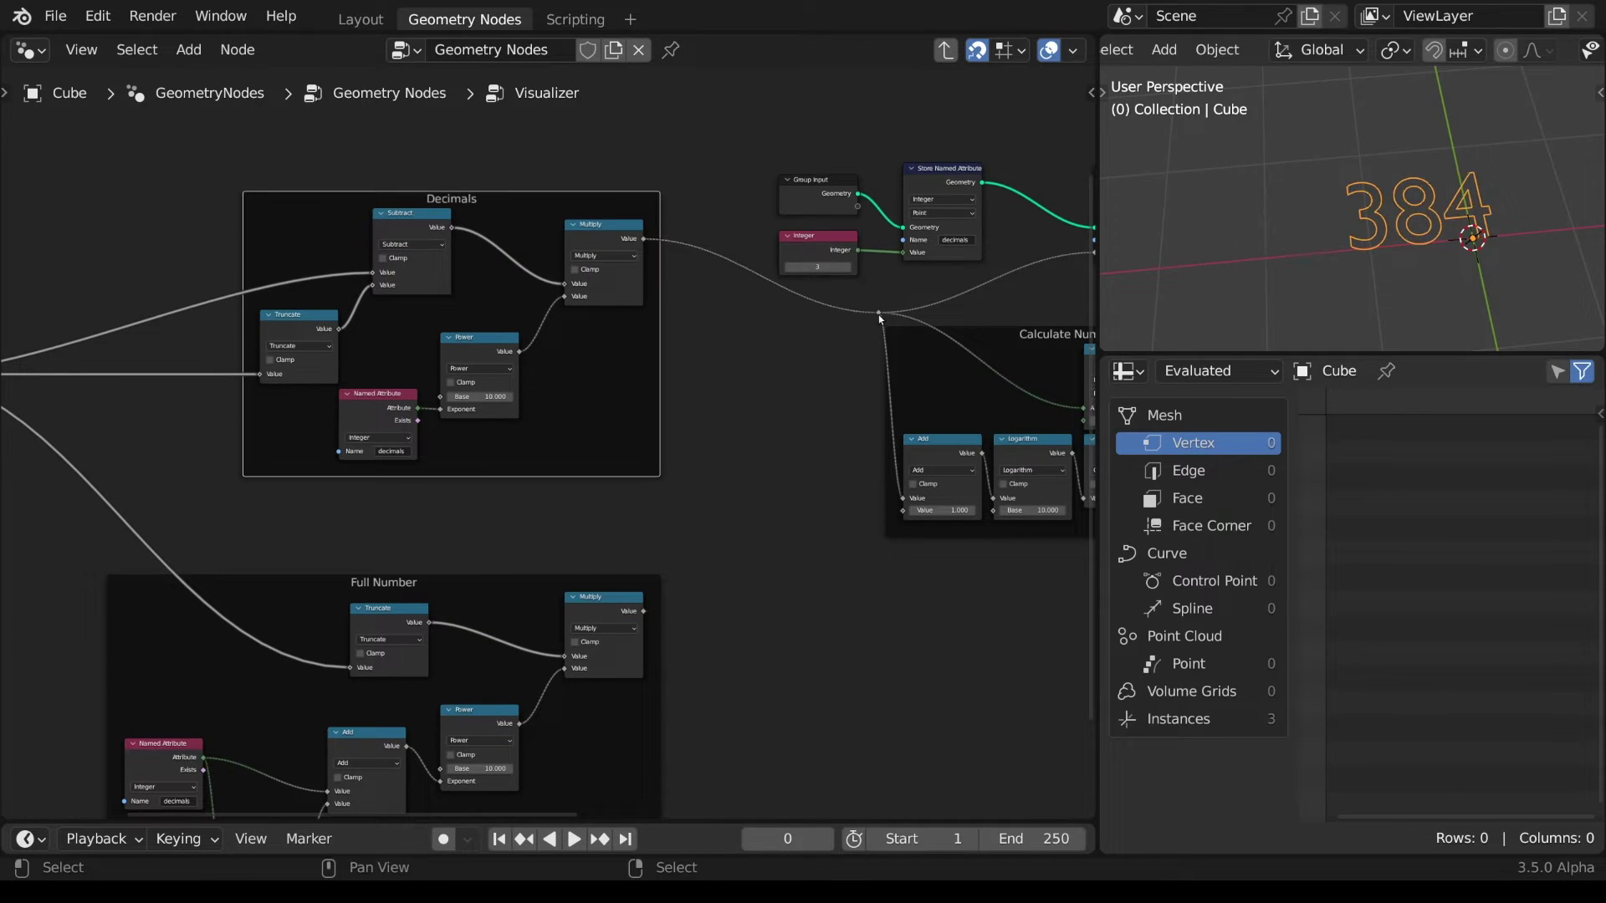
middle_drag(669, 268, 657, 215)
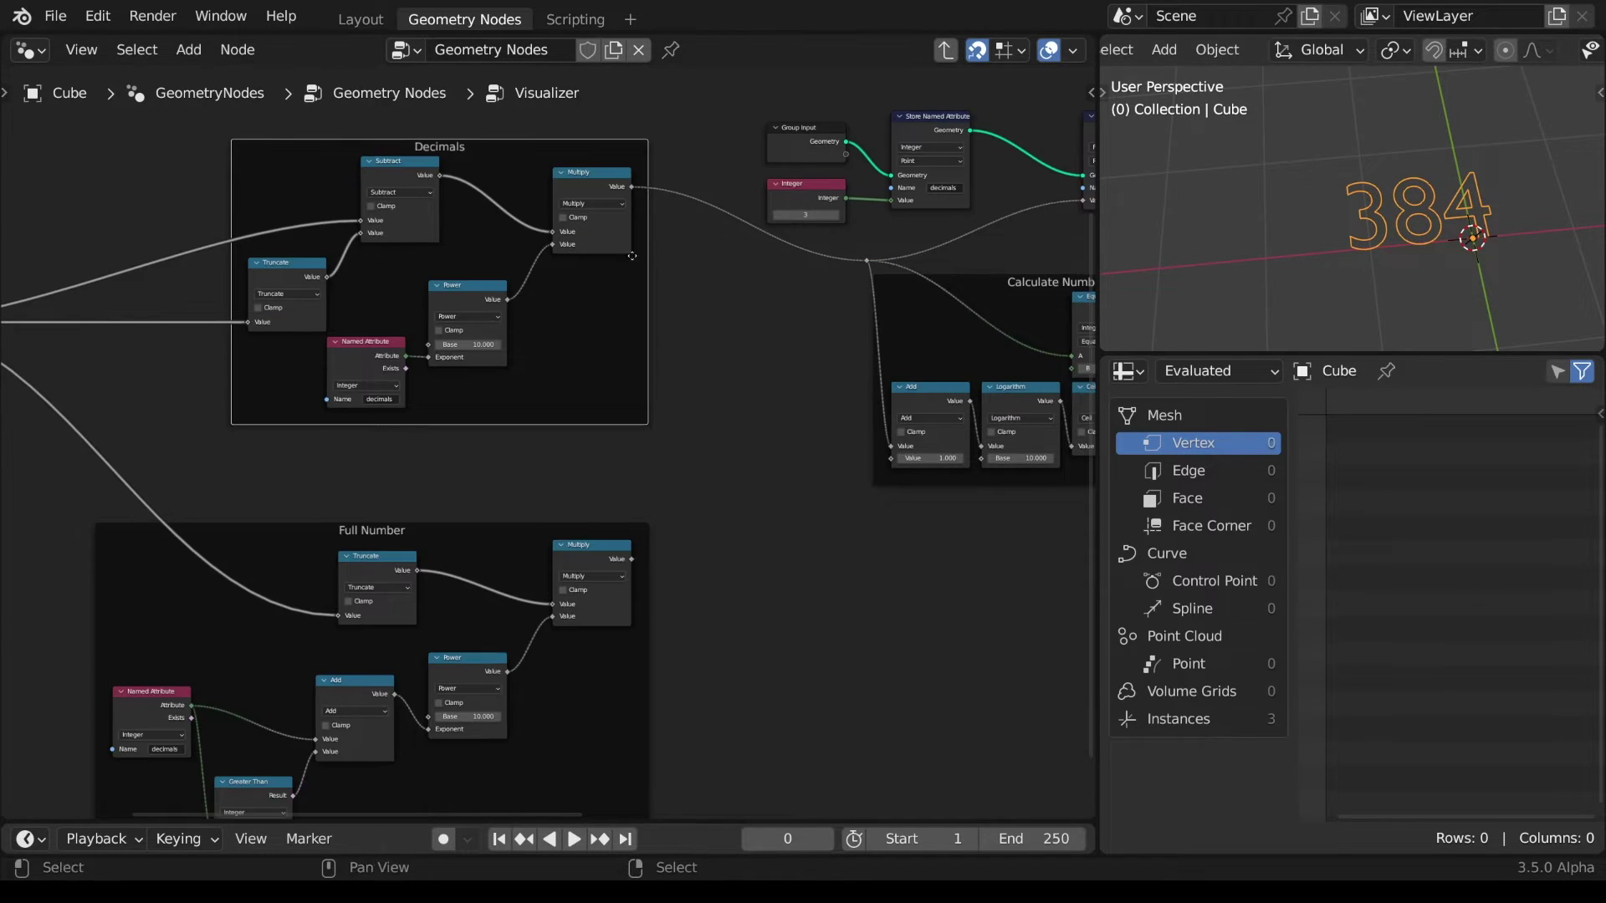
- Sum the Decimals and Full Number Multiply outputs with an Add node and link the result to the reroute
drag(631, 186, 730, 385)
text(add)
click(780, 468)
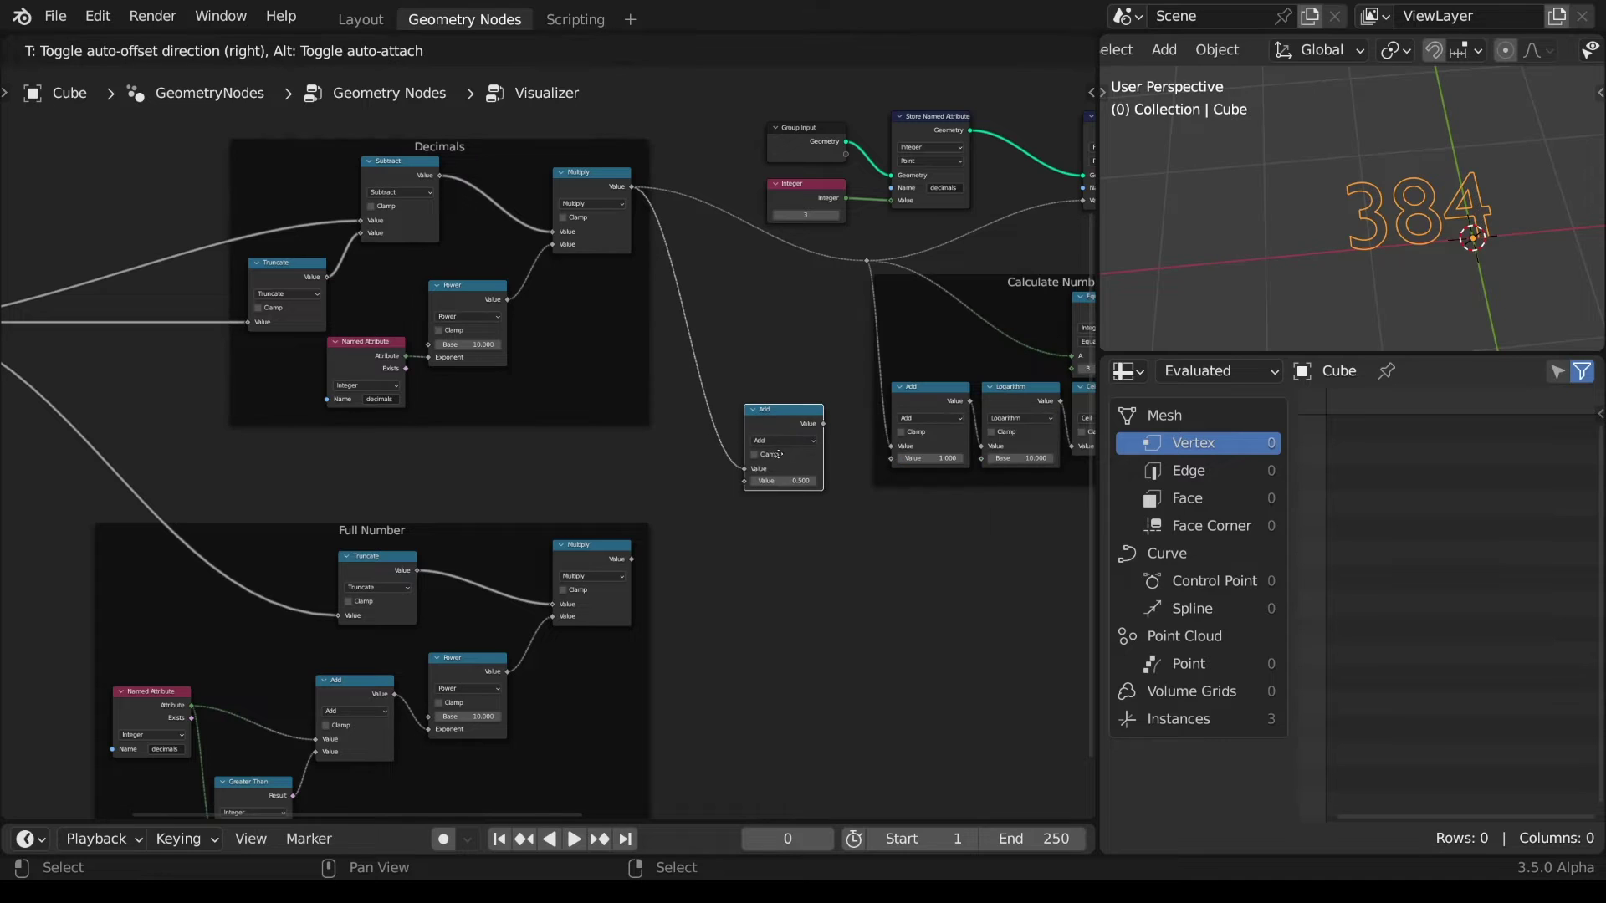
click(774, 462)
drag(632, 559, 743, 481)
drag(824, 424, 866, 262)
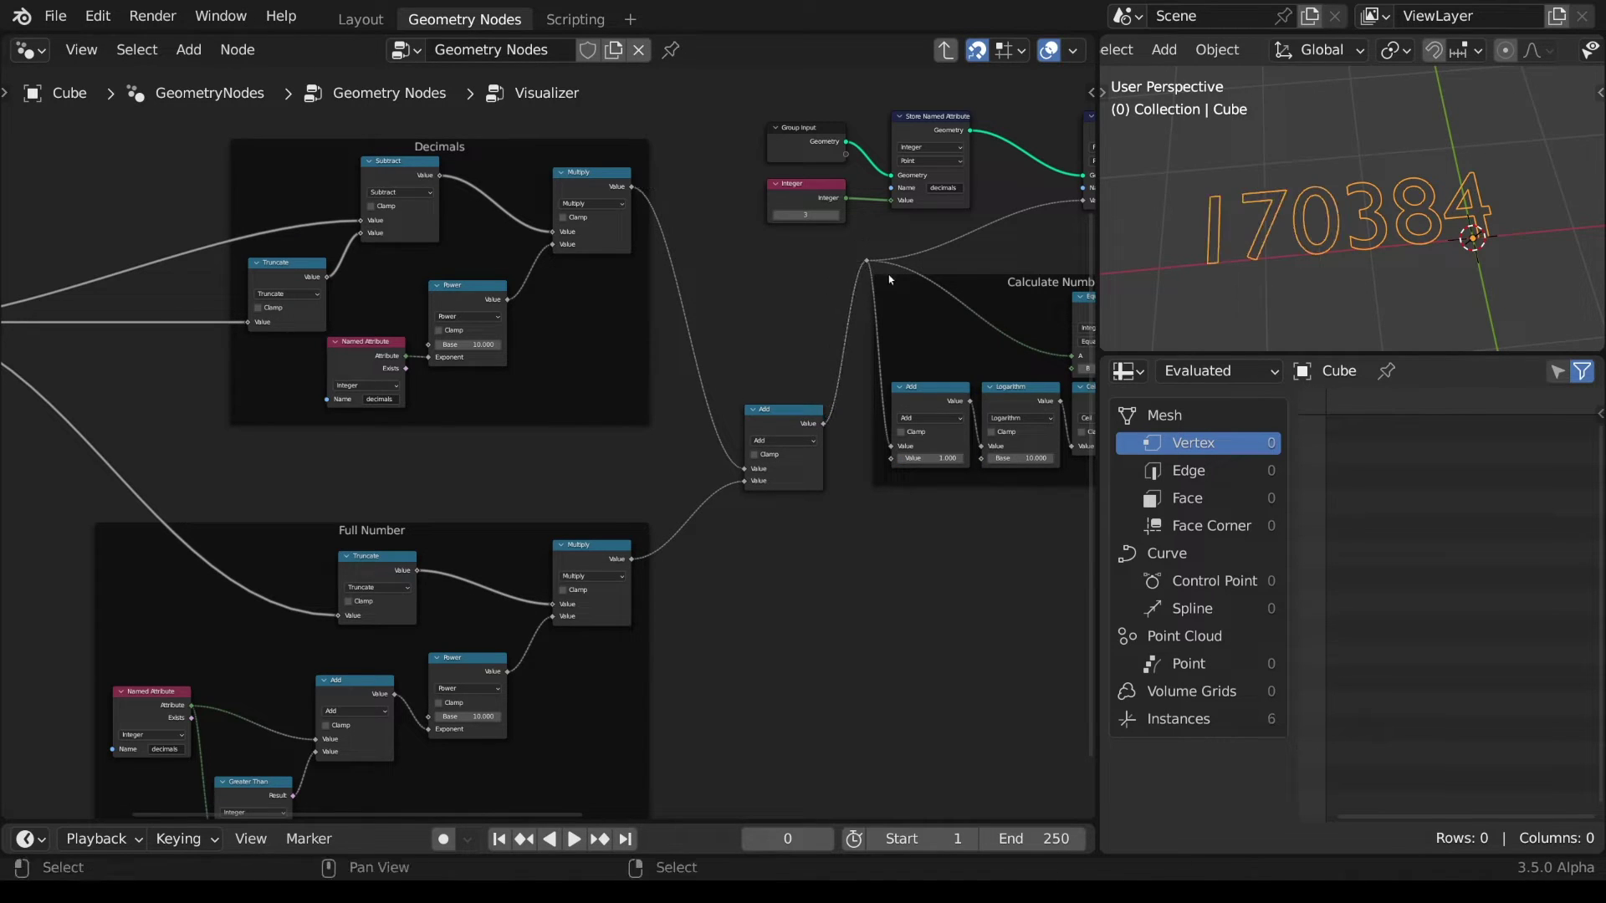
- Set the Value node to 25.460
middle_drag(361, 484, 842, 492)
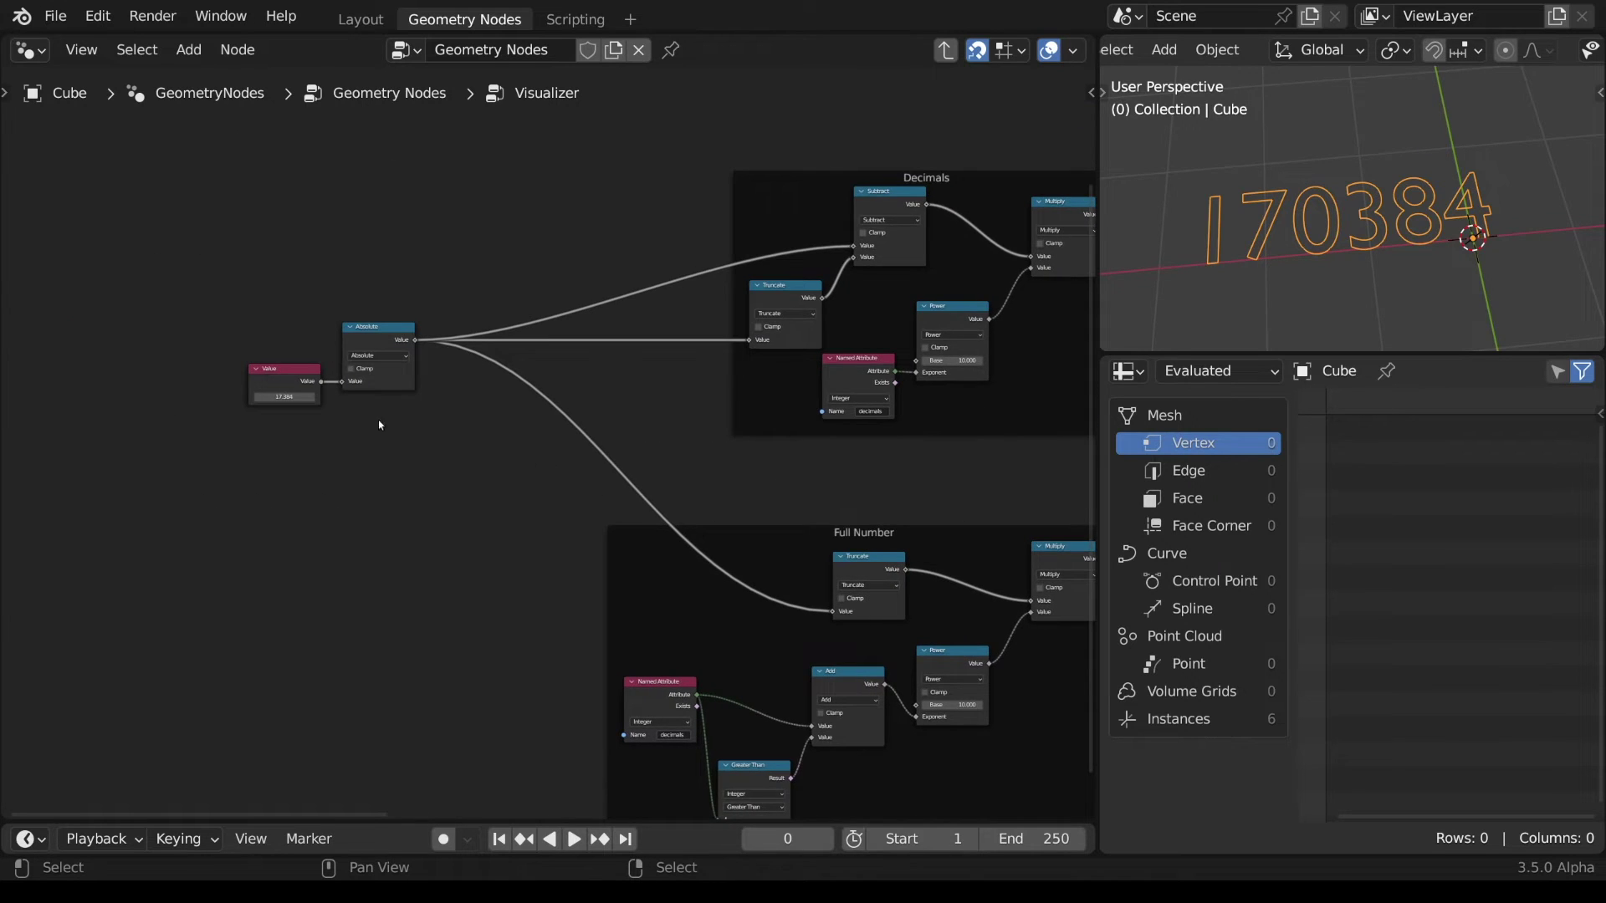
middle_drag(378, 420, 679, 466)
scroll(565, 524, up, 4)
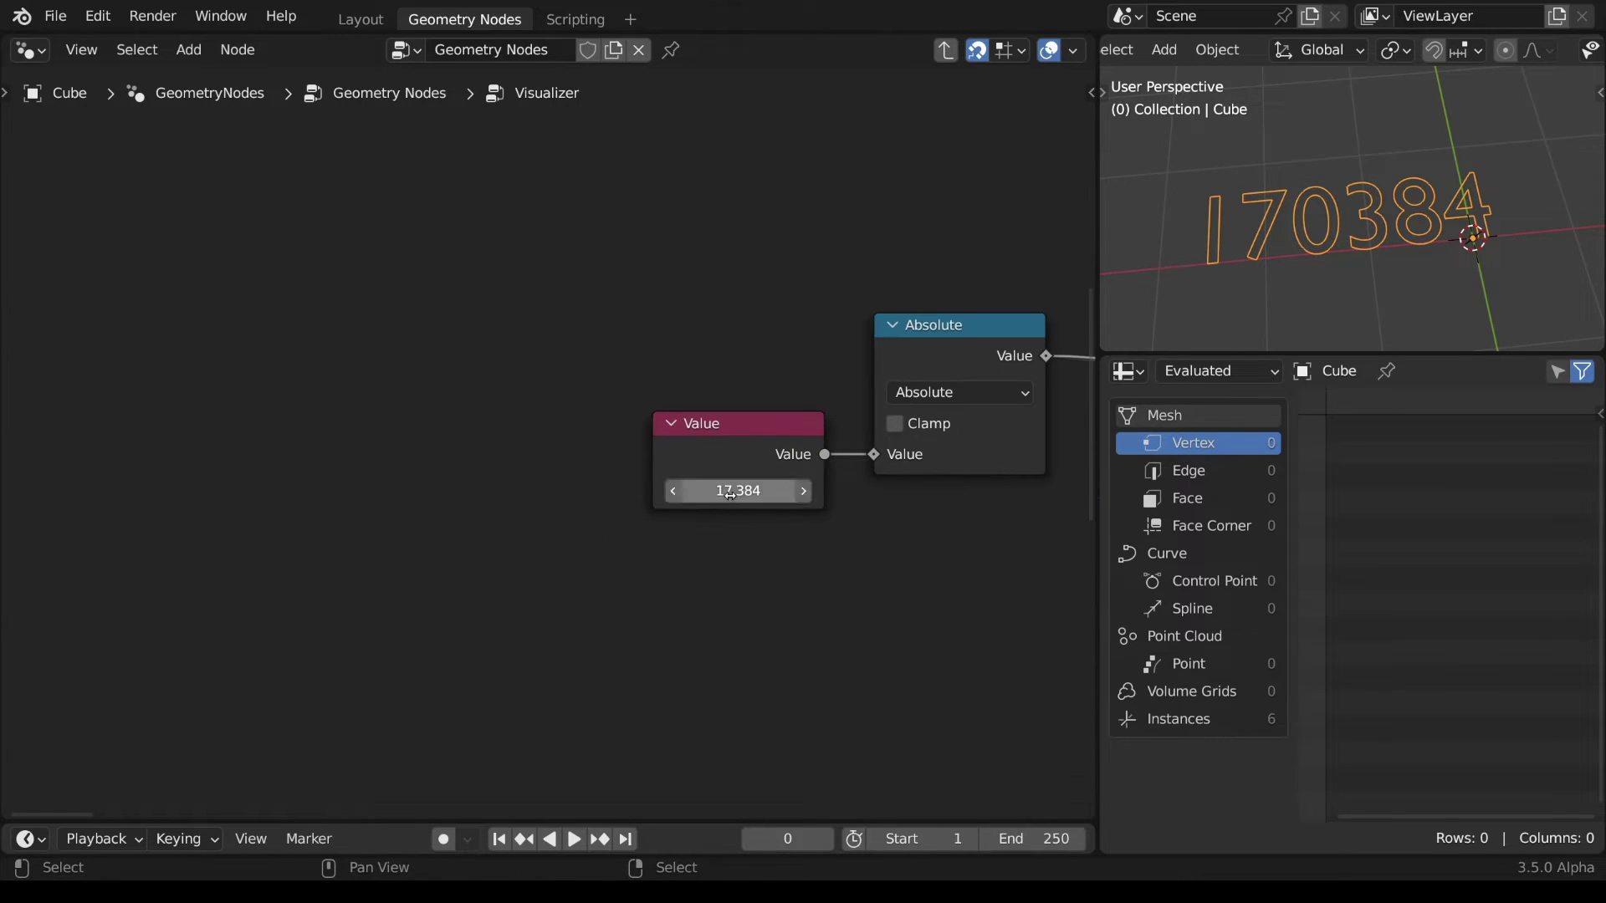
click(731, 491)
text(25)
scroll(693, 481, down, 1)
text(46)
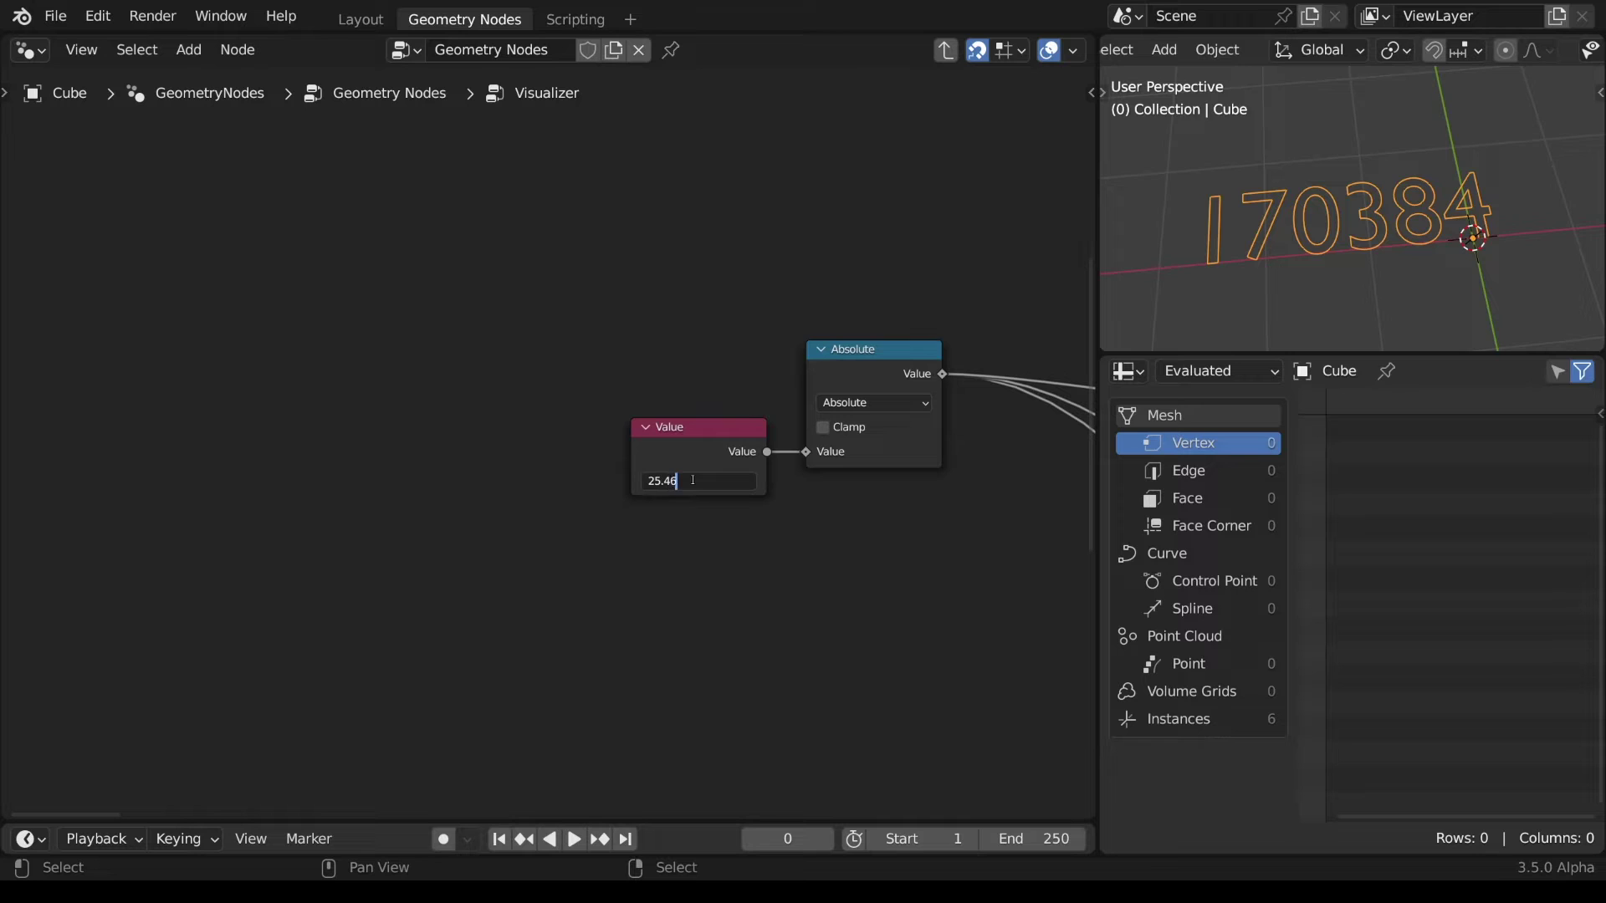
text(0)
key(Return)
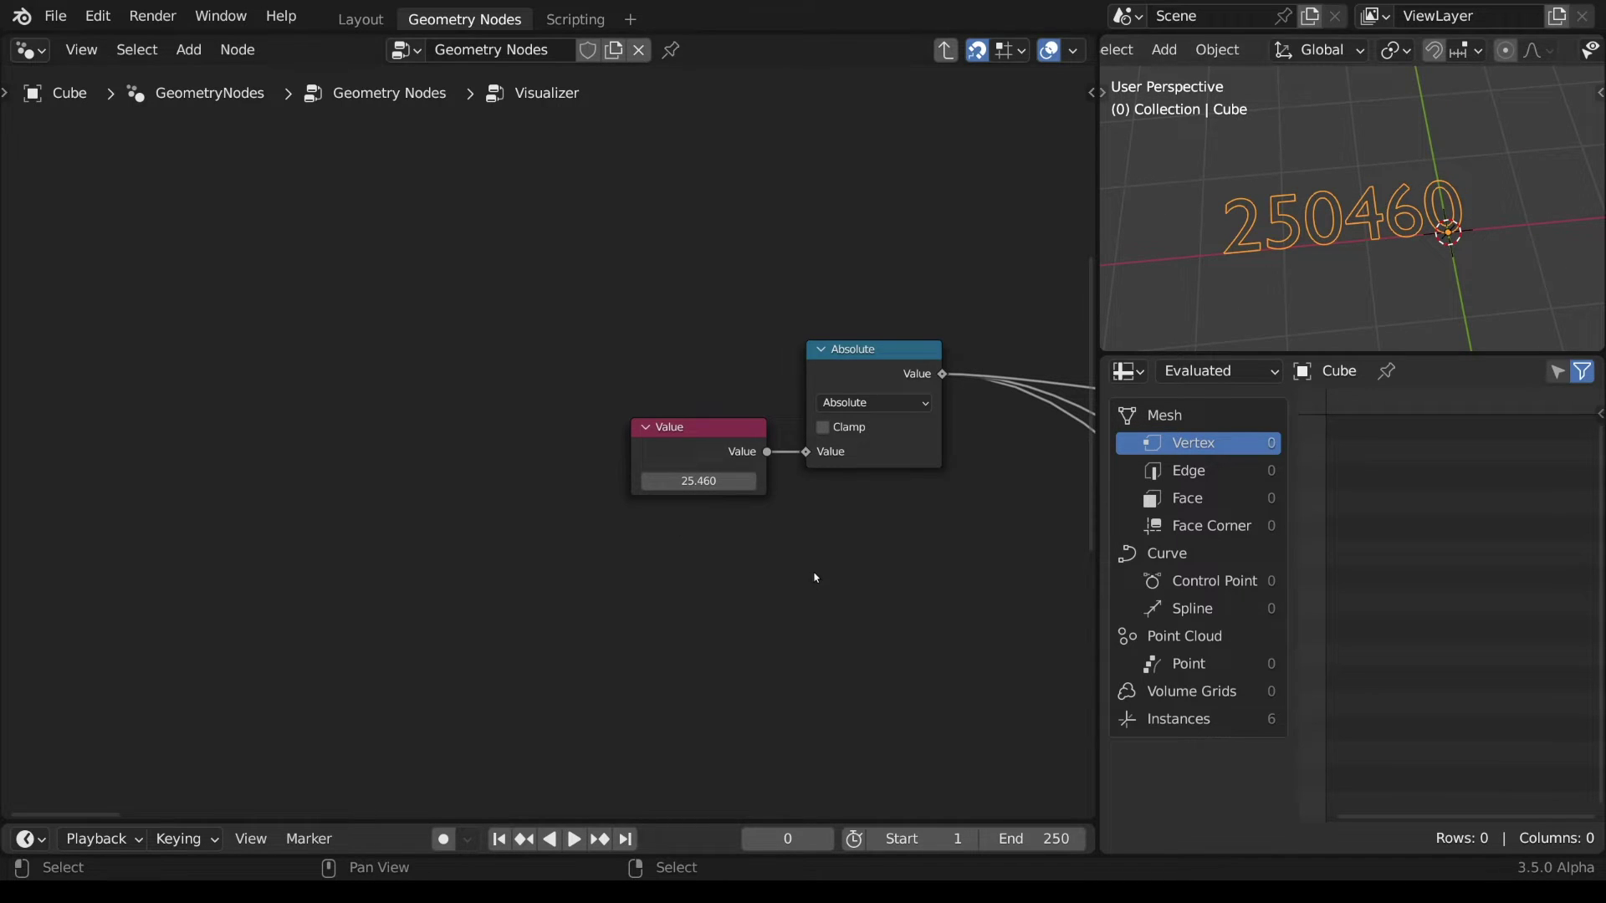
- Move the Visualize Digits frame farther down to make room beneath the String to Curves nodes
scroll(817, 574, down, 5)
middle_drag(837, 615, 916, 509)
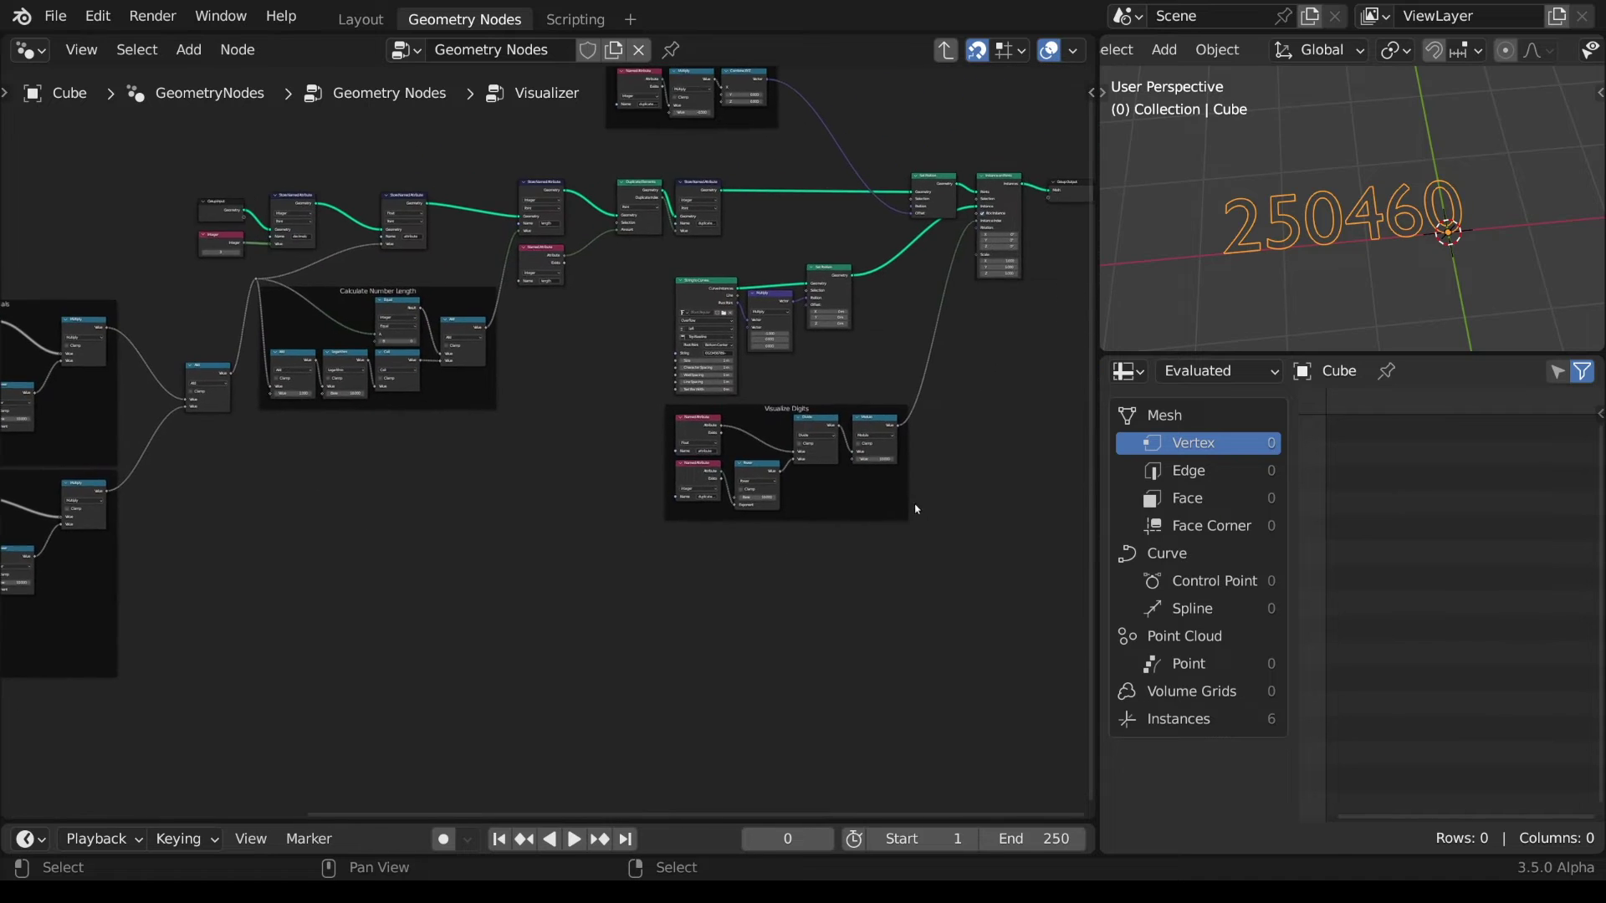
scroll(749, 573, up, 3)
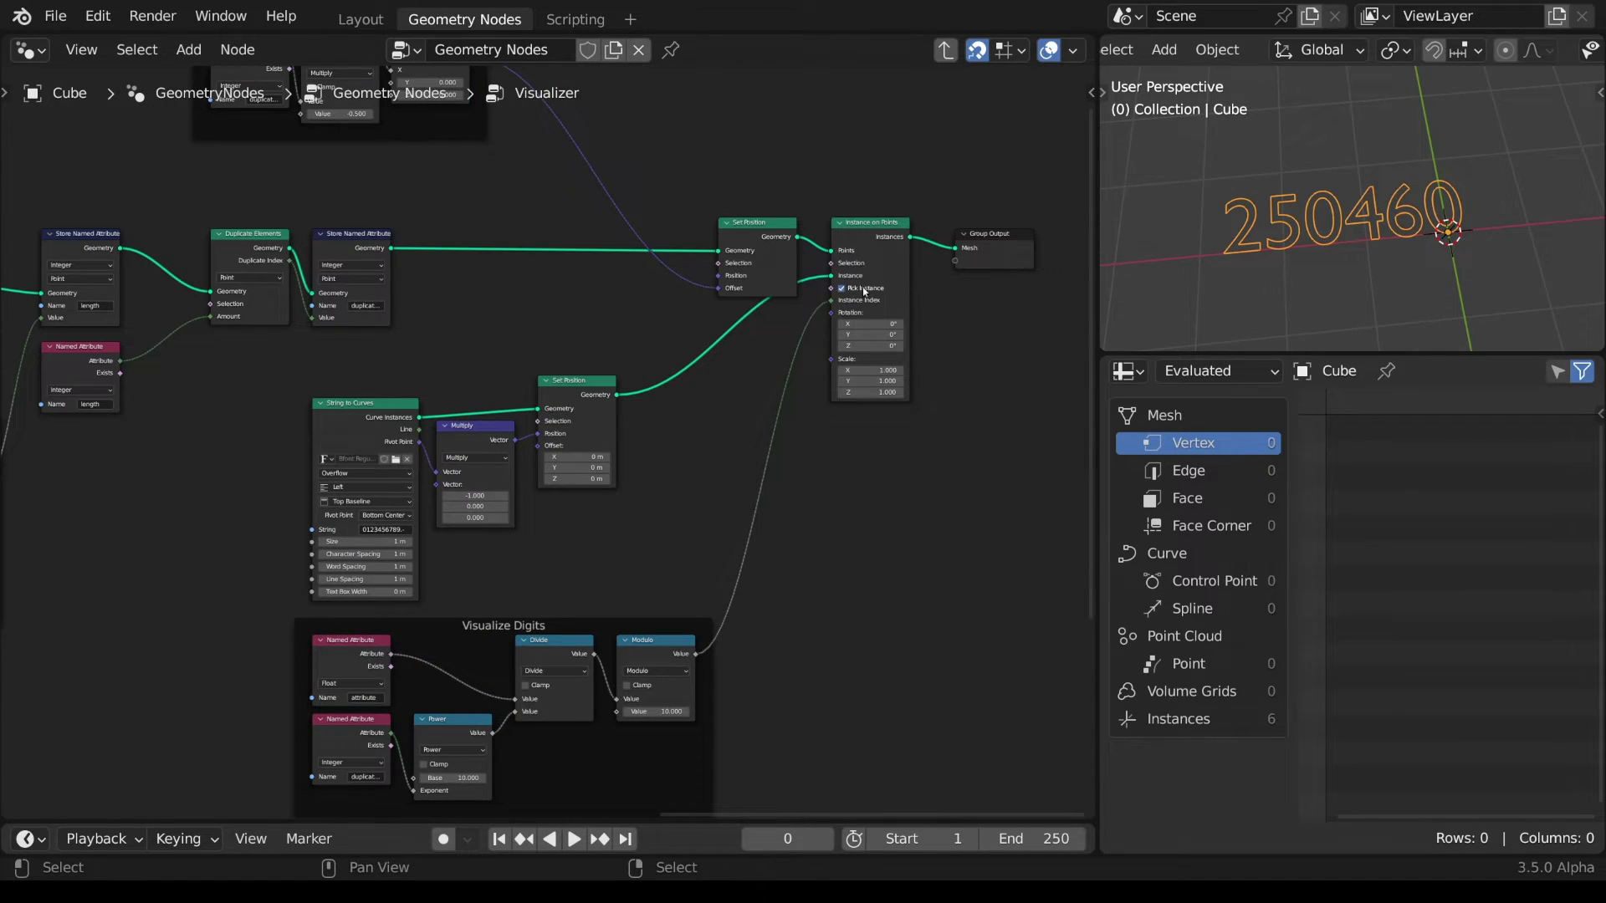
shift+scroll(794, 517, down, 5)
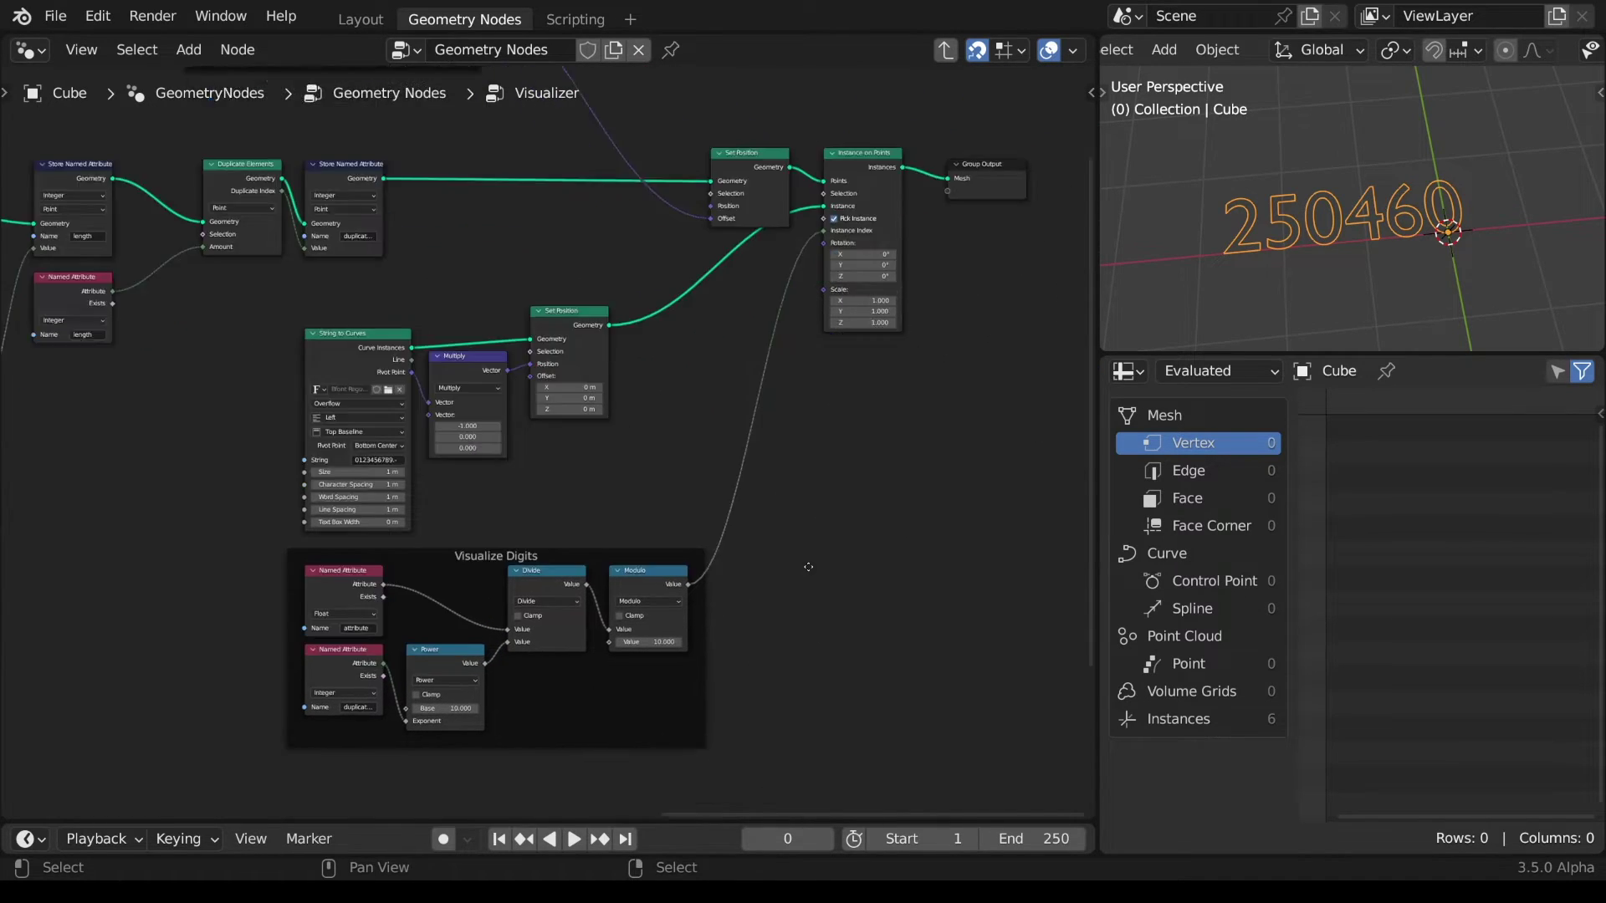
drag(642, 358, 654, 573)
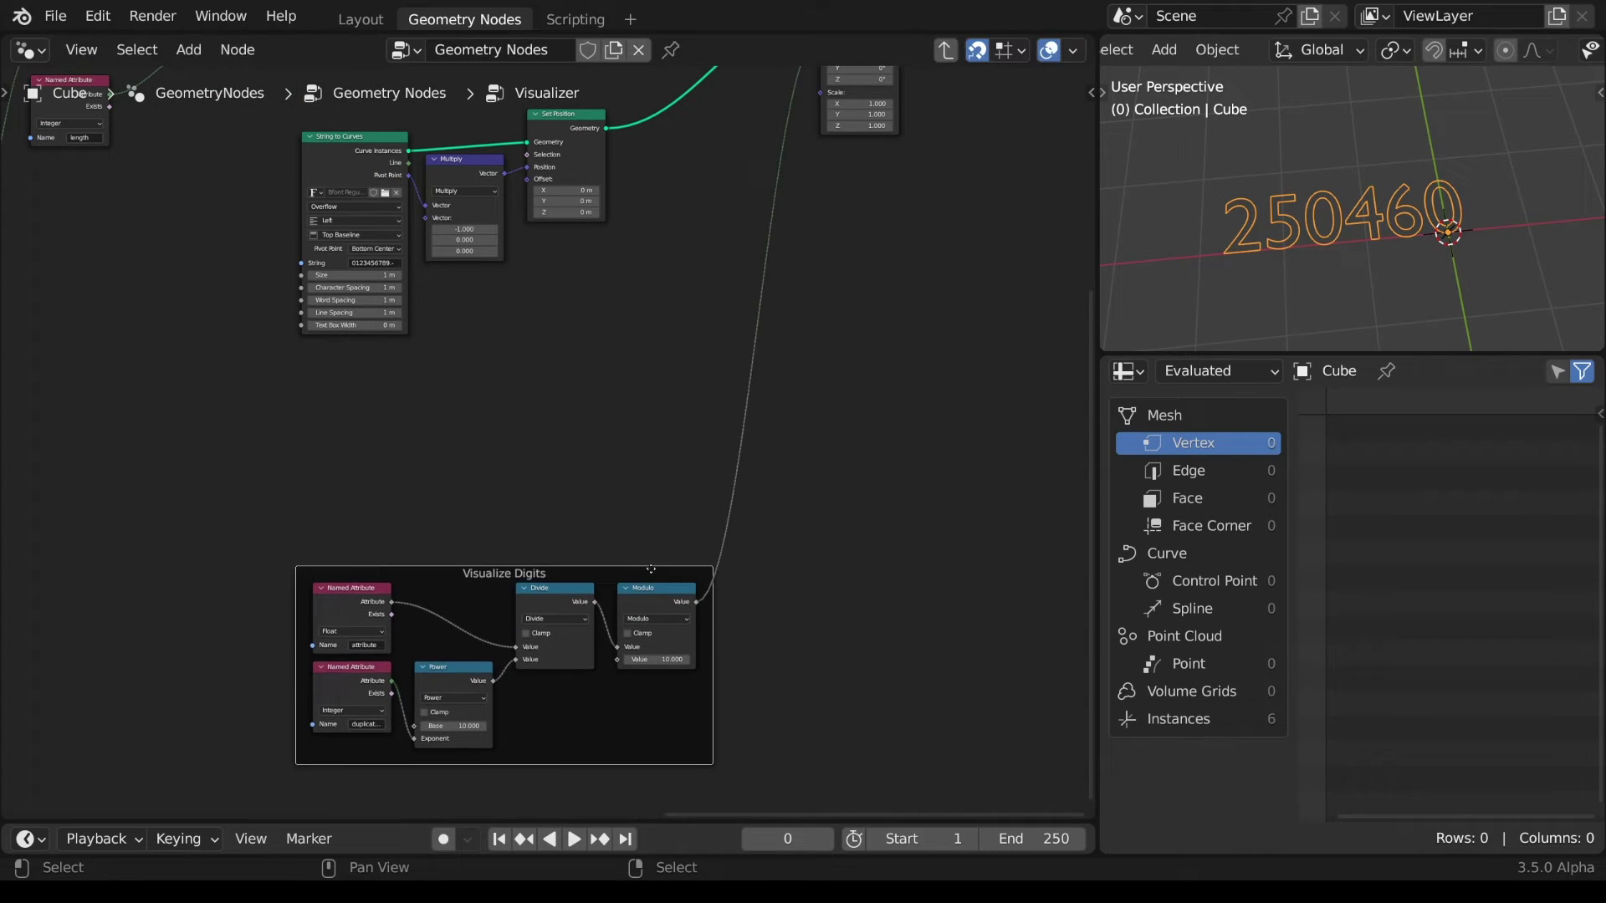
- Add an integer Named Attribute node reading "decimals" above the Visualize Digits frame
key(shift+a)
mouse_move(589, 357)
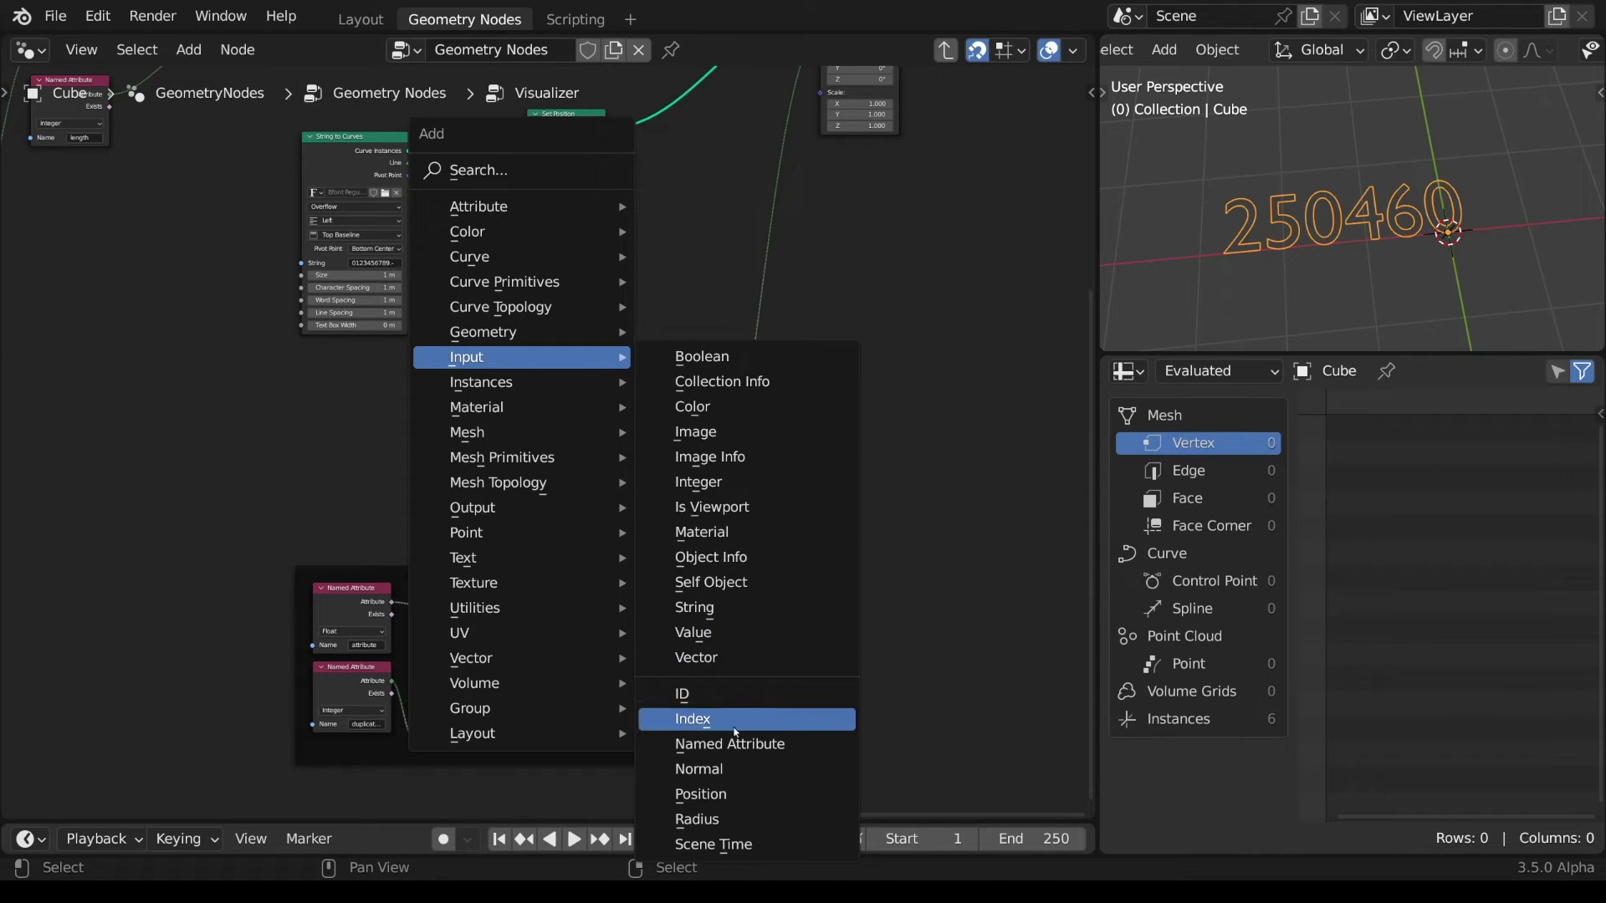
click(729, 744)
click(565, 365)
click(566, 371)
click(562, 395)
click(574, 385)
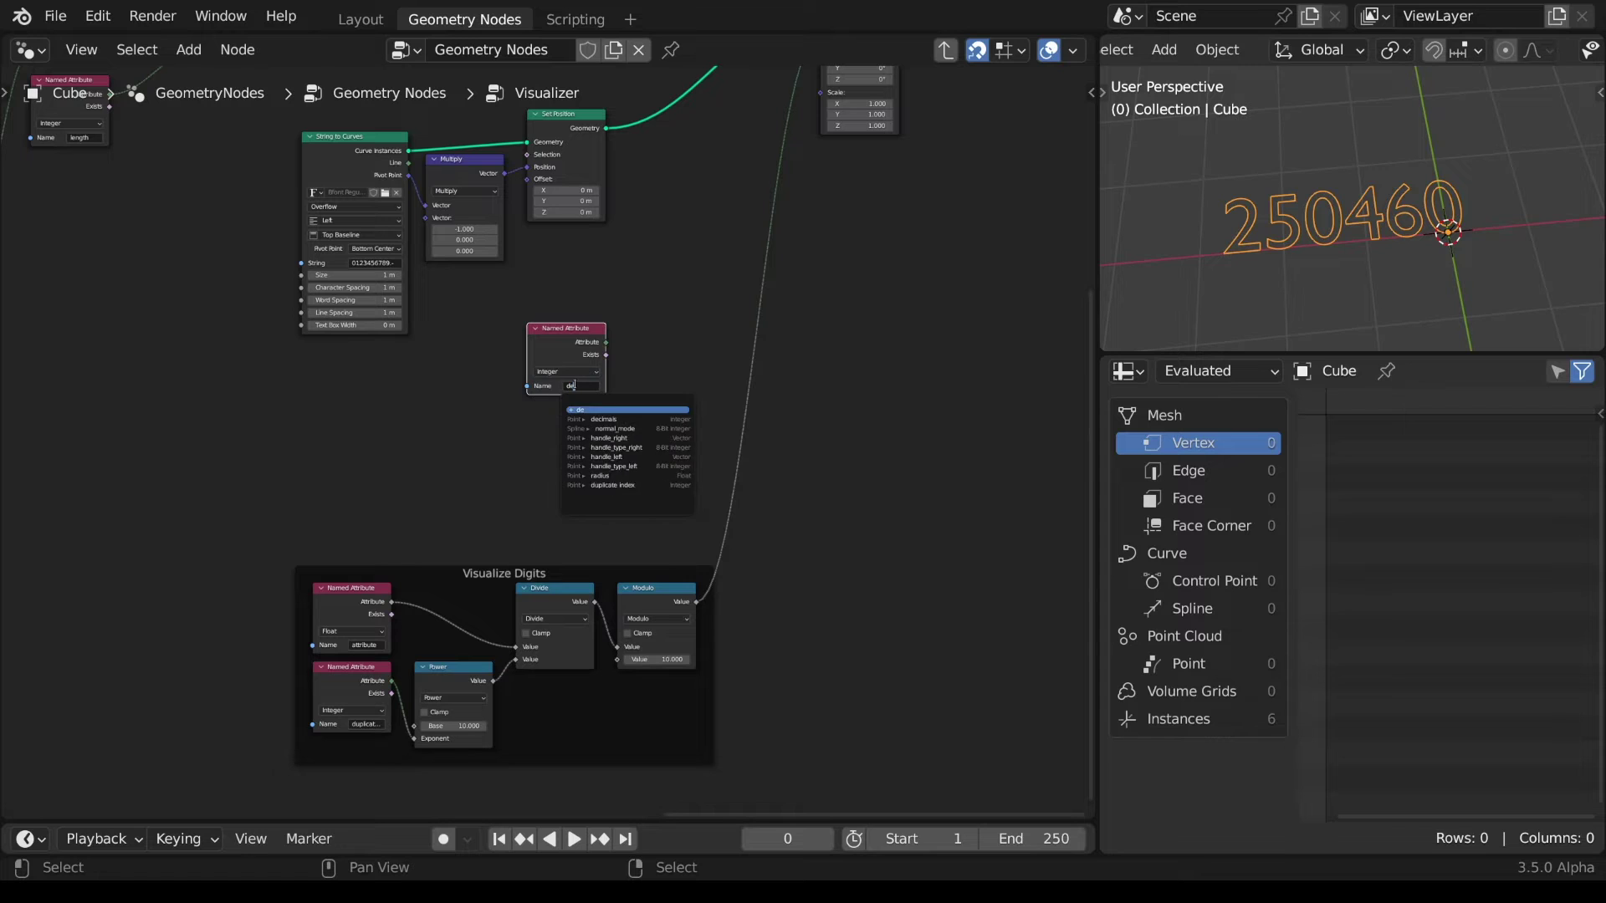
text(decimals)
key(Return)
- Duplicate the new Named Attribute node below the original and set its name to "duplicate index"
key(shift+d)
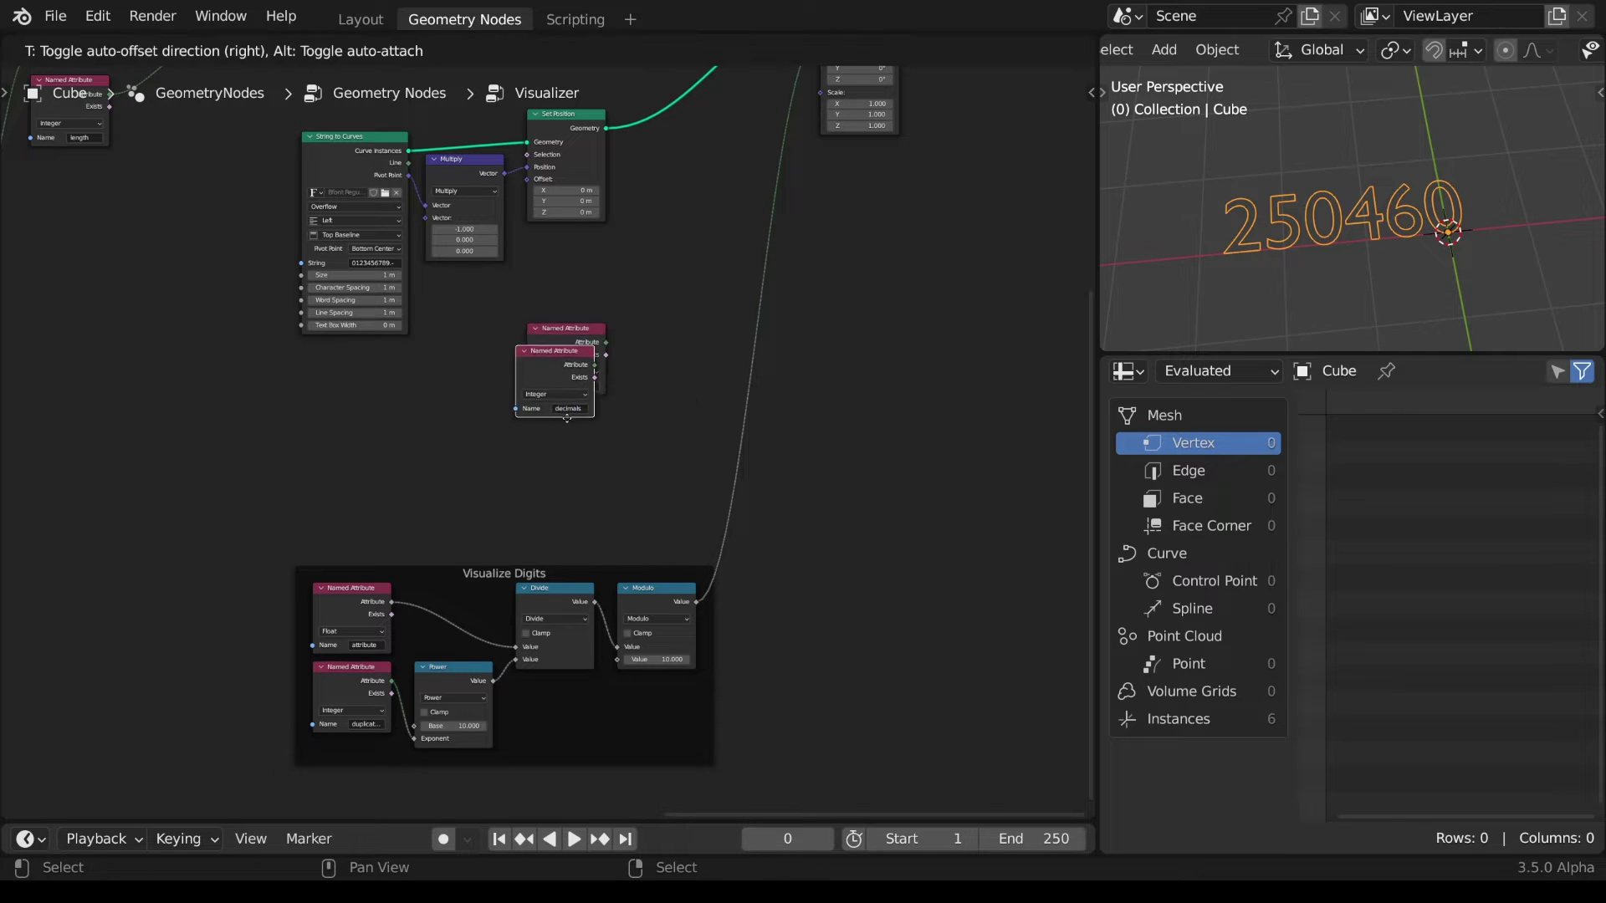
click(638, 509)
scroll(637, 509, up, 2)
click(602, 492)
text(duplica)
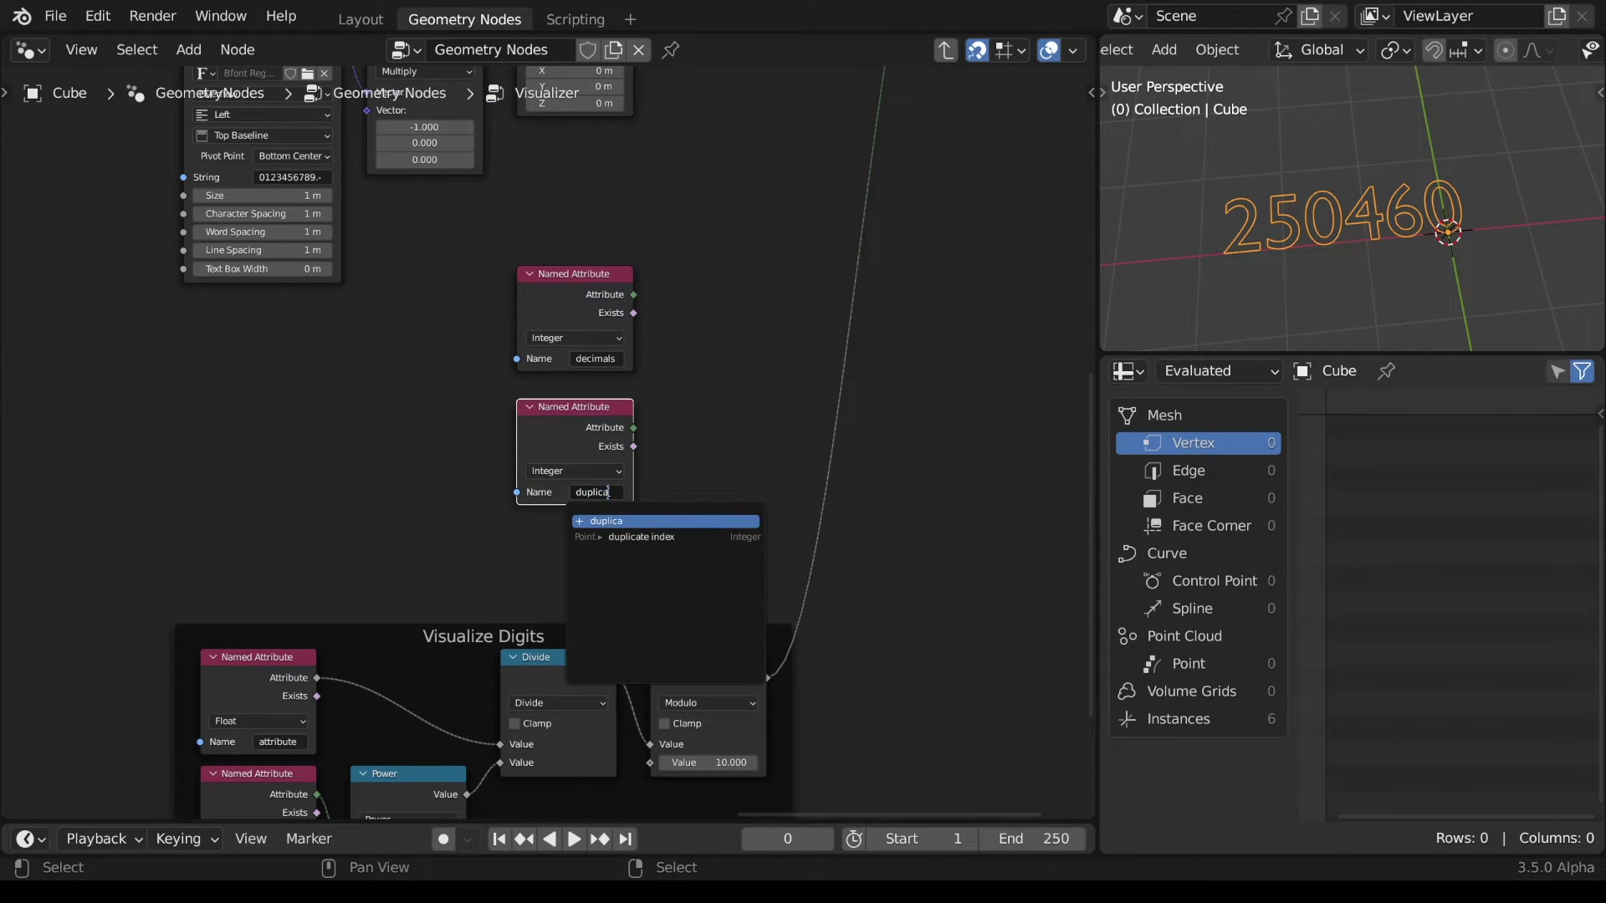
key(Down)
key(Return)
- Lower the Integer node stored as "decimals" to 2
scroll(289, 243, down, 3)
middle_drag(289, 243, 653, 604)
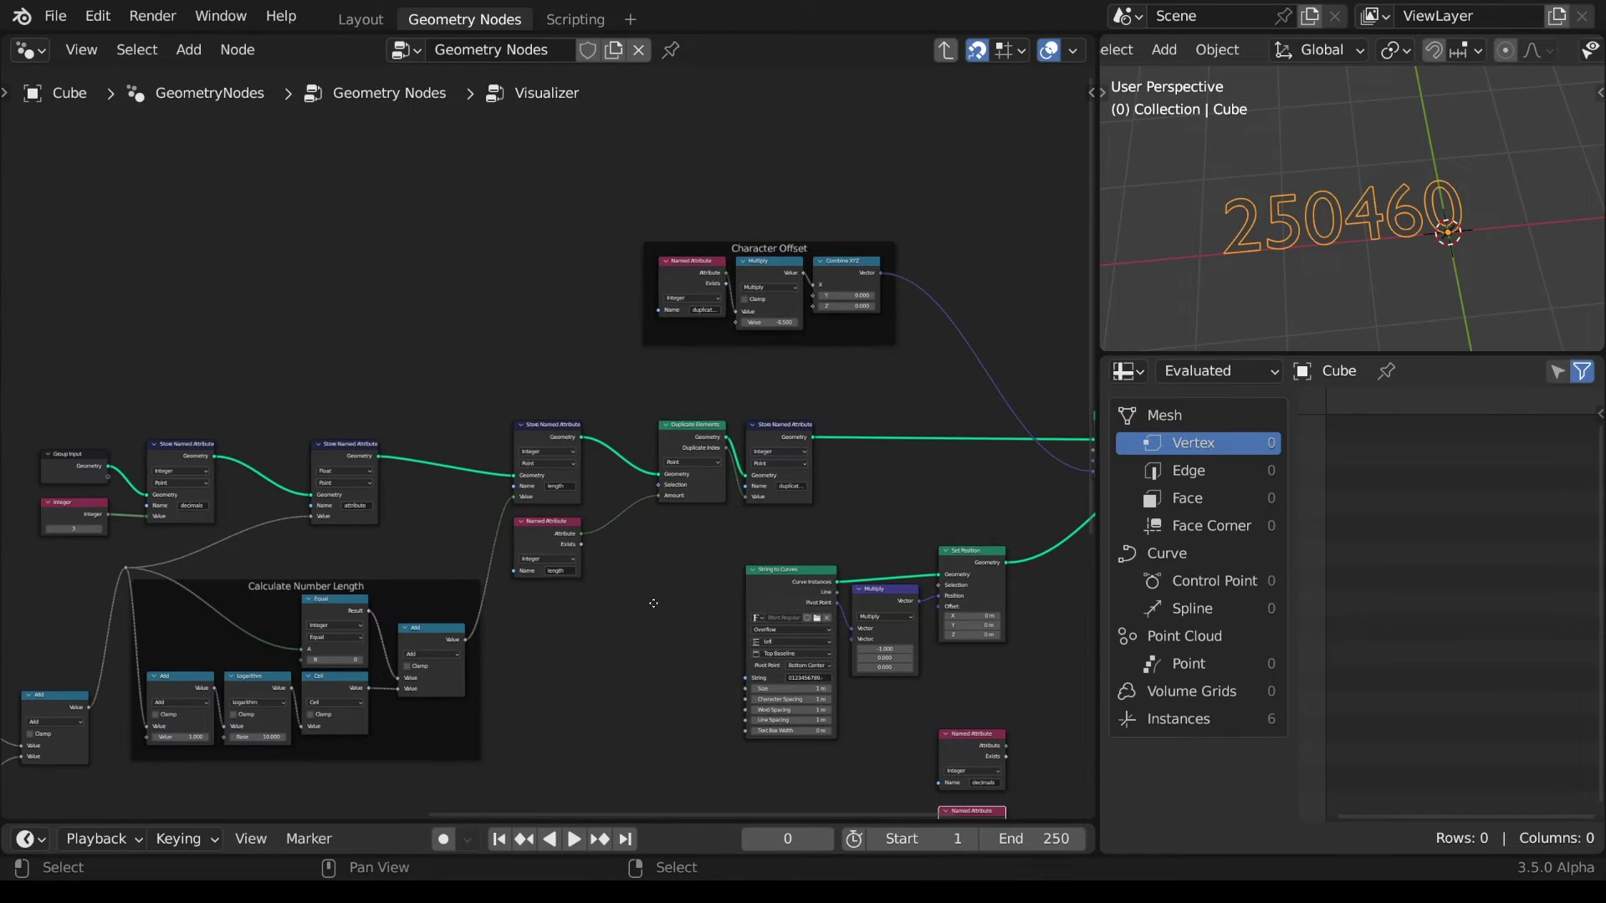
click(47, 531)
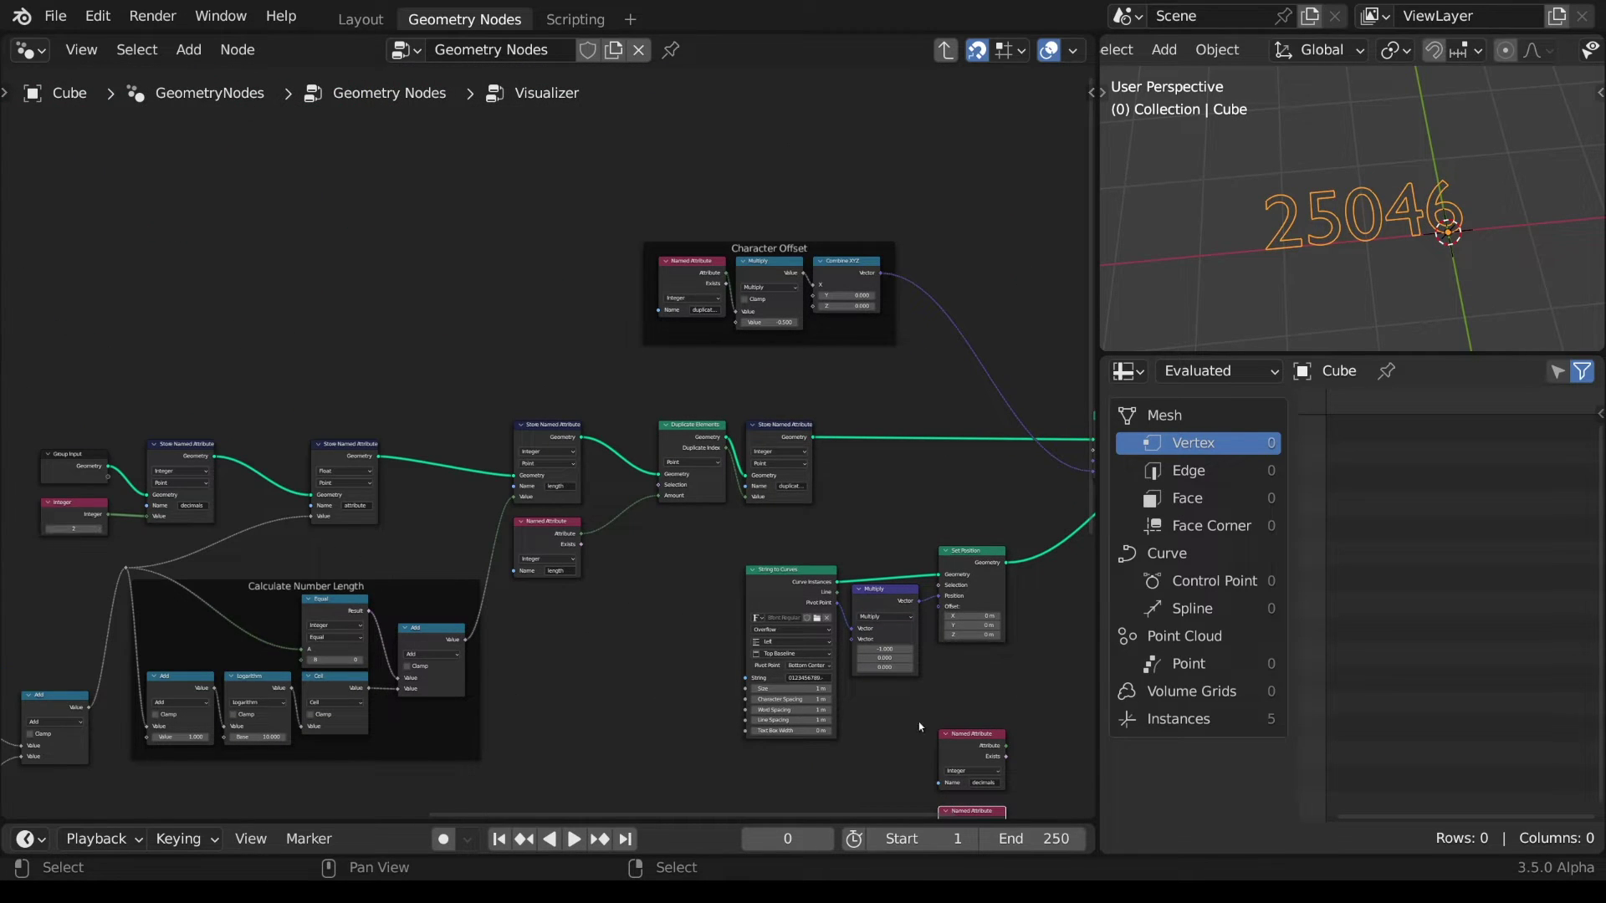
middle_drag(918, 761, 745, 463)
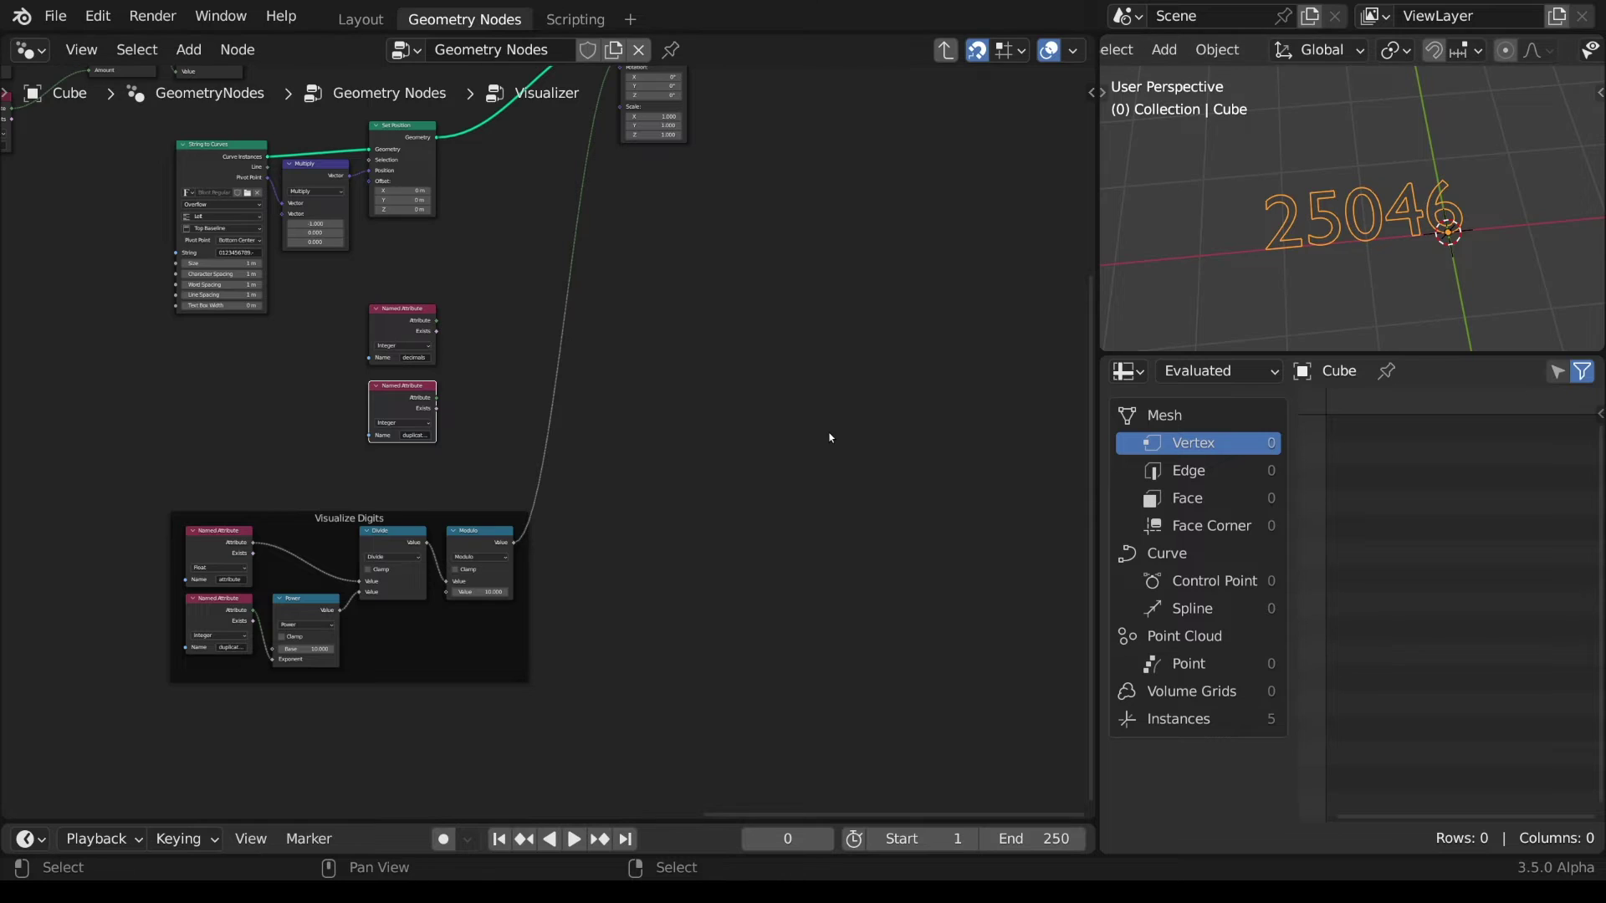
- Add an integer Equal compare node that compares the "decimals" attribute with the "duplicate index" attribute
scroll(831, 437, up, 2)
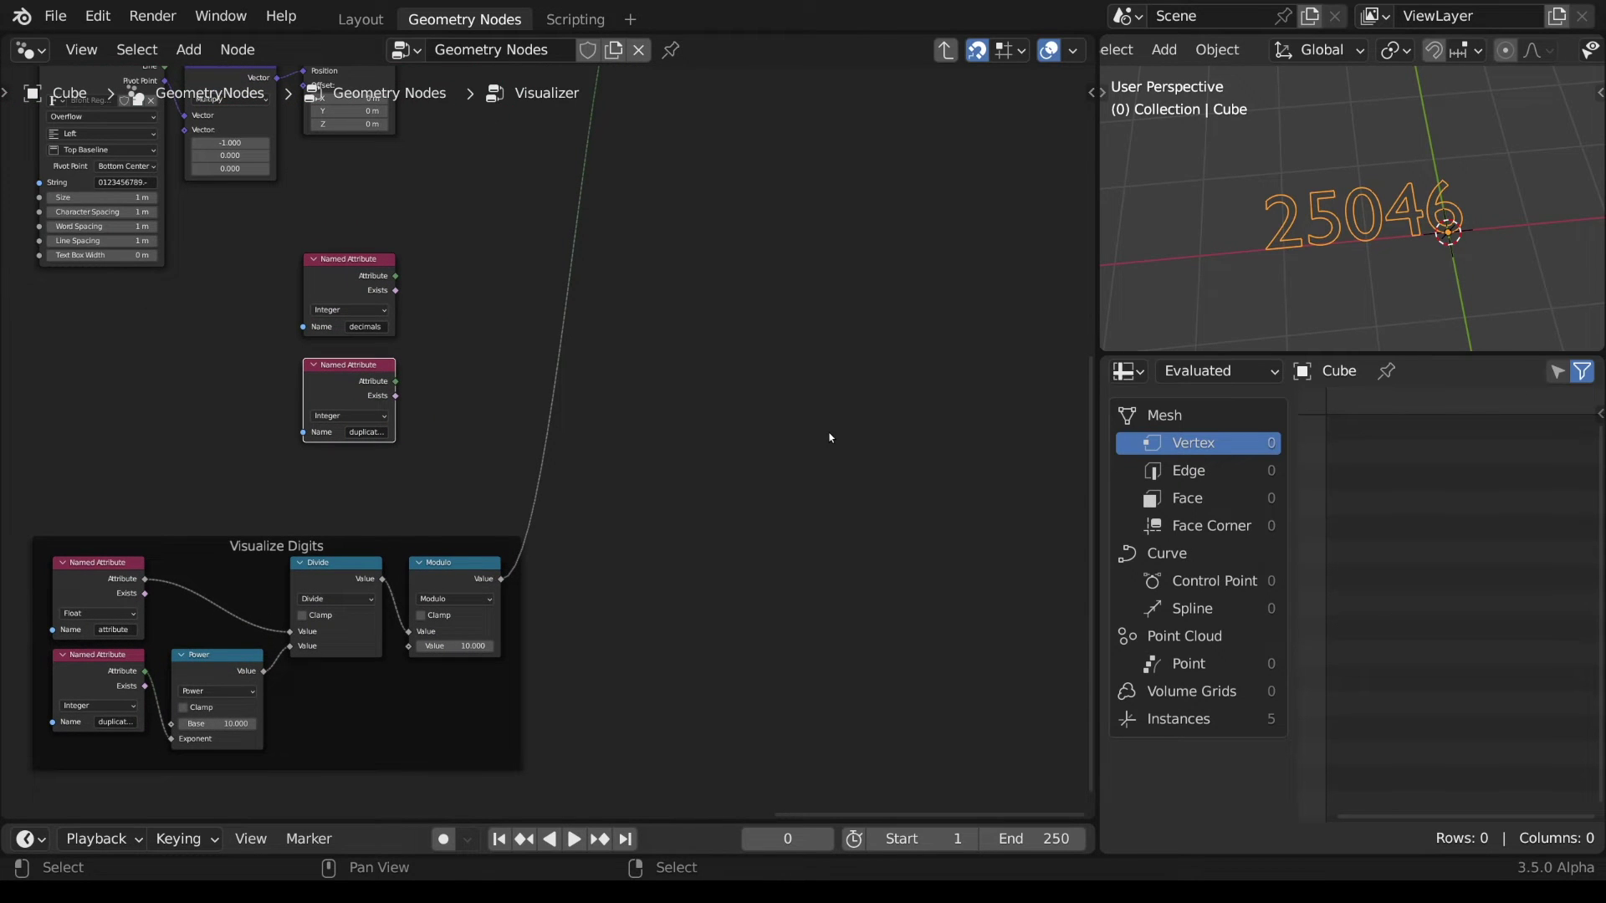
drag(398, 282, 458, 310)
text(equal)
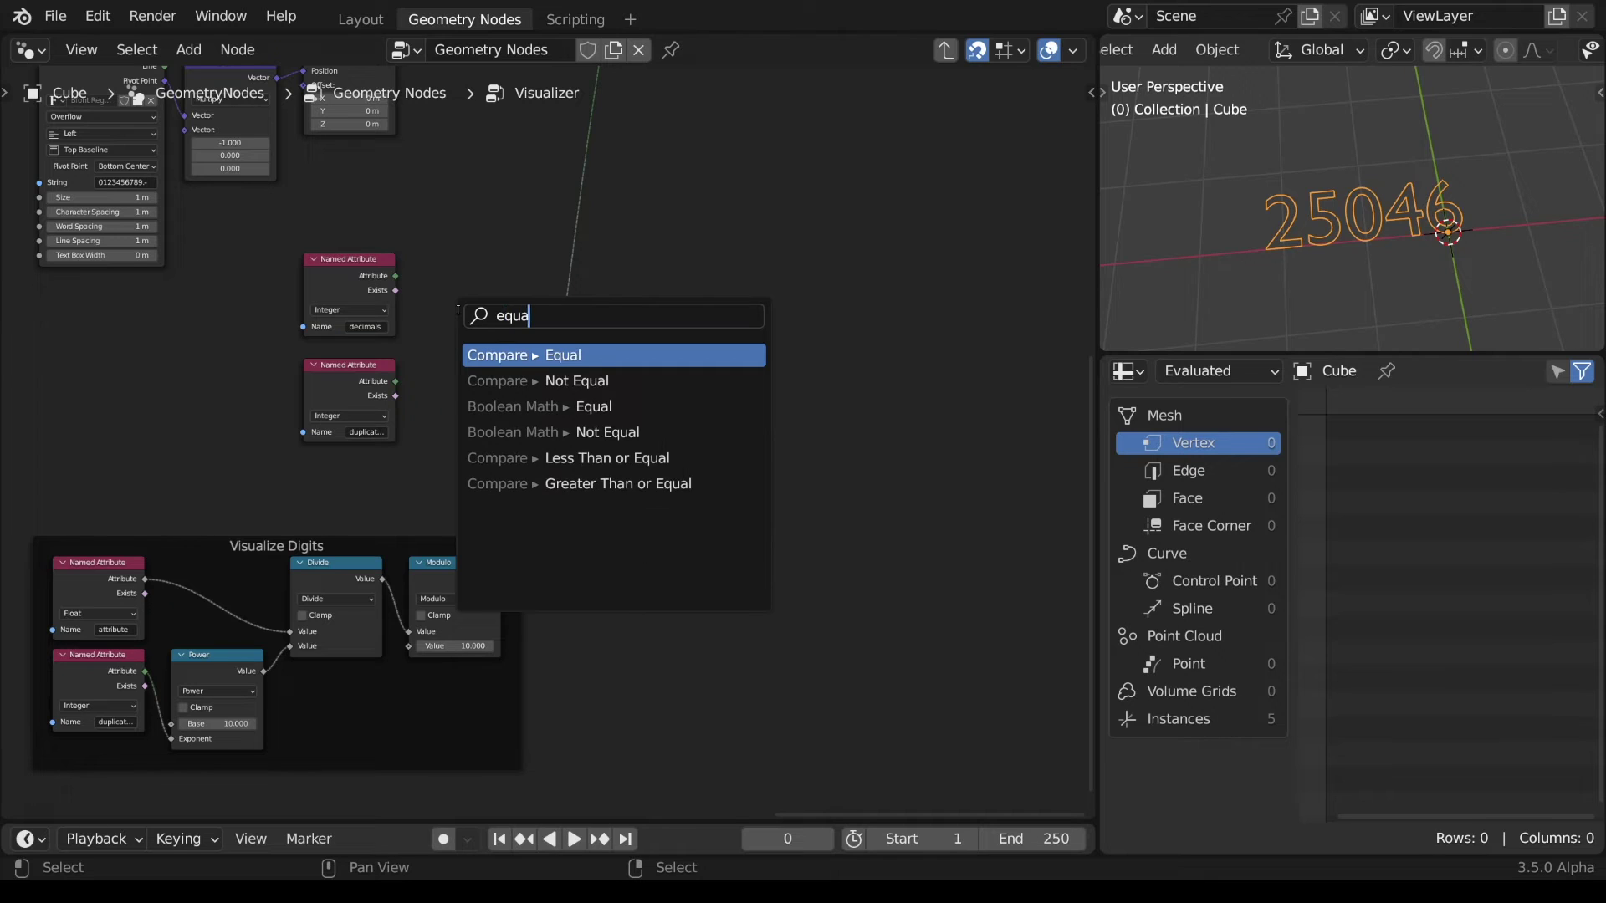
key(Return)
click(438, 300)
drag(397, 383, 435, 370)
- Add a Switch node beyond the Equal node and set its input type to Integer
drag(486, 294, 707, 343)
text(switch)
key(Return)
click(718, 322)
click(718, 349)
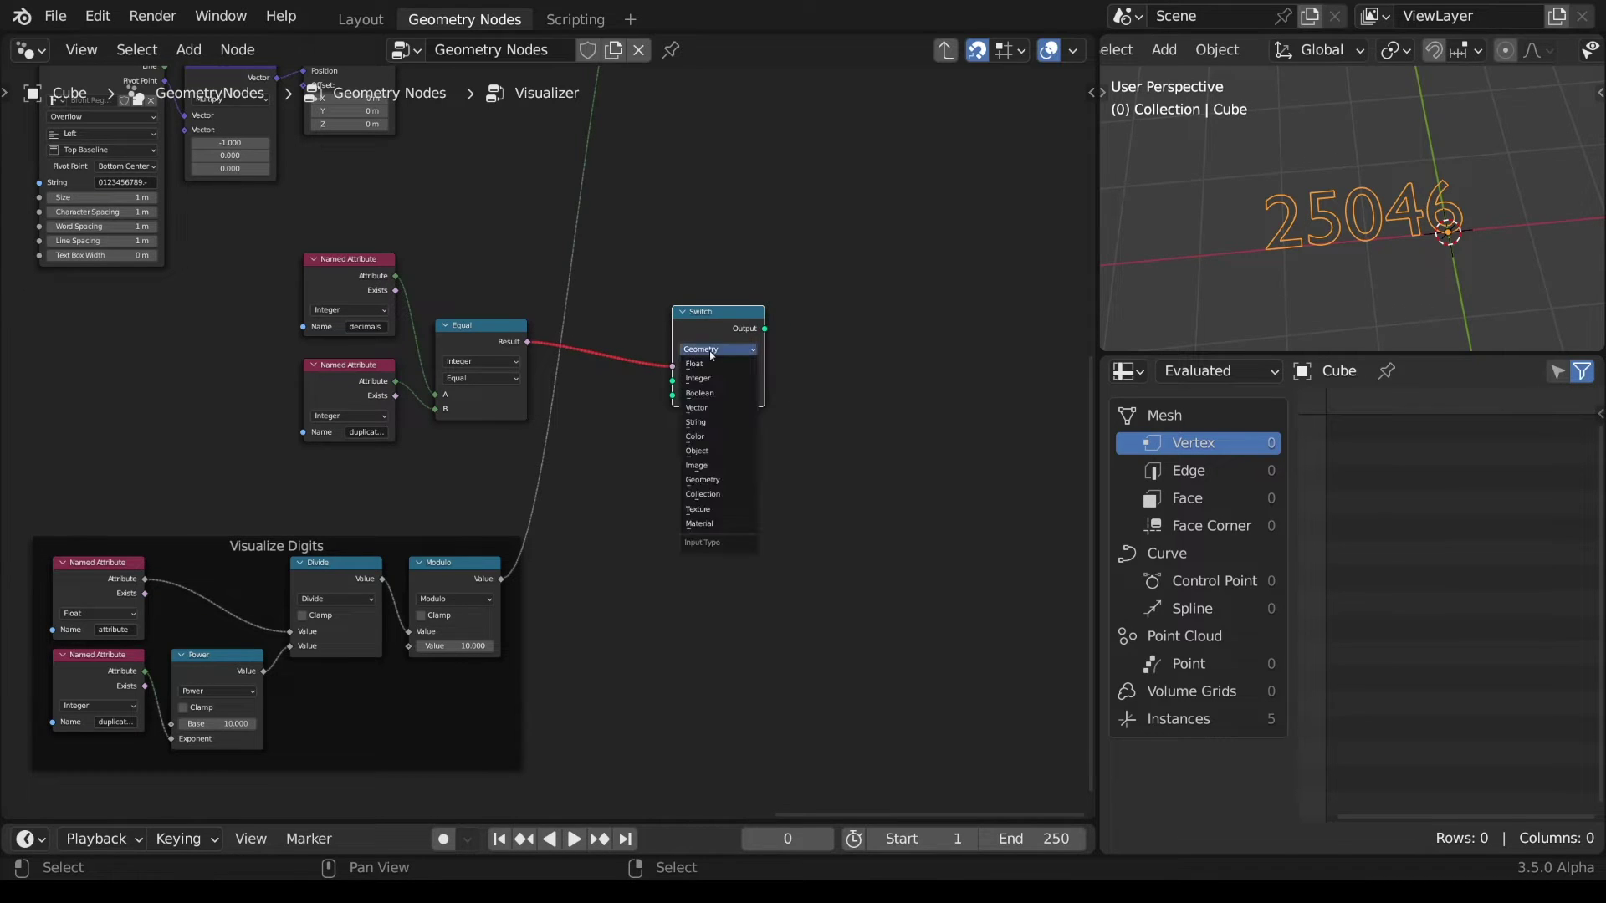
click(711, 367)
- Add an integer Greater Than compare node above the Equal node, testing whether the "decimals" attribute exceeds 0
drag(396, 276, 501, 277)
text(greate)
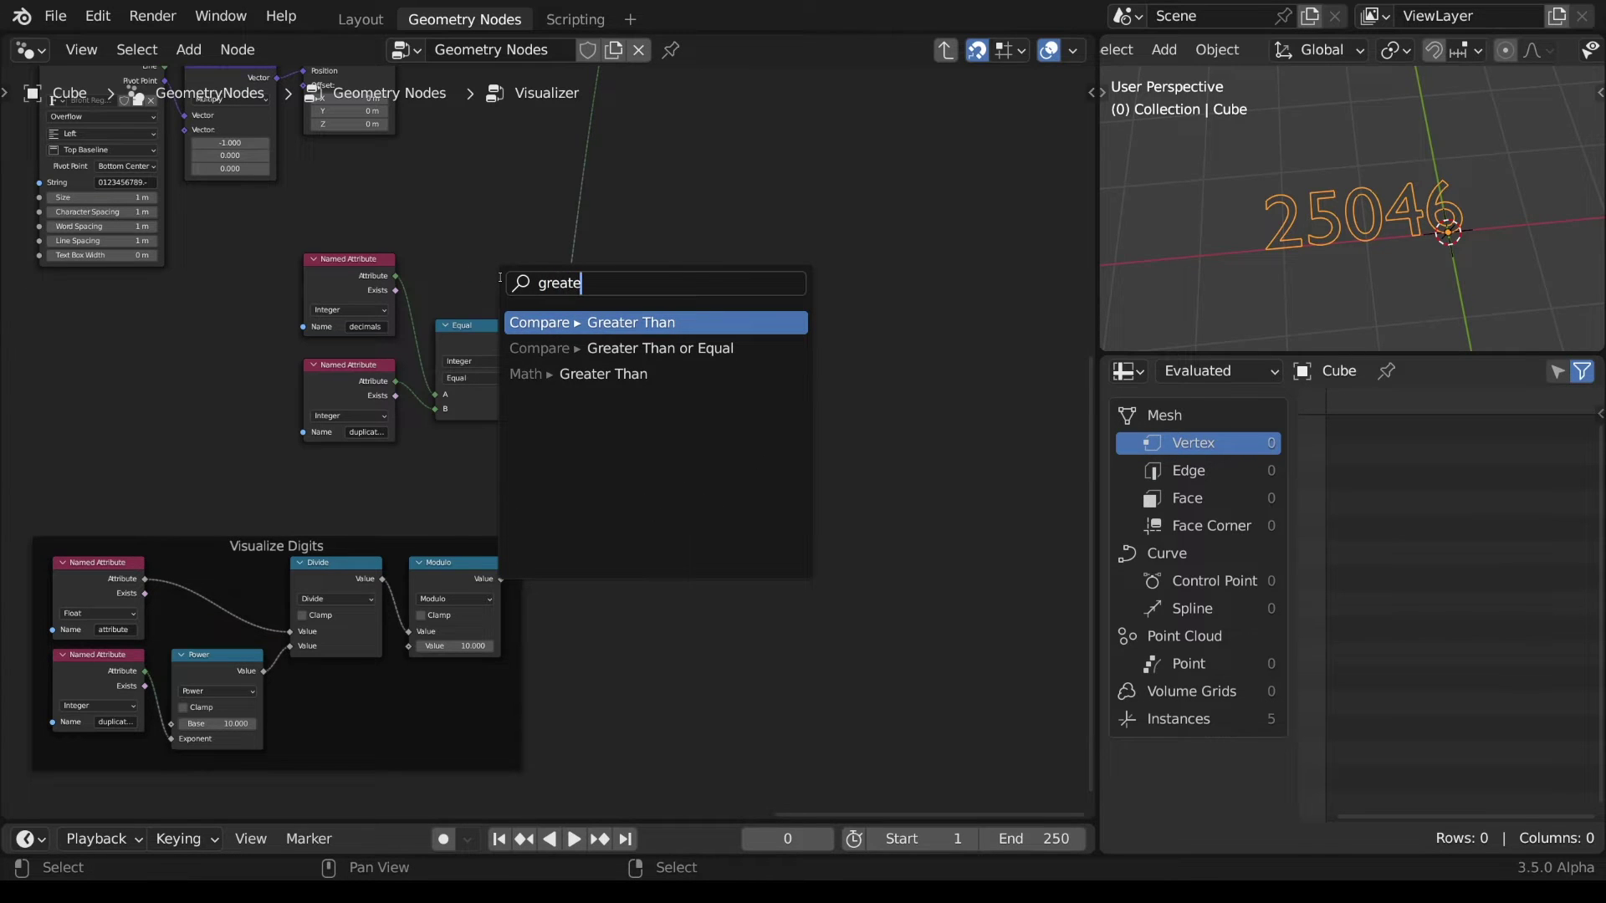
key(Return)
click(436, 221)
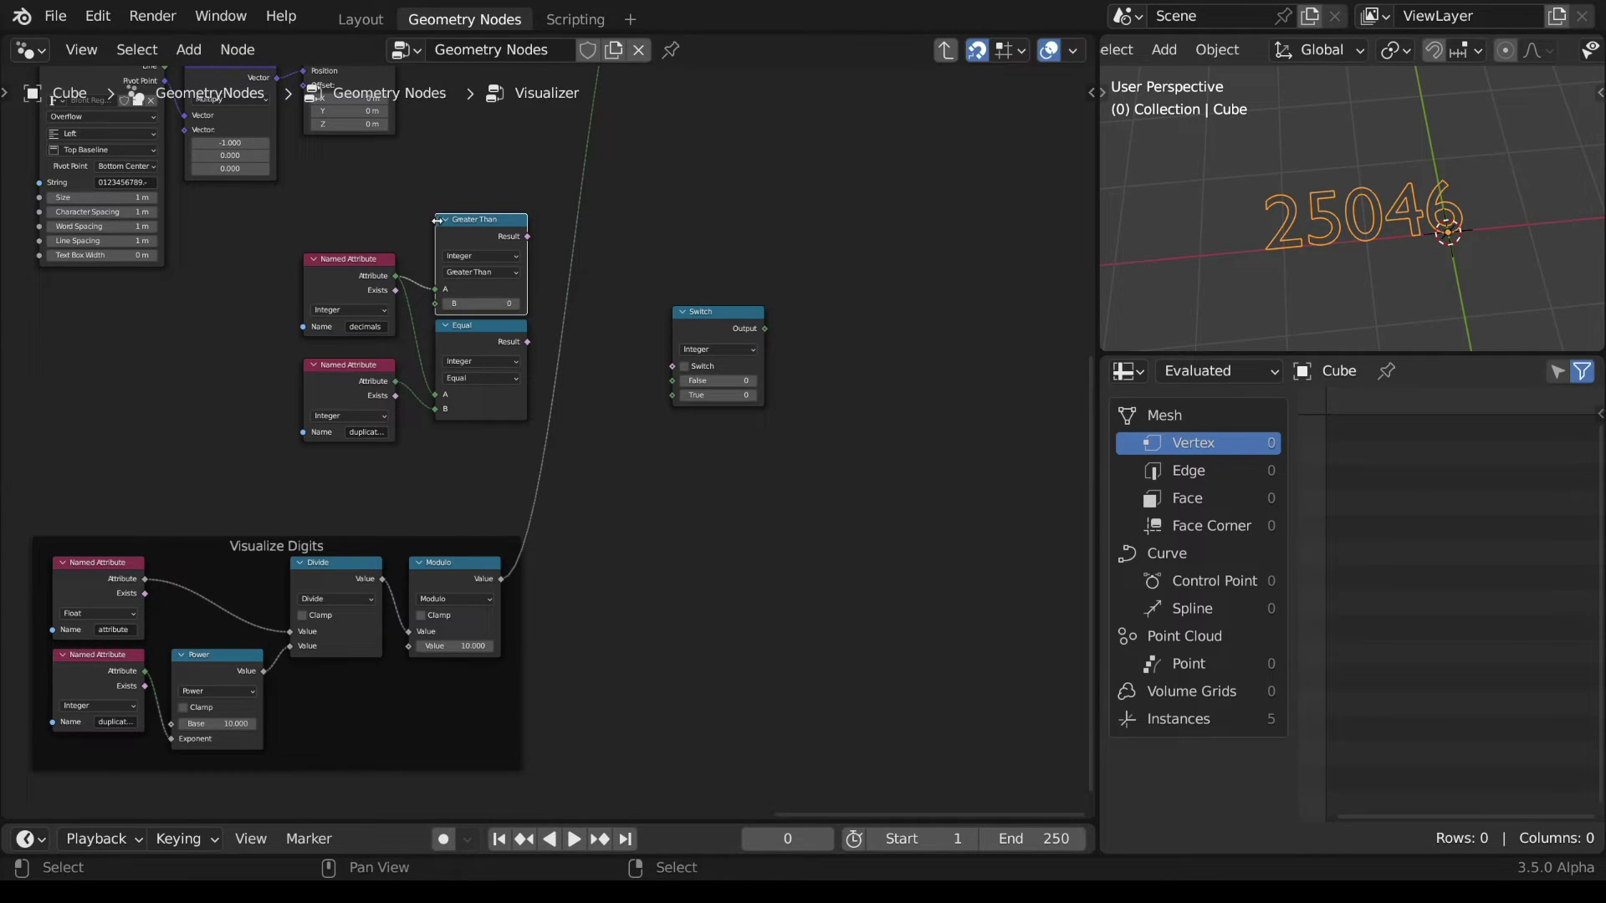
- Combine the Greater Than and Equal results in a Boolean Math And node
mouse_move(528, 240)
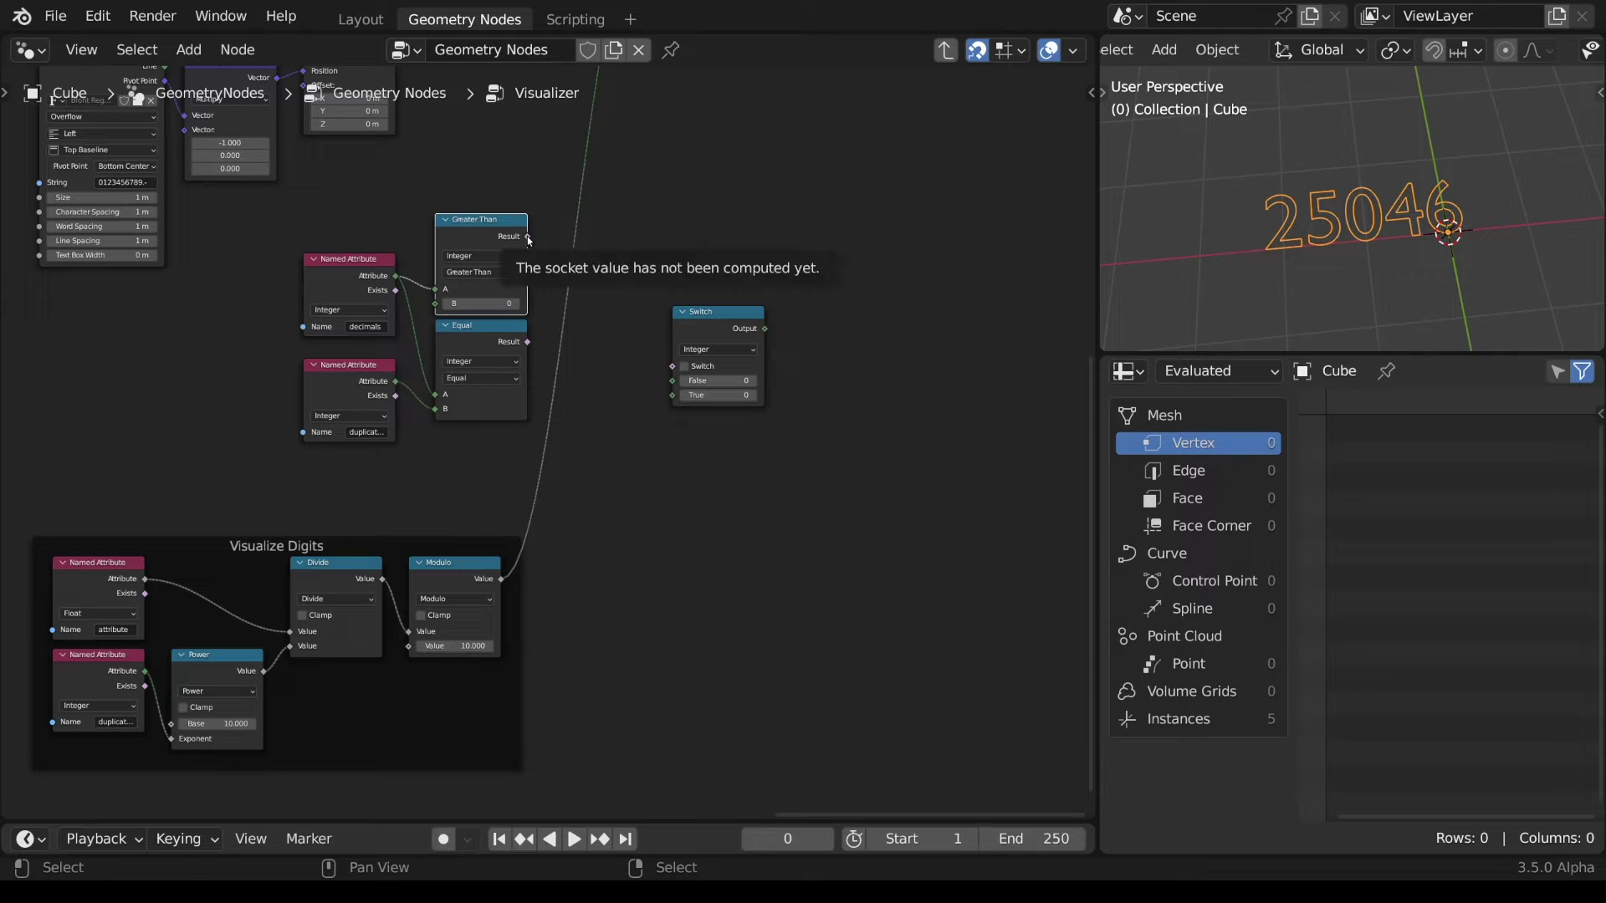
drag(527, 240, 608, 309)
text(and)
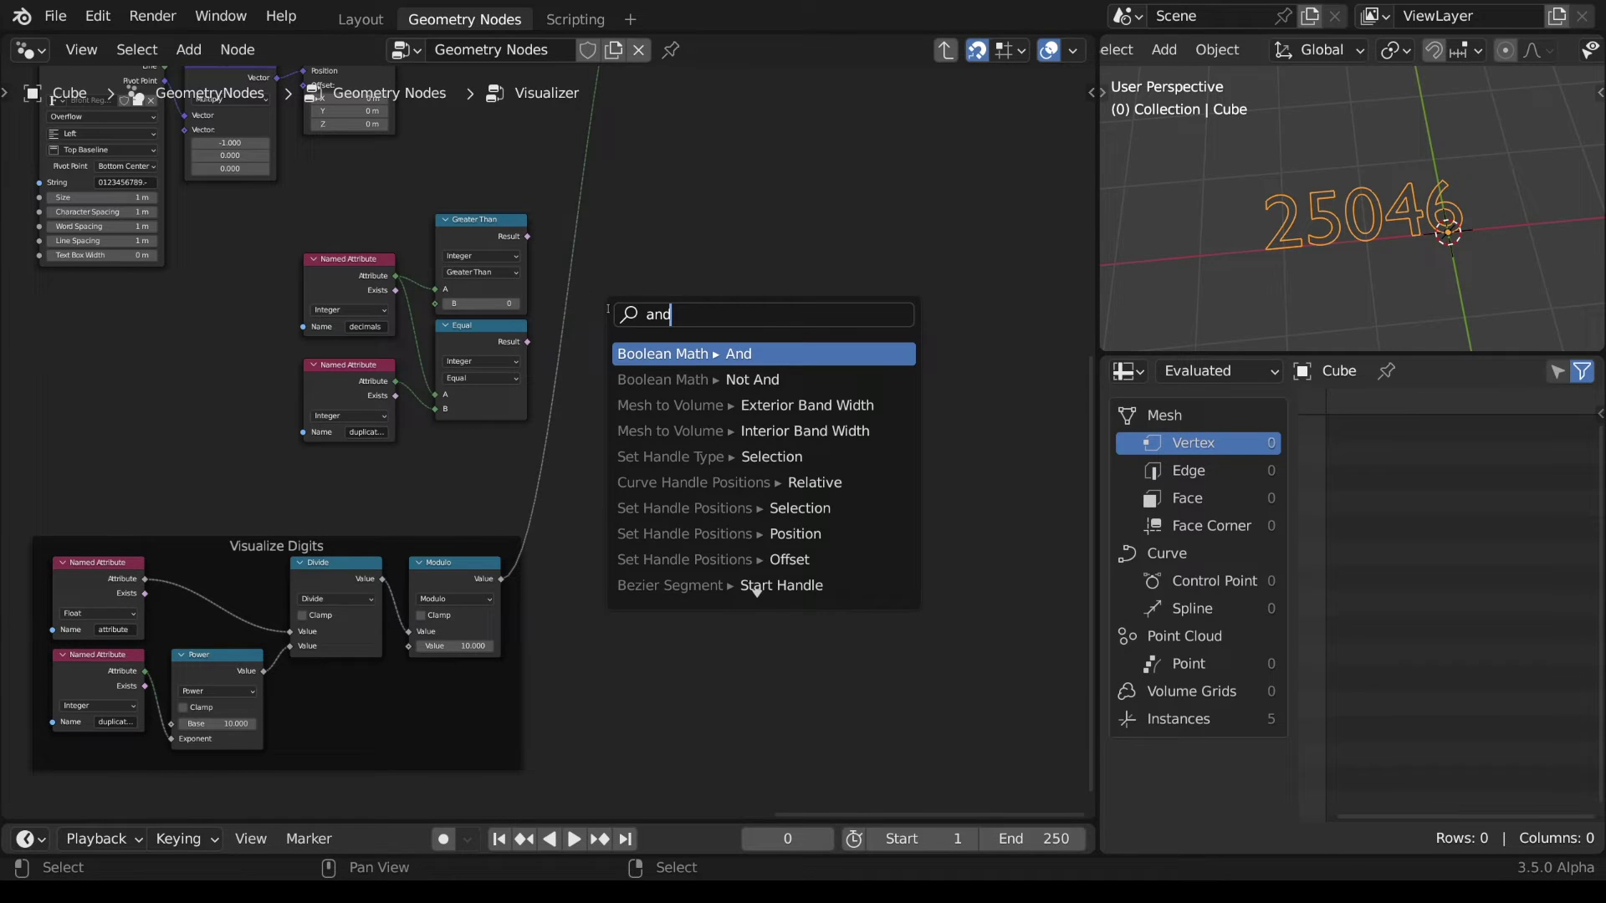
key(Return)
click(608, 309)
drag(528, 341, 578, 329)
- Drive the Switch node with the And result, place it beside the And node and set its True value to 10
drag(659, 275, 673, 365)
drag(718, 348, 730, 295)
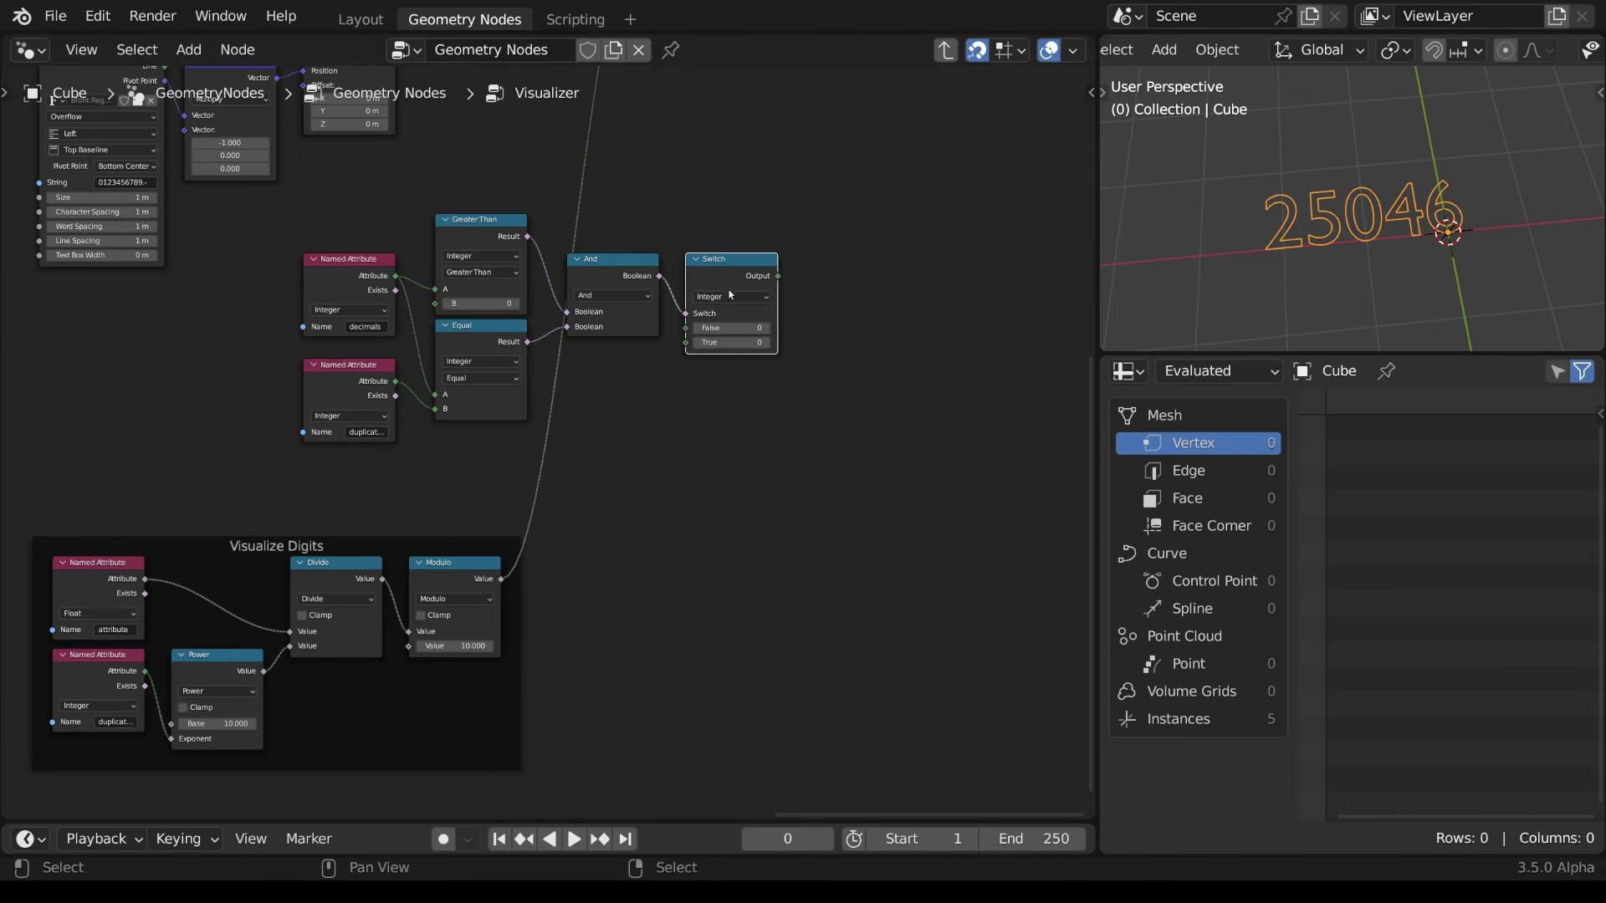
click(741, 343)
text(10)
key(Return)
middle_drag(183, 348, 368, 382)
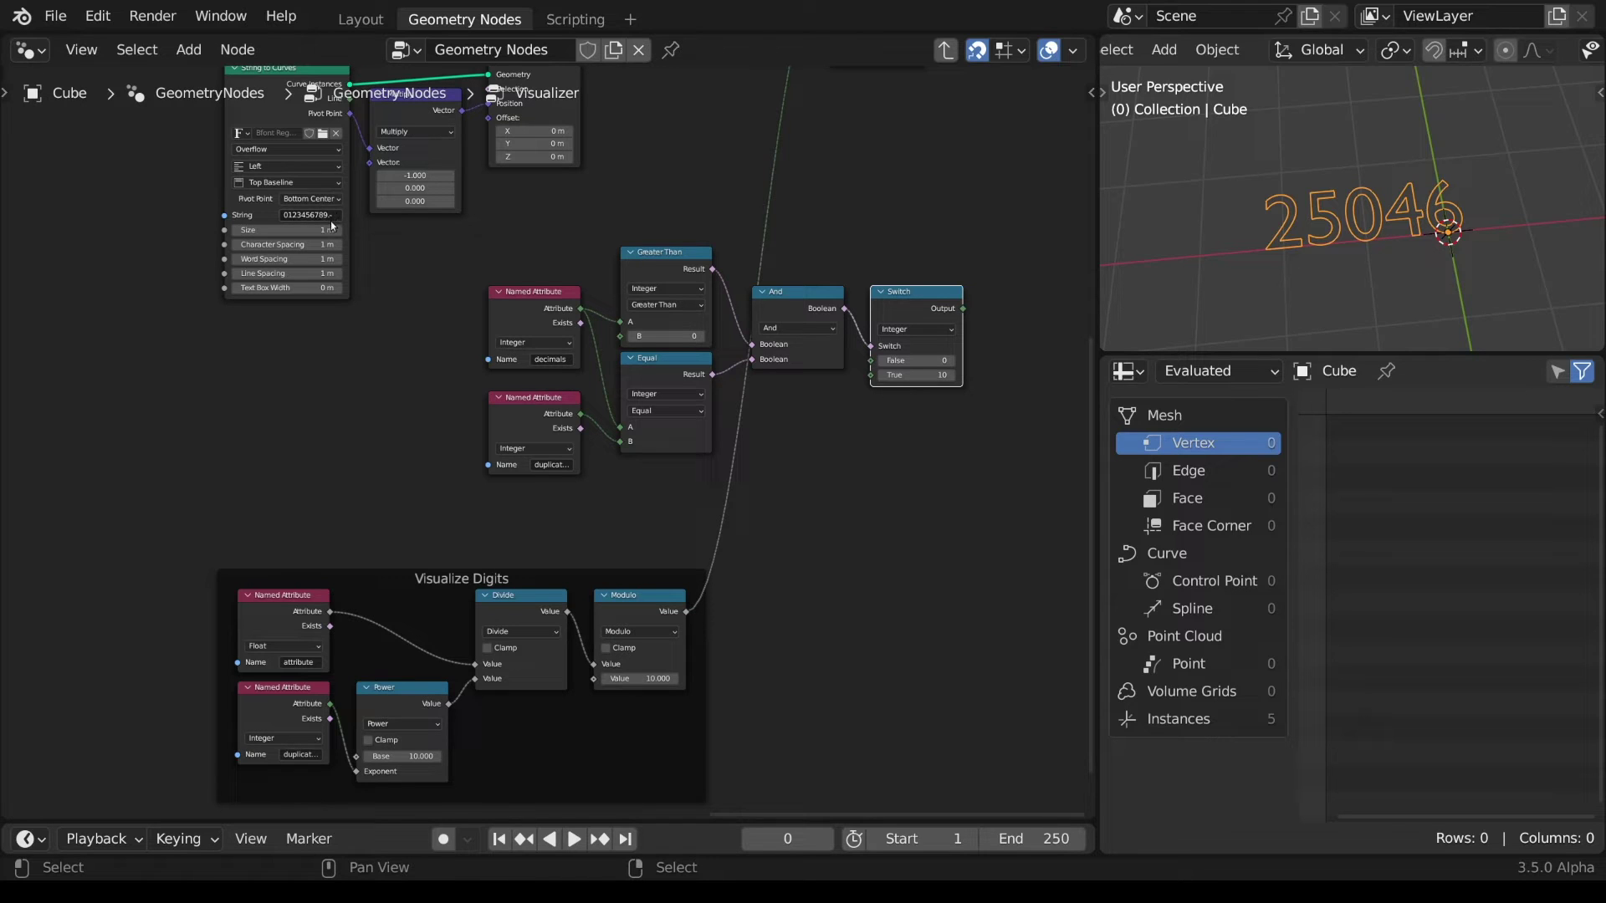
click(331, 220)
key(End)
text(.-)
key(Return)
- Feed the Modulo value into the Switch's False input and the Switch output into the Instance Index of Instance on Points
drag(687, 615, 872, 364)
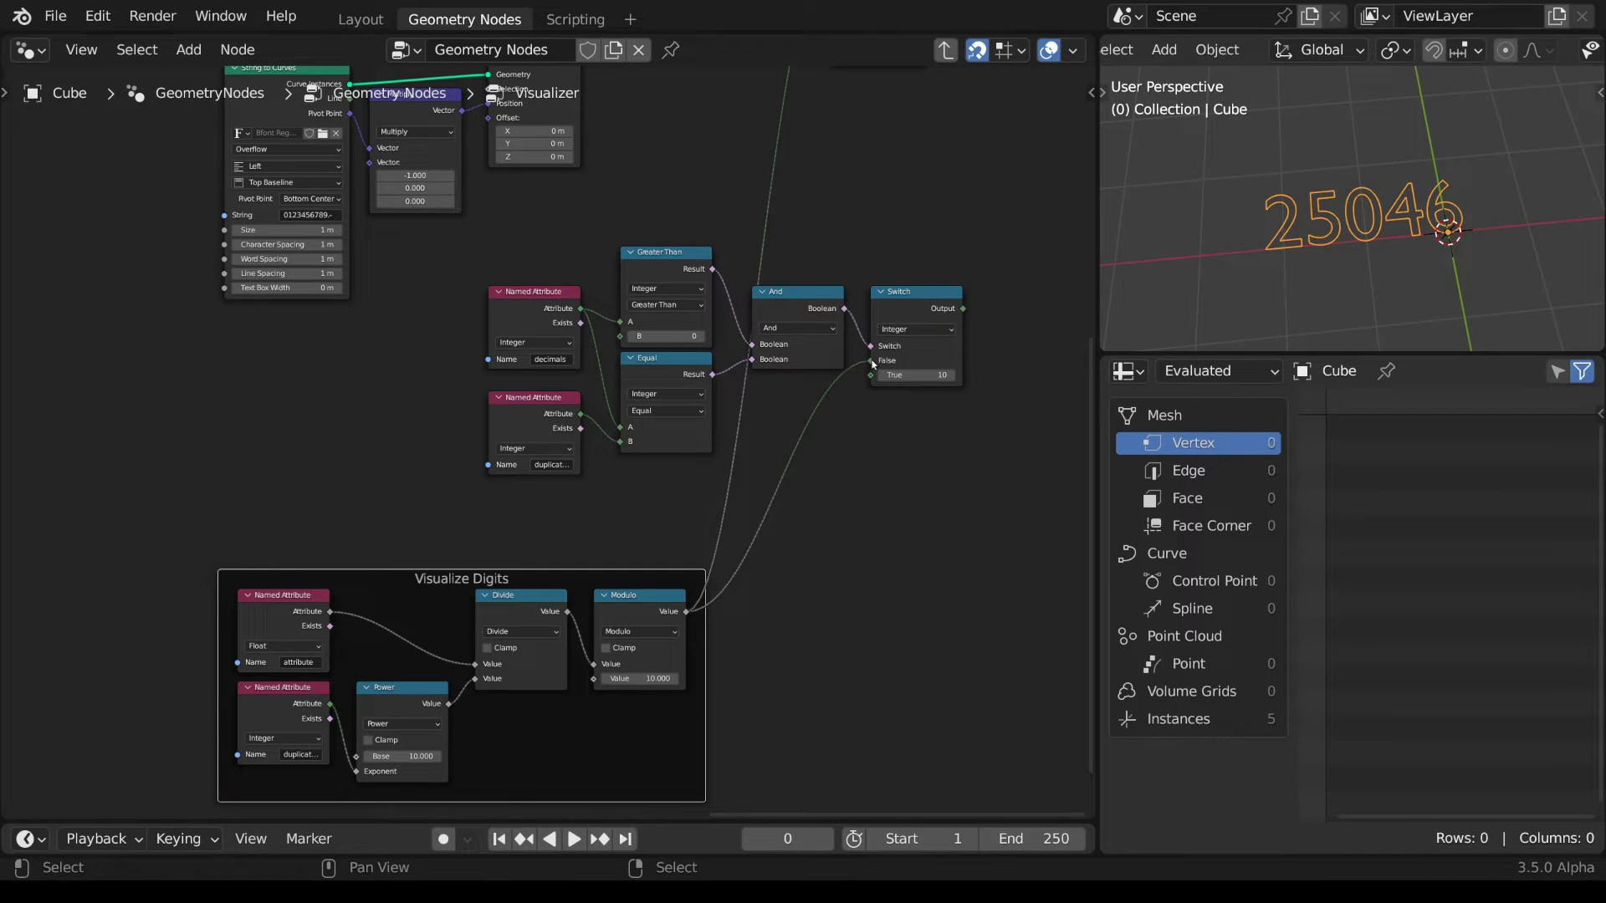
scroll(750, 448, down, 3)
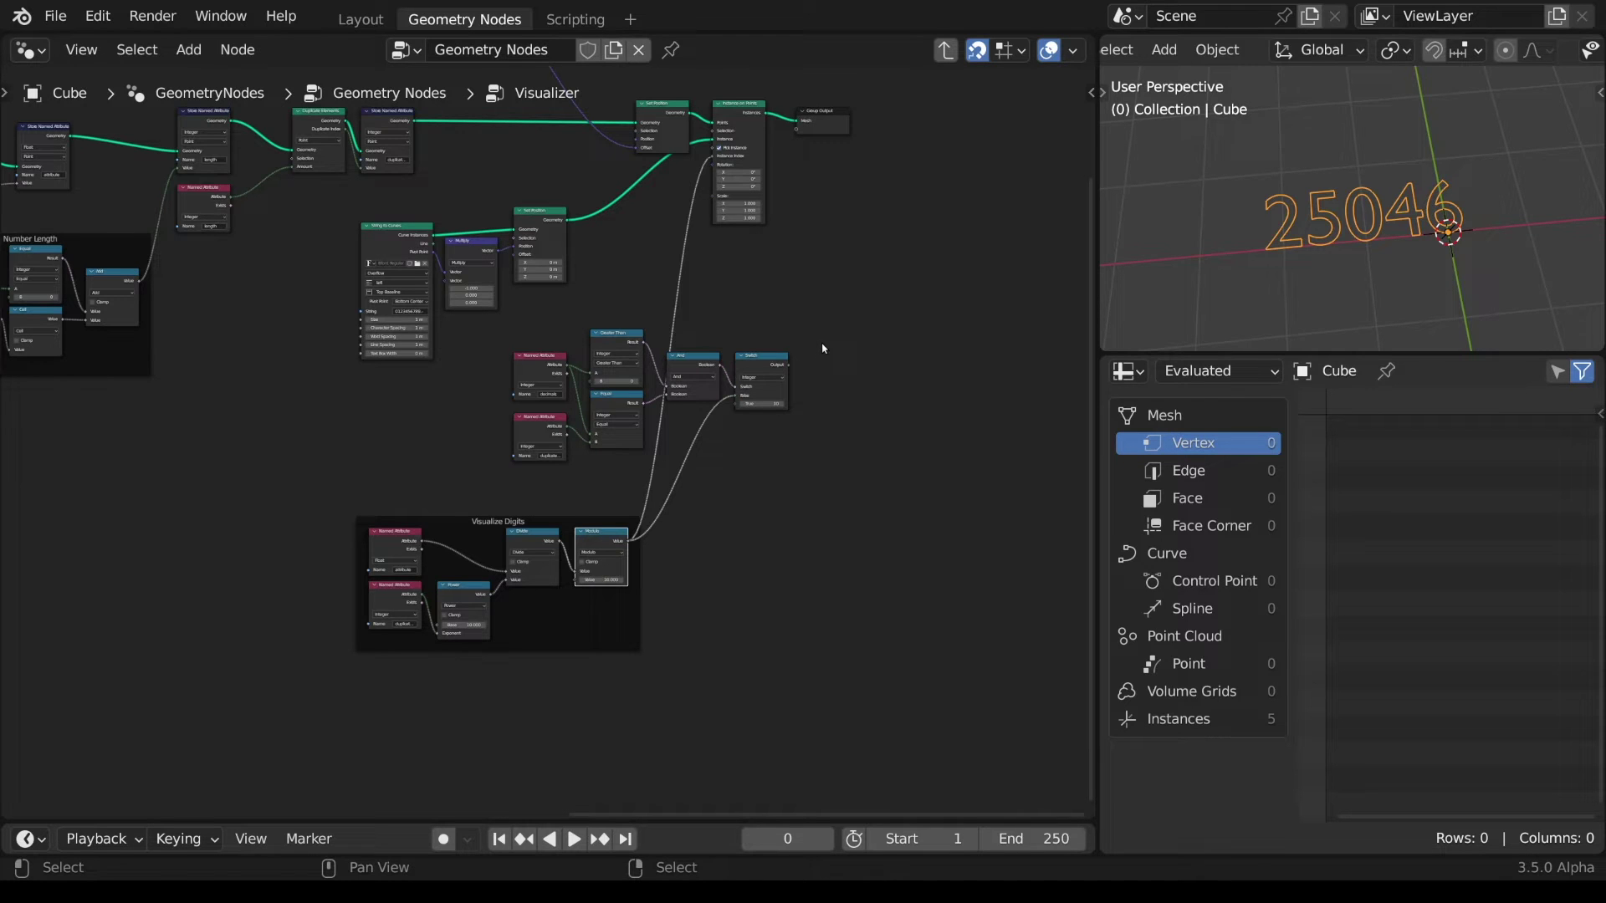
drag(823, 348, 537, 491)
shift+drag(742, 523, 301, 680)
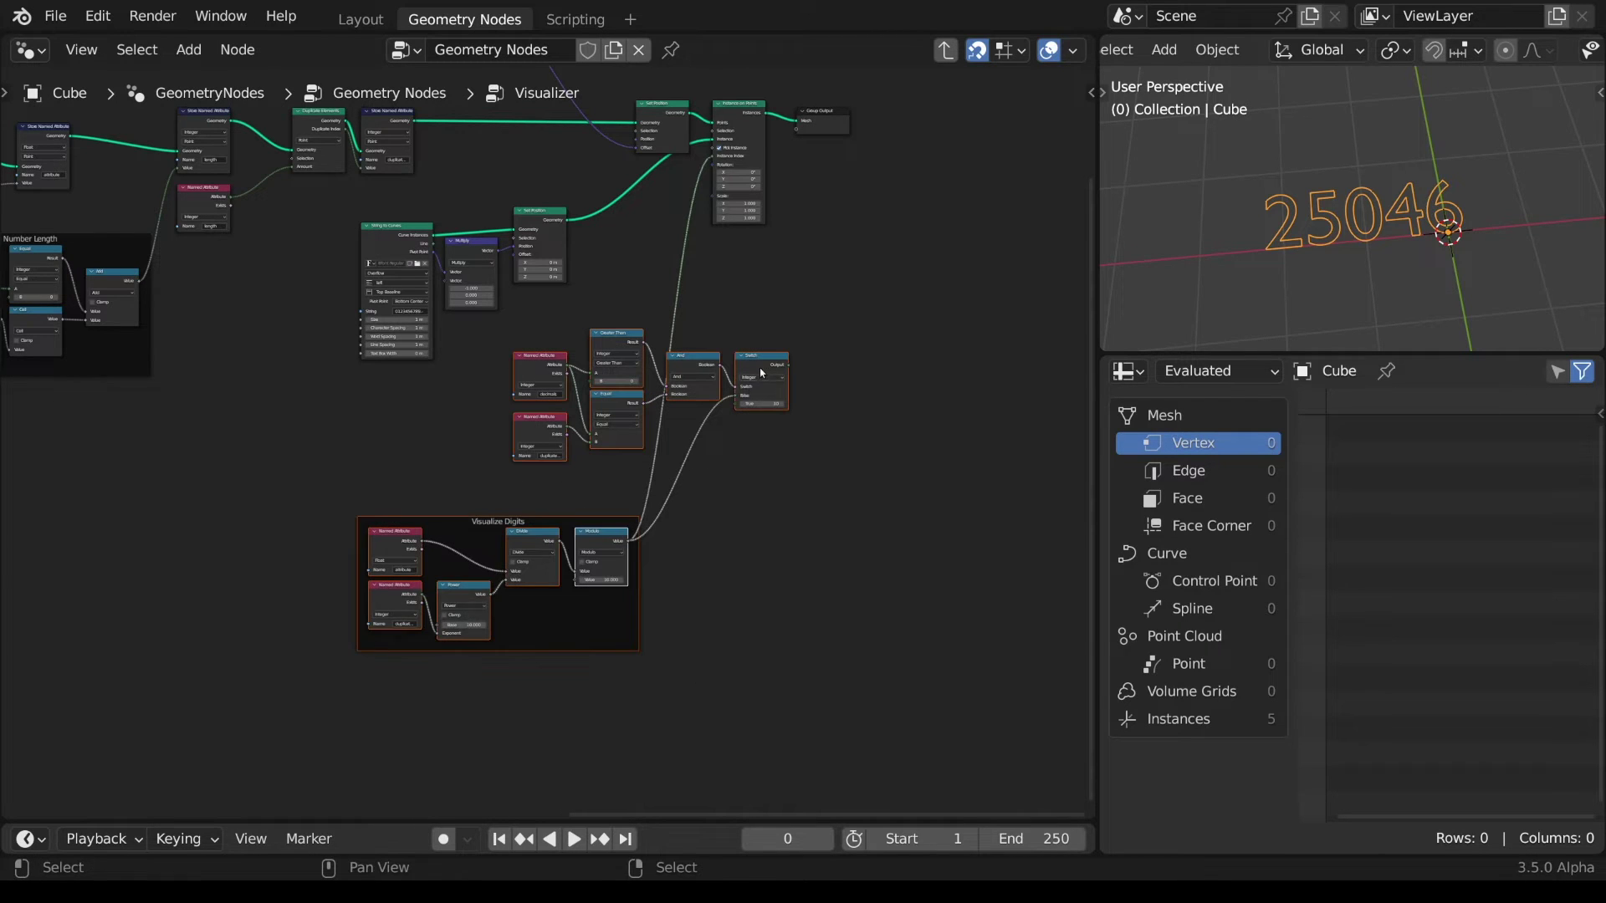
key(g)
click(587, 442)
drag(612, 432, 715, 157)
- Frame the decimal comparison, And and Switch nodes together and label the frame "Decimal Values"
drag(294, 398, 671, 531)
key(ctrl+j)
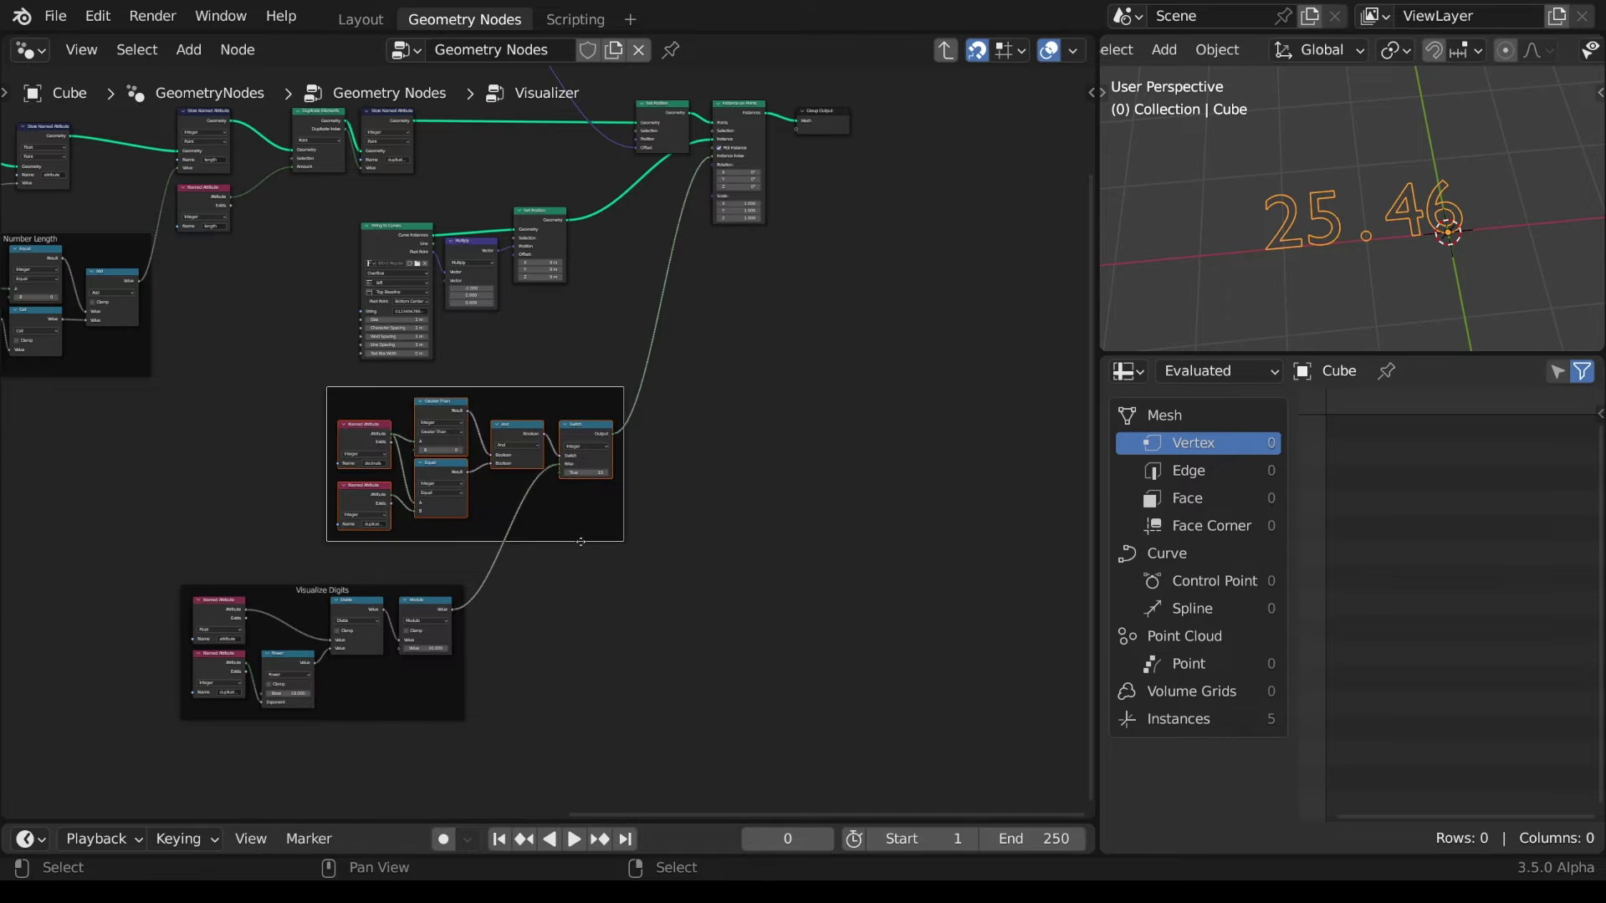
scroll(681, 538, up, 3)
key(F2)
text(Decim)
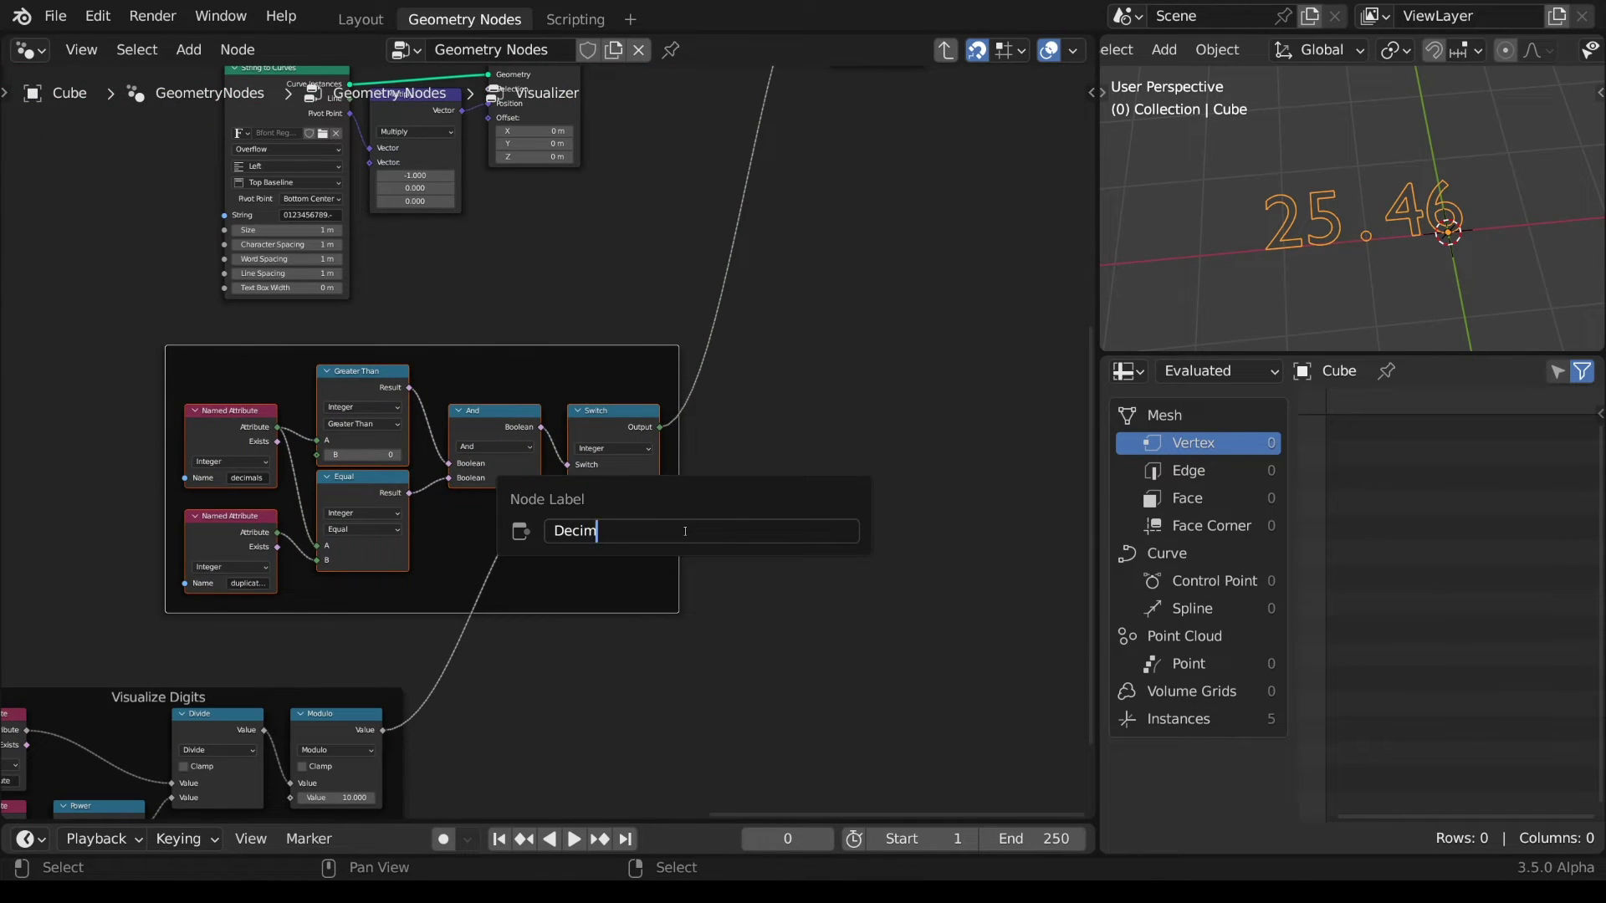
text(al Values)
key(Return)
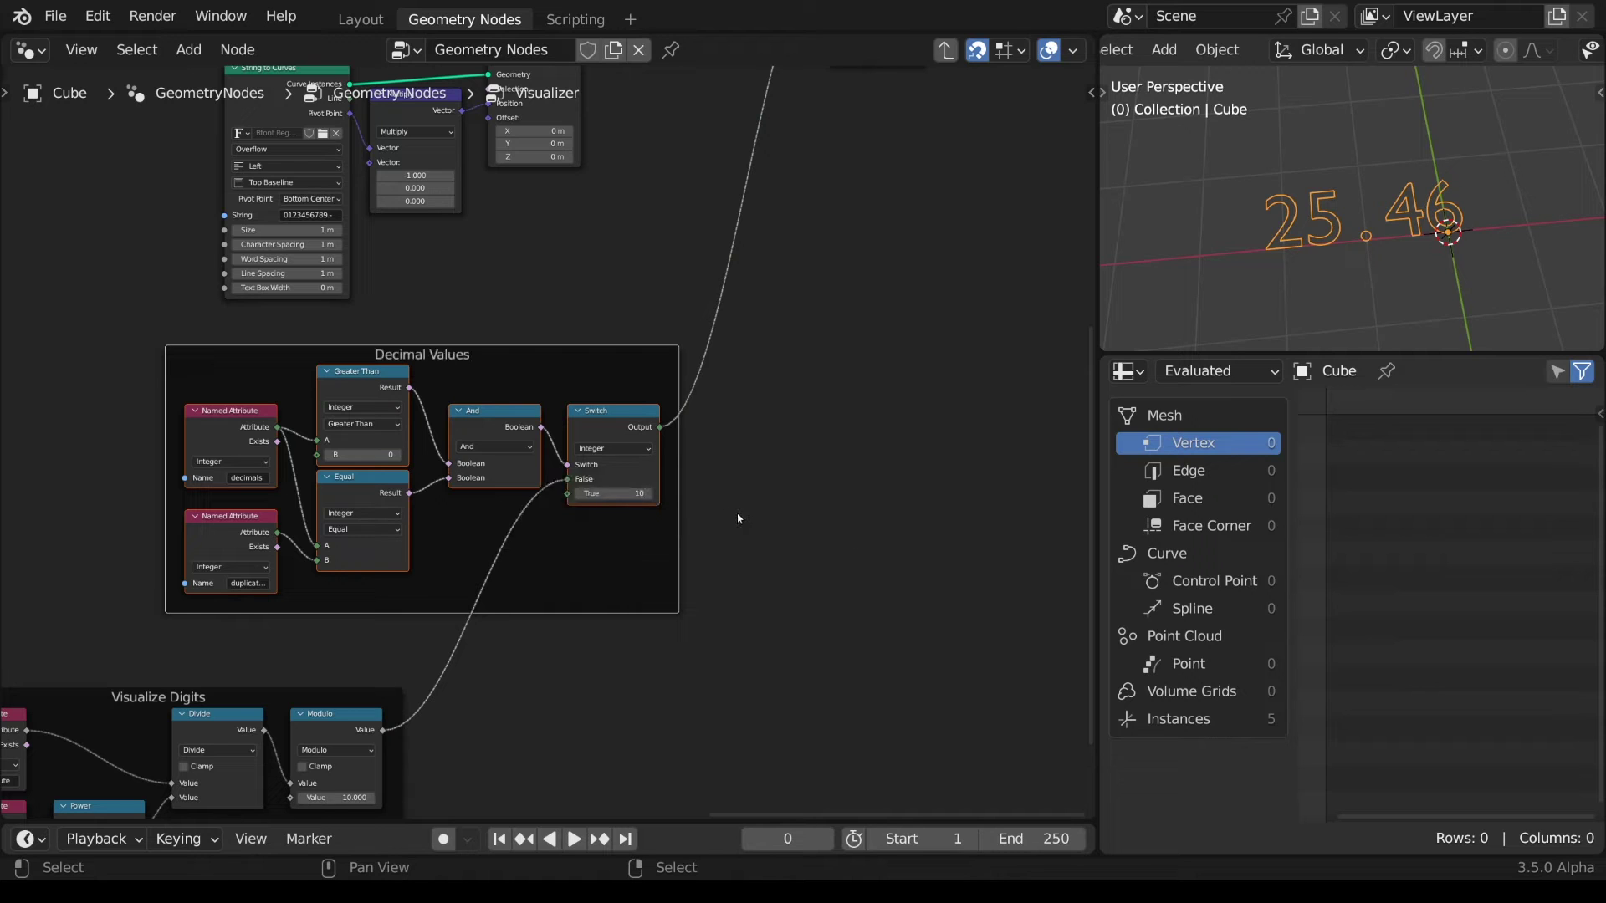
- Change the Value node feeding the Absolute node to 18.760
scroll(306, 435, down, 4)
middle_drag(143, 463, 502, 563)
scroll(549, 531, up, 5)
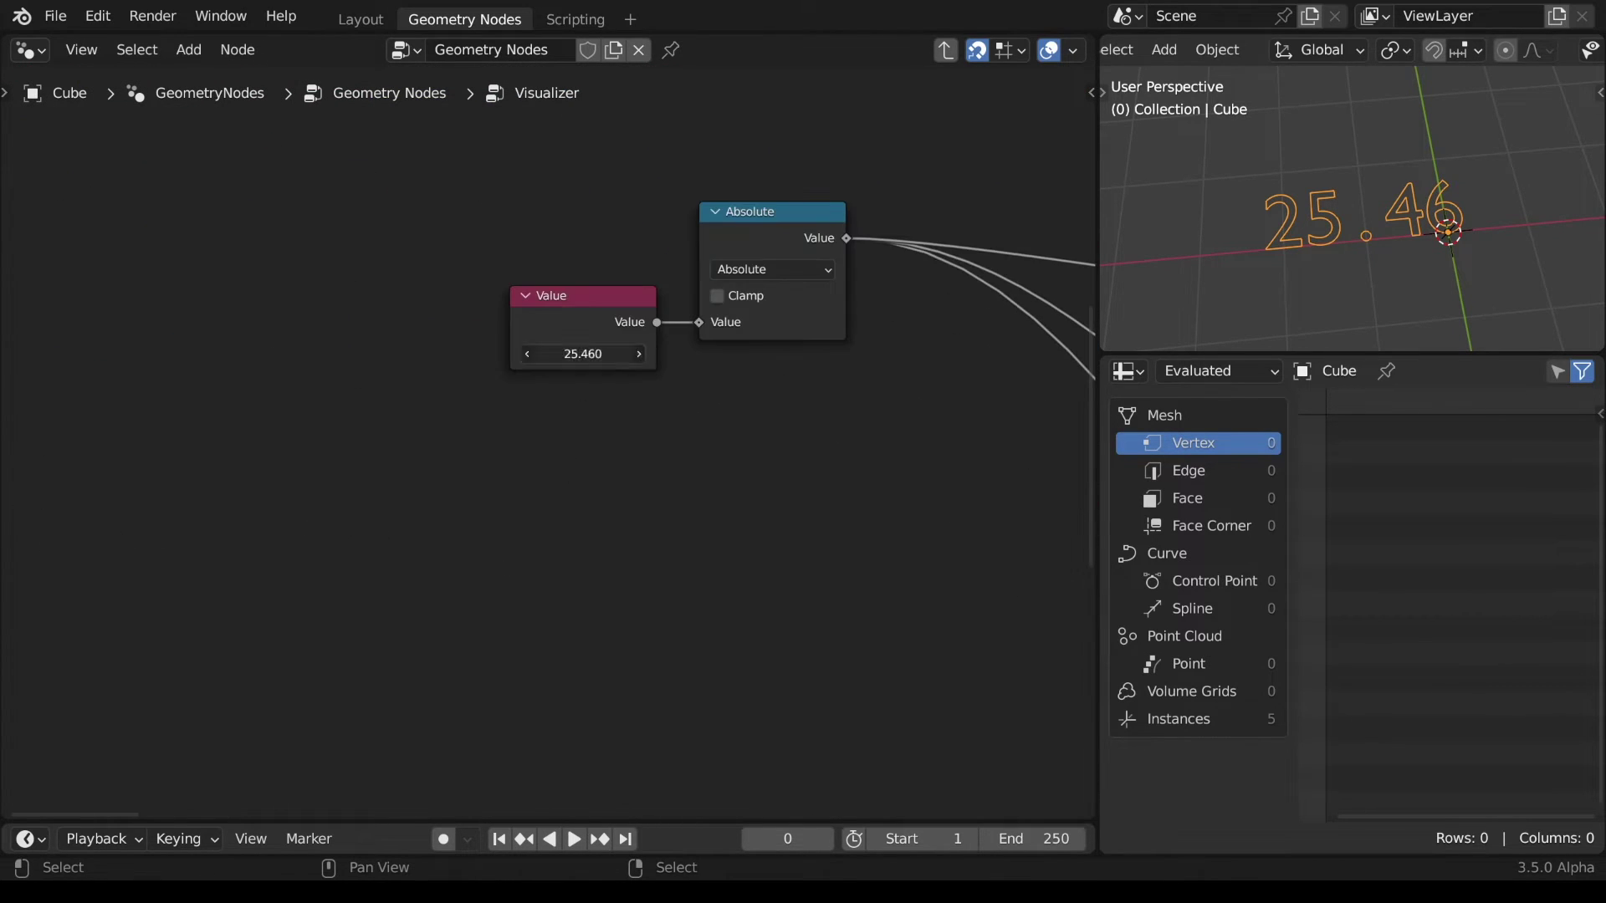
drag(583, 354, 678, 473)
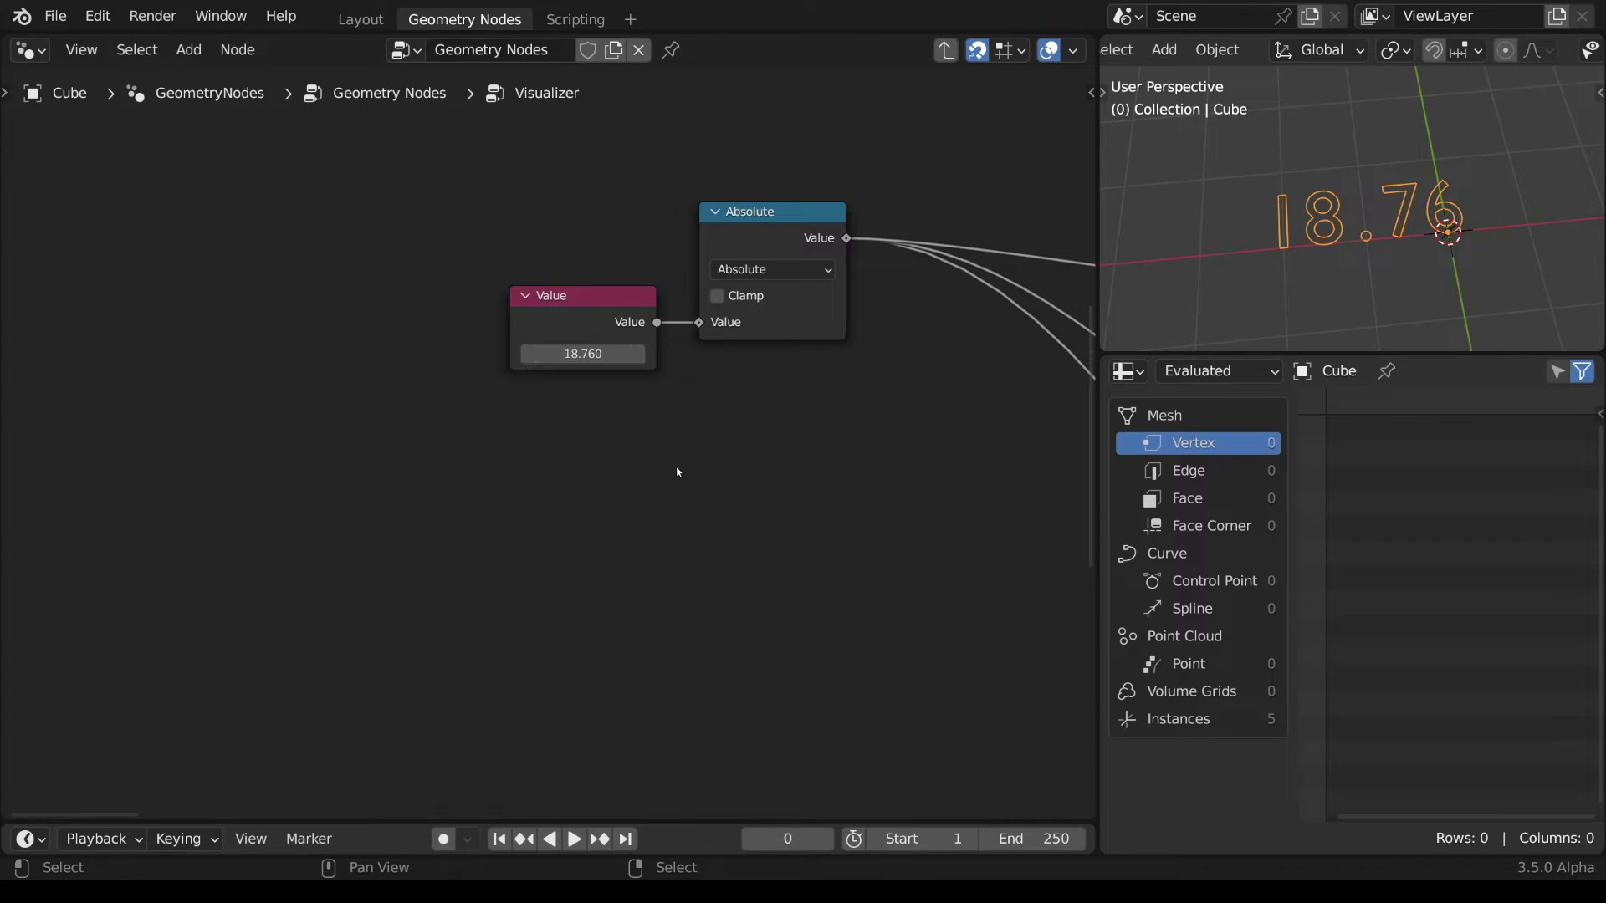
- Add a Math Add node after the "length" Named Attribute node and set its second value to 1
scroll(678, 473, down, 5)
middle_drag(735, 520, 471, 523)
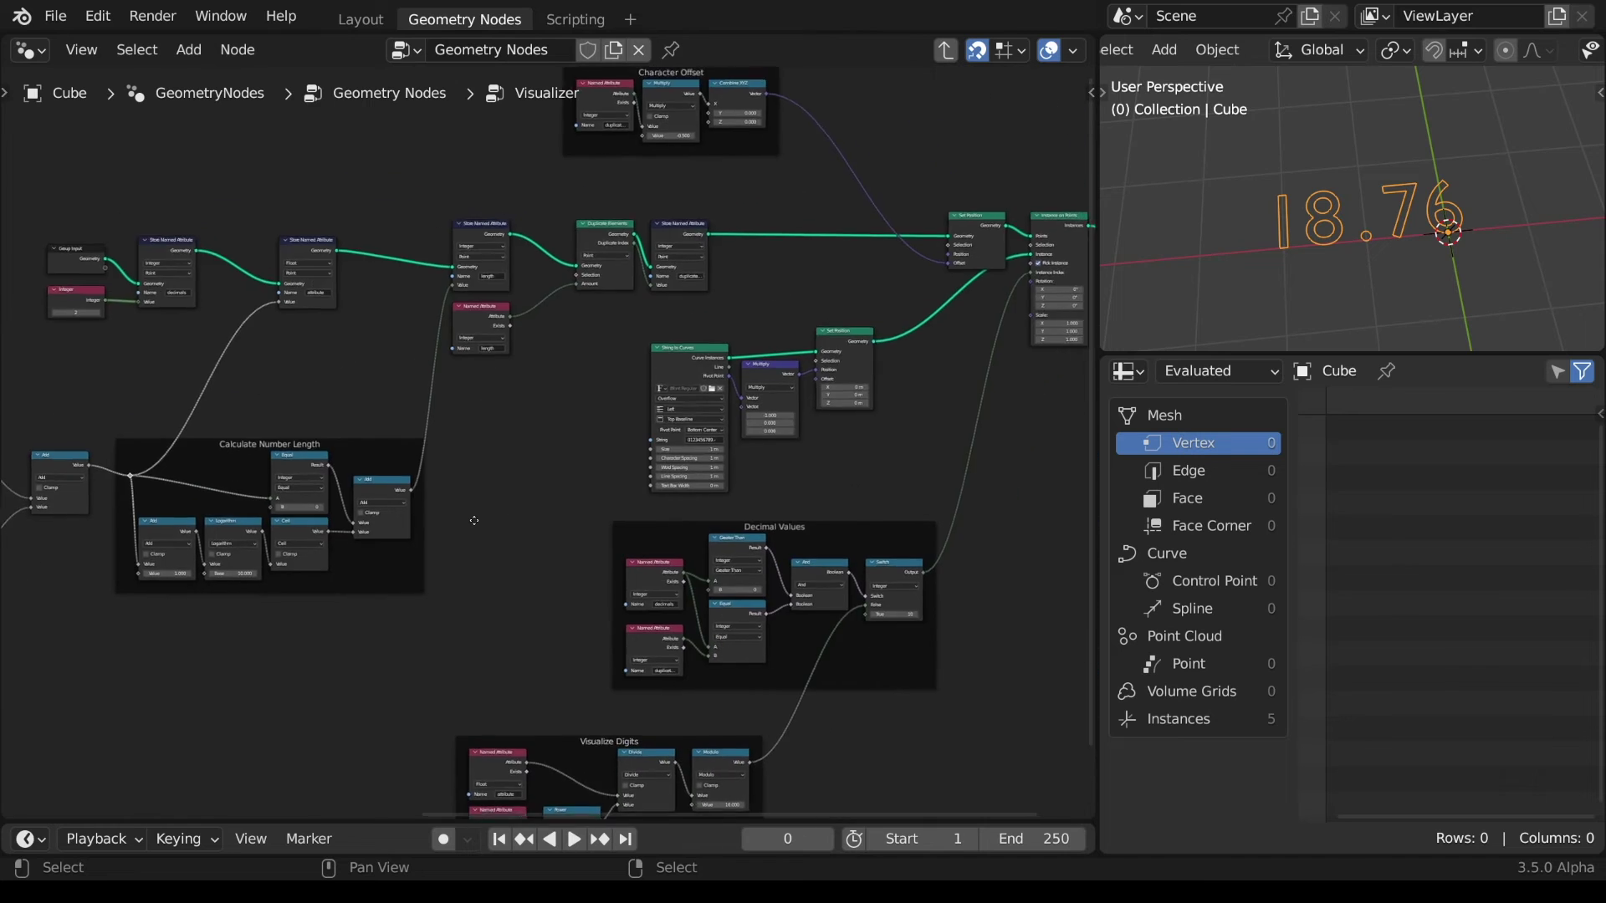
scroll(471, 524, up, 4)
drag(473, 231, 513, 251)
text(add)
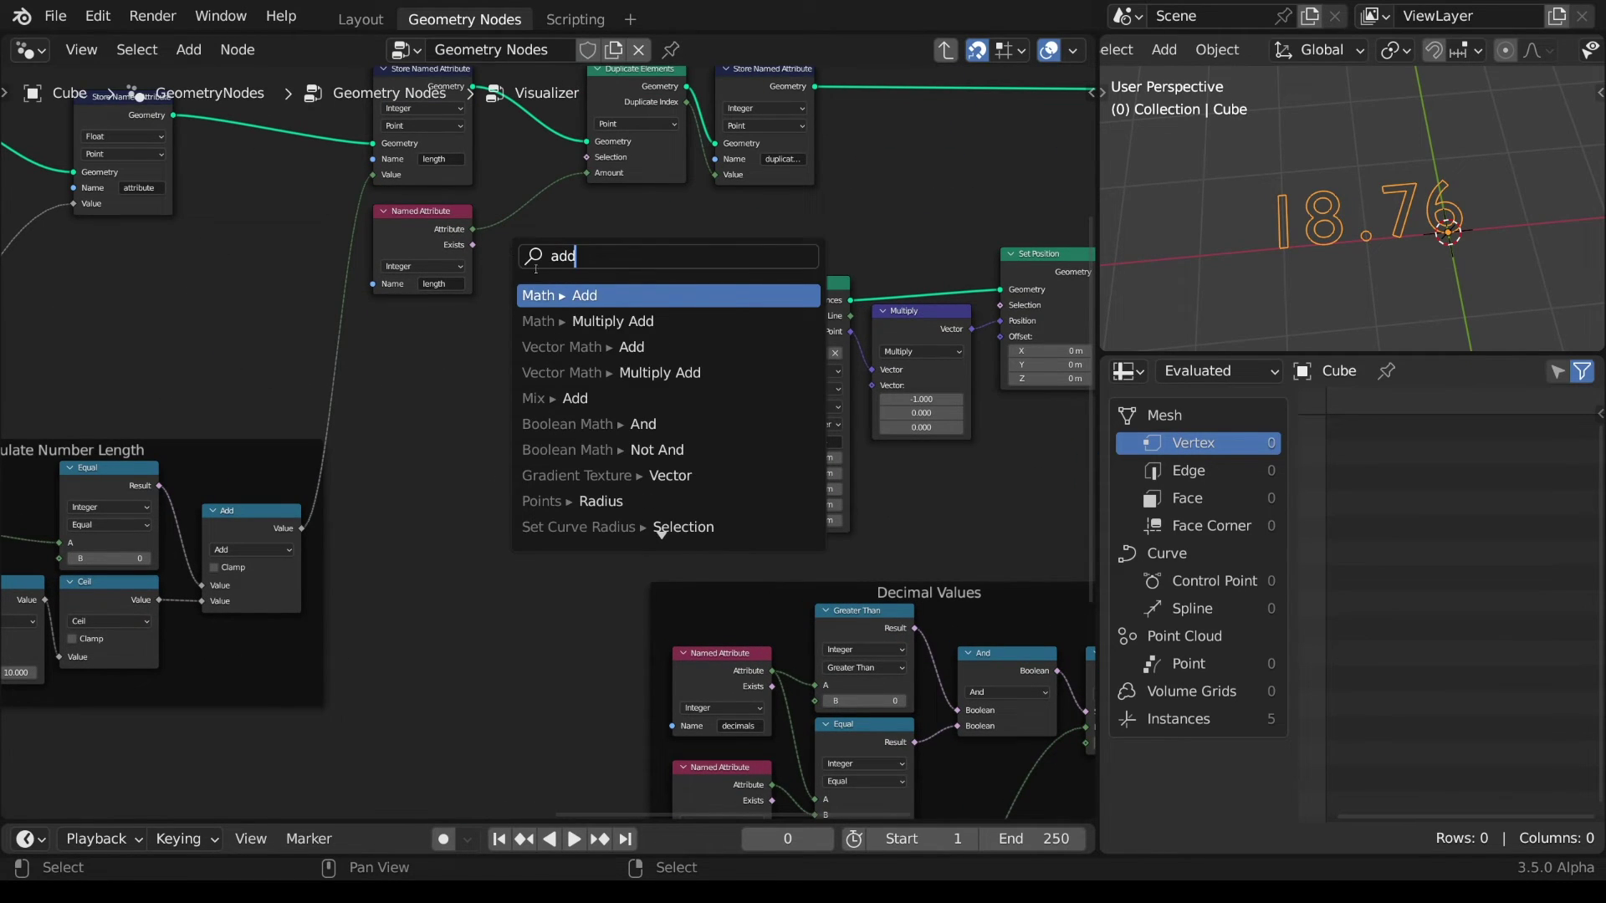
key(Return)
double_click(552, 330)
text(1)
key(Return)
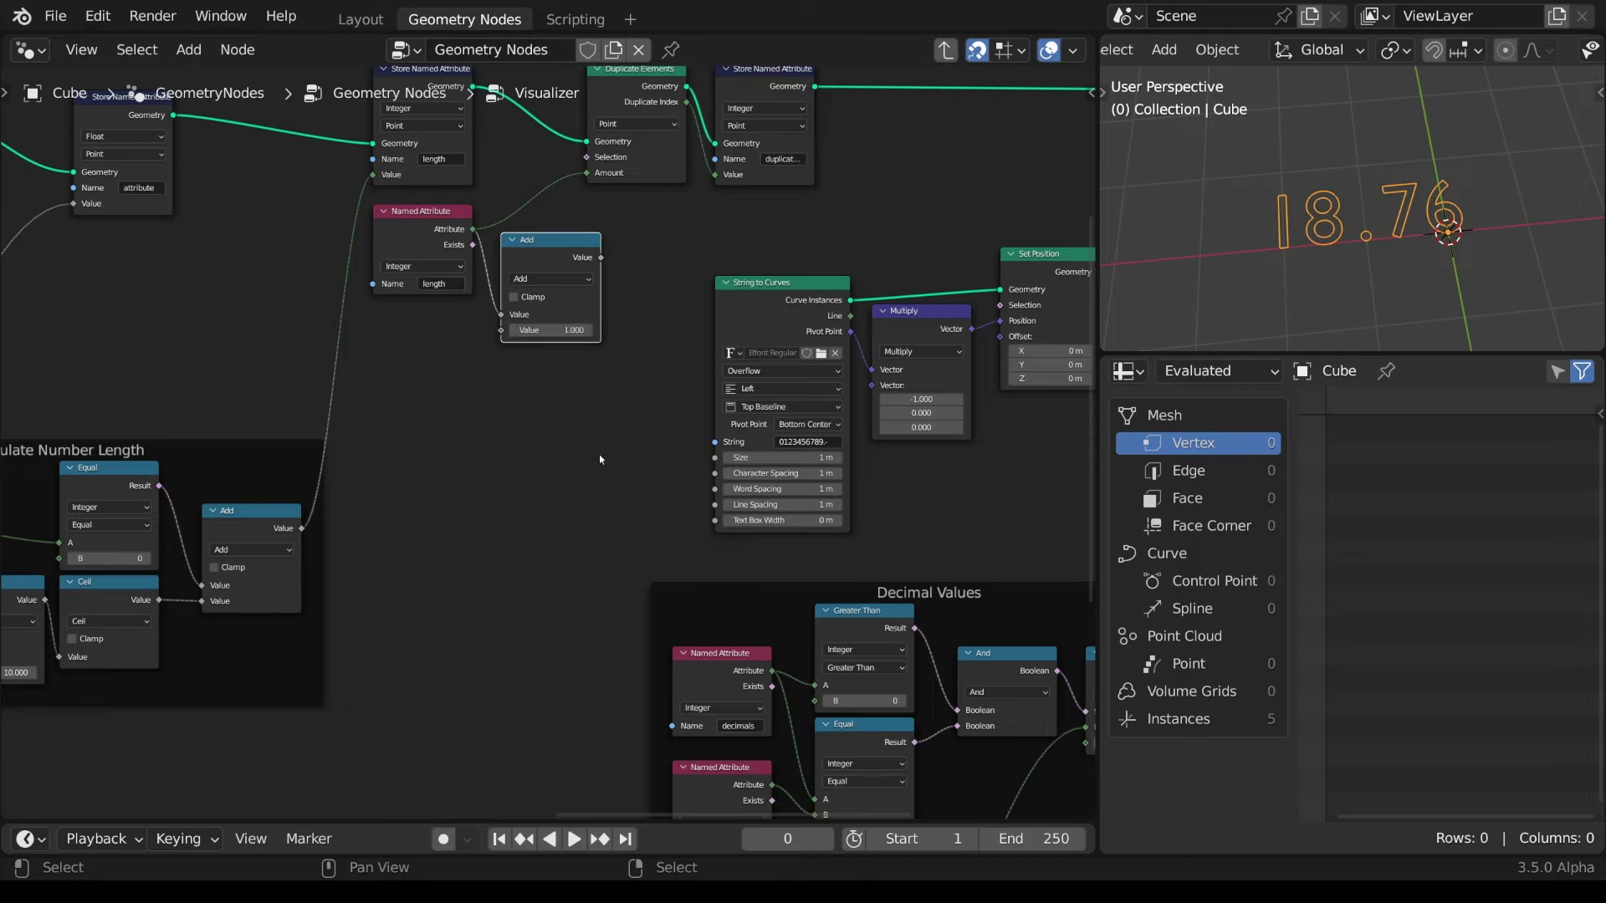
- Connect the output of the Add node after the length attribute to the Amount of Duplicate Elements
drag(603, 258, 595, 173)
middle_drag(532, 418, 486, 424)
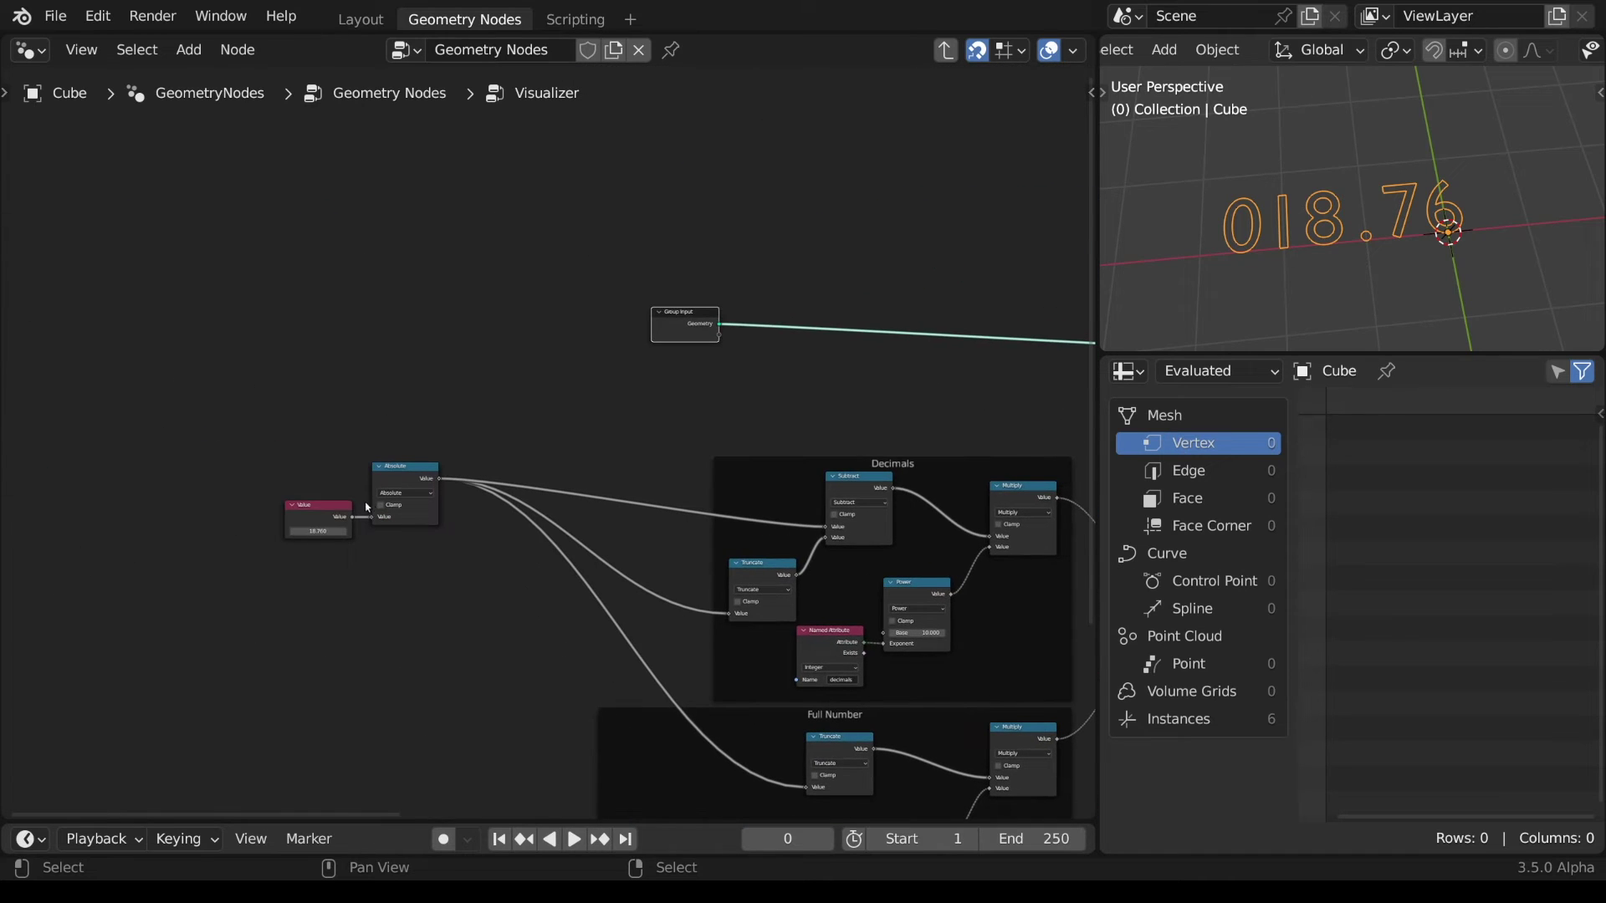
- Move the Value node up and feed its output into a new Less Than node above the Absolute node
drag(320, 506, 251, 399)
drag(285, 411, 434, 403)
text(le)
key(Return)
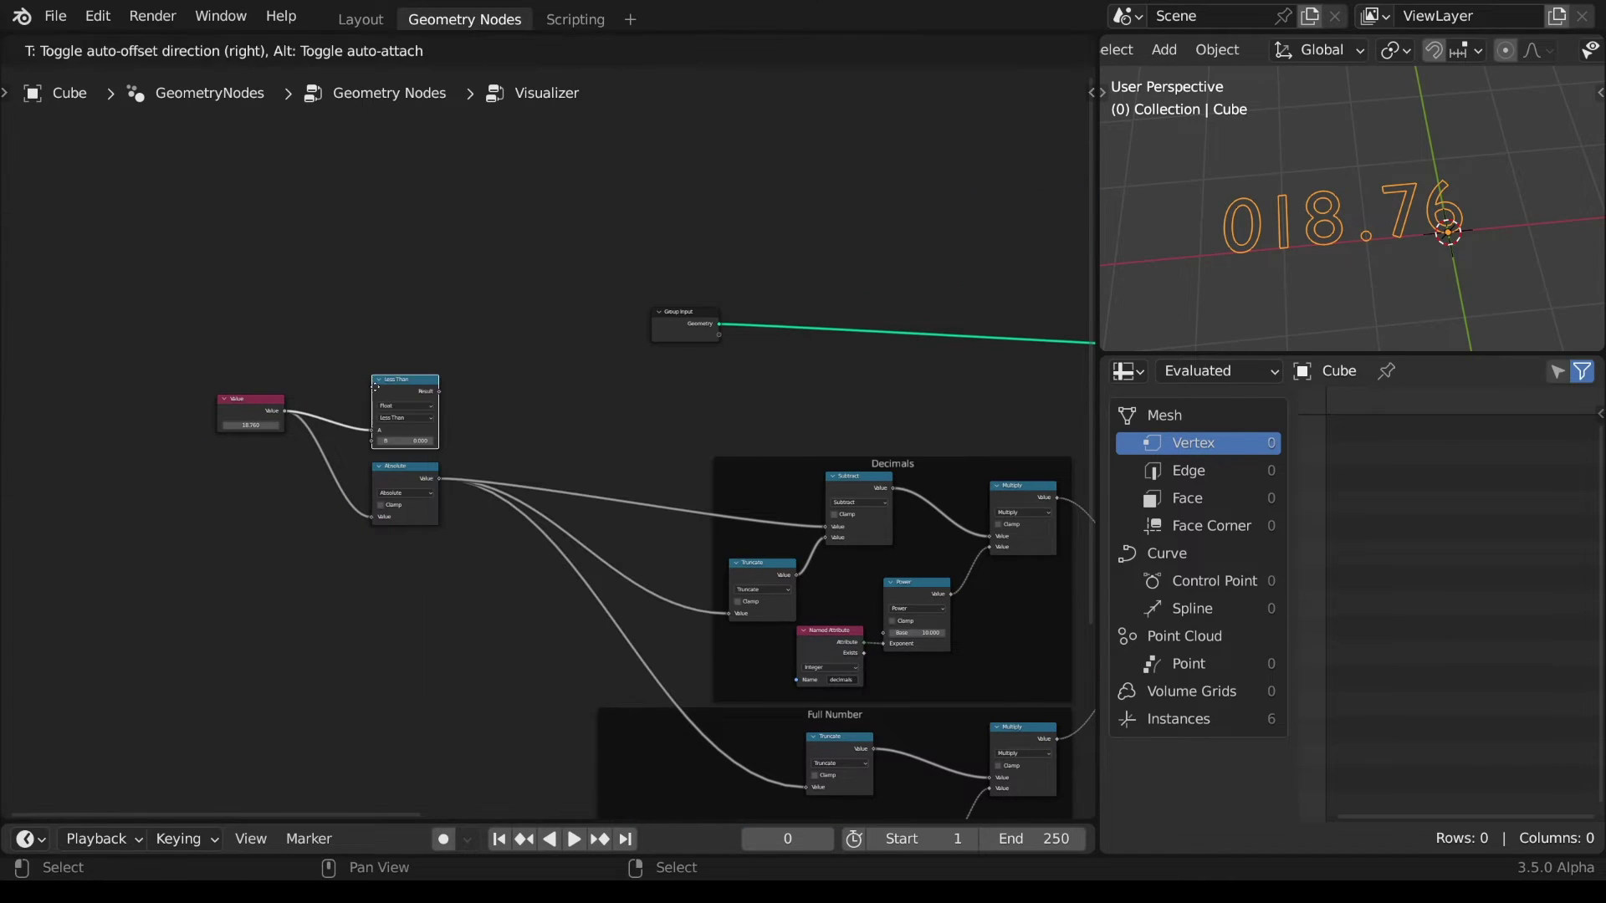
- Insert a Boolean Store Named Attribute node directly after the Group Input geometry
drag(447, 324, 574, 381)
text(sto)
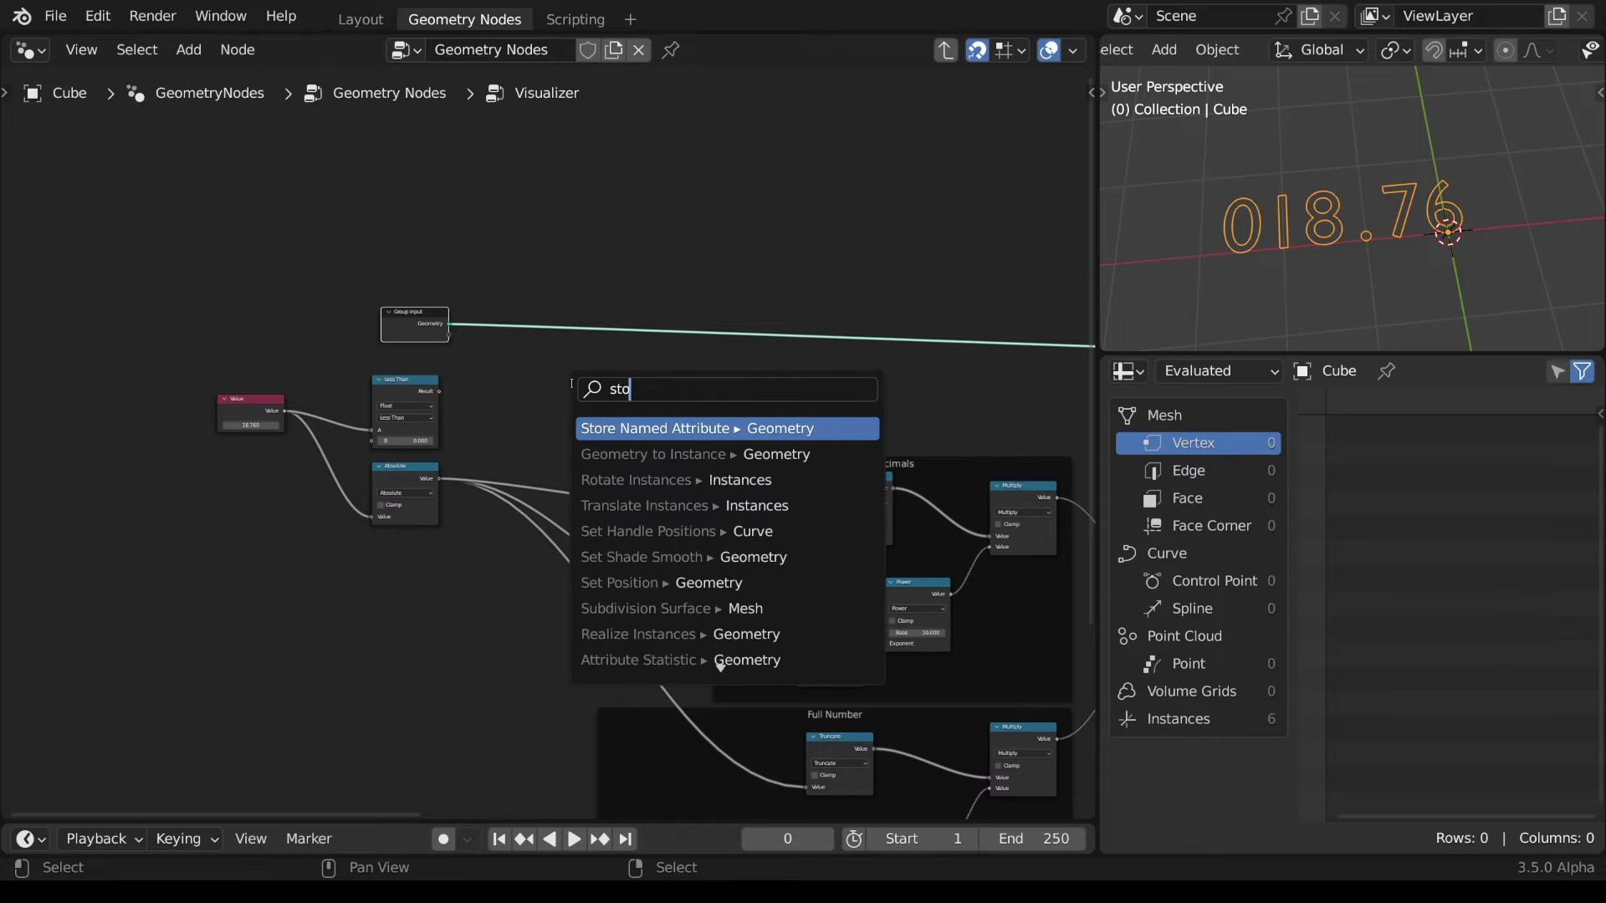
key(Return)
click(564, 339)
click(564, 339)
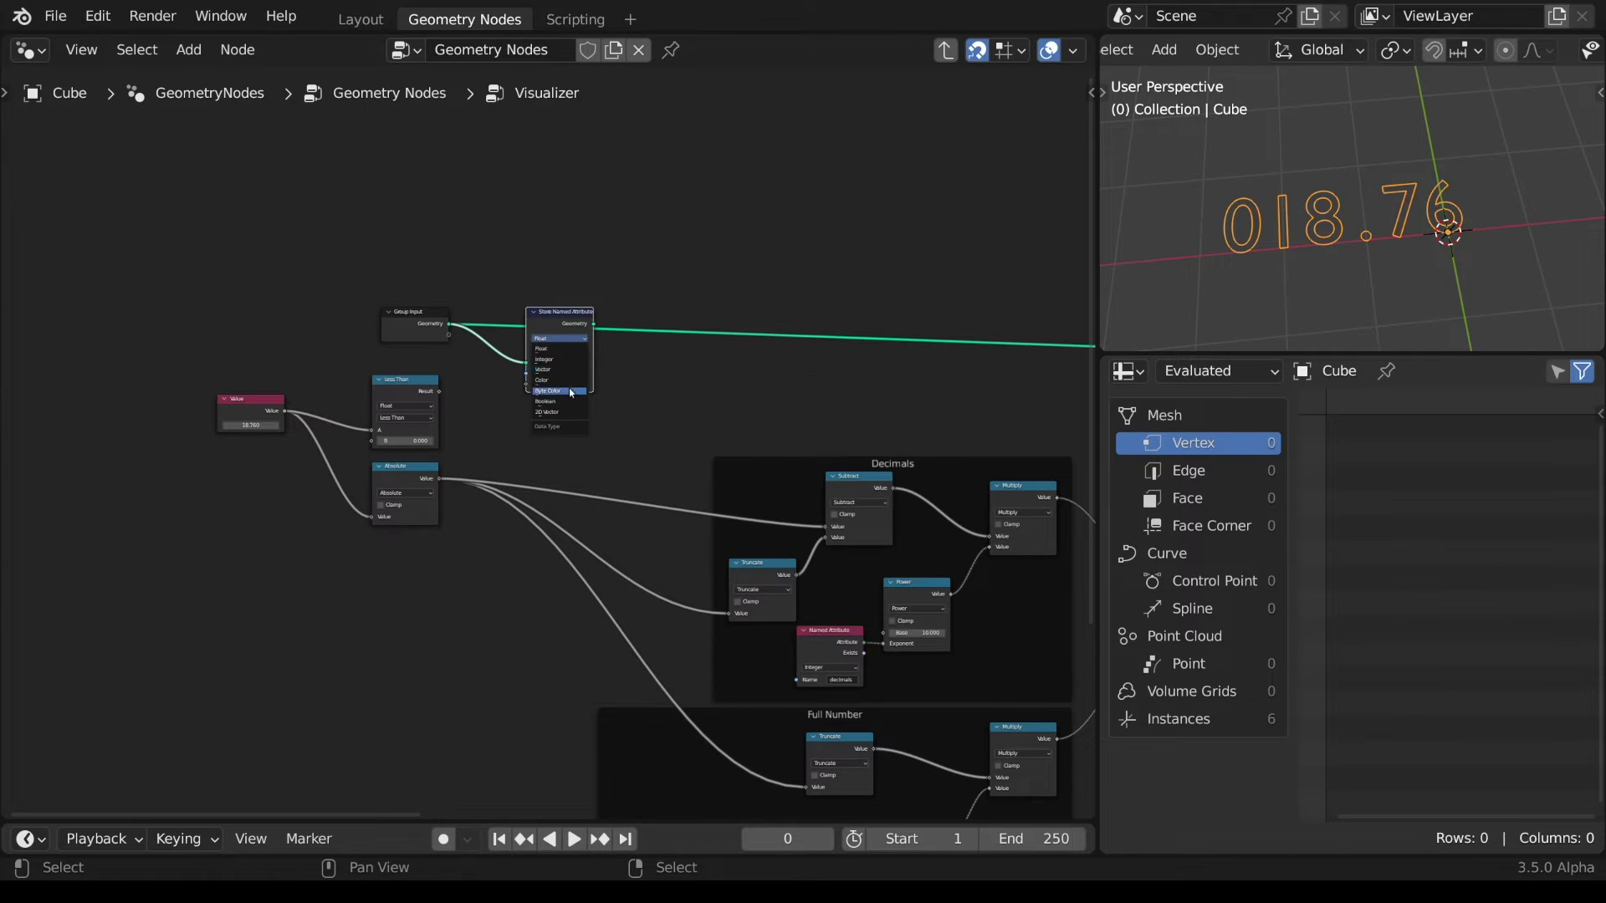
click(547, 401)
drag(567, 384, 538, 373)
scroll(538, 374, up, 3)
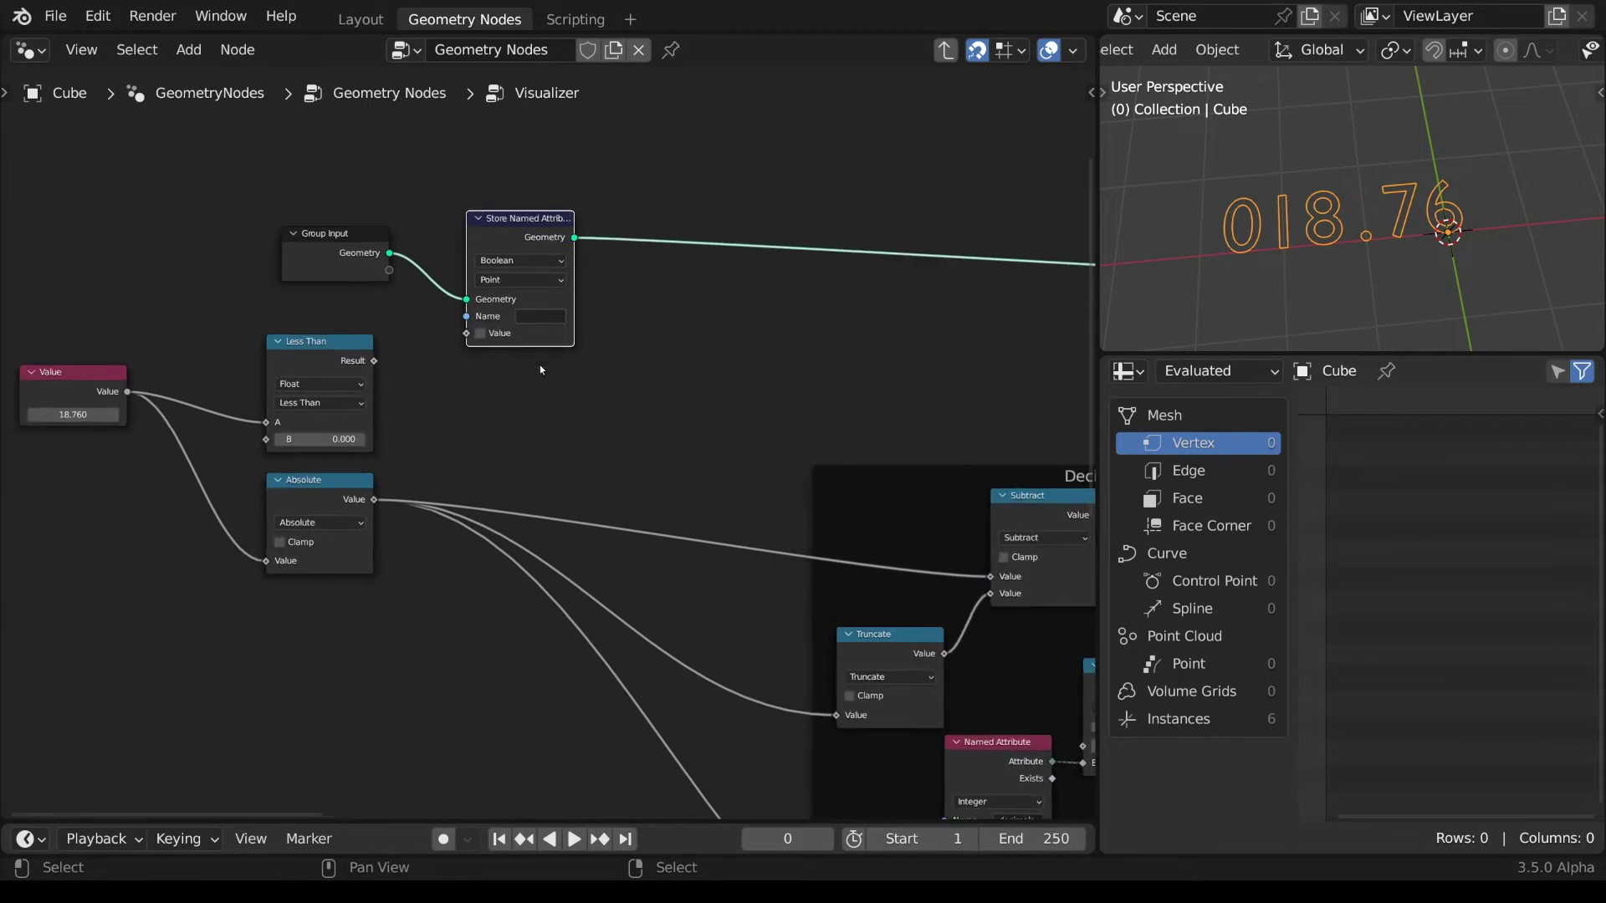
- Store the Less Than result in the new attribute node under the name negative
drag(359, 354, 459, 324)
click(544, 304)
text(negative)
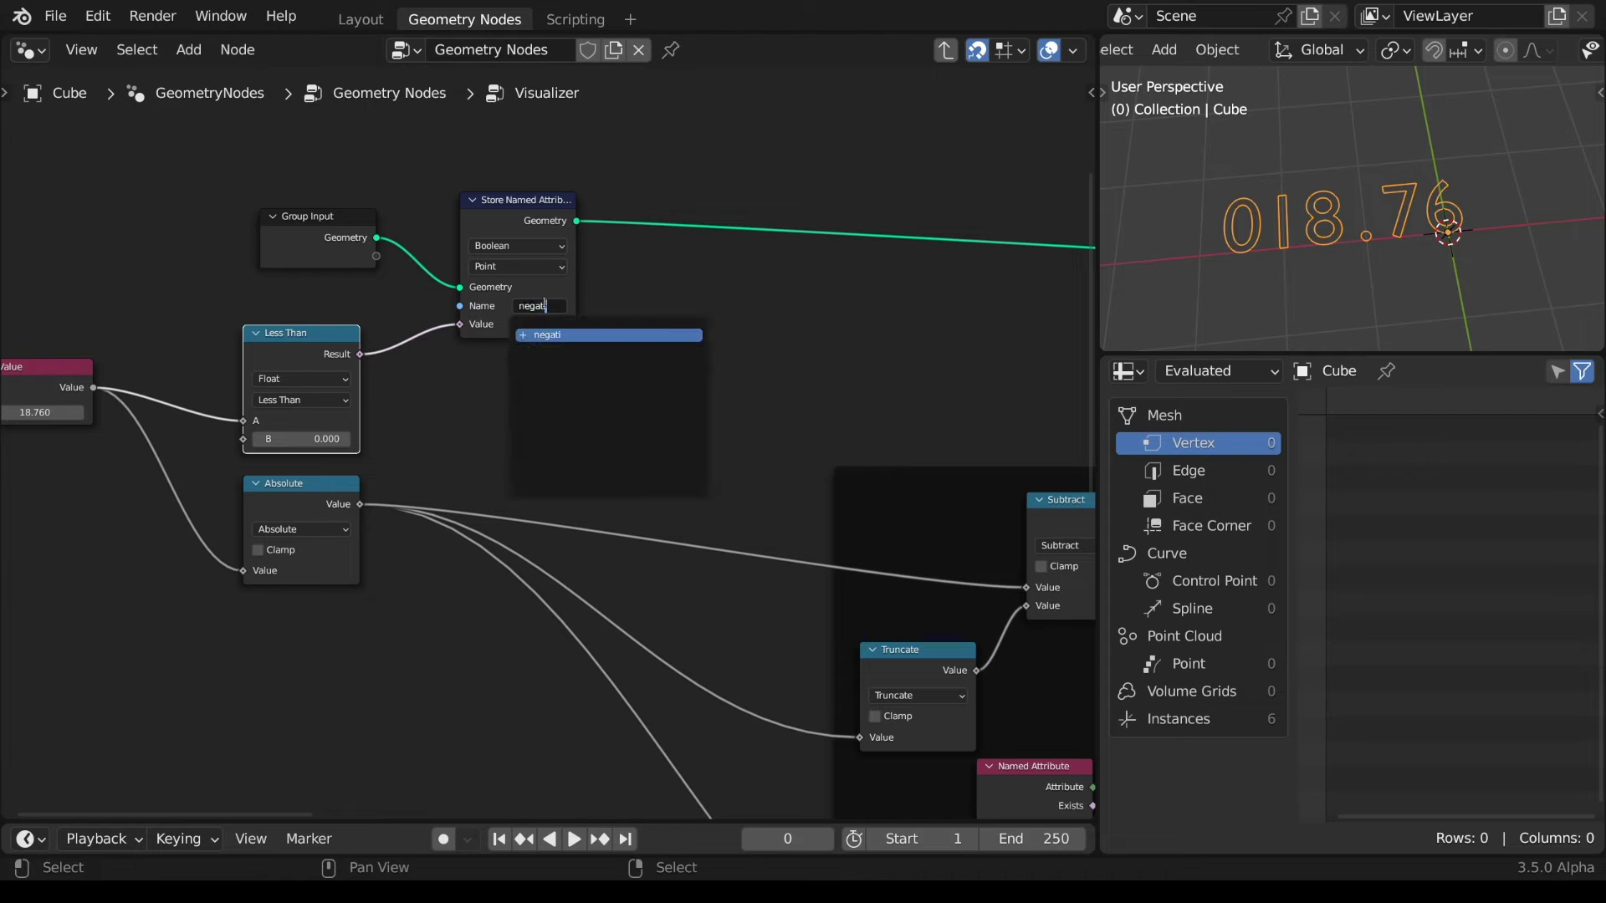
key(Return)
- Remove the Add node between the length attribute and Duplicate Elements, keeping the direct link to Amount
scroll(545, 306, down, 5)
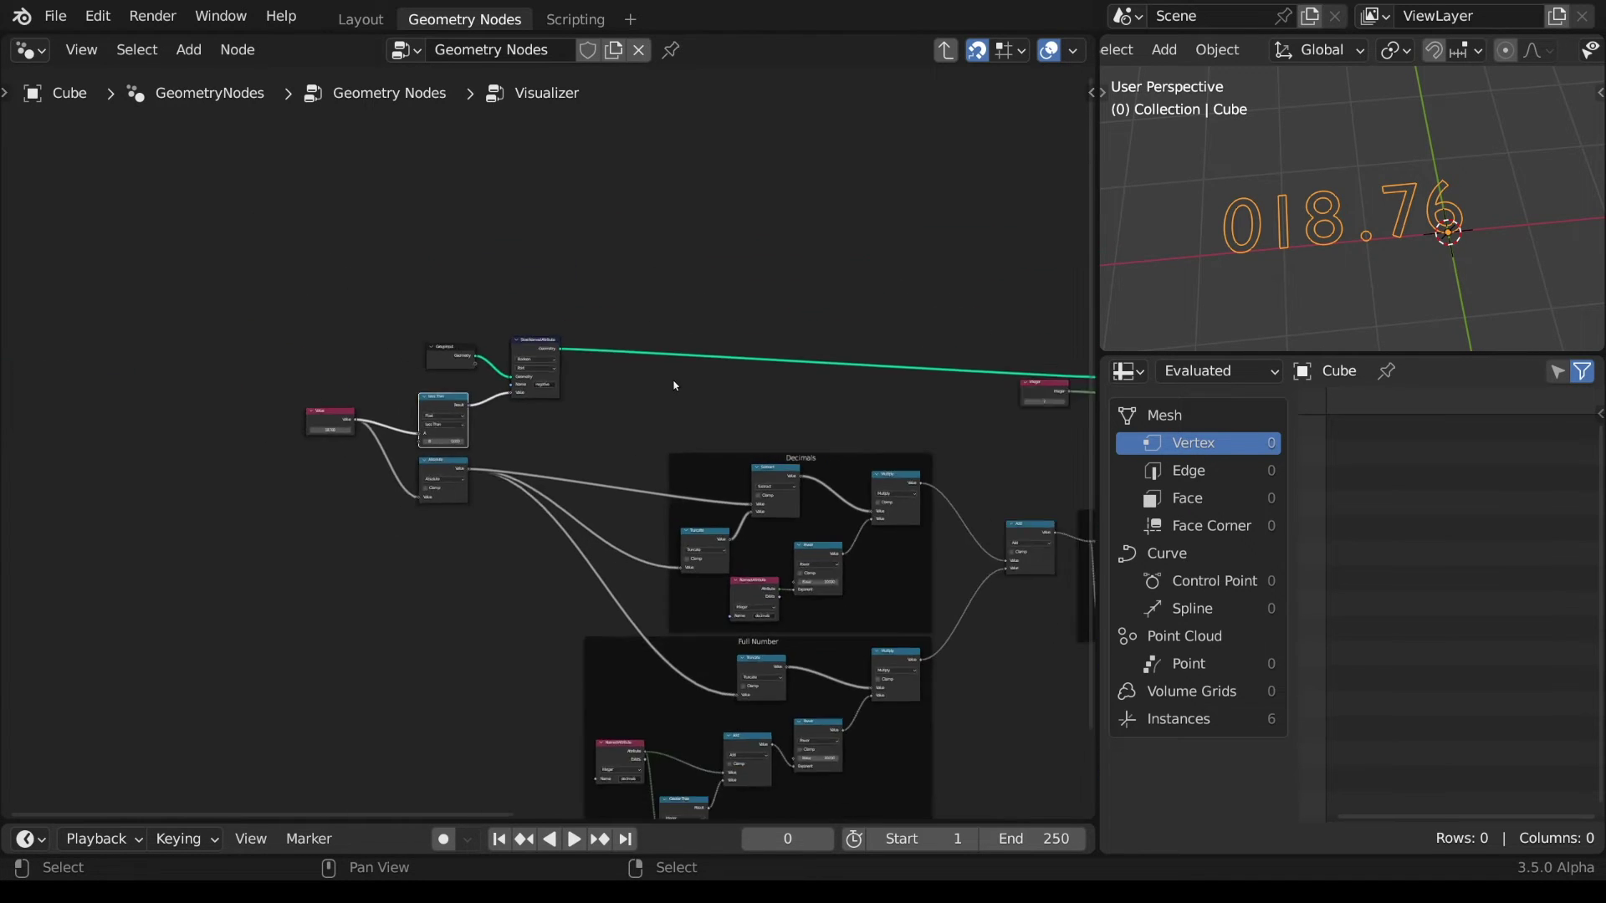
scroll(545, 422, up, 4)
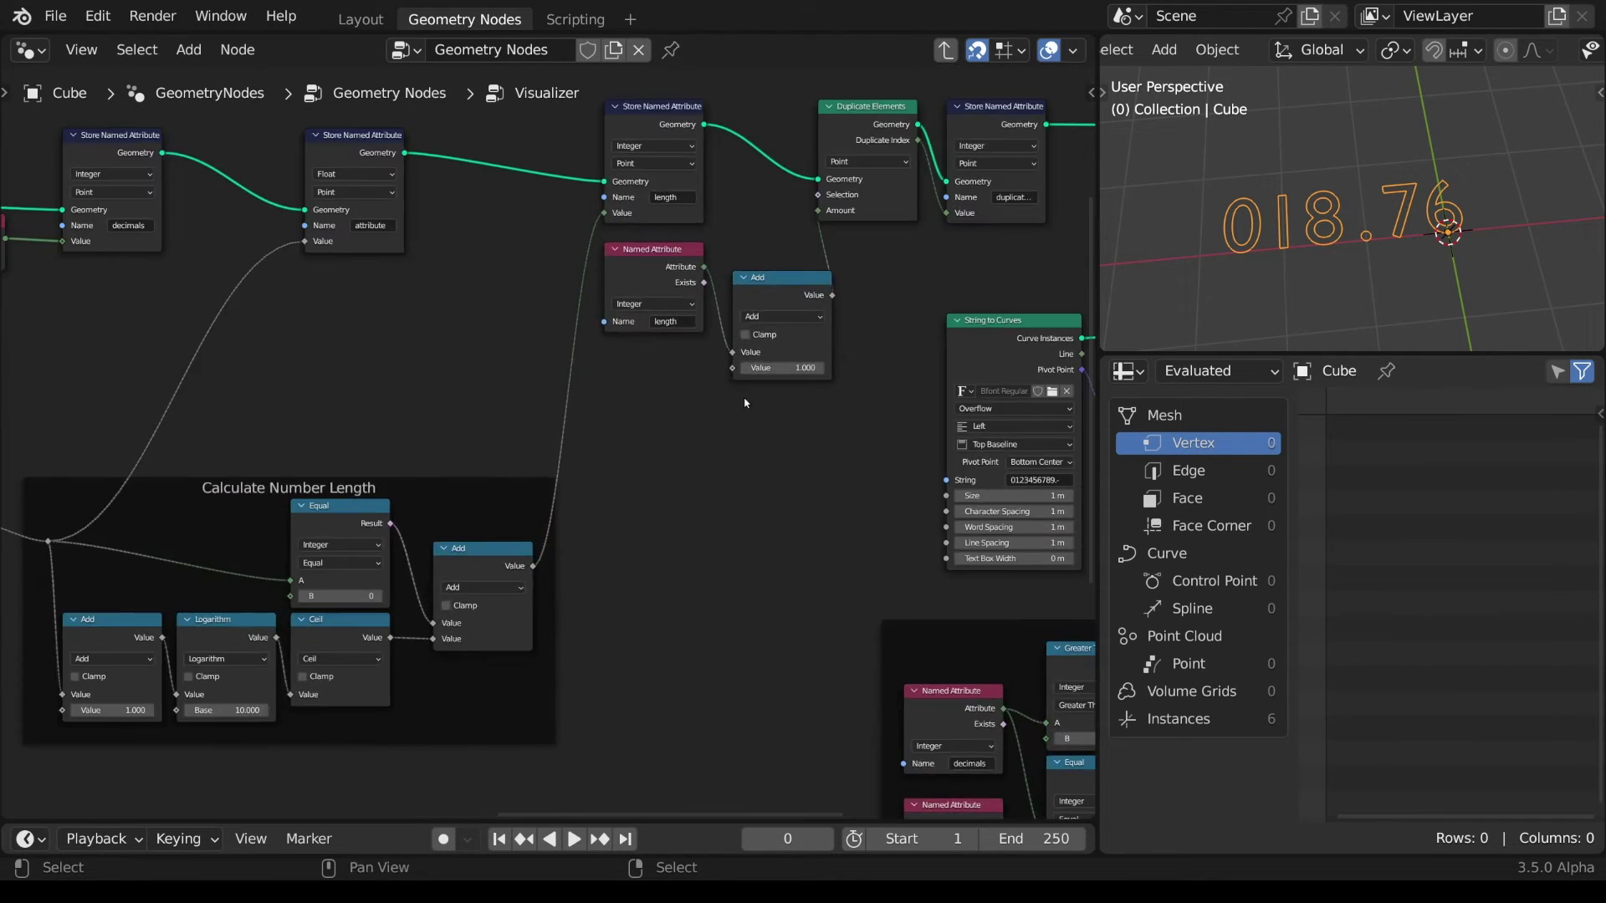
key(ctrl+x)
- Place a Boolean Named Attribute node reading negative above the Calculate Number Length frame
key(shift+a)
mouse_move(352, 353)
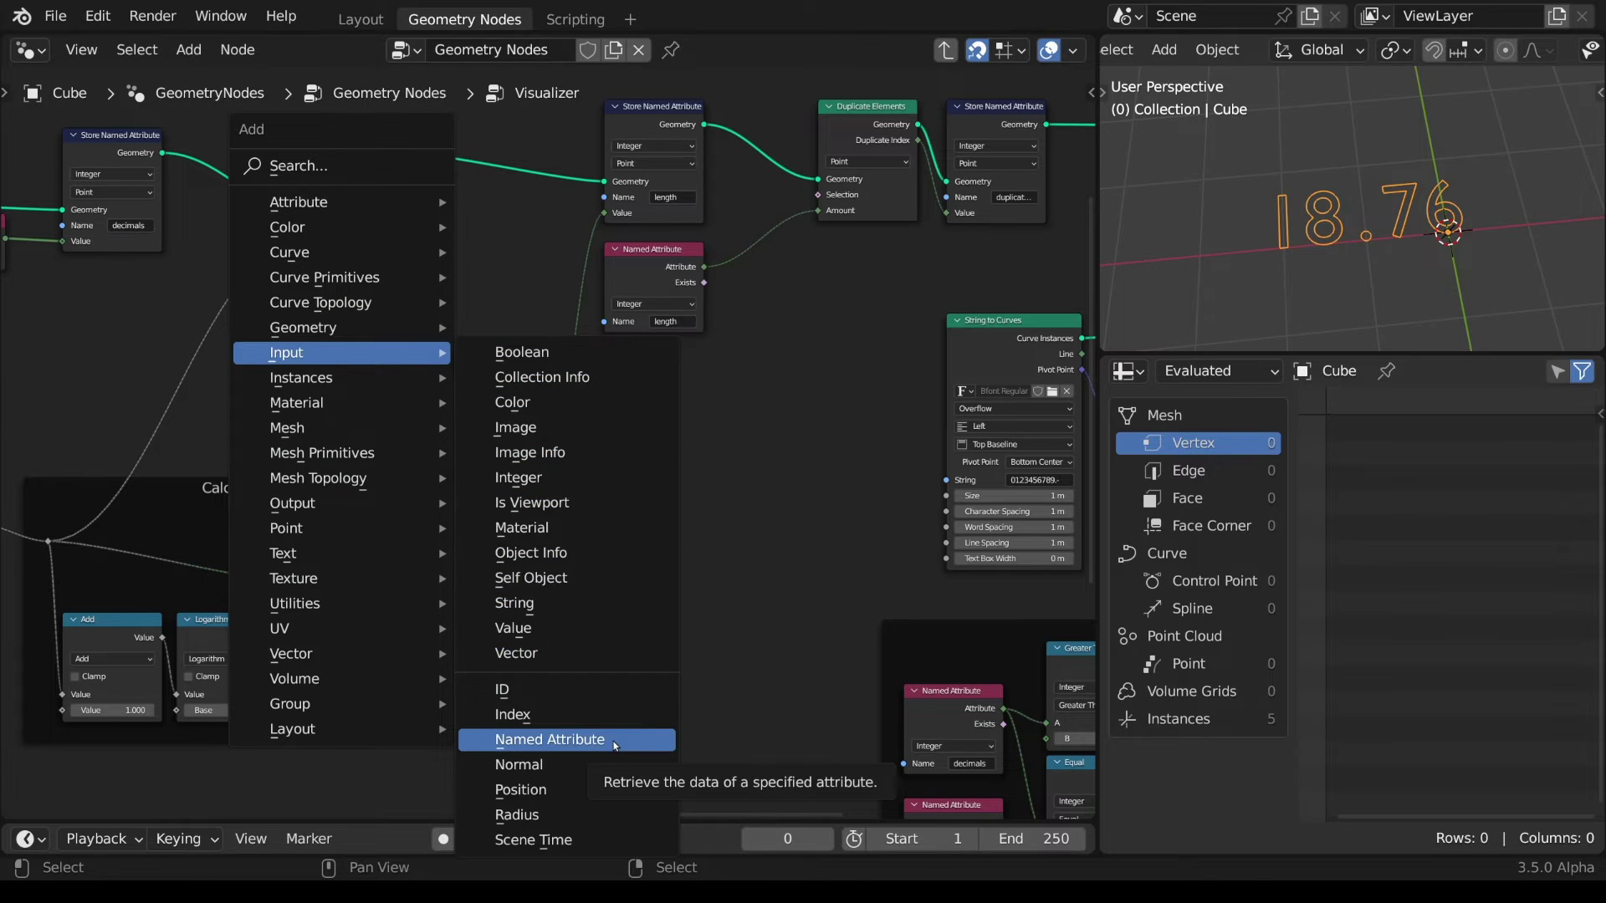
click(613, 746)
click(323, 274)
click(385, 334)
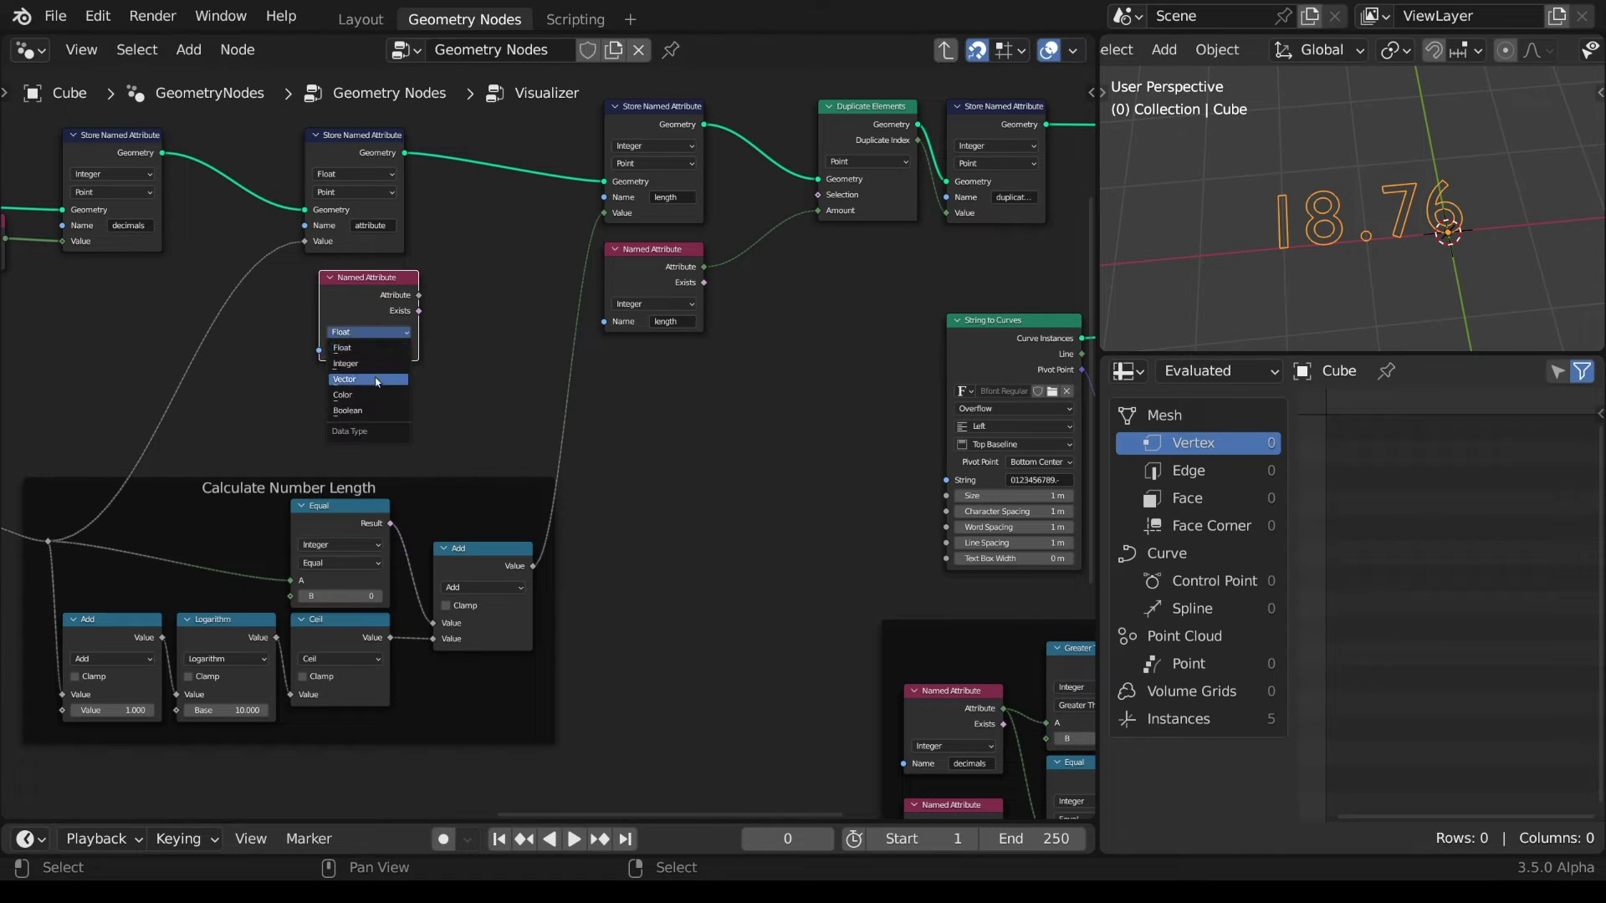
click(376, 411)
click(383, 352)
text(negative)
key(Return)
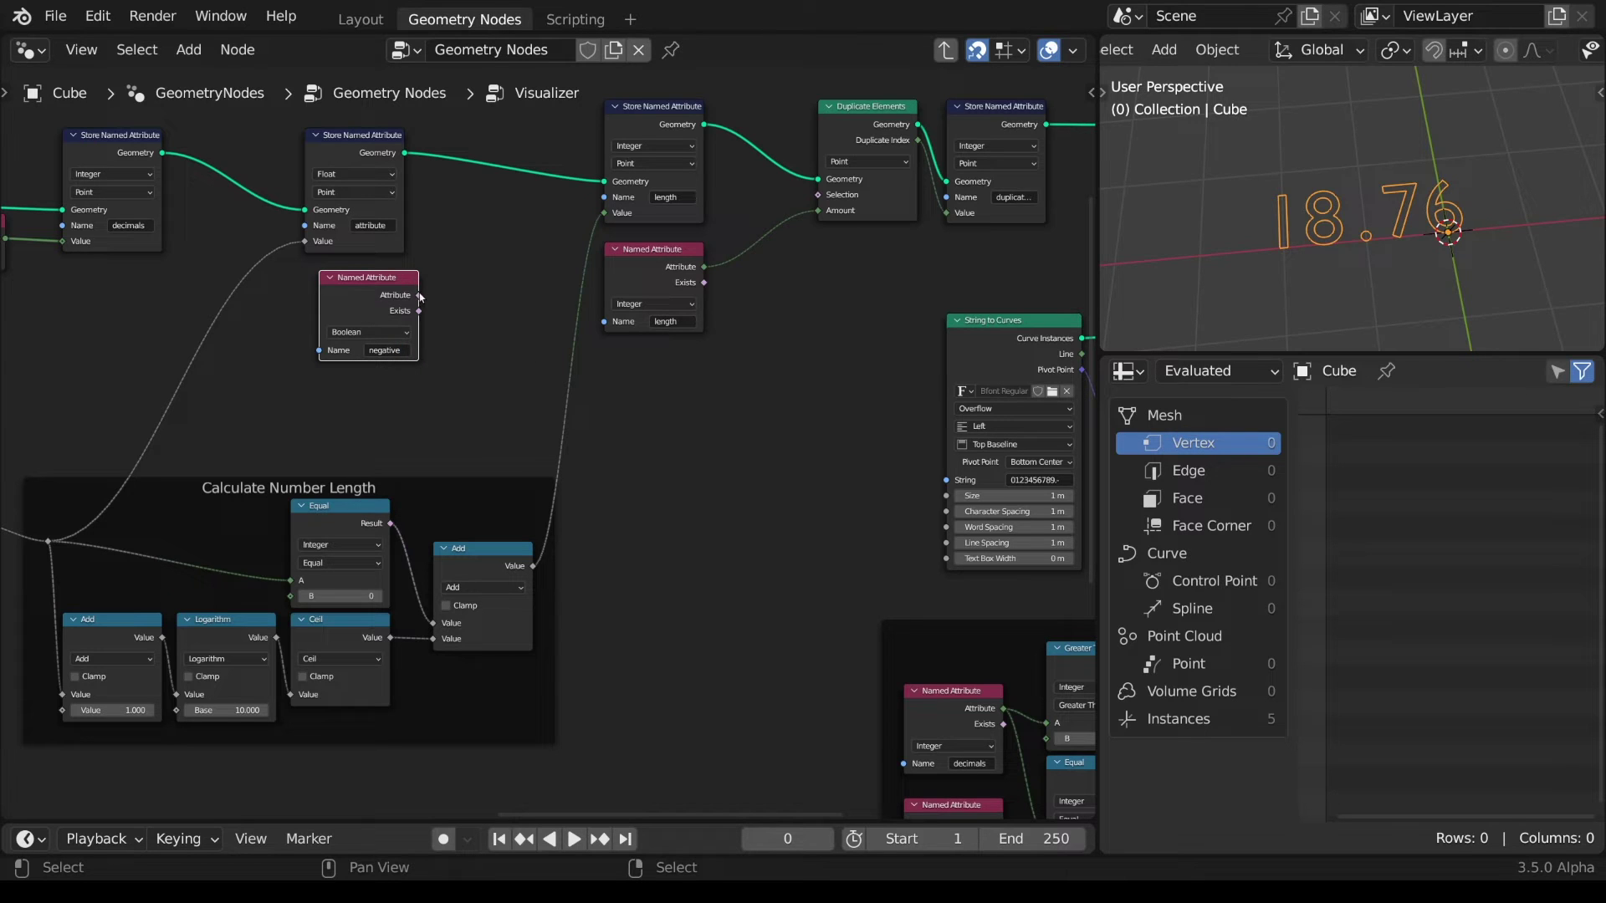
- Add the negative attribute to the calculated number length with a new Add node feeding the stored length value
mouse_move(420, 297)
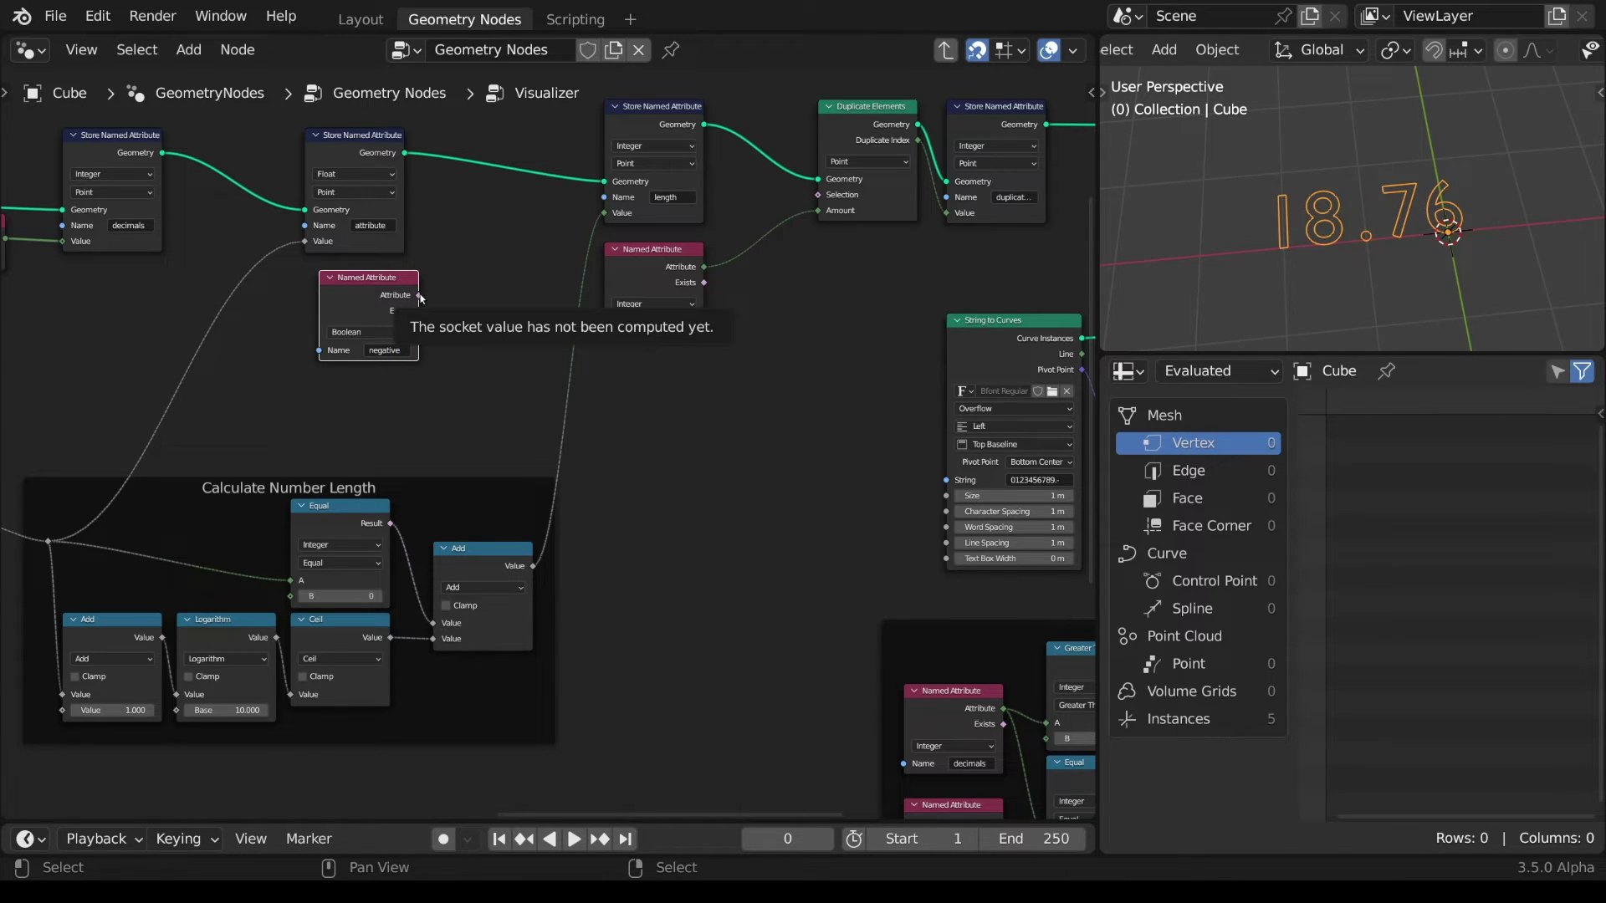
drag(420, 297, 502, 341)
text(ad)
key(Return)
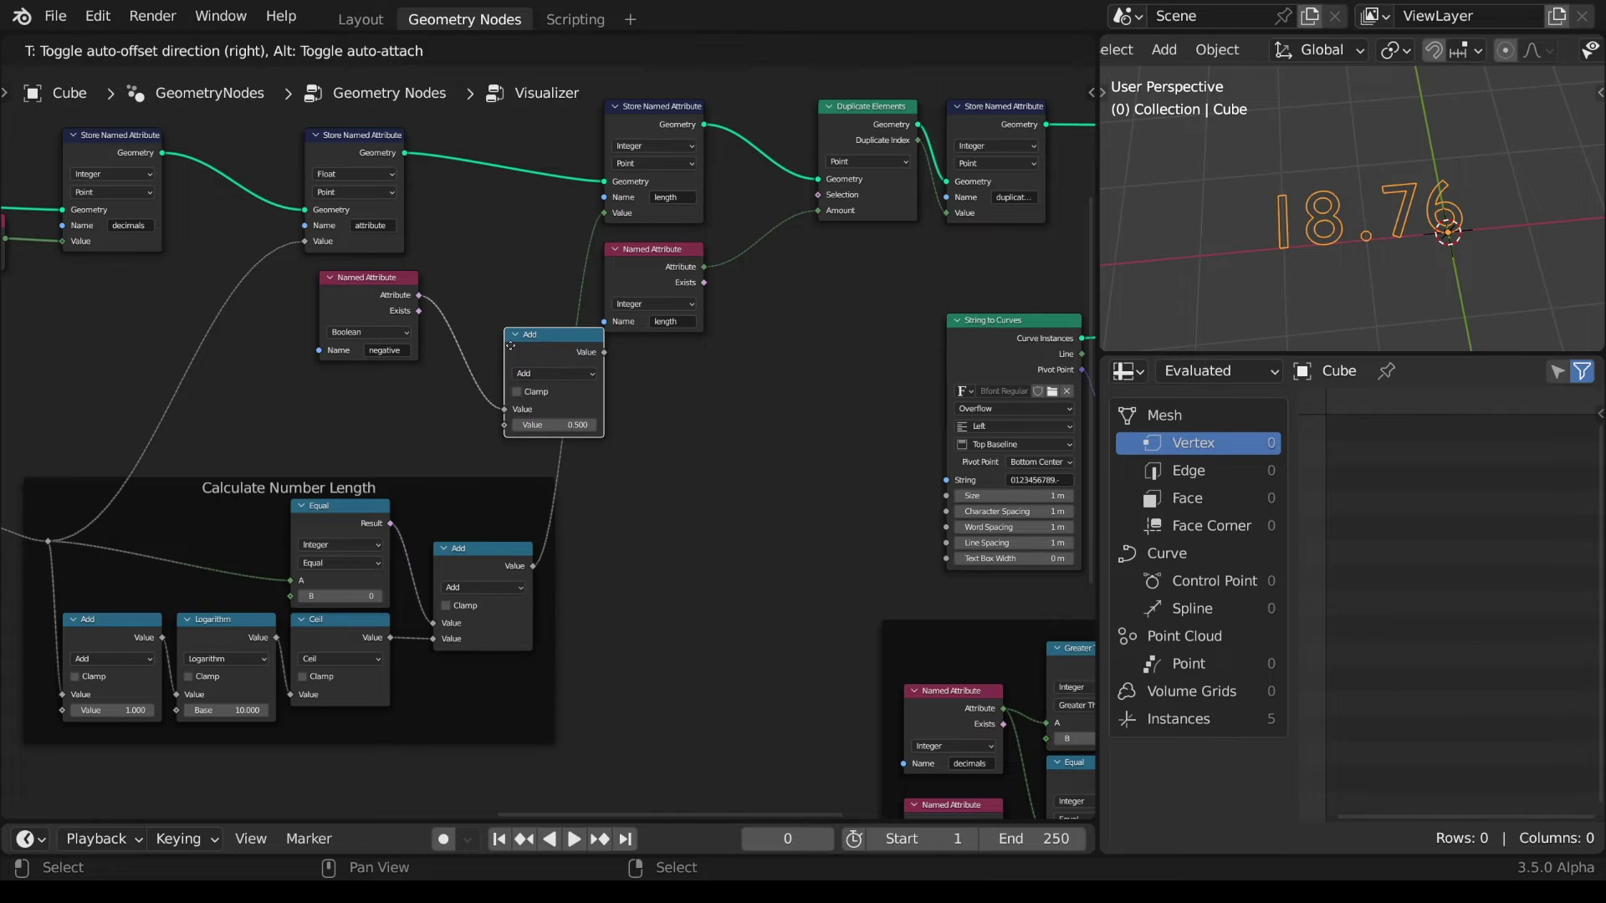
click(510, 346)
drag(533, 566, 504, 425)
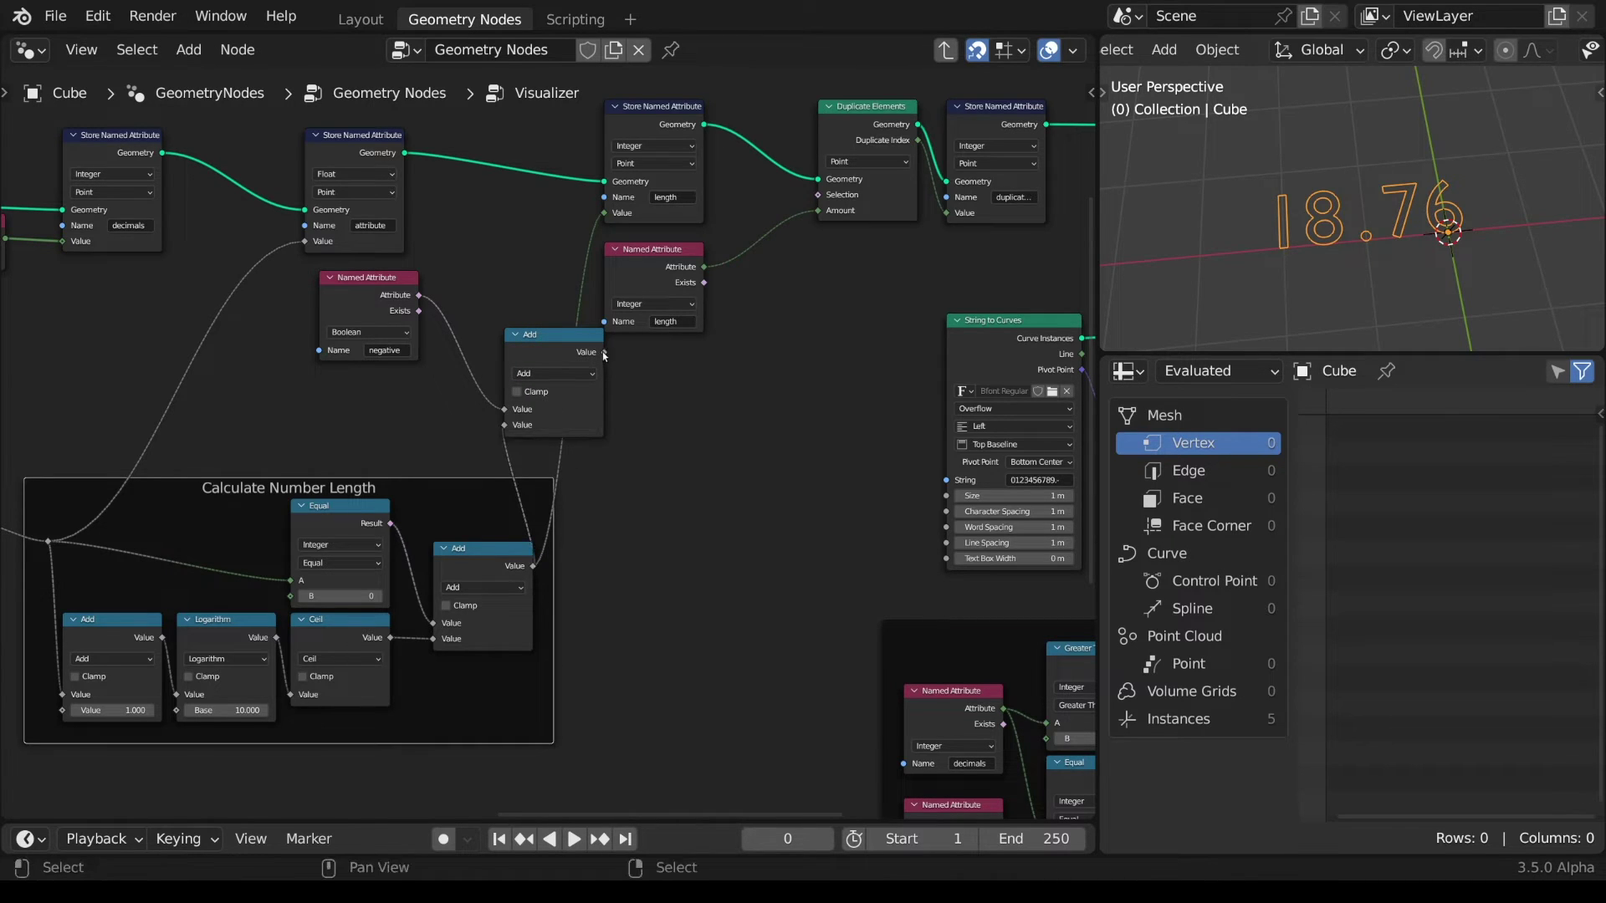
drag(604, 352, 605, 215)
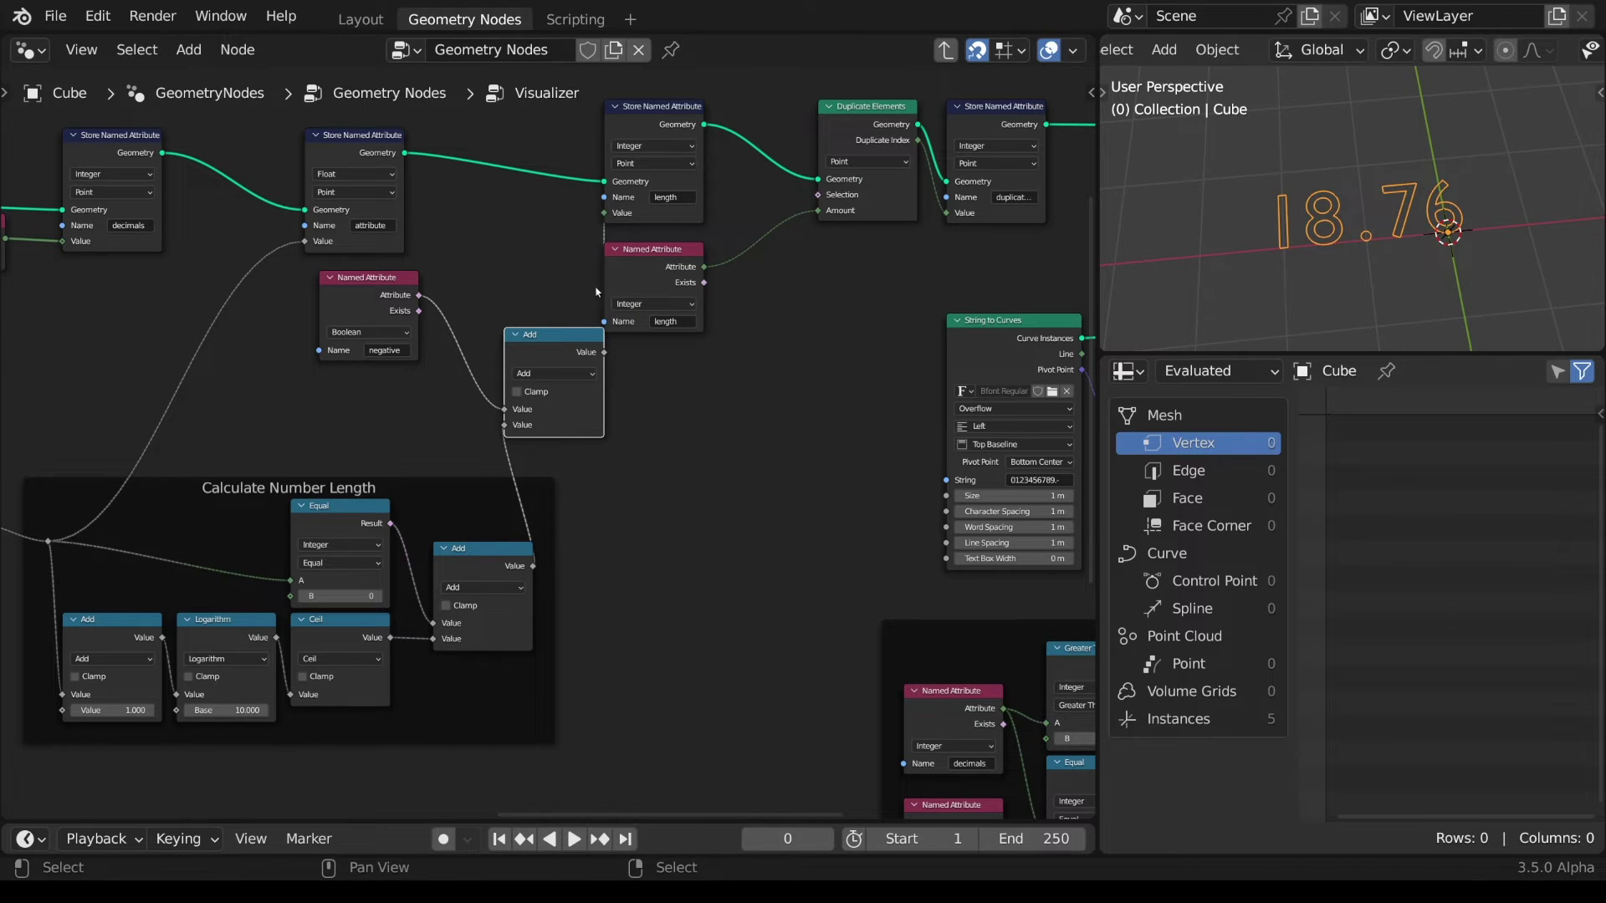
- Set the Value node to -18.760 to test a negative number
scroll(553, 334, down, 7)
middle_drag(50, 414, 84, 681)
scroll(527, 529, up, 8)
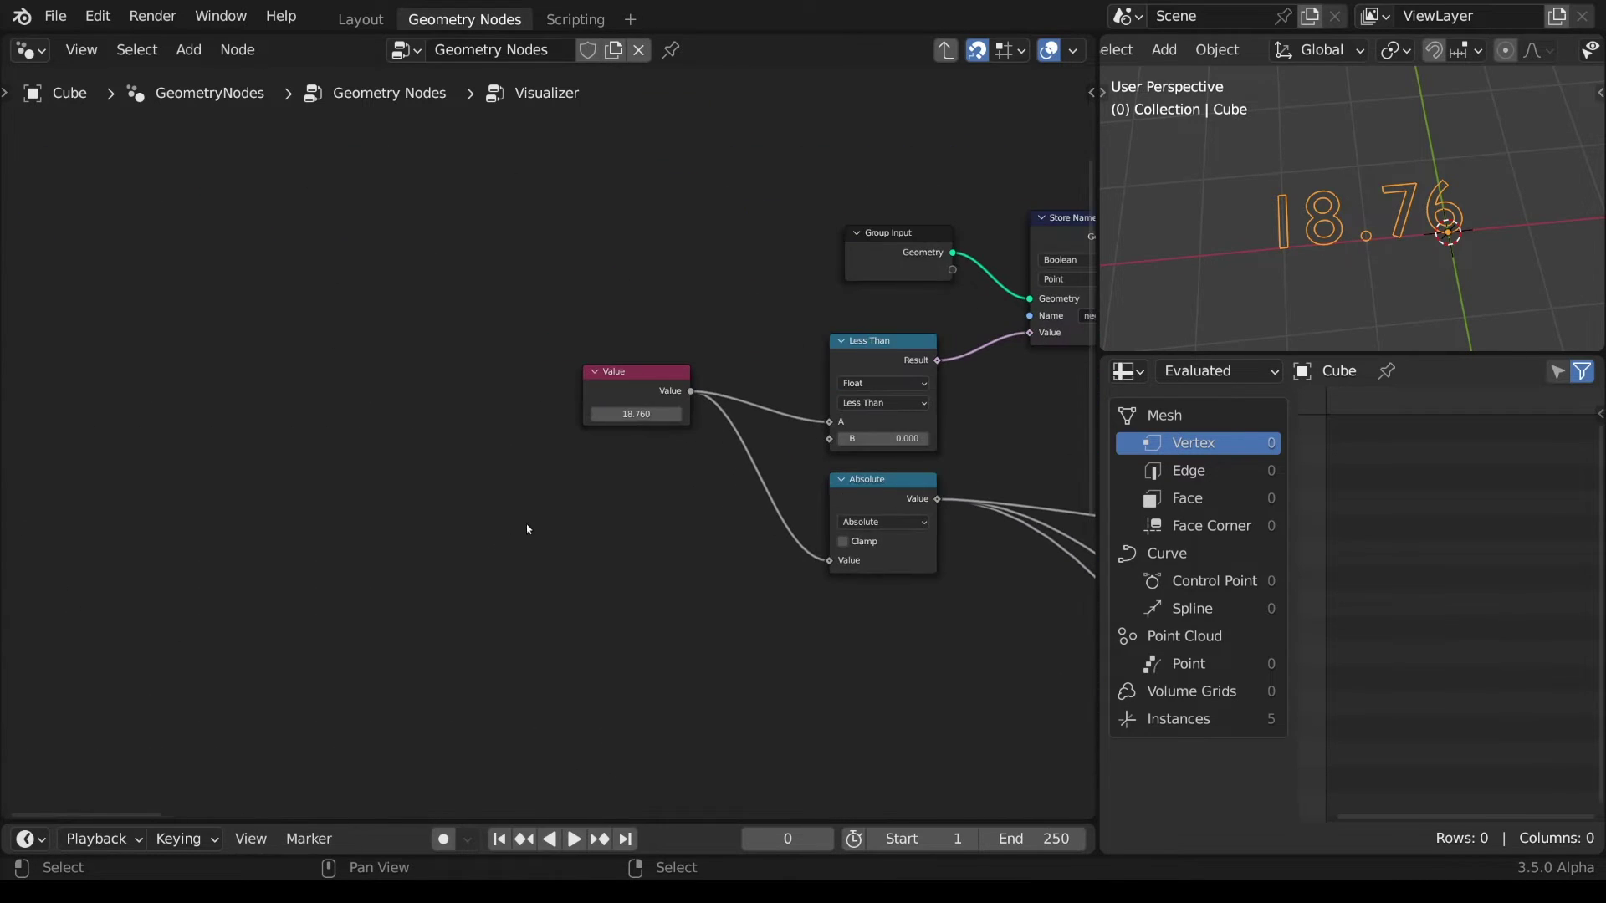
click(636, 414)
key(Home)
text(-)
key(Return)
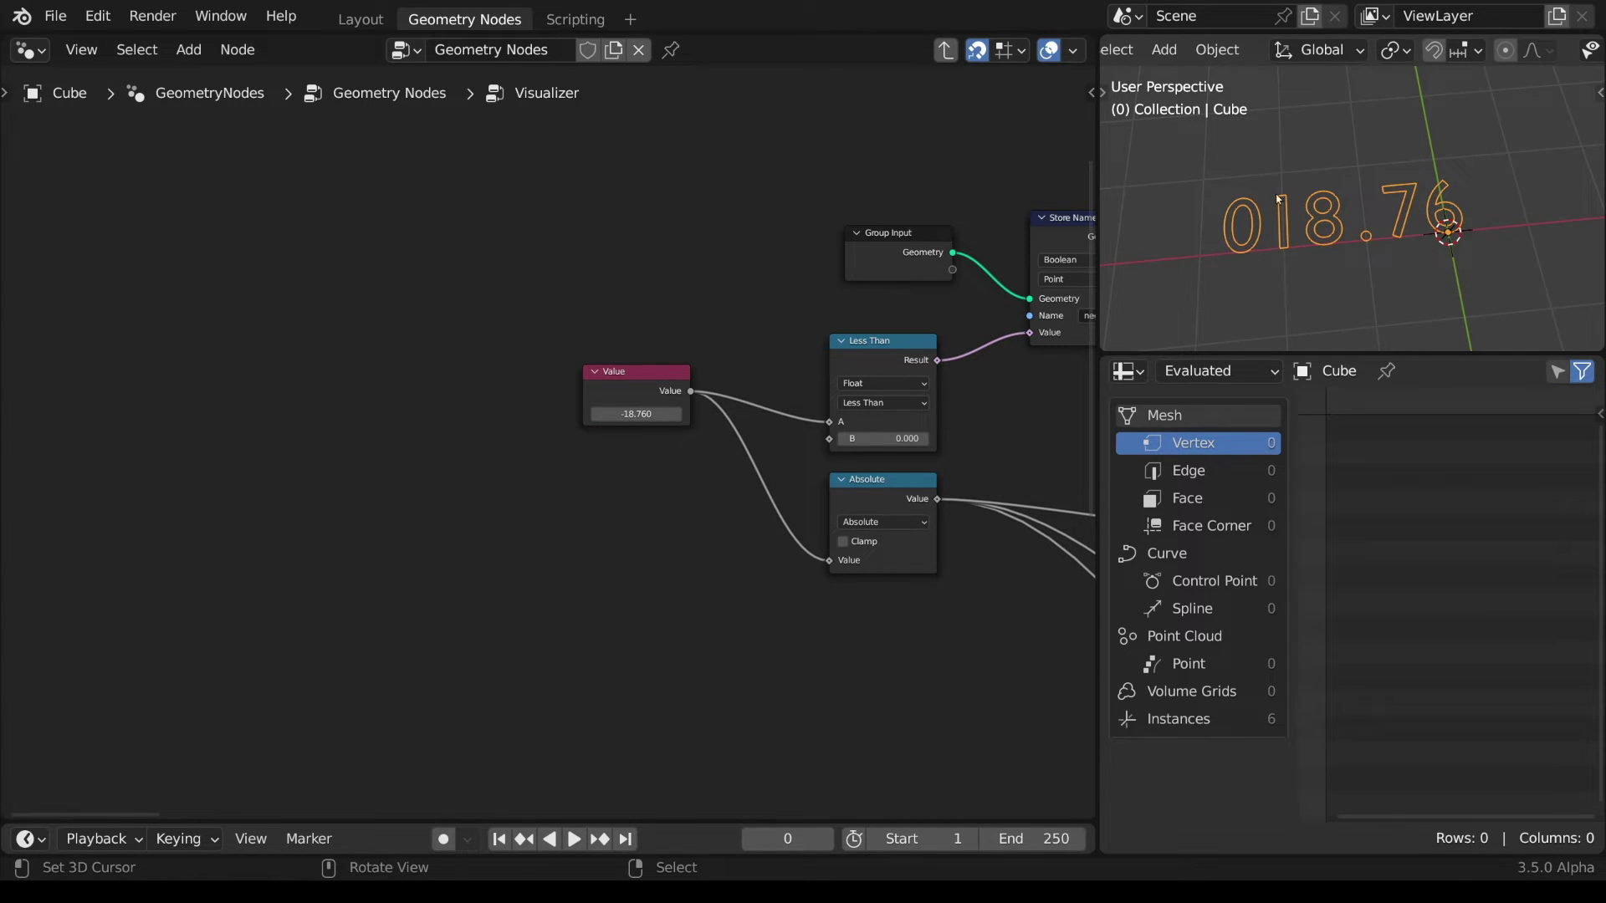
- Move the Decimal Values frame and the digits frame below it down to make room under String to Curves
scroll(201, 331, down, 8)
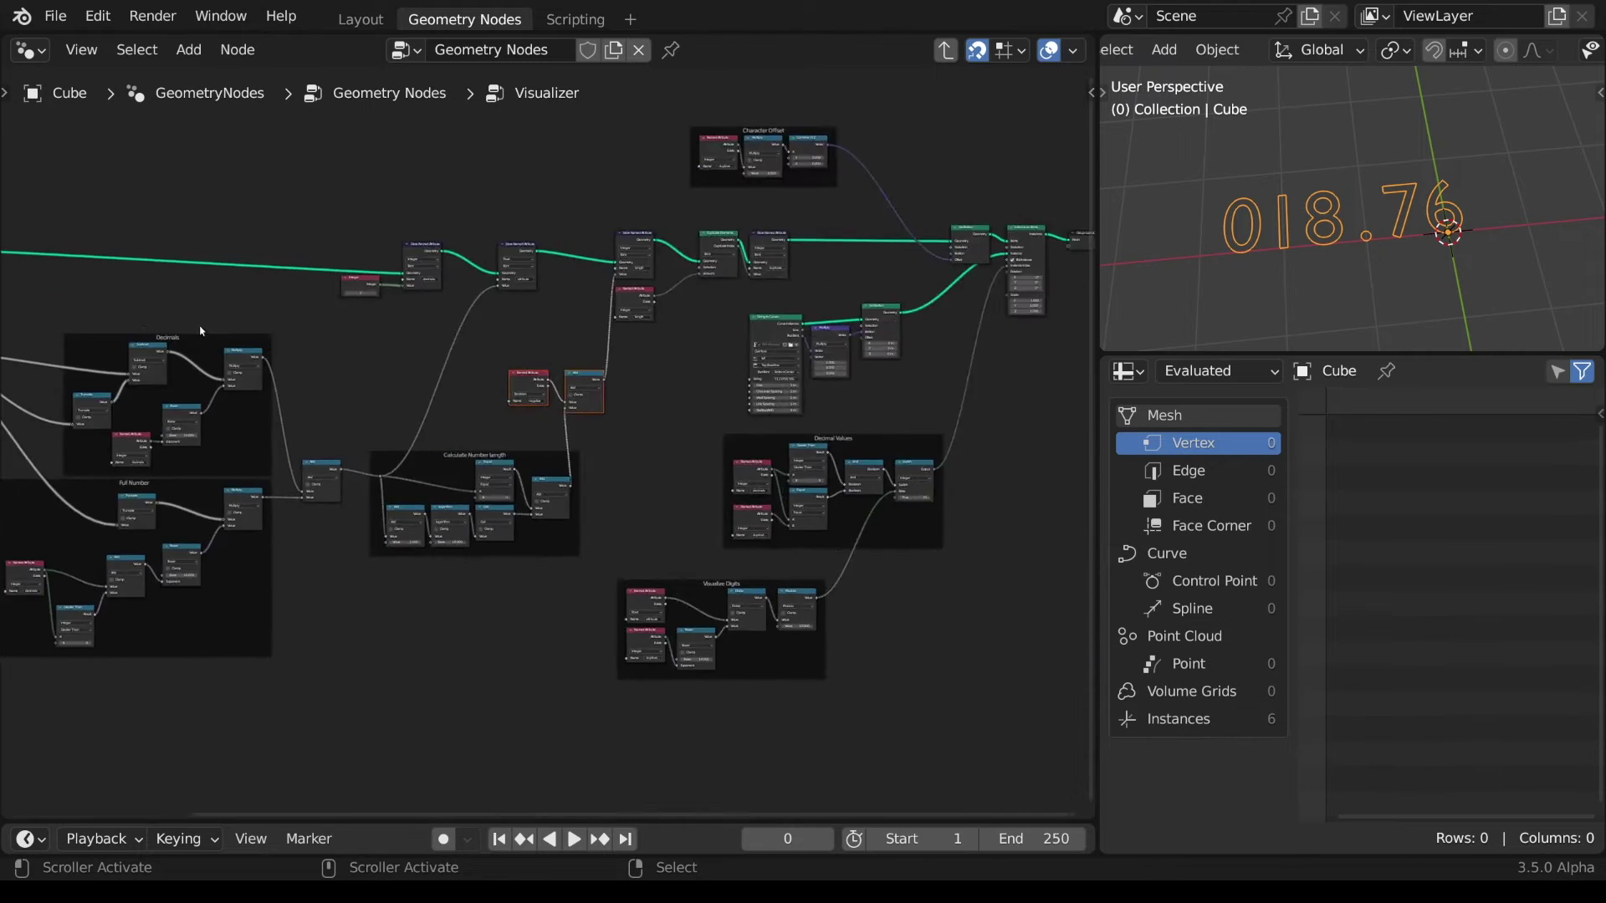
scroll(200, 331, up, 1)
middle_drag(200, 332, 2, 415)
drag(688, 534, 293, 770)
key(g)
click(460, 623)
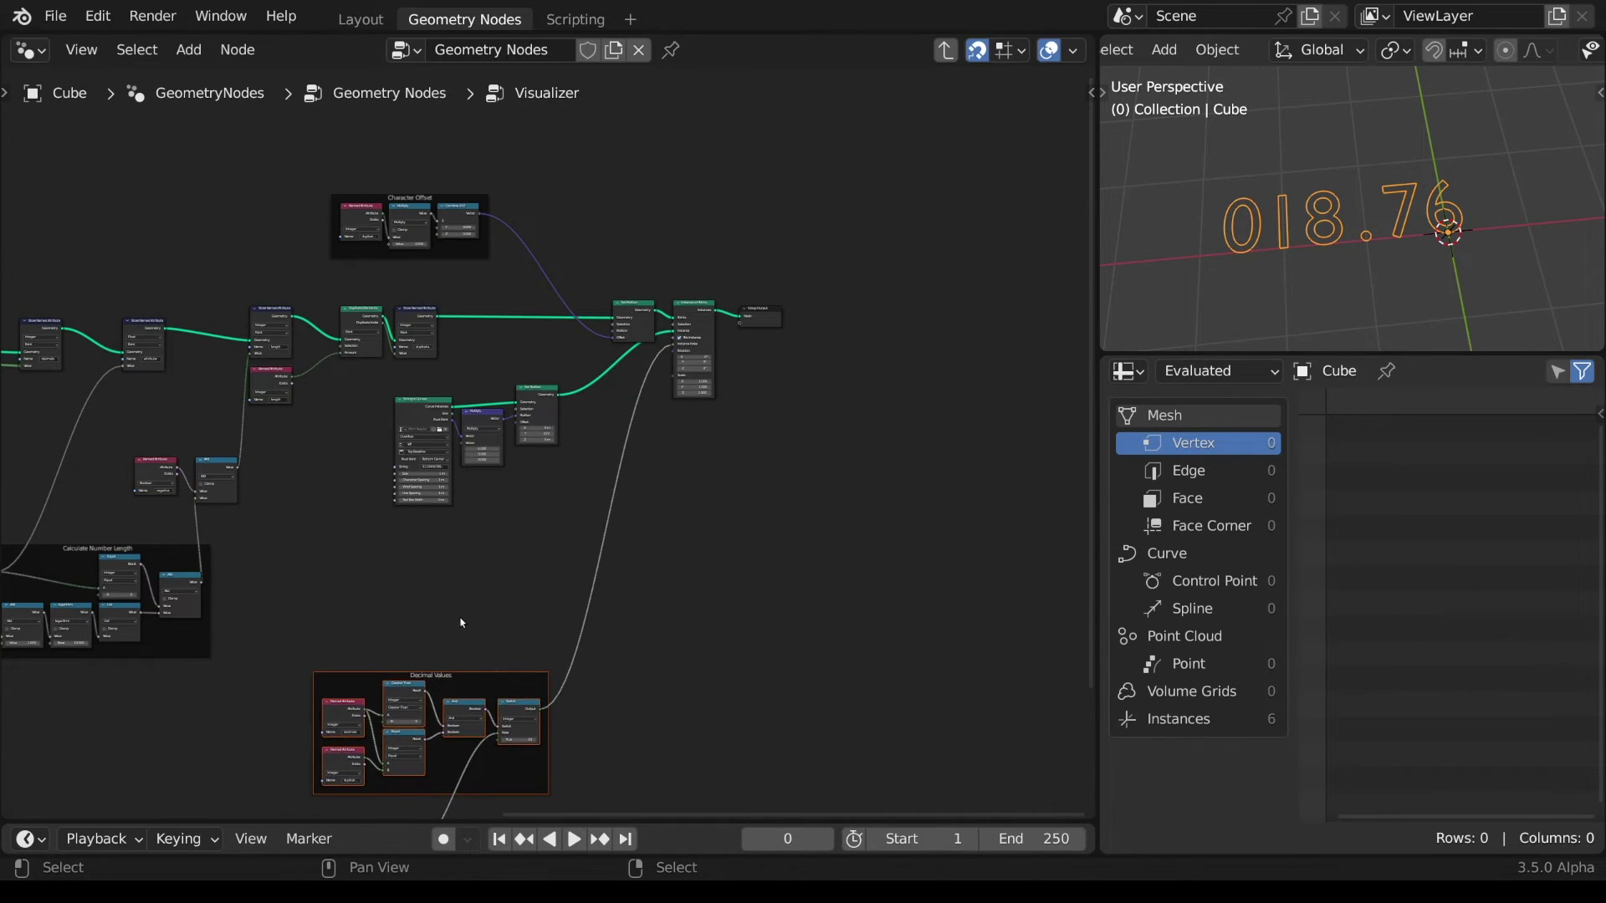
- Place a Boolean Named Attribute node reading negative in the free space above the Decimal Values frame
scroll(461, 623, up, 3)
key(shift+a)
mouse_move(332, 489)
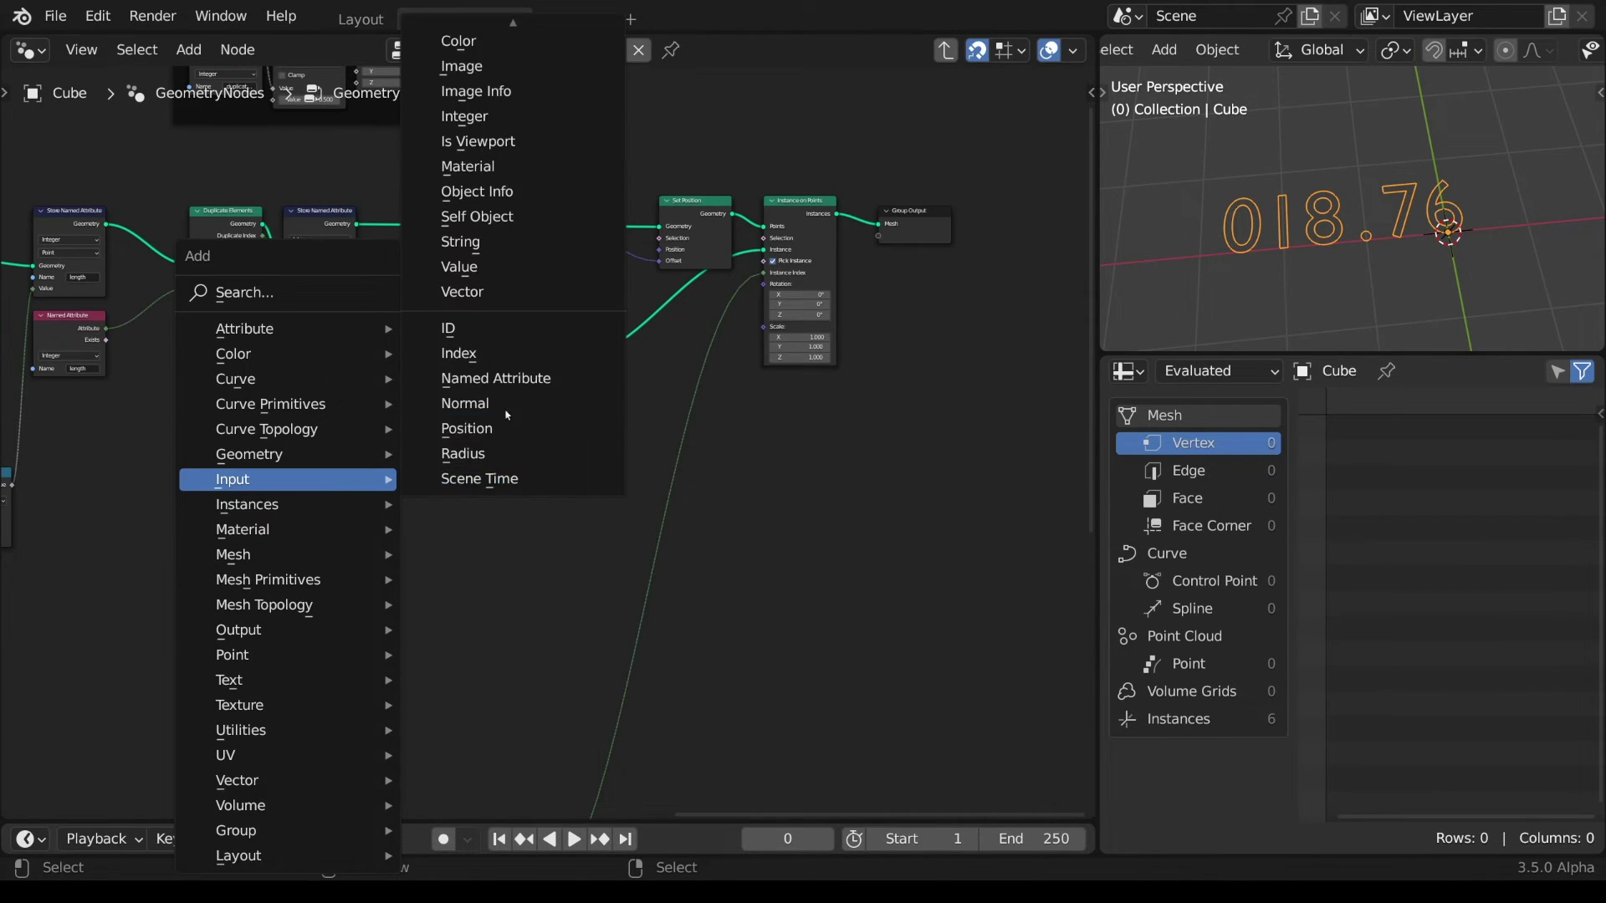
click(496, 378)
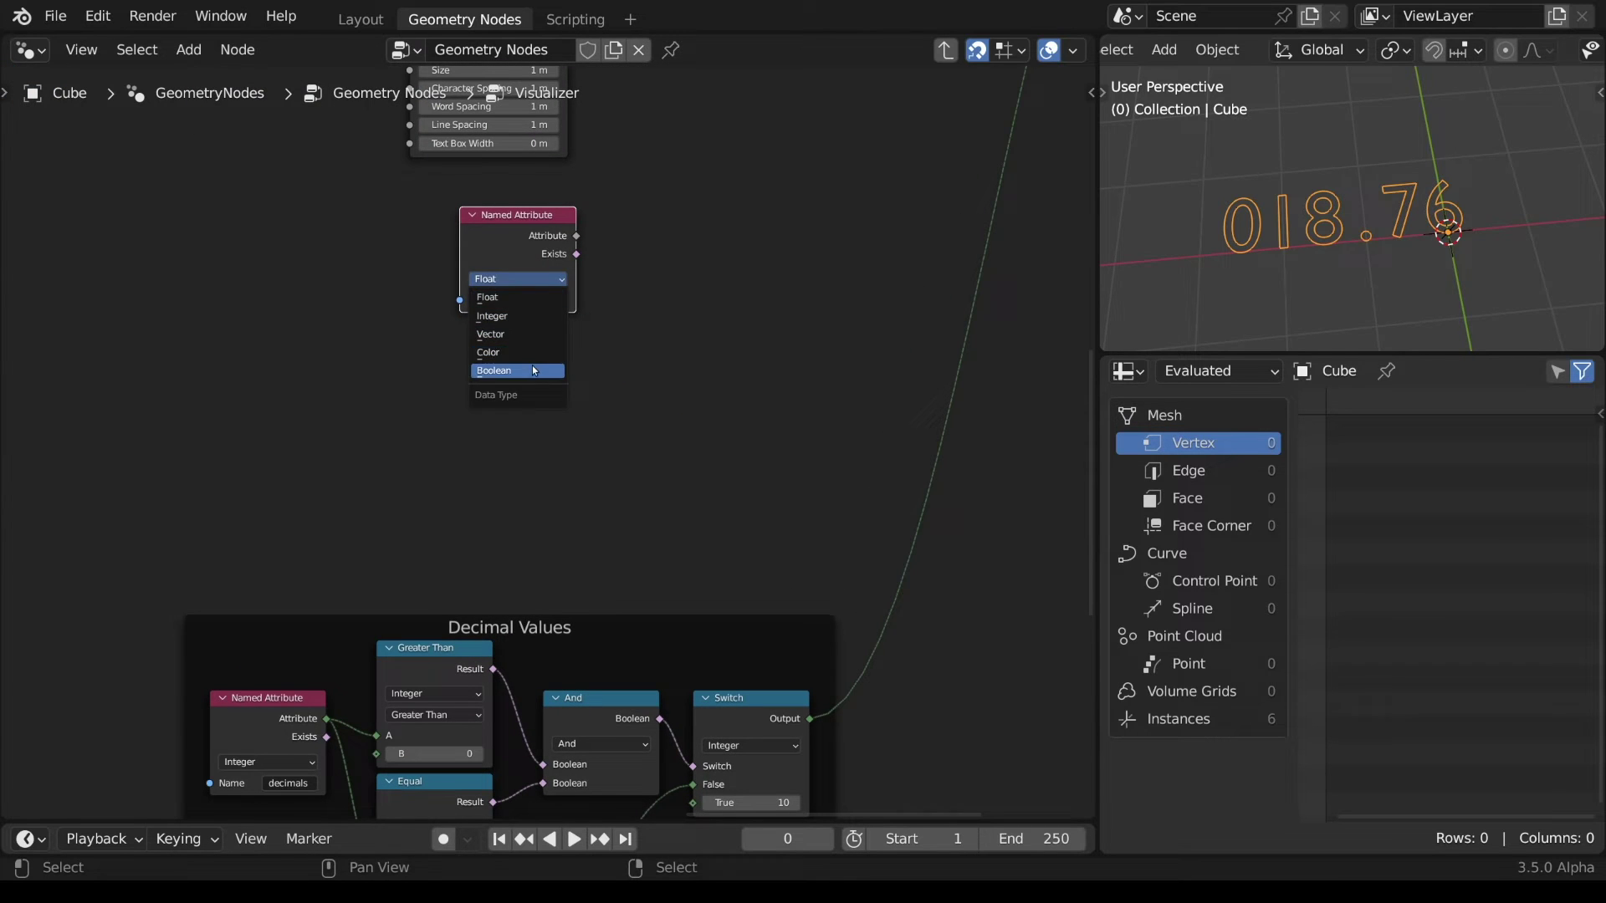
click(519, 372)
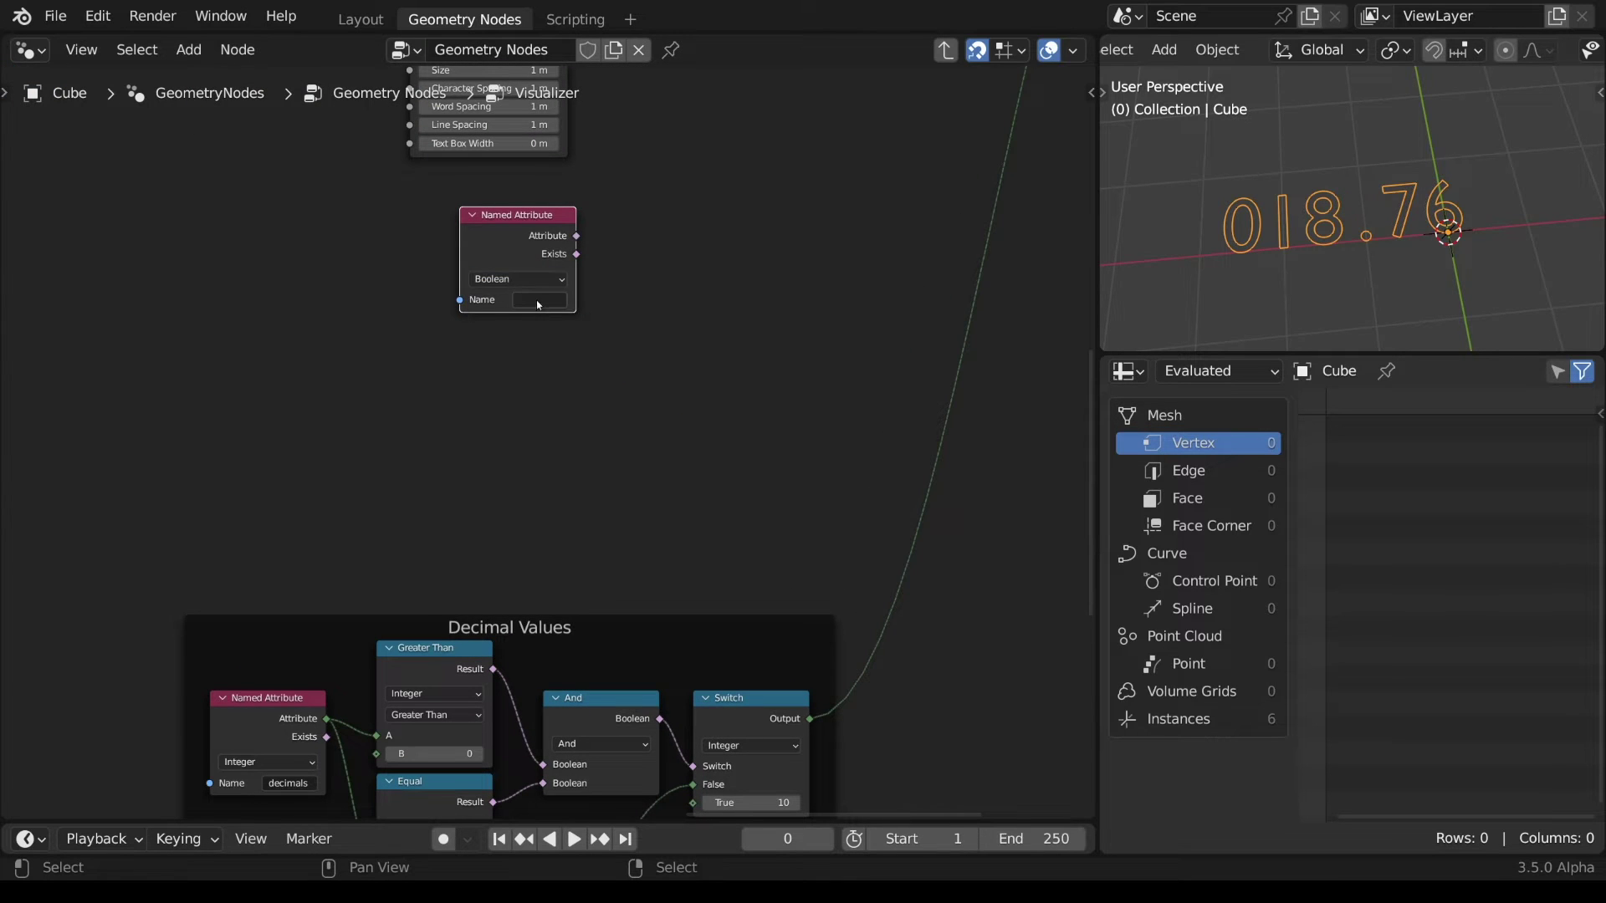
click(538, 301)
text(negative)
key(Return)
- Duplicate the negative attribute node below itself and make the copy an Integer attribute reading length
key(shift+d)
click(527, 399)
click(526, 395)
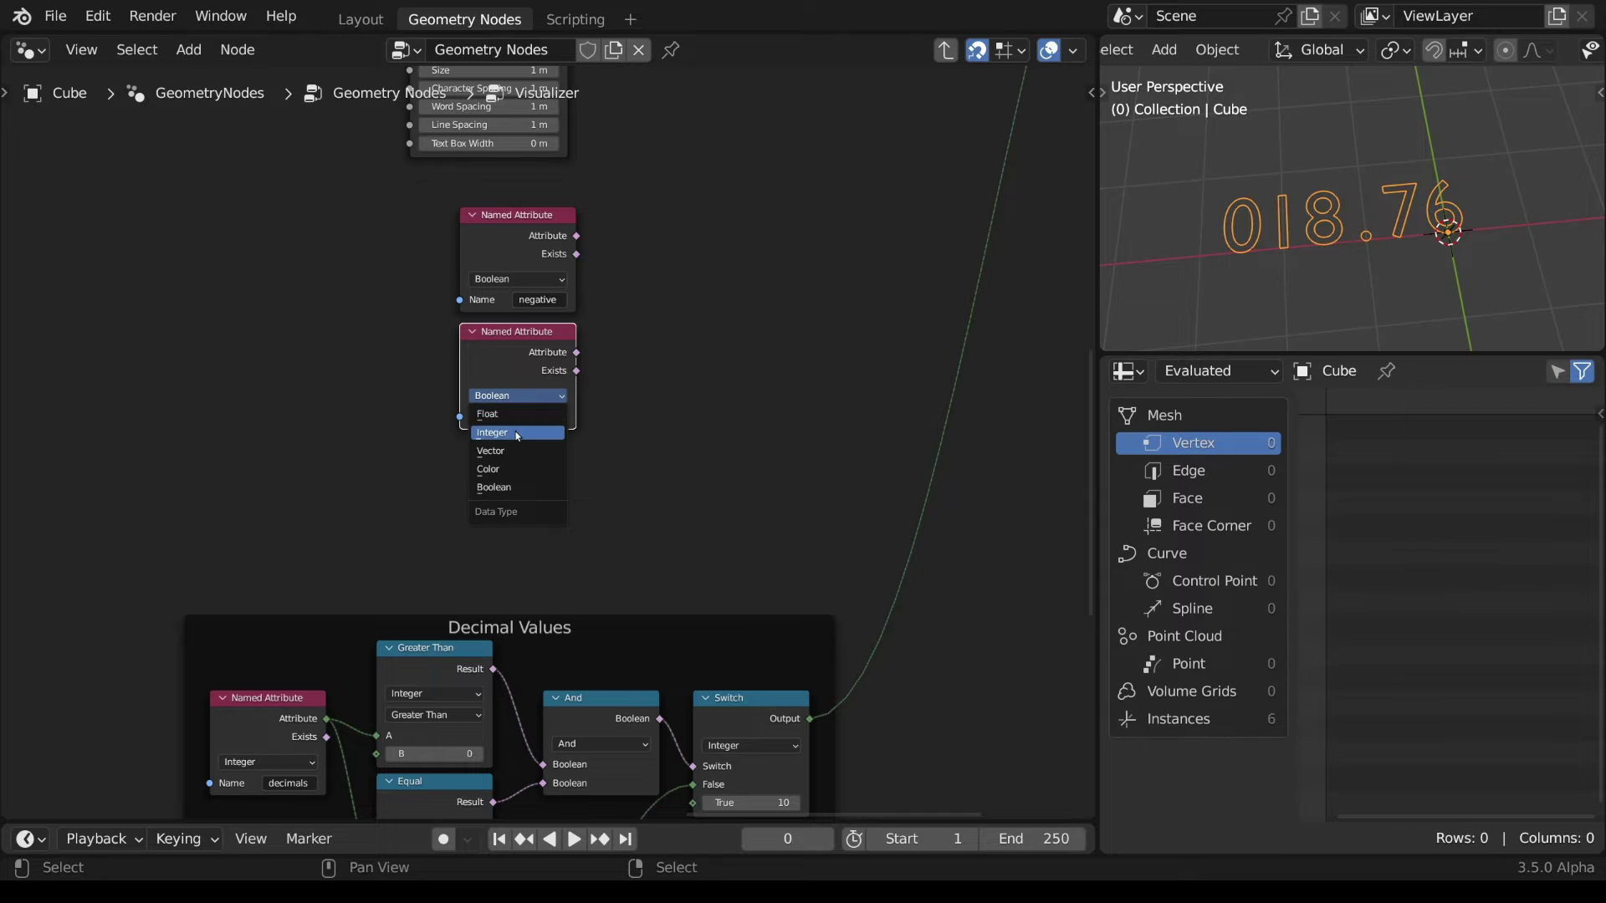
click(518, 434)
click(537, 417)
text(length)
key(Return)
- Duplicate the length attribute node below itself and make the copy read duplicate index
key(shift+d)
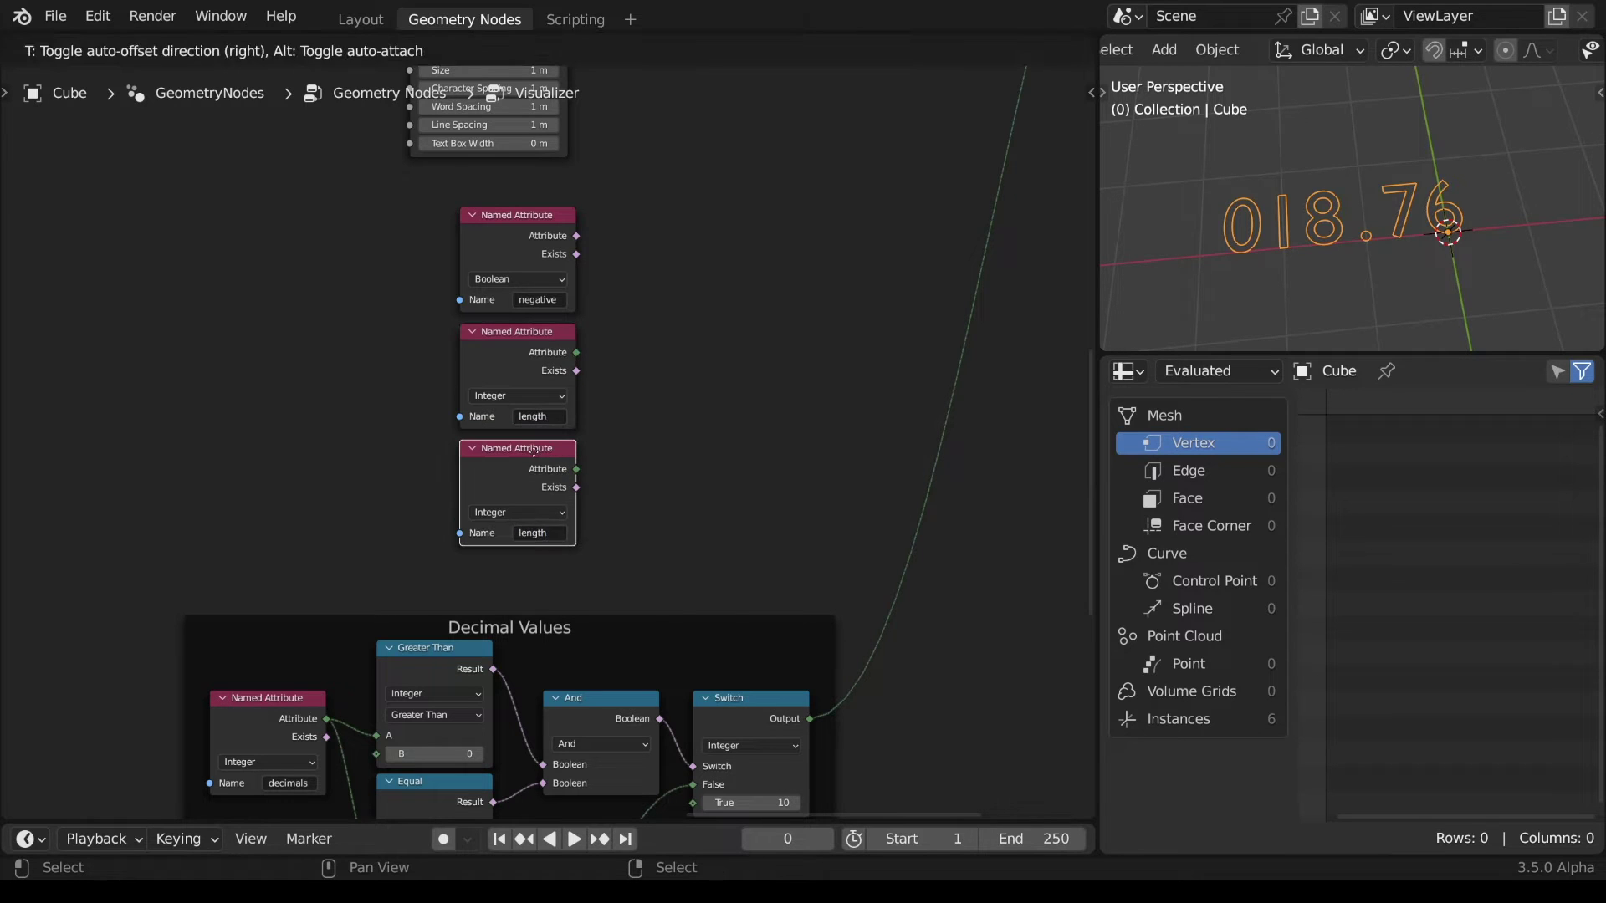
click(534, 452)
click(540, 533)
text(dupl)
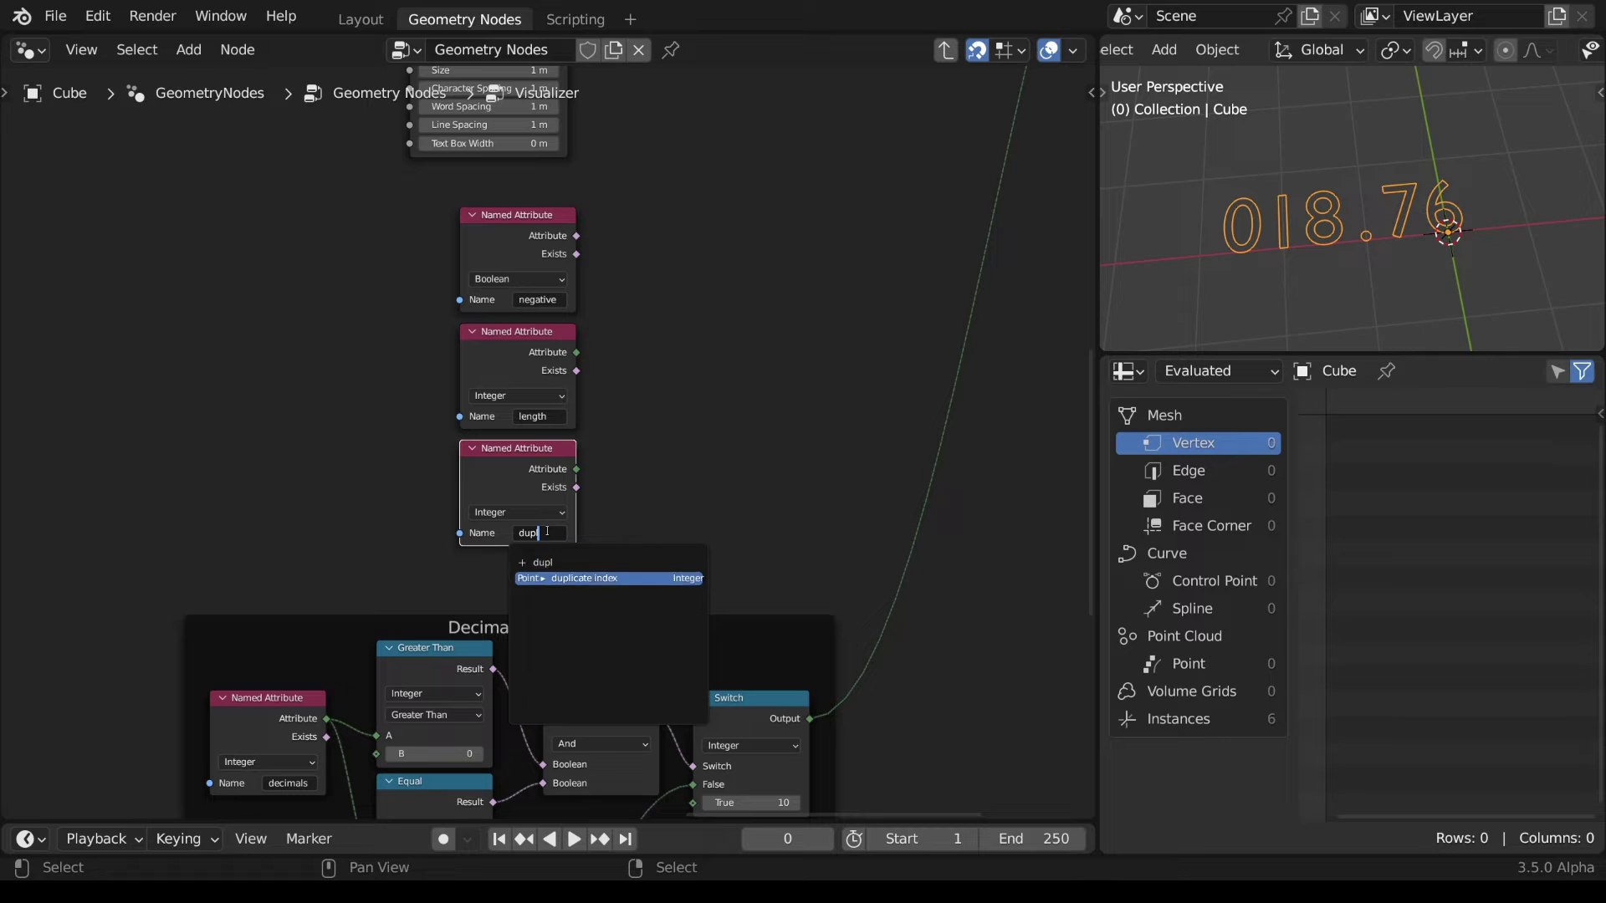
click(585, 578)
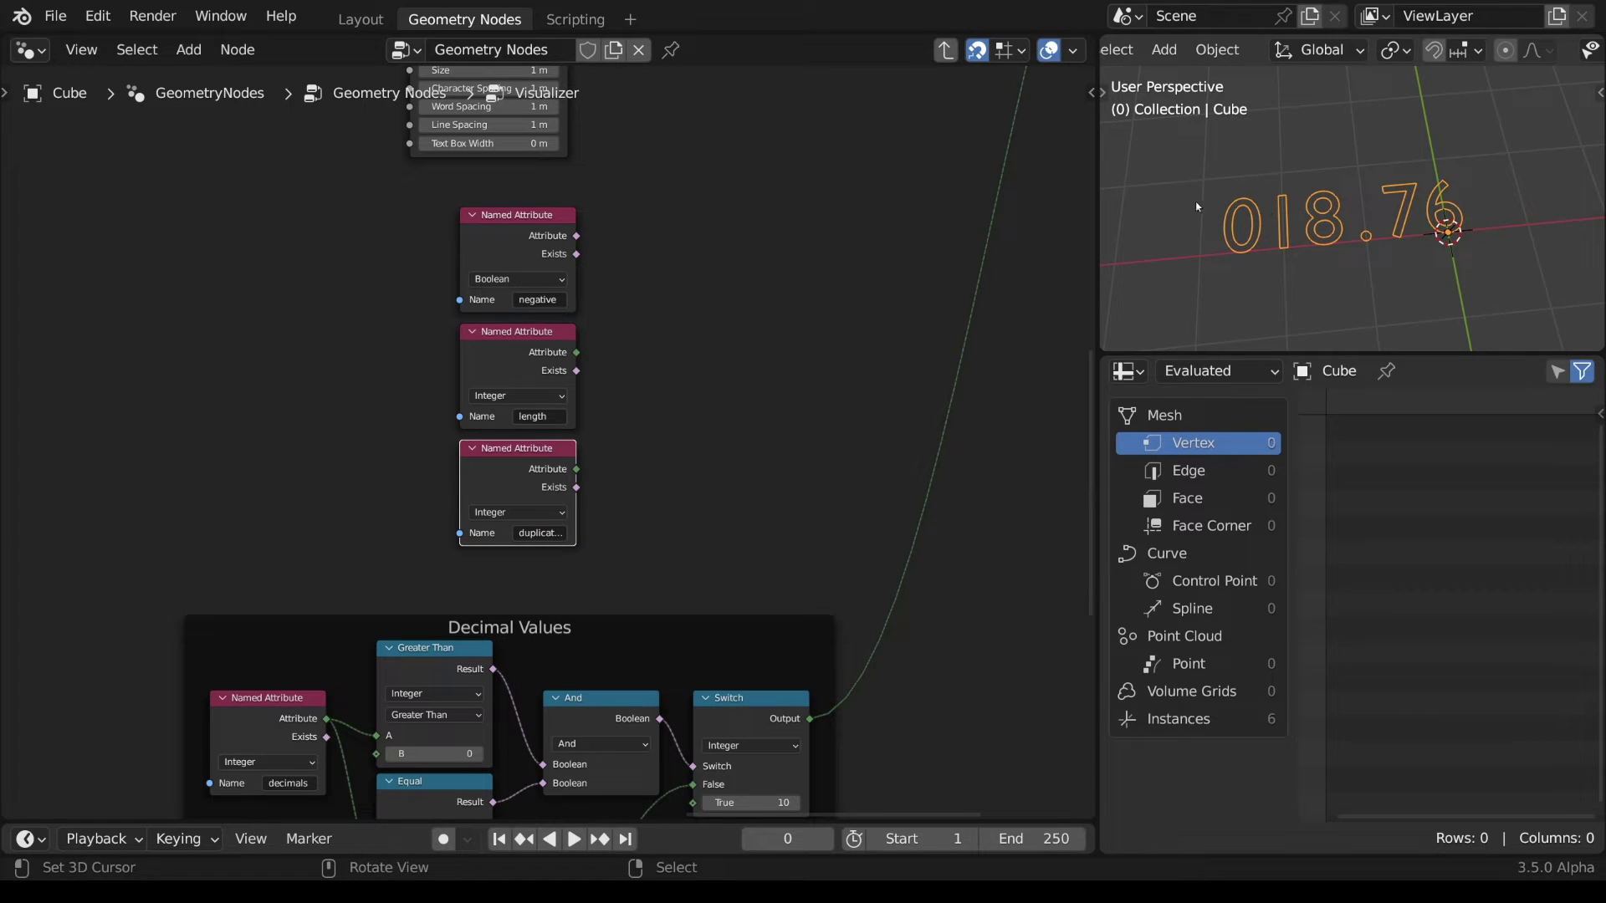
- Add an Integer Equal node with the duplicate index attribute connected to its B input
key(shift+a)
text(equa)
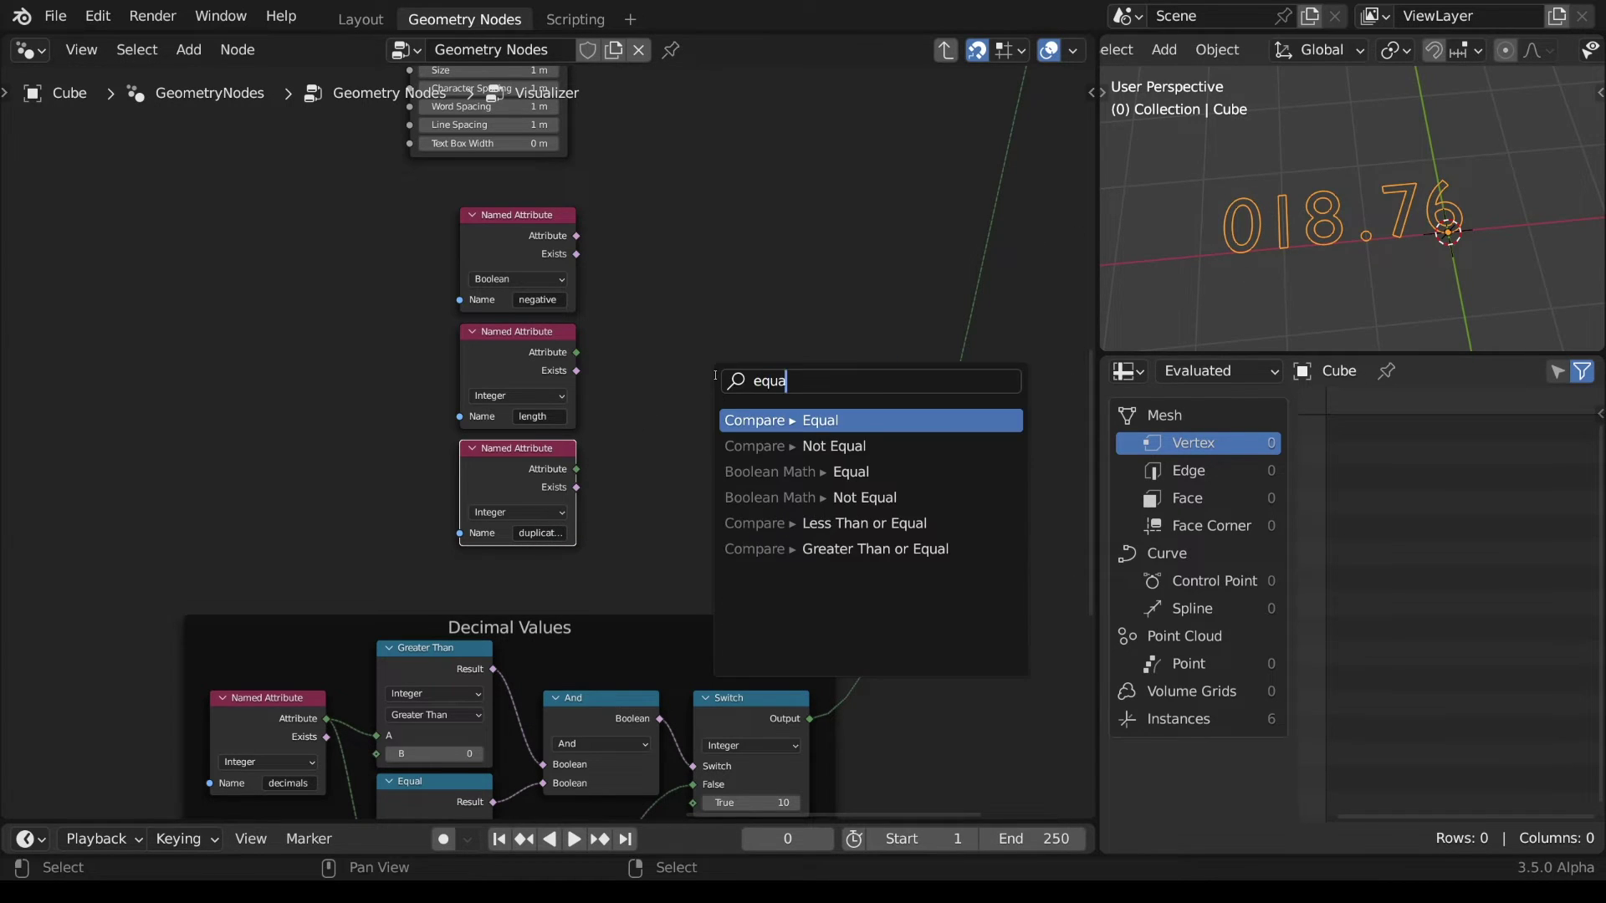
key(Return)
click(715, 375)
- Subtract 1 from the length attribute with a Subtract node and connect the result to the Equal node's A input
key(shift+a)
text(subtr)
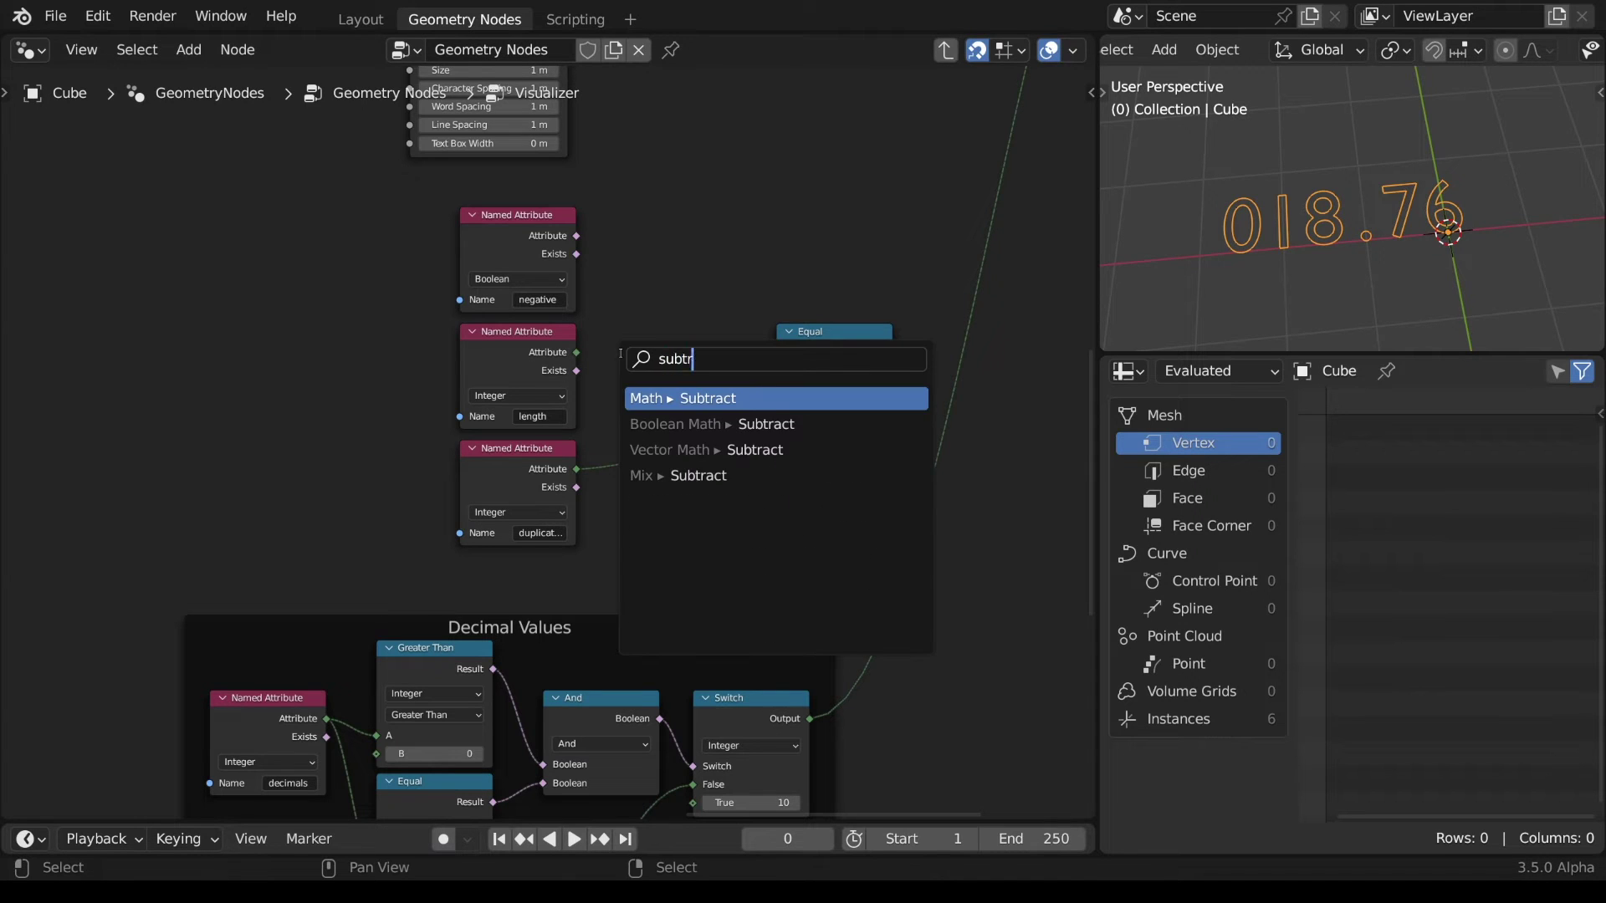
key(Return)
click(669, 334)
click(689, 421)
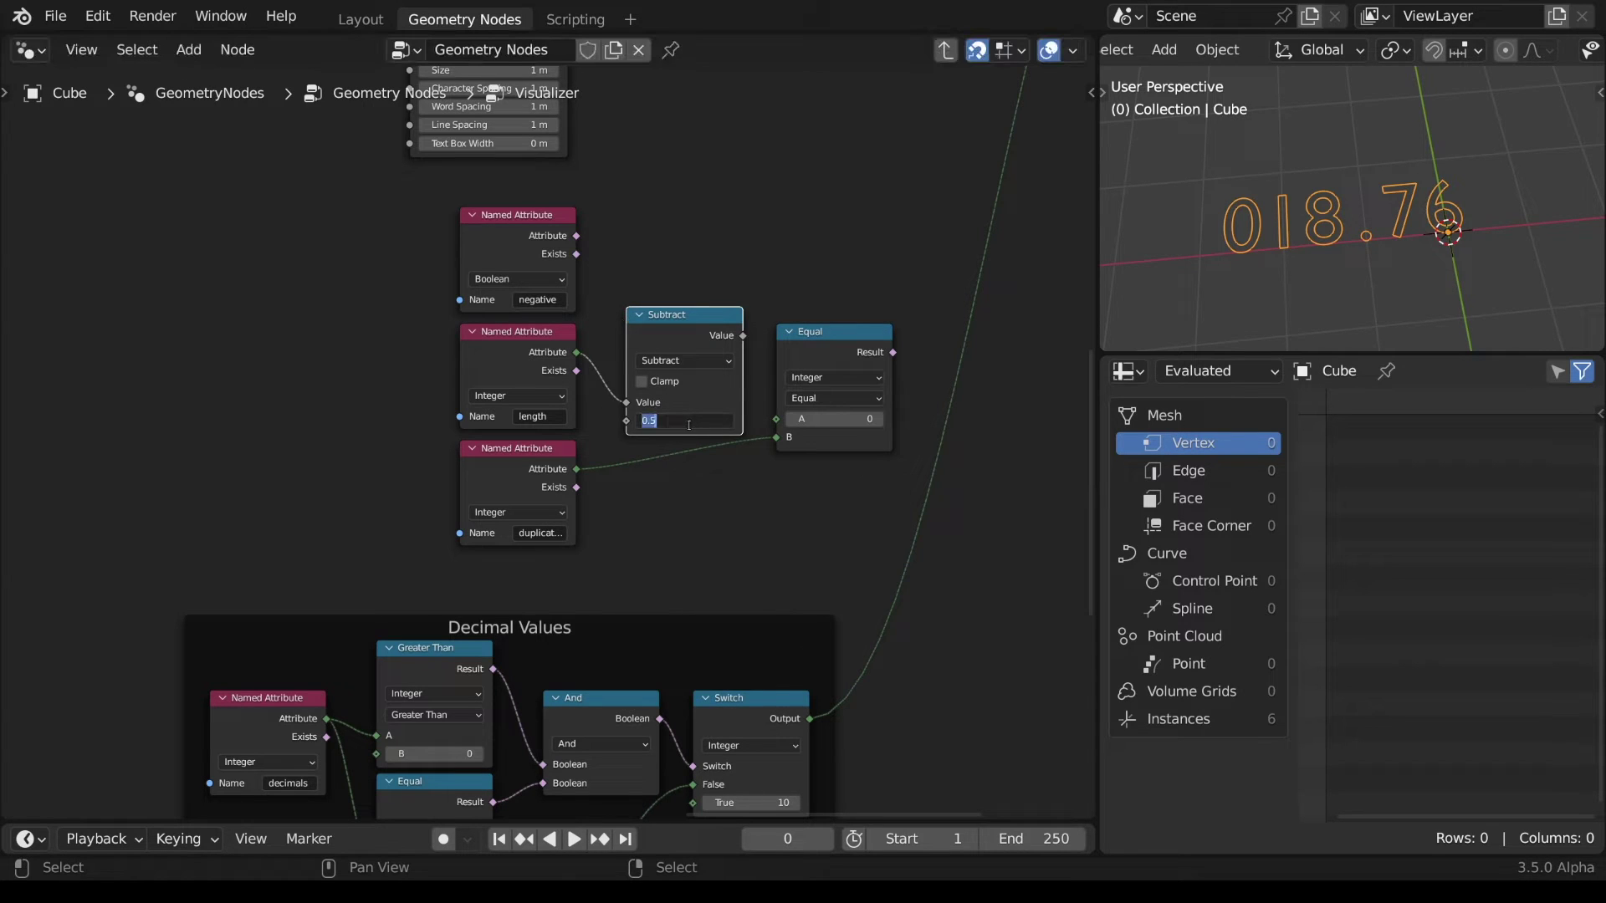
text(1)
key(Return)
drag(743, 335, 781, 419)
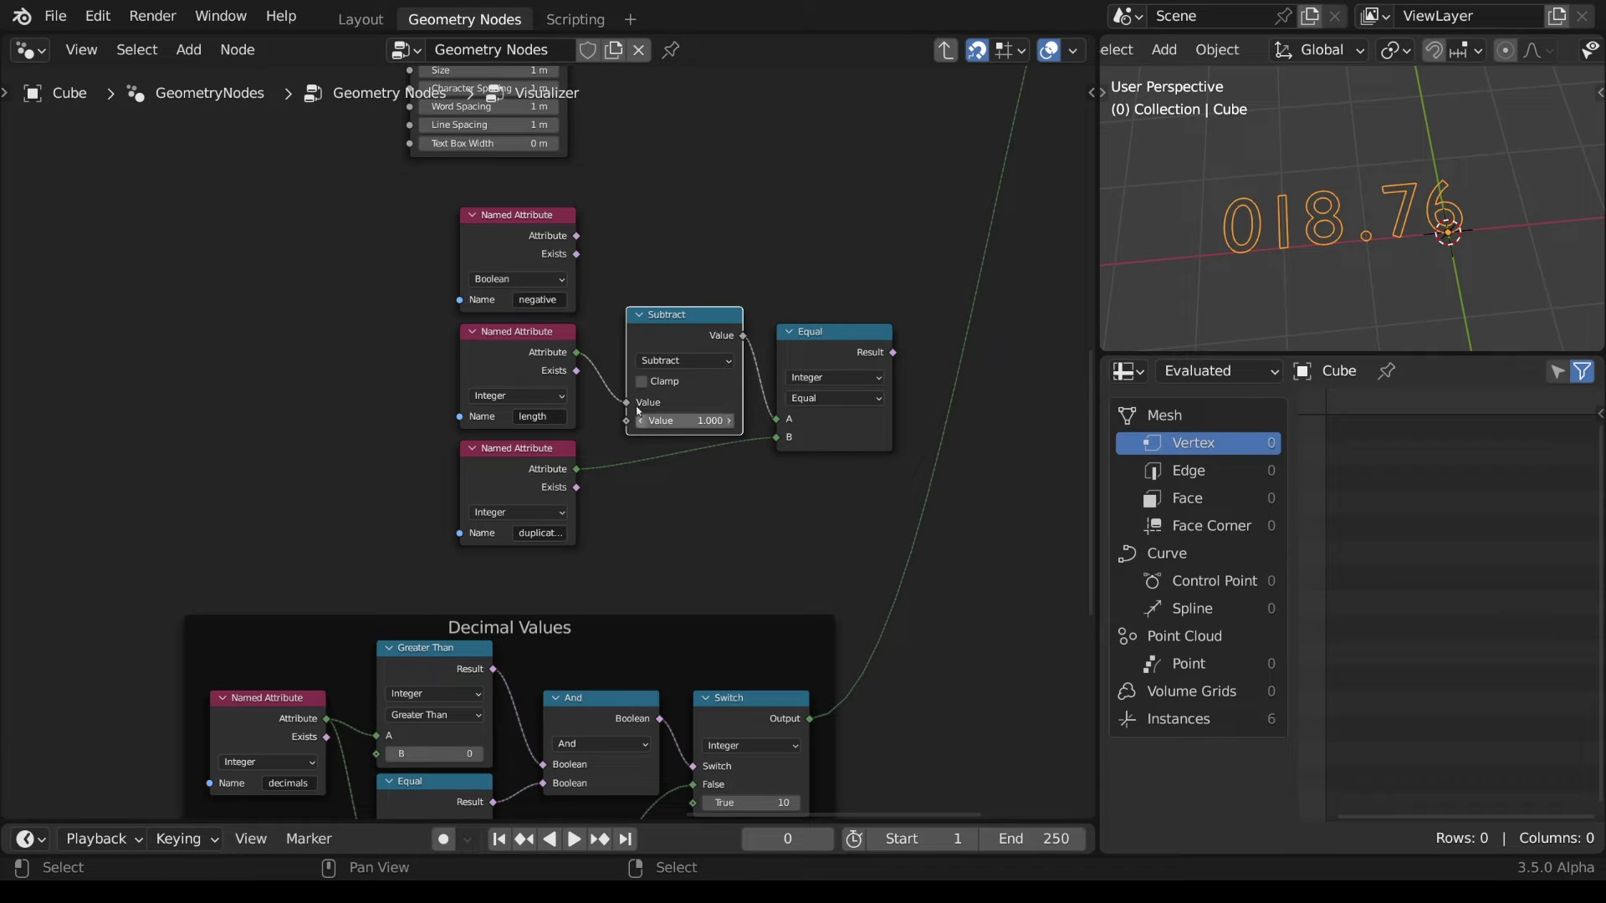
- Combine the negative attribute and the Equal result in a new Boolean And node
key(shift+a)
text(and)
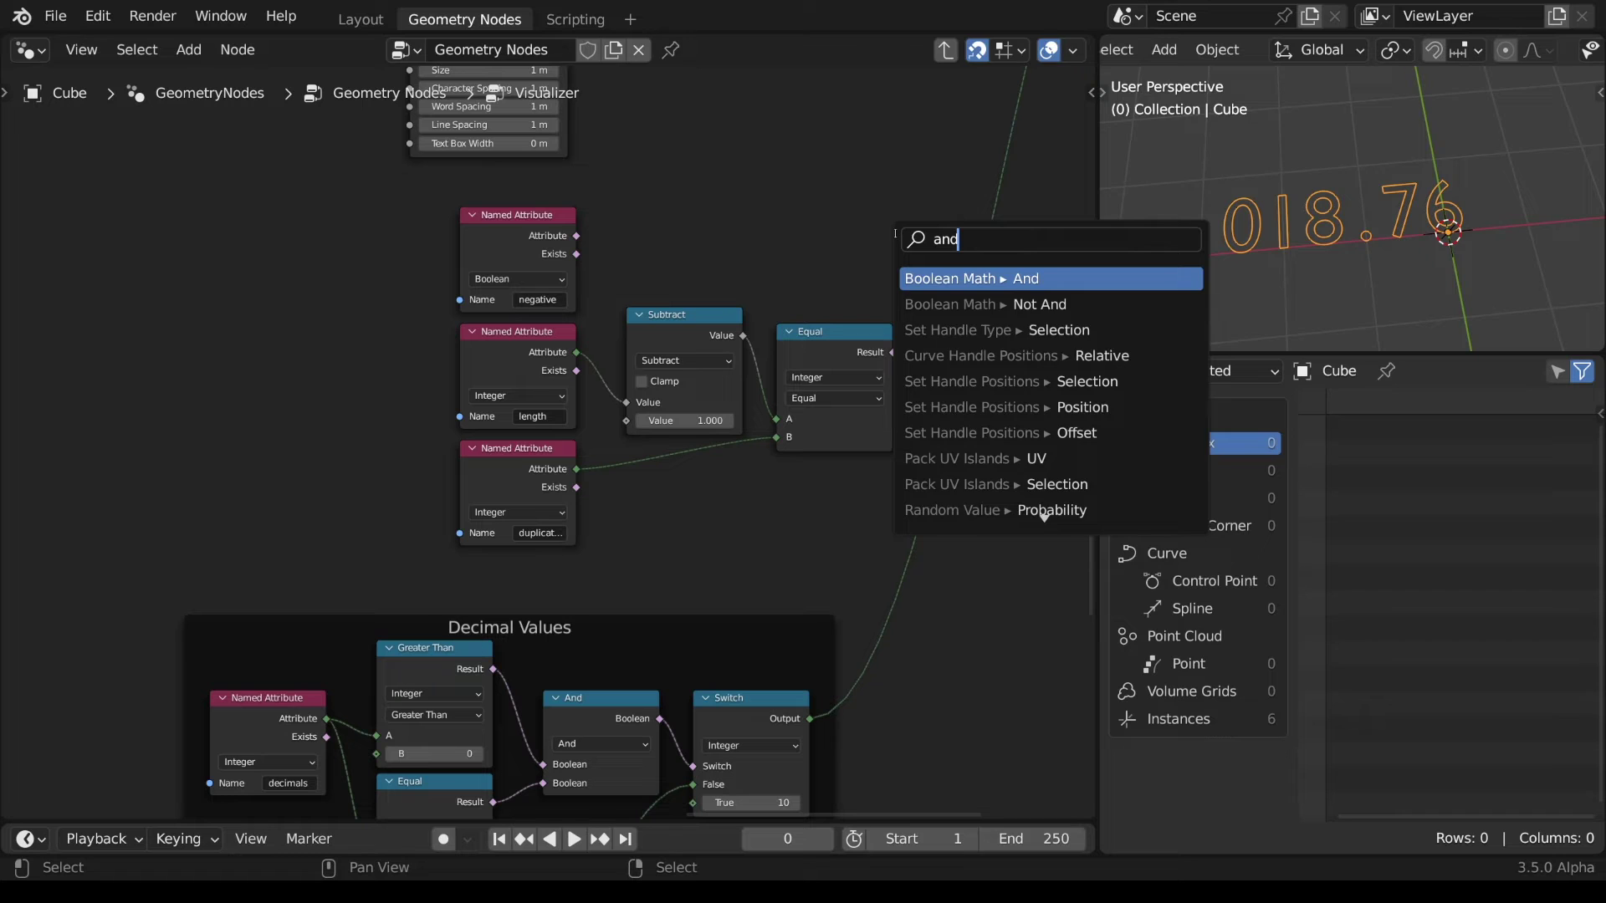
key(Return)
click(899, 242)
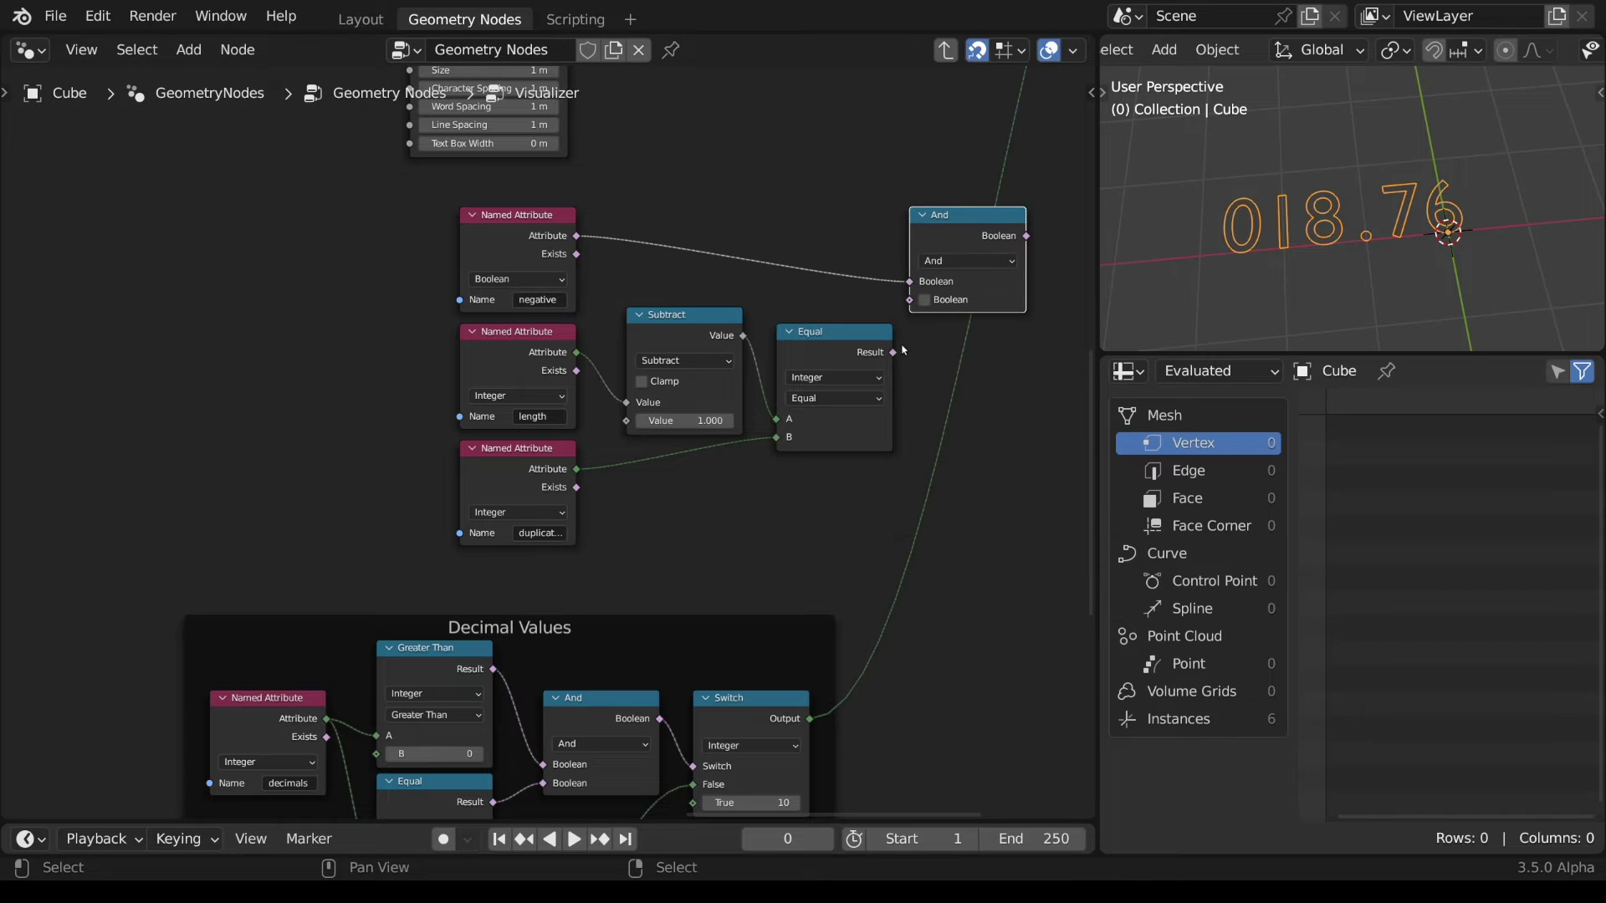
drag(894, 352, 959, 248)
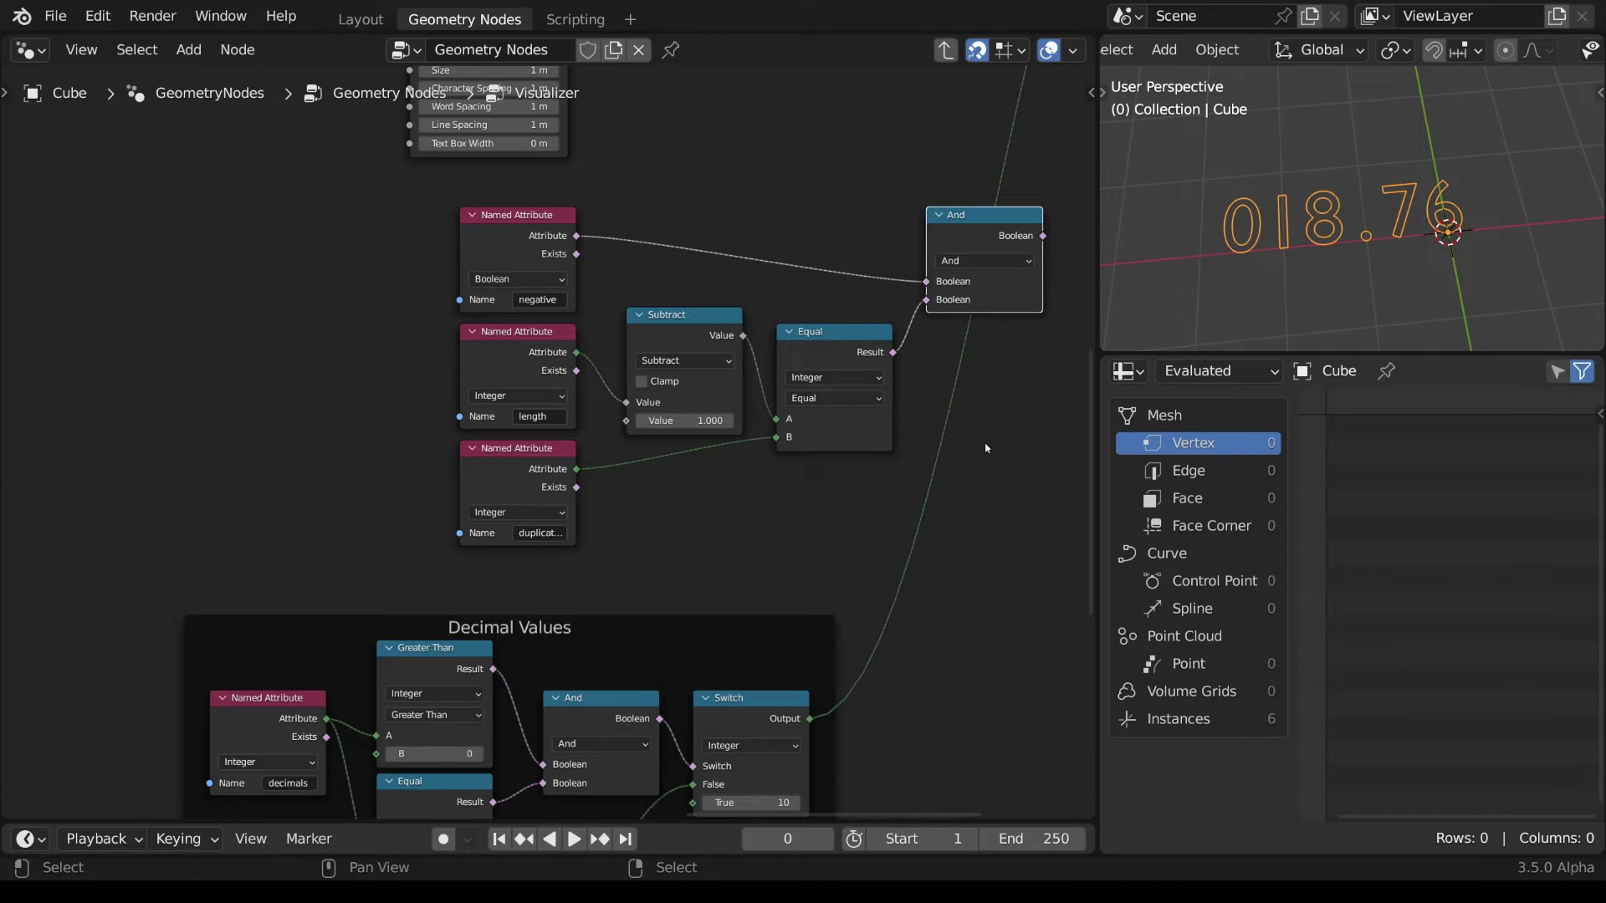
- Place a Switch node after the new And node and set its type to Integer
middle_drag(985, 449, 625, 463)
key(shift+a)
text(switch)
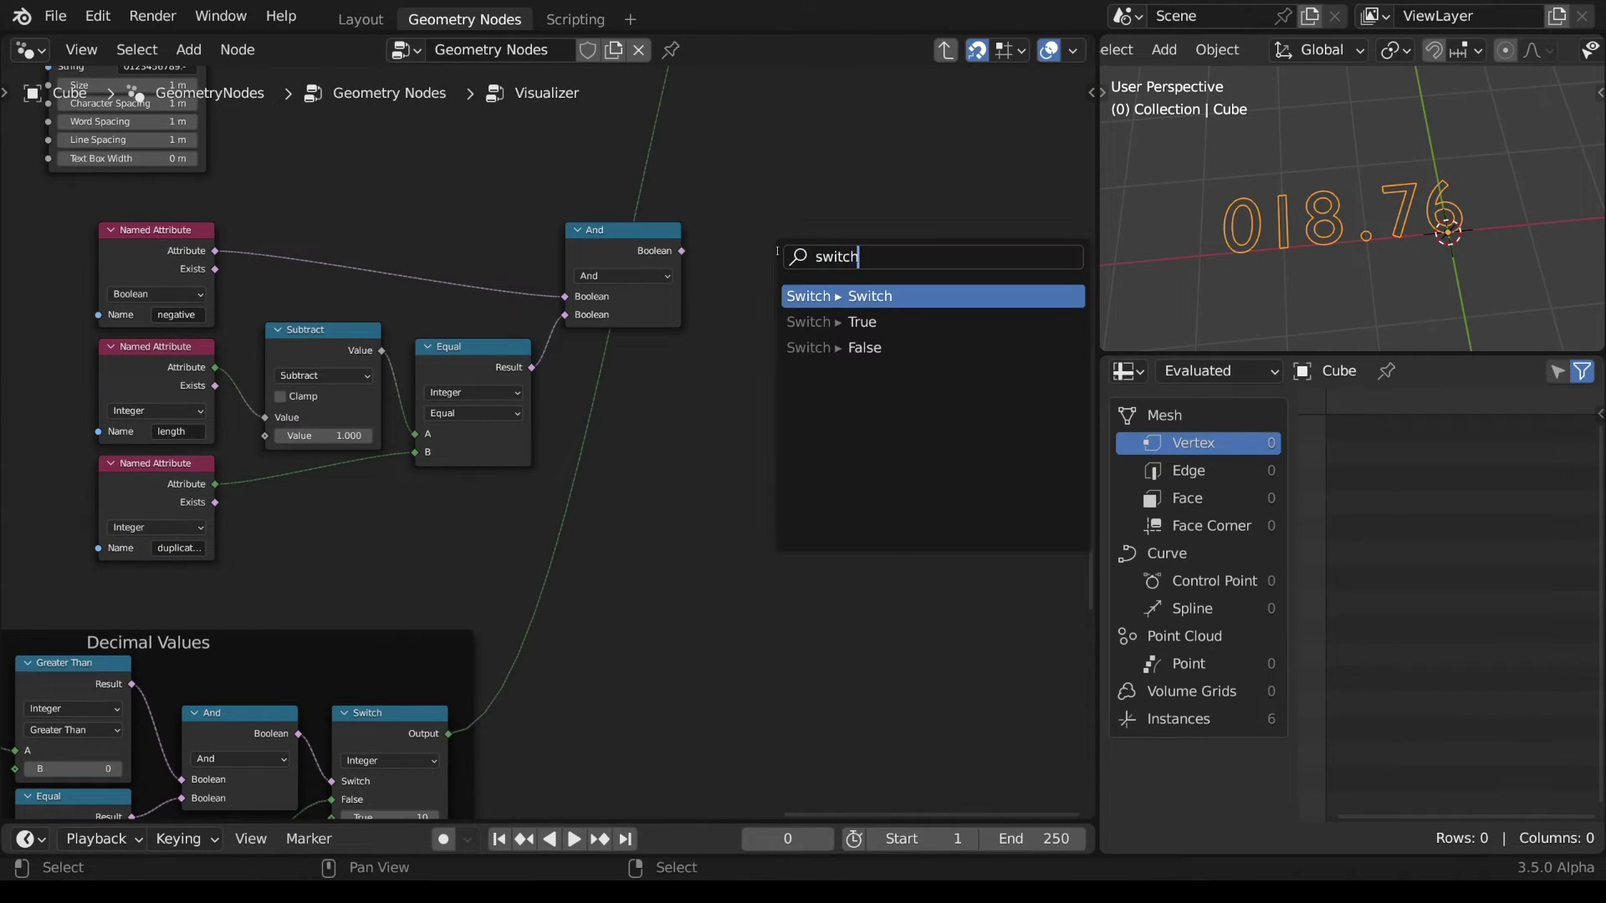
key(Return)
click(790, 251)
click(807, 277)
click(811, 296)
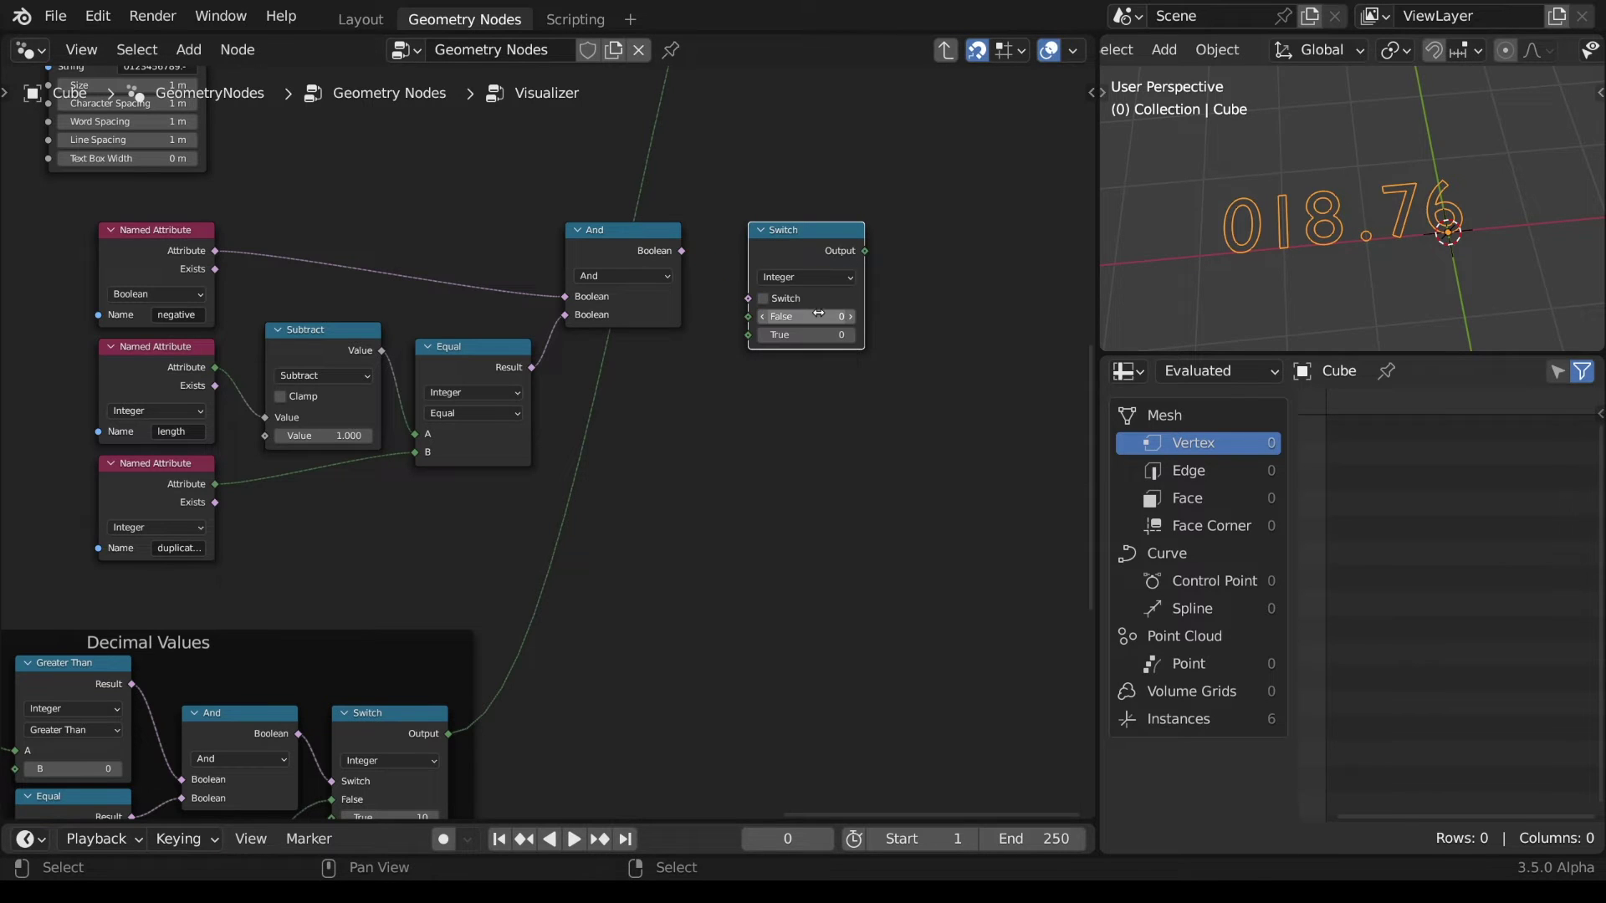
- Feed the And result and Decimal Values output into the Switch's Switch and False inputs, set True to 11, and connect it to Instance Index
drag(682, 251, 748, 298)
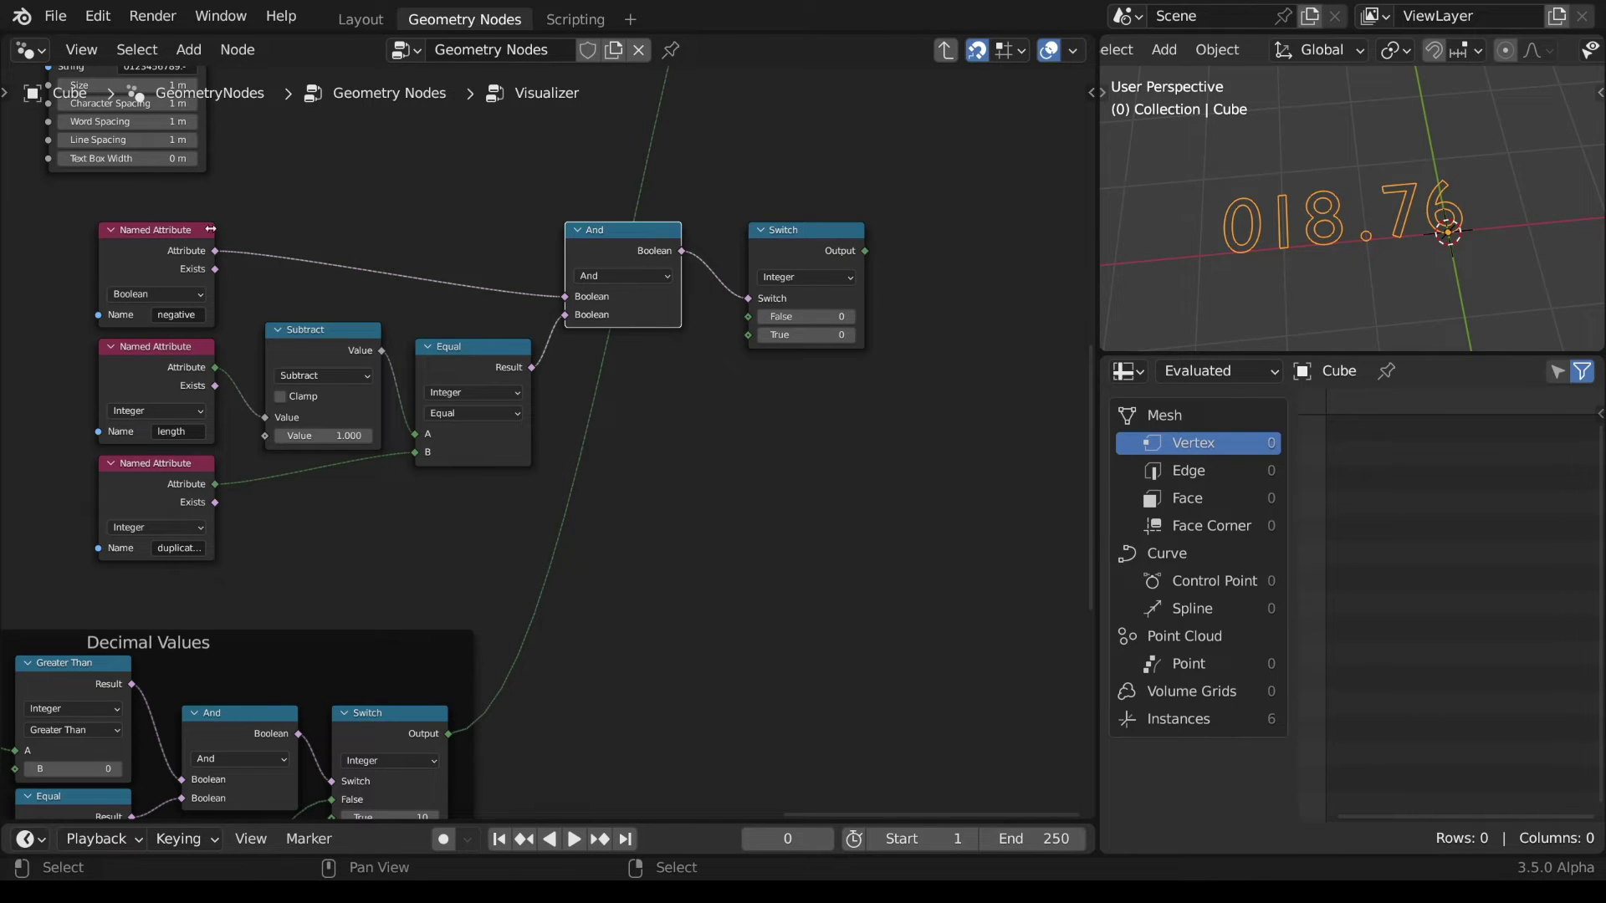
drag(449, 733, 740, 321)
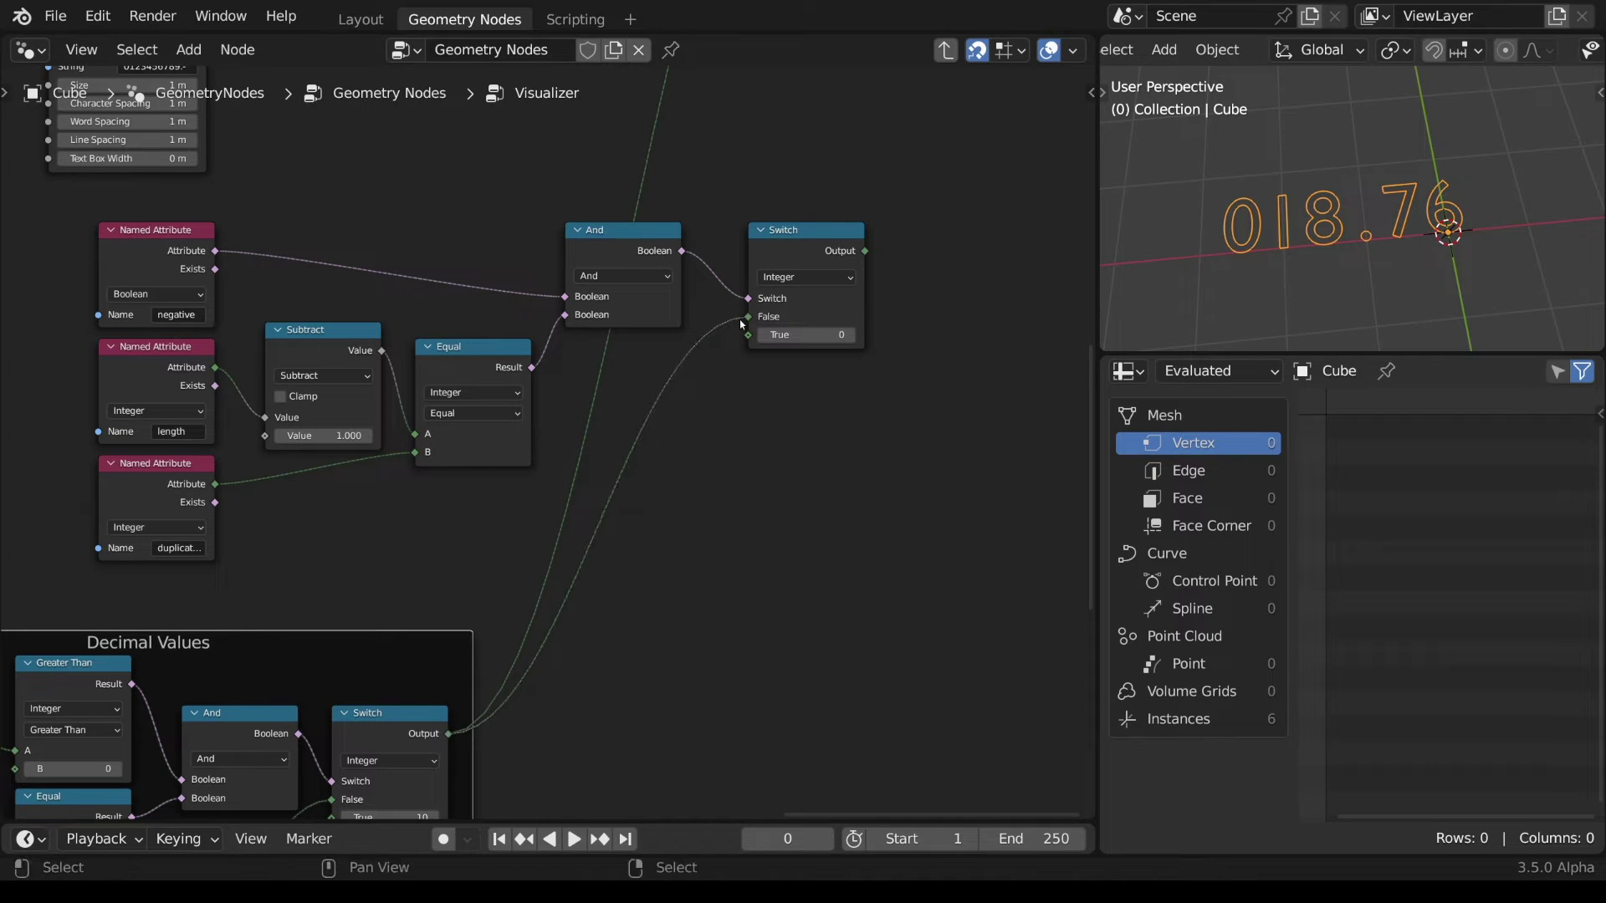
click(827, 336)
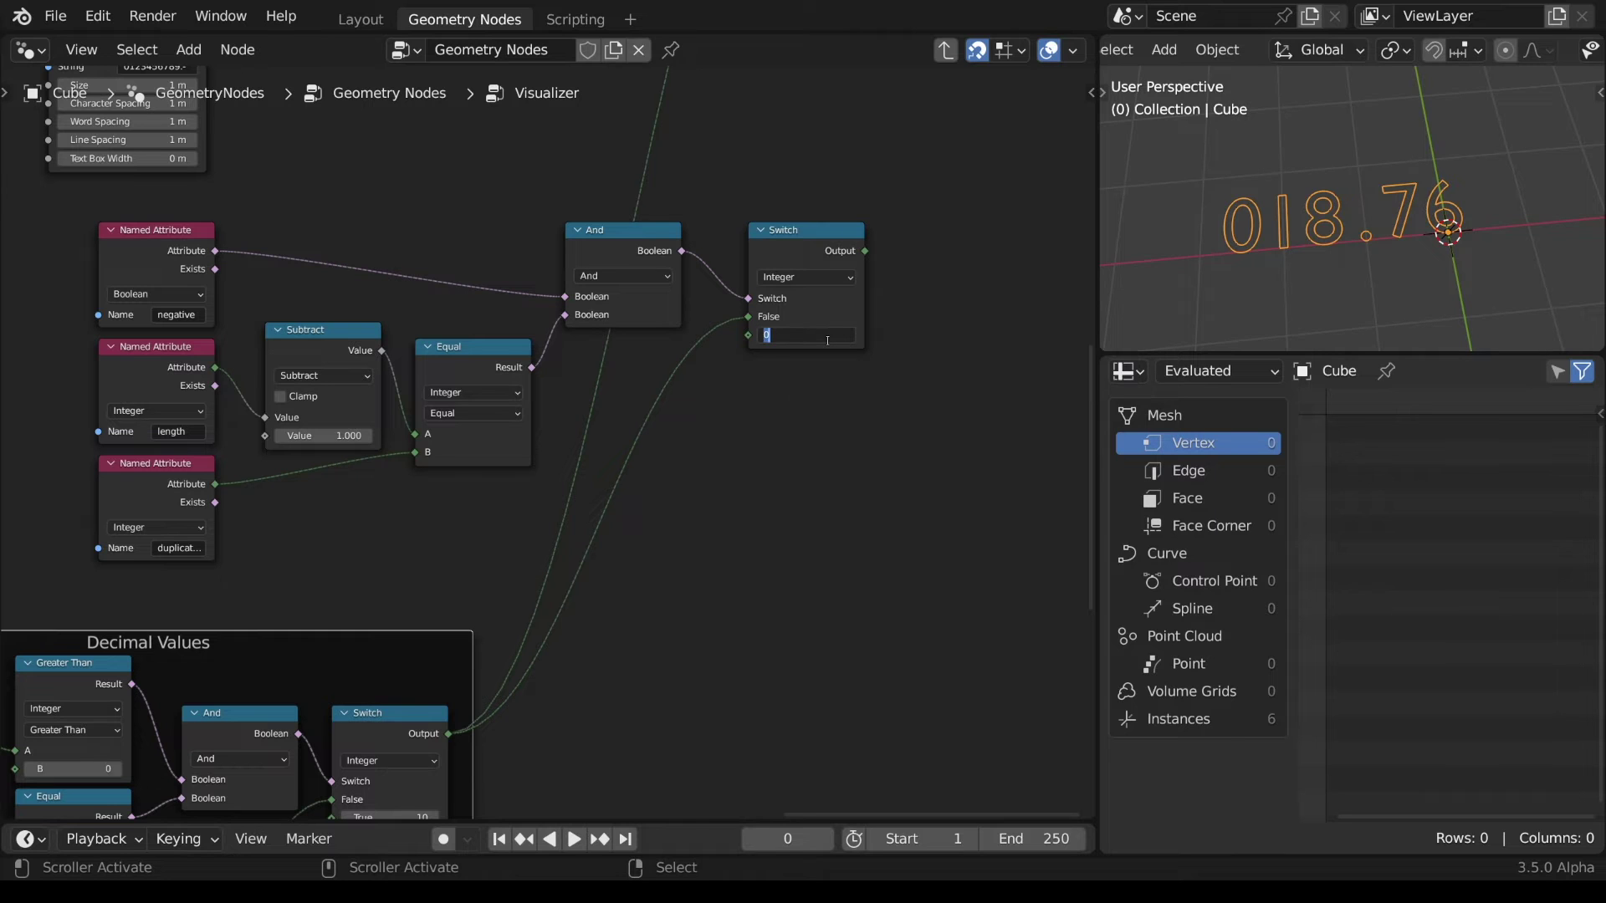
text(11)
key(Return)
scroll(787, 475, down, 3)
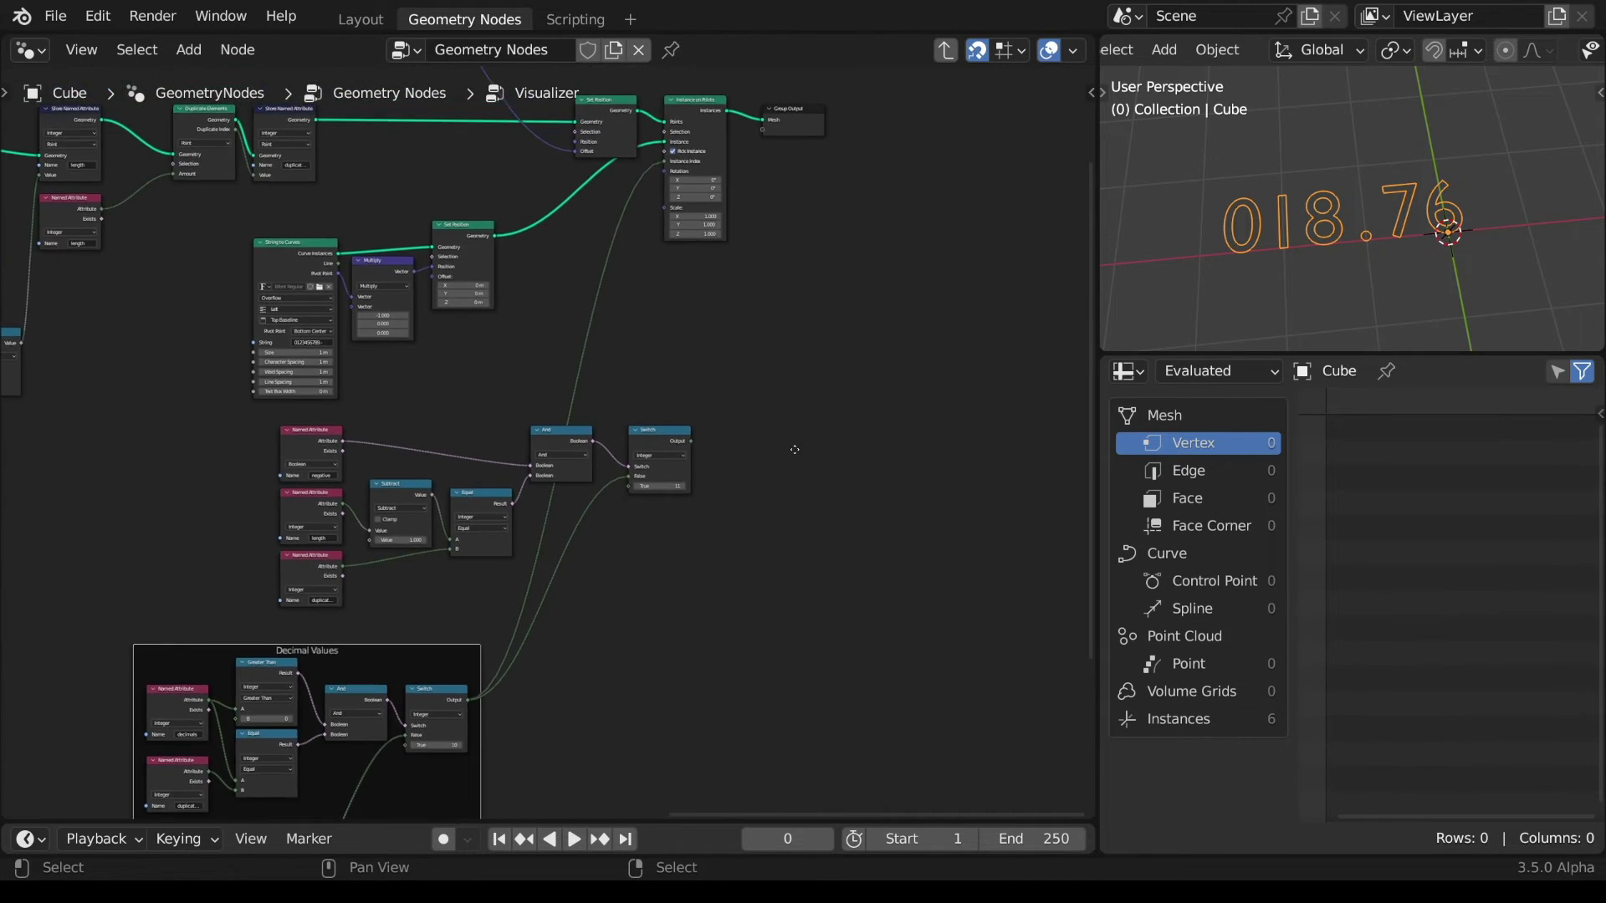
drag(691, 441, 665, 162)
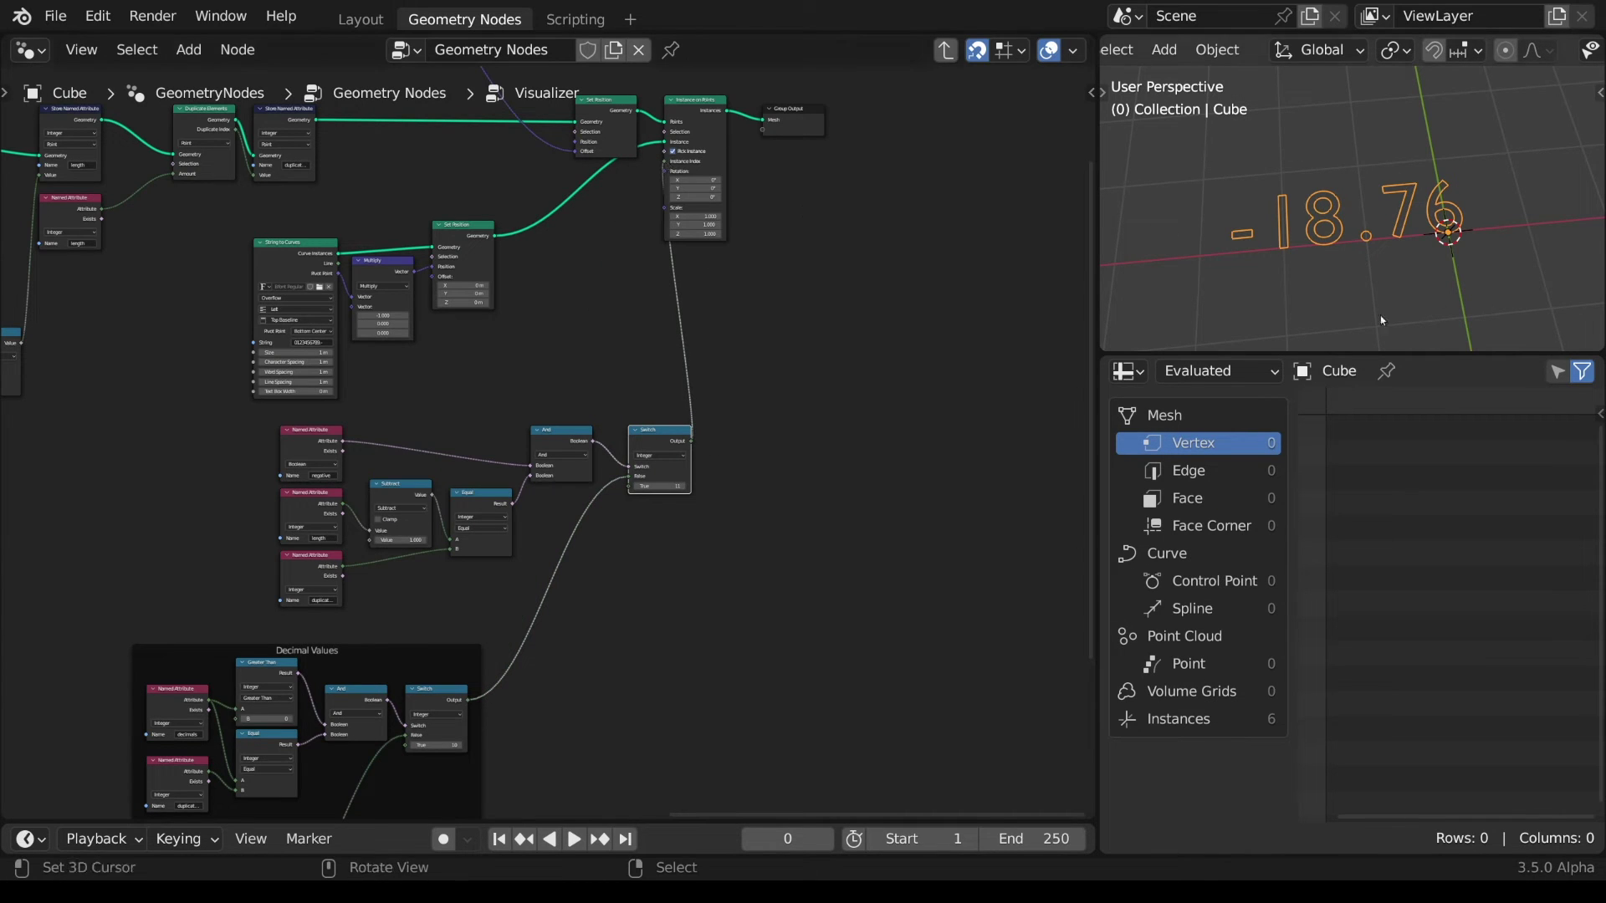
- Set the Value node at the start of the node tree to 178.28
drag(874, 270, 814, 94)
middle_drag(814, 95, 502, 435)
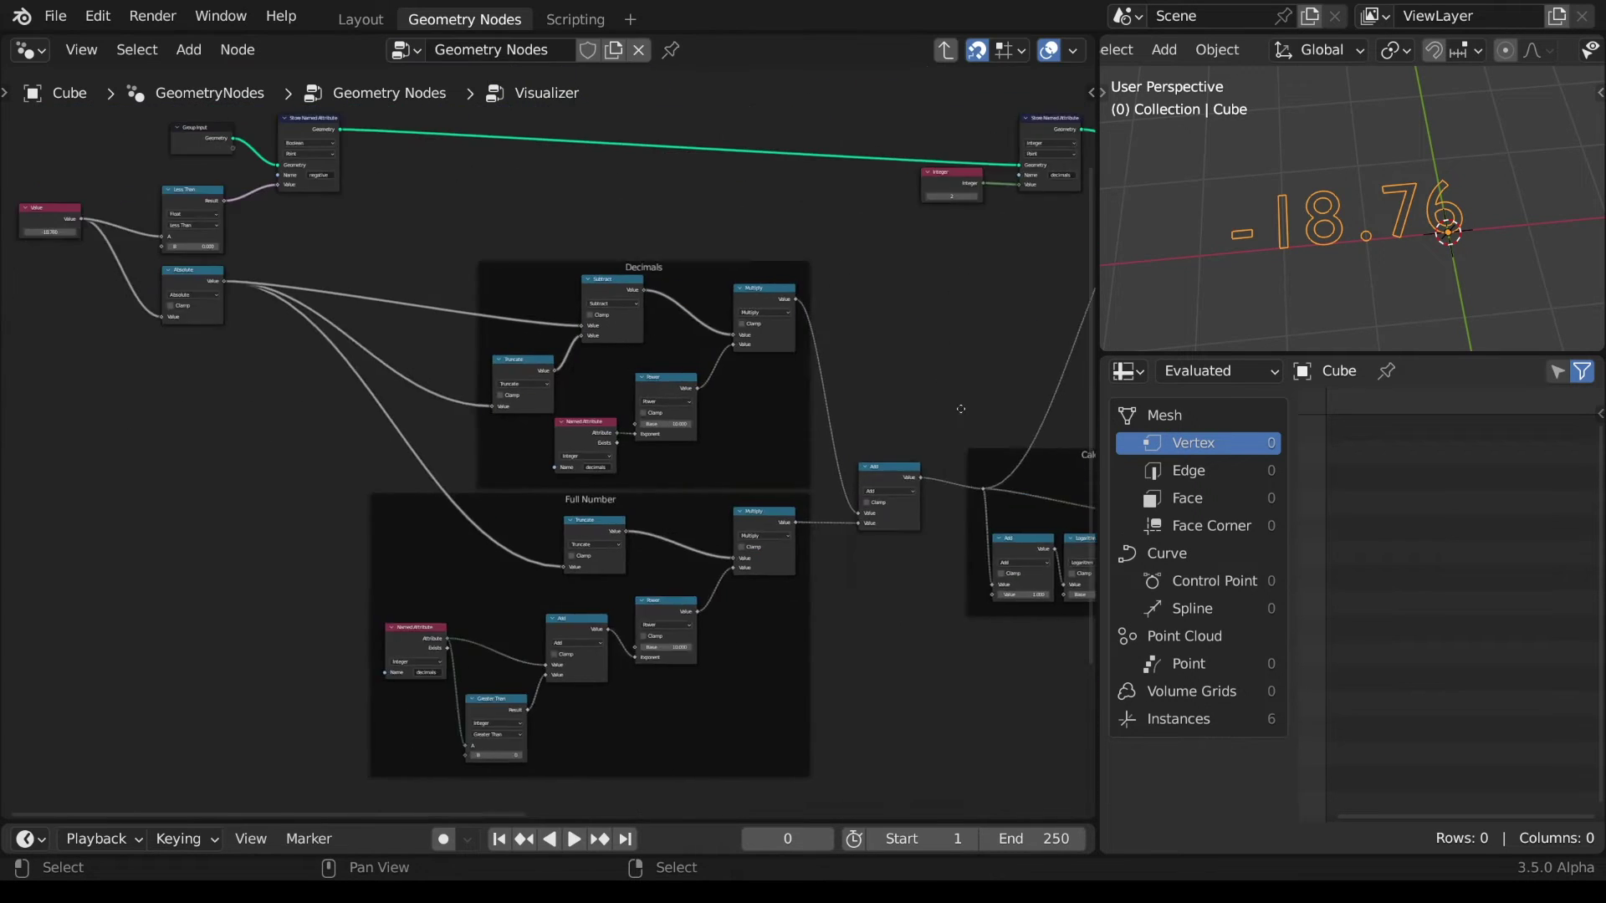
scroll(468, 251, up, 5)
click(436, 220)
text(178)
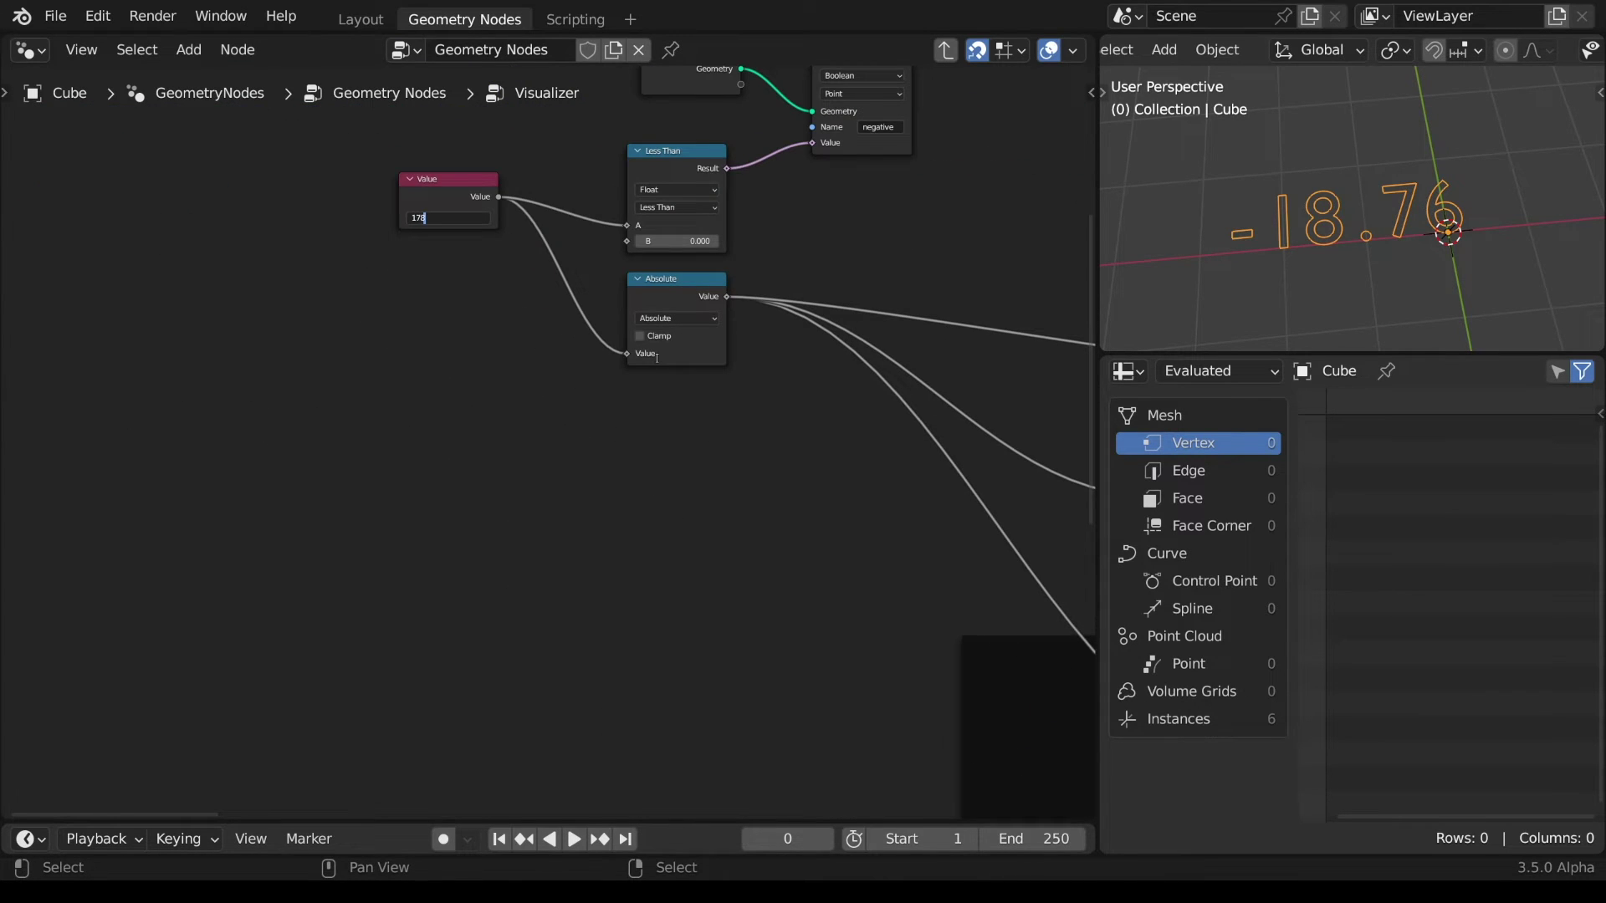
text(.28)
key(Return)
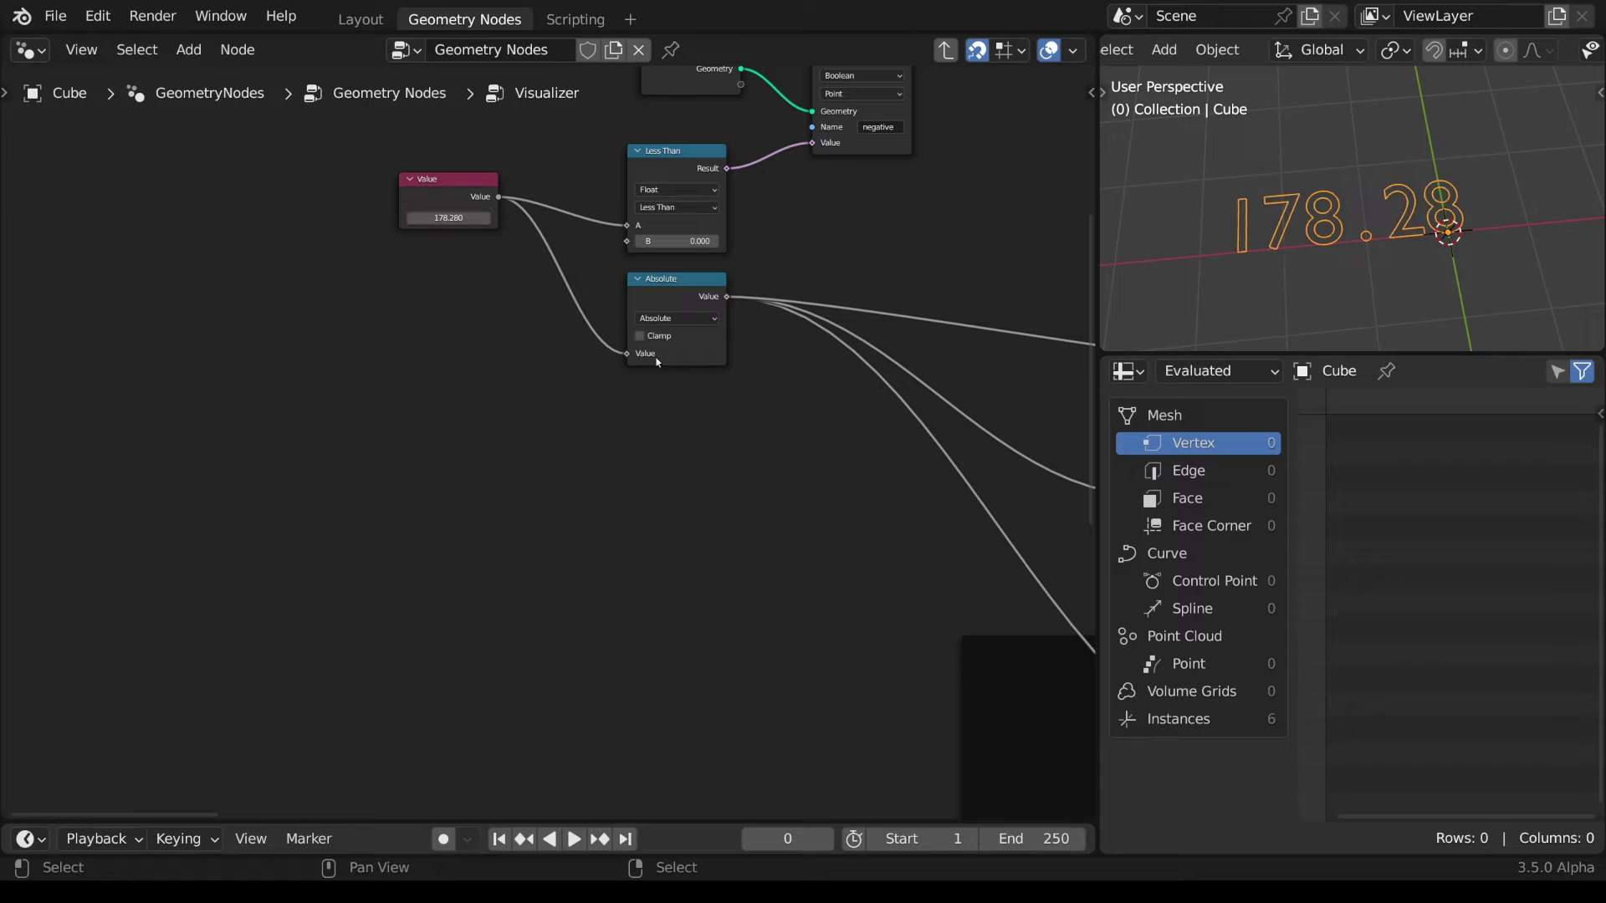
- Make the test number negative by setting the Value node to -178.28
click(449, 219)
key(Home)
text(-)
key(Return)
- Set the Value node to 1 and scrub it gradually up to 1.61
scroll(485, 438, up, 3)
click(433, 366)
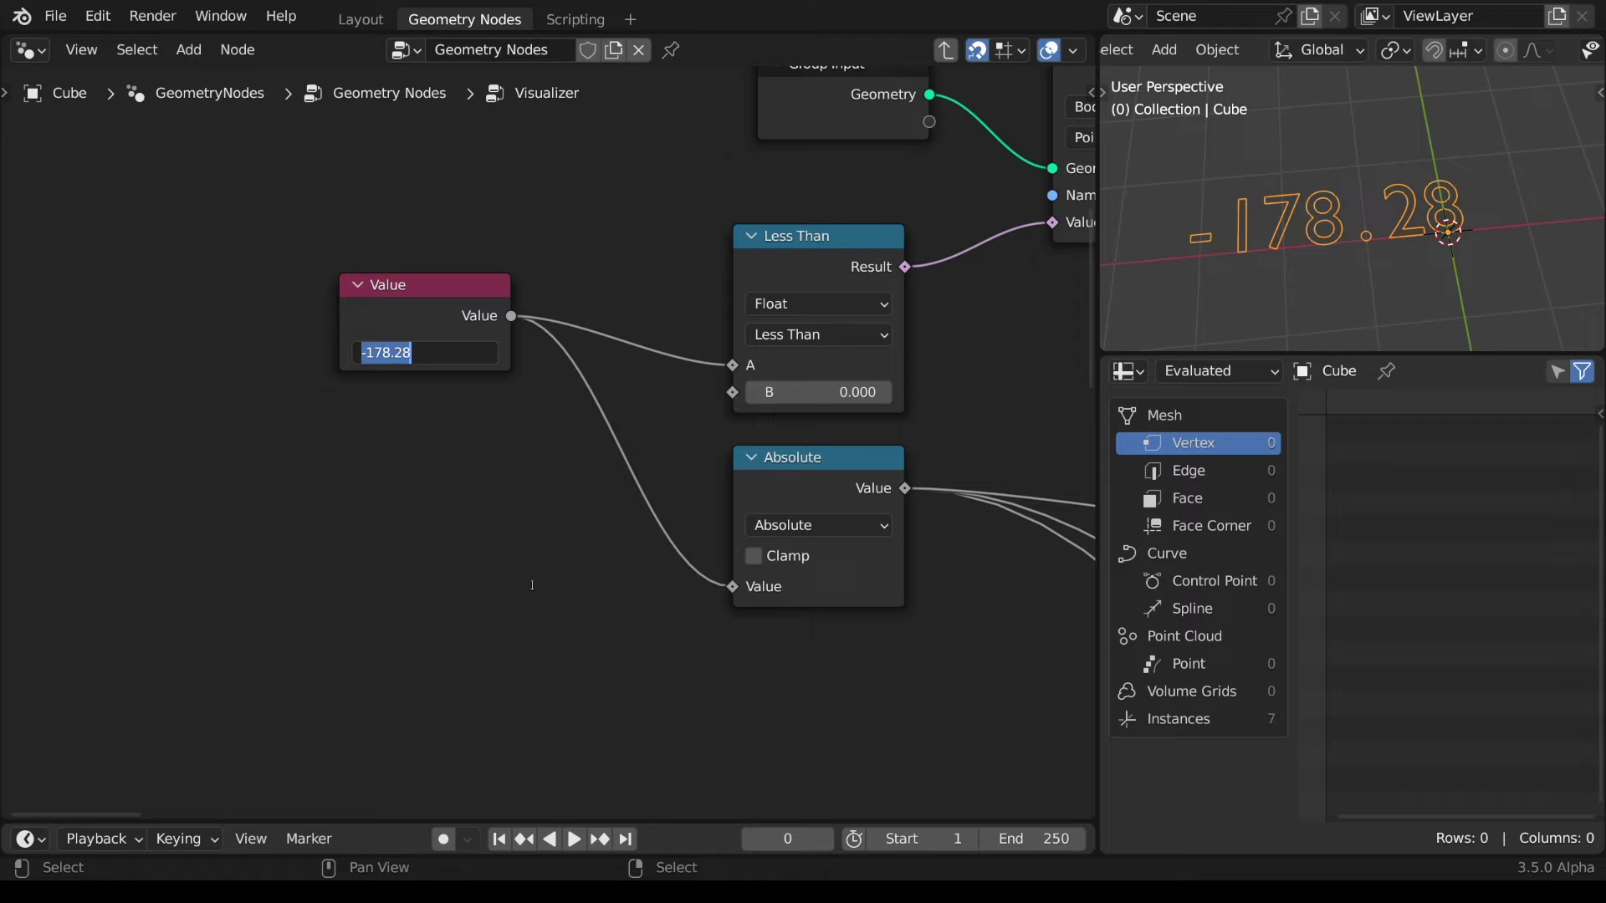
text(1)
key(Return)
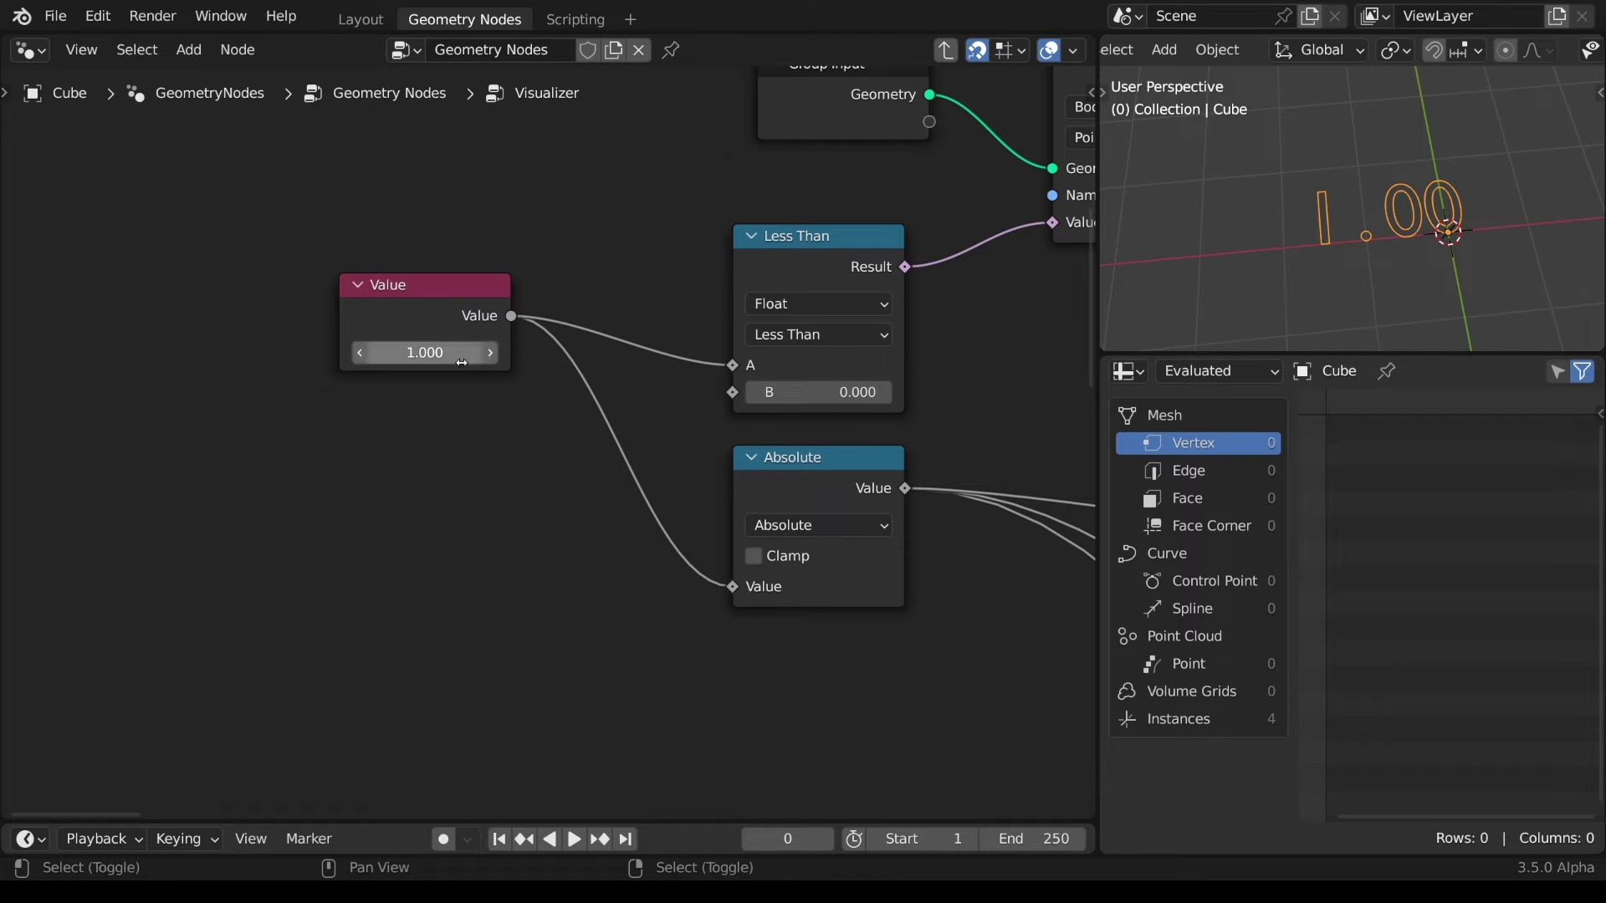
shift+drag(424, 353, 527, 352)
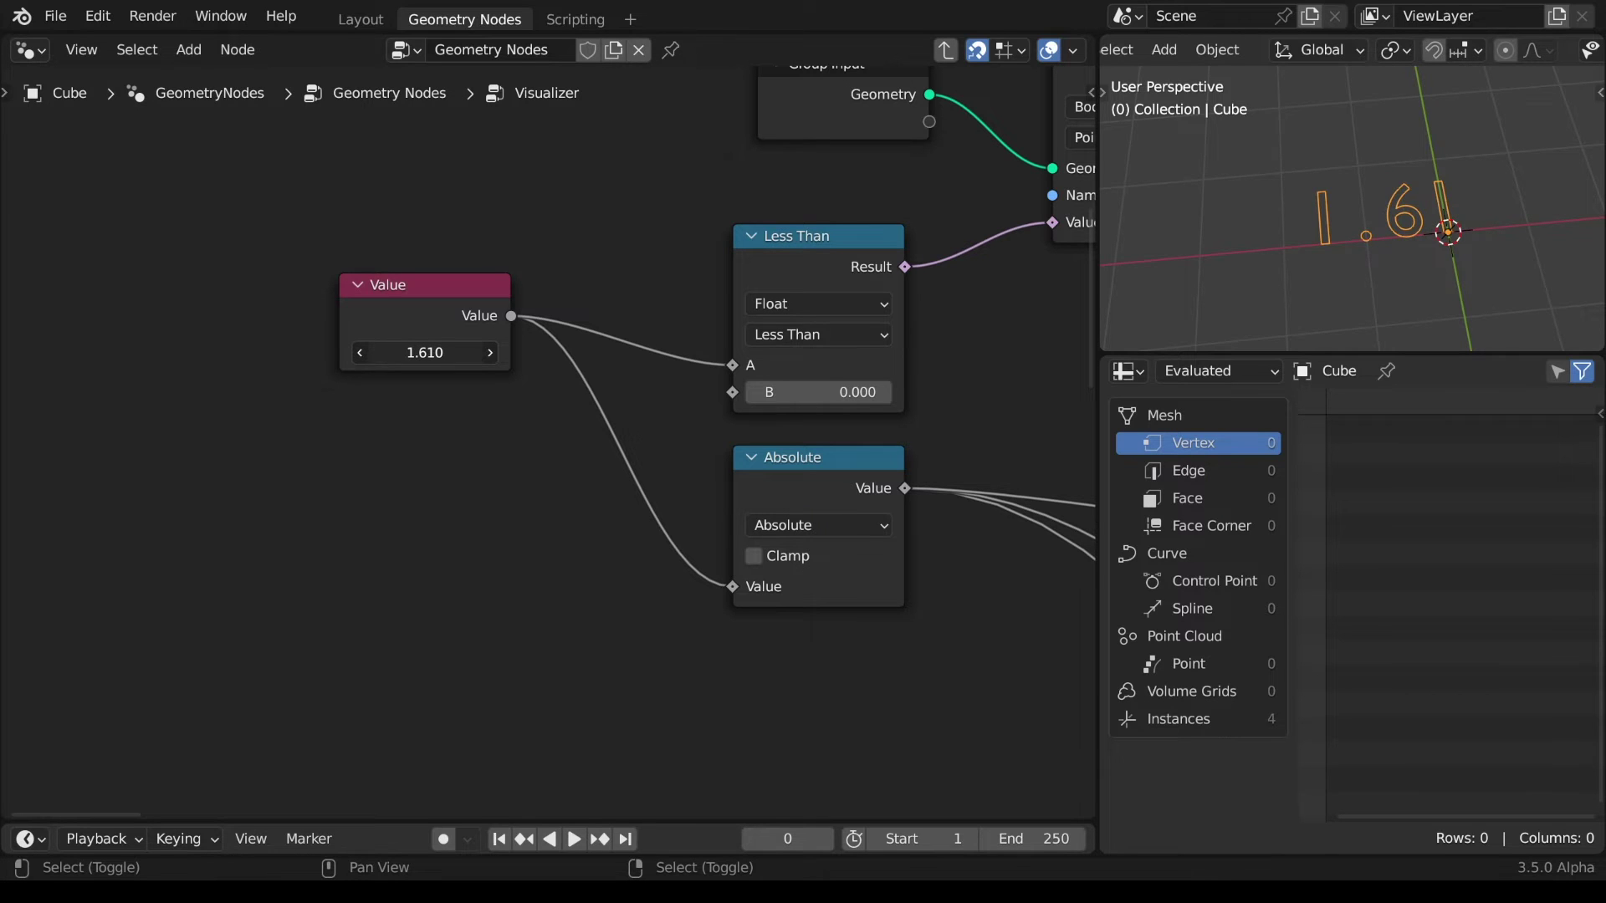
- Handwrite the numbers 2.5 and 0.5 one below the other as annotations in an empty area of the node editor
scroll(269, 322, down, 5)
mouse_move(269, 323)
middle_down()
mouse_move(294, 379)
mouse_move(8, 277)
mouse_move(4, 343)
middle_up()
key(d)
drag(408, 327, 435, 362)
click(453, 360)
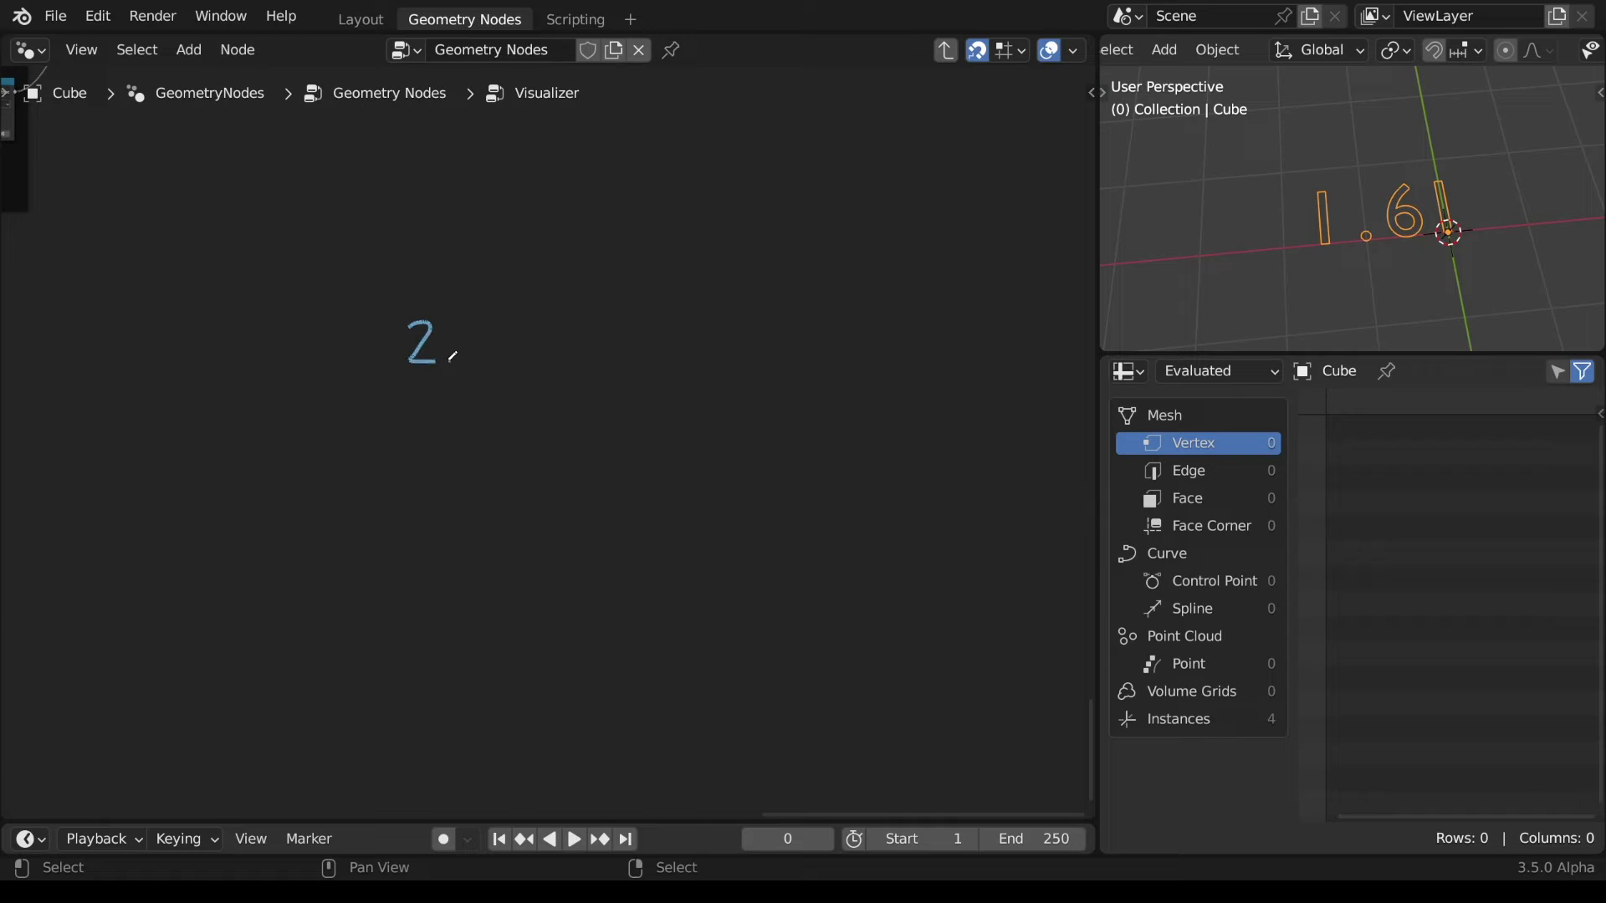
mouse_move(484, 314)
mouse_down()
mouse_move(471, 321)
mouse_move(494, 352)
mouse_move(471, 358)
mouse_move(505, 314)
mouse_up()
mouse_move(429, 408)
mouse_down()
mouse_move(480, 418)
mouse_move(470, 448)
mouse_up()
click(451, 450)
drag(474, 412, 493, 411)
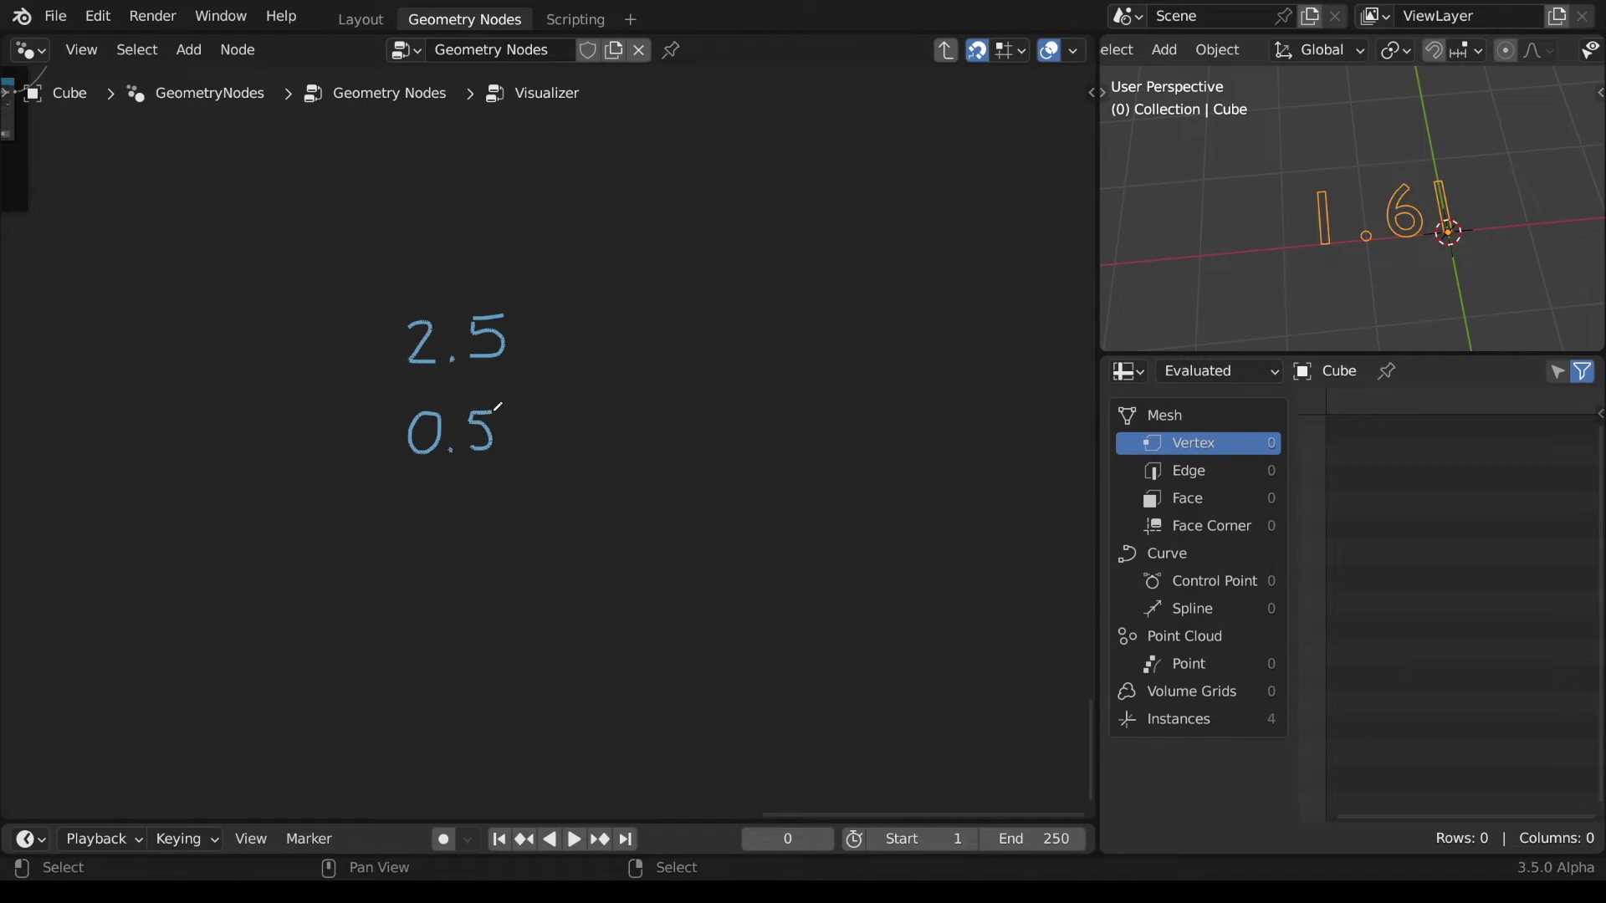
- Annotate a multiplication by 10 after both handwritten numbers
drag(558, 329, 539, 344)
mouse_move(602, 314)
mouse_down()
mouse_move(601, 356)
mouse_move(646, 354)
mouse_up()
drag(558, 416, 533, 442)
drag(604, 401, 605, 440)
mouse_move(627, 400)
mouse_down()
mouse_move(617, 428)
mouse_move(631, 398)
mouse_up()
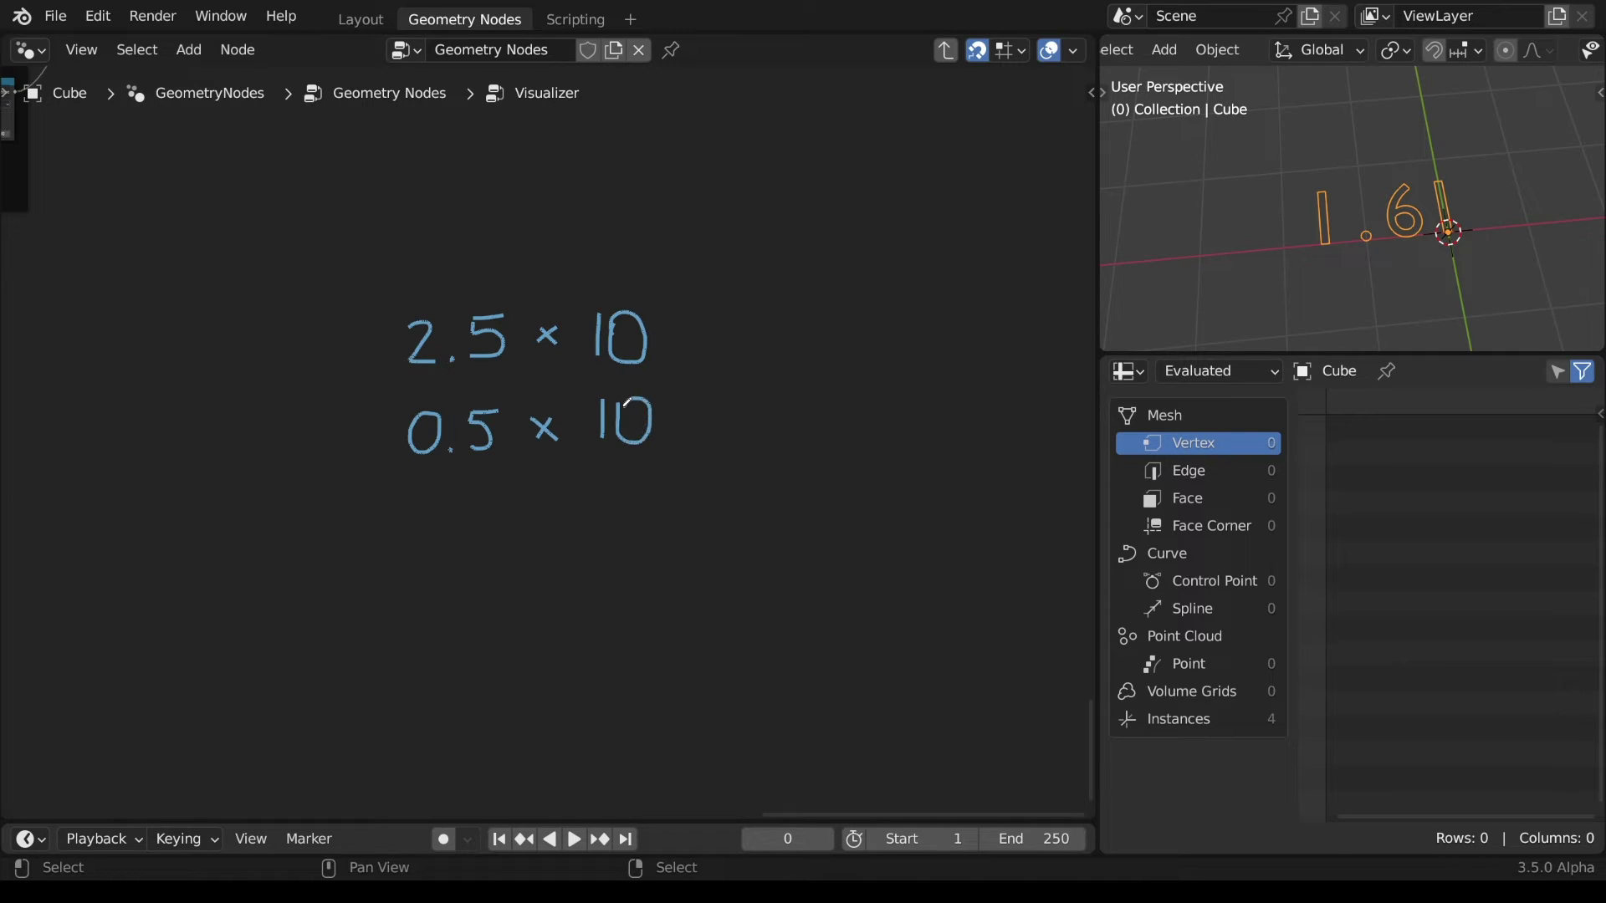
- Write the results = 25 and = 05 beside the annotated multiplications and cross out the leading 0
drag(695, 338, 721, 337)
mouse_move(755, 319)
mouse_down()
mouse_move(813, 363)
mouse_move(840, 307)
mouse_up()
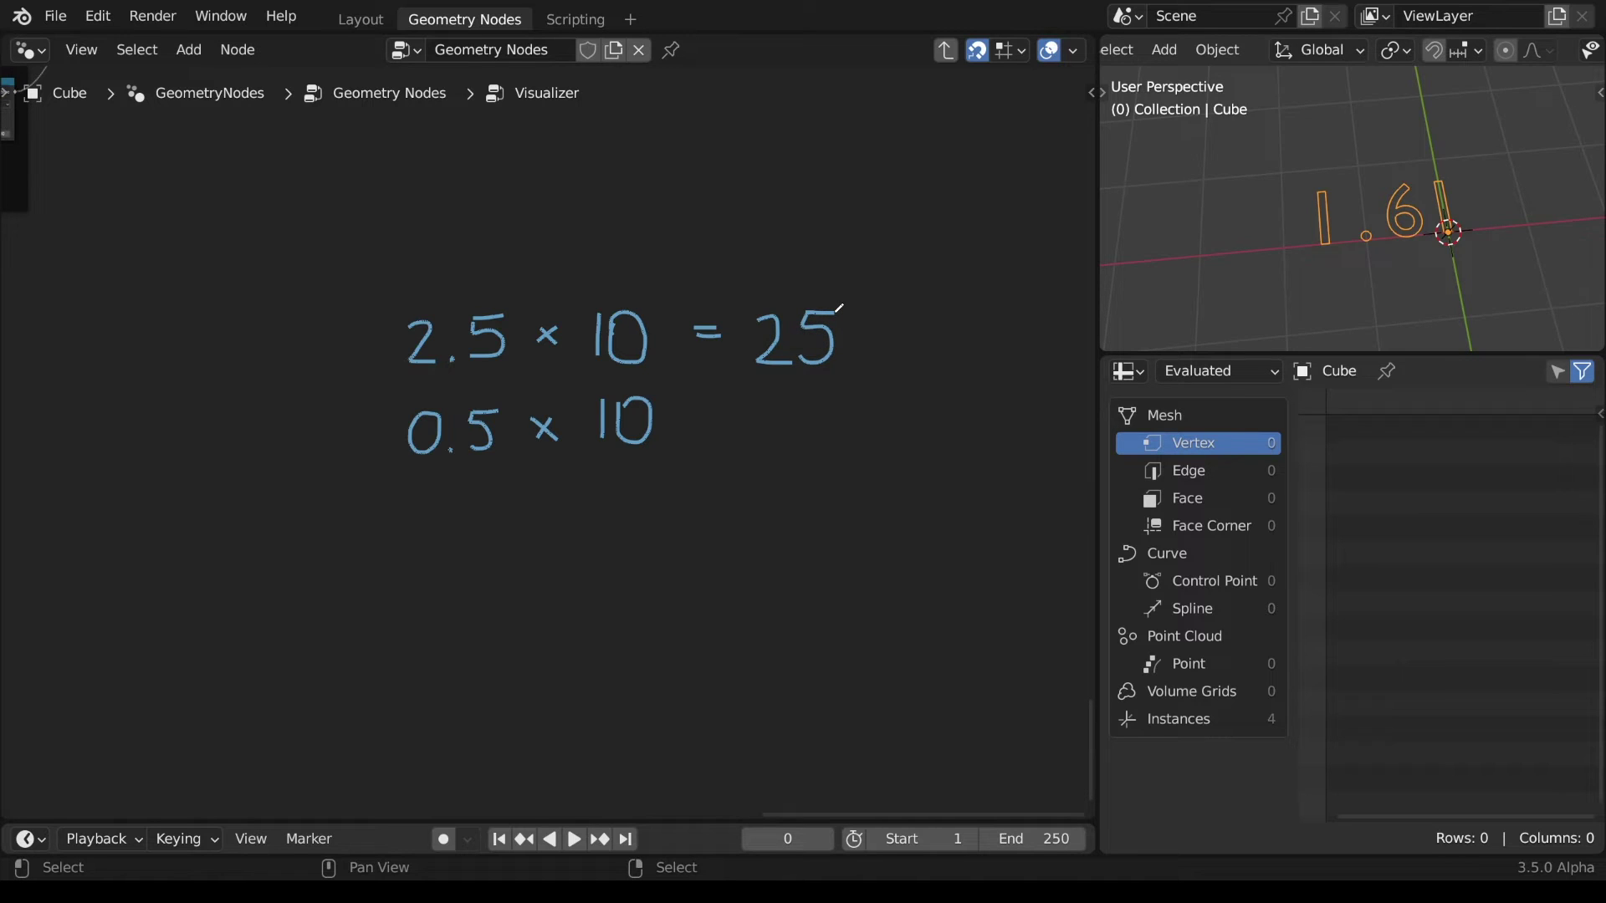
drag(699, 410, 713, 410)
mouse_move(807, 395)
mouse_down()
mouse_move(799, 436)
mouse_move(840, 384)
mouse_up()
mouse_move(776, 387)
mouse_down()
mouse_move(766, 435)
mouse_move(778, 384)
mouse_move(799, 434)
mouse_move(739, 448)
mouse_up()
key(alt)
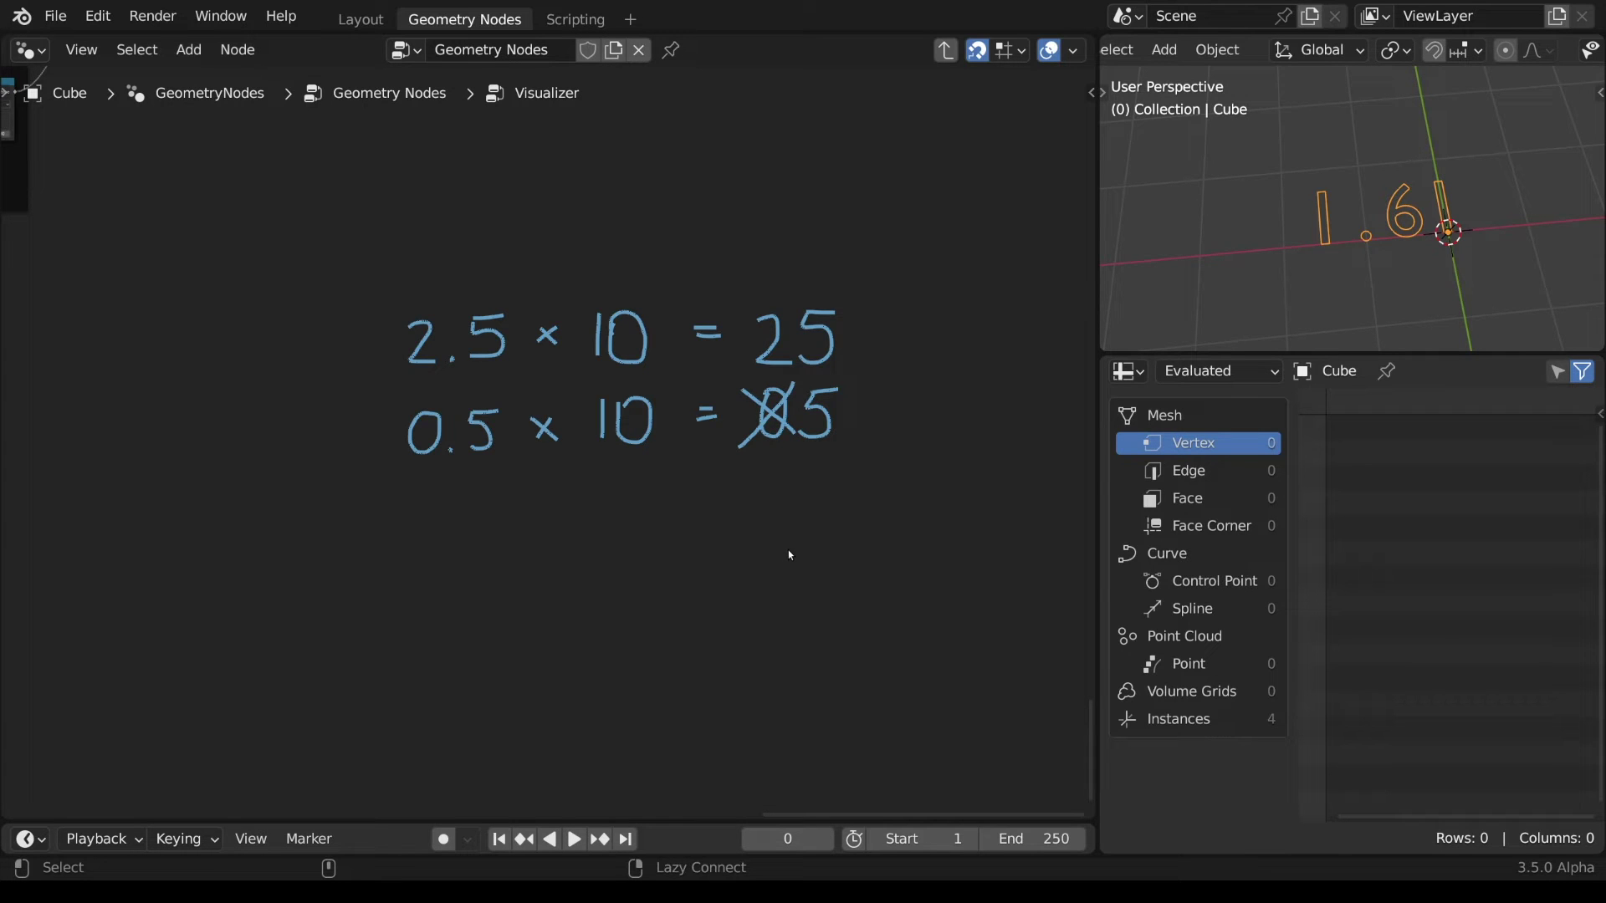
- Set the Value node to 0.5
key(Home)
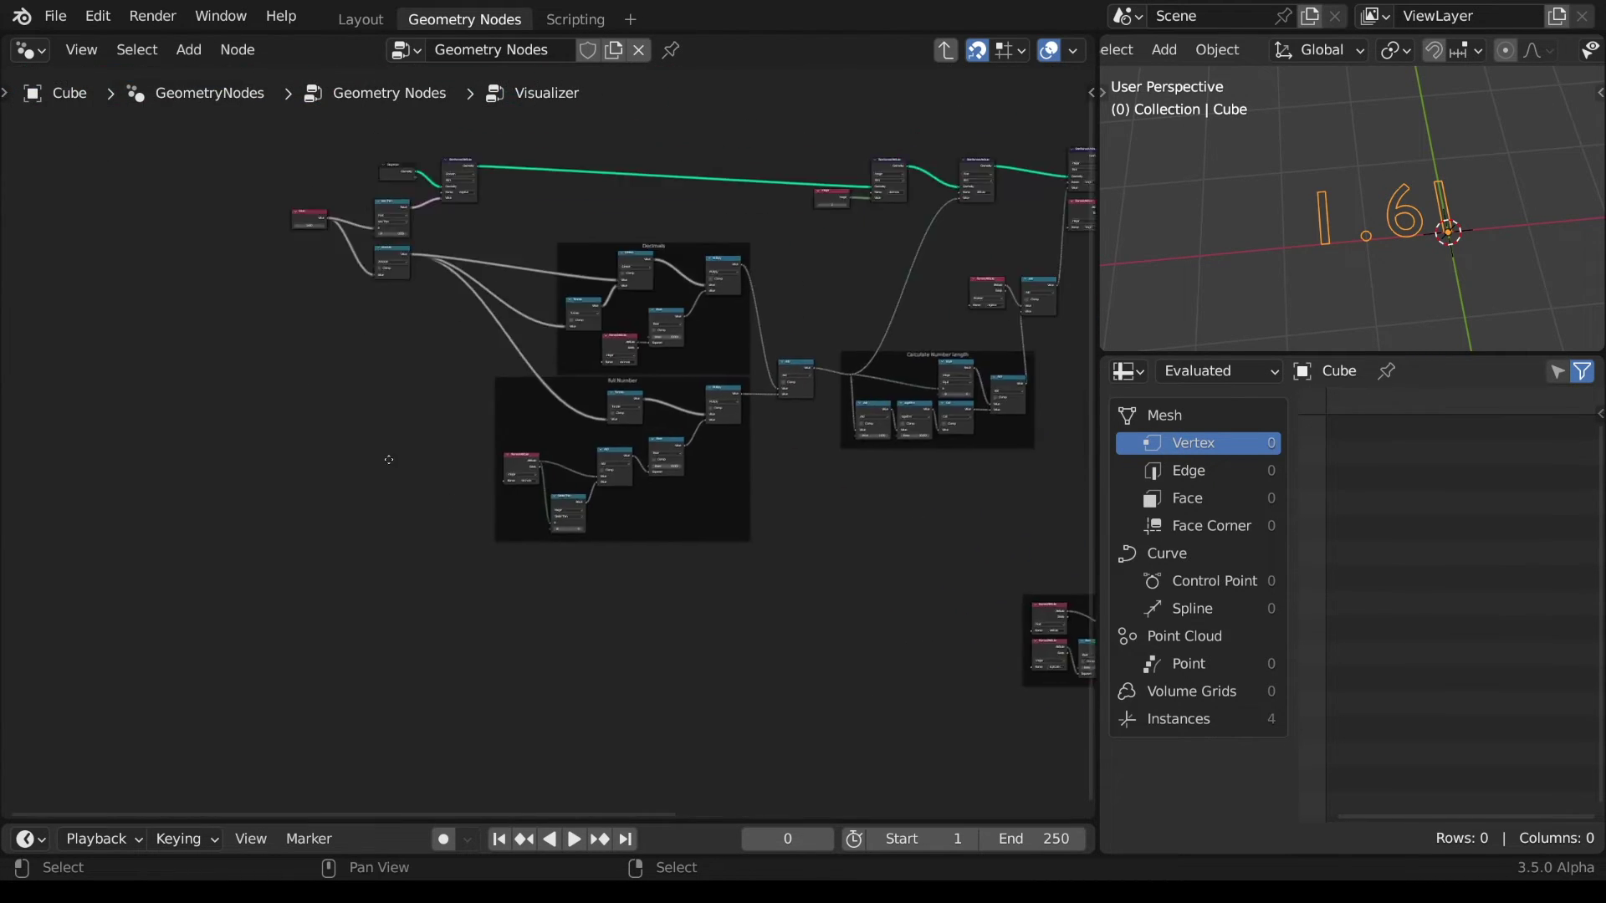
key(KP_Decimal)
click(727, 400)
key(End)
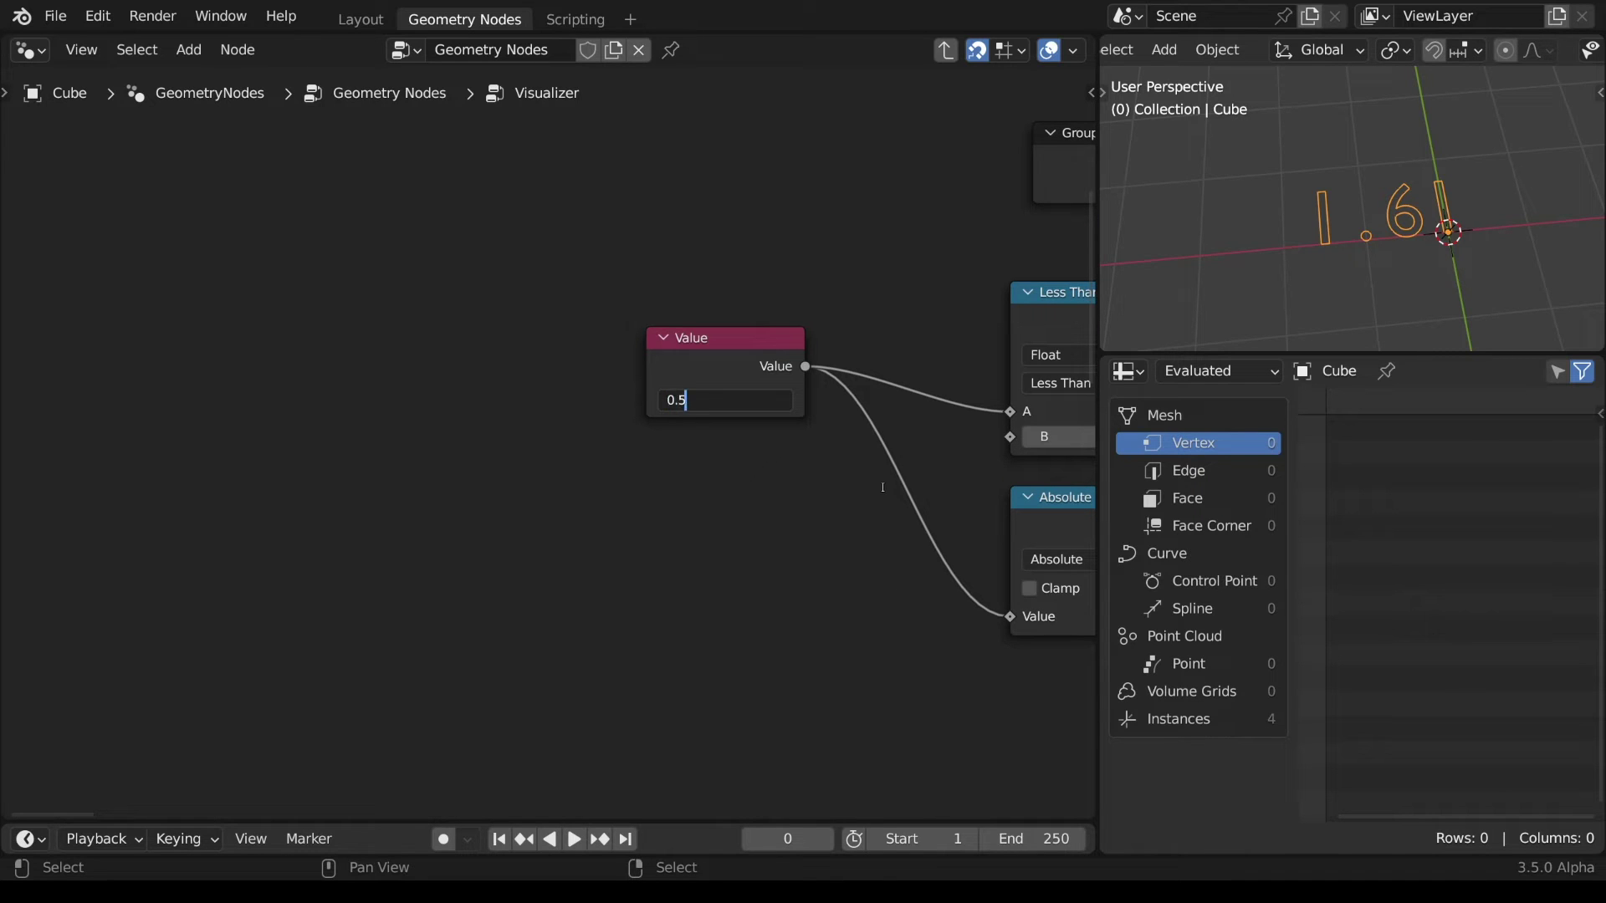
key(Return)
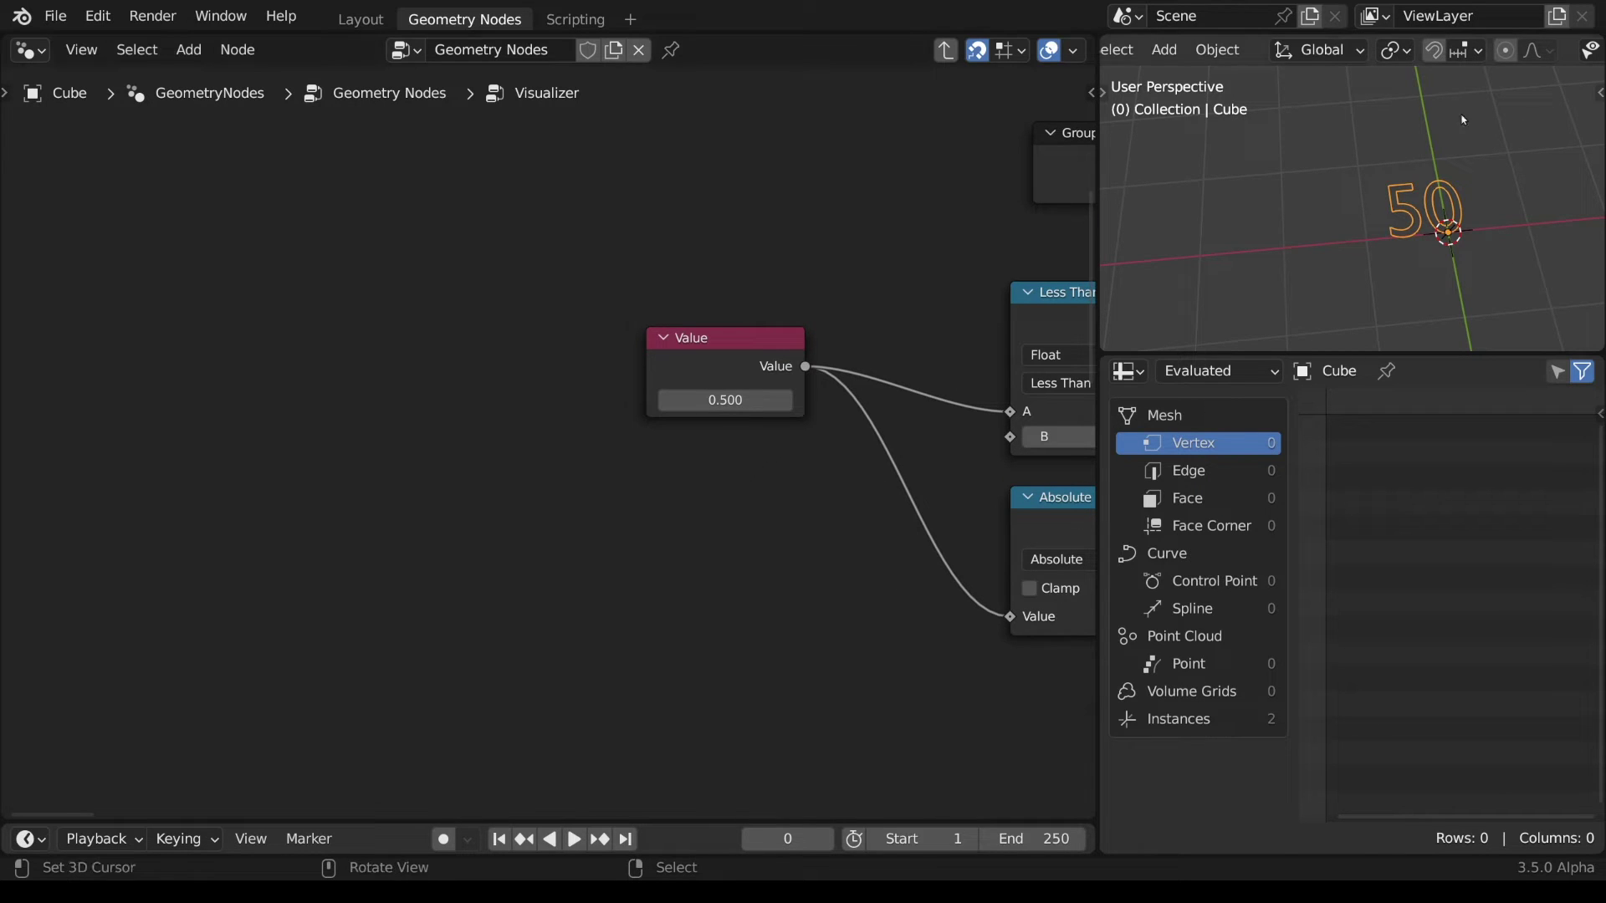
- Test the Value node with -0.5 and return it to 0.5
text(-0.5)
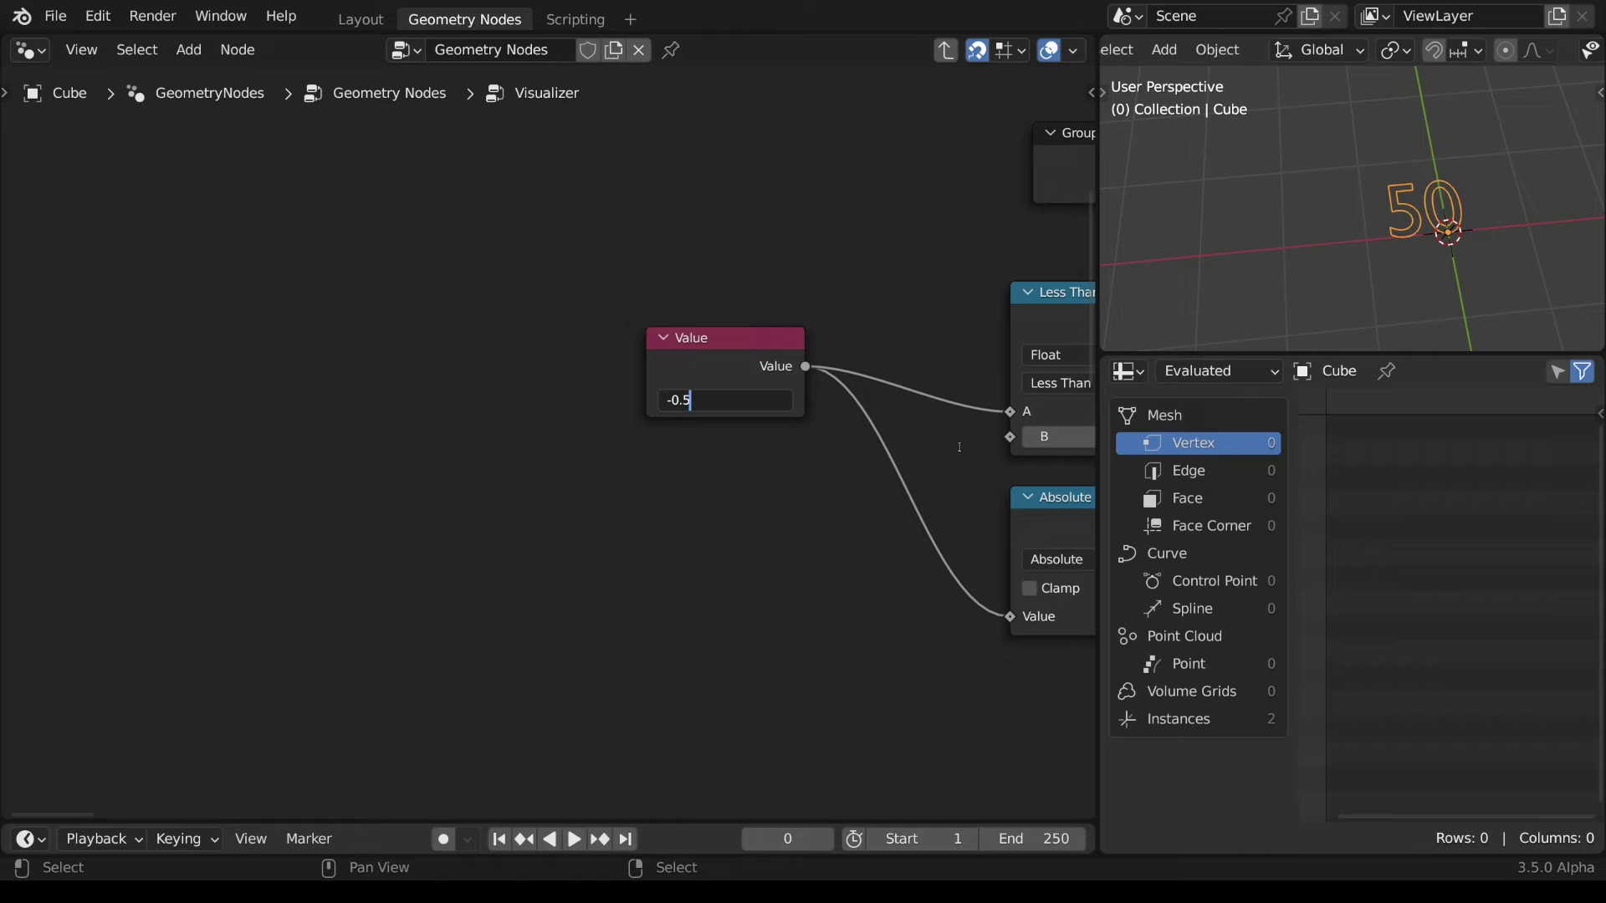
key(Return)
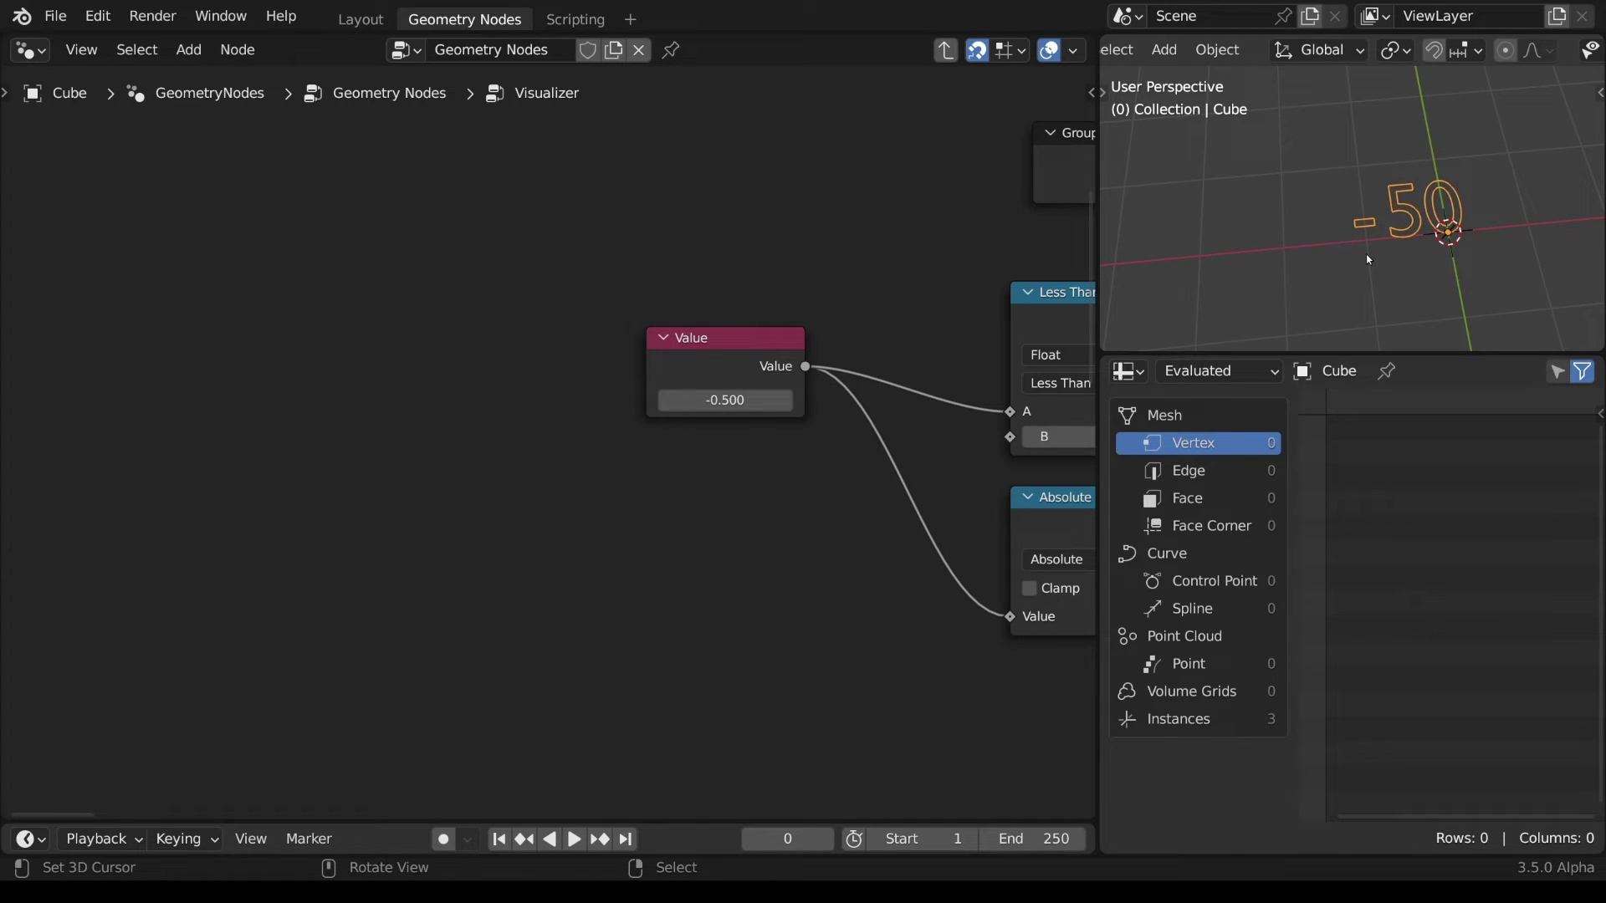
key(alt)
click(708, 400)
text(0.5)
key(Return)
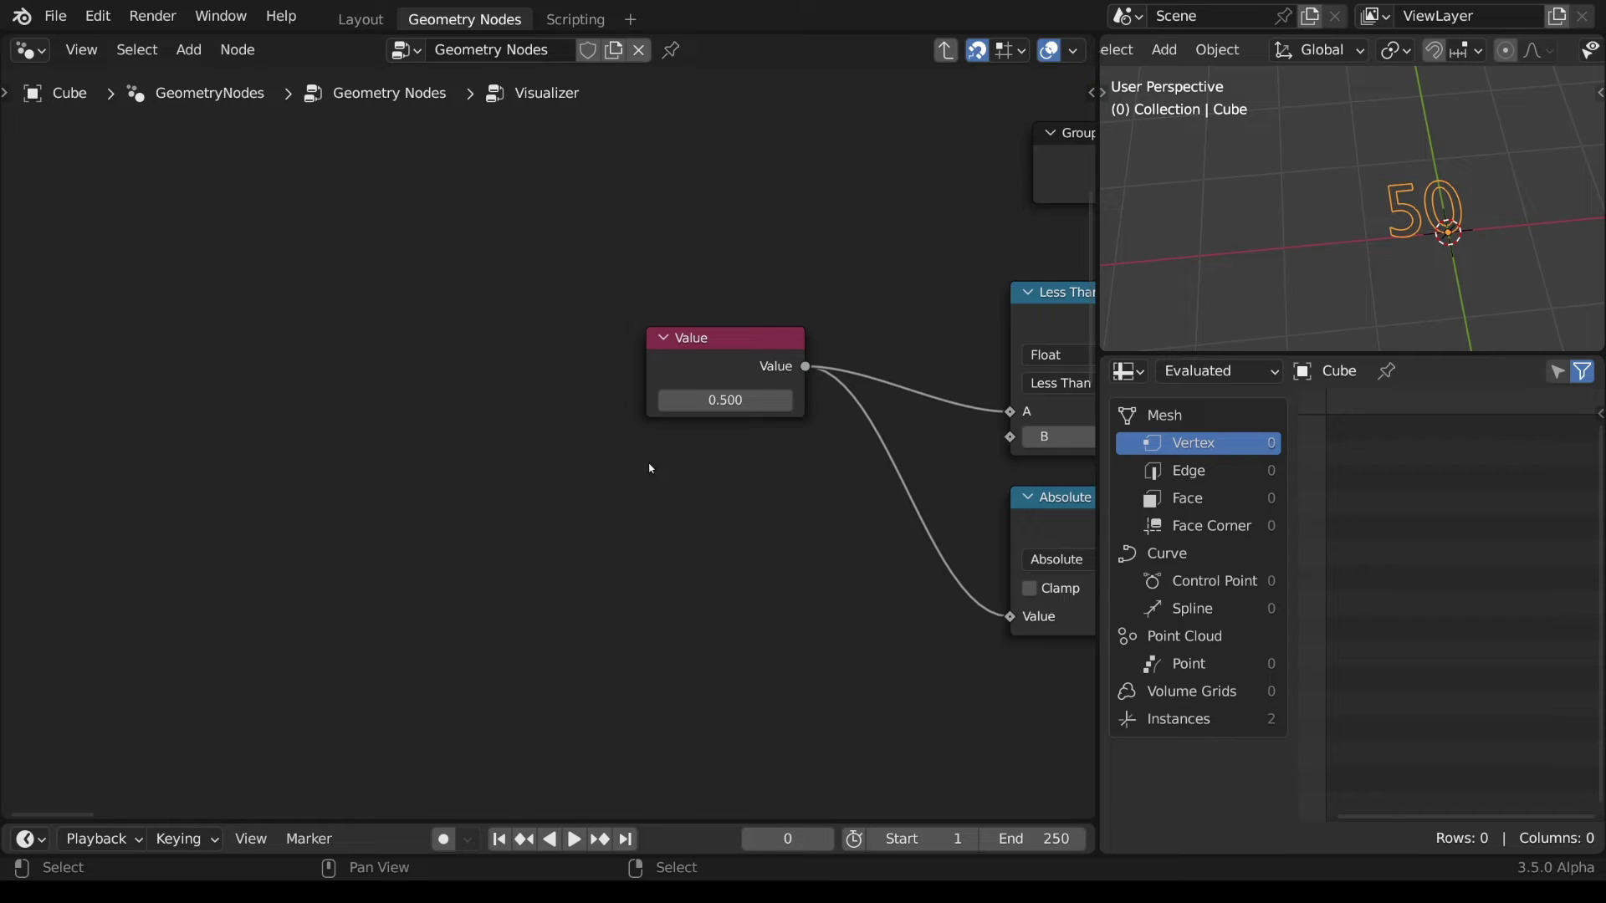
- Add a Float Less Than node fed by the Absolute node's output and set its B value to 1
scroll(651, 469, down, 5)
middle_drag(710, 491, 318, 342)
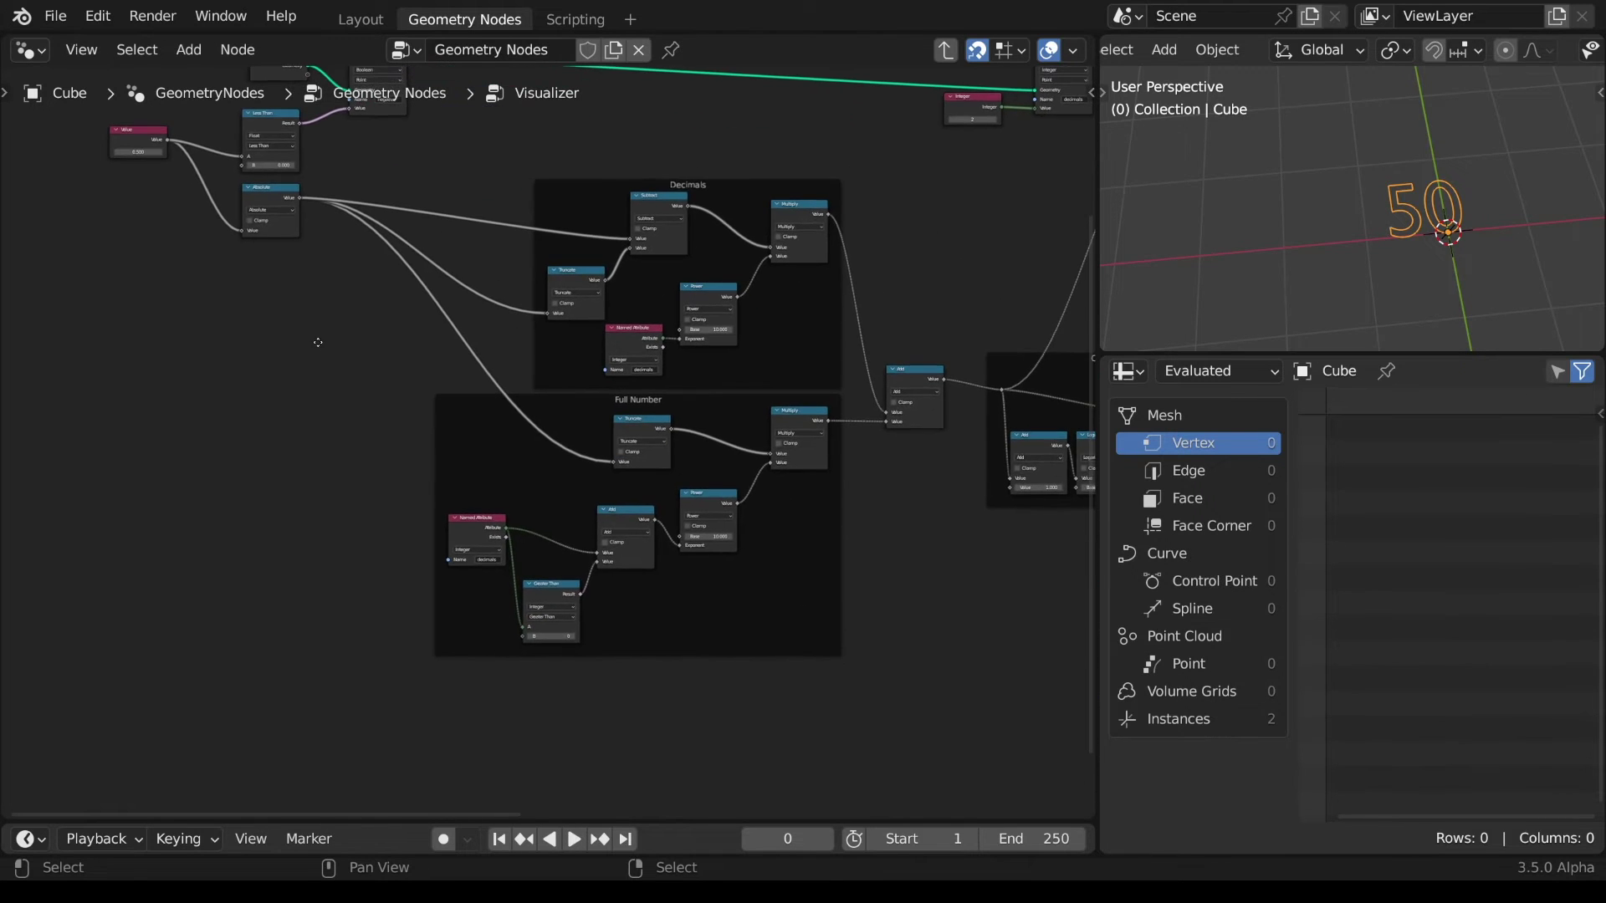
drag(300, 198, 340, 328)
text(les)
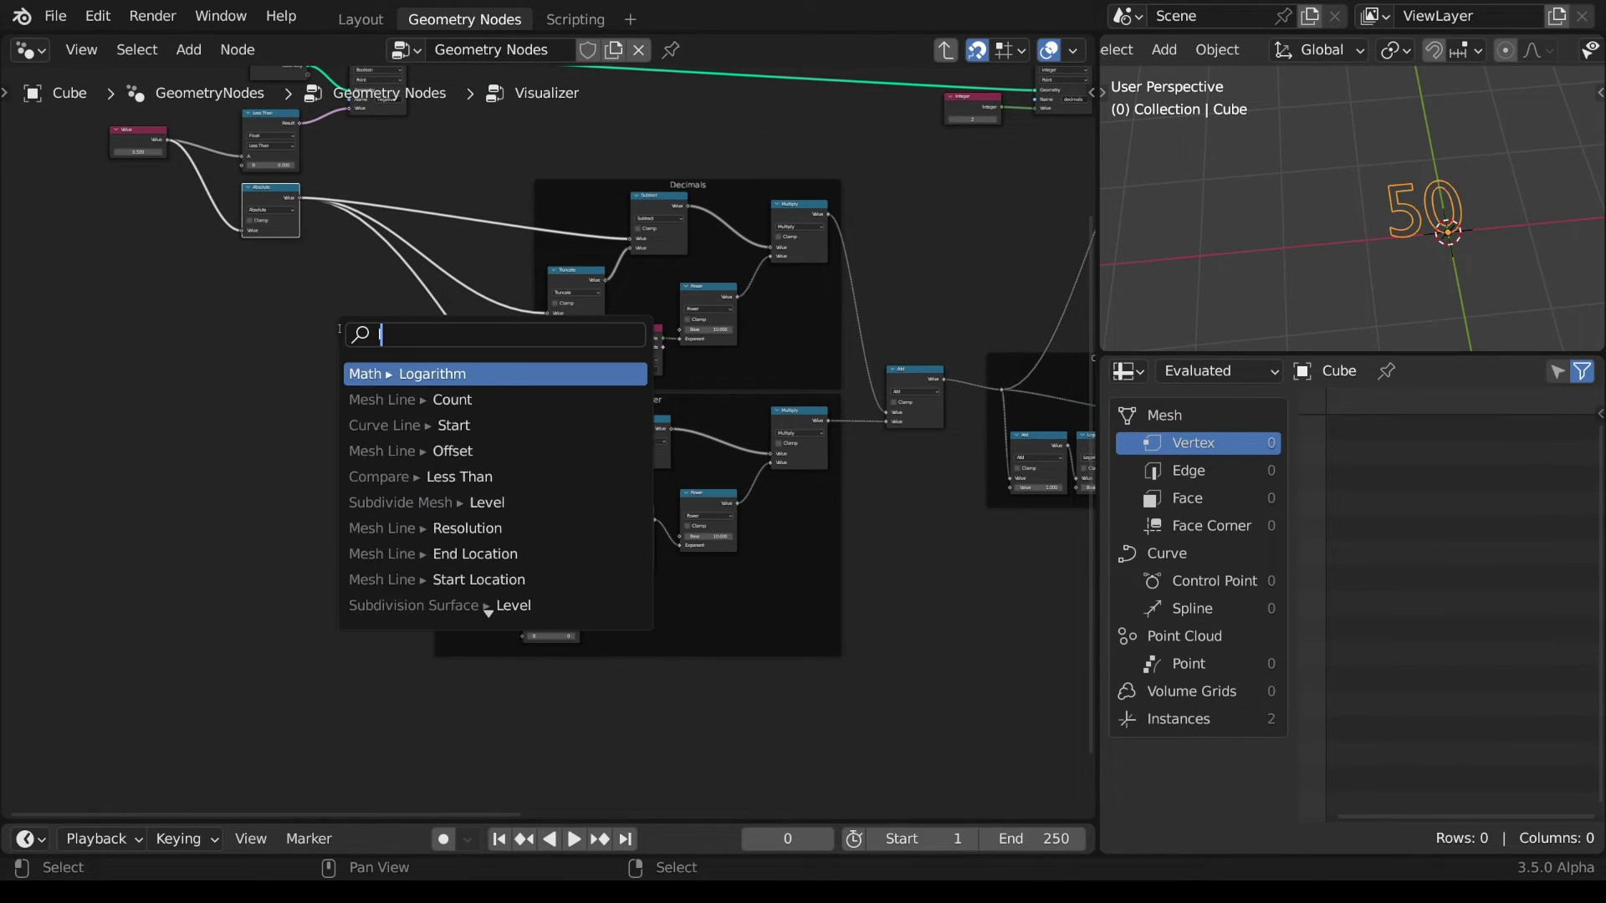
text(s)
key(Return)
scroll(352, 339, up, 3)
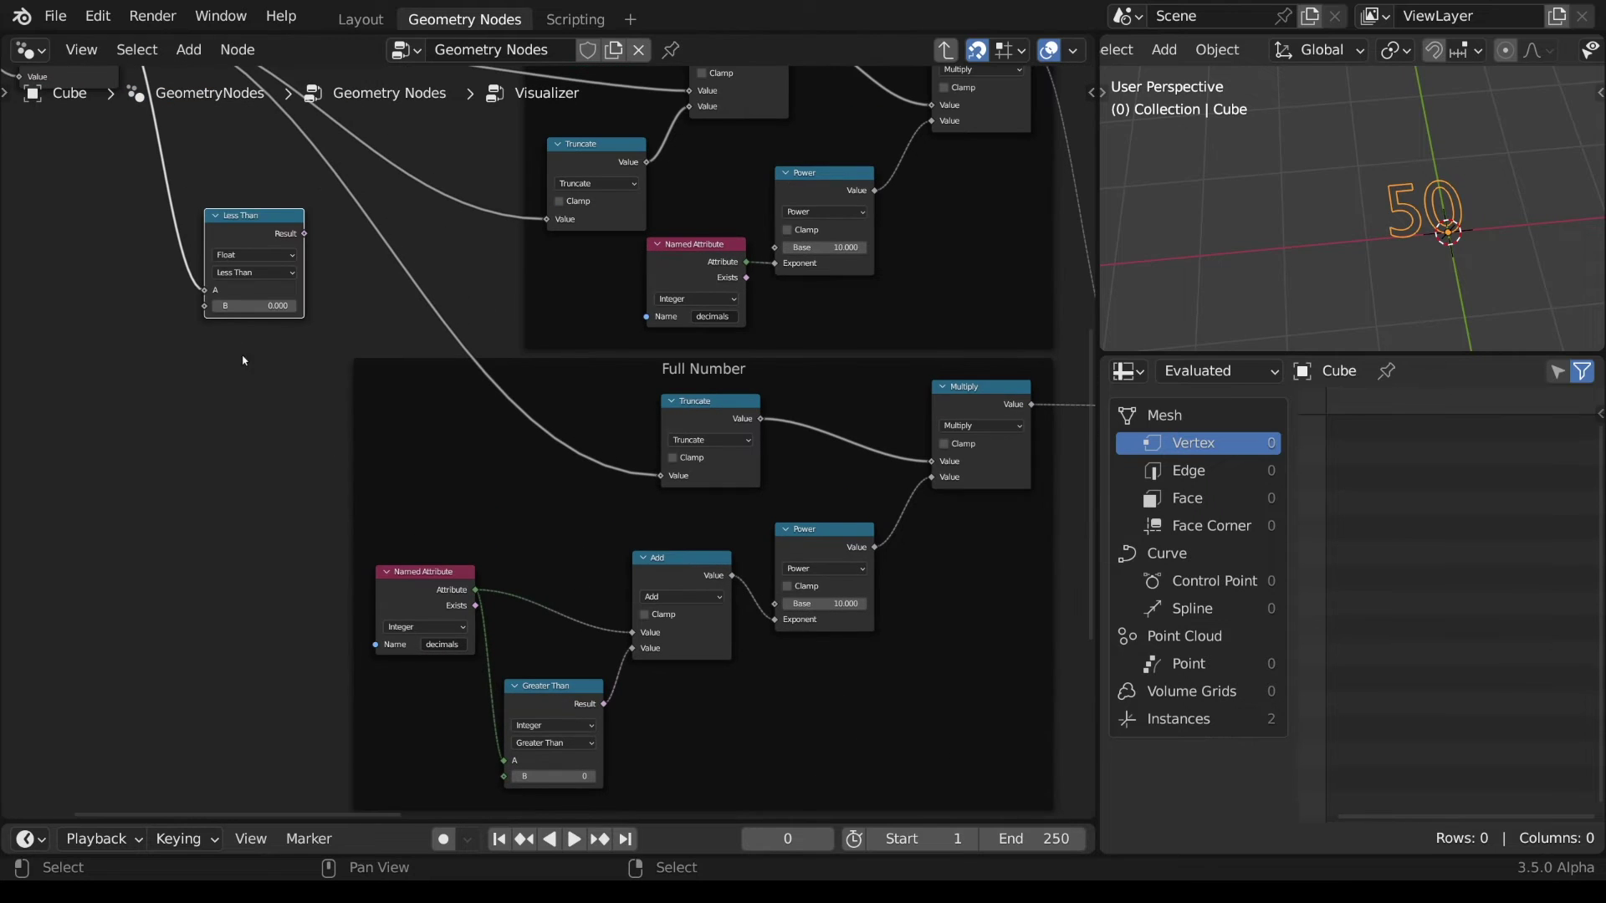
click(251, 306)
text(1)
key(Return)
scroll(355, 348, down, 4)
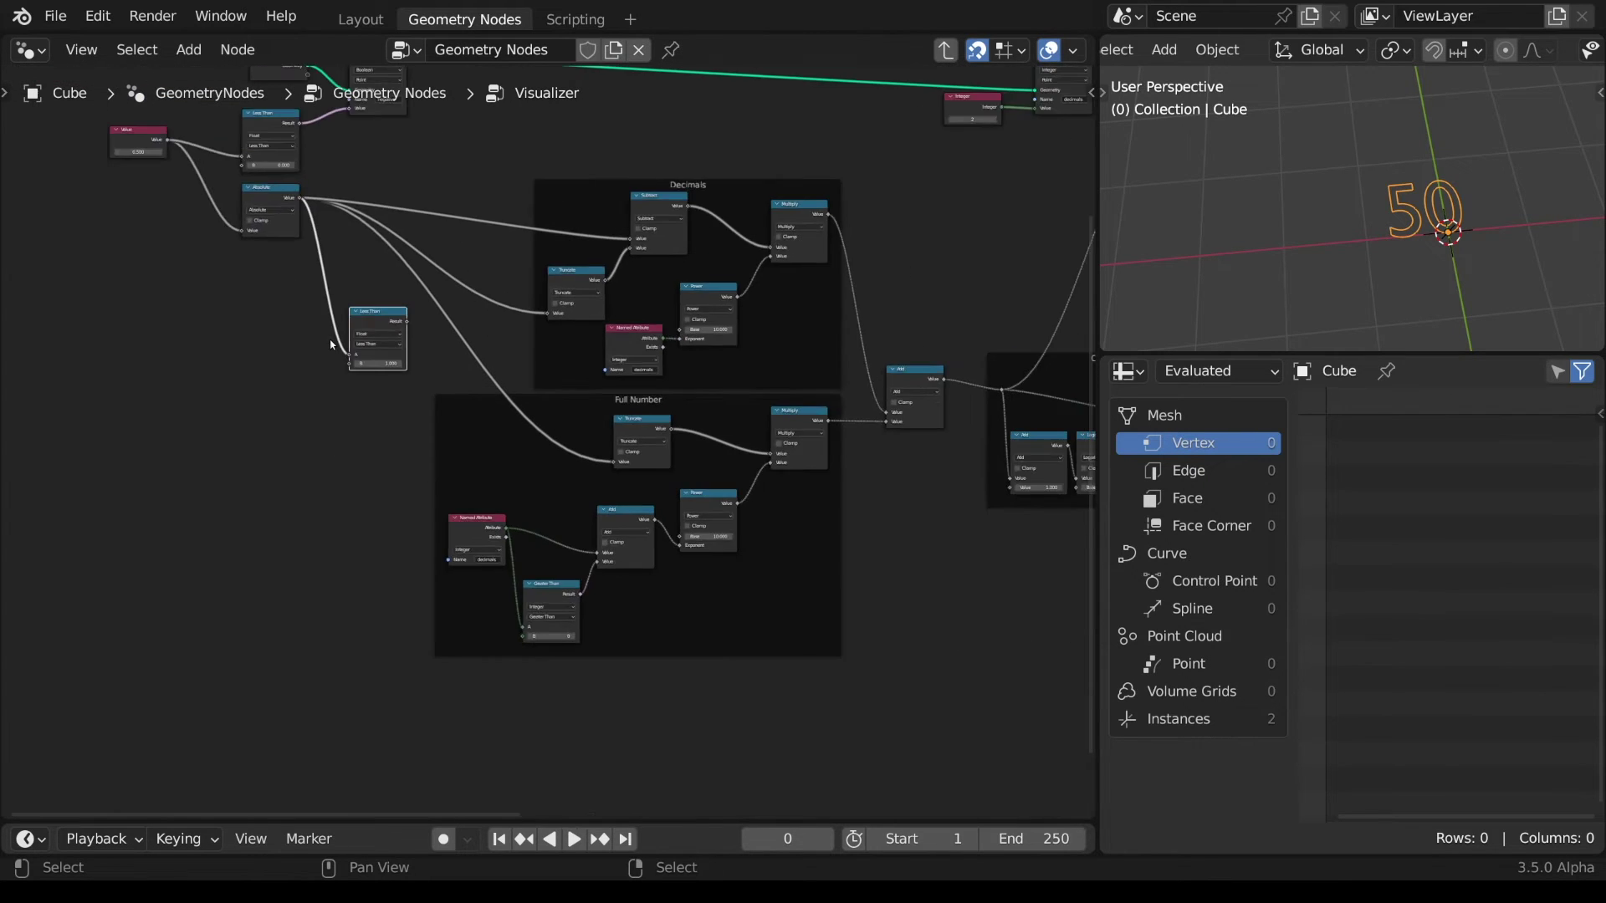
- Move the new Less Than node above the Calculate Number Length frame and shift that frame down to make room
drag(414, 345, 1015, 330)
middle_drag(914, 599, 844, 593)
key(Home)
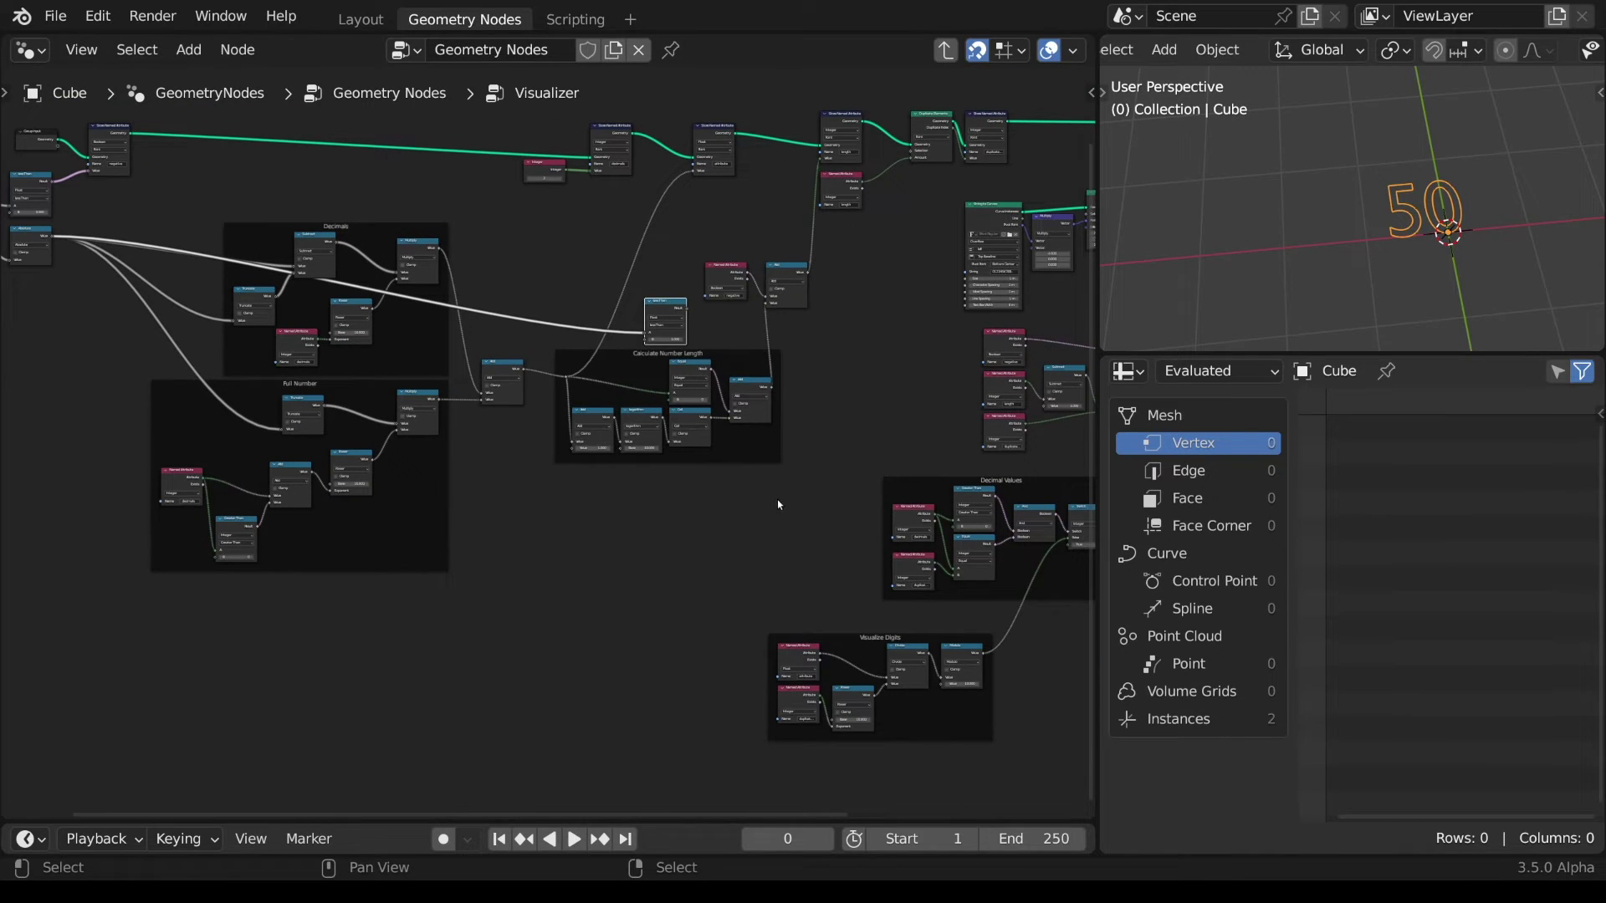
drag(778, 505, 610, 439)
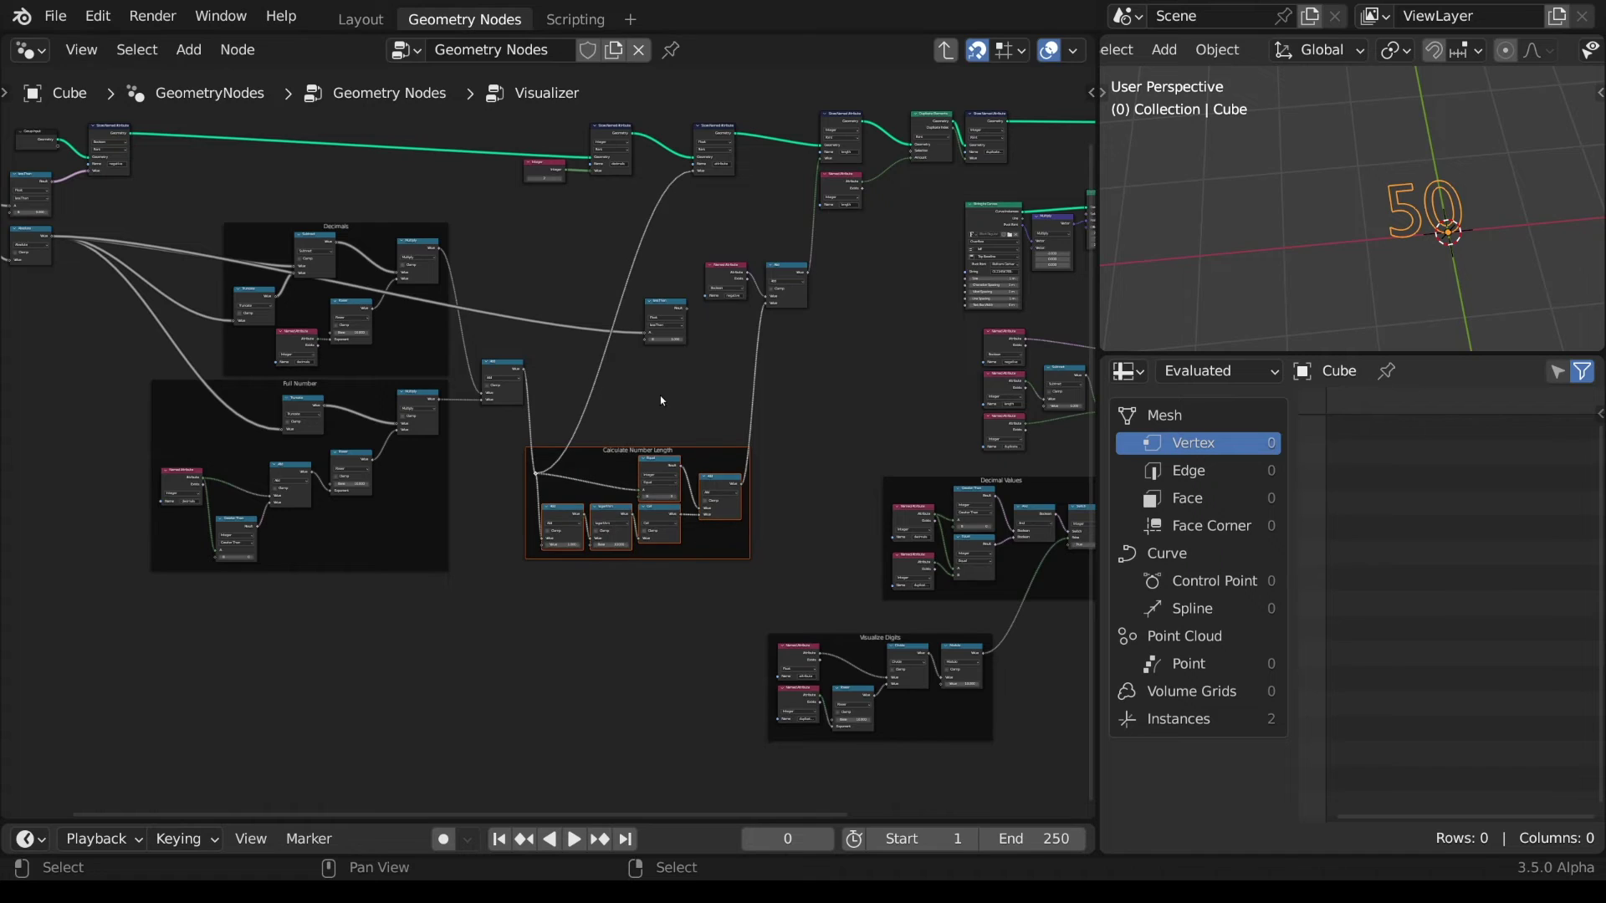
- Add a Switch node driven by the Less Than result and set its type to Integer
scroll(724, 301, up, 5)
drag(711, 265, 1041, 267)
text(swit)
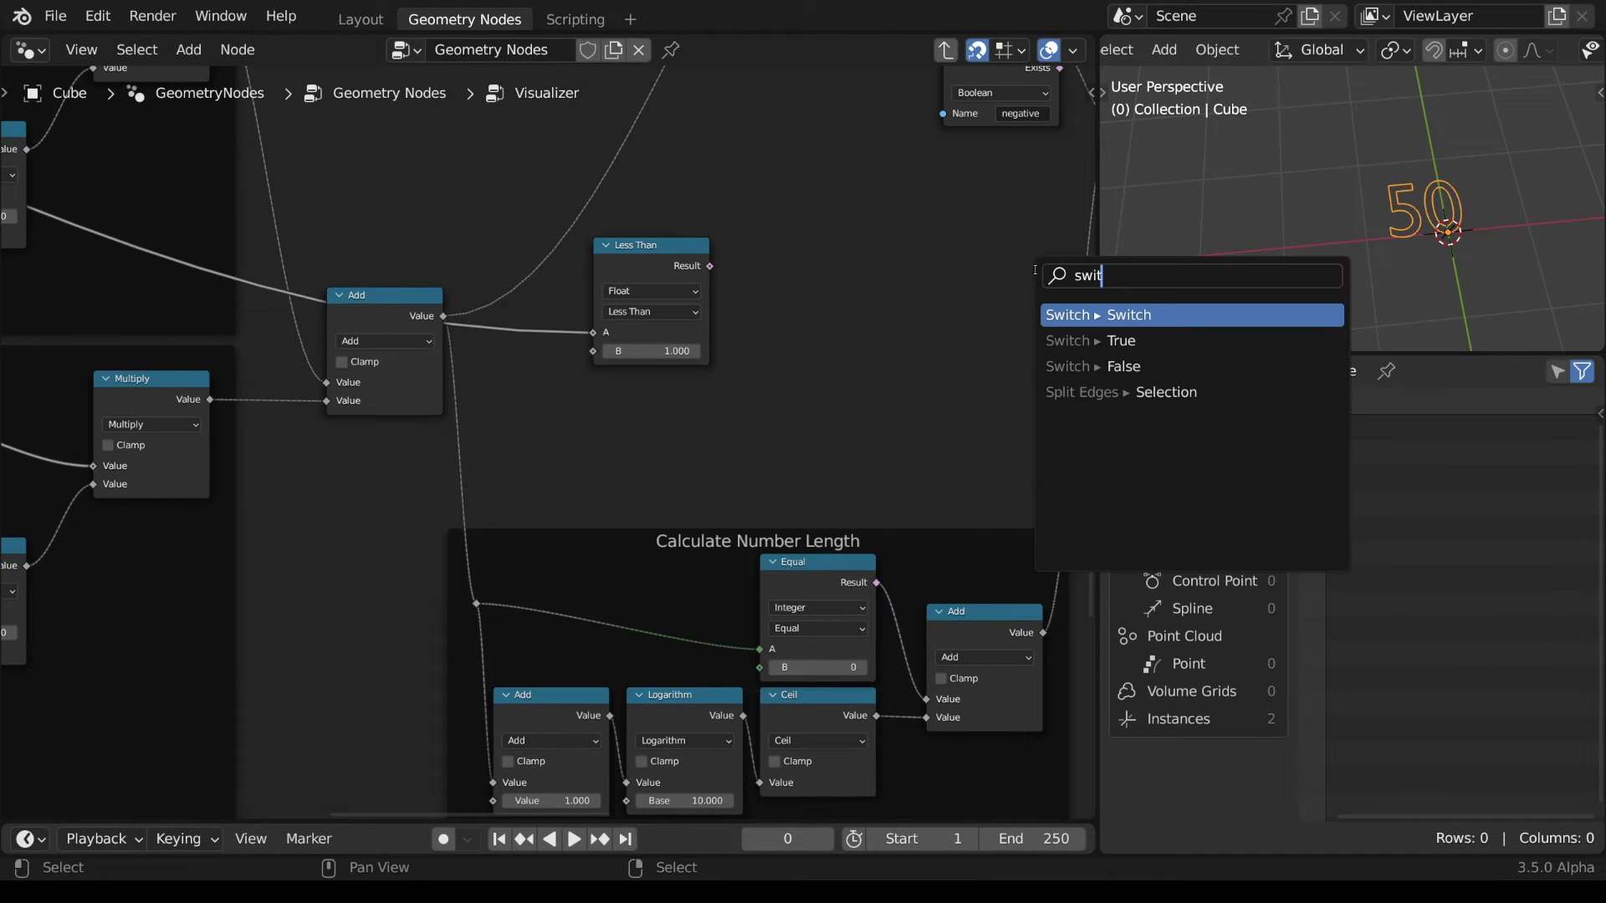
key(Return)
click(924, 253)
click(984, 293)
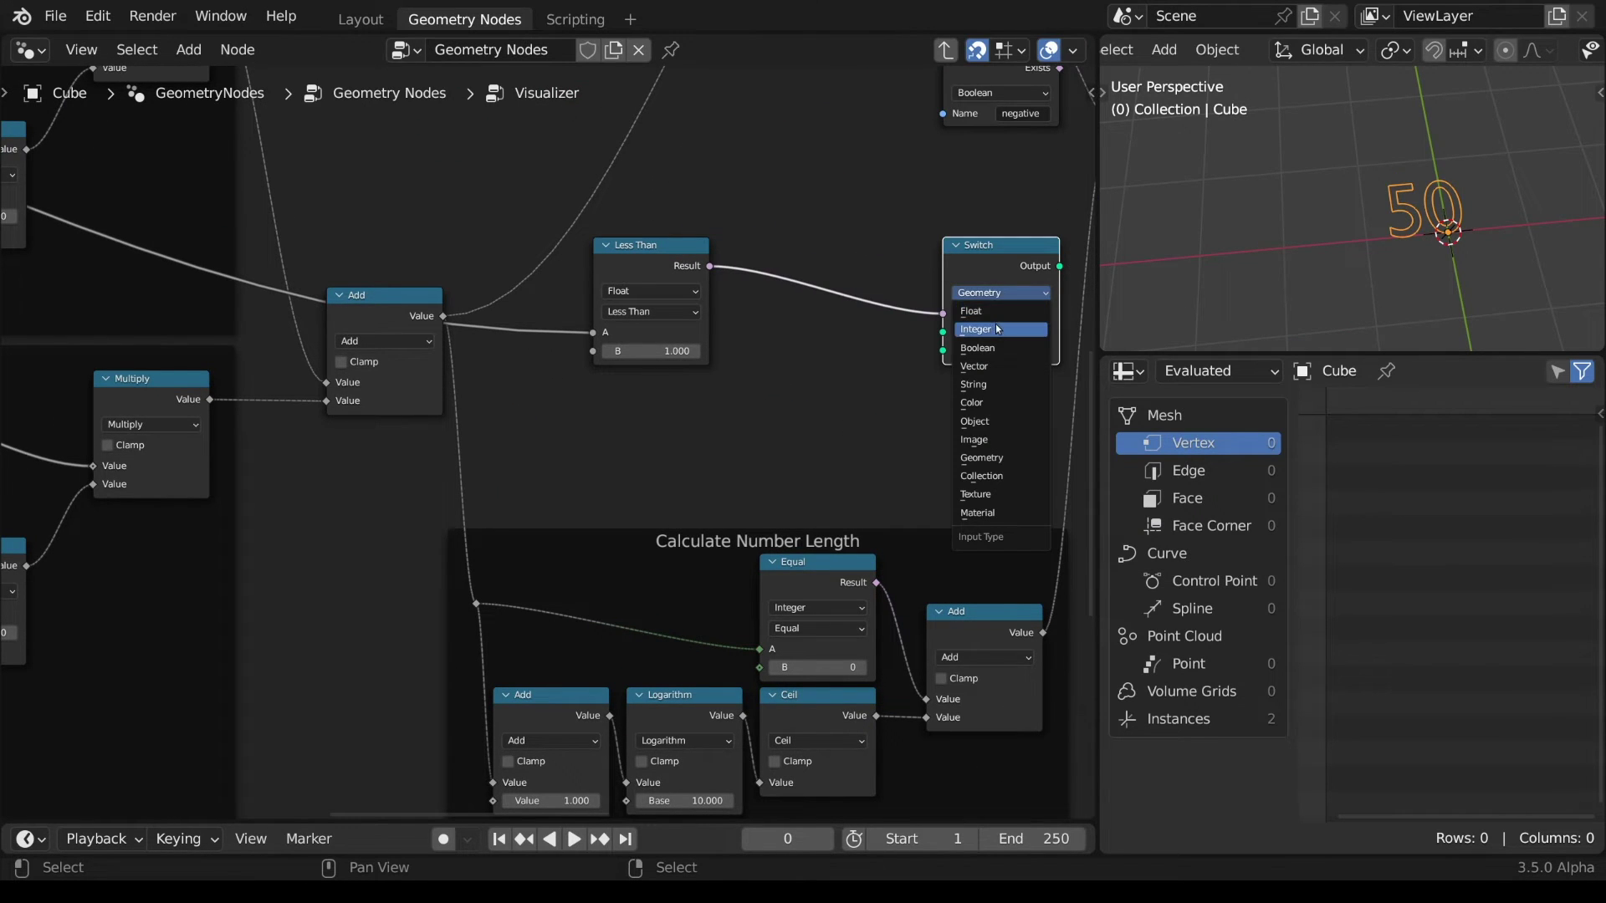
click(1000, 332)
drag(710, 265, 942, 313)
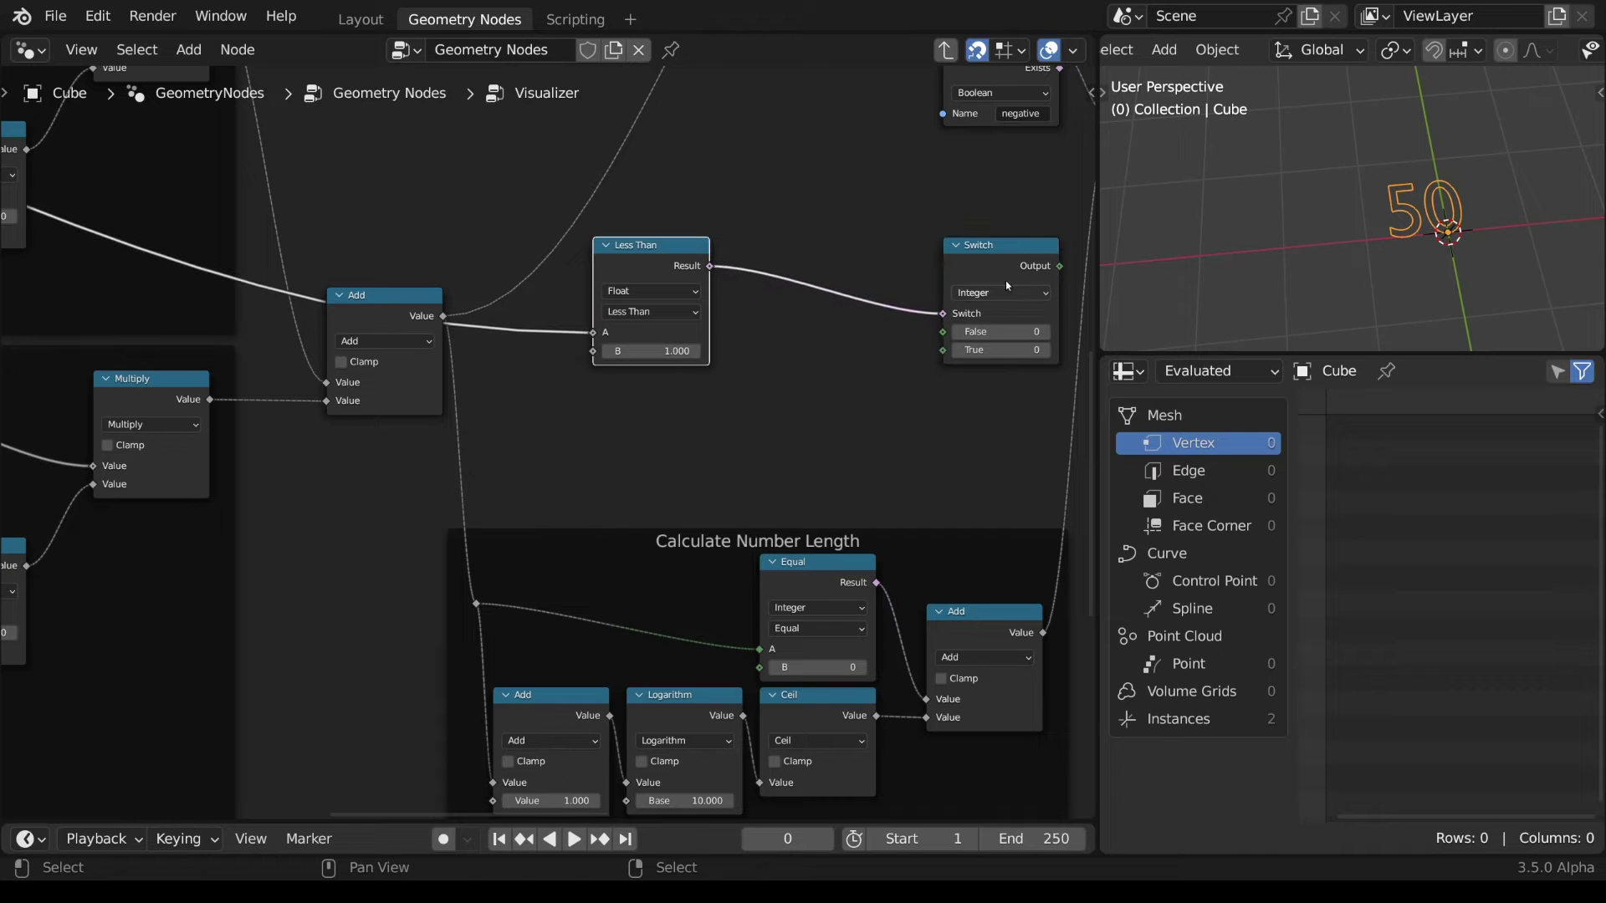
- Move the Switch node farther from Less Than and connect the Calculate Number Length result to its False input
scroll(885, 523, down, 3)
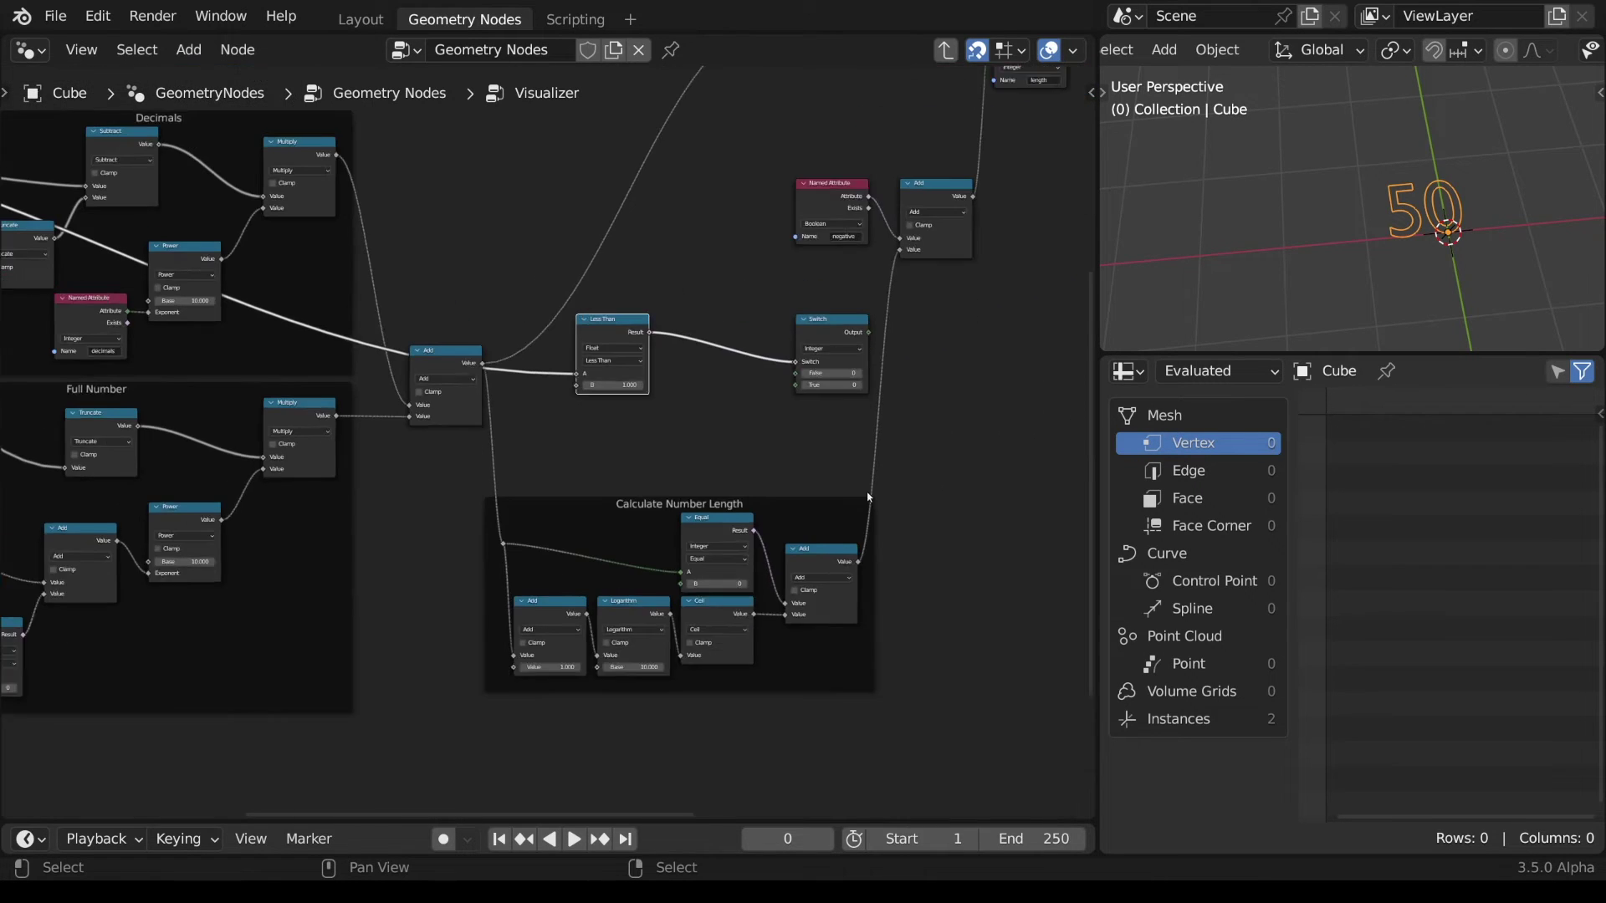
drag(816, 331, 922, 322)
click(837, 554)
drag(838, 555, 913, 315)
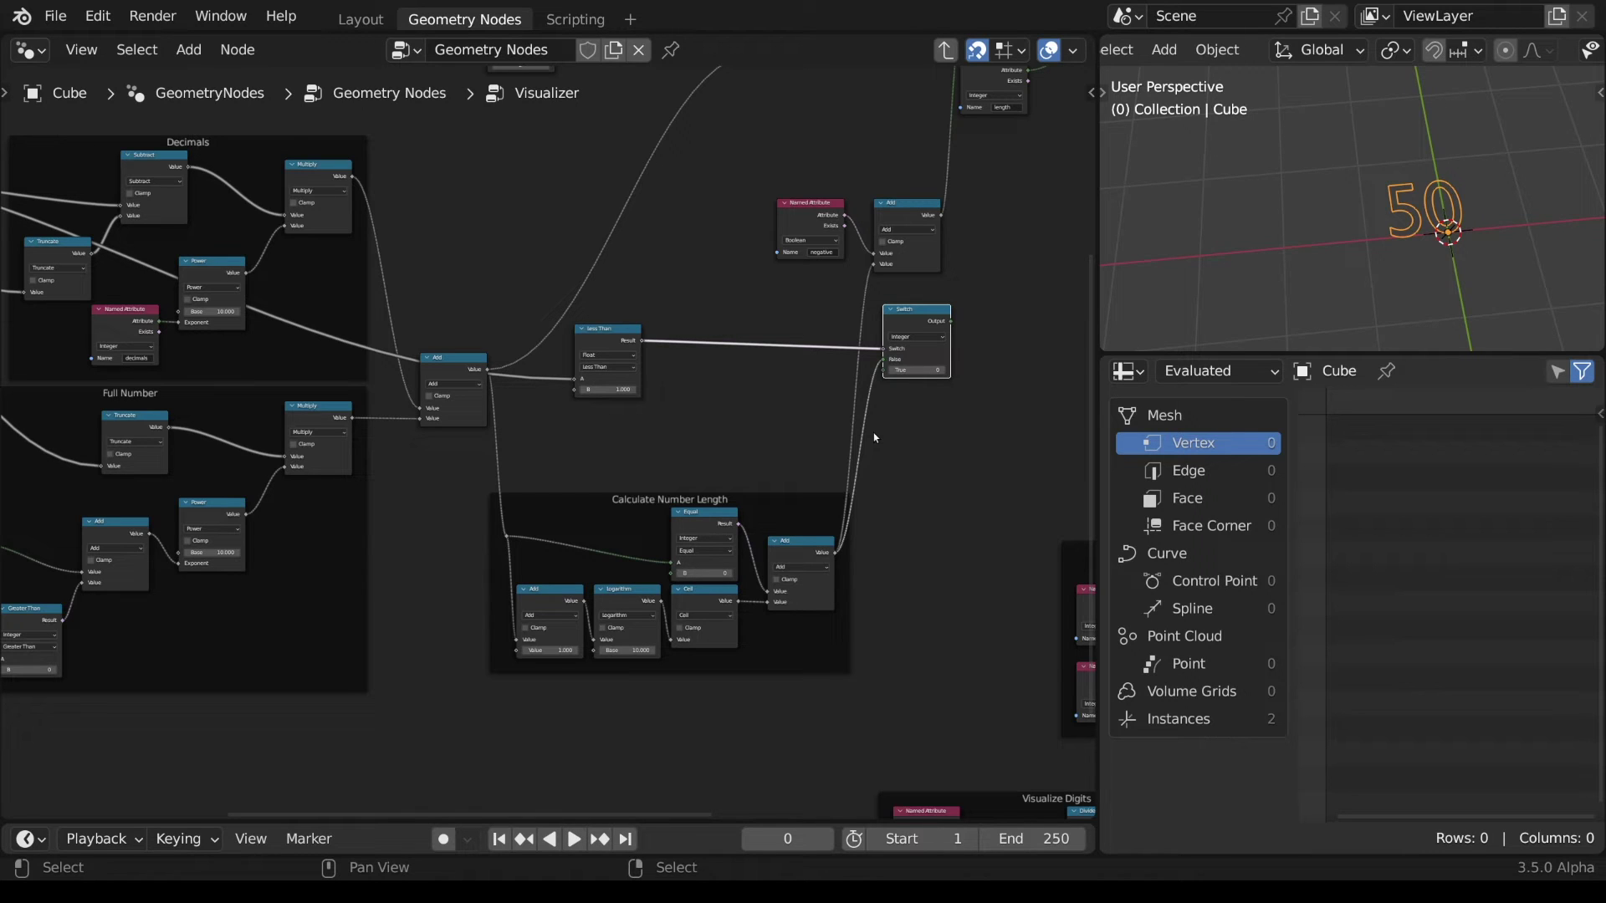
- Duplicate the decimals Named Attribute node from the Decimals frame and place the copy below the Less Than node
click(116, 313)
key(shift+d)
click(639, 413)
scroll(656, 359, up, 3)
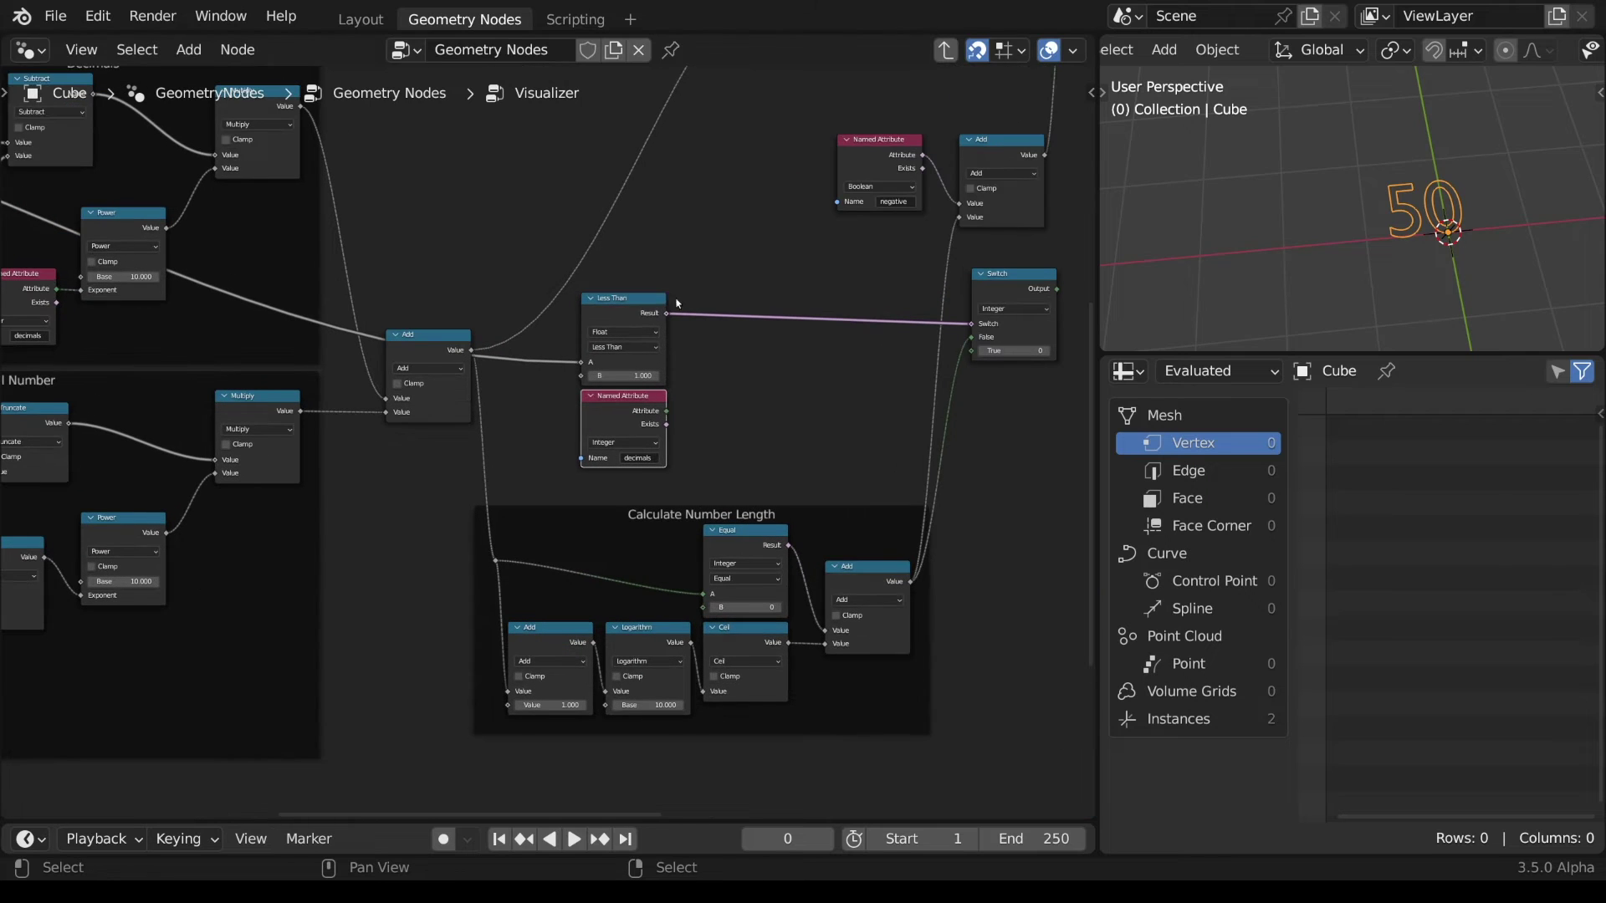
- Add an And Boolean Math node combining the Less Than result with the duplicated decimals attribute
drag(666, 314, 777, 383)
text(and)
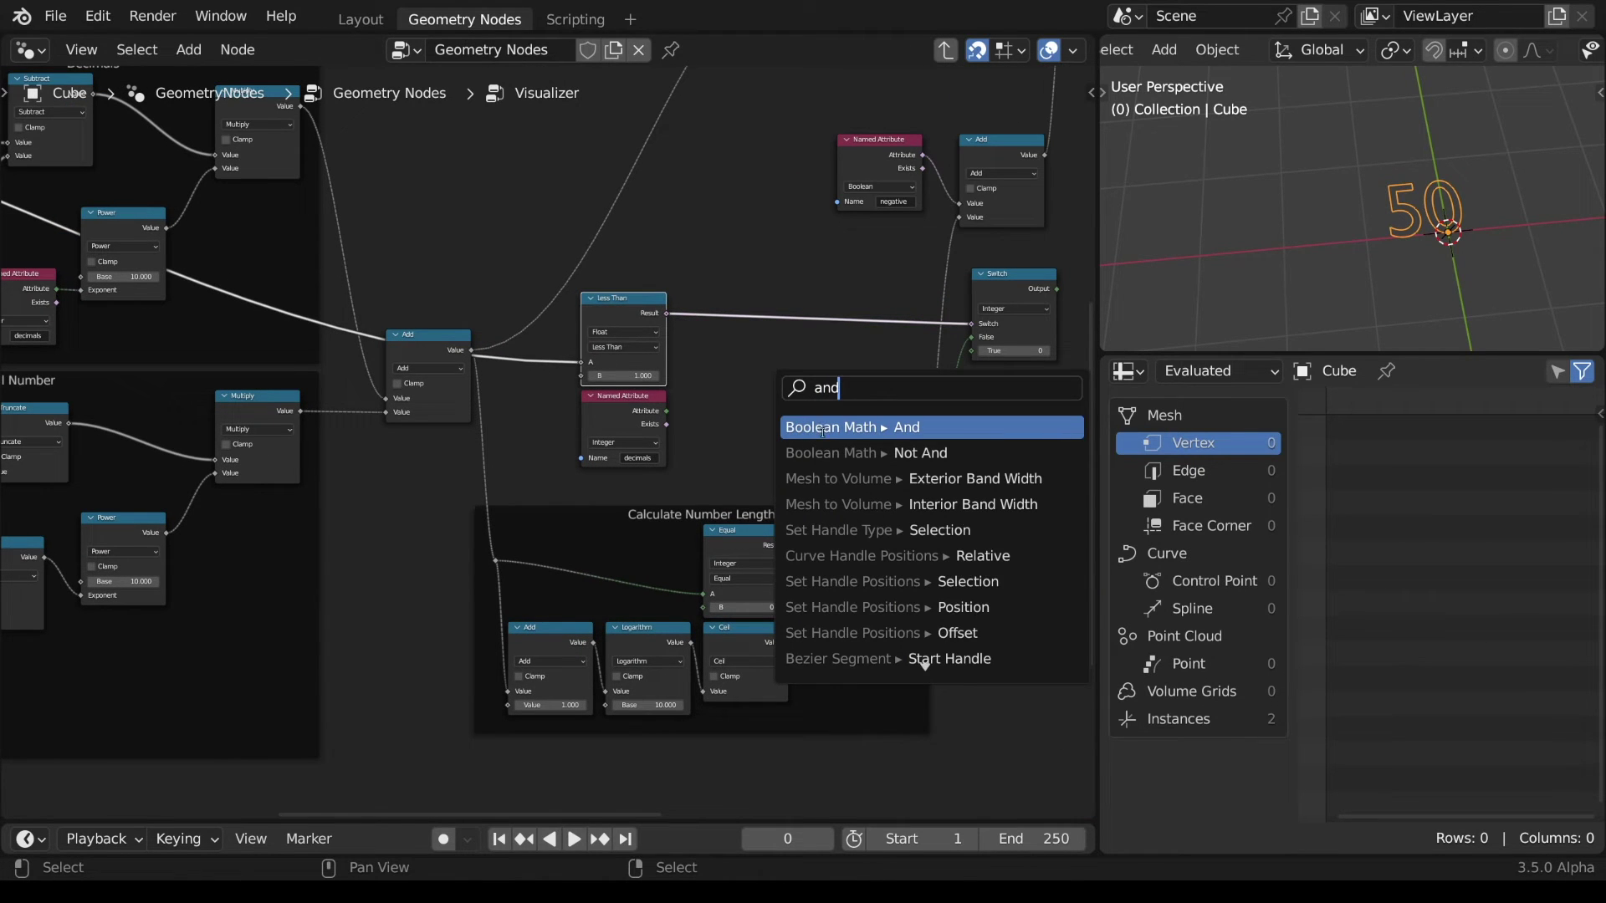
click(822, 428)
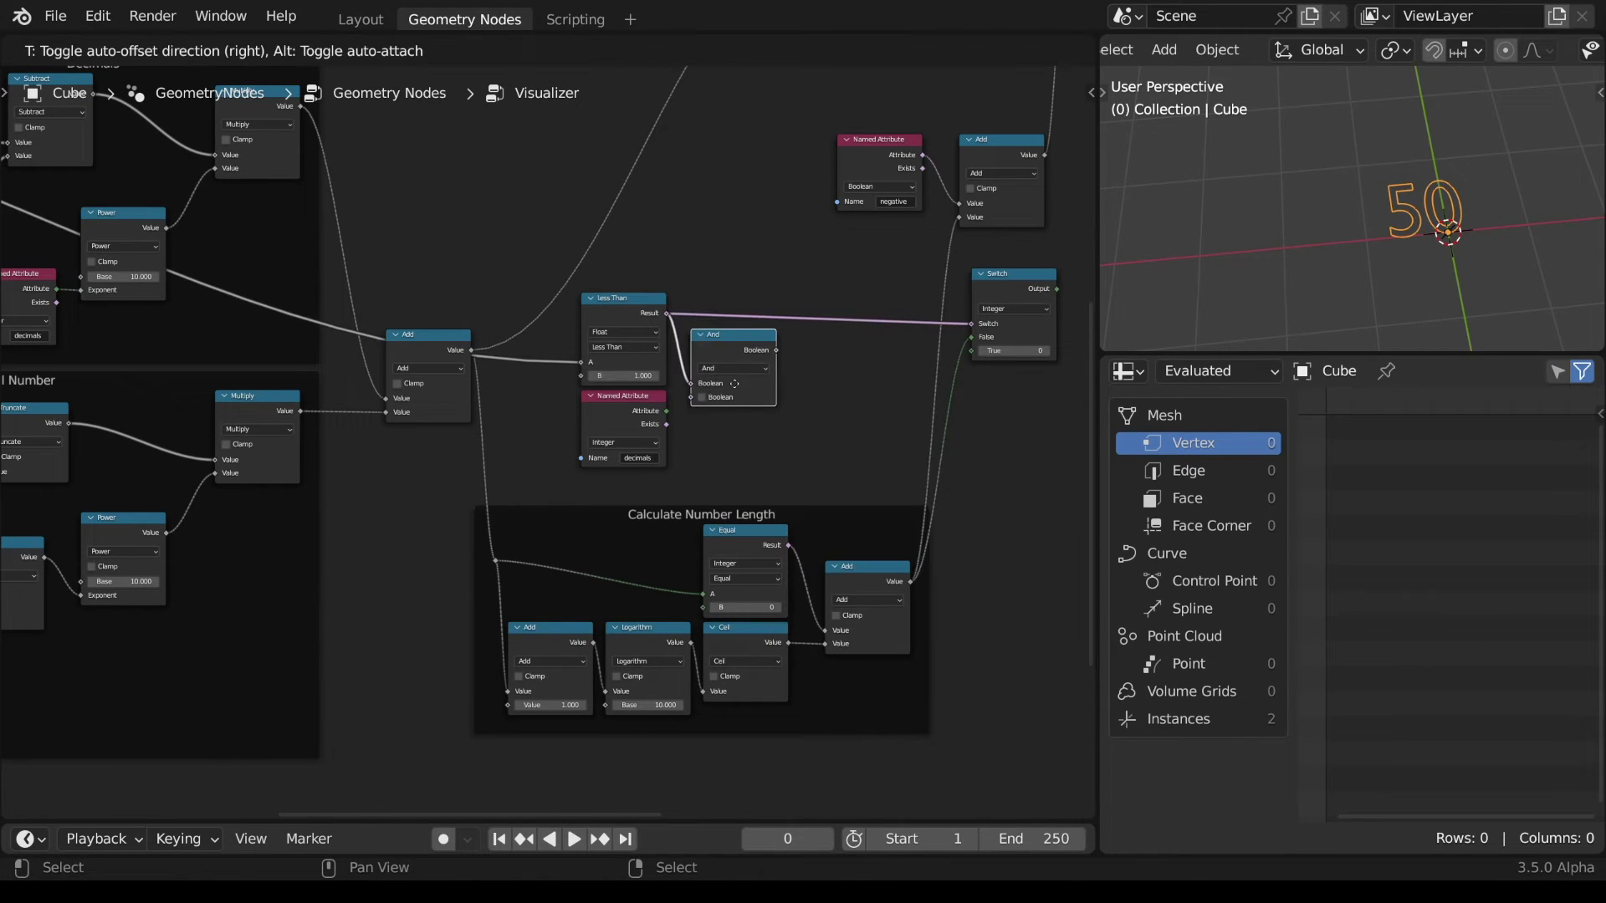
click(663, 419)
drag(665, 412, 692, 398)
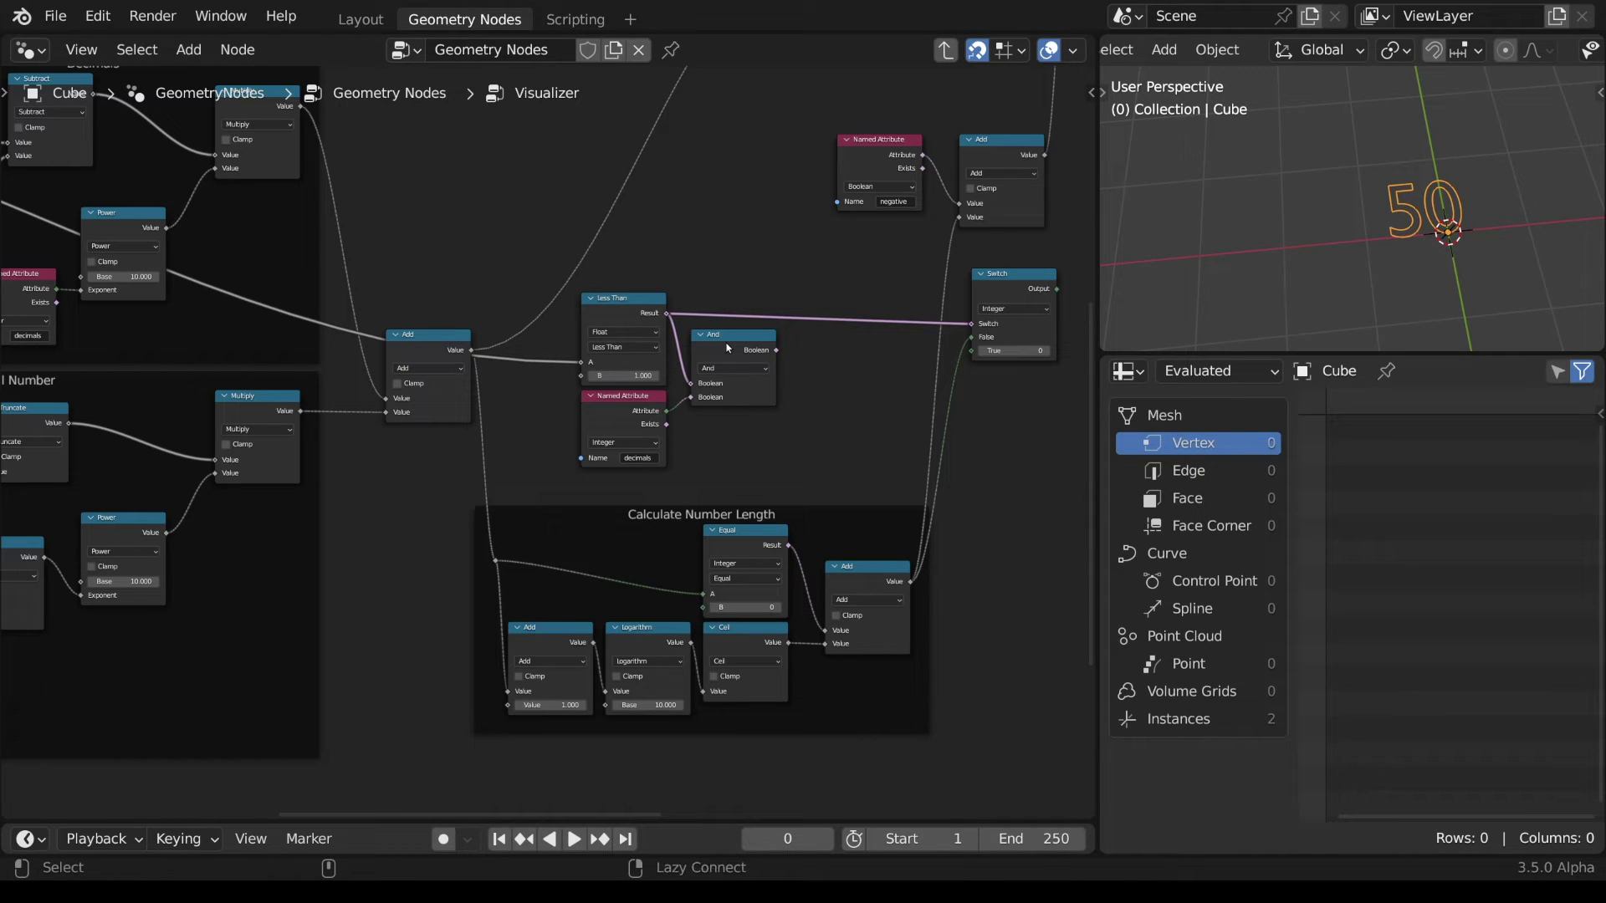
- Add a Math Add node fed by the And result and set its second value to 1
scroll(727, 344, up, 3)
middle_drag(884, 387, 666, 381)
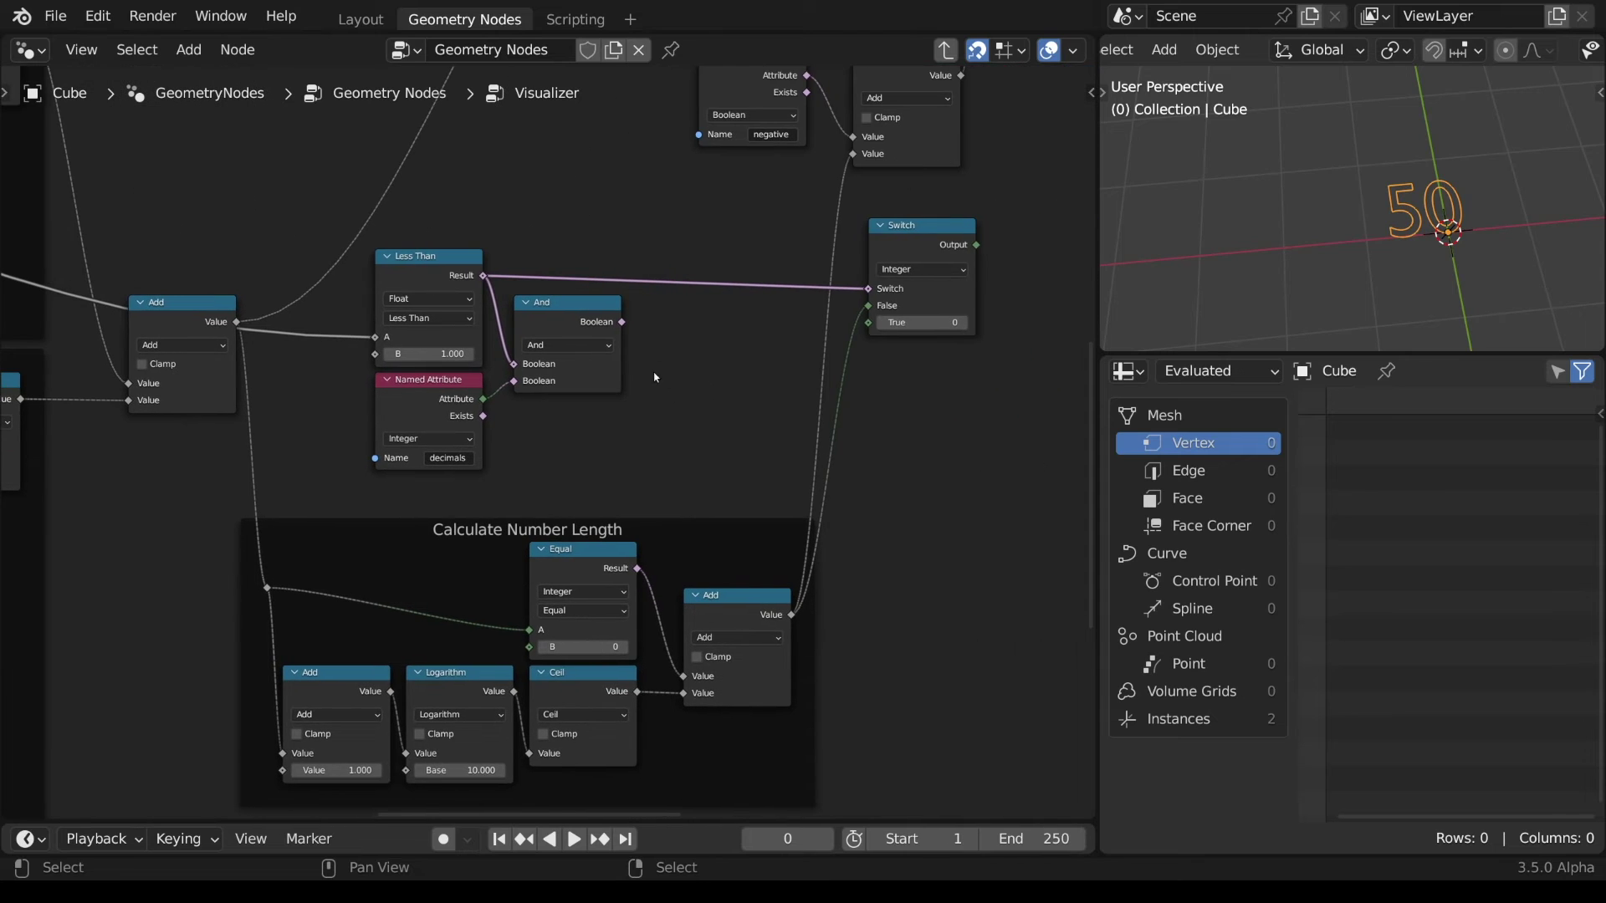
drag(623, 323, 658, 322)
text(add)
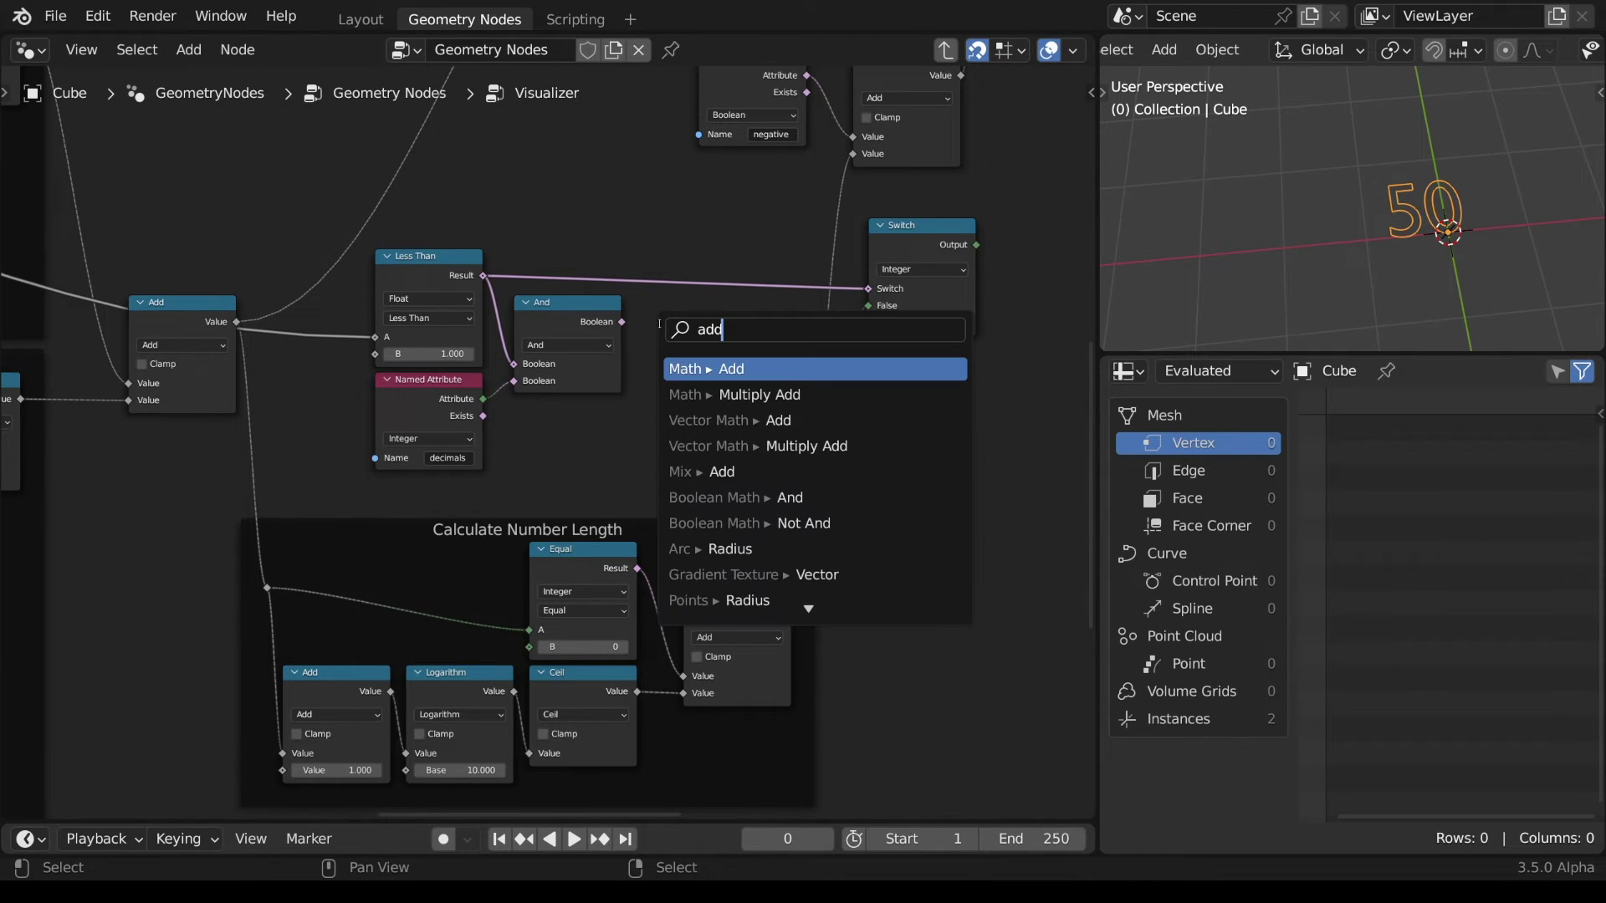
click(694, 369)
click(691, 402)
text(1)
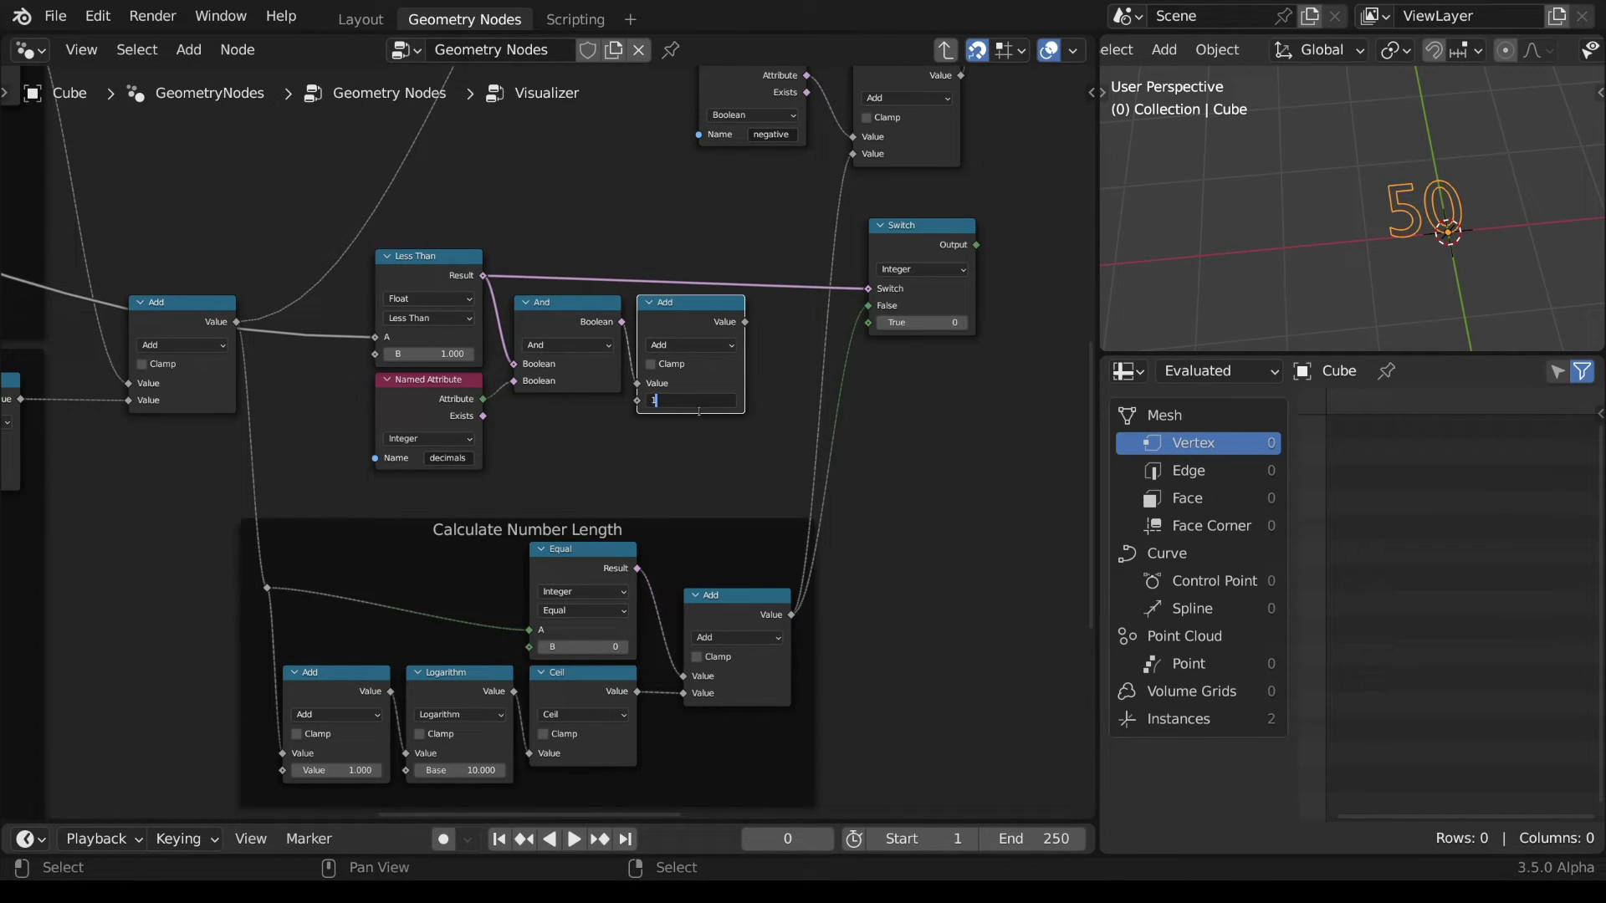
key(Return)
- Add a second Add node summing the first Add result with the decimals attribute, and shift both it and the attribute node slightly down
drag(744, 325, 785, 343)
text(ad)
key(Return)
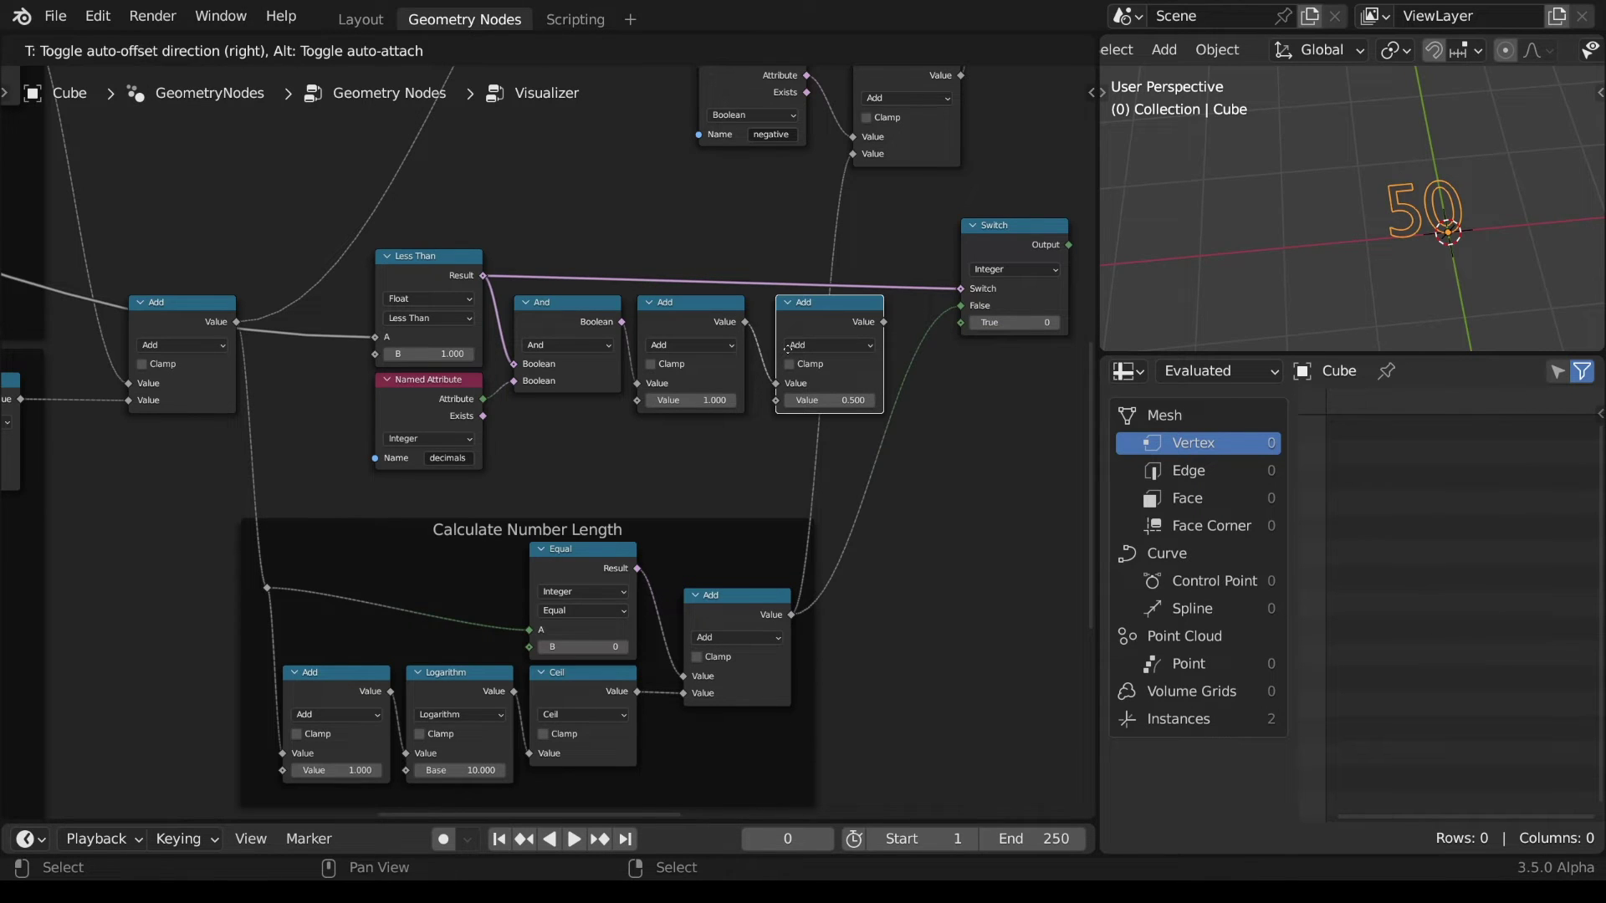
click(787, 349)
drag(483, 399, 776, 401)
drag(799, 325, 801, 348)
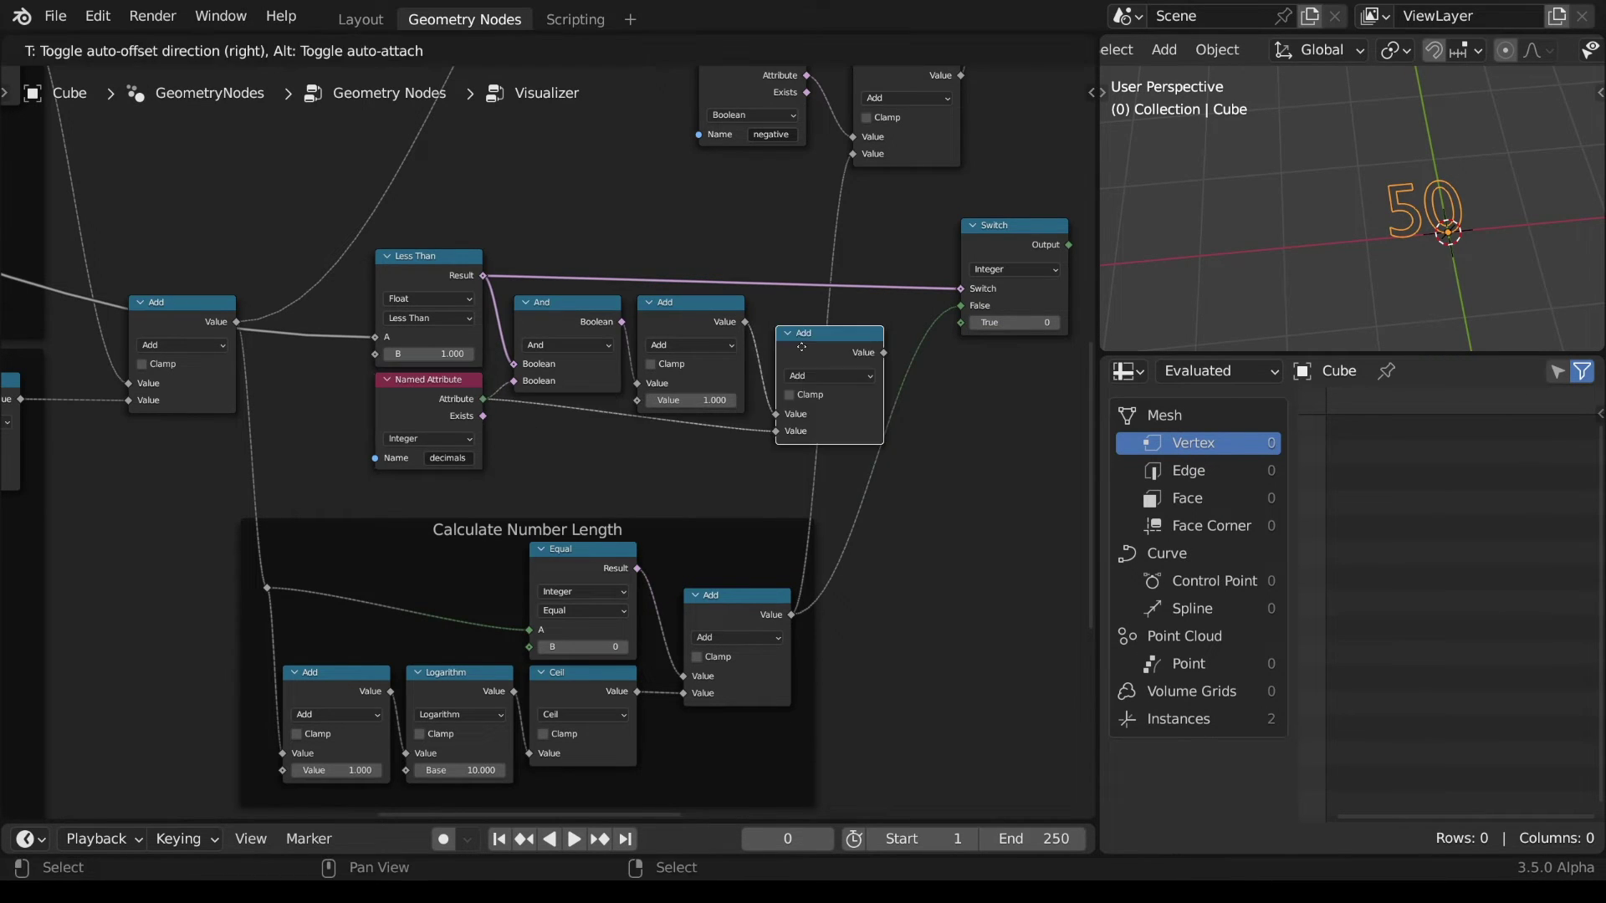
drag(462, 389, 462, 420)
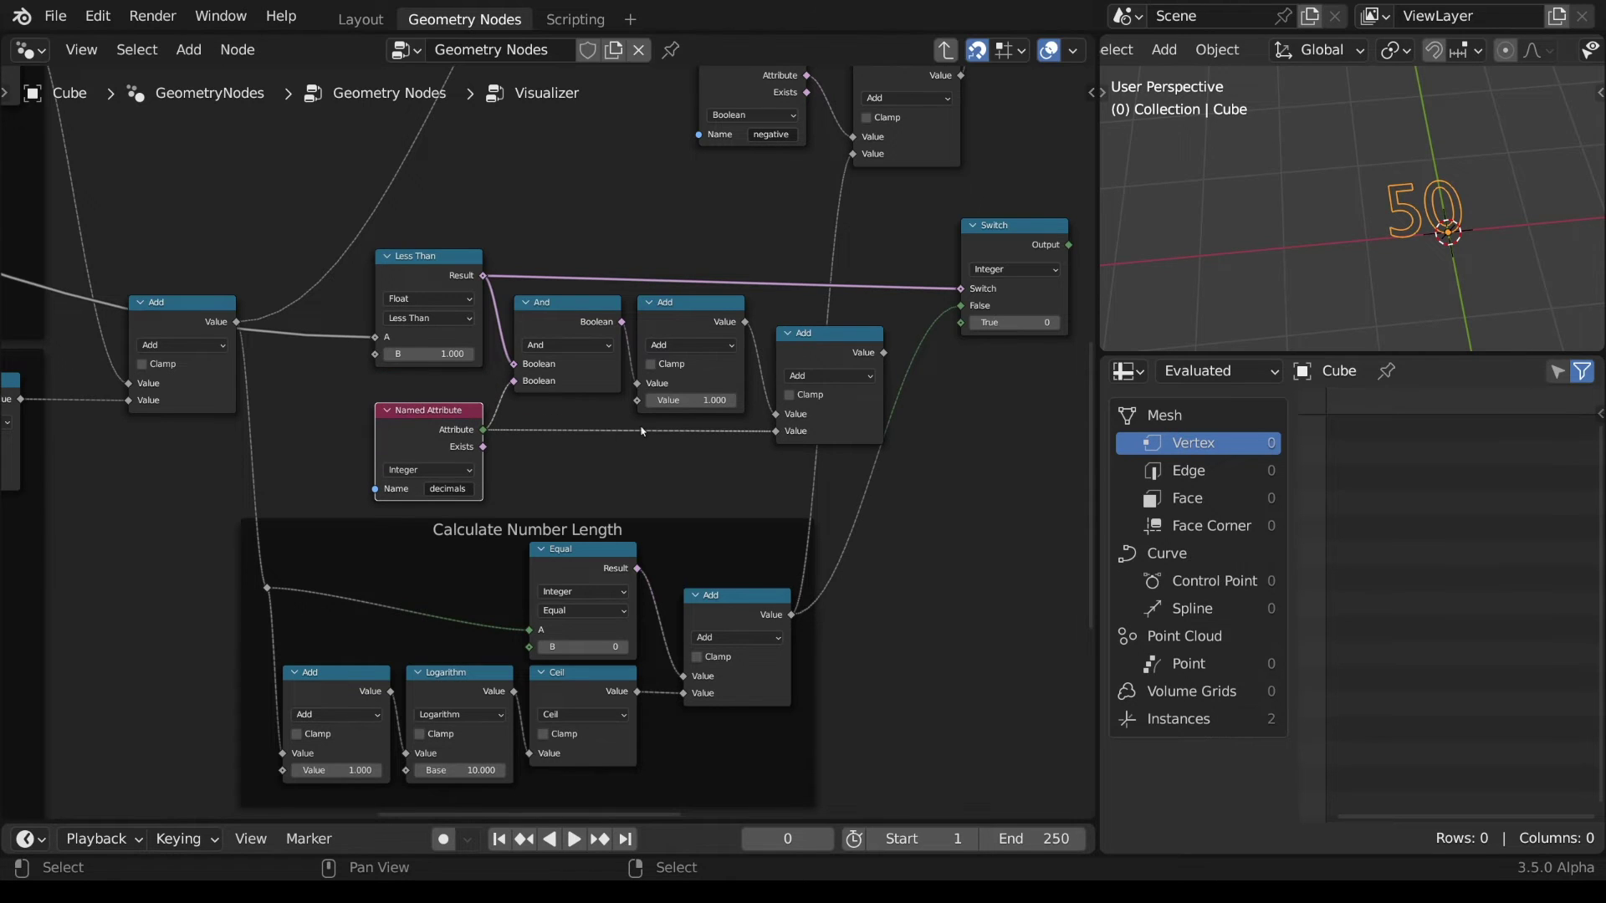
- Connect the second Add to the Switch's True input and the Switch output to the Add node beside the negative attribute
drag(883, 352, 963, 323)
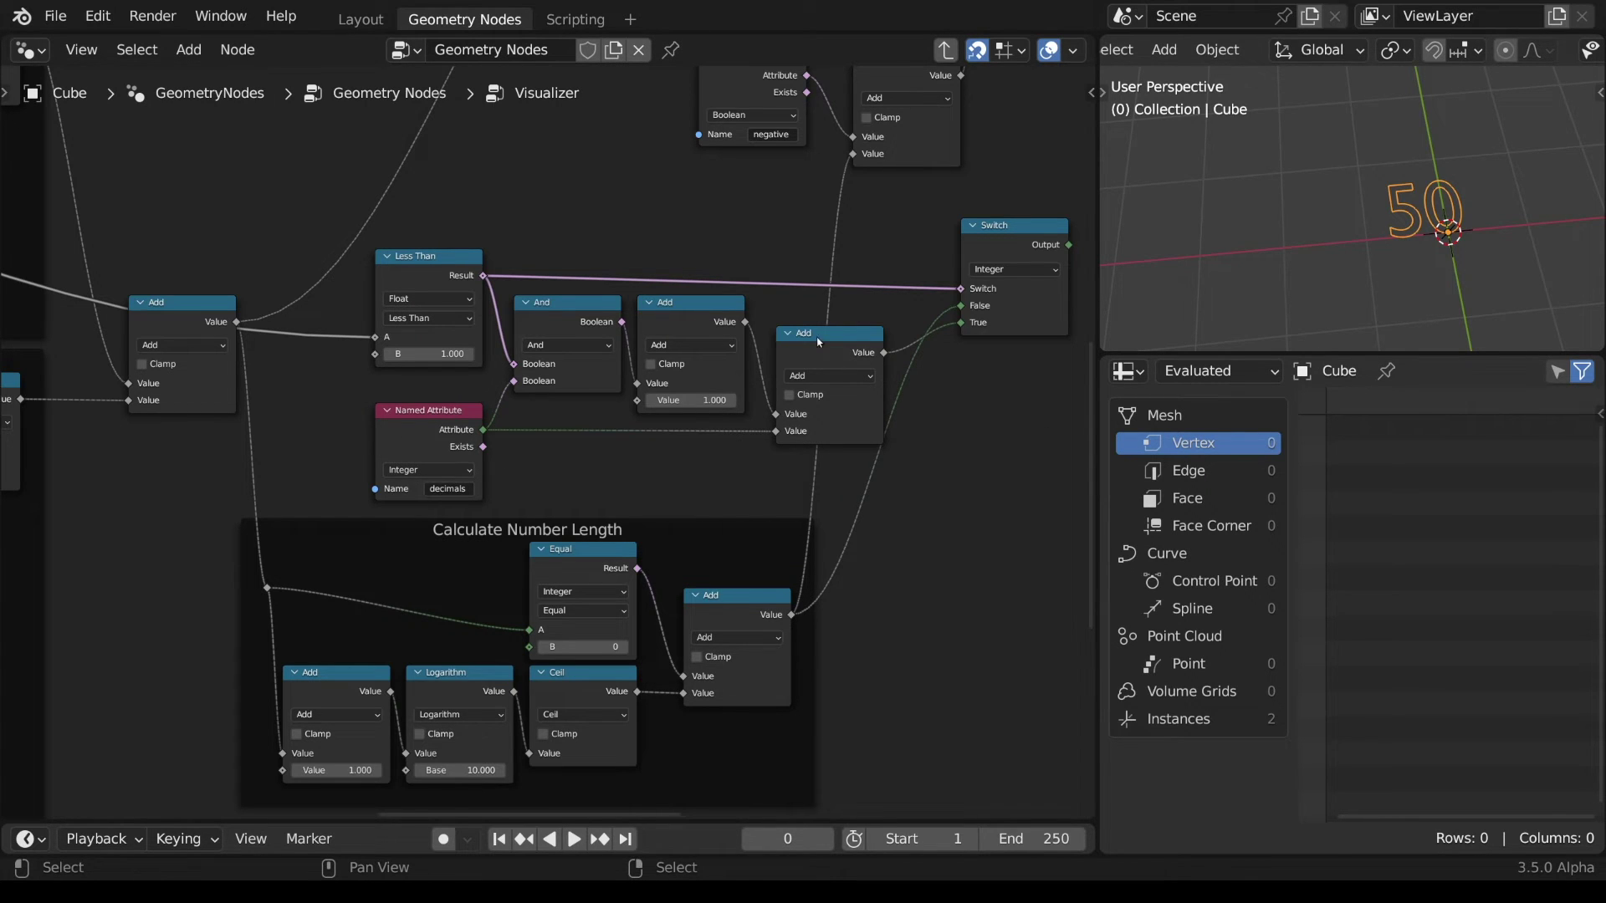
scroll(843, 370, down, 3)
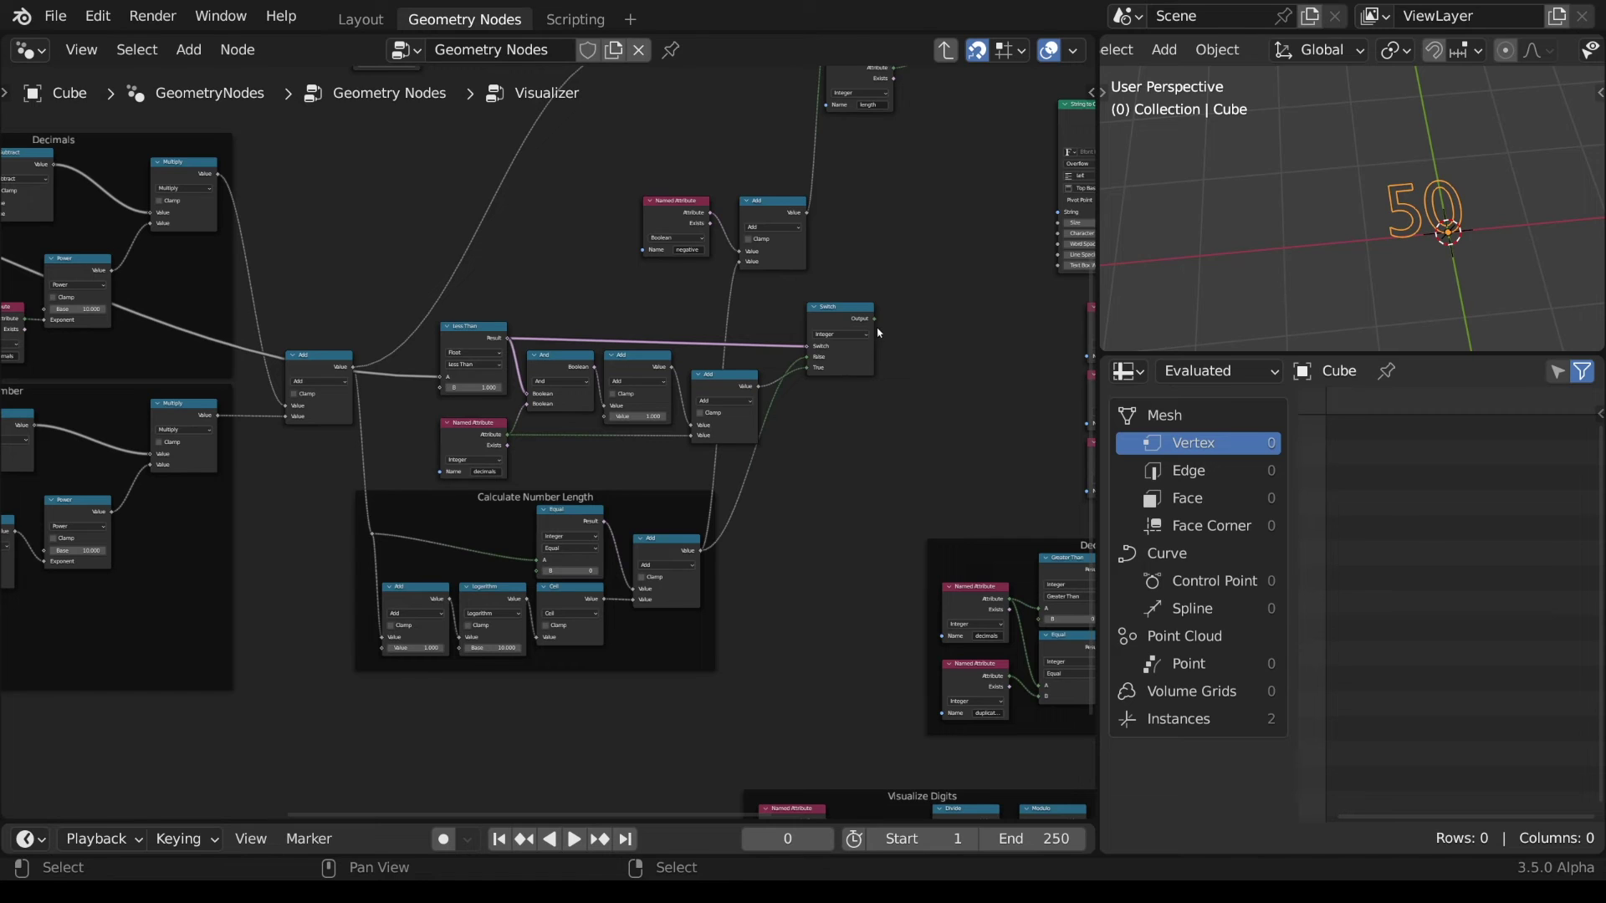
drag(875, 320, 743, 268)
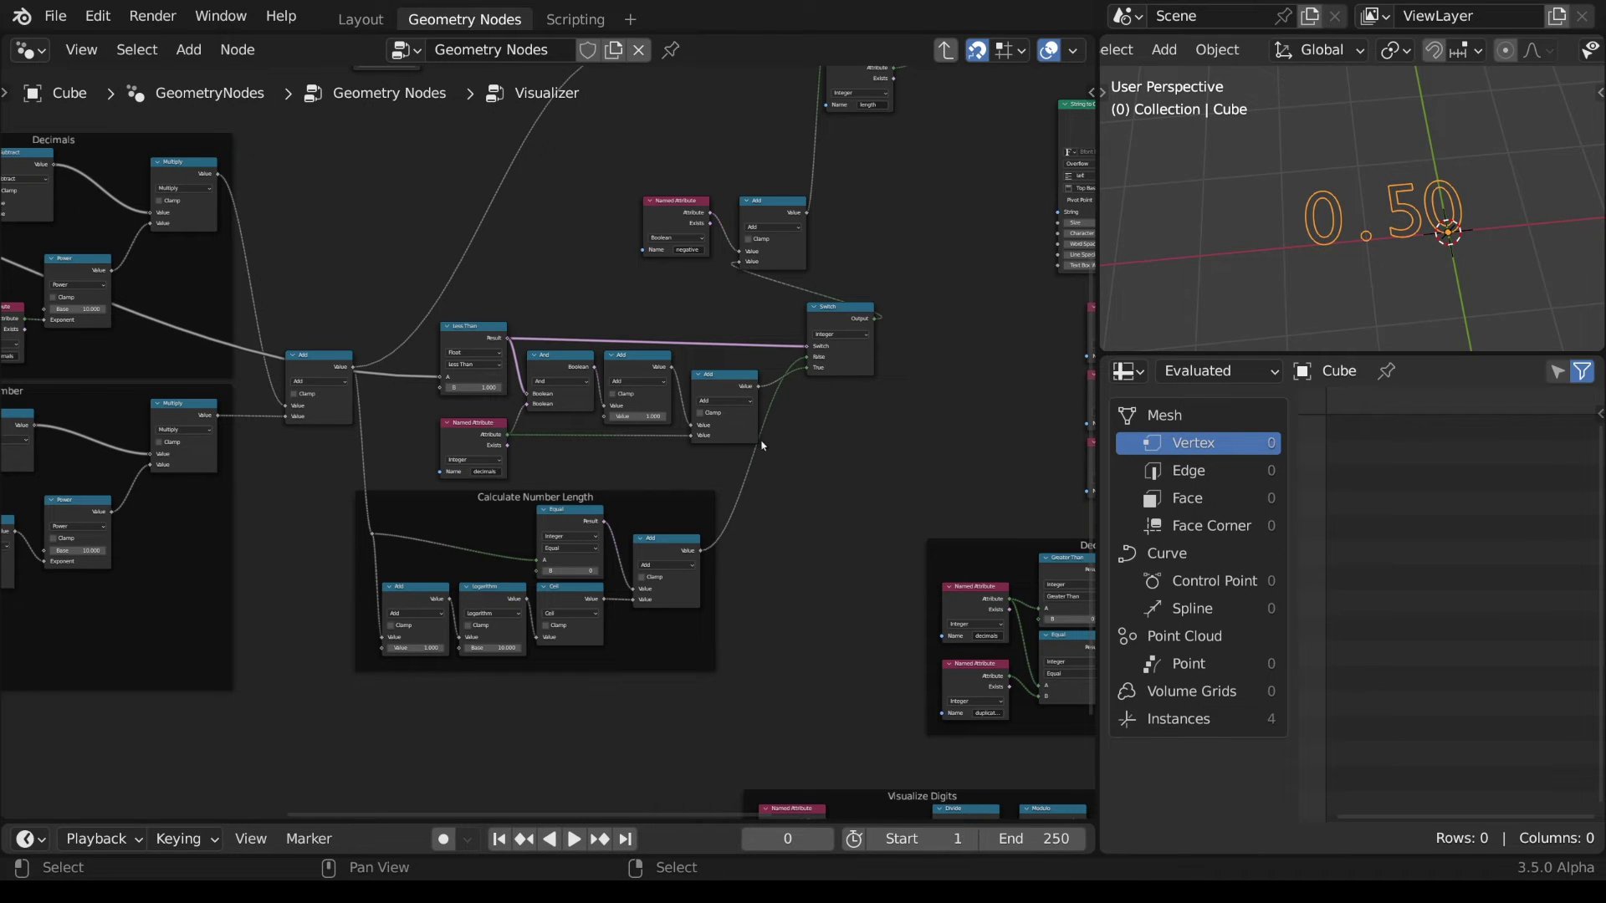
- Frame the nodes from Less Than through Switch together and label the frame "Less Tan One Case"
scroll(762, 446, up, 2)
drag(389, 272, 1035, 474)
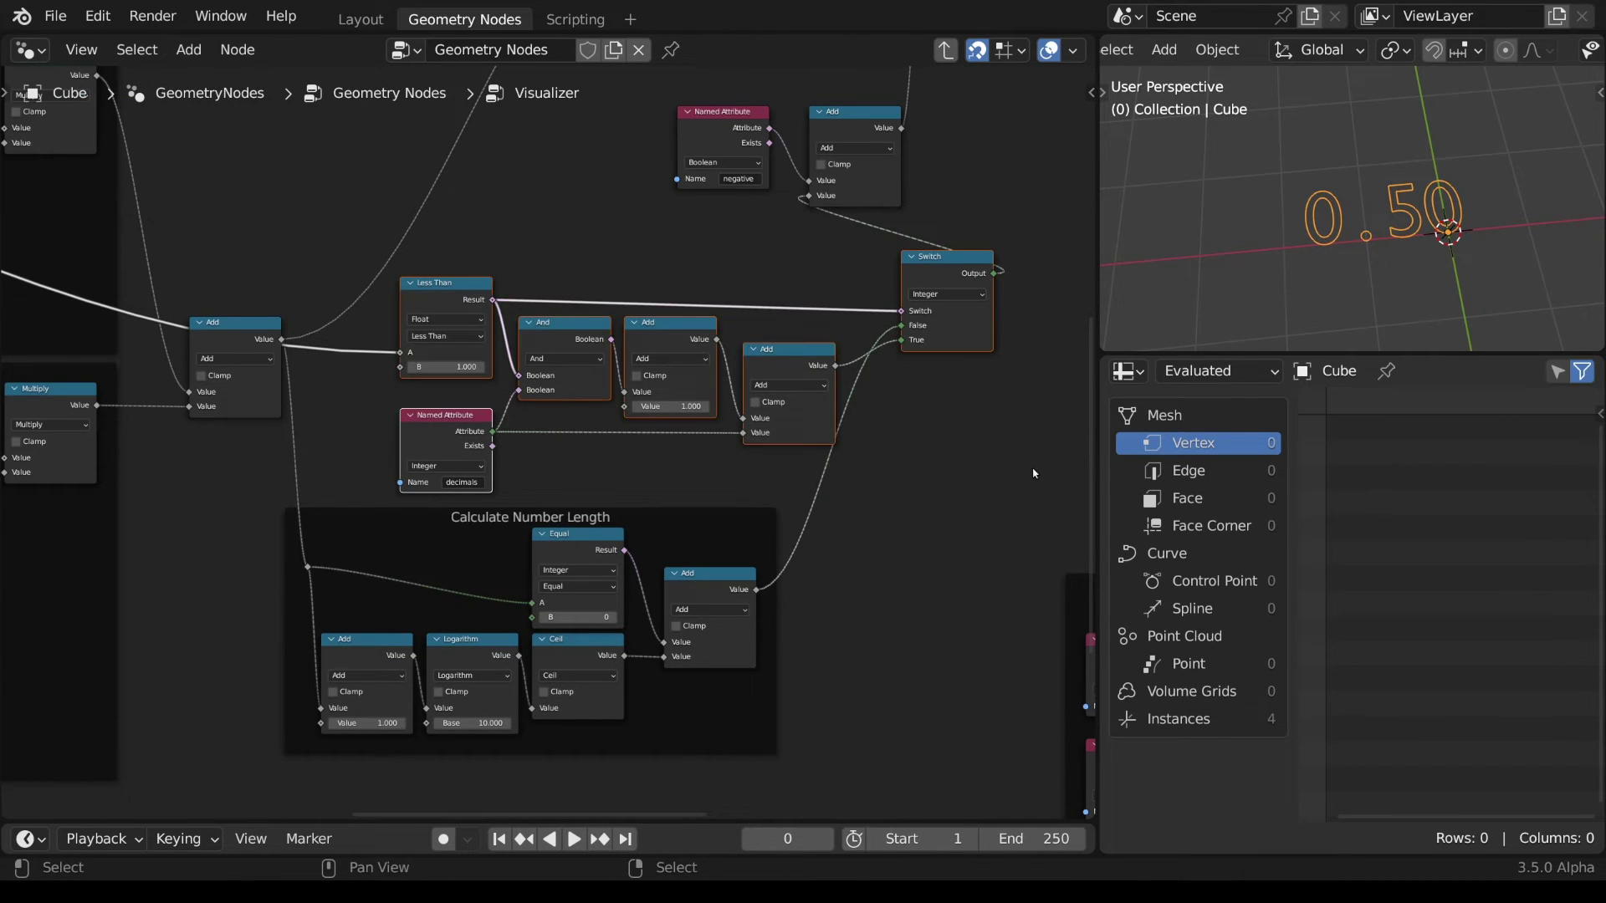
key(ctrl+j)
key(F2)
text(Less Tan 0)
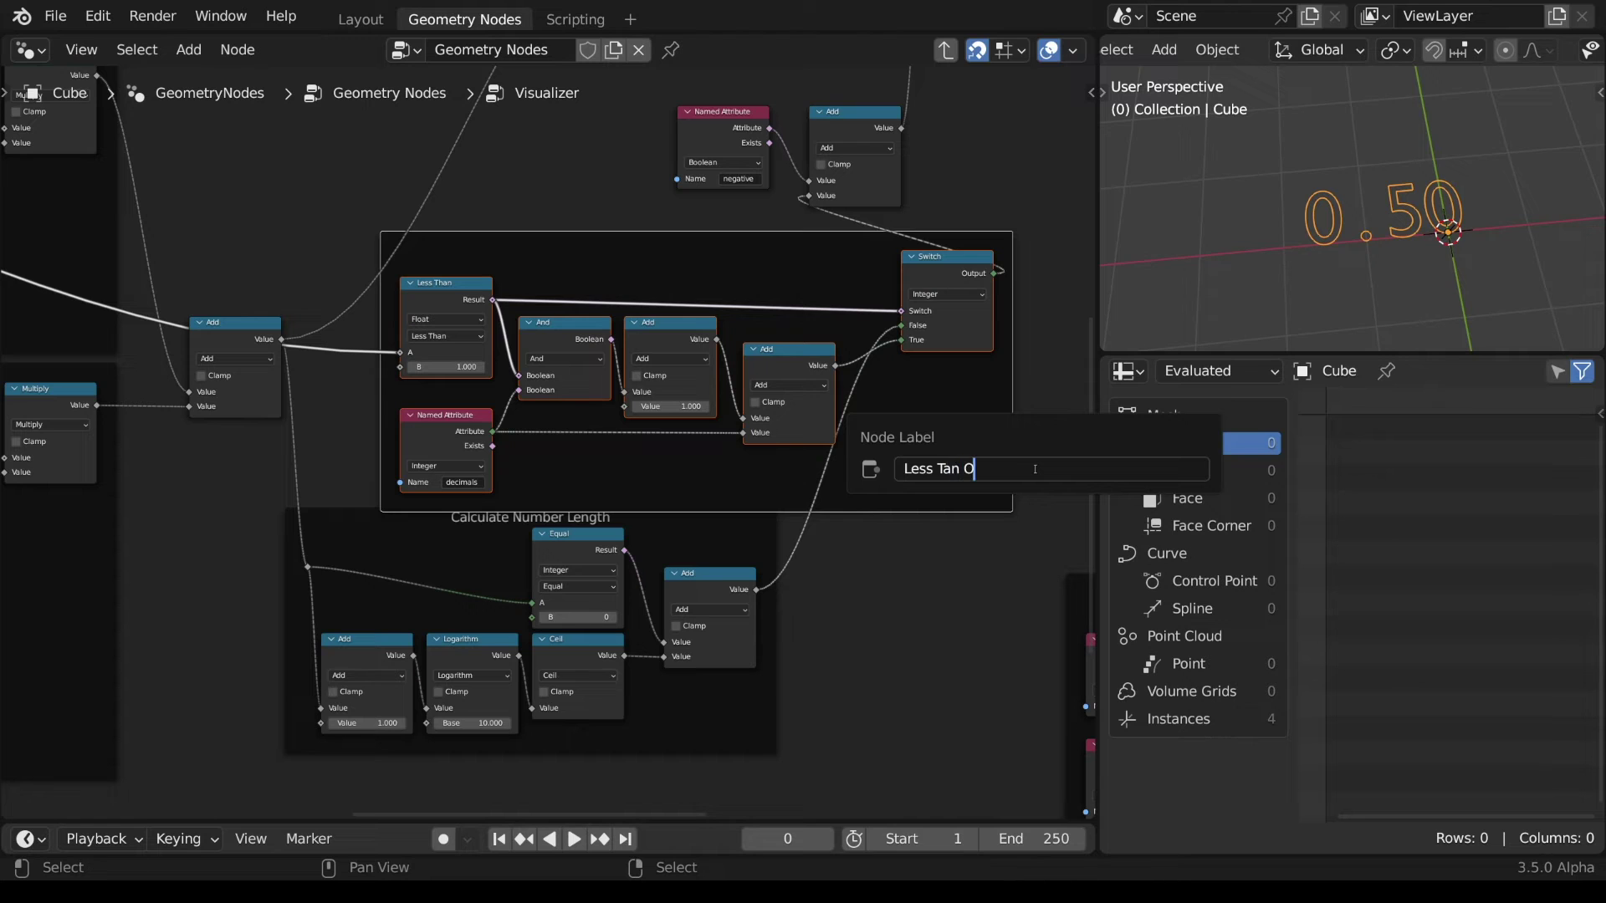
text(ne Case)
key(Return)
- Reposition the Less Tan One Case frame below the negative attribute nodes, clear of the Calculate Number Length frame
scroll(831, 494, down, 3)
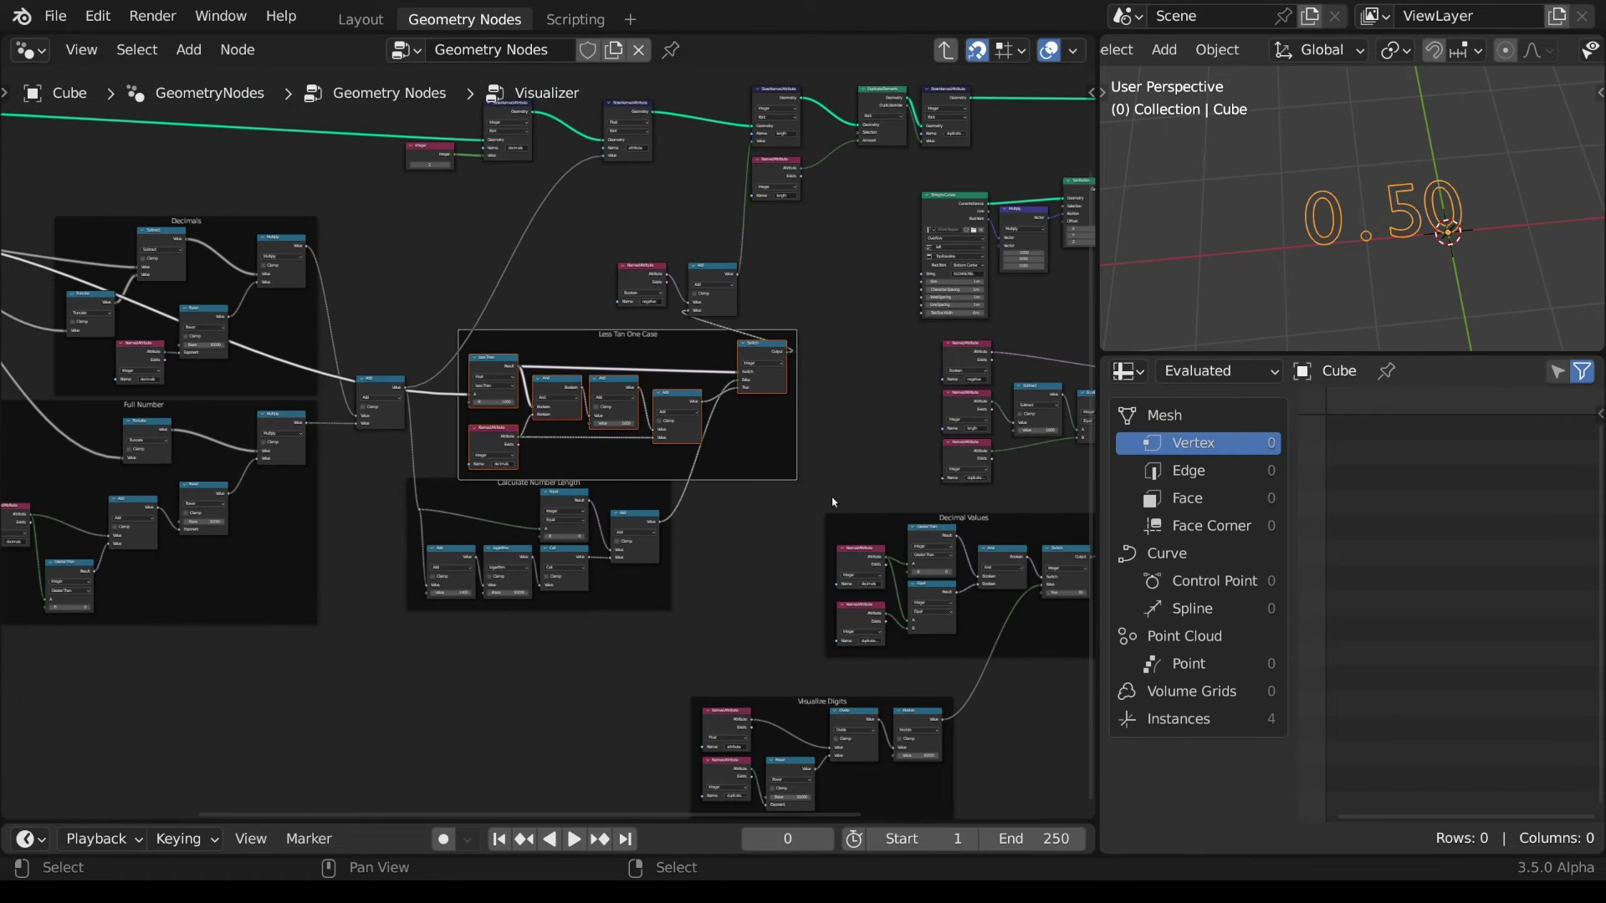
key(g)
click(804, 550)
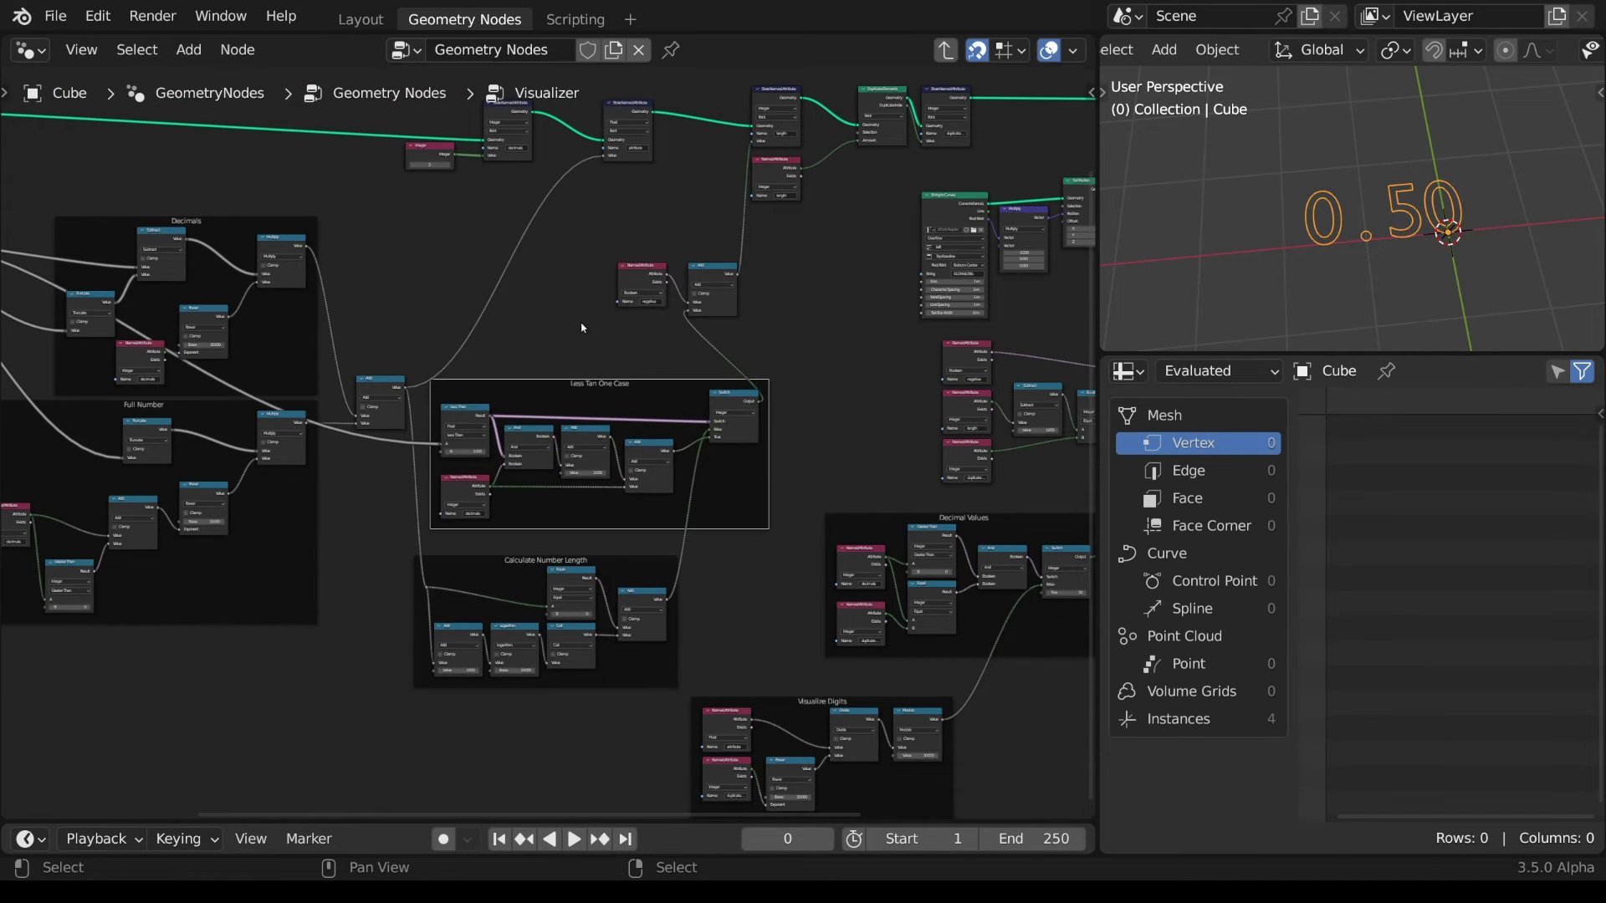
- Move the negative attribute and its Add node to the right, and shift the length and duplicate nodes right as well
drag(583, 328, 732, 227)
key(g)
click(815, 271)
scroll(819, 270, down, 2)
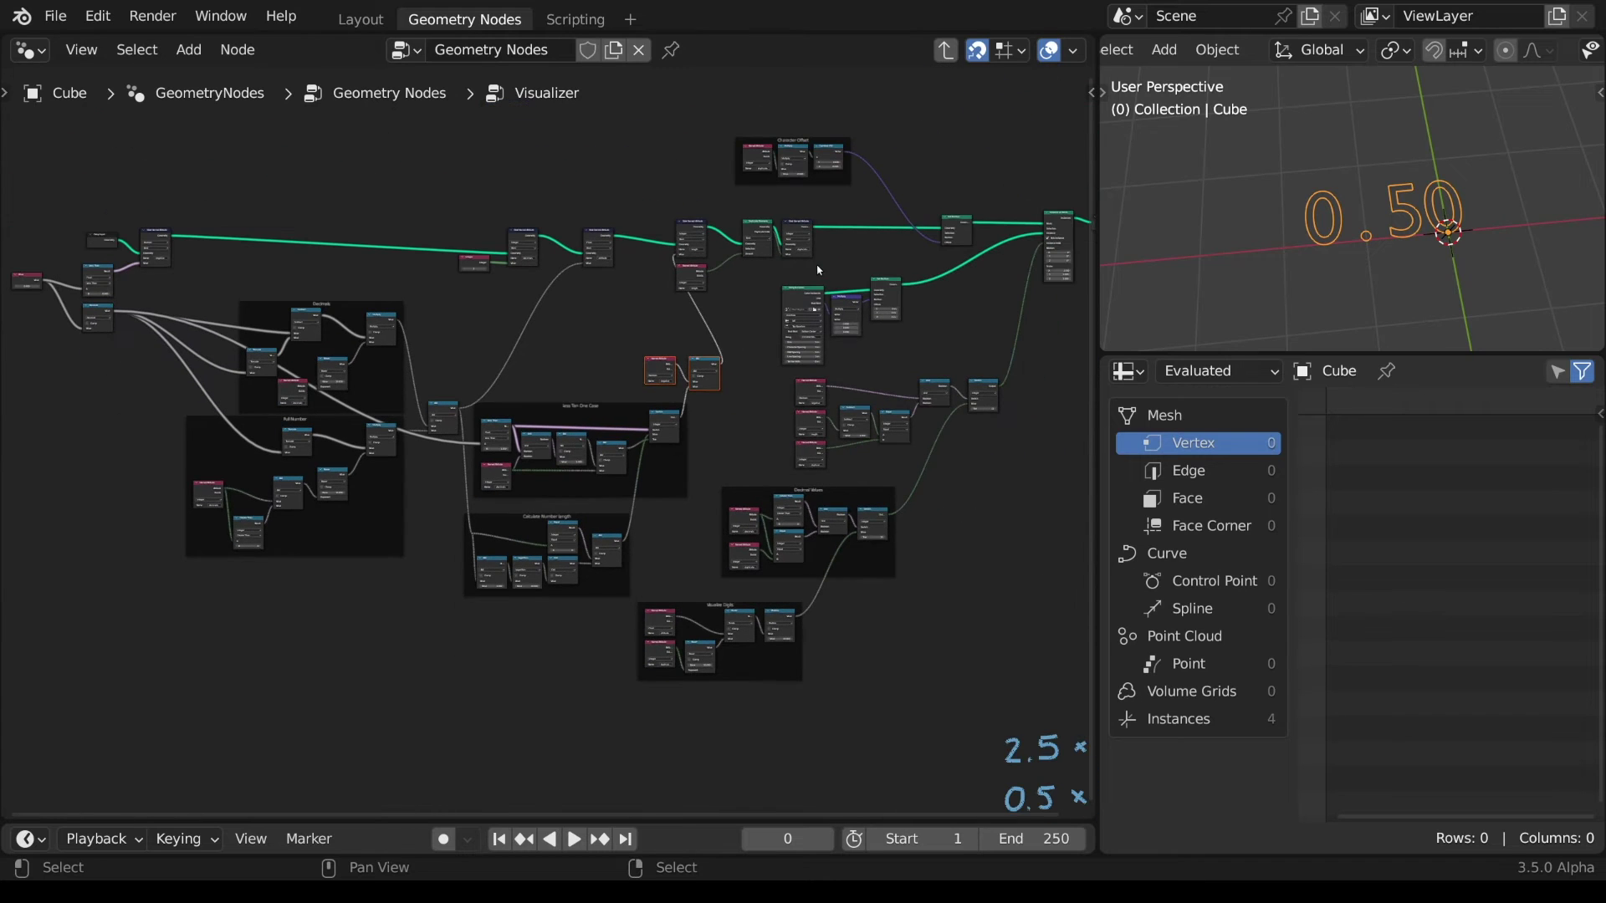
key(g)
click(792, 315)
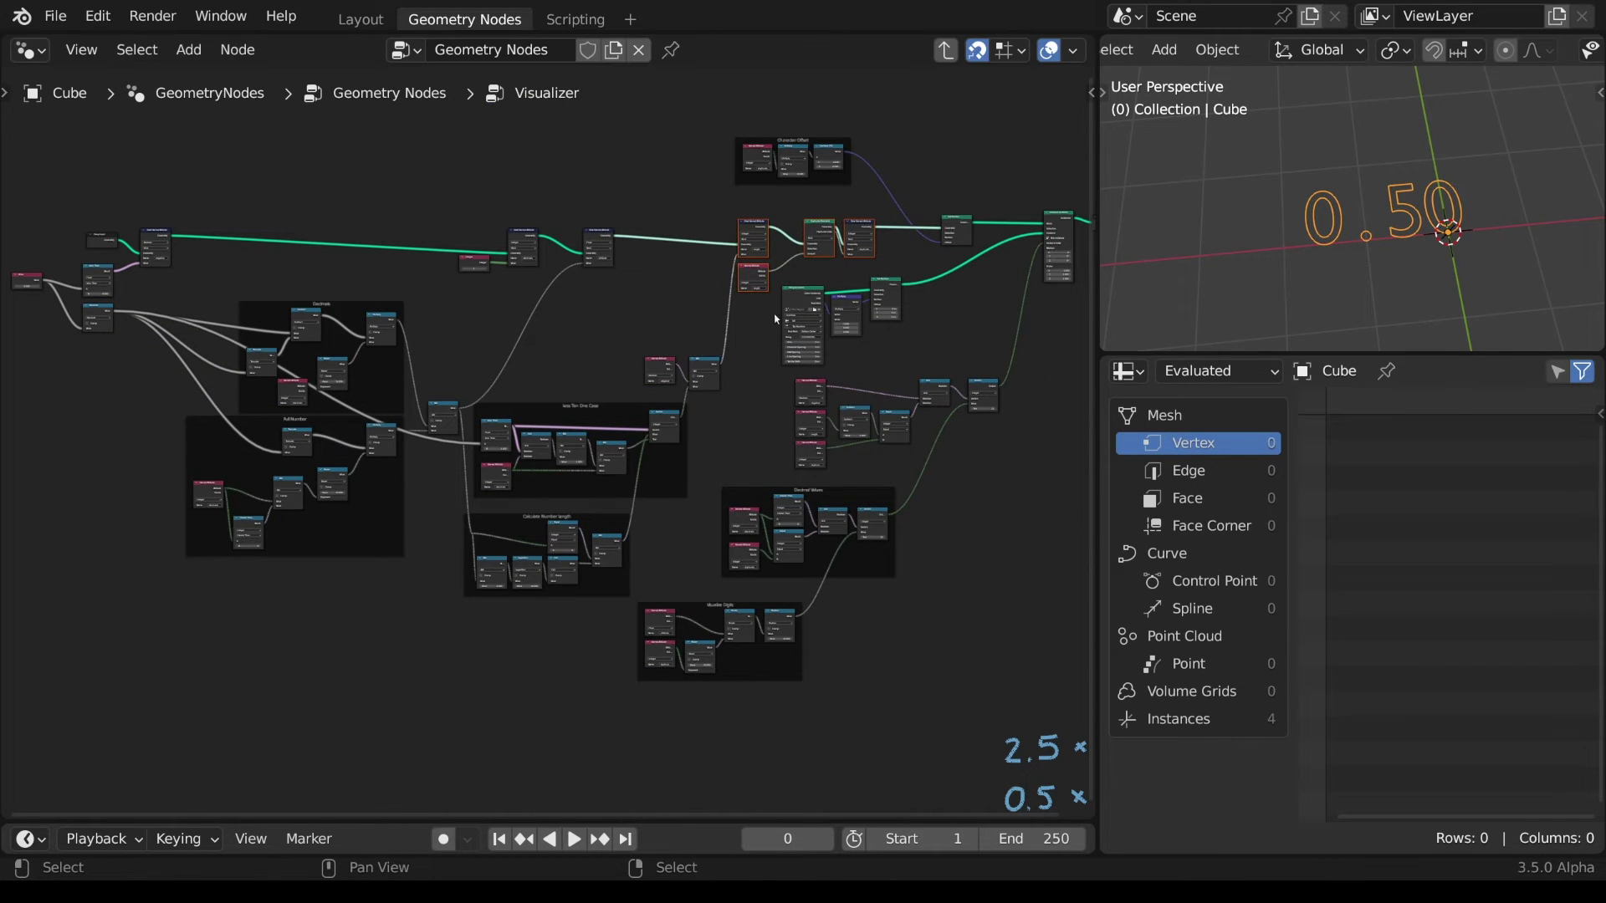
- Set the input Value node to -19.7 to test a negative number with decimals
scroll(586, 485, up, 2)
scroll(556, 405, up, 5)
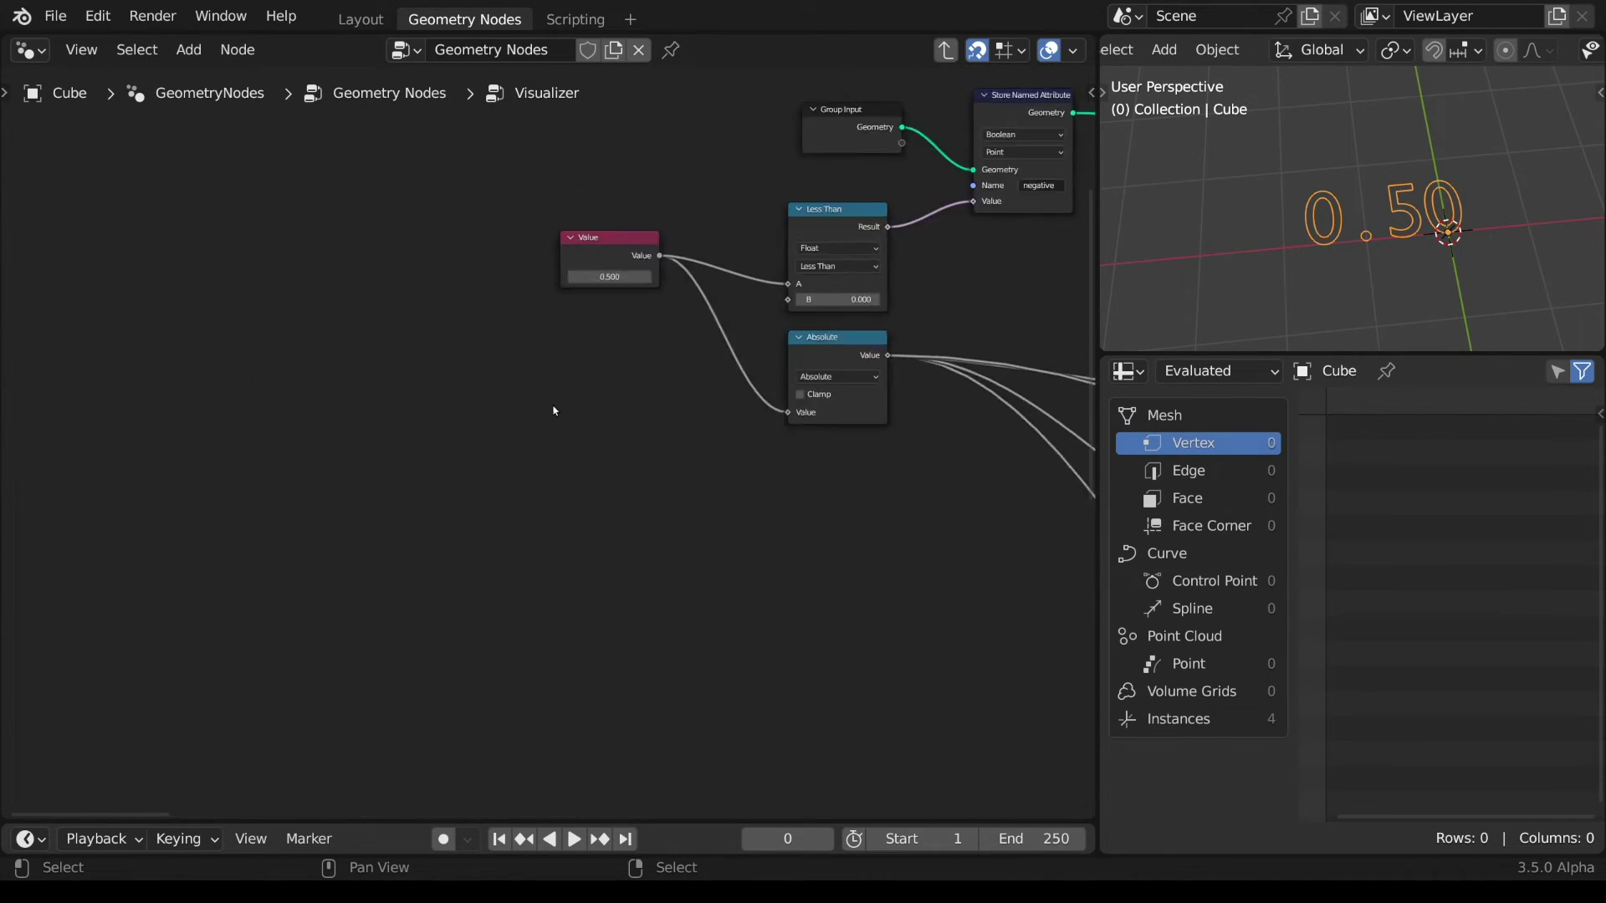
drag(620, 248, 585, 249)
scroll(608, 429, down, 3)
ctrl+scroll(940, 333, right, 10)
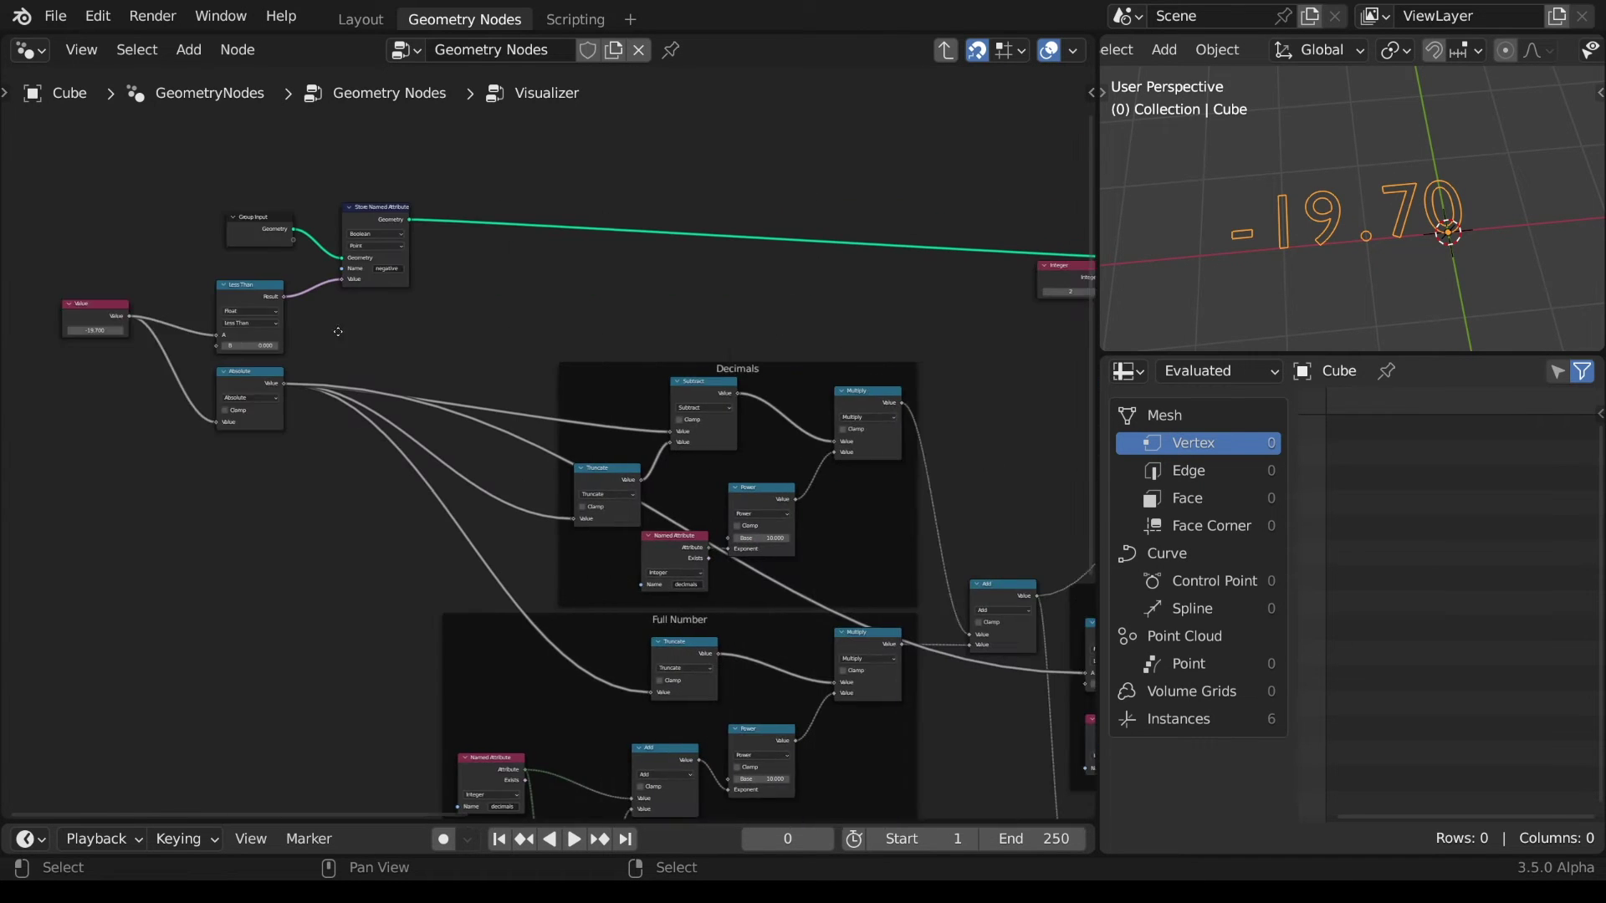
ctrl+scroll(999, 365, right, 15)
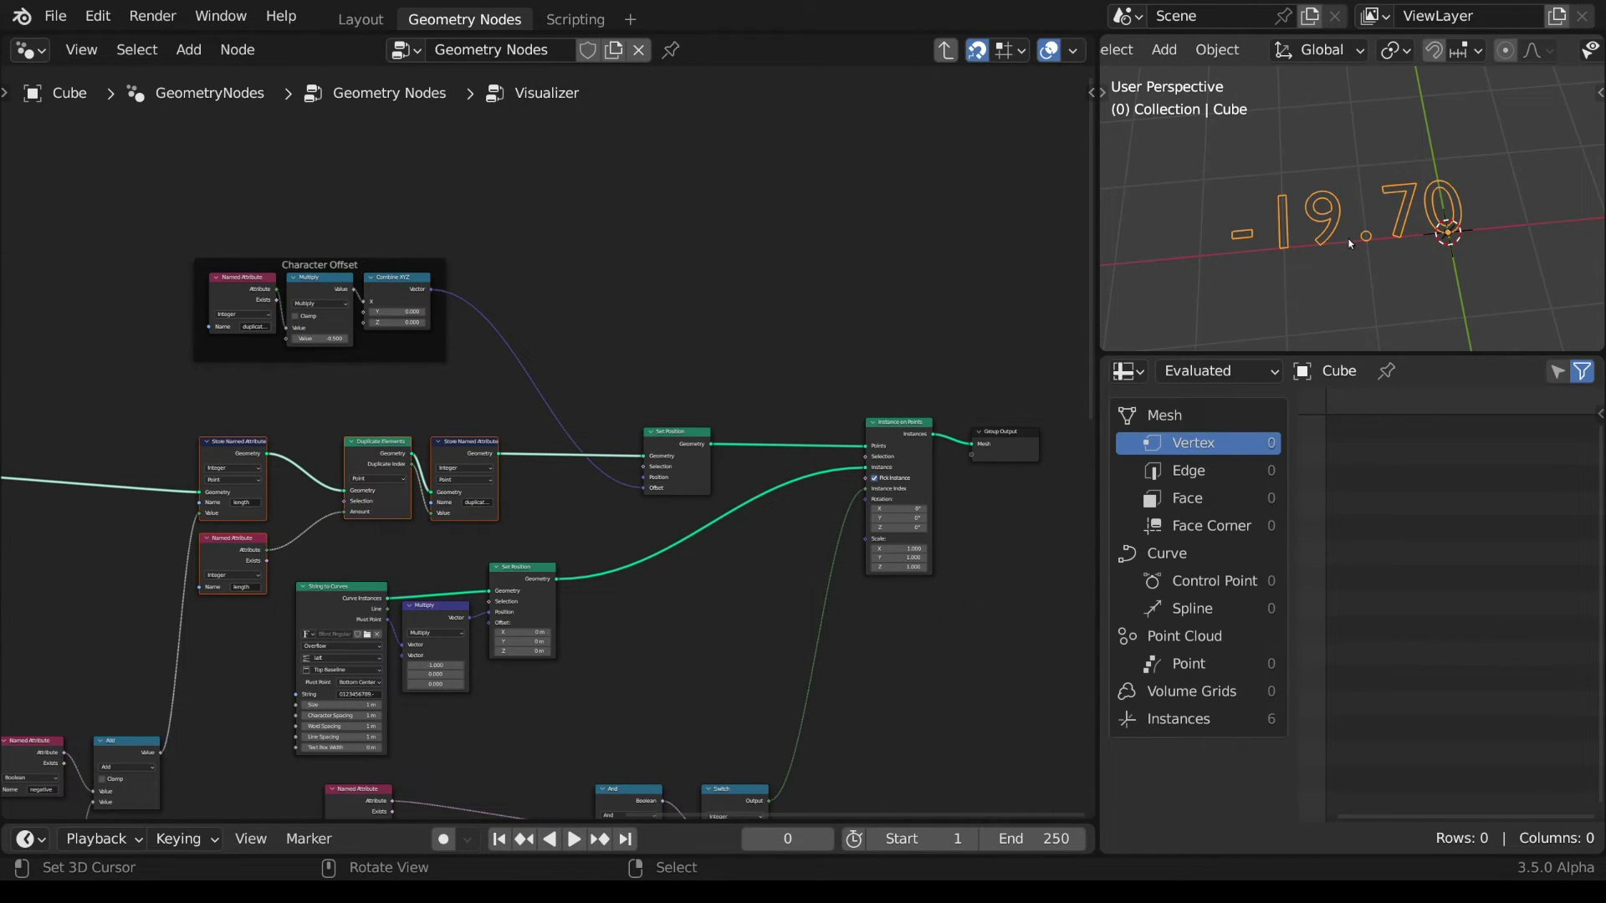
- Move the Named Attribute and Multiply nodes left in the Character Offset frame and add an Add node after Multiply
ctrl+scroll(599, 334, left, 8)
drag(641, 282, 543, 192)
shift+click(582, 199)
key(shift+a)
text(a)
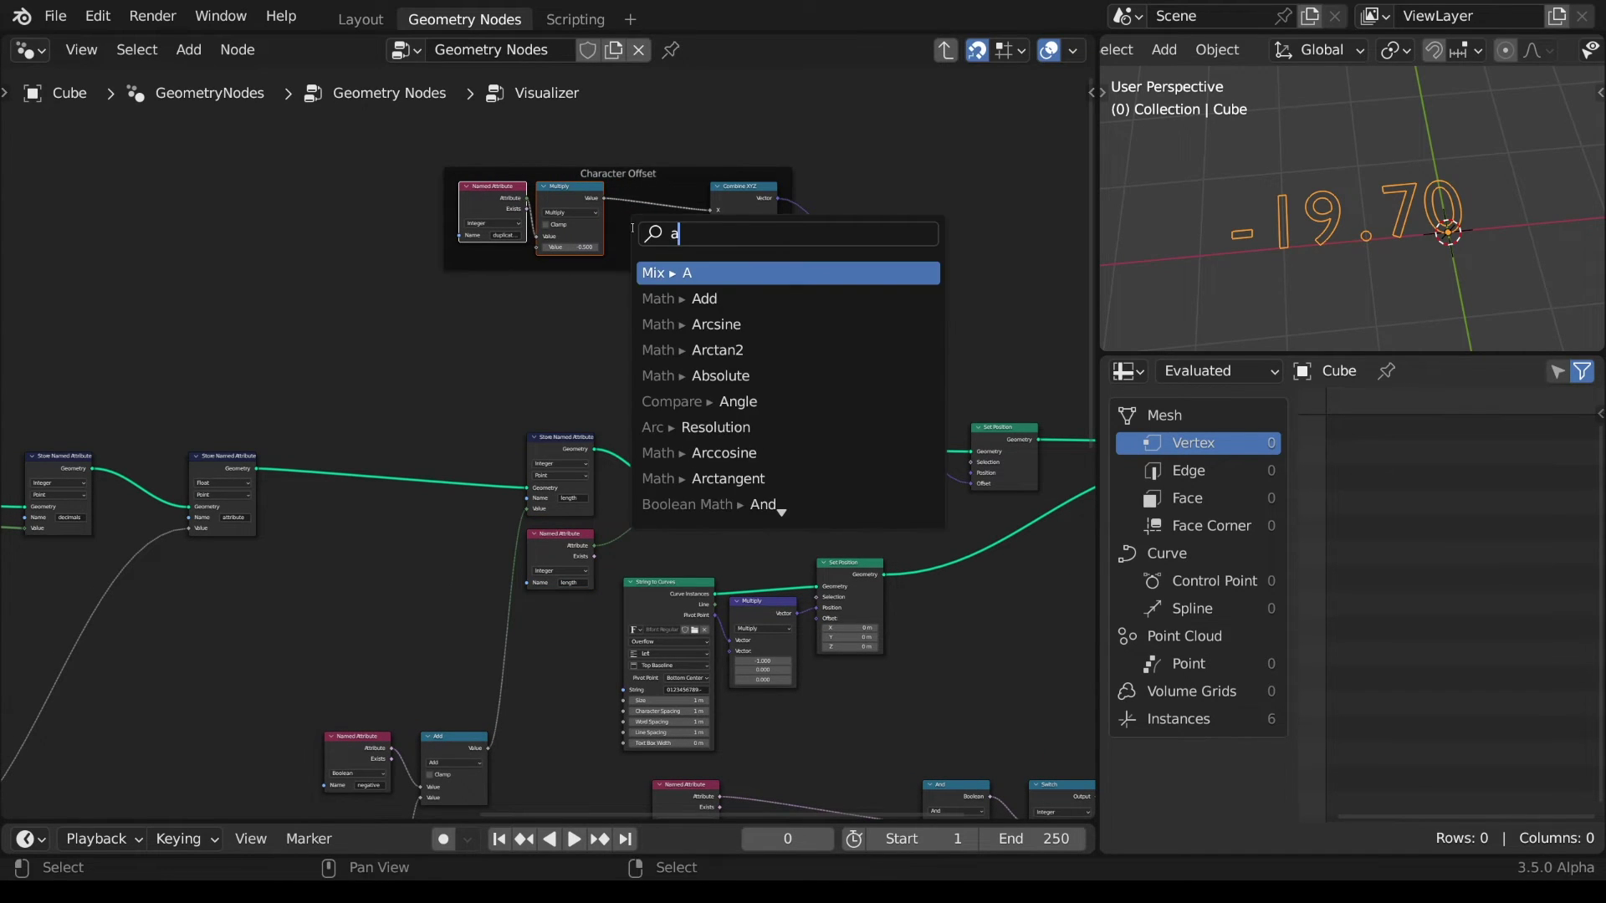
text(dd)
key(Return)
click(644, 242)
- Set the new Add node's second value to 1 and connect its output to the X input of Combine XYZ
click(663, 277)
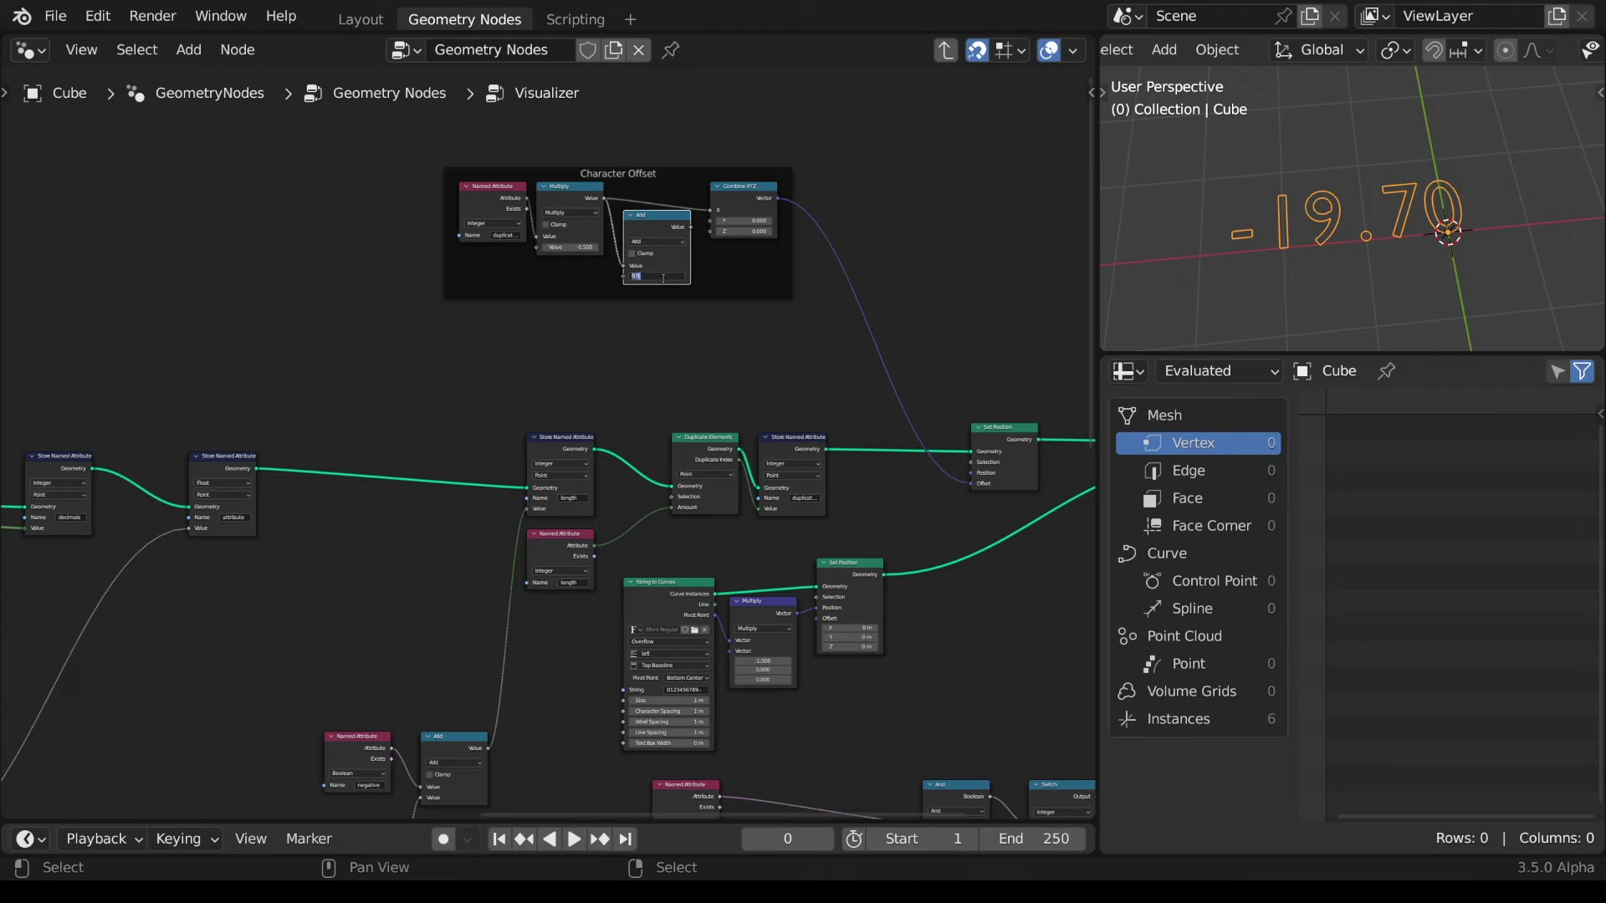
text(1)
key(Return)
drag(691, 227, 710, 209)
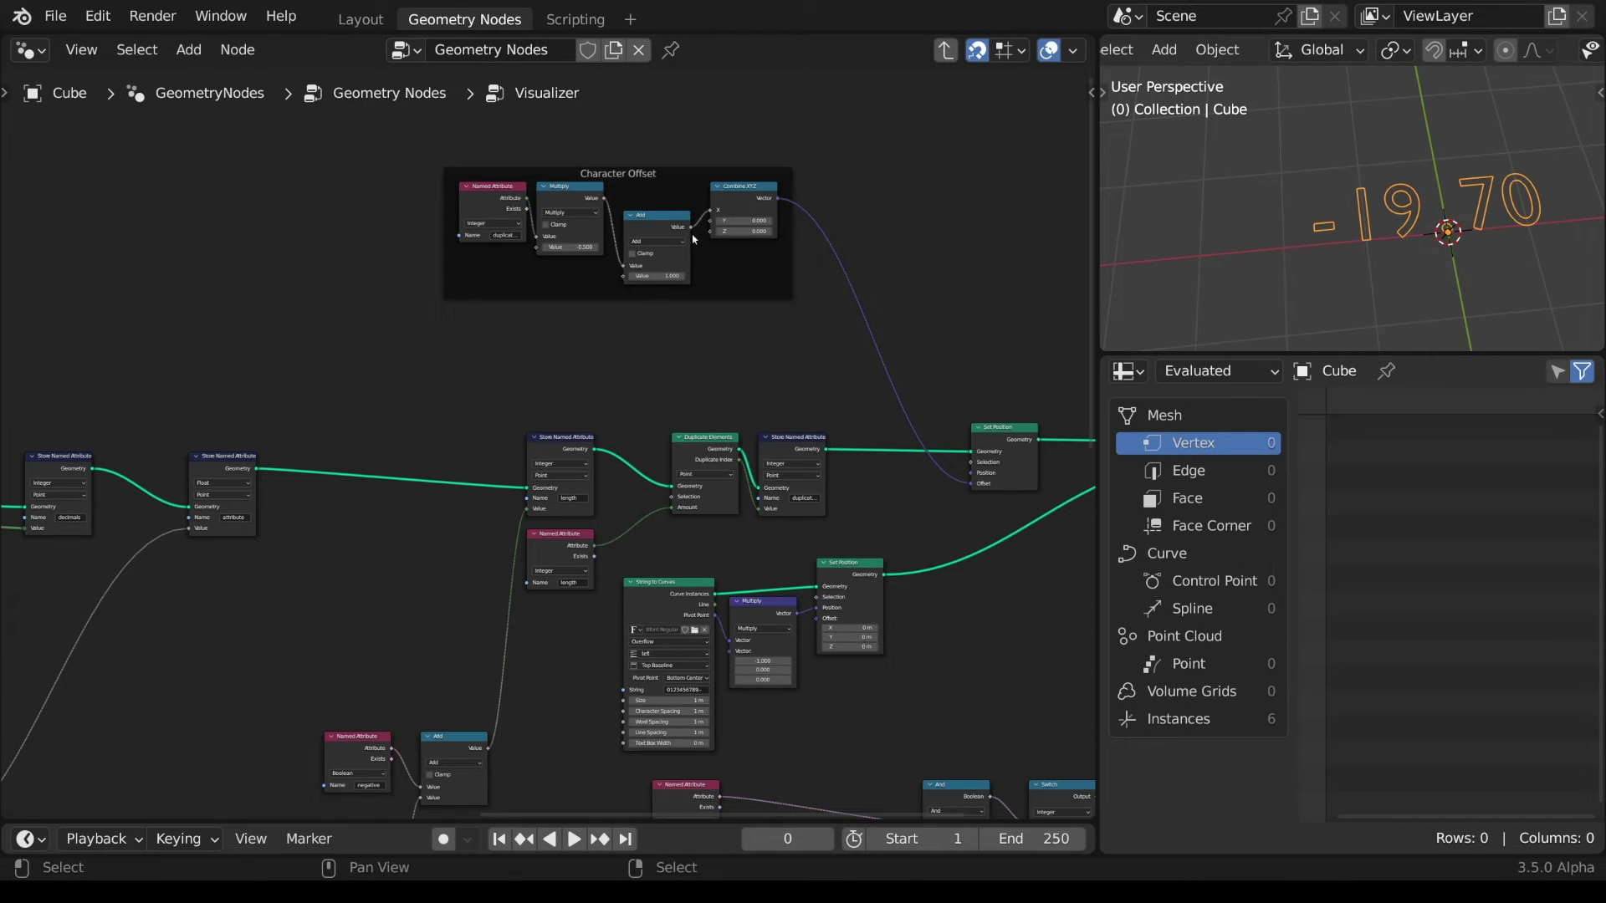
- Try different values on the Character Offset Add node, ending with -1
scroll(693, 239, up, 2)
ctrl+scroll(730, 178, up, 1)
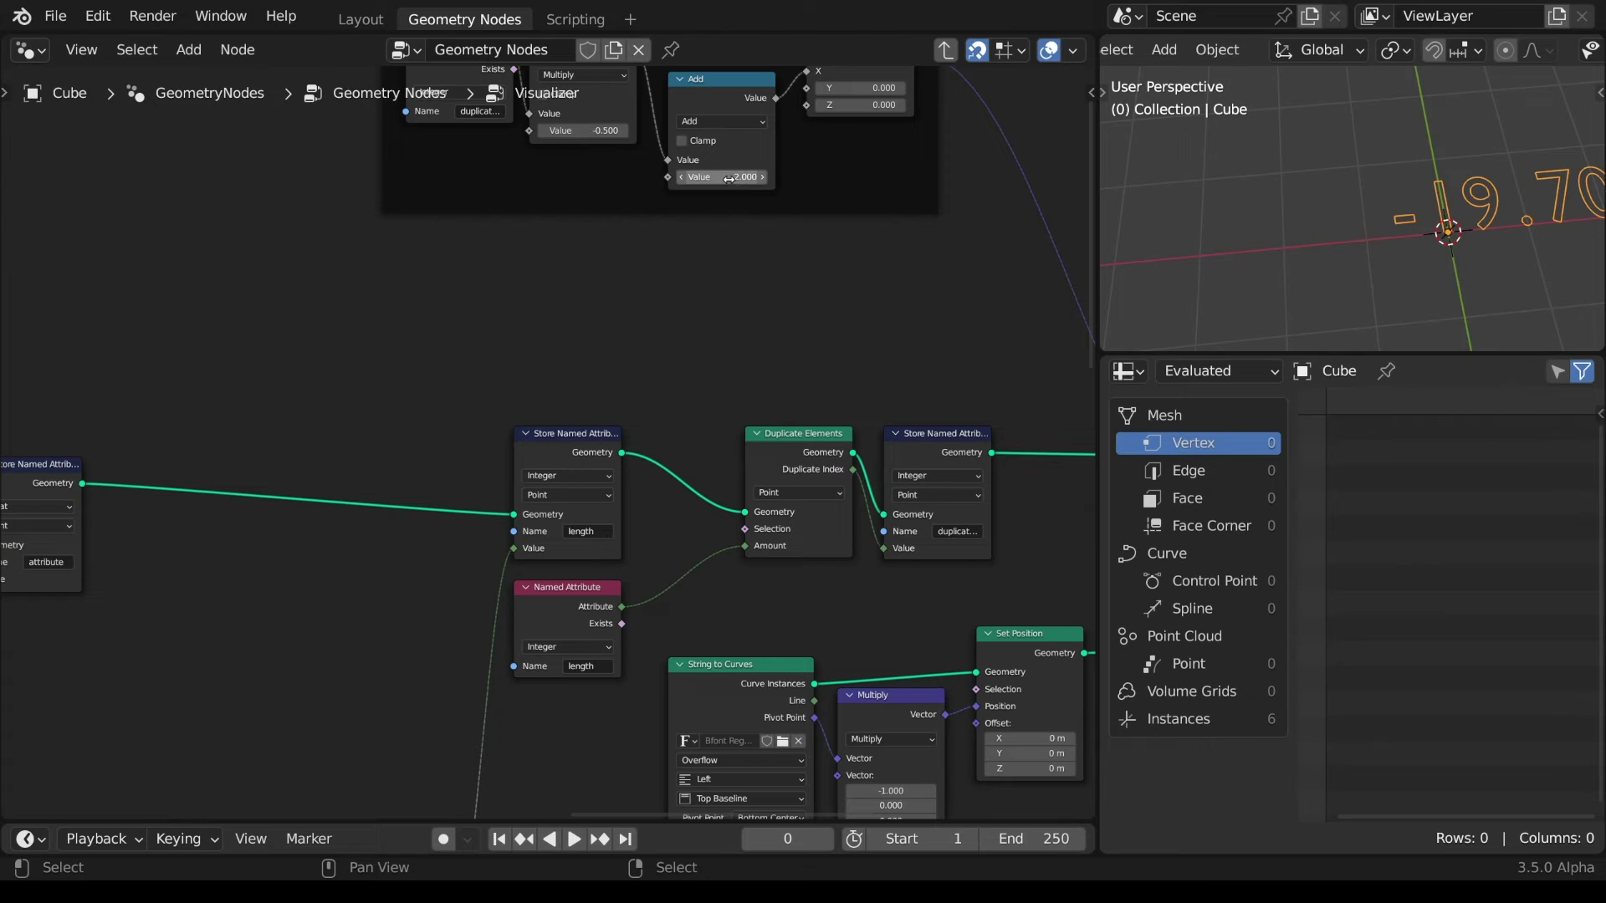
ctrl+scroll(730, 178, down, 1)
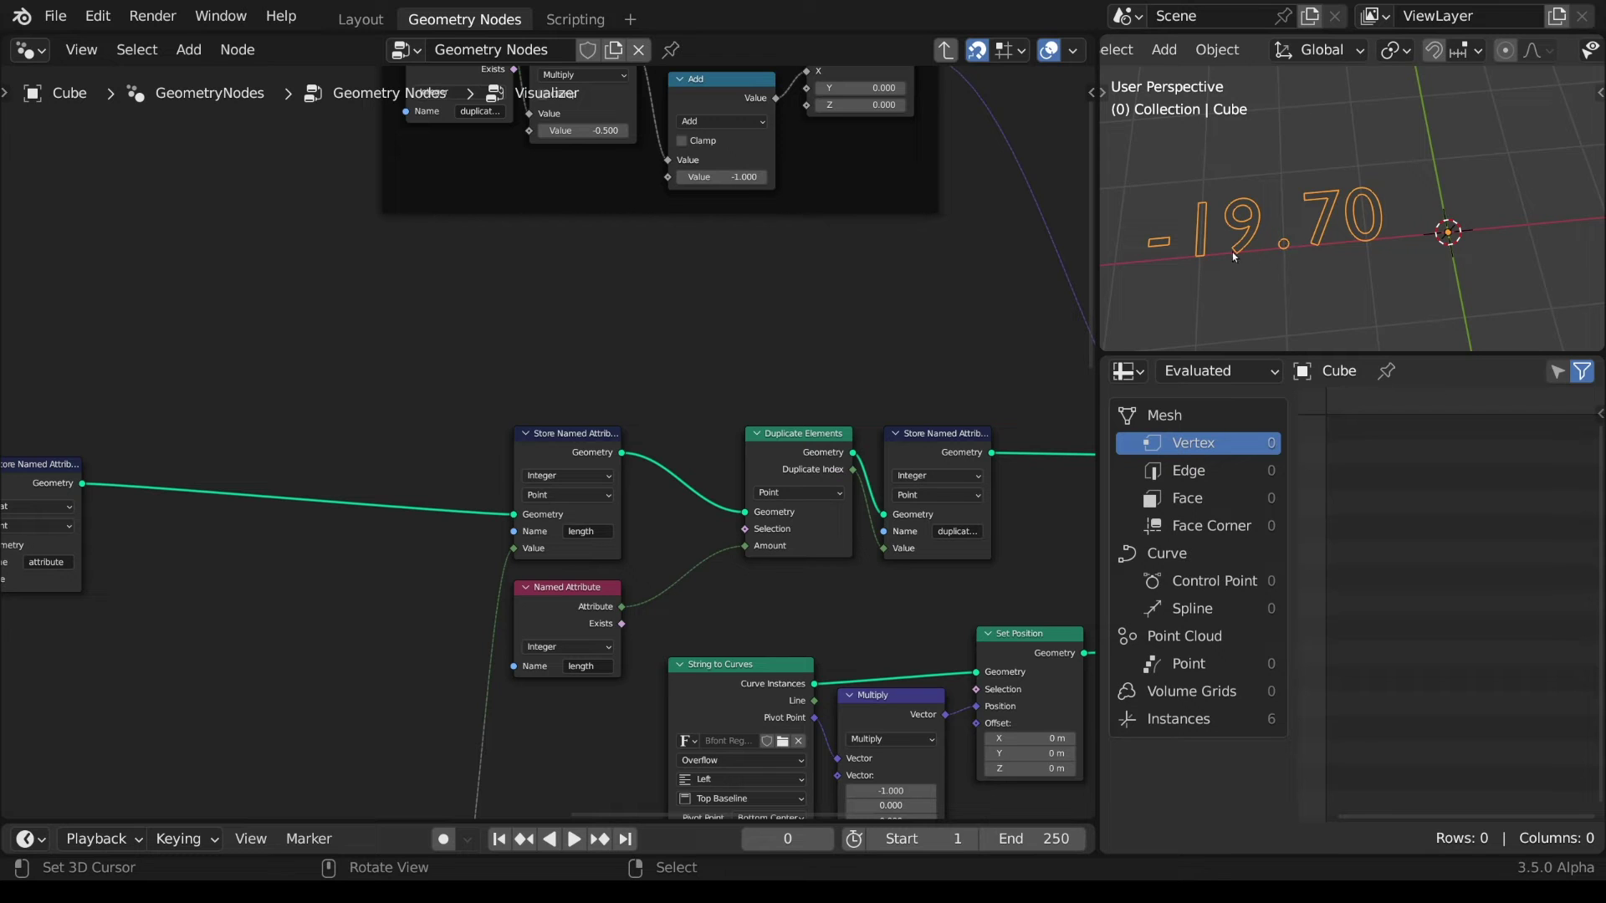
scroll(701, 275, down, 2)
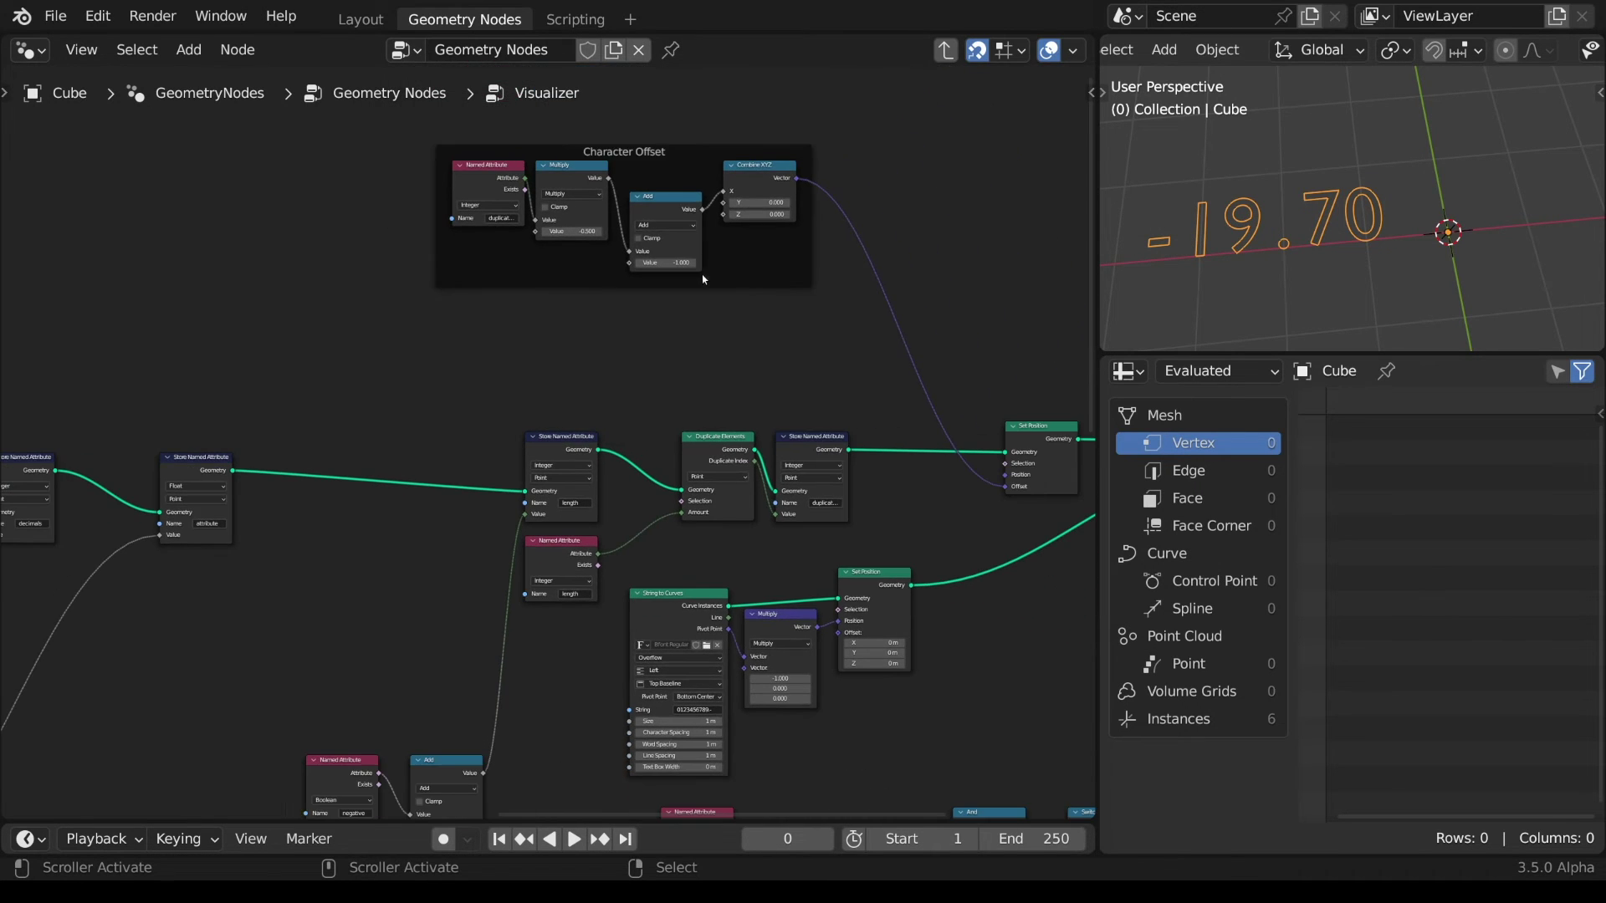
- Move the Character Offset frame to make room and add a Named Attribute node below and left of it
drag(668, 155, 719, 204)
key(shift+a)
mouse_move(358, 434)
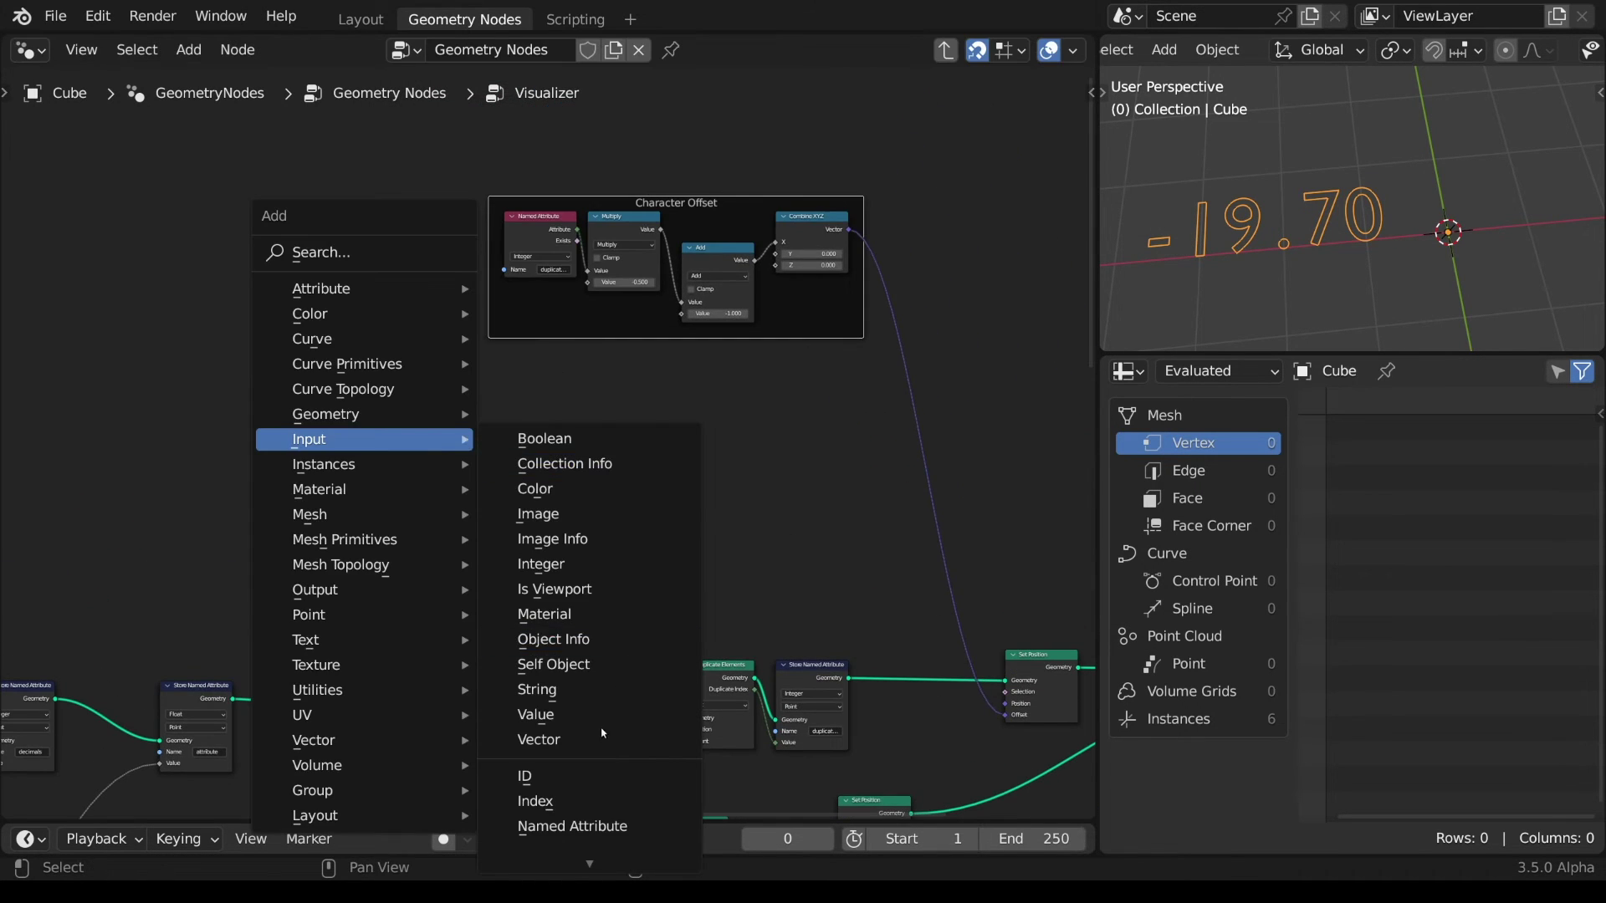
click(574, 821)
click(372, 416)
scroll(373, 416, up, 2)
- Set the new Named Attribute node to Integer and have it read the duplicate index attribute
click(321, 378)
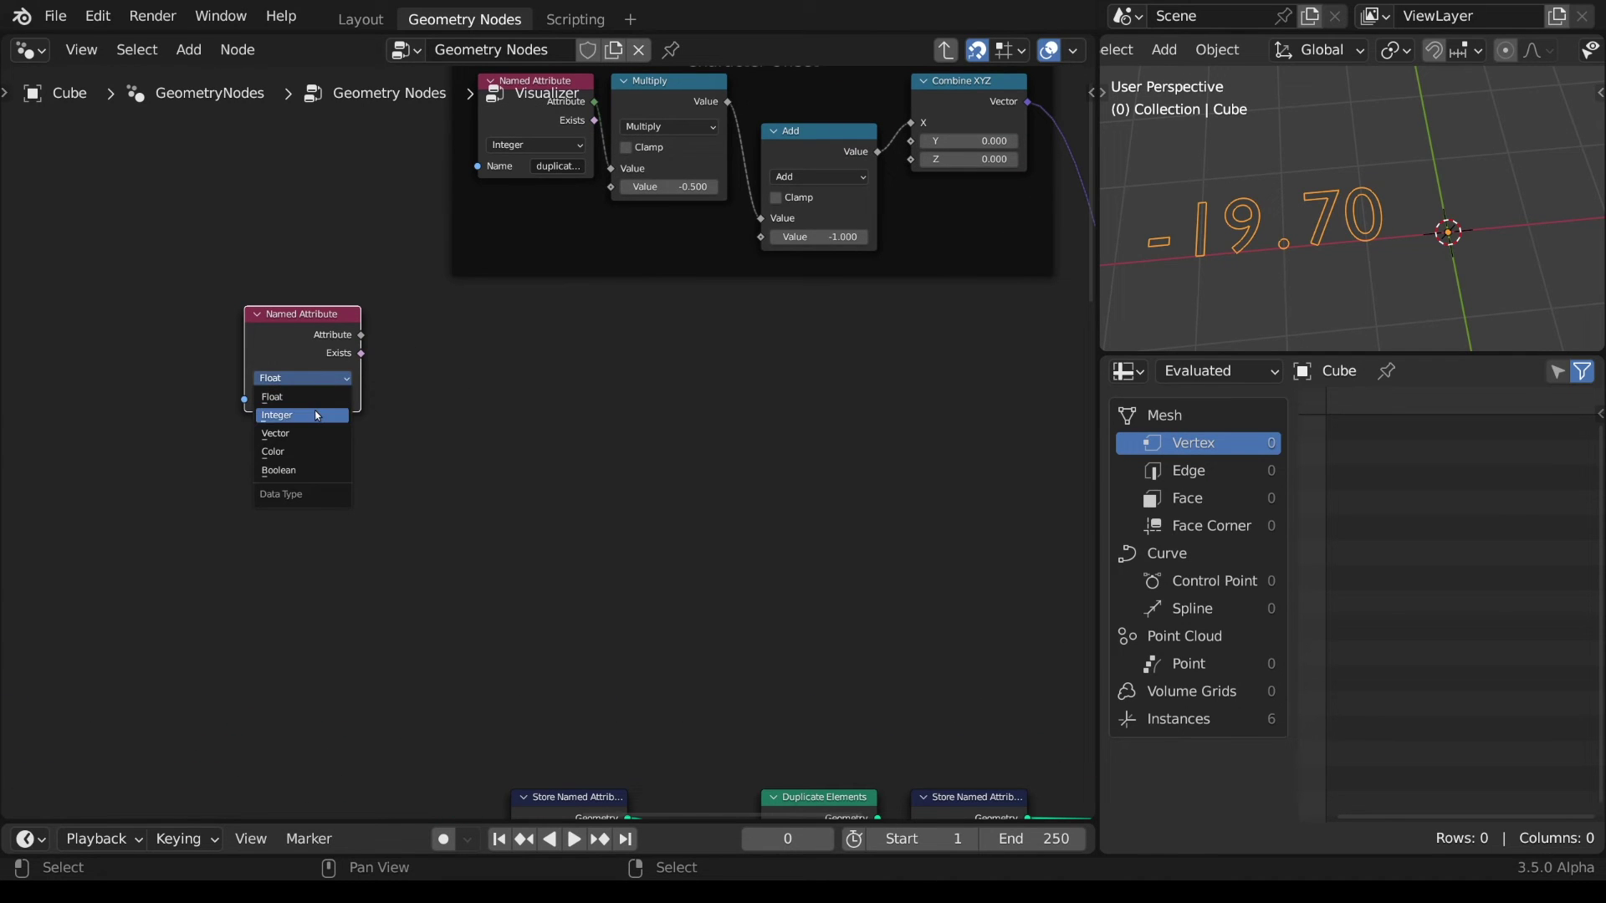
click(280, 410)
click(322, 399)
text(duplica)
key(Return)
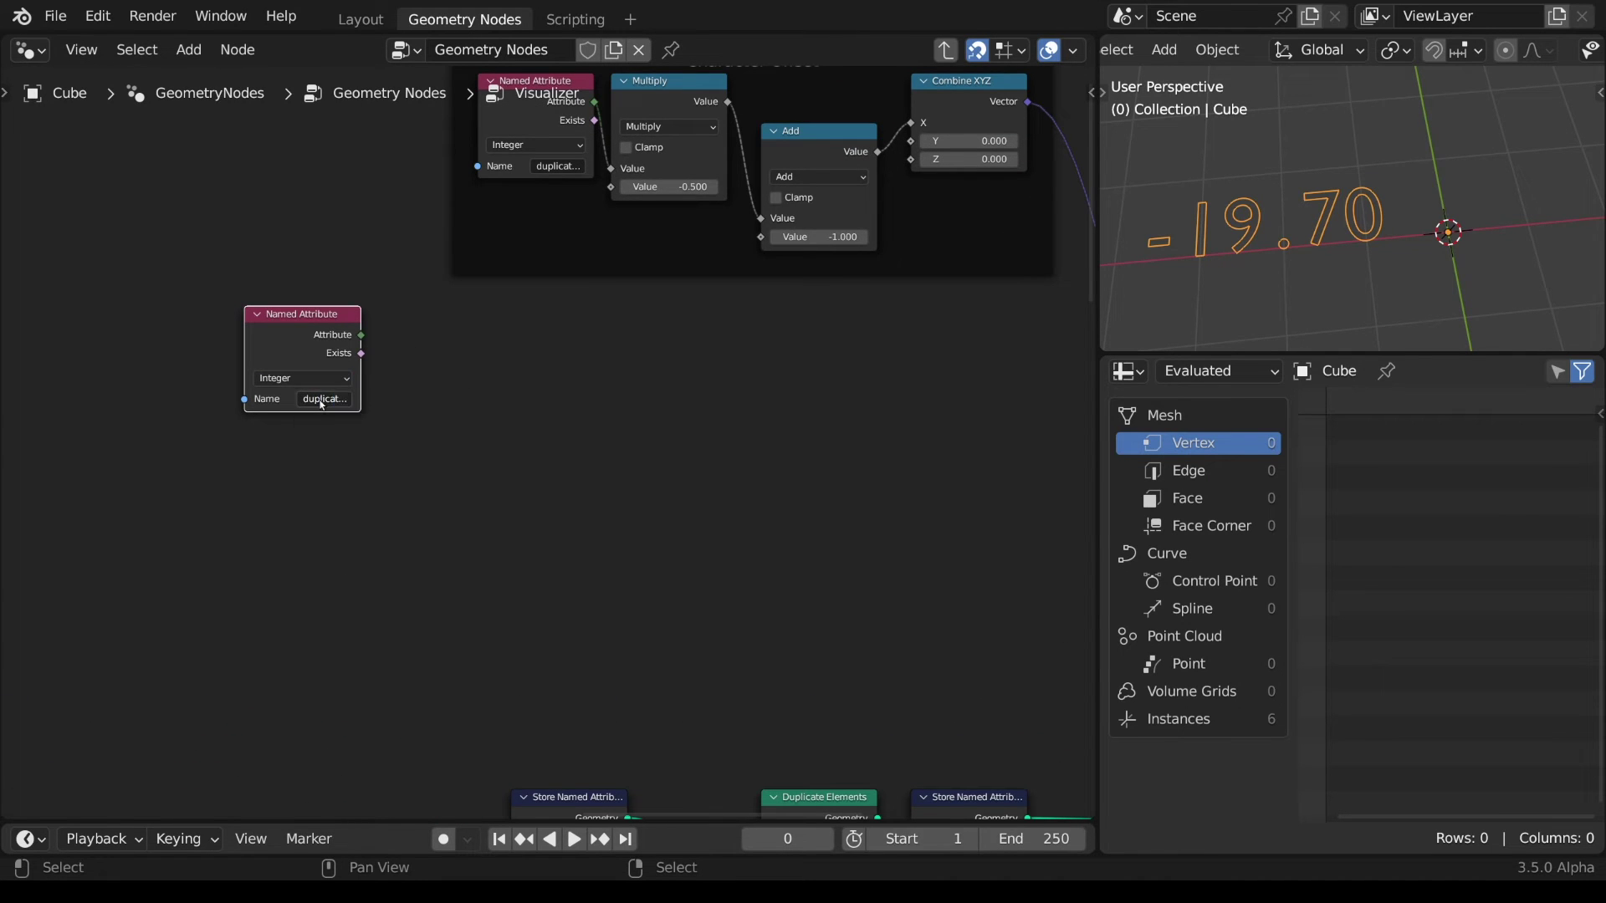
- Duplicate that Named Attribute node below the original and set the copy's name to decimals
key(shift+d)
click(326, 550)
click(333, 549)
text(decimals)
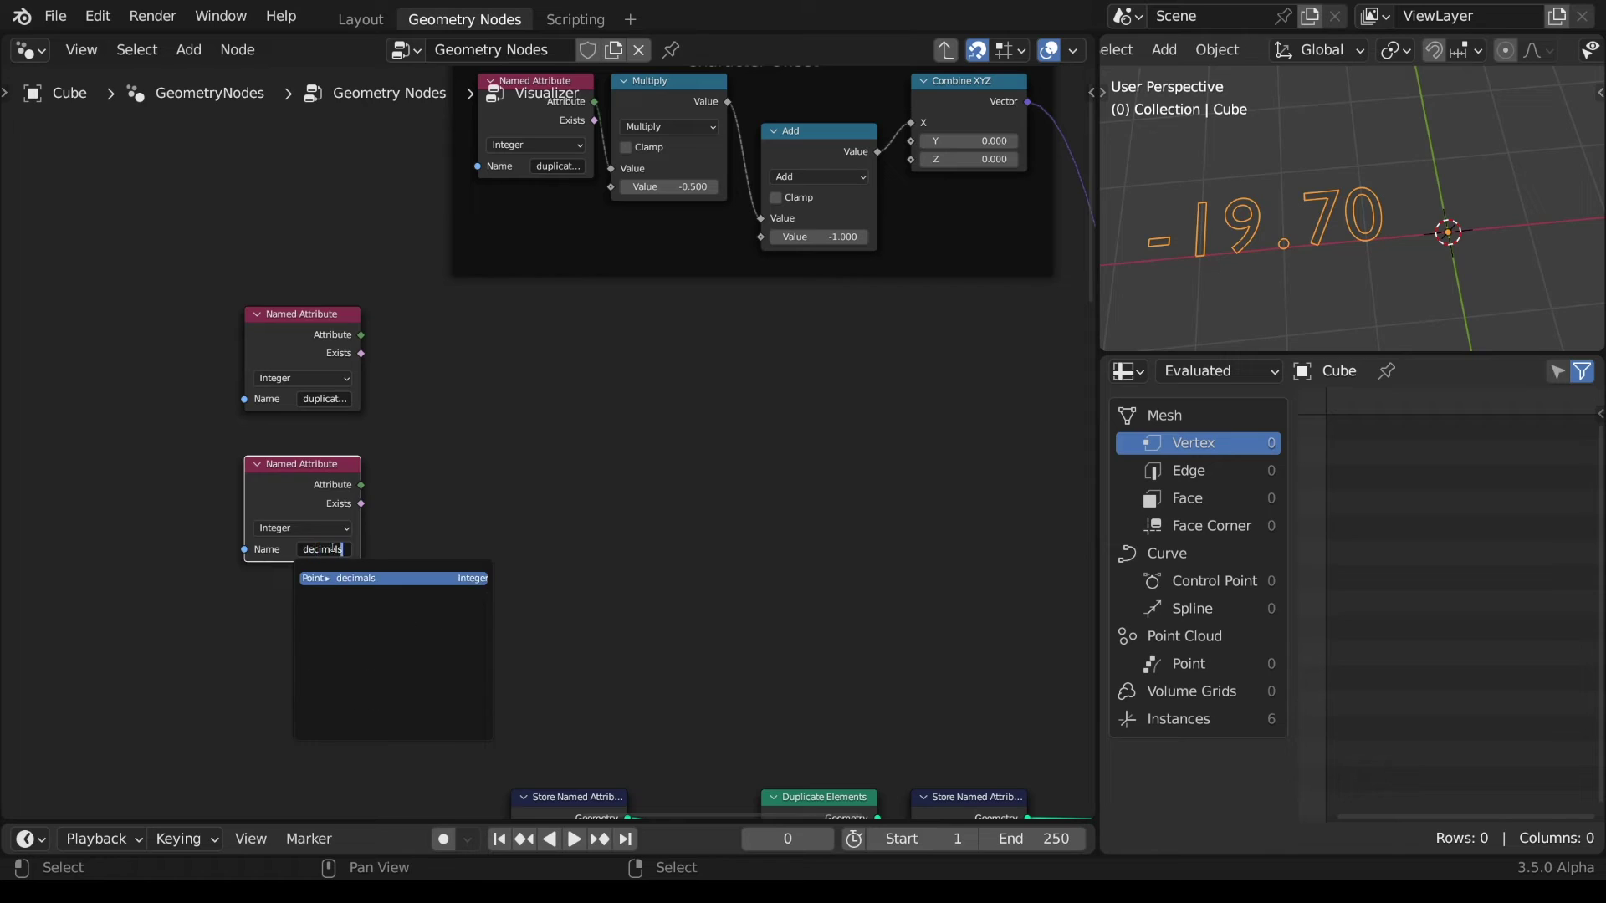
key(Return)
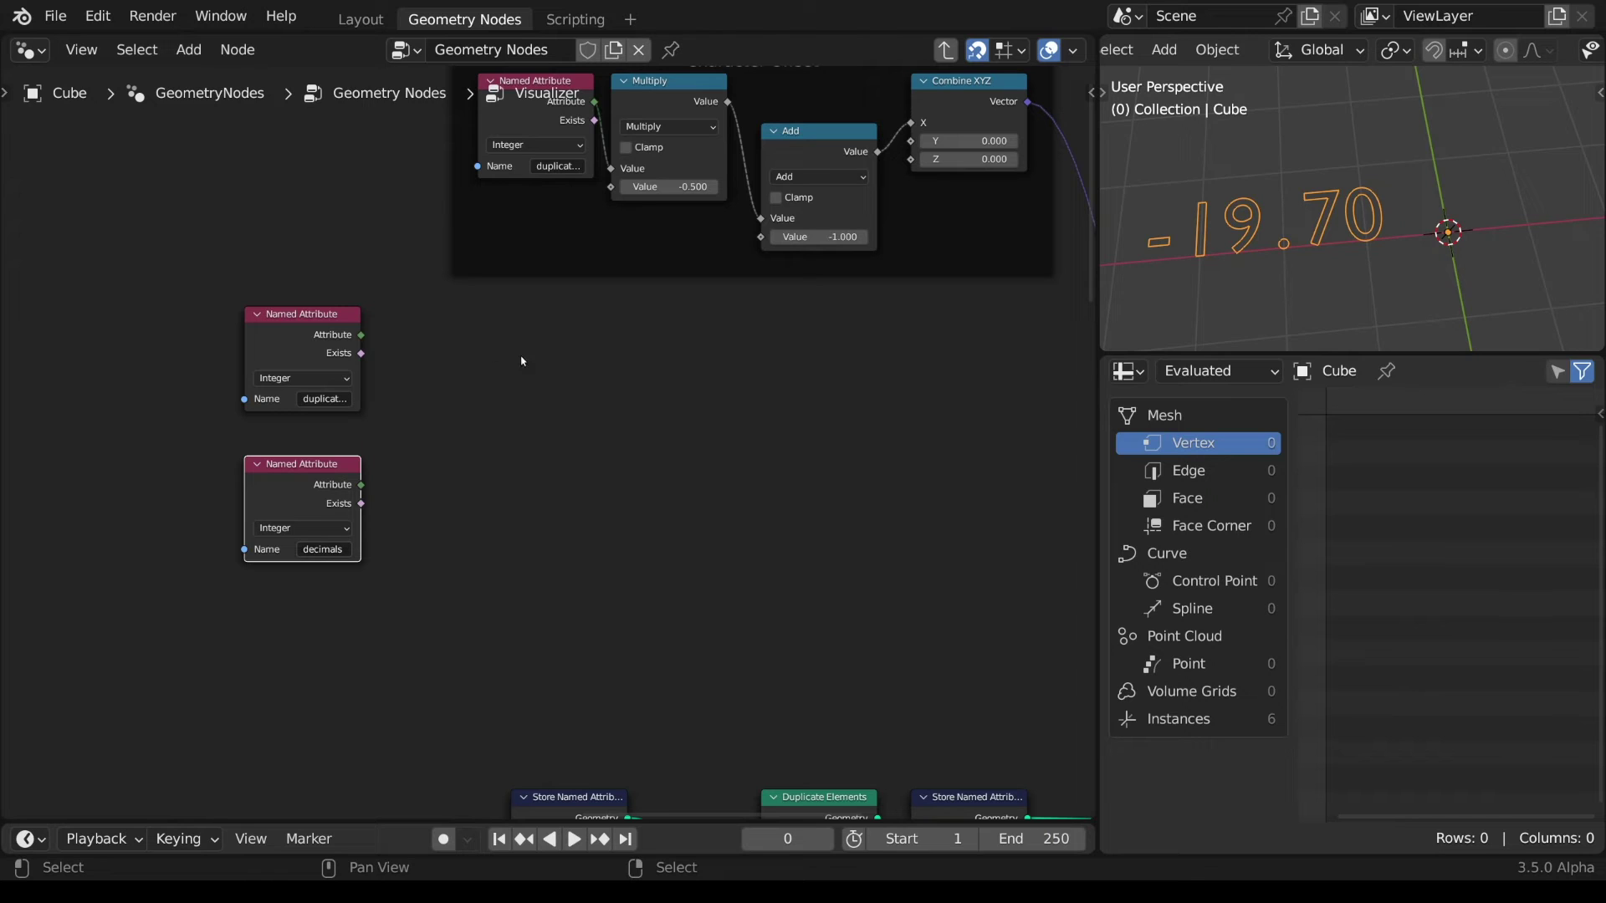
- Compare the duplicate index attribute (A) with decimals (B) using a new Integer Compare node set to Greater Than or Equal
drag(363, 335, 491, 399)
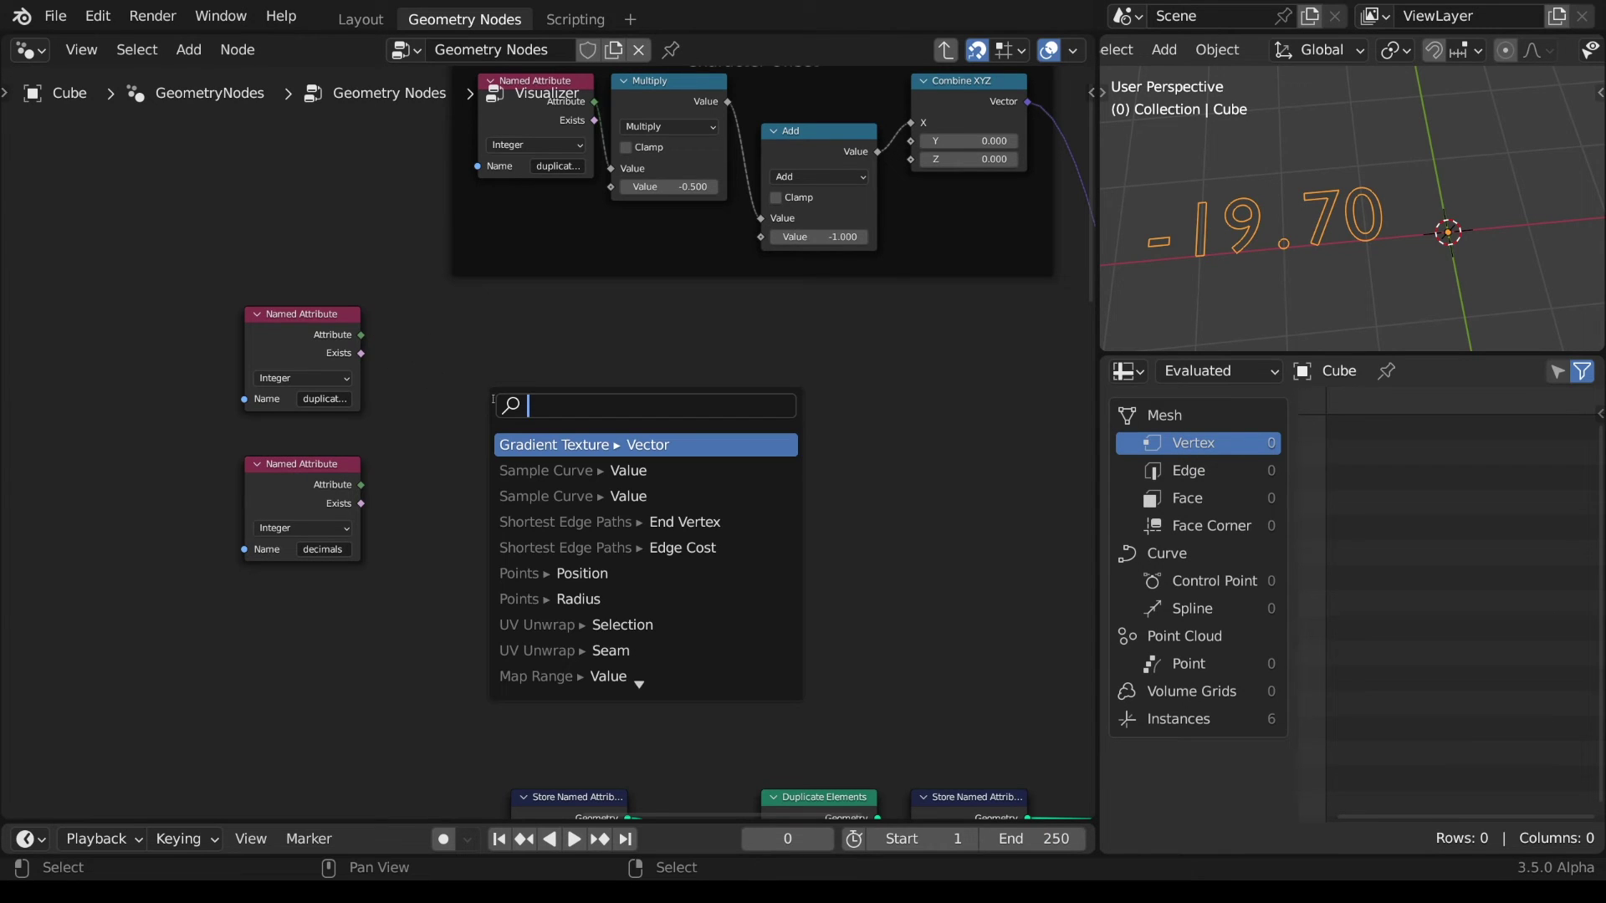
text(compa)
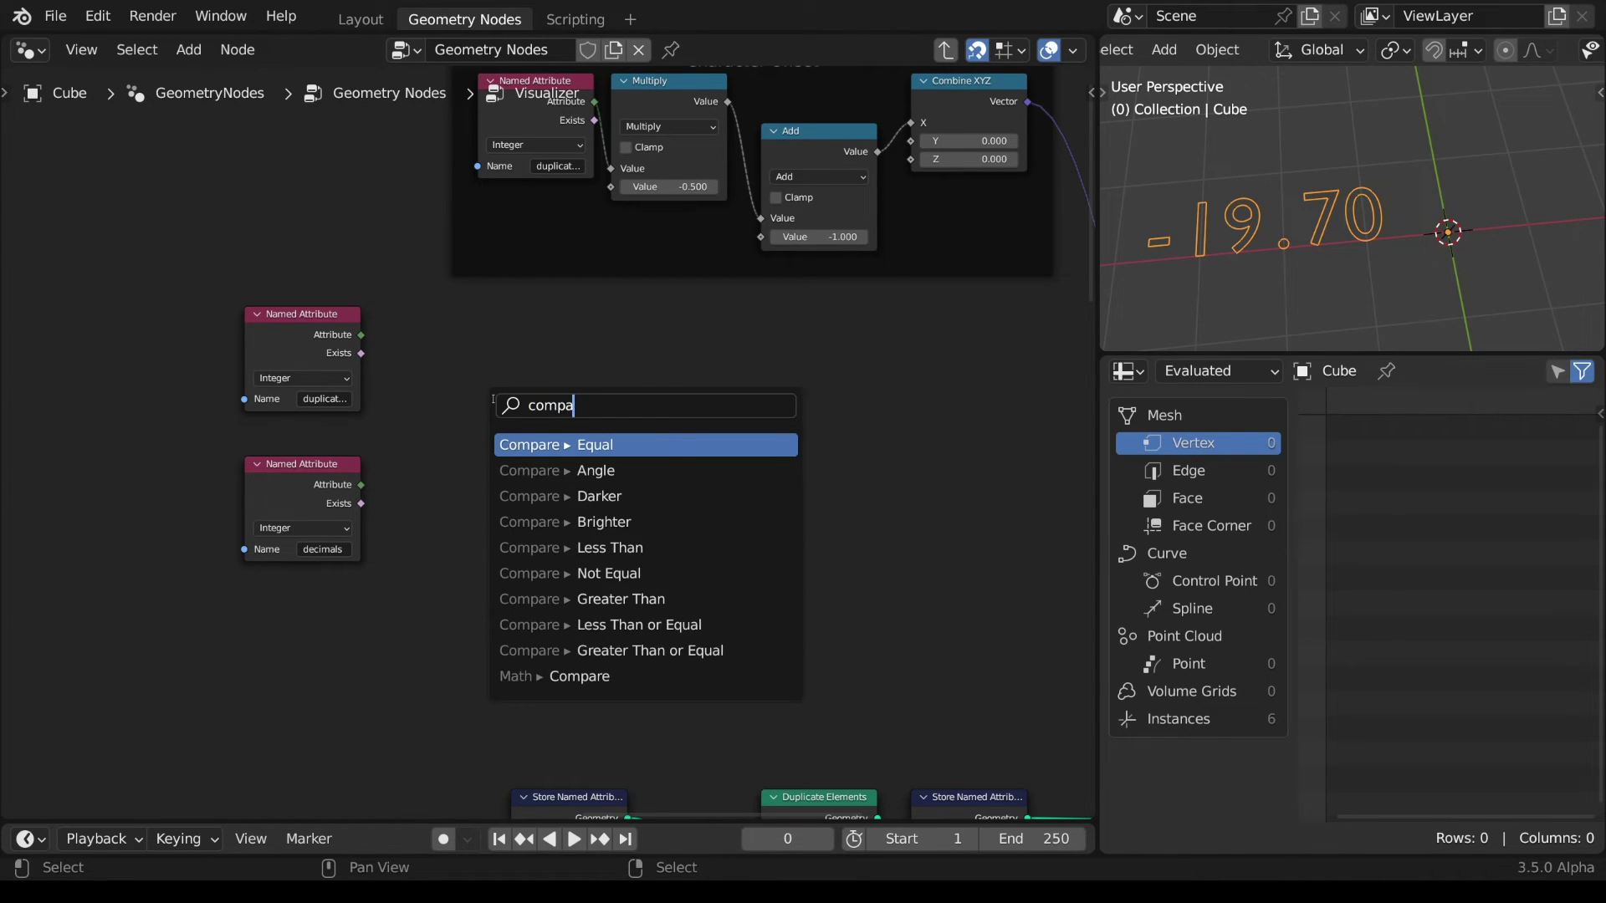
key(Down)
key(Down)
key(Down)
key(Down)
key(Down)
key(Down)
key(Down)
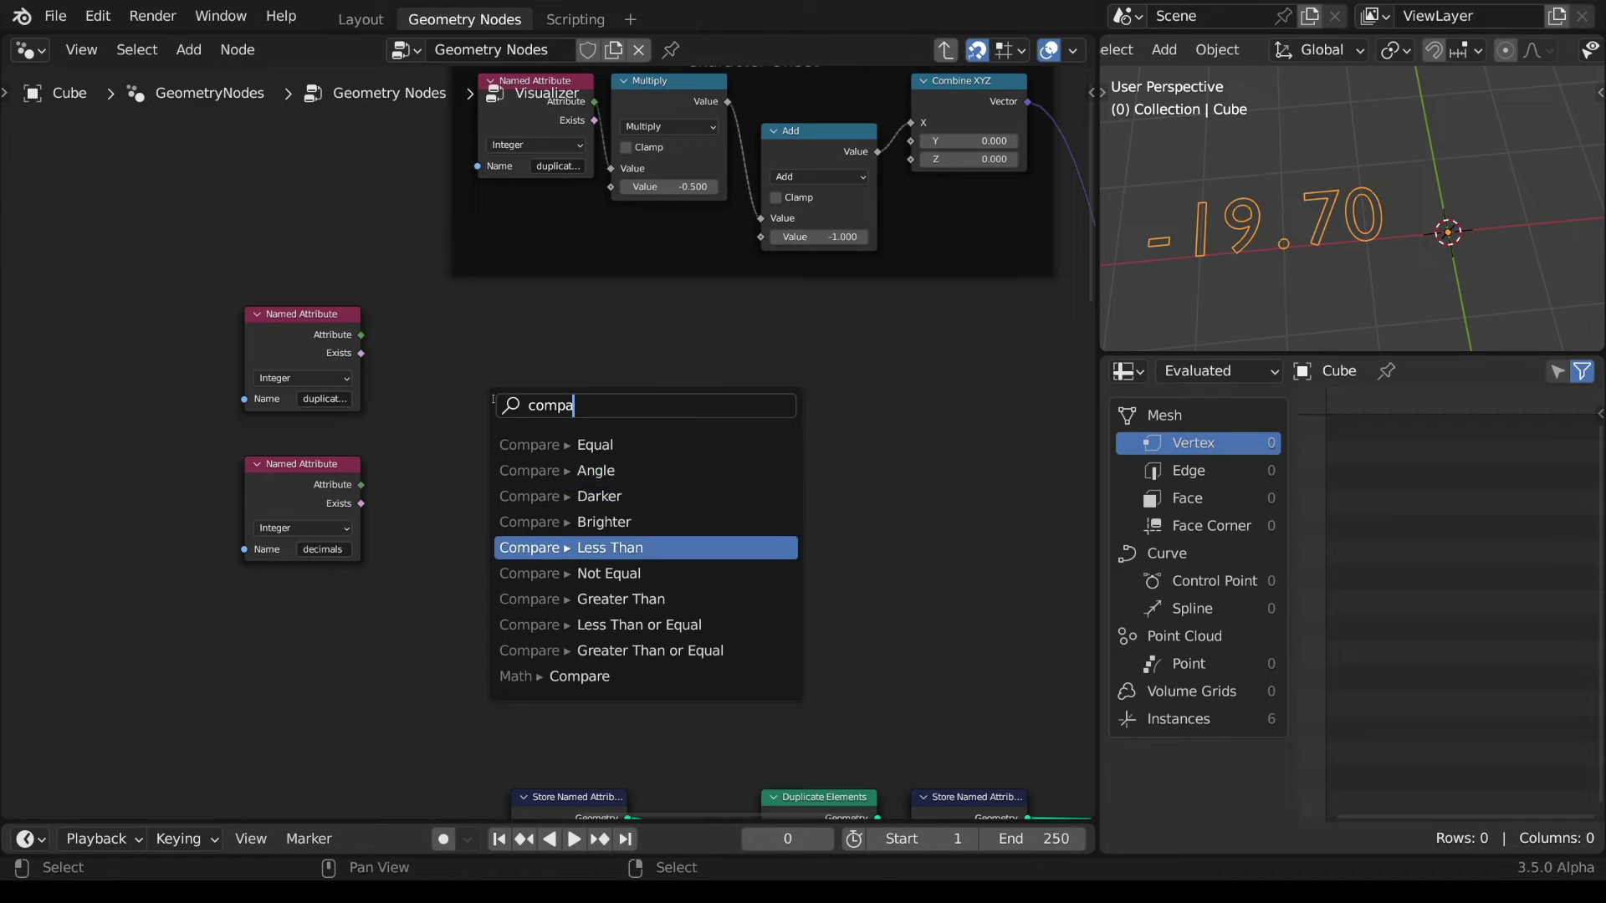
key(Return)
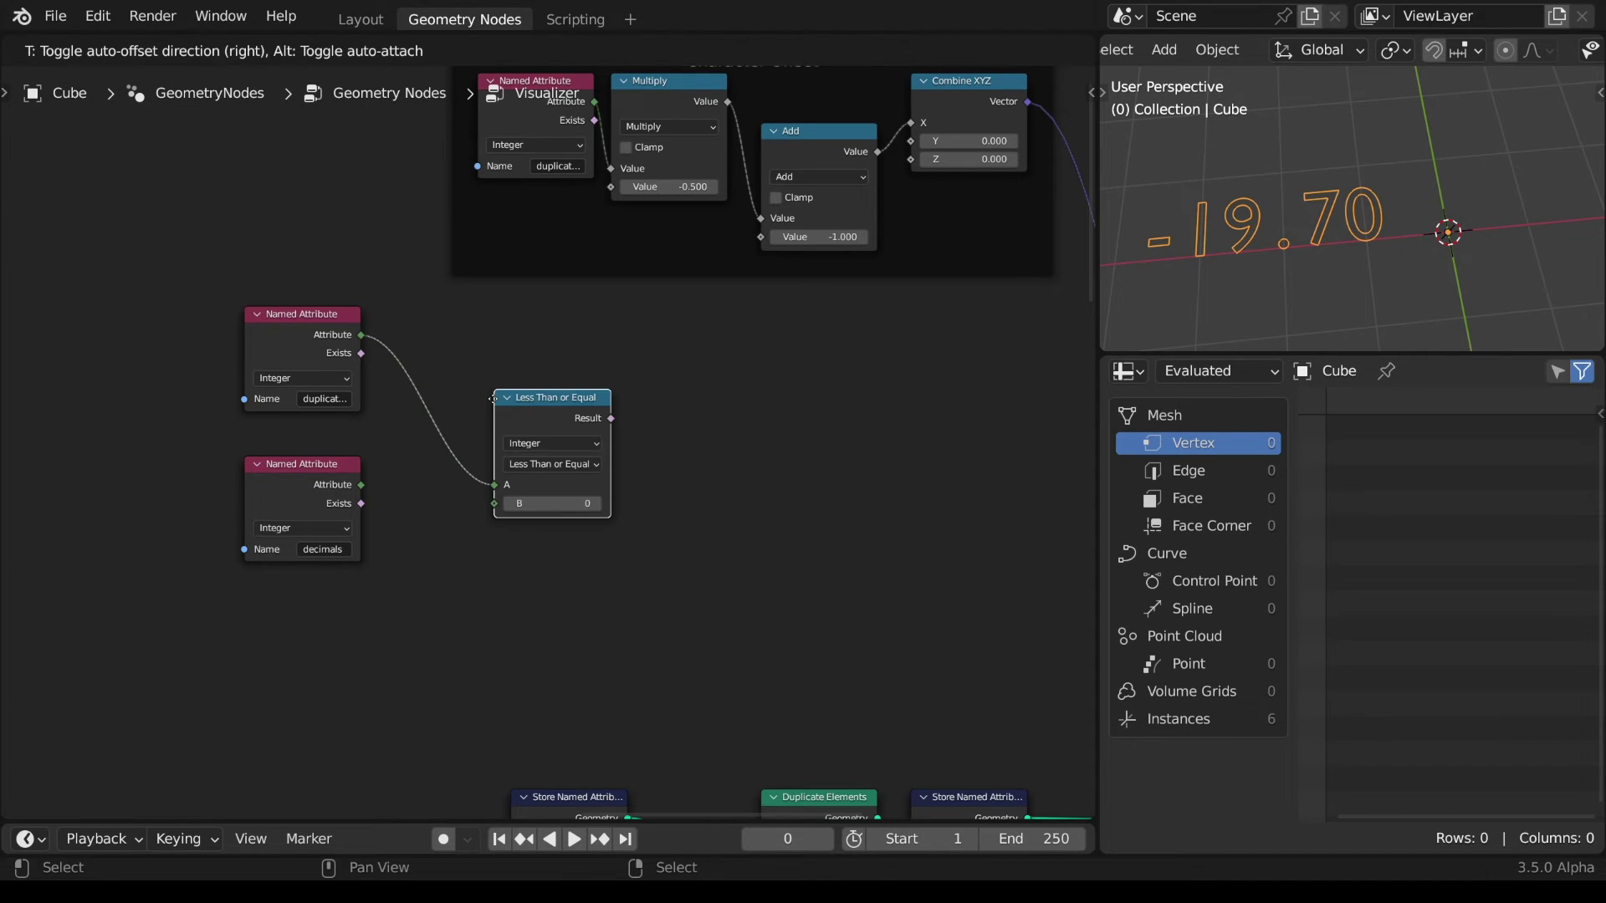
click(462, 347)
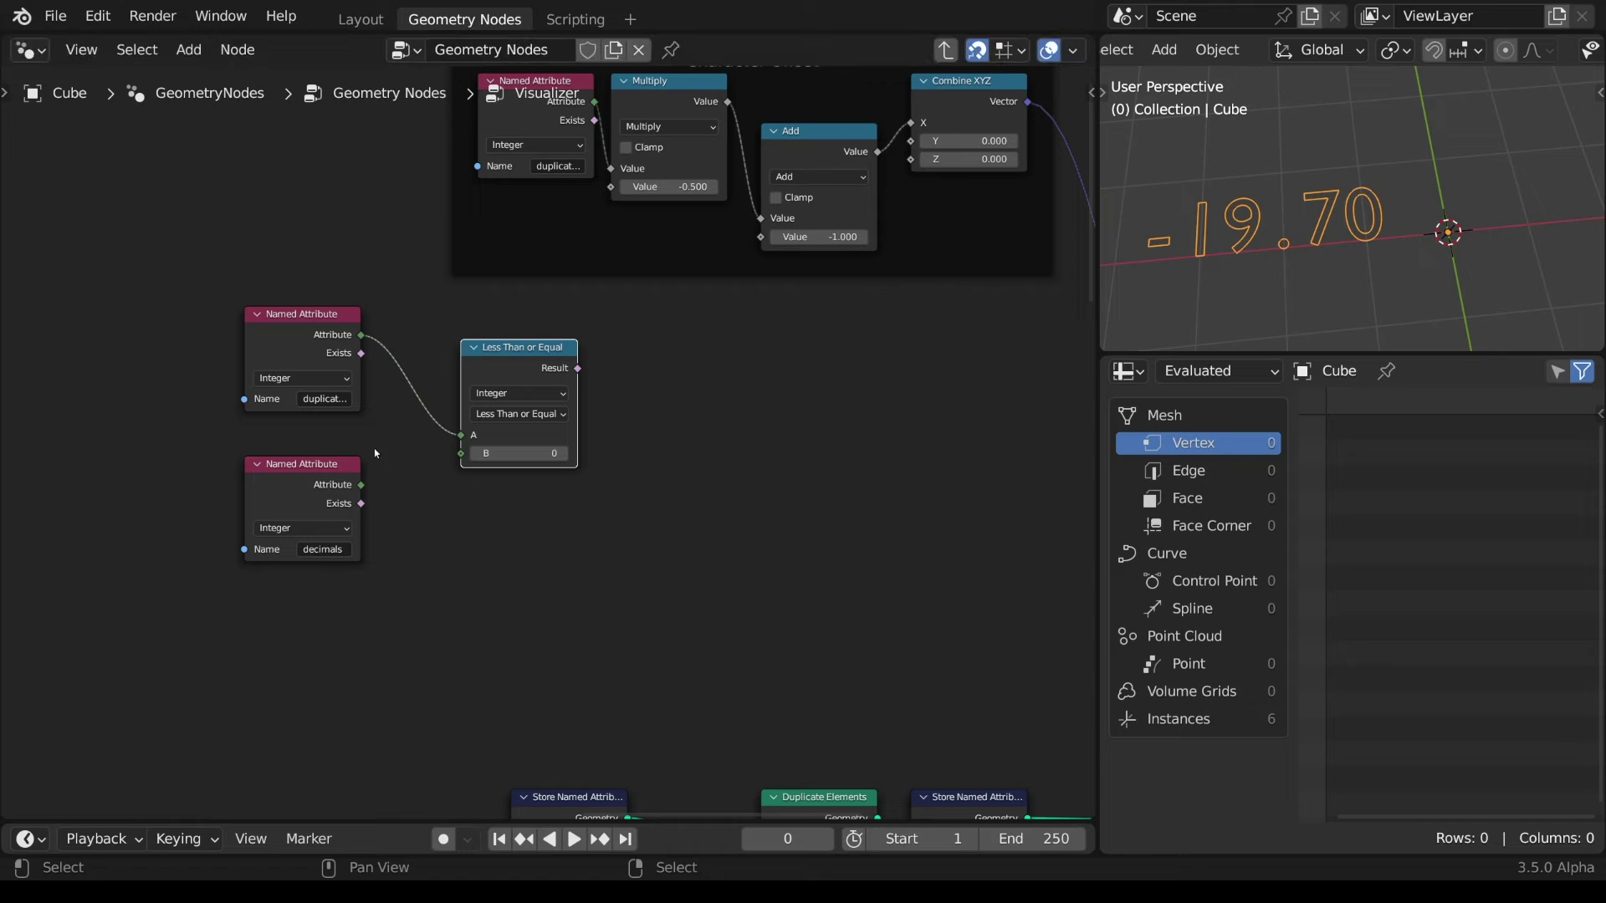
drag(361, 485, 461, 453)
drag(515, 344, 808, 368)
click(464, 345)
- Add a Float Switch node driven by the comparison result and feed its output into the Character Offset Add node's second value
text(swit)
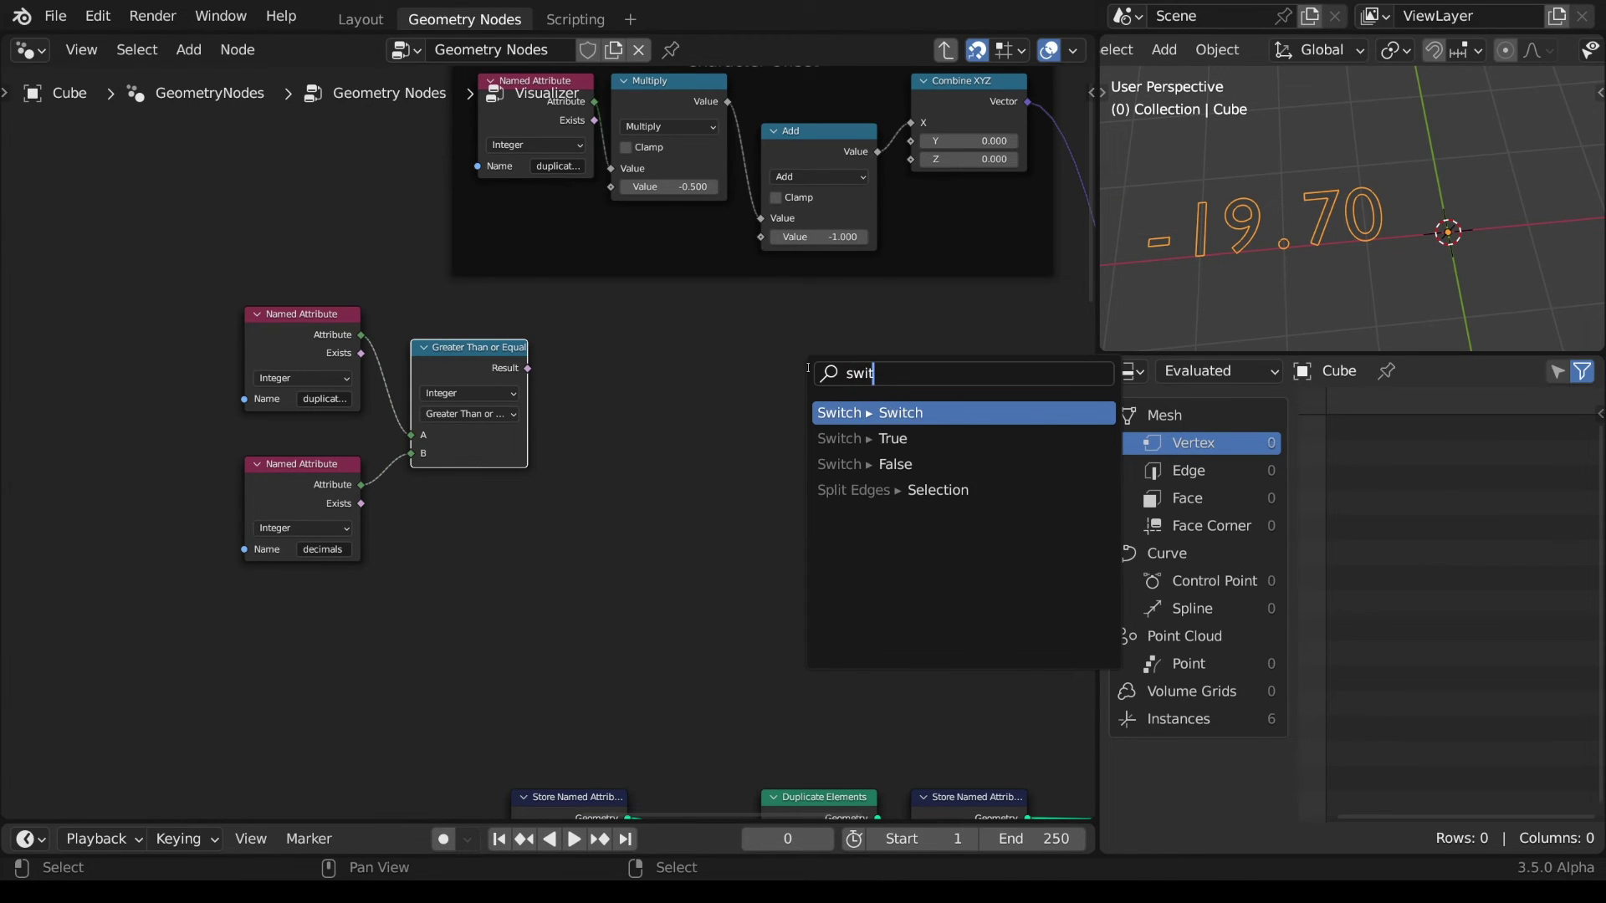
text(ch)
key(Return)
click(815, 392)
click(820, 395)
click(813, 415)
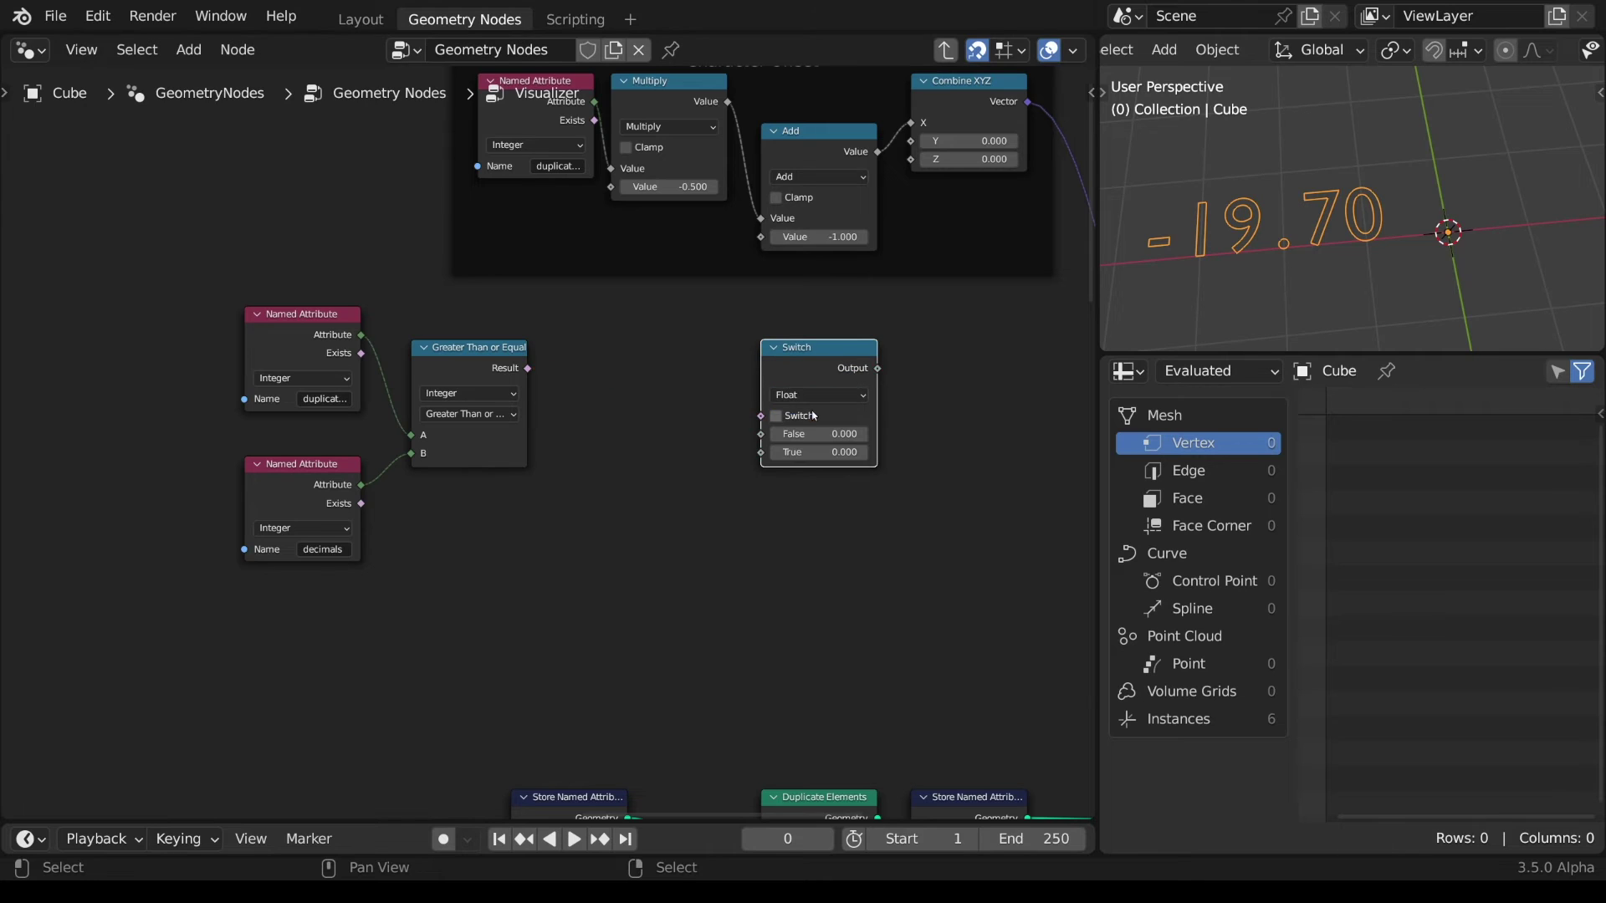
drag(527, 368, 761, 416)
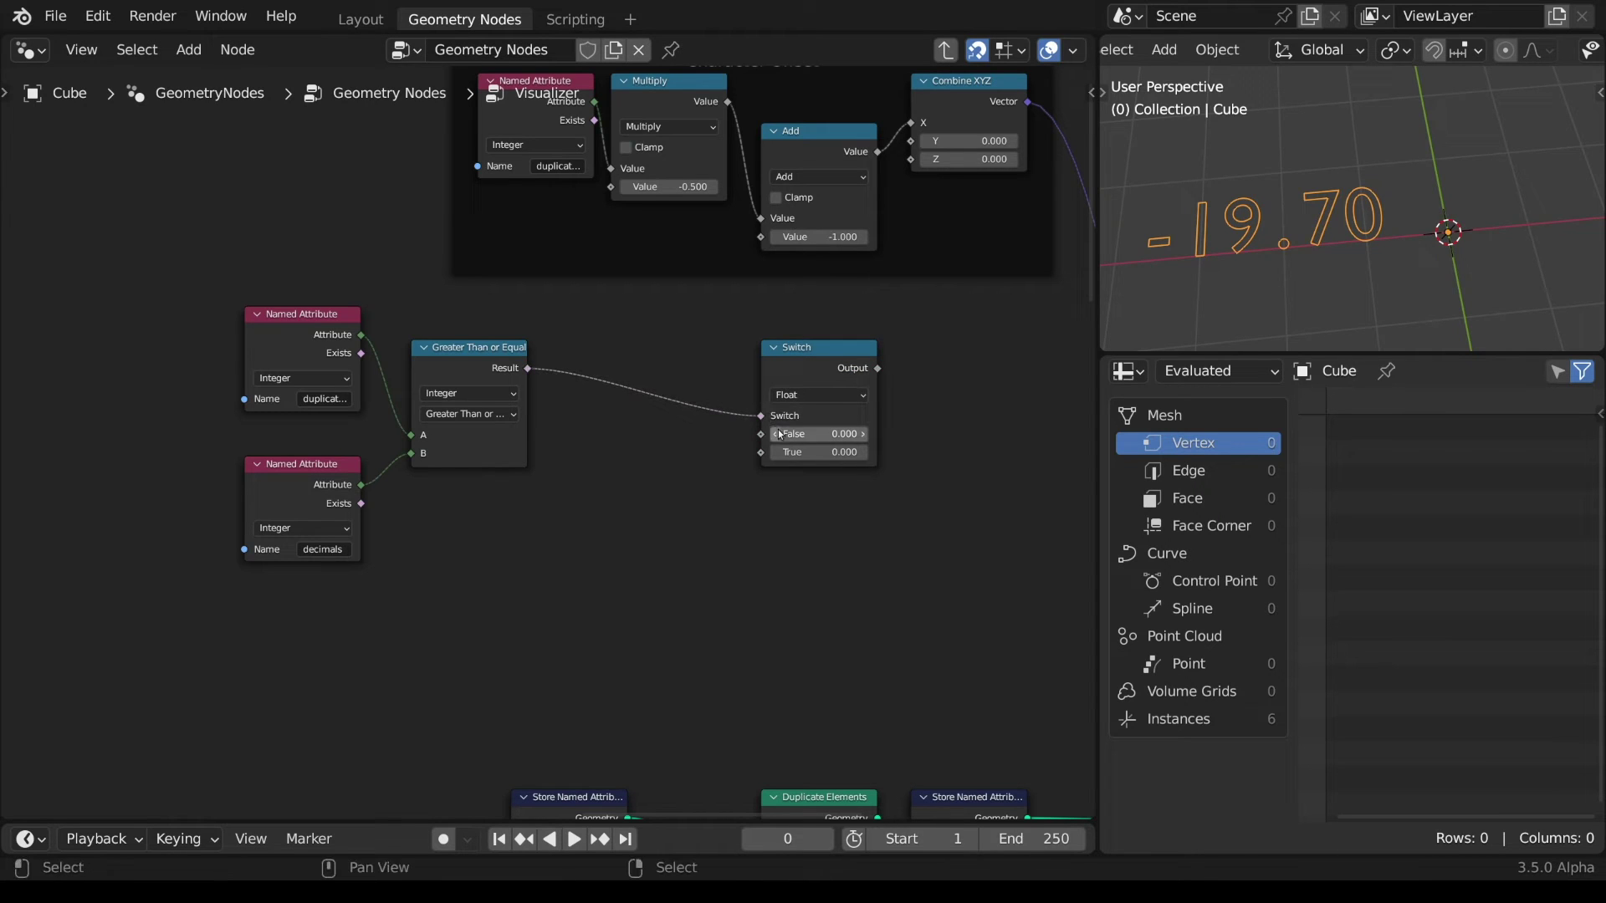
drag(877, 368, 768, 243)
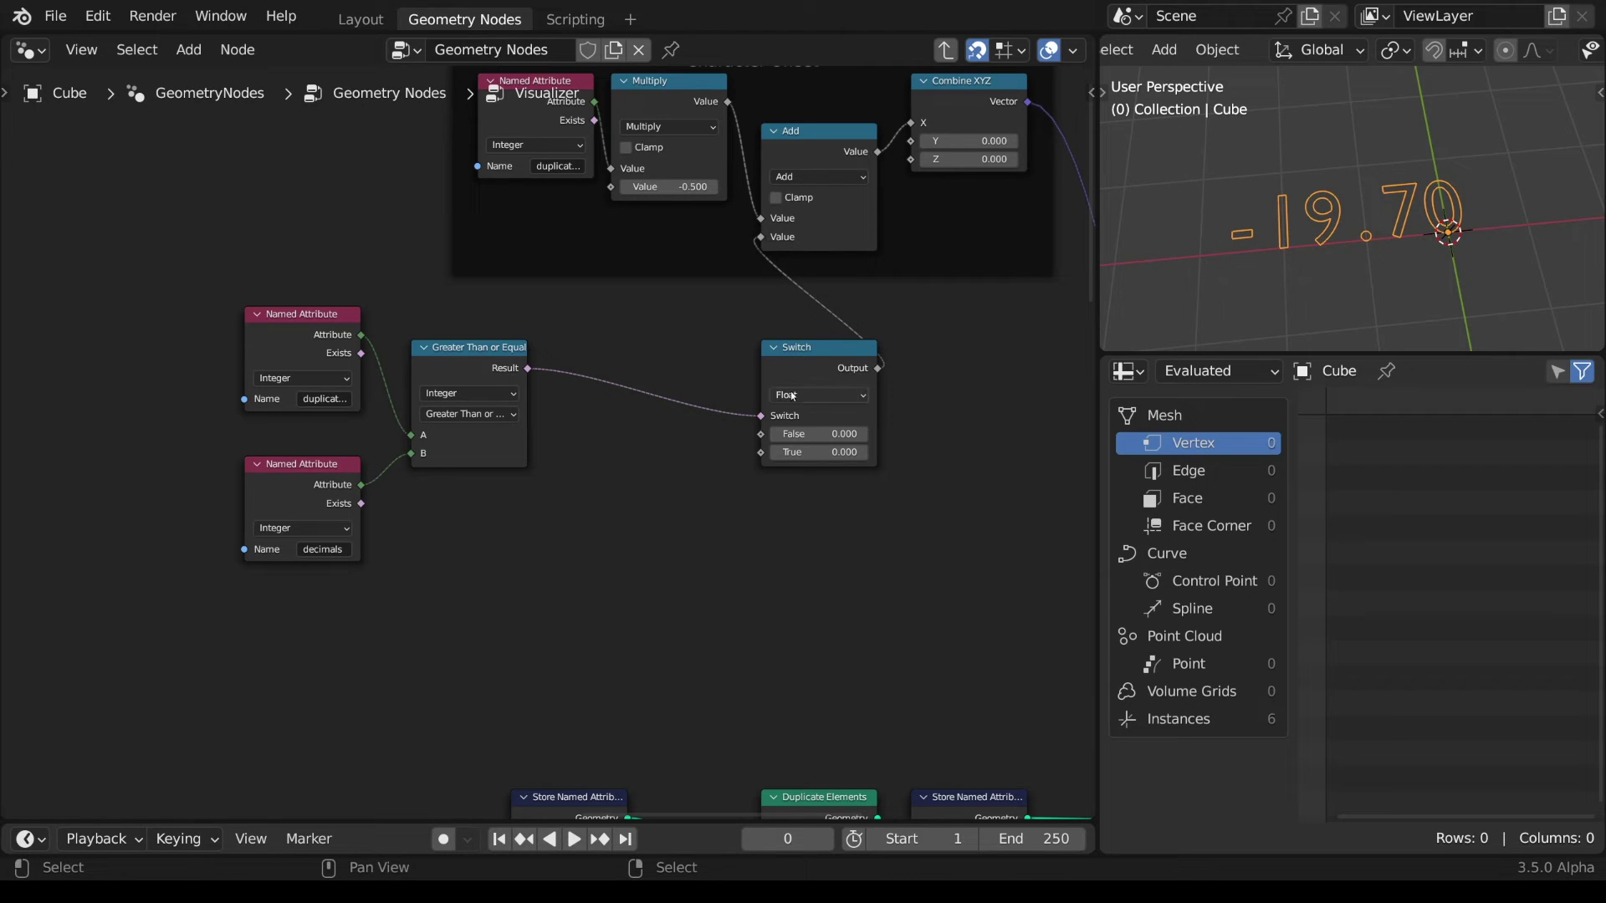
- Set the Switch node's True value to 0.15
mouse_move(820, 452)
mouse_down()
mouse_move(836, 452)
mouse_move(816, 452)
mouse_up()
click(815, 451)
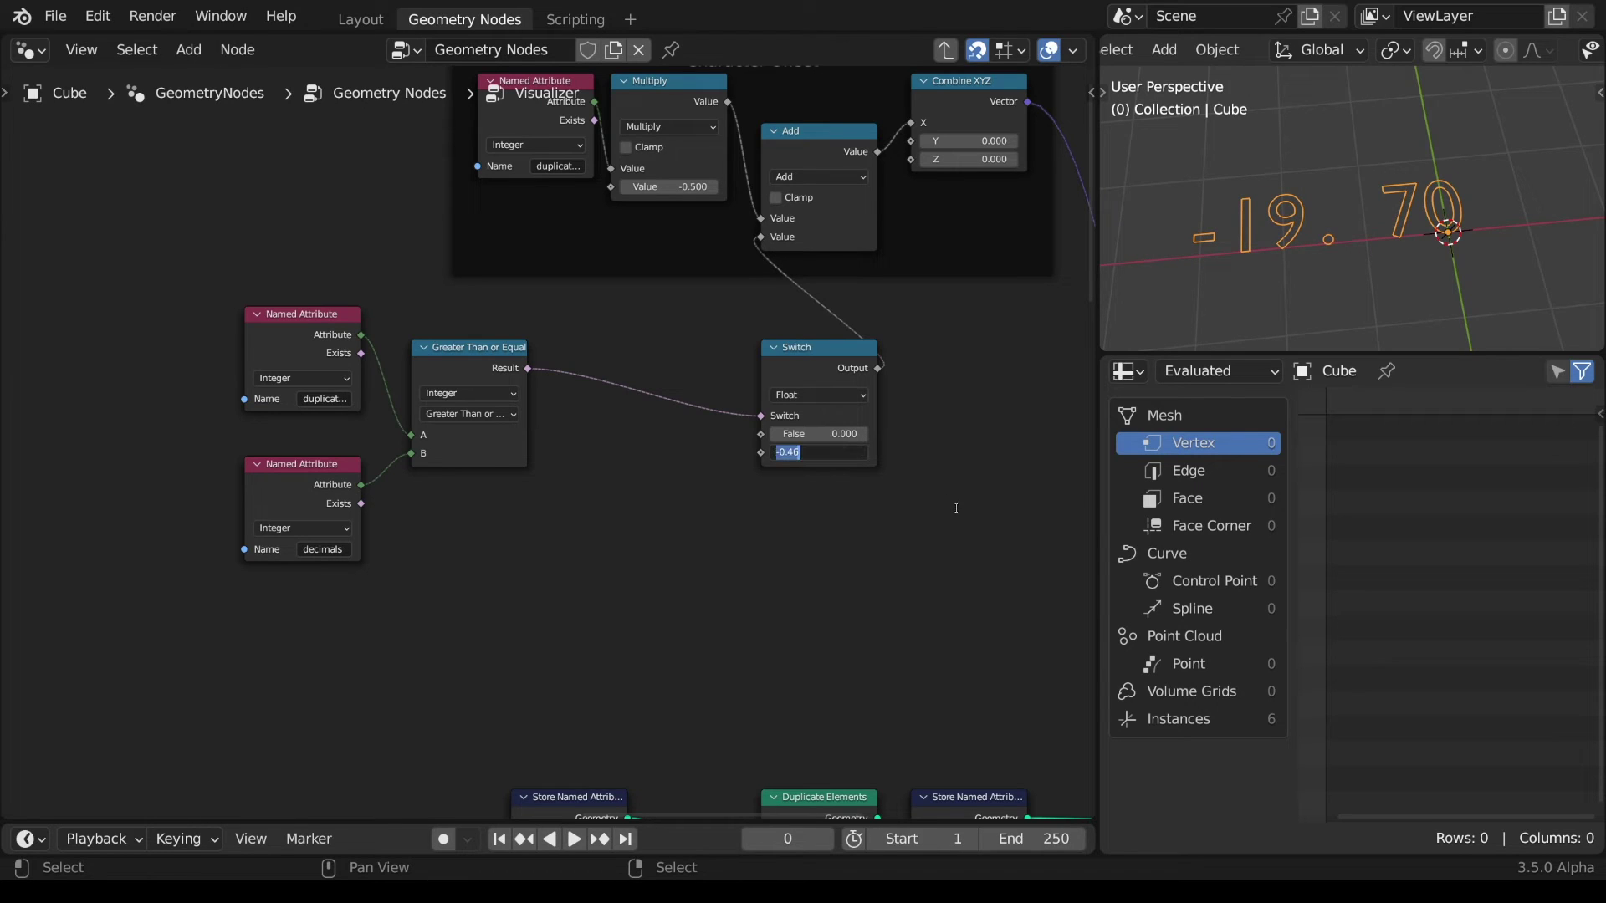
text(0.15)
key(Return)
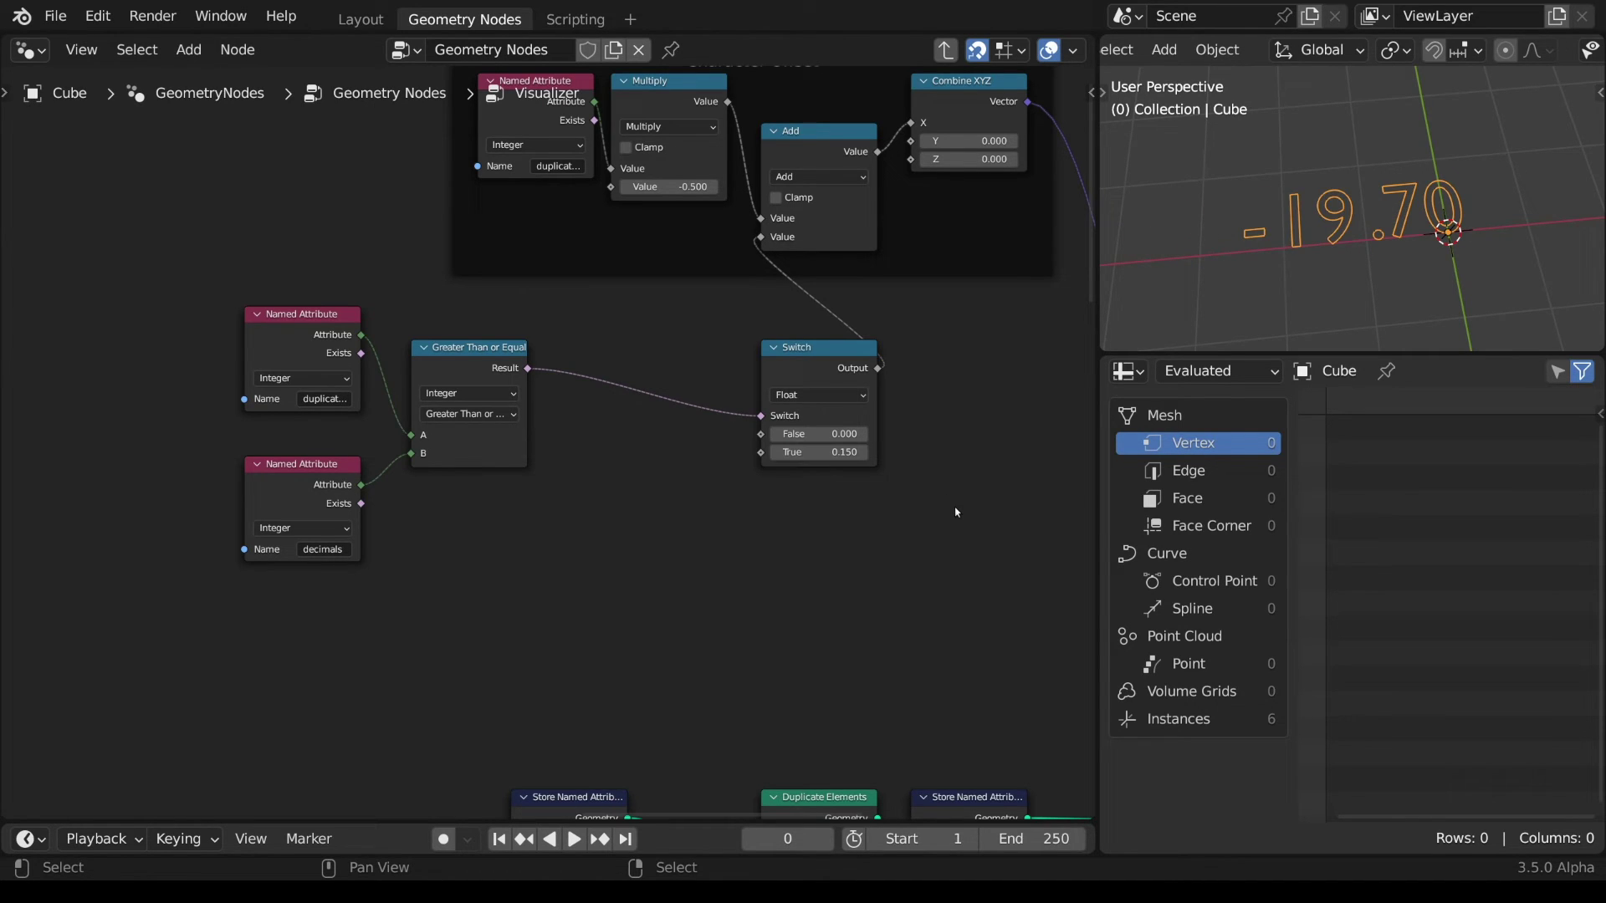
- Duplicate the Compare node below the original with its input links kept, and set the copy to Greater Than
key(alt)
click(450, 353)
key(shift+d)
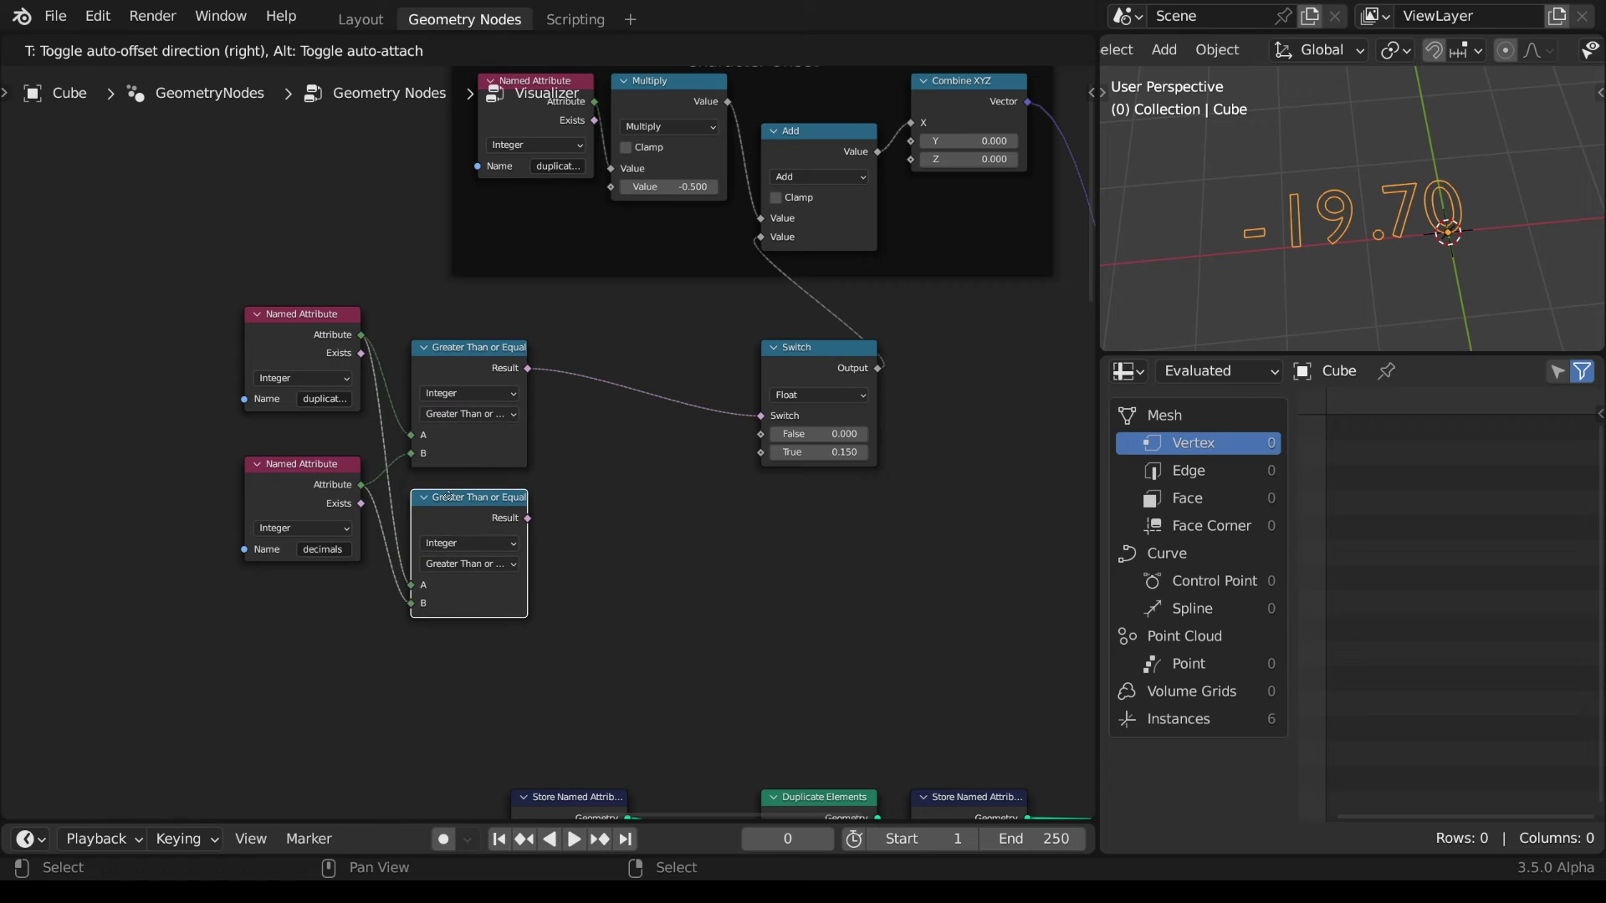
click(450, 503)
click(484, 566)
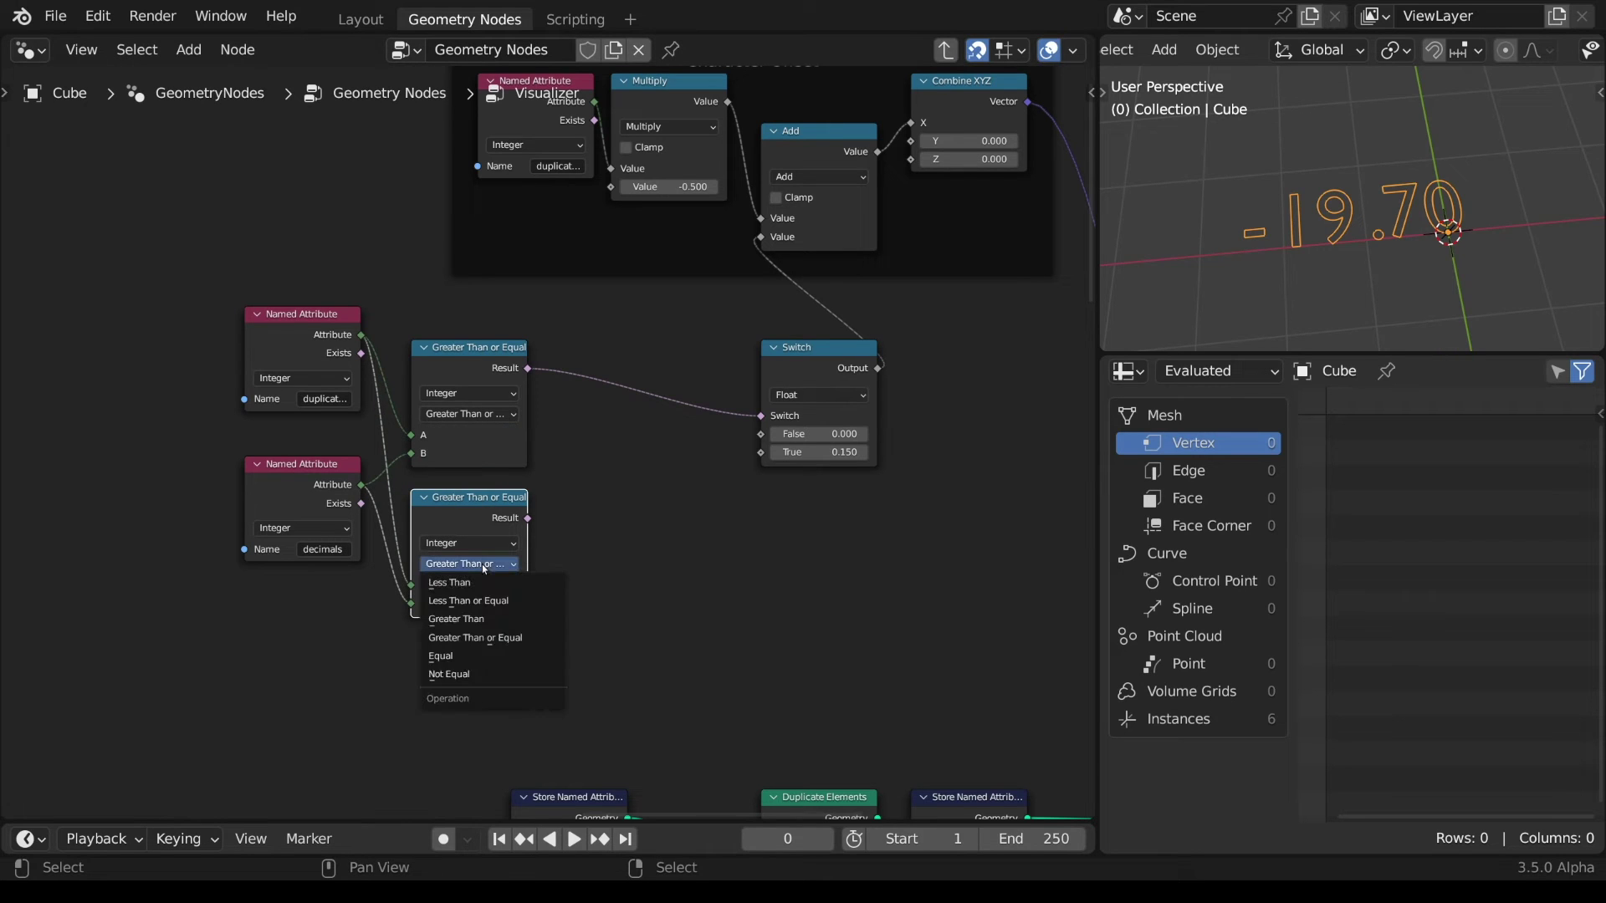
click(487, 619)
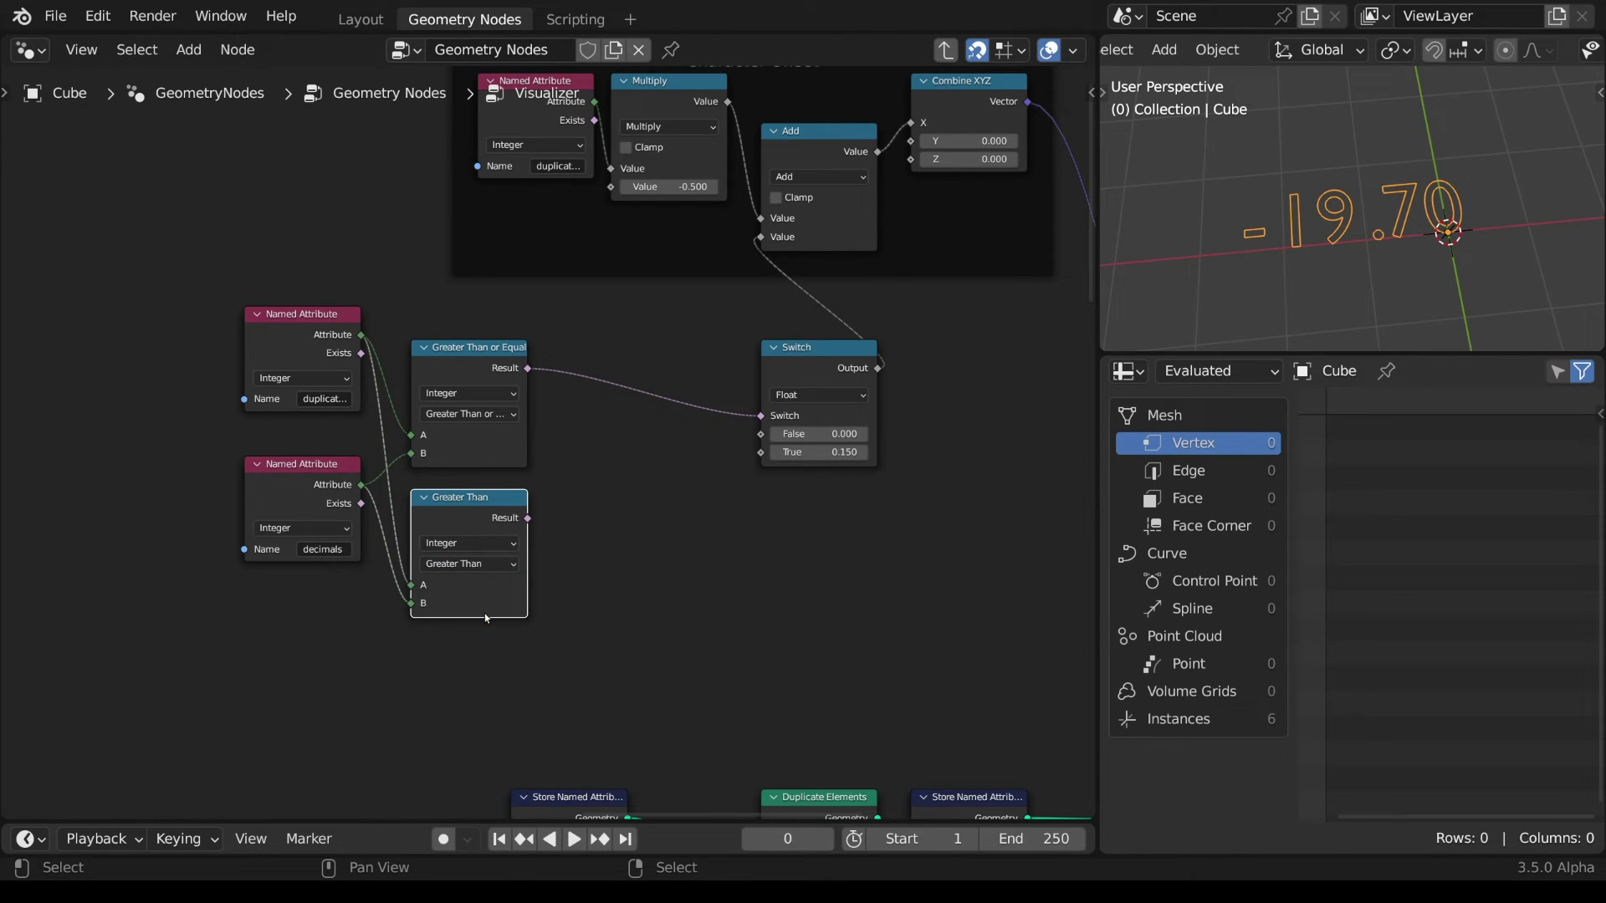
- Add a Math Add node that sums the Greater Than or Equal and Greater Than results
key(alt)
drag(527, 518, 590, 436)
text(add)
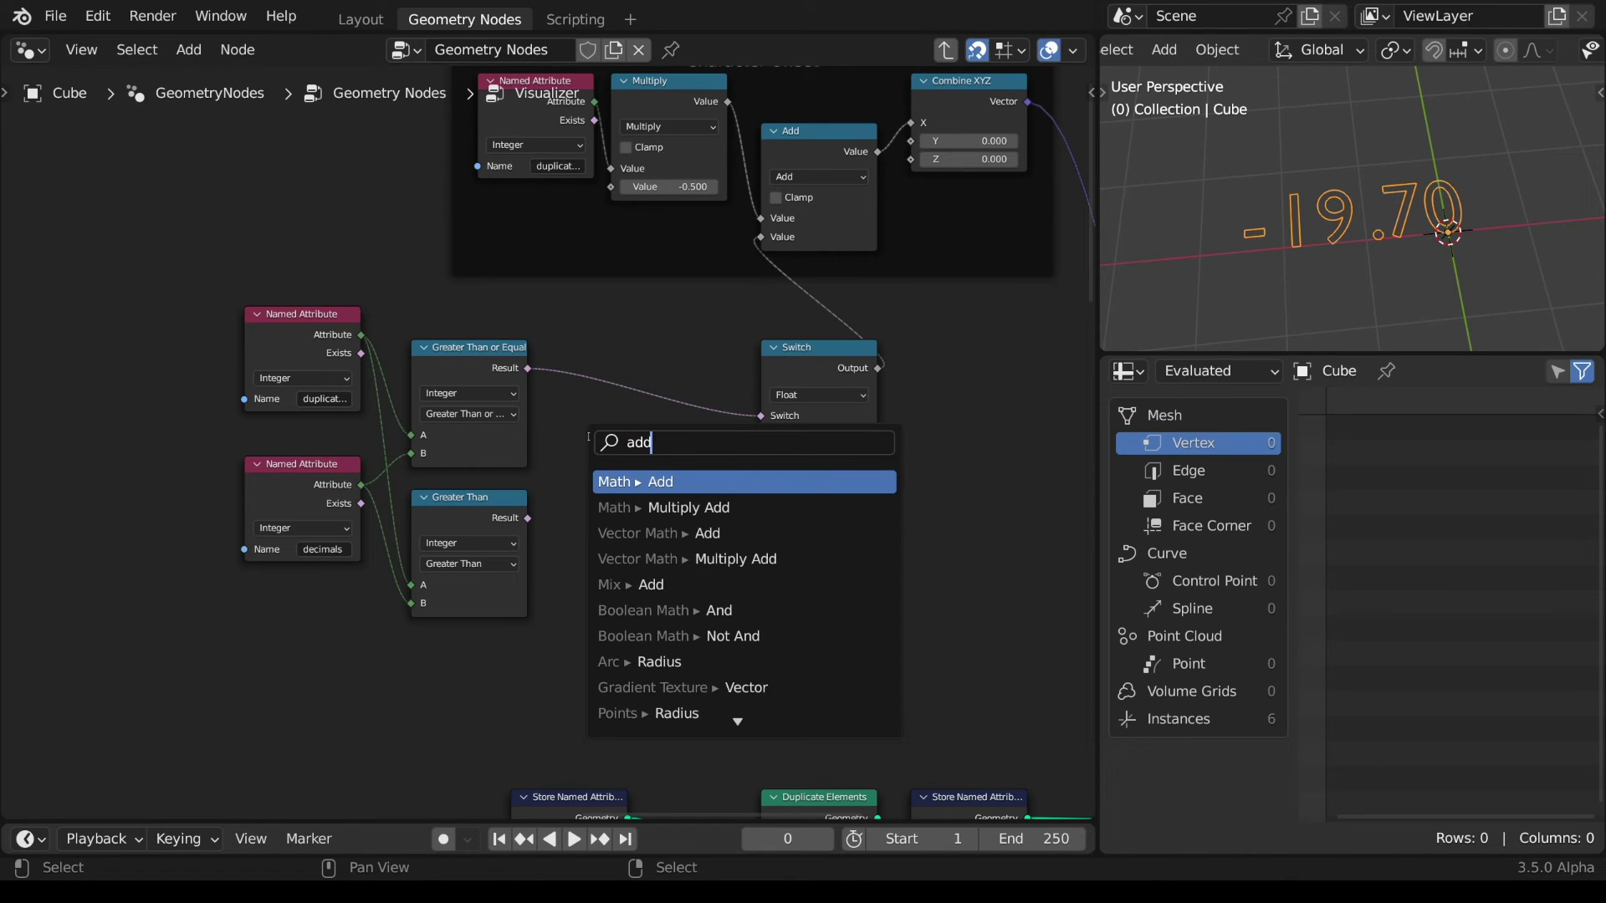
key(Return)
click(586, 419)
drag(527, 518, 577, 521)
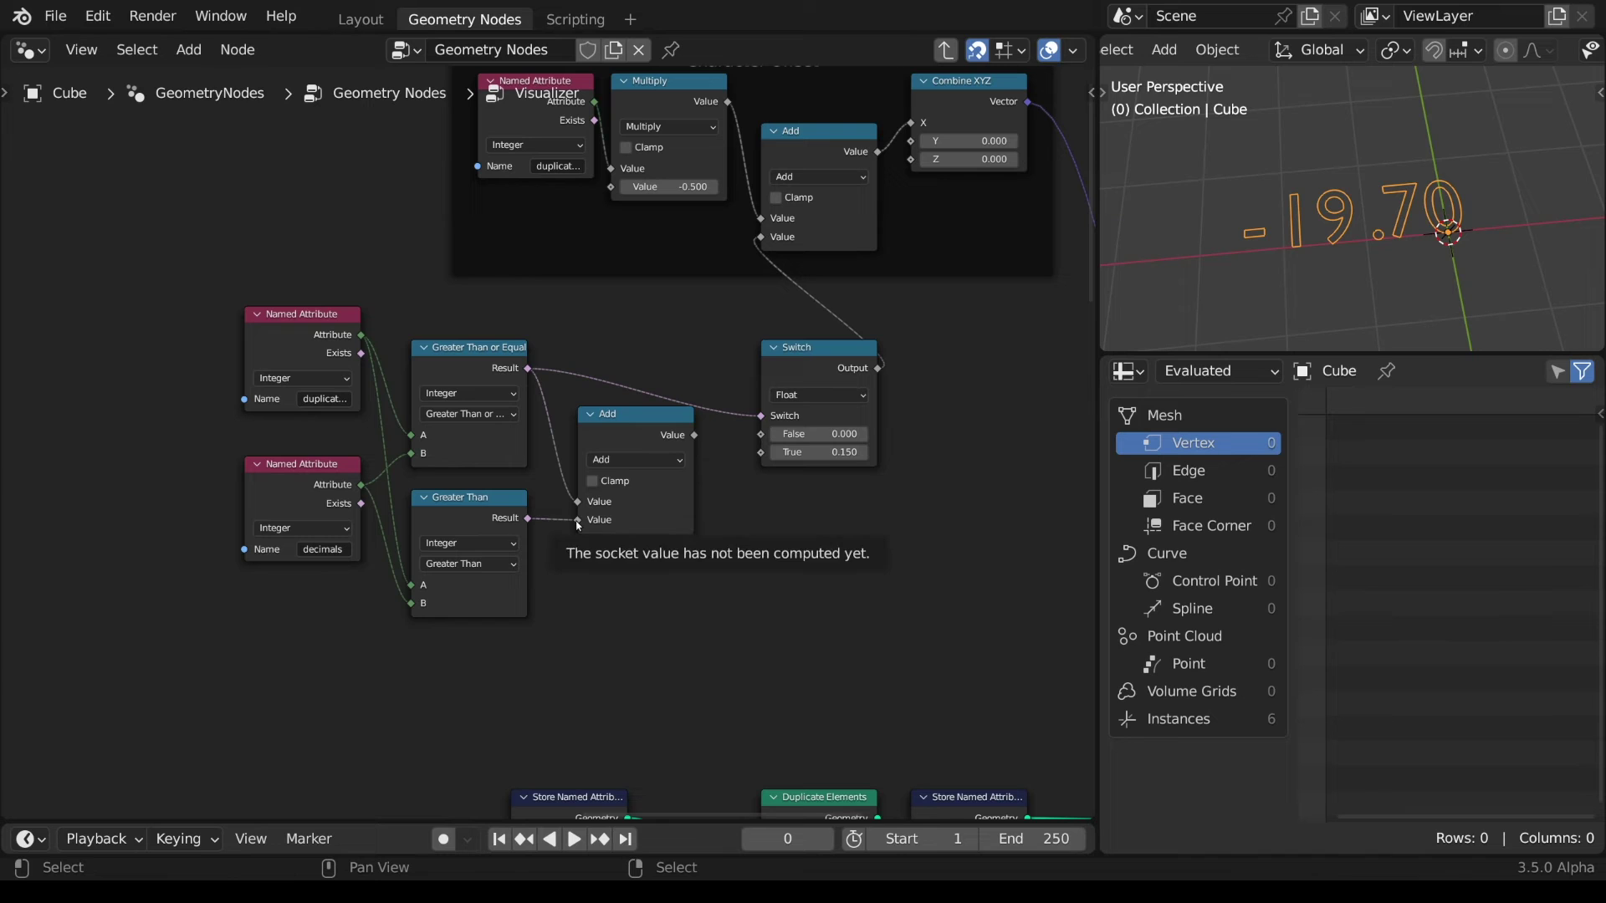
- Make room after the new Add node, multiply its sum by 0.15 with a Multiply node, and feed that into the Switch's True input
drag(624, 624, 258, 306)
drag(636, 426, 600, 467)
text(multi)
key(Return)
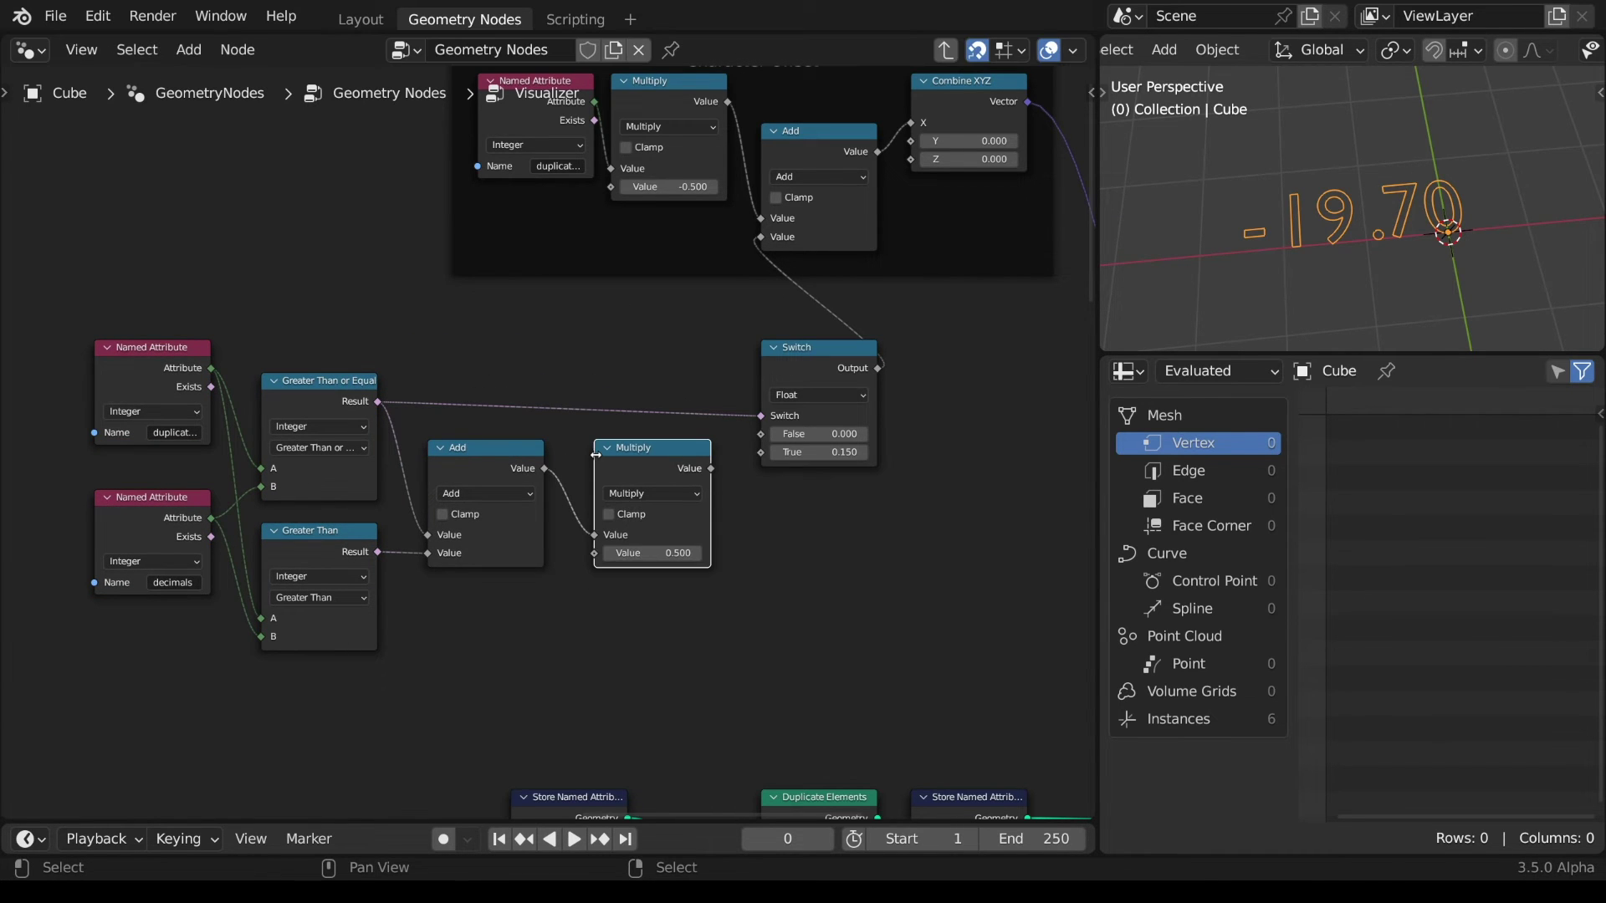
click(674, 554)
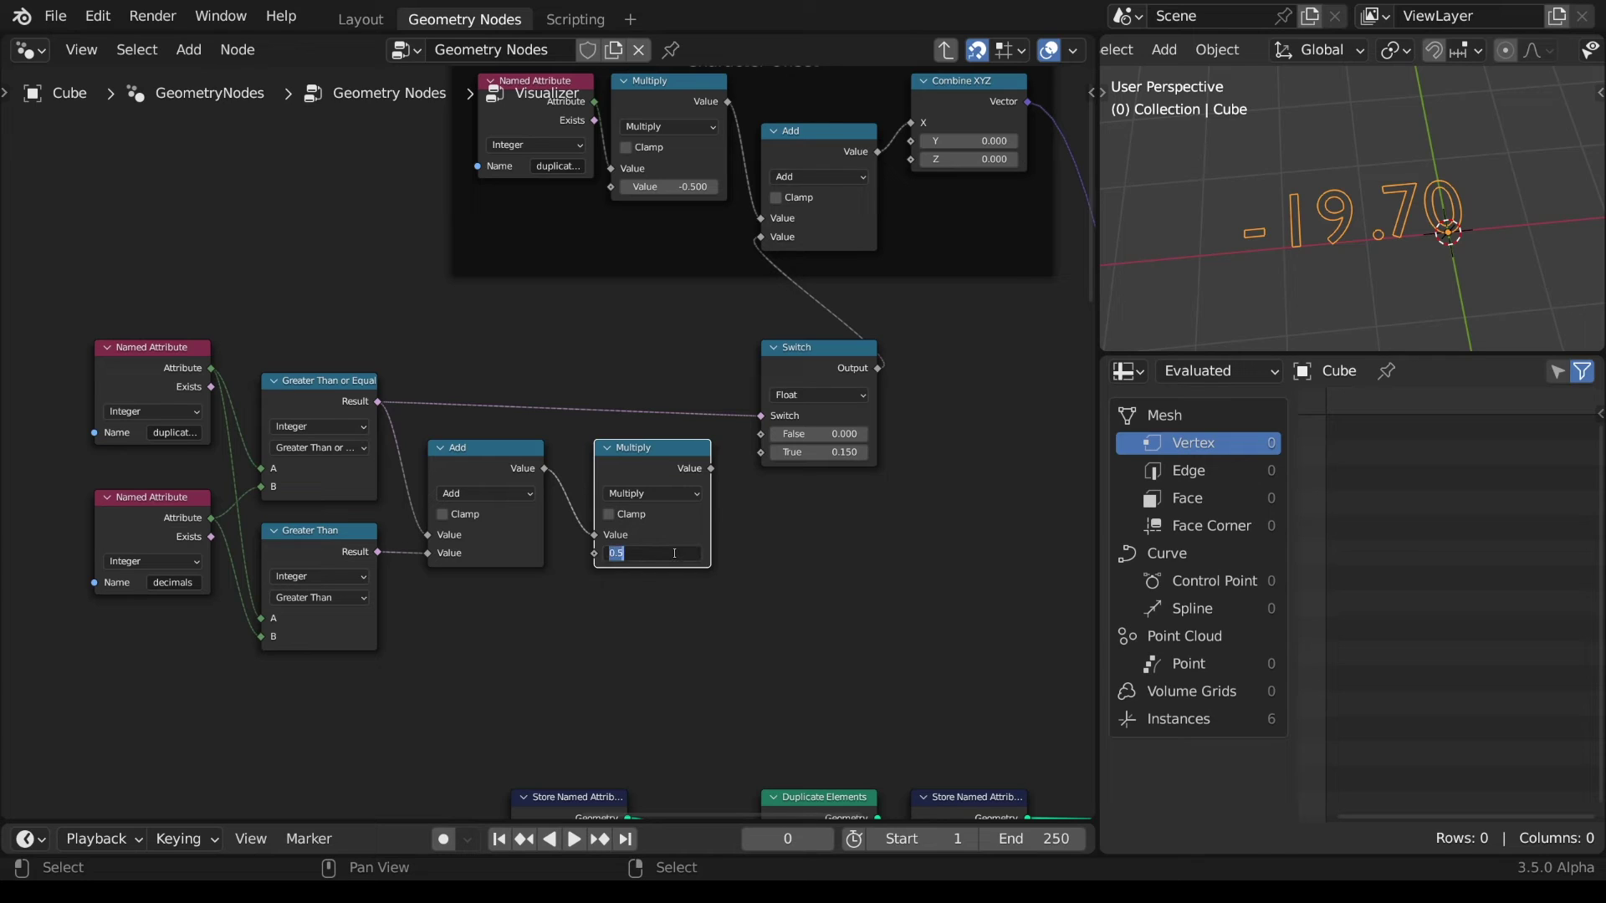
text(0.15)
key(Return)
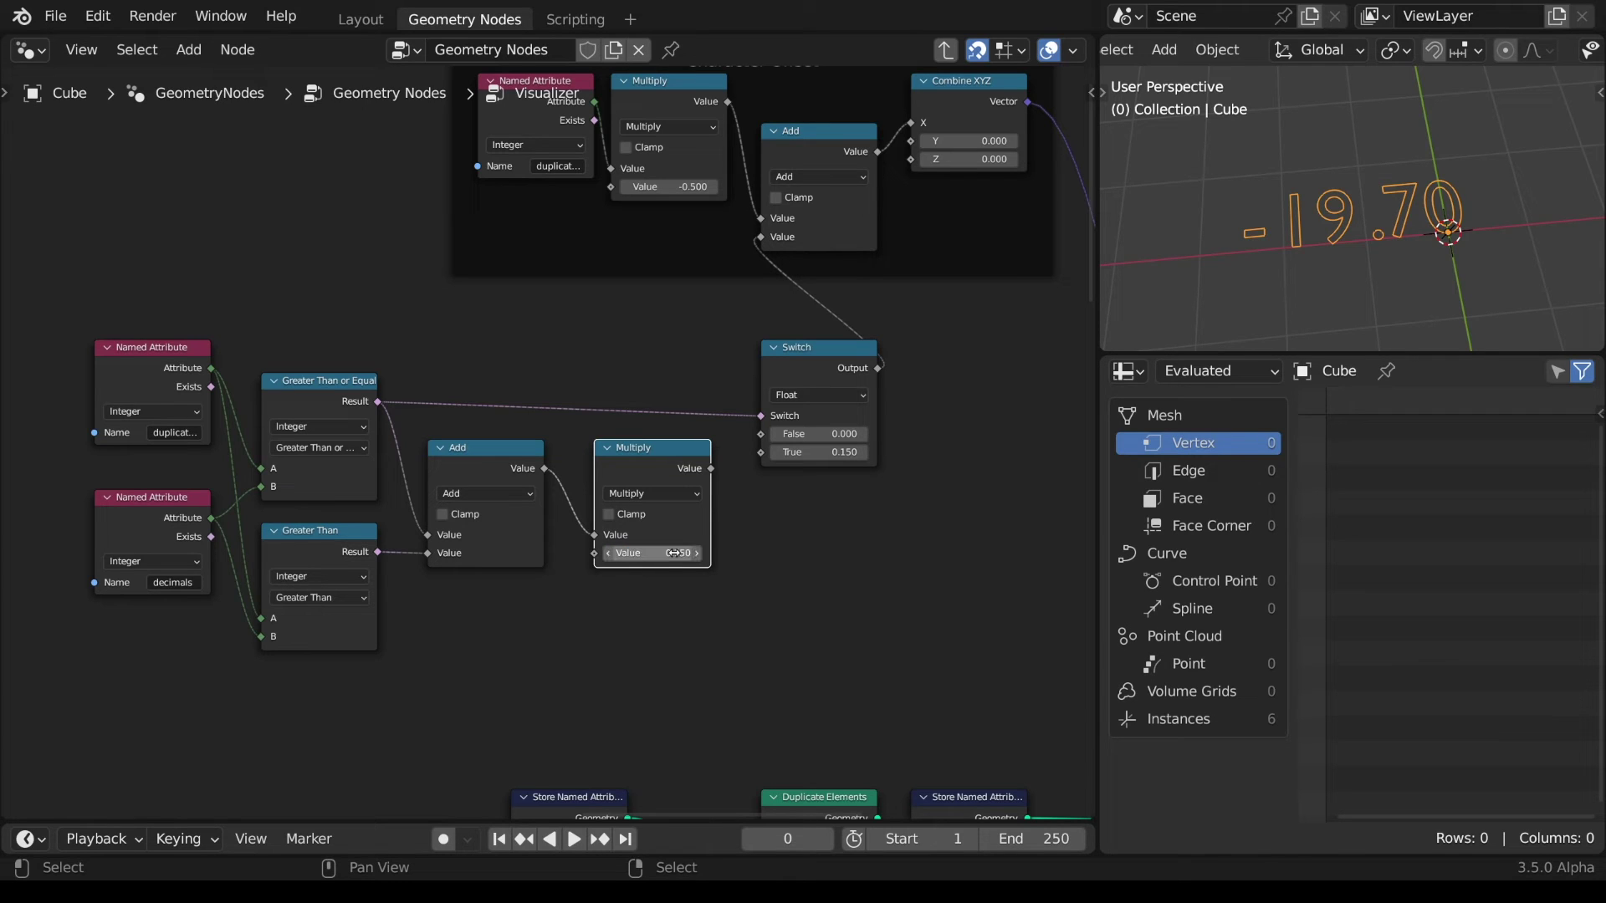
drag(711, 468, 773, 458)
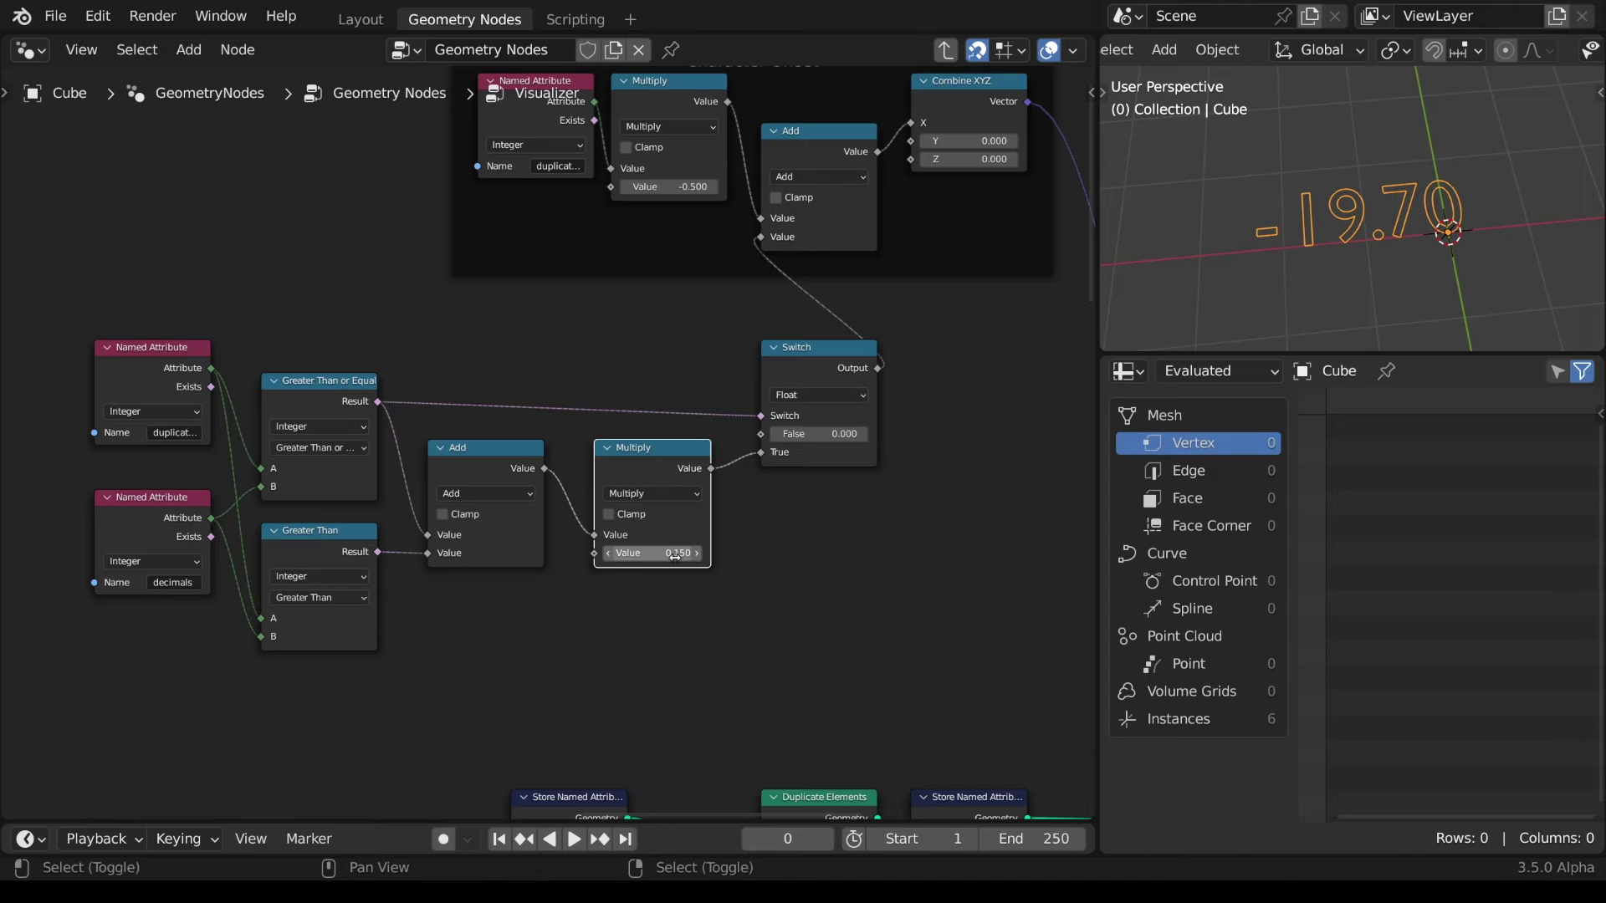
- Try a multiplier of 0.03 on the new Multiply node and undo the change
mouse_move(676, 558)
shift+mouse_down()
mouse_move(615, 558)
mouse_move(664, 558)
shift+mouse_up()
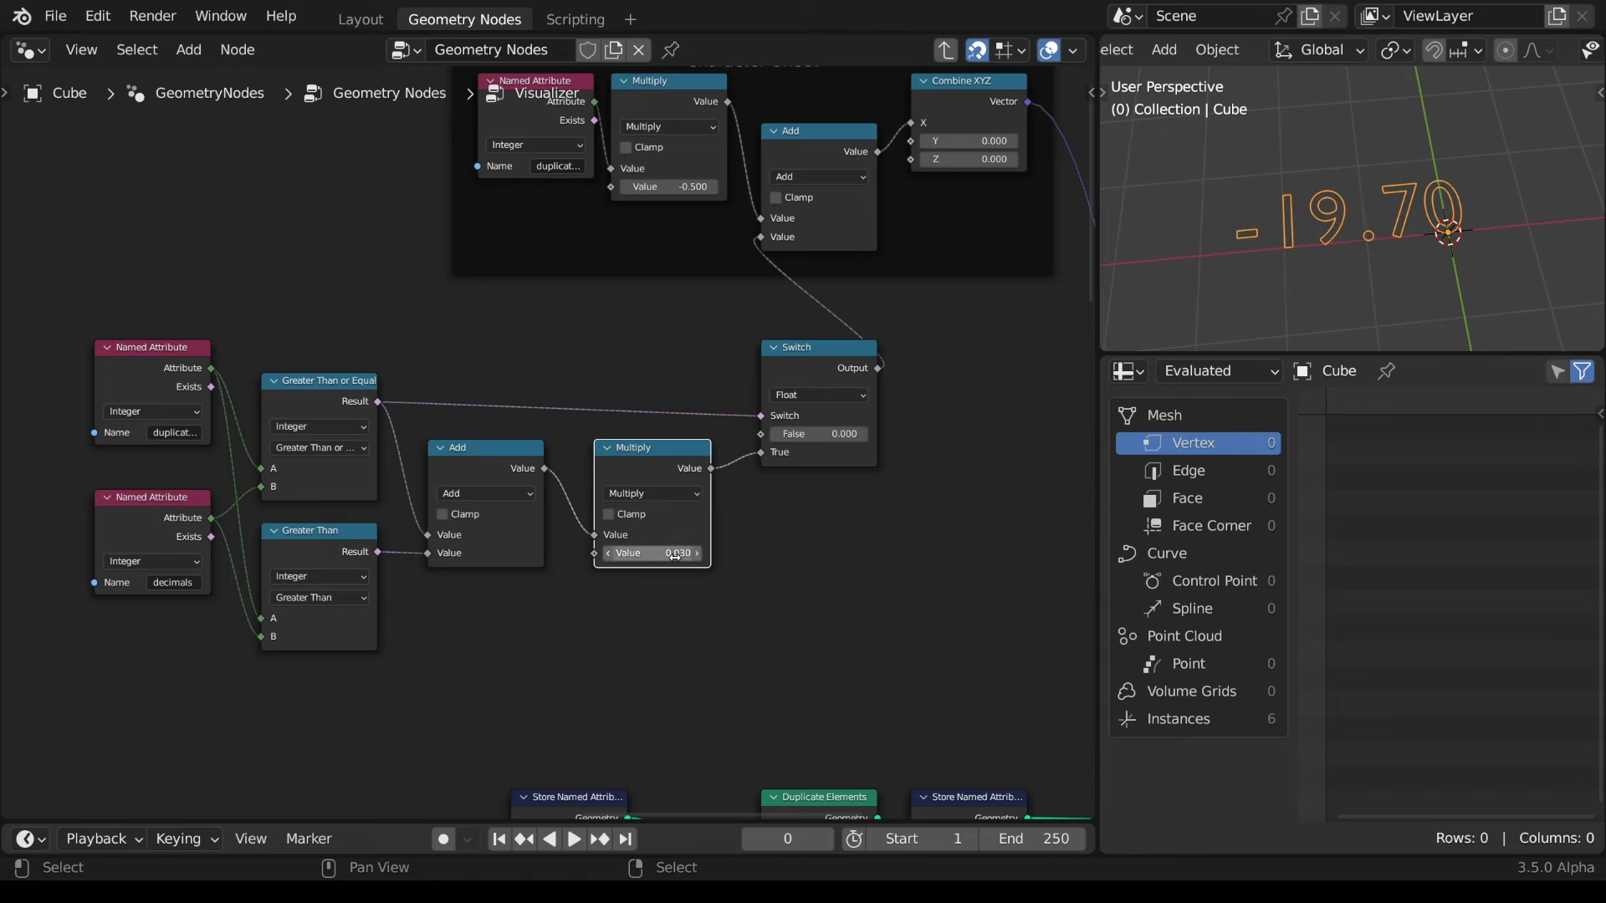
key(ctrl+z)
- Duplicate the decimals Named Attribute node above the comparison nodes and rearrange the nodes to make room
scroll(743, 596, down, 1)
scroll(743, 595, down, 3)
drag(770, 556, 245, 375)
click(246, 375)
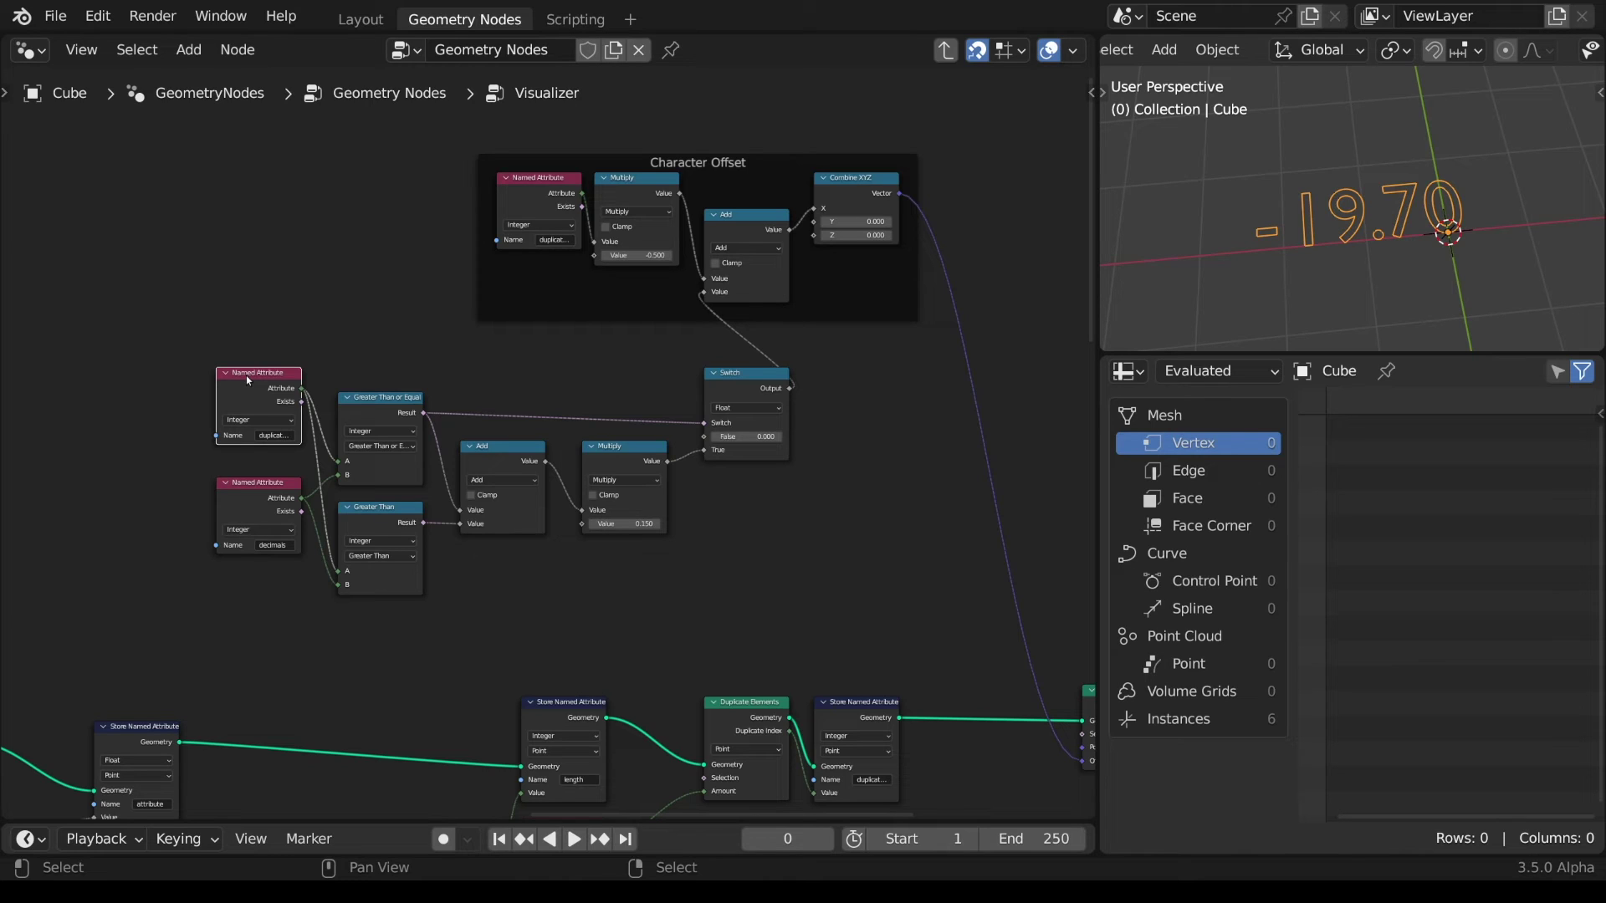
click(266, 489)
key(shift+d)
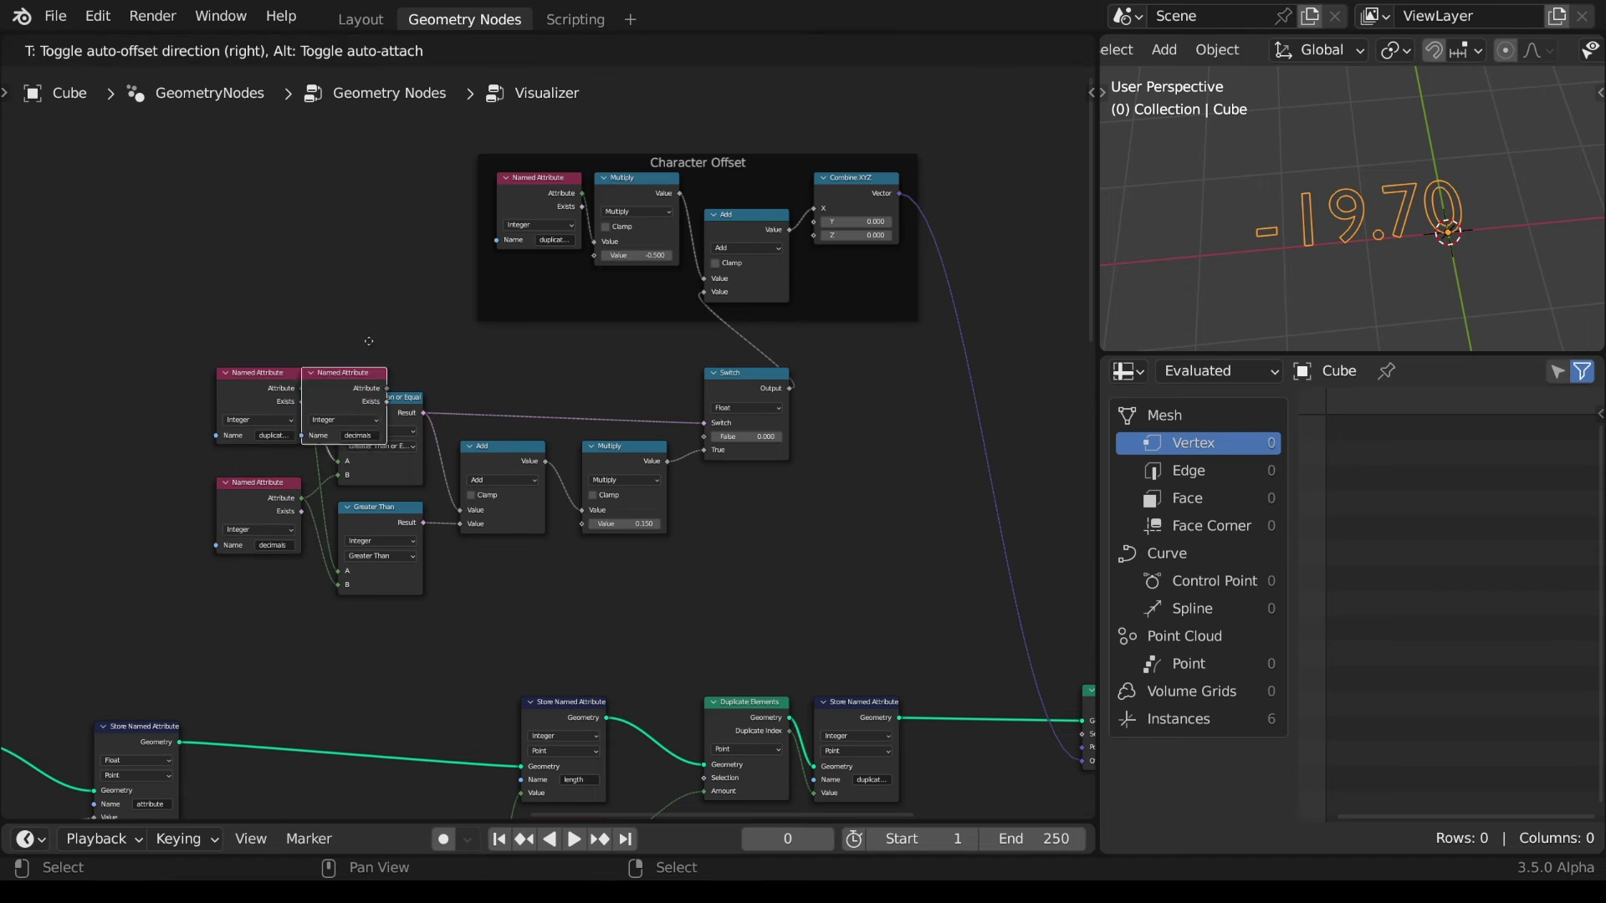
click(406, 256)
drag(163, 417, 808, 564)
drag(713, 395, 481, 451)
- Add a Boolean Math node set to And, with the duplicated decimals attribute feeding its first input
middle_drag(408, 351, 694, 344)
drag(679, 299, 538, 337)
text(bool)
key(Return)
click(579, 365)
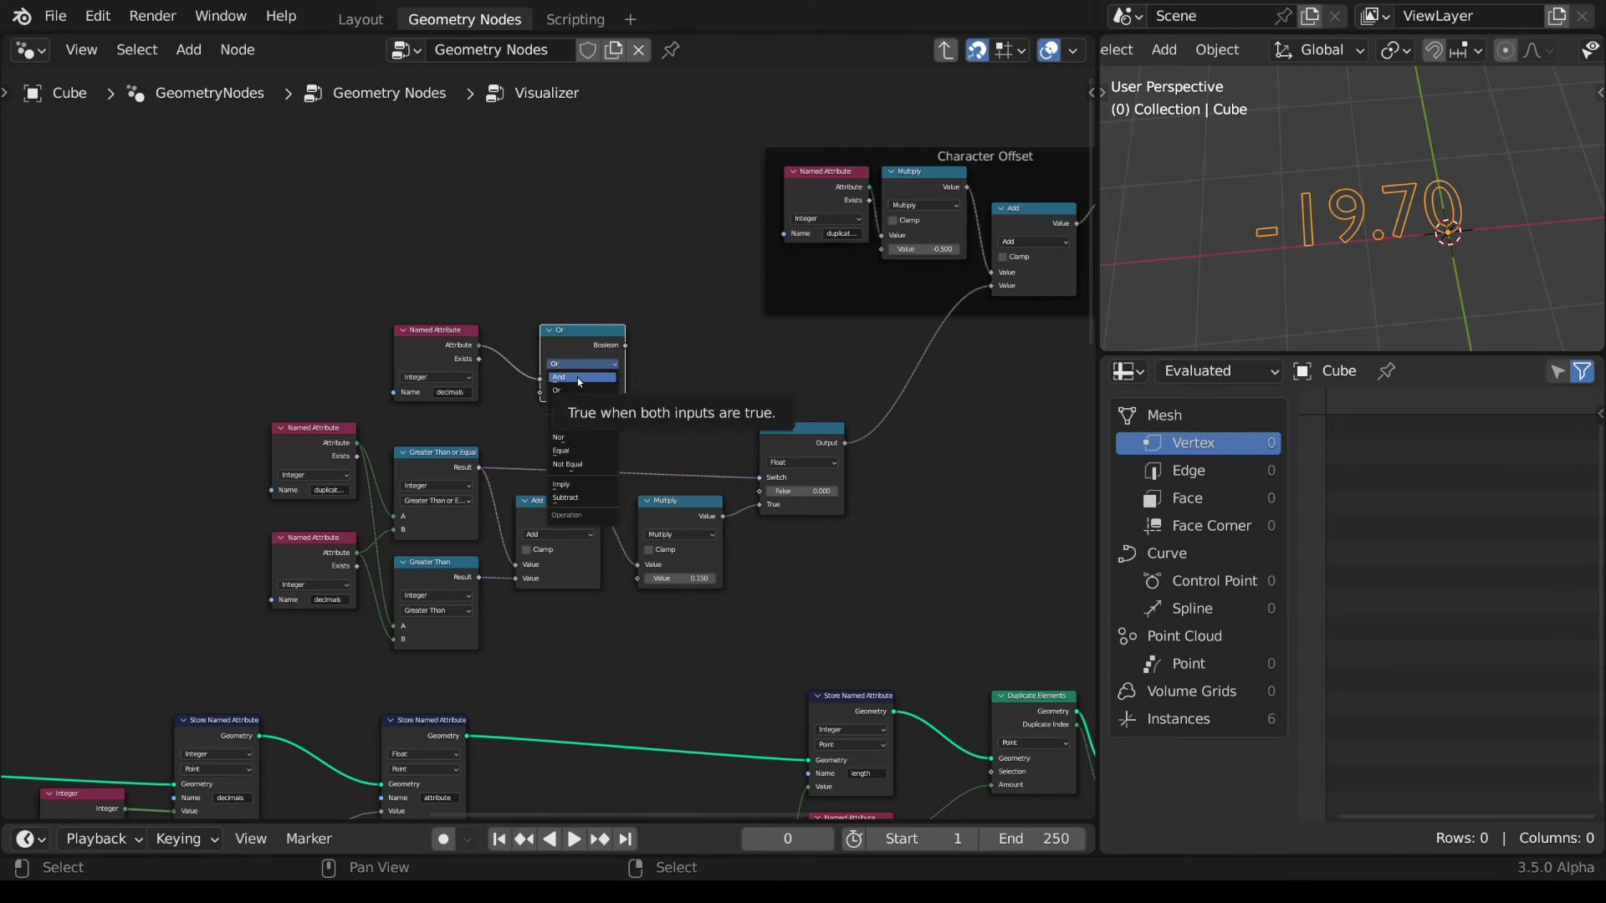
click(580, 378)
- Connect the Greater Than or Equal result to the And node's second input, and the And output to the Switch condition
drag(488, 456, 540, 392)
drag(626, 344, 682, 430)
drag(750, 471, 760, 475)
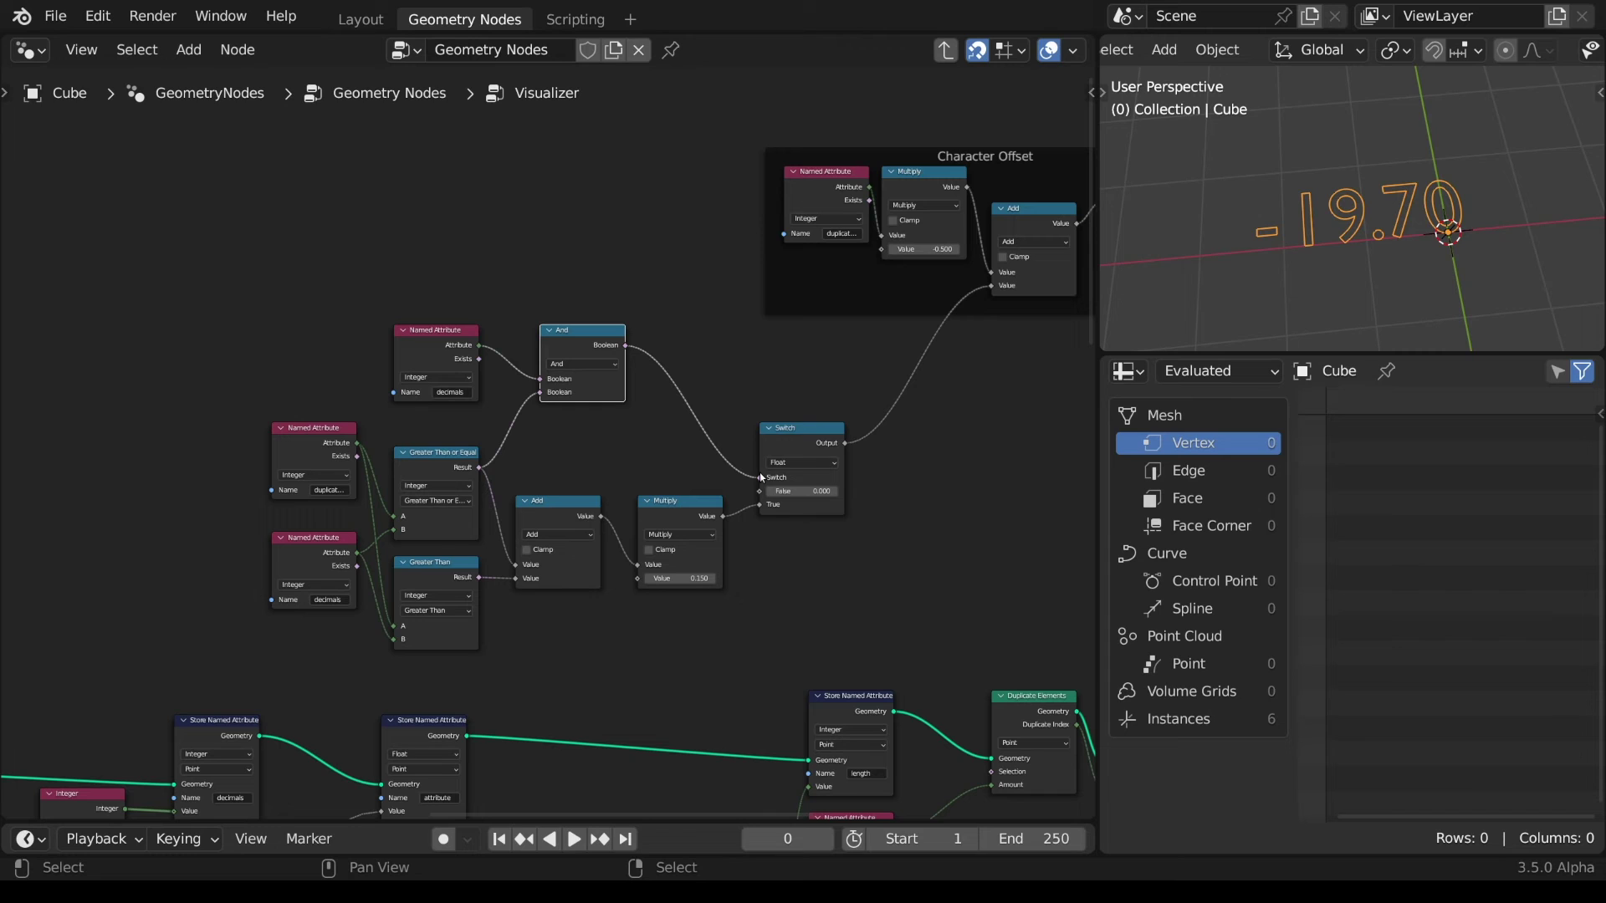
- Parent all the new comparison, math, attribute and Switch nodes to the Character Offset frame
drag(817, 621, 256, 365)
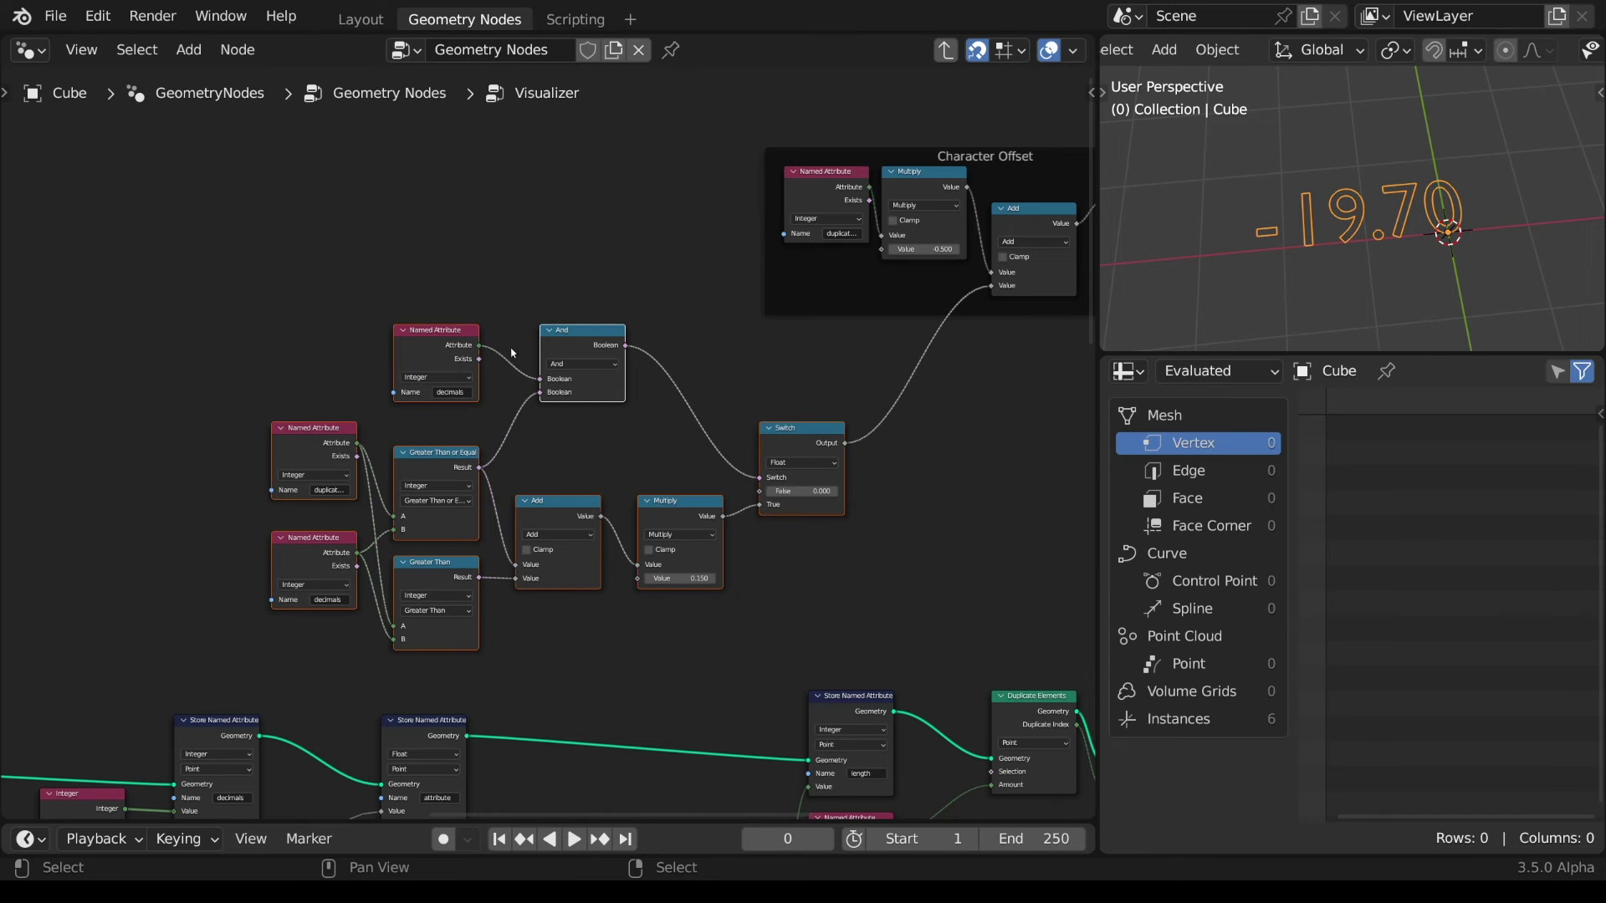
shift+click(782, 311)
key(ctrl+p)
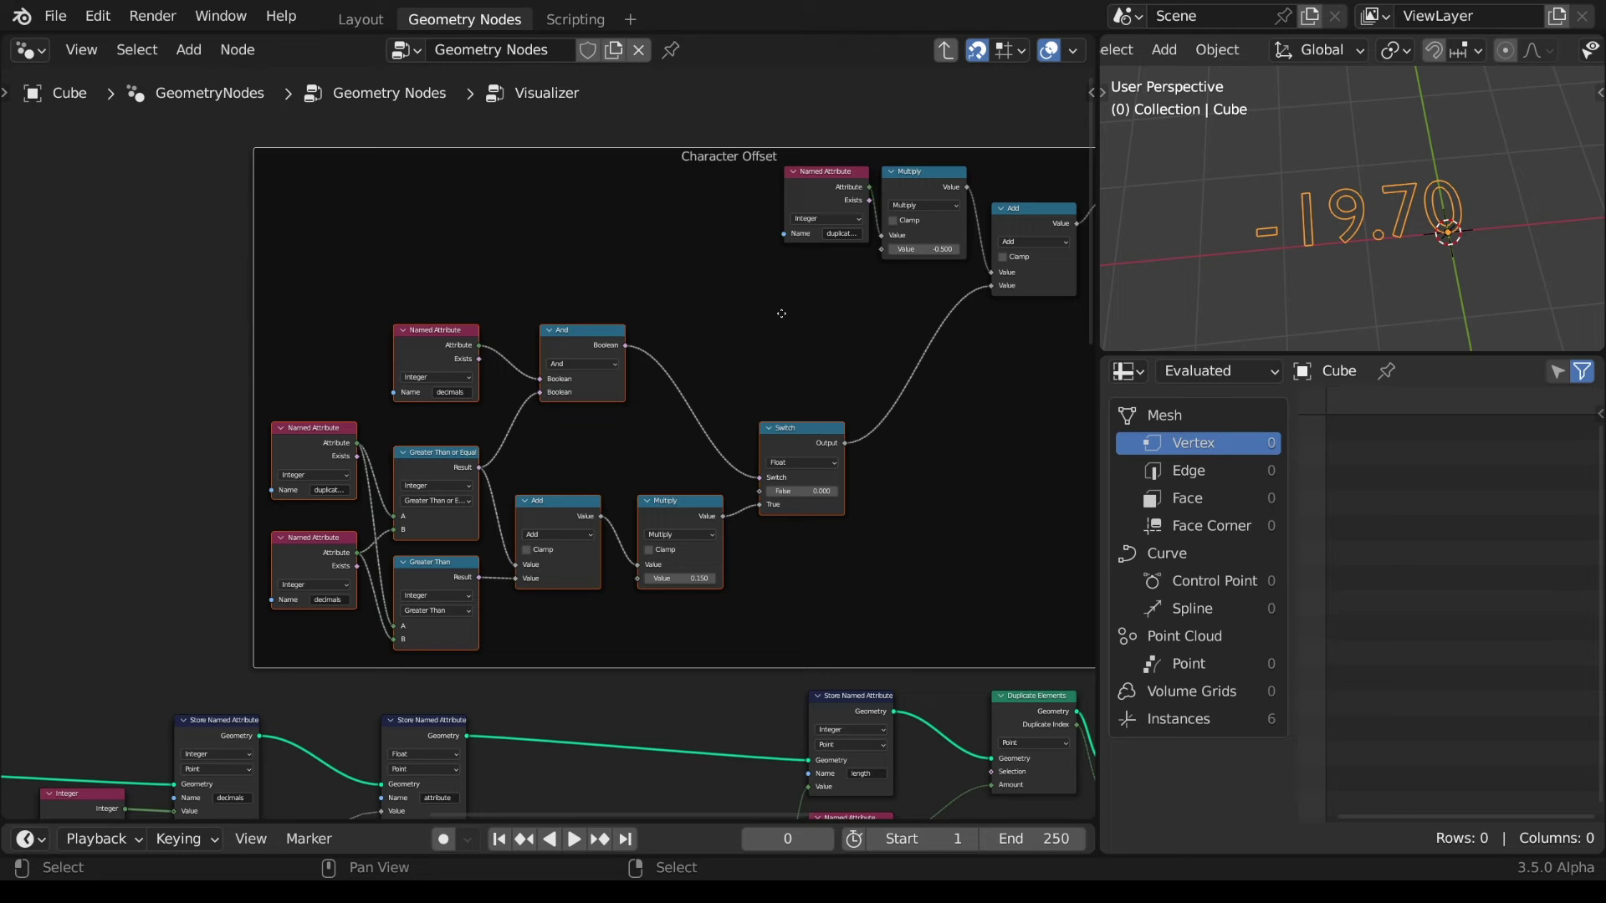
- Try a size of 0.36 m on the String to Curves node and undo the change
scroll(781, 313, down, 1)
scroll(1381, 217, down, 1)
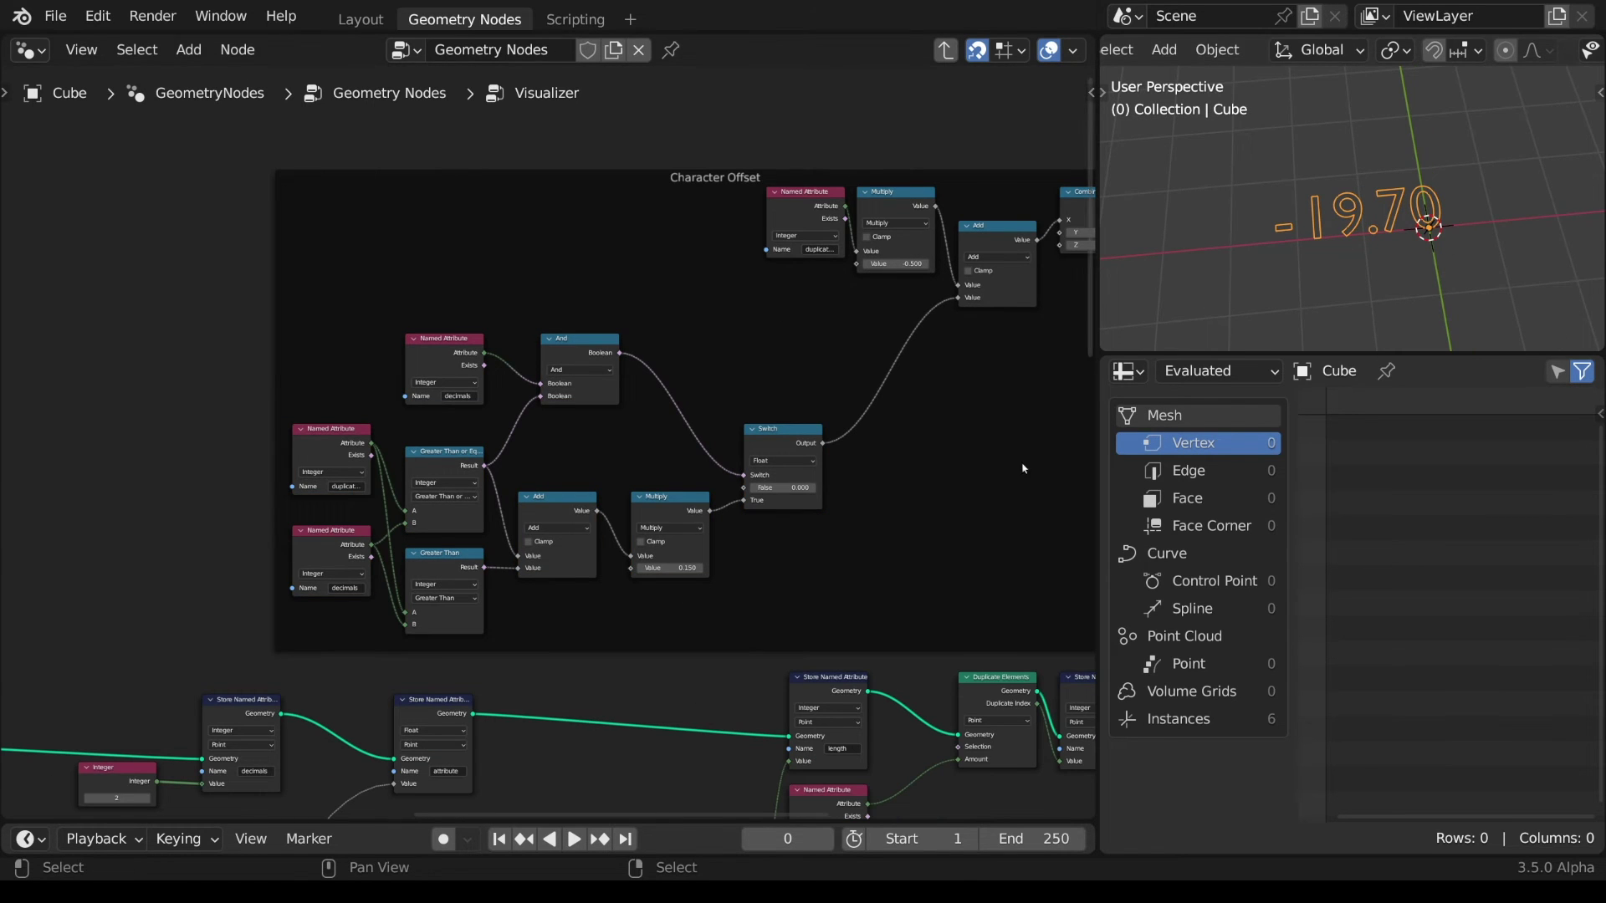
scroll(947, 546, down, 2)
middle_drag(947, 546, 525, 145)
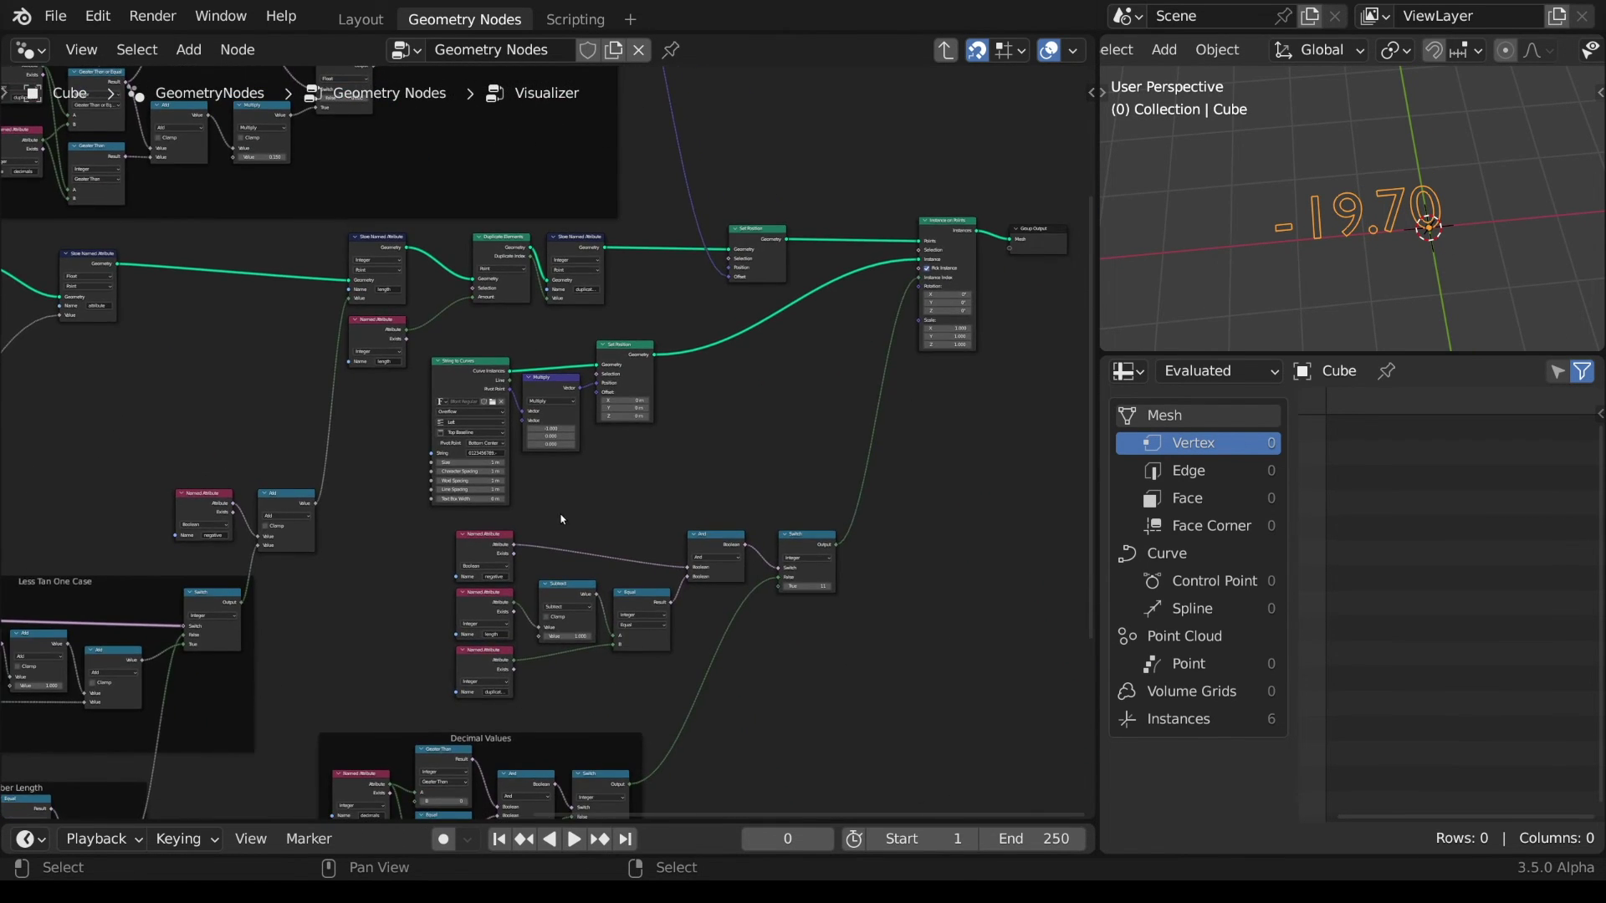
scroll(561, 520, up, 5)
shift+drag(412, 491, 251, 490)
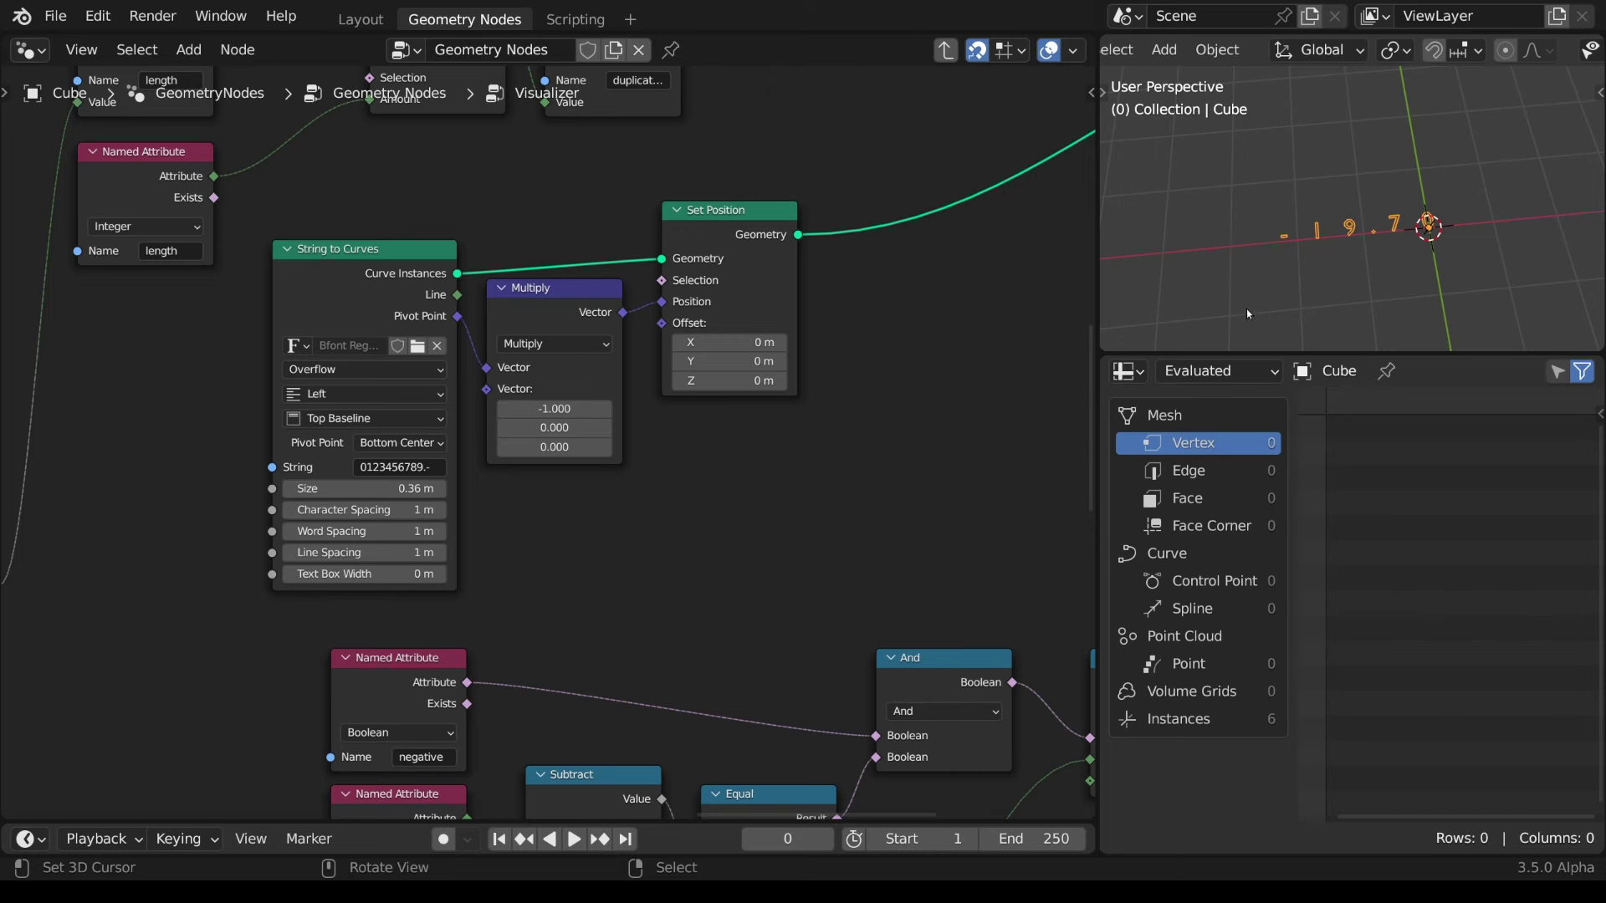
key(ctrl+z)
- Move the Character Offset frame aside and insert a vector Scale node between its Combine XYZ output and the Set Position offset
scroll(684, 546, down, 7)
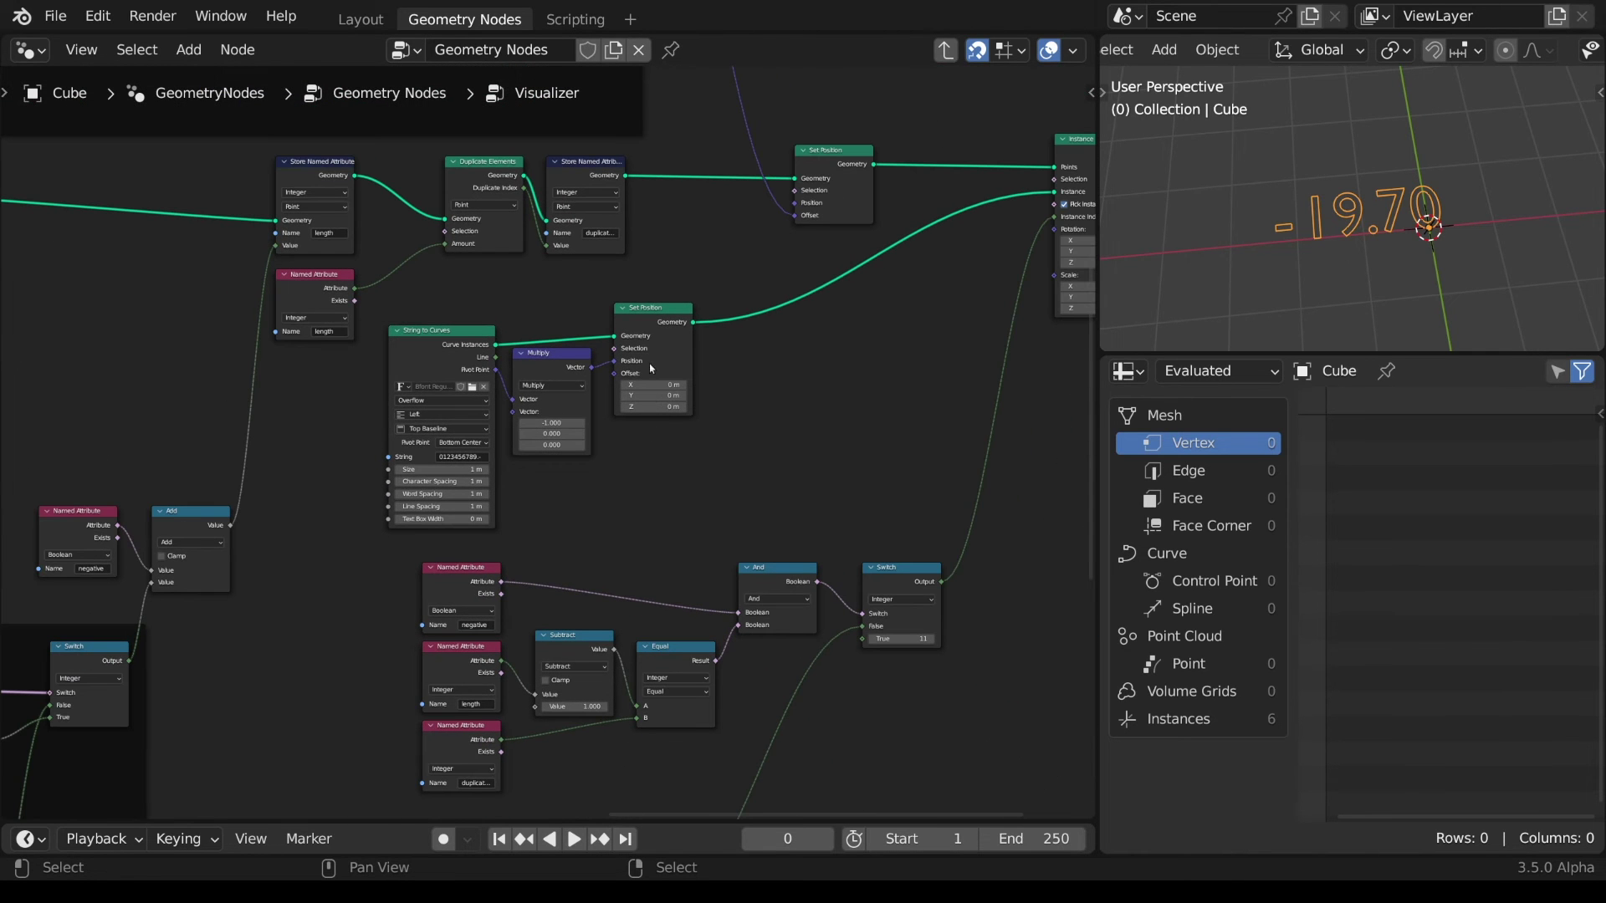
scroll(650, 369, down, 3)
middle_drag(746, 85, 813, 308)
drag(562, 176, 469, 162)
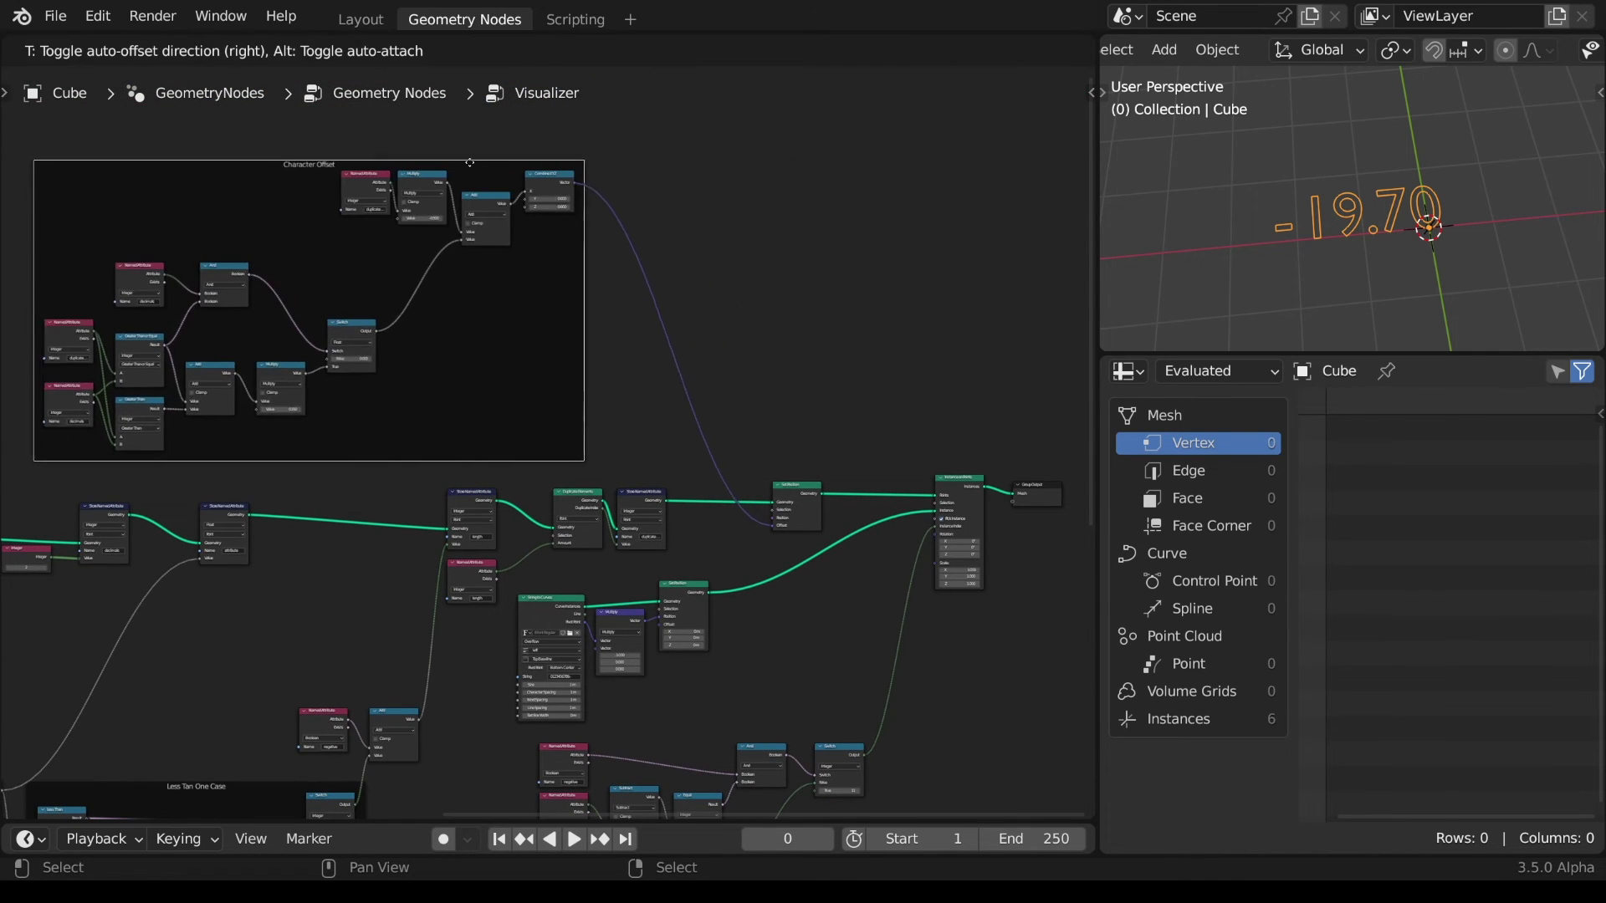
scroll(699, 334, up, 3)
key(shift+a)
text(scal)
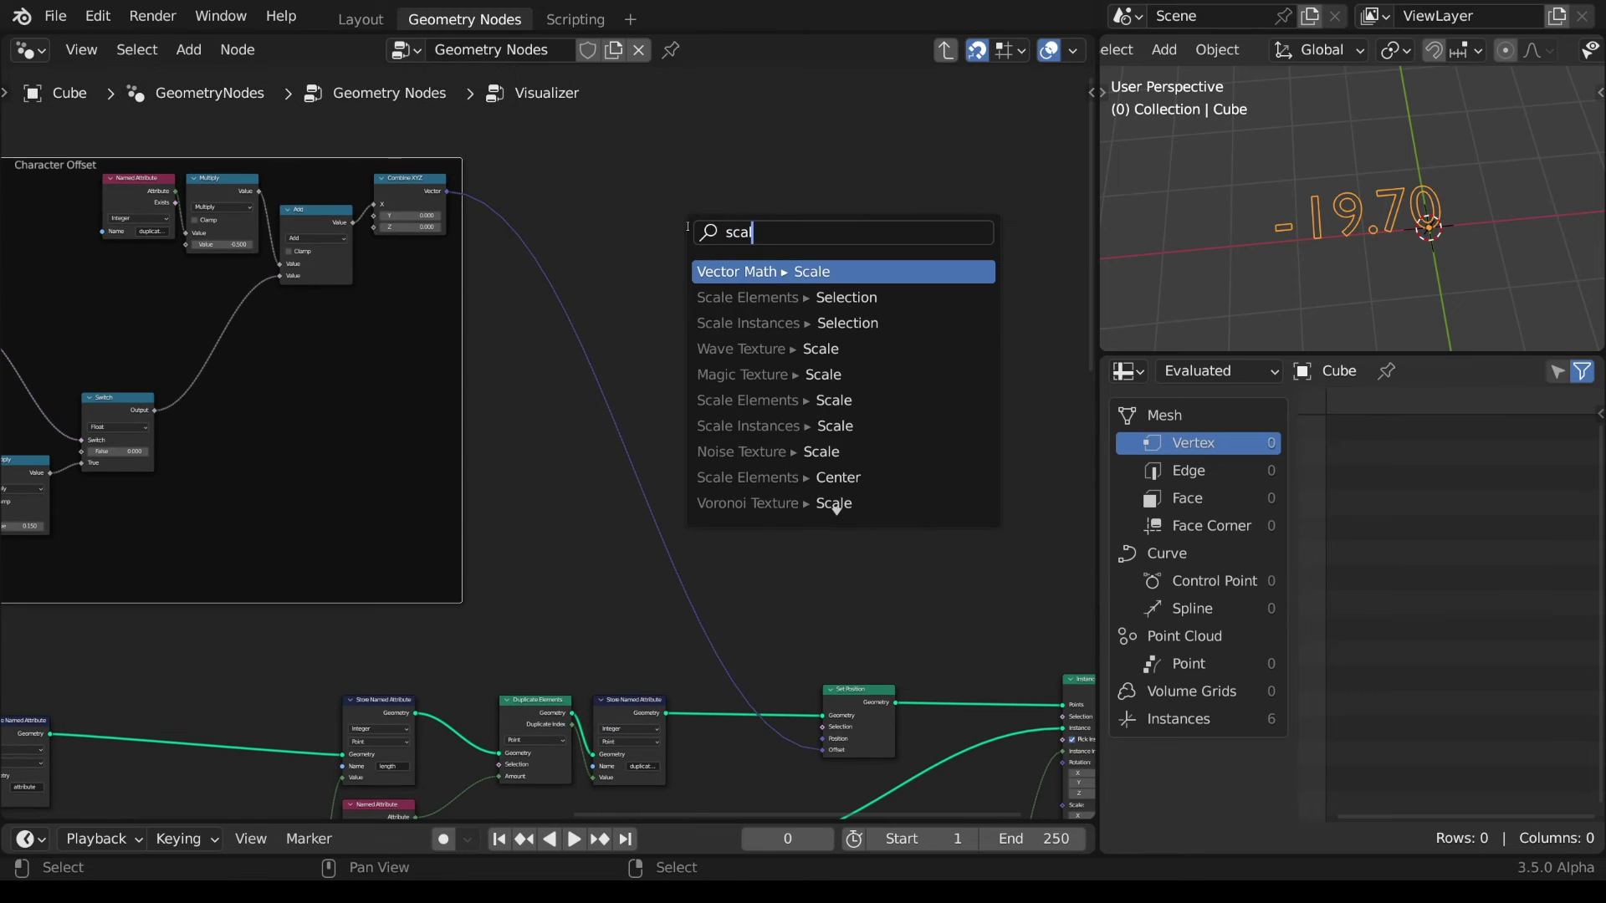
key(Return)
click(544, 472)
- Add a Value node set to 1 feeding the Scale input of the vector Scale node
key(shift+a)
text(v)
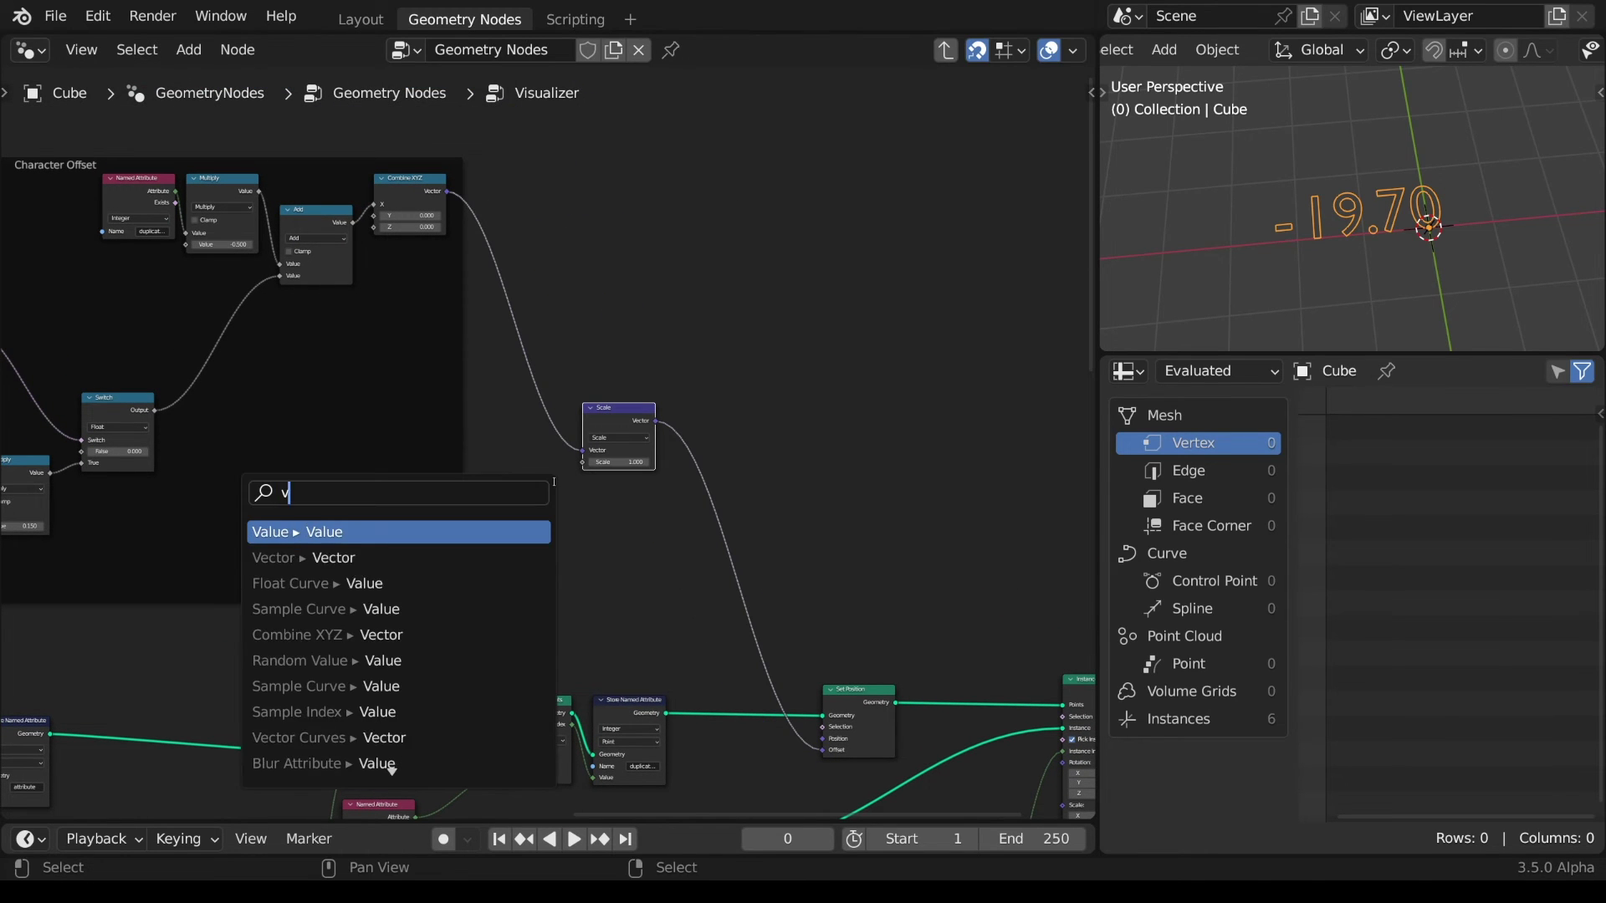
key(Return)
click(510, 489)
click(513, 500)
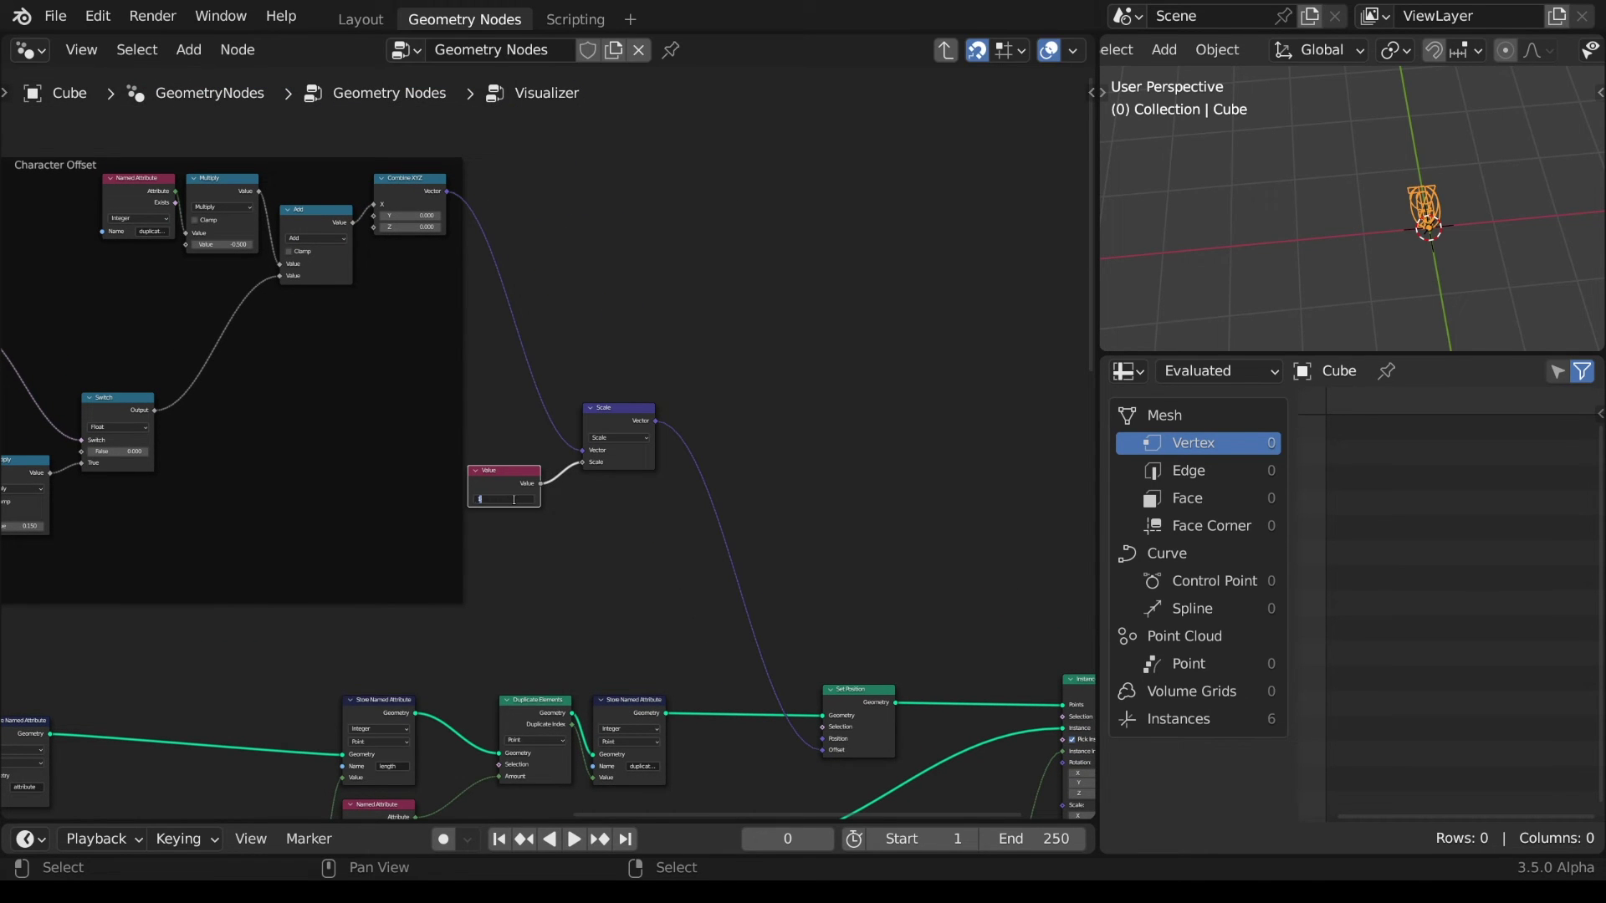
text(1)
key(Return)
- Connect the Value node to the Size input of String to Curves and place it above the main geometry chain
middle_drag(605, 644, 707, 321)
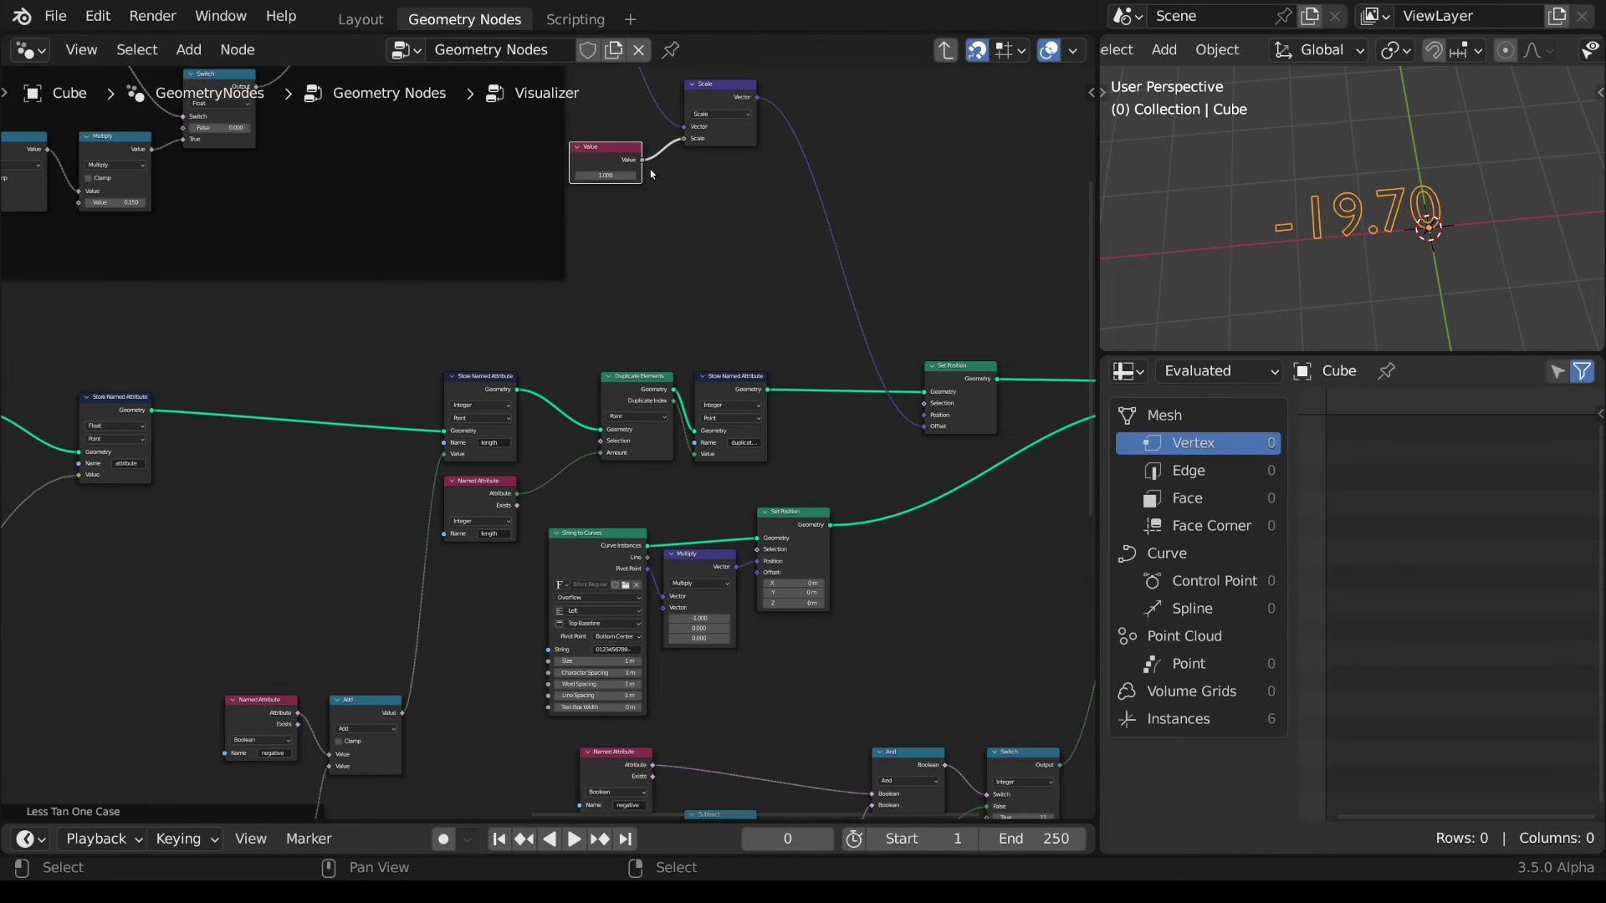
drag(602, 144, 550, 662)
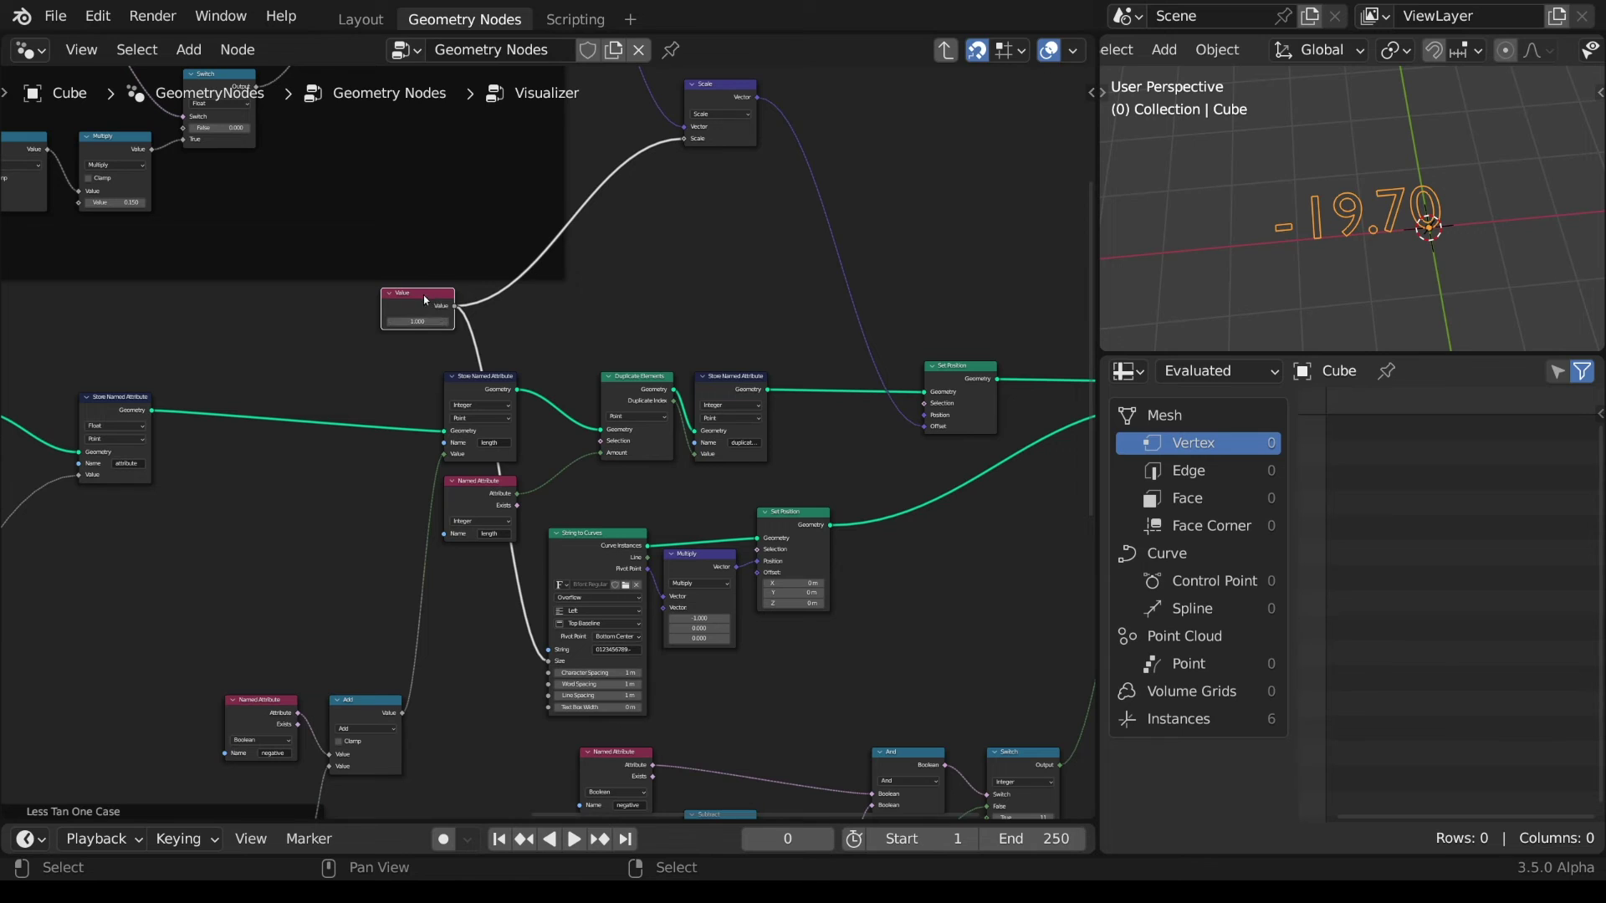
drag(423, 295, 435, 342)
key(Escape)
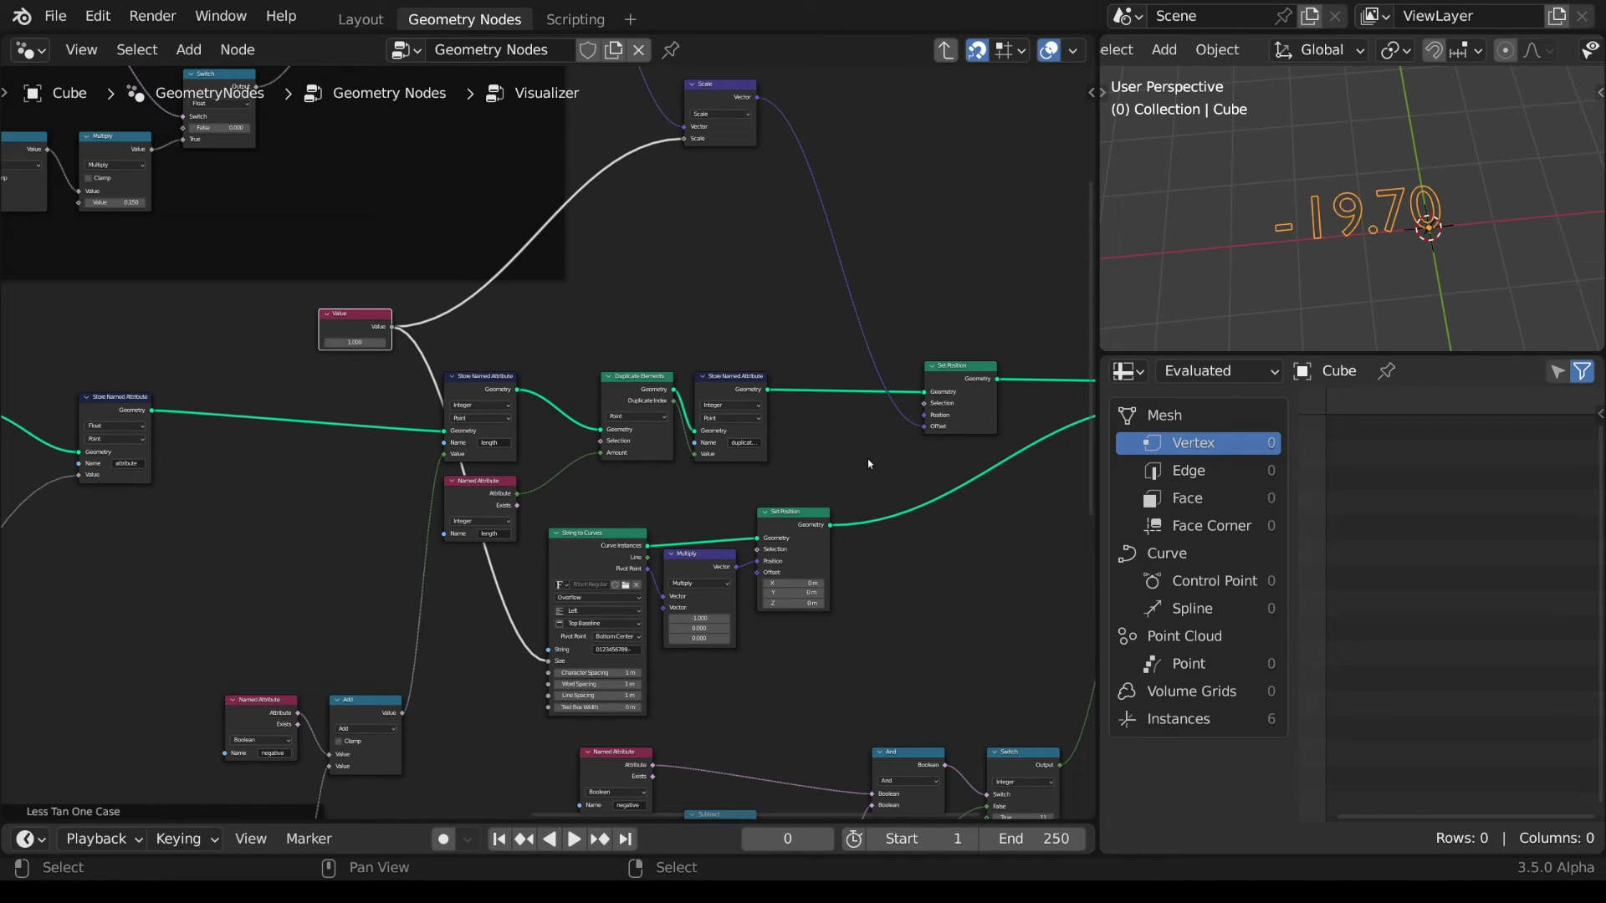
- Move the Group Output farther out and insert a Remove Named Attribute node after Instance on Points
scroll(348, 440, down, 4)
middle_drag(348, 440, 724, 487)
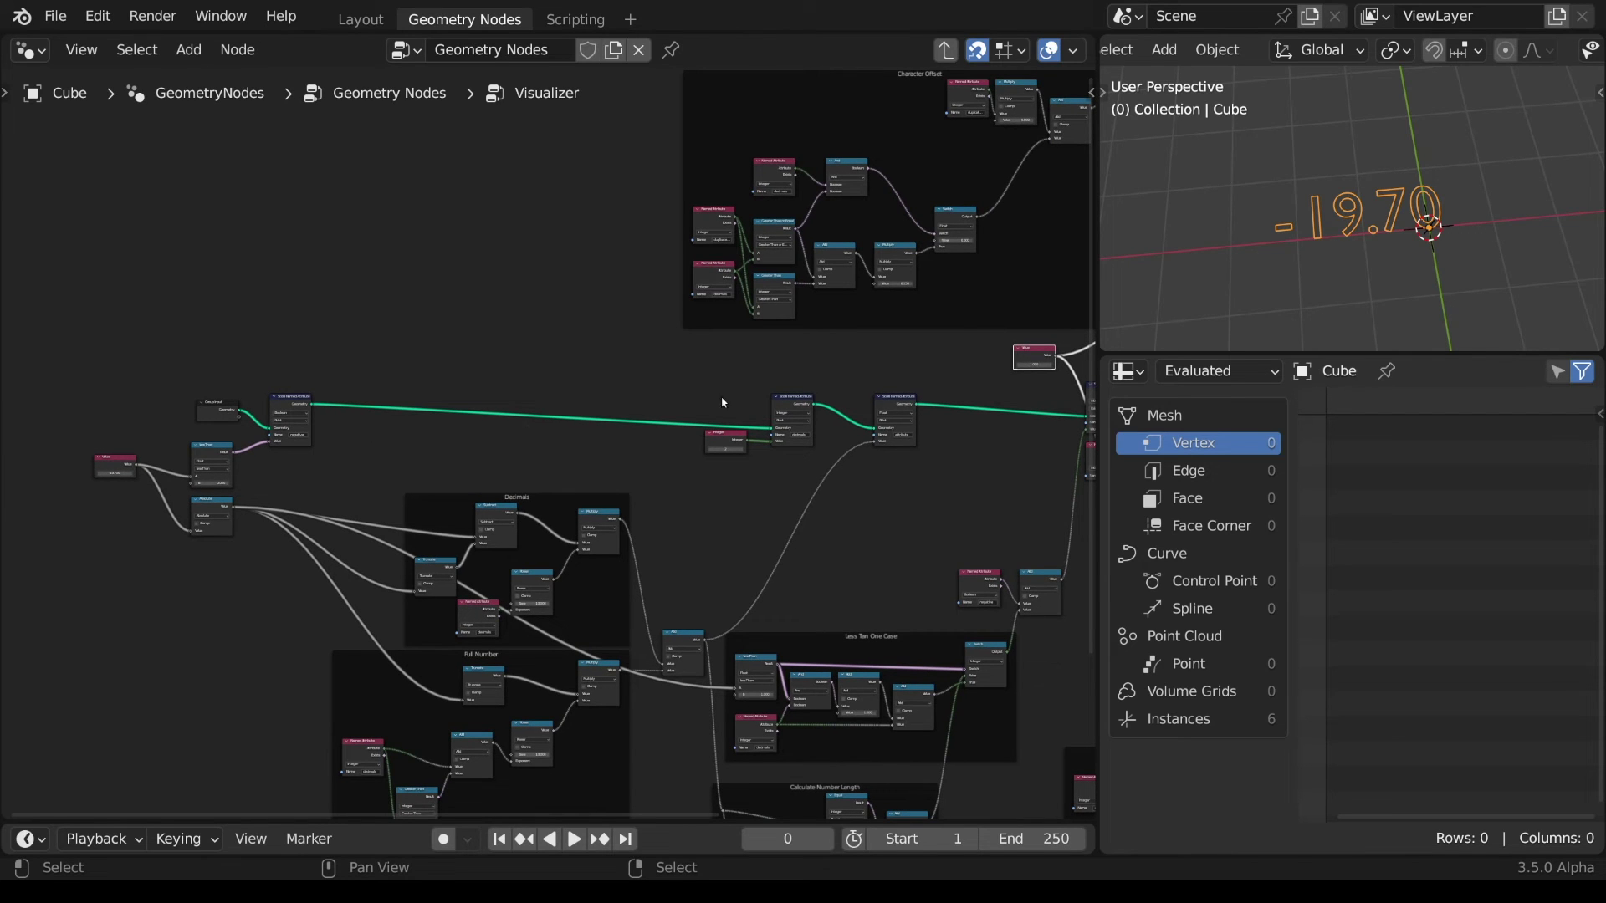
middle_drag(971, 482, 318, 400)
middle_drag(790, 481, 317, 552)
drag(465, 374, 856, 368)
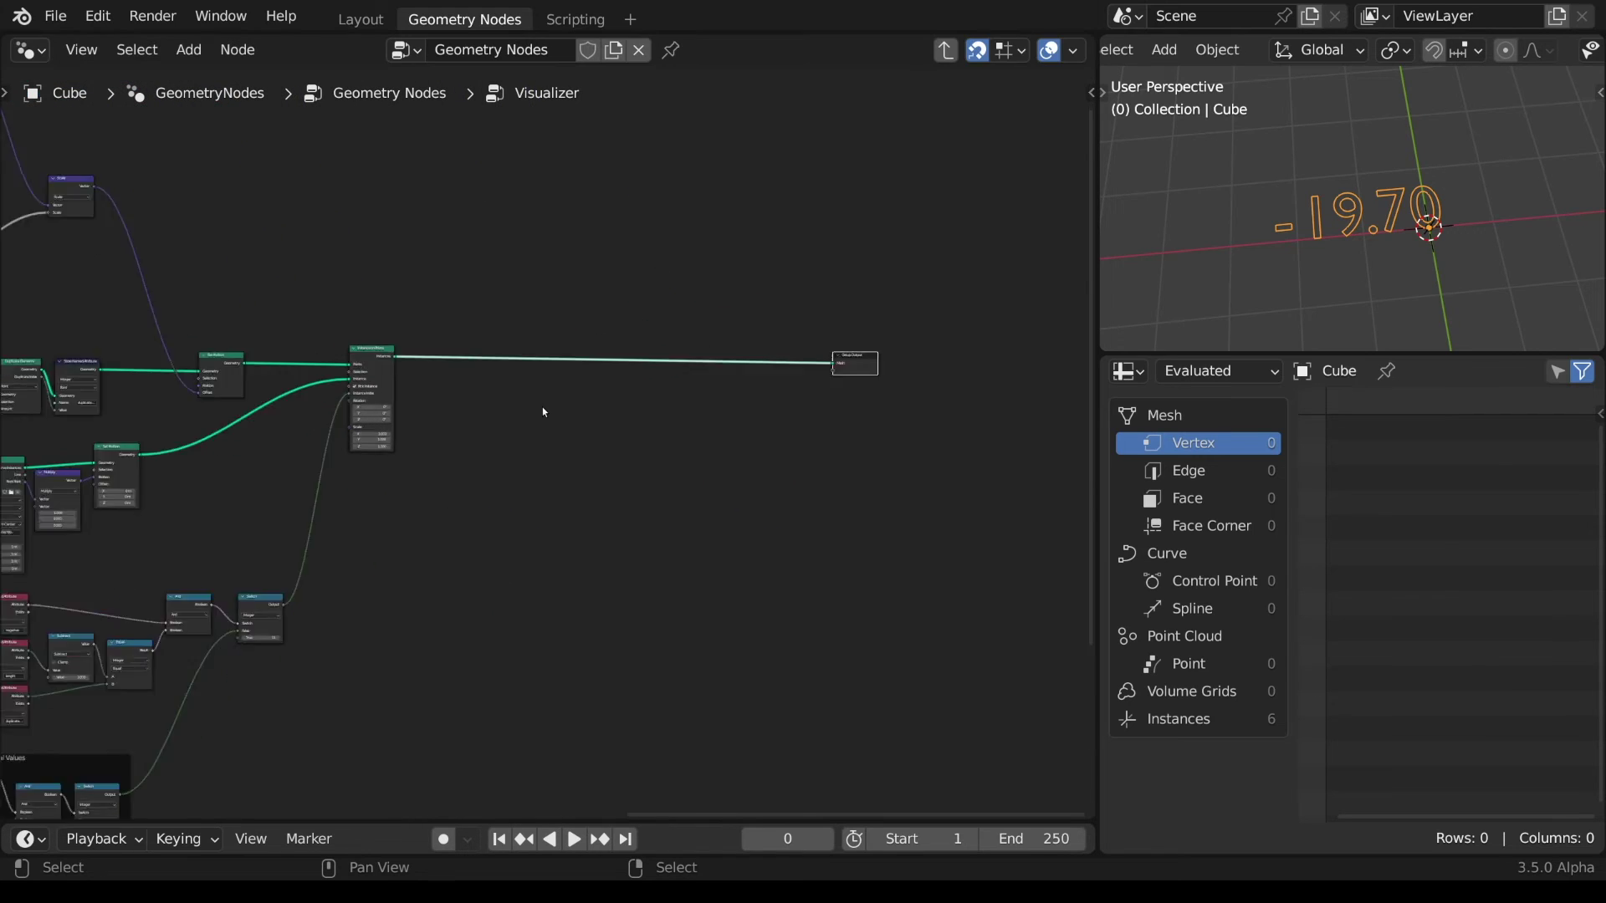
scroll(542, 407, up, 4)
drag(263, 284, 352, 377)
text(remove)
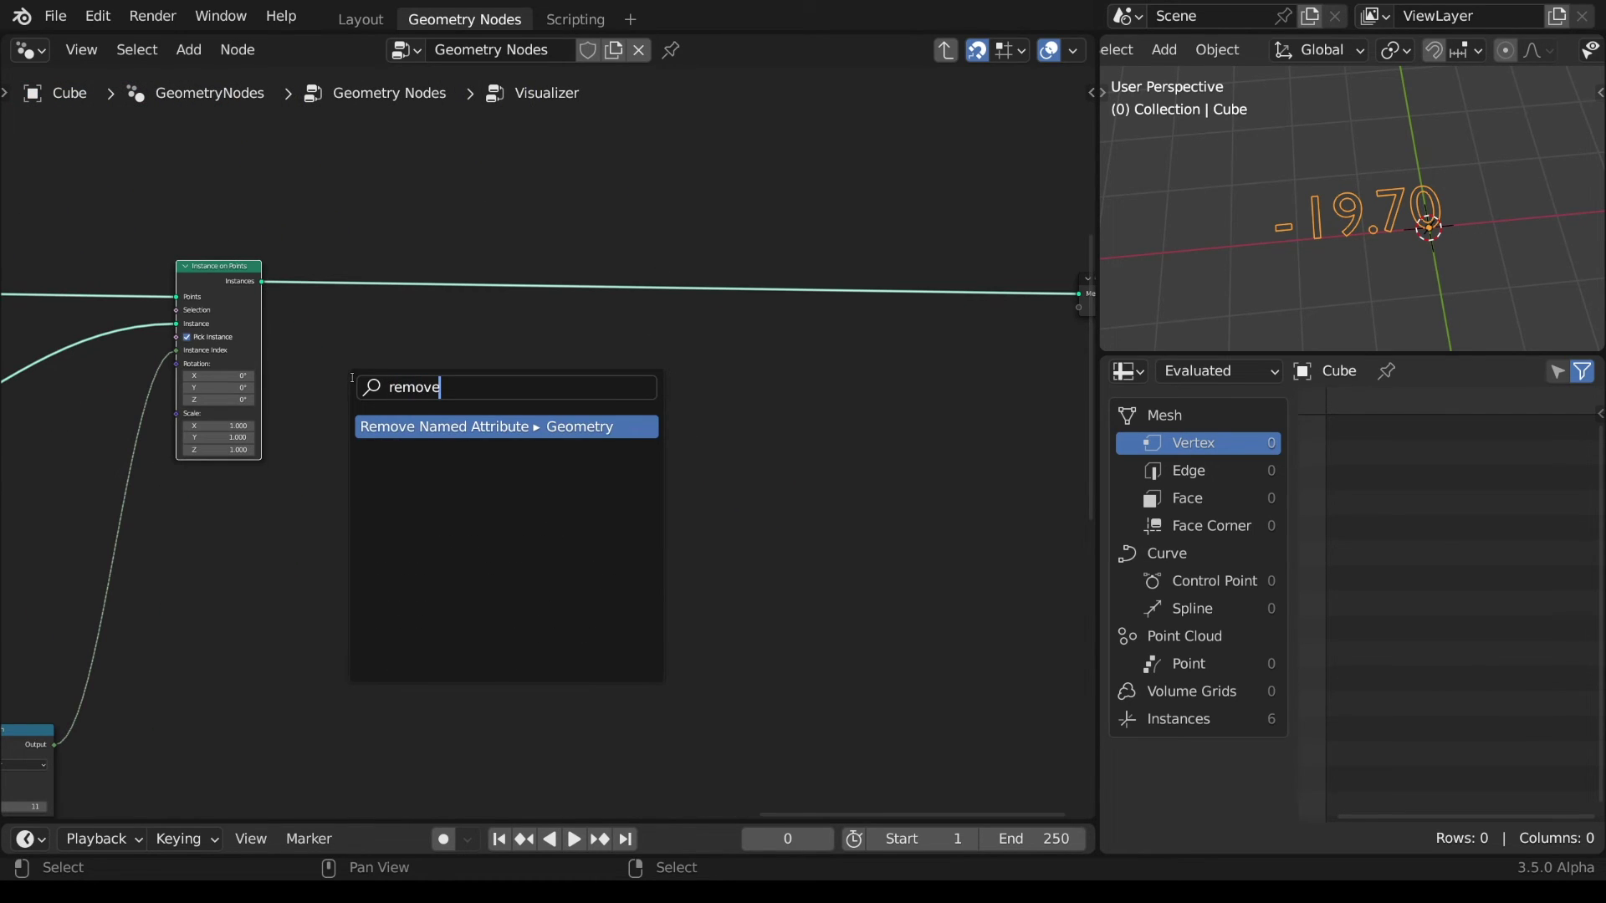
key(Return)
click(342, 267)
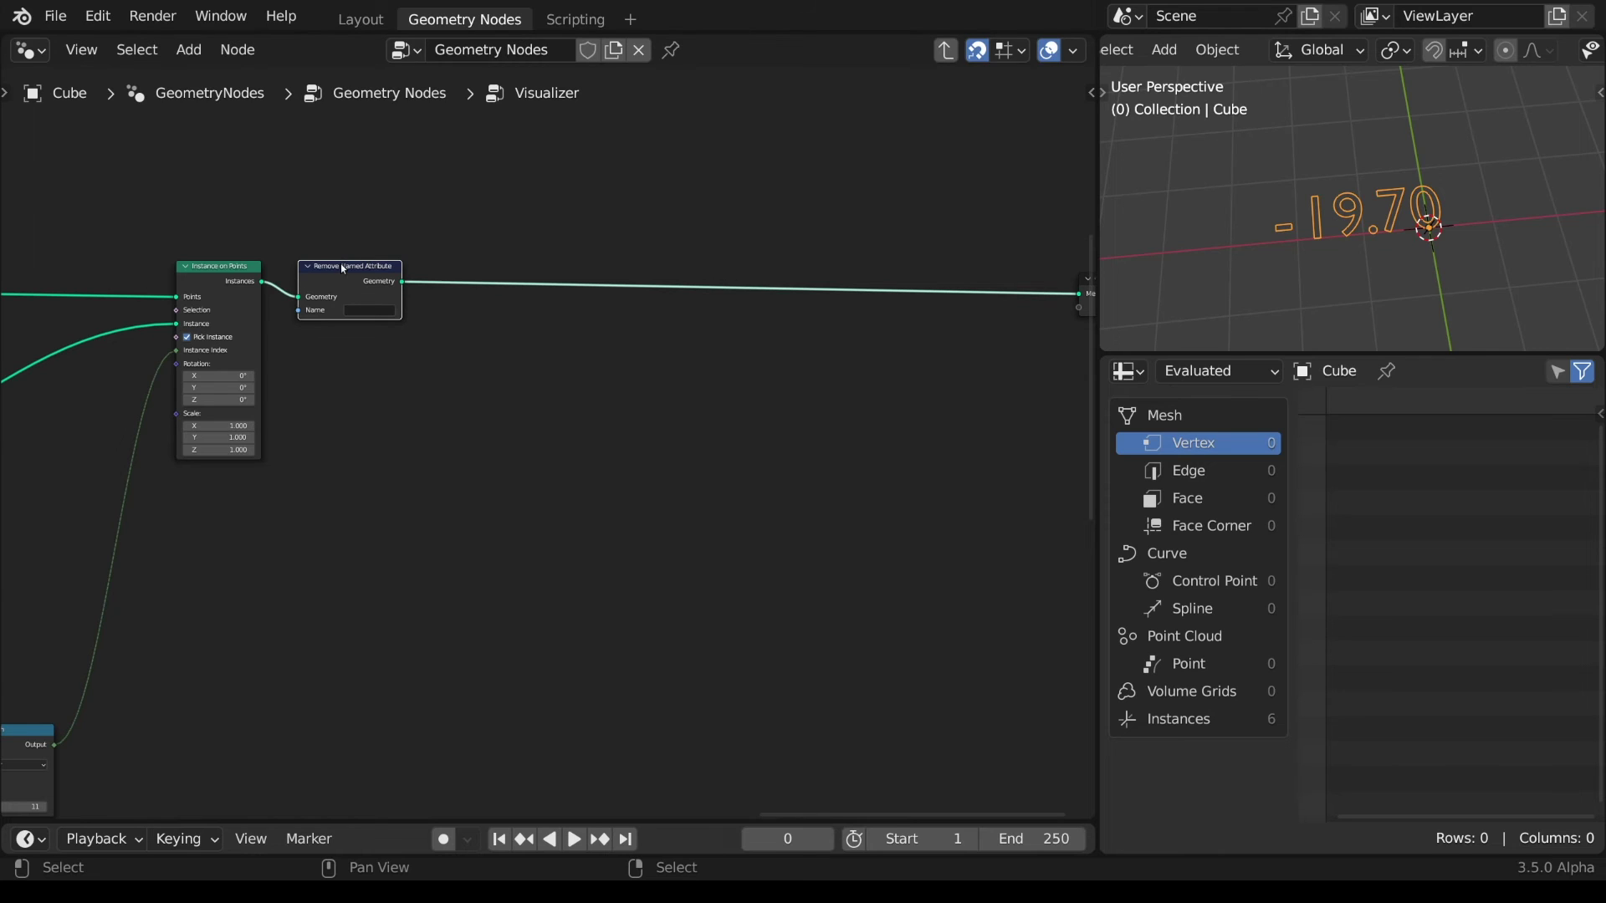
- Replace the spreadsheet with the Properties editor and expand the GeometryNodes modifier's Internal Dependencies
click(1130, 372)
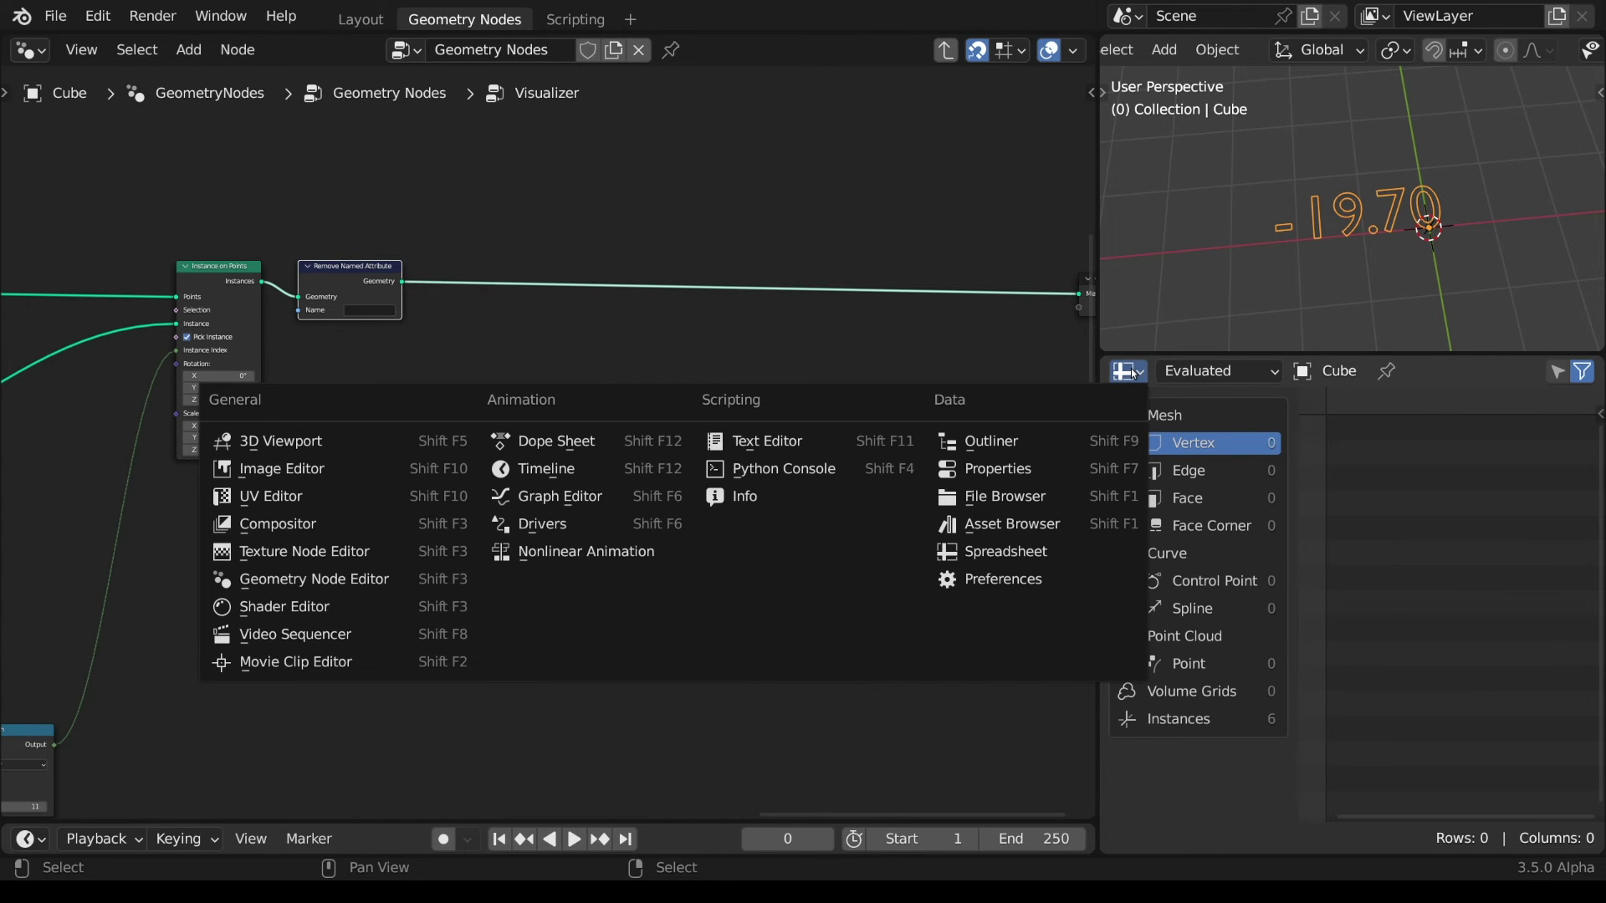
click(1034, 470)
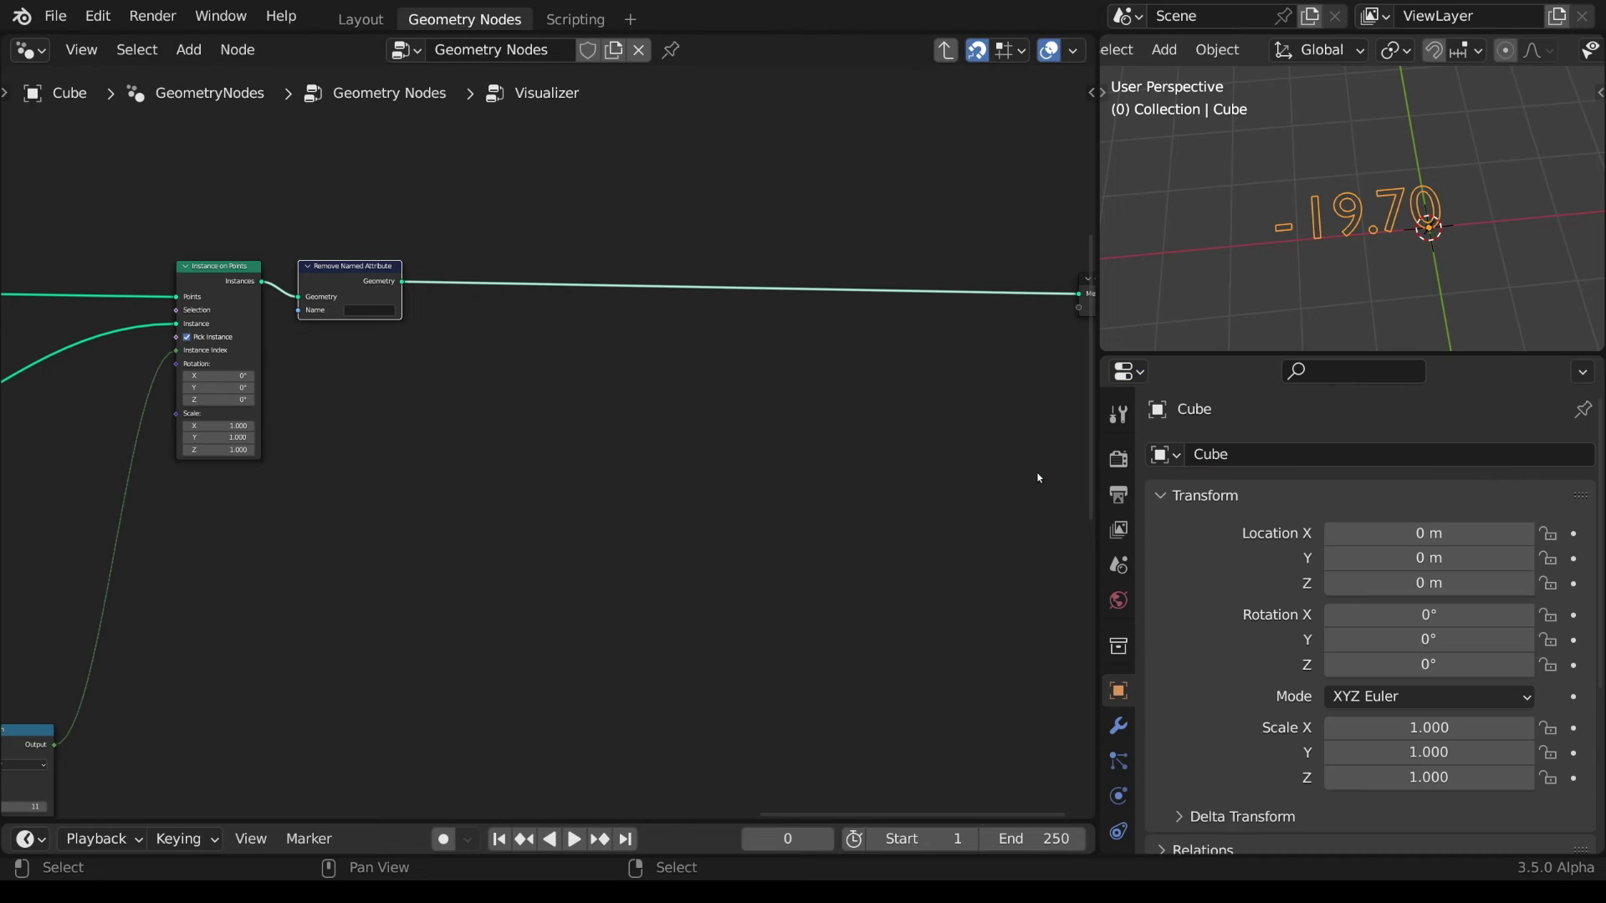
click(1118, 726)
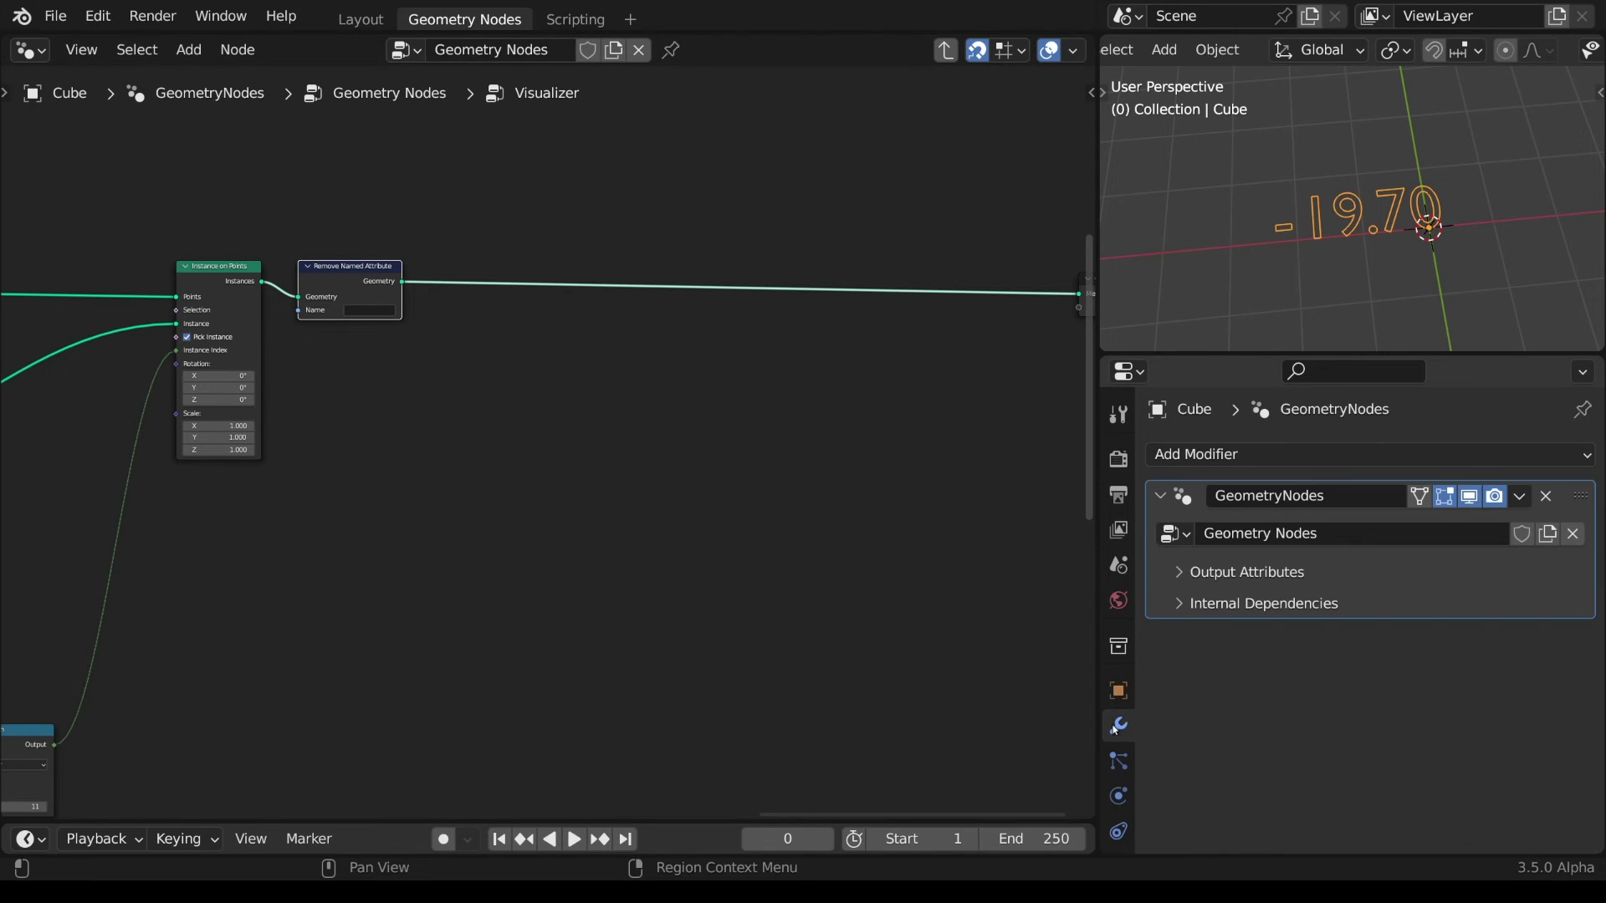
click(1179, 608)
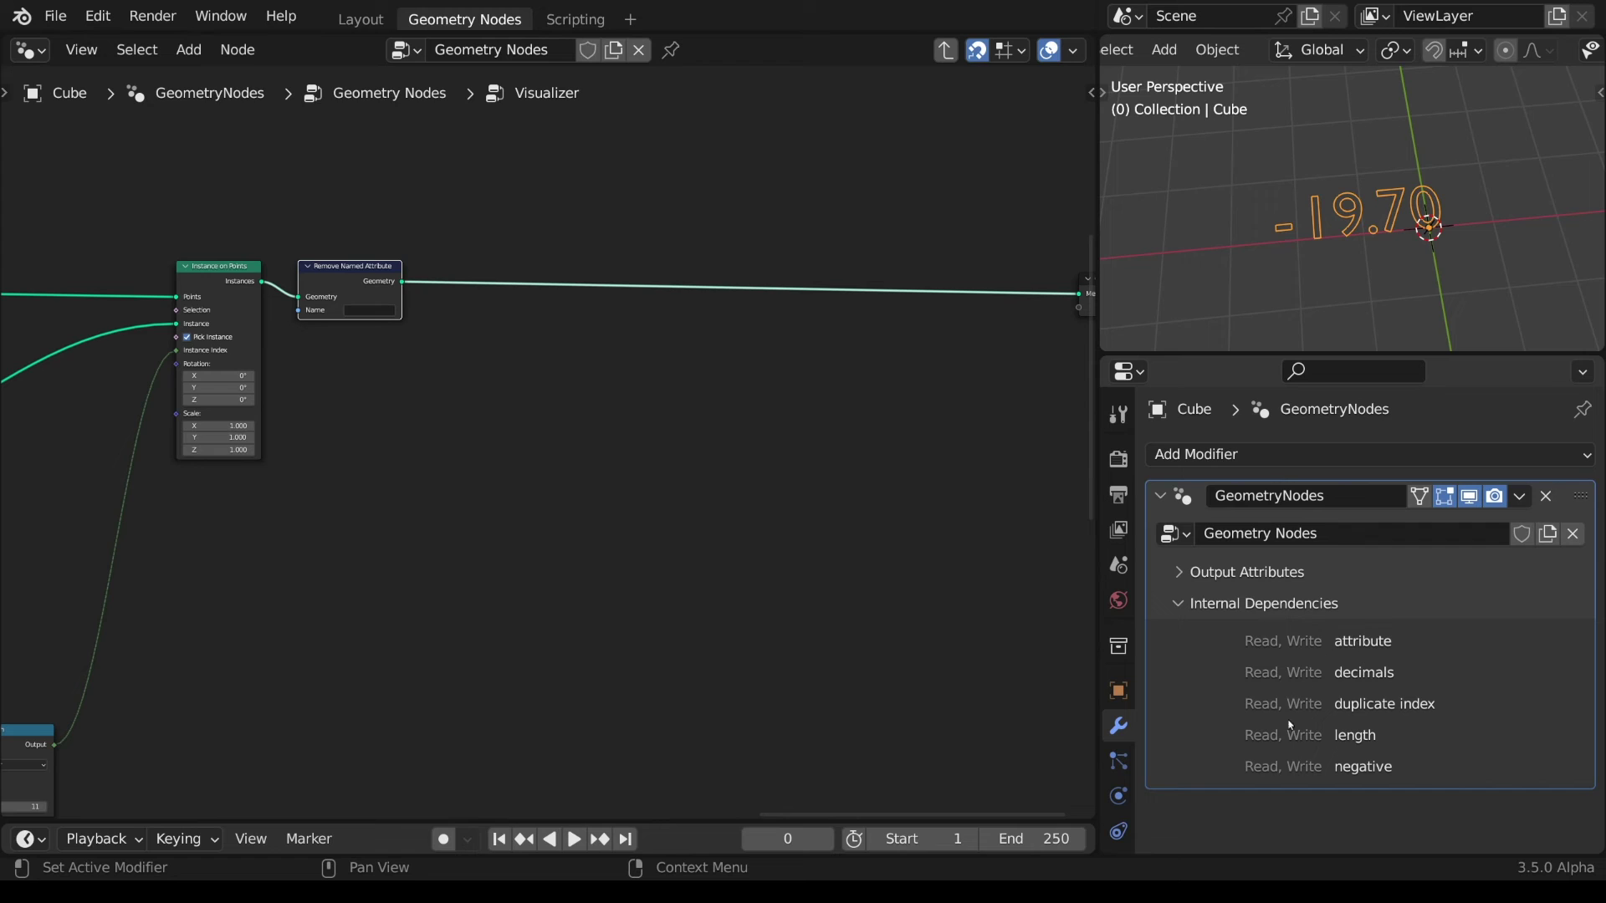
- Set the Remove Named Attribute name to "attribute" and chain a duplicate after it that removes "decimals"
click(368, 311)
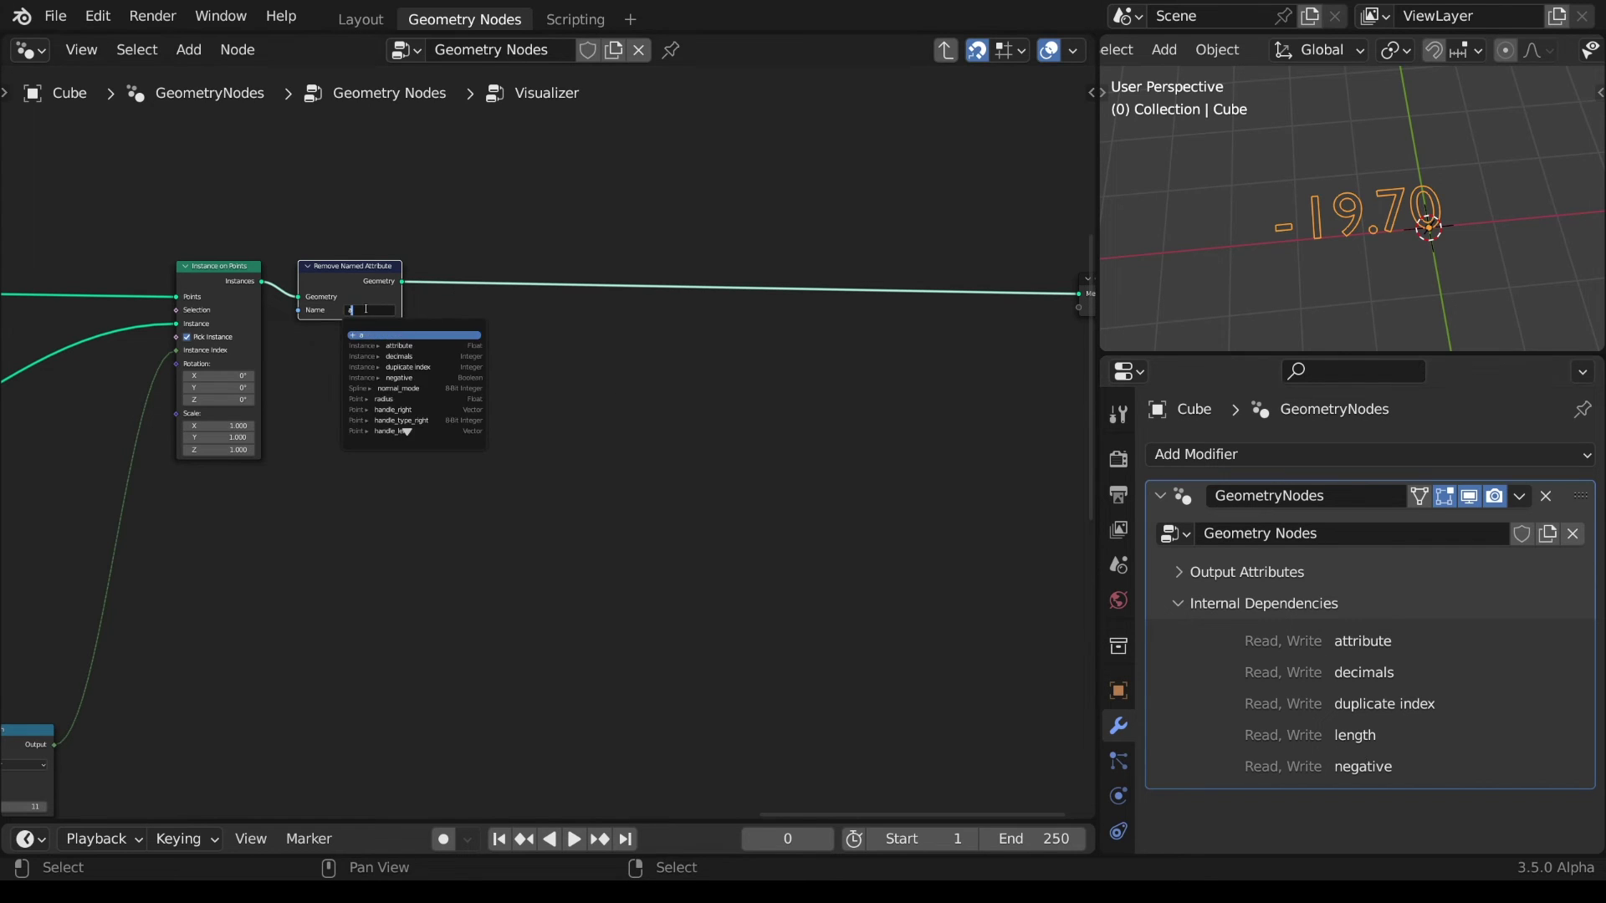
text(att)
key(Return)
key(shift+d)
click(501, 315)
scroll(555, 362, up, 3)
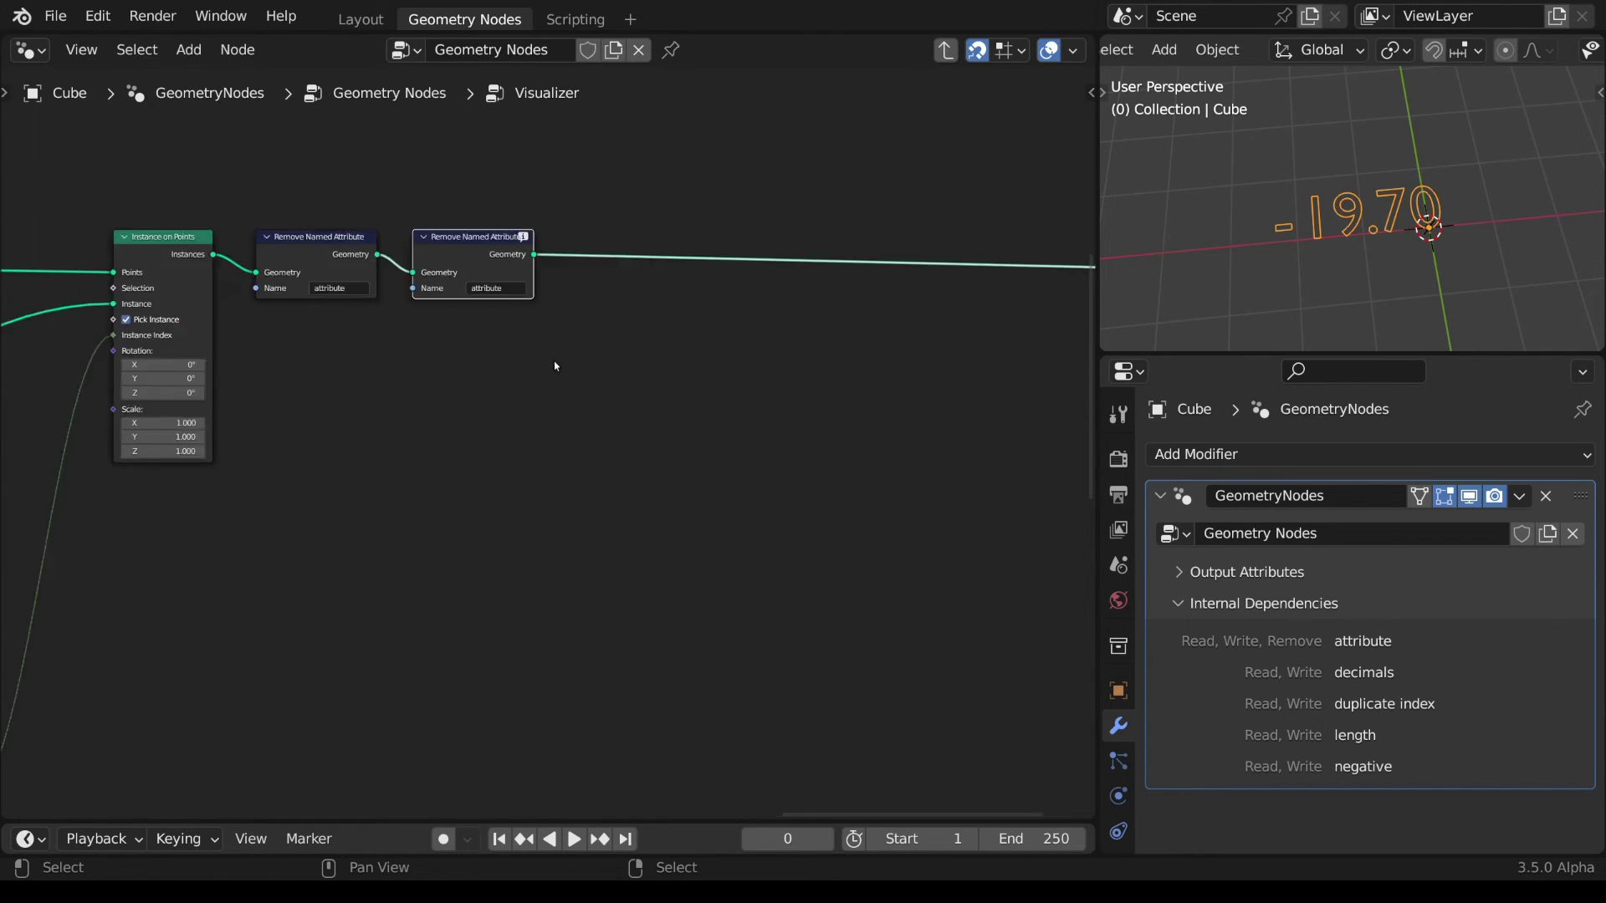
click(488, 216)
text(decimal)
key(Return)
- Duplicate the Remove Named Attribute node in the chain and set the copy's name to "duplicate index"
key(shift+d)
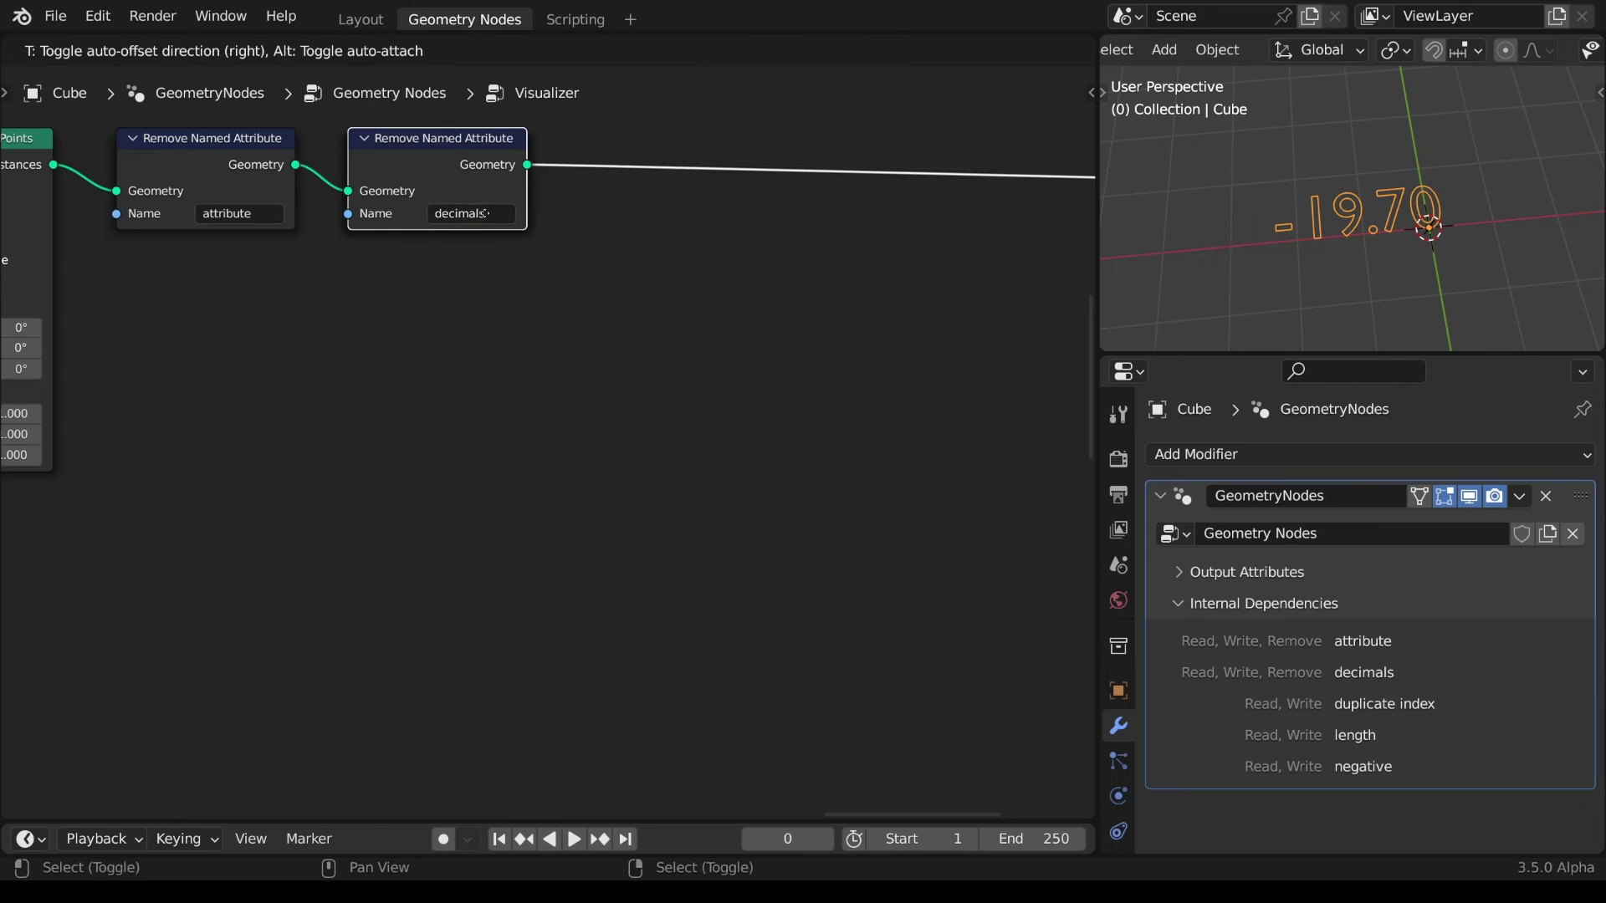
click(688, 215)
click(688, 214)
text(duplica)
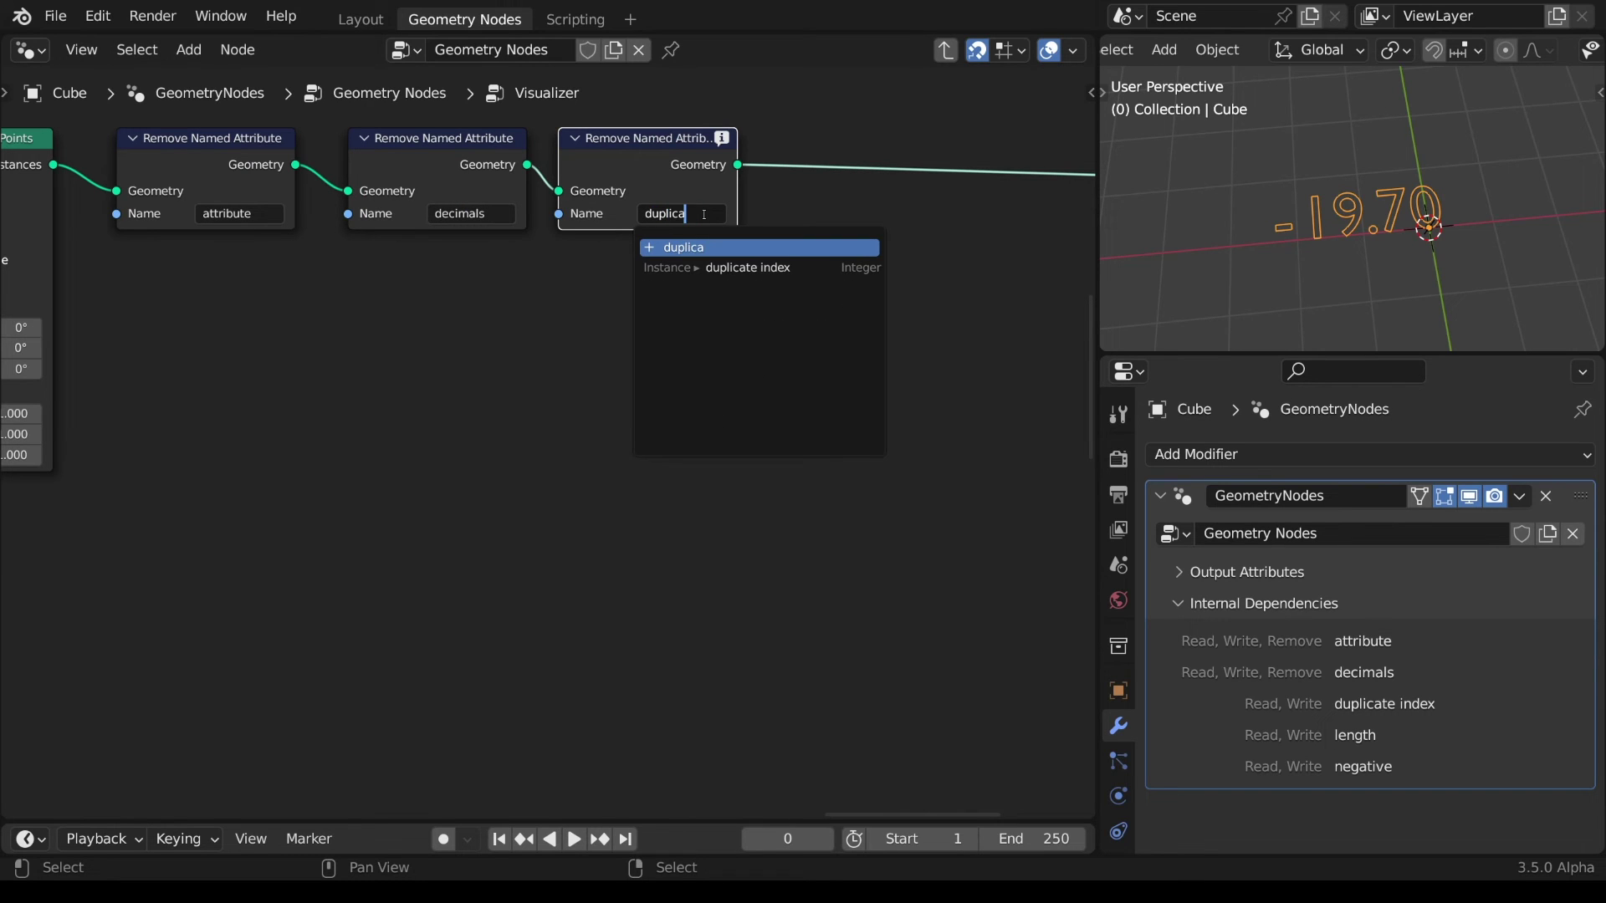
key(Return)
- Add another copy of the Remove Named Attribute node to the chain, removing "length"
key(shift+d)
click(878, 330)
middle_drag(879, 329, 531, 359)
click(521, 243)
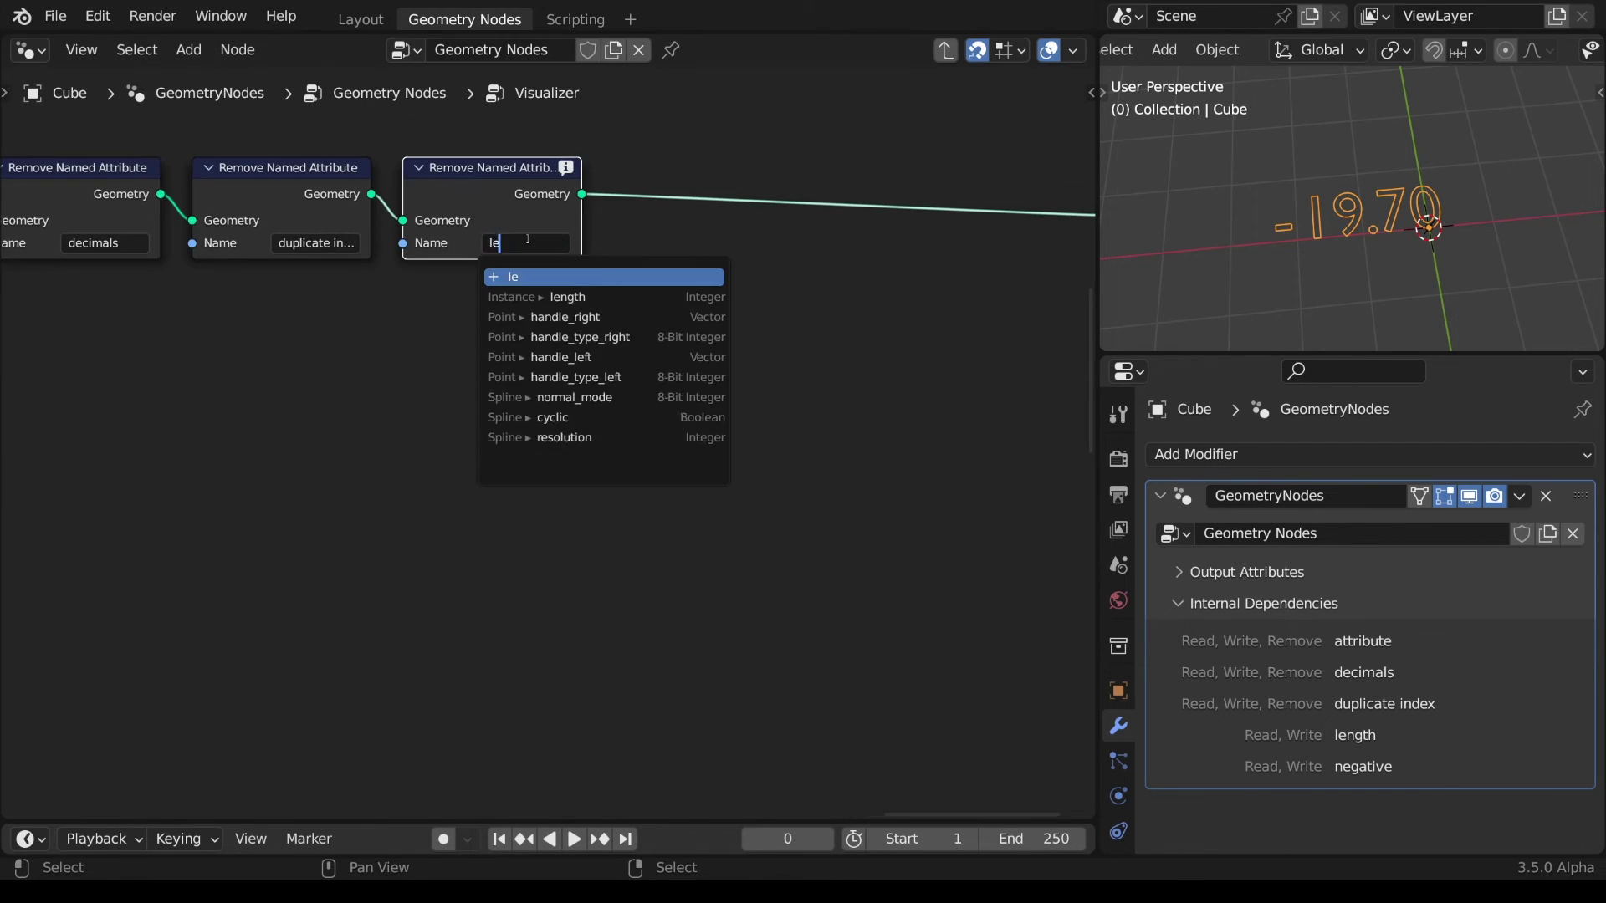
text(leng)
key(Return)
- Add a fifth Remove Named Attribute node at the end of the chain, removing "negative"
key(shift+d)
click(739, 241)
click(739, 244)
text(nega)
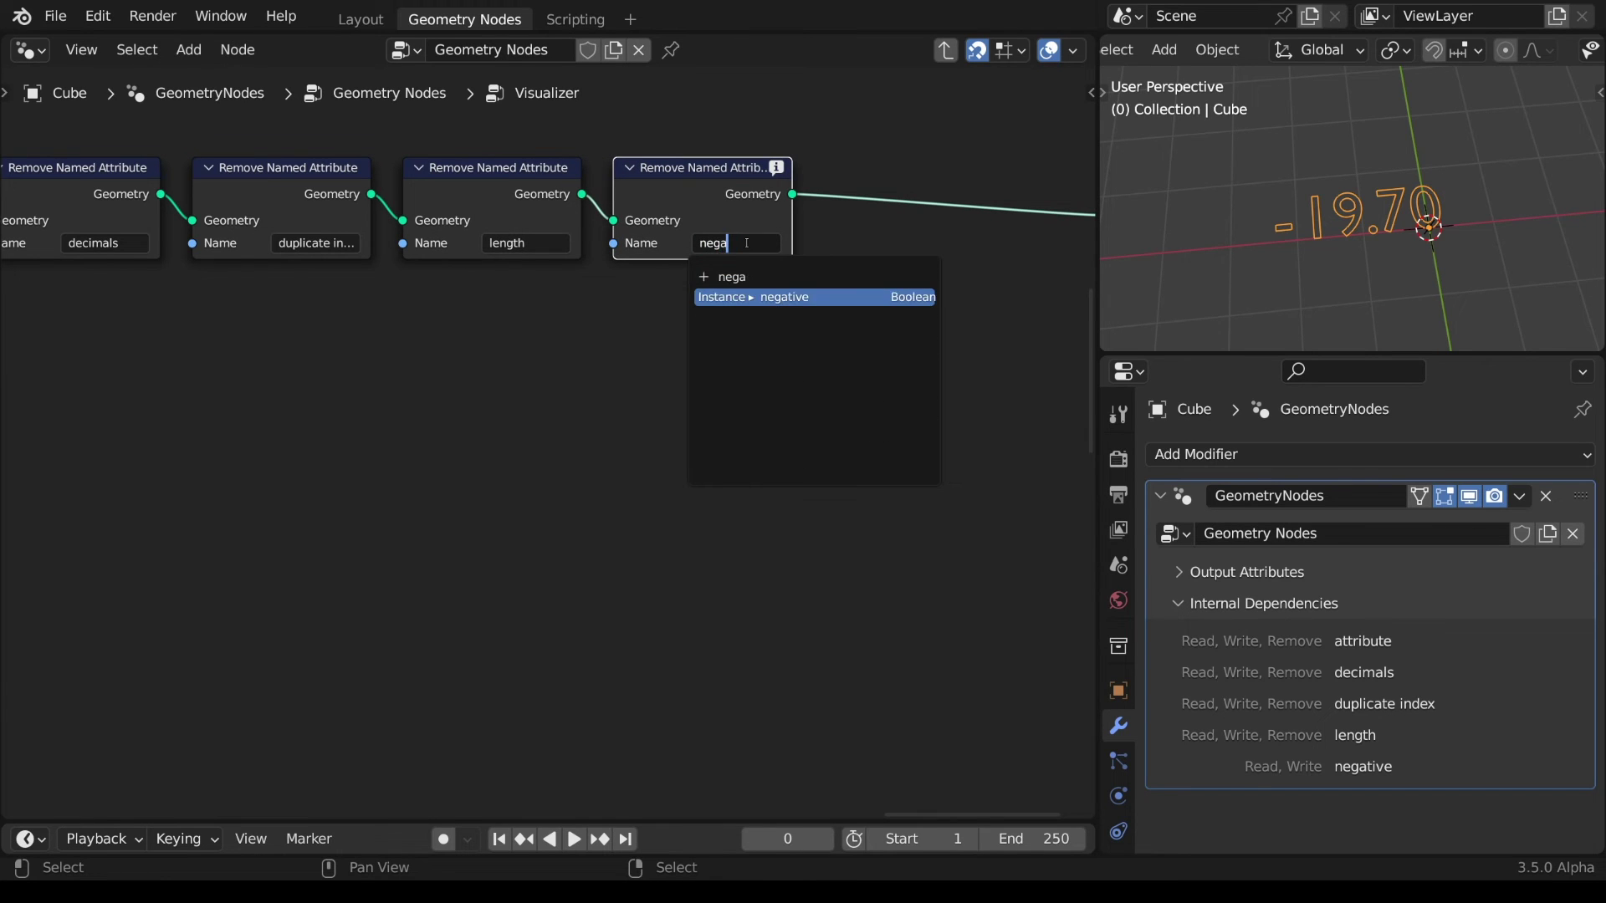
key(Return)
- Check the Visualizer group node's sockets in the parent node tree and return inside the group
key(Home)
scroll(419, 492, down, 2)
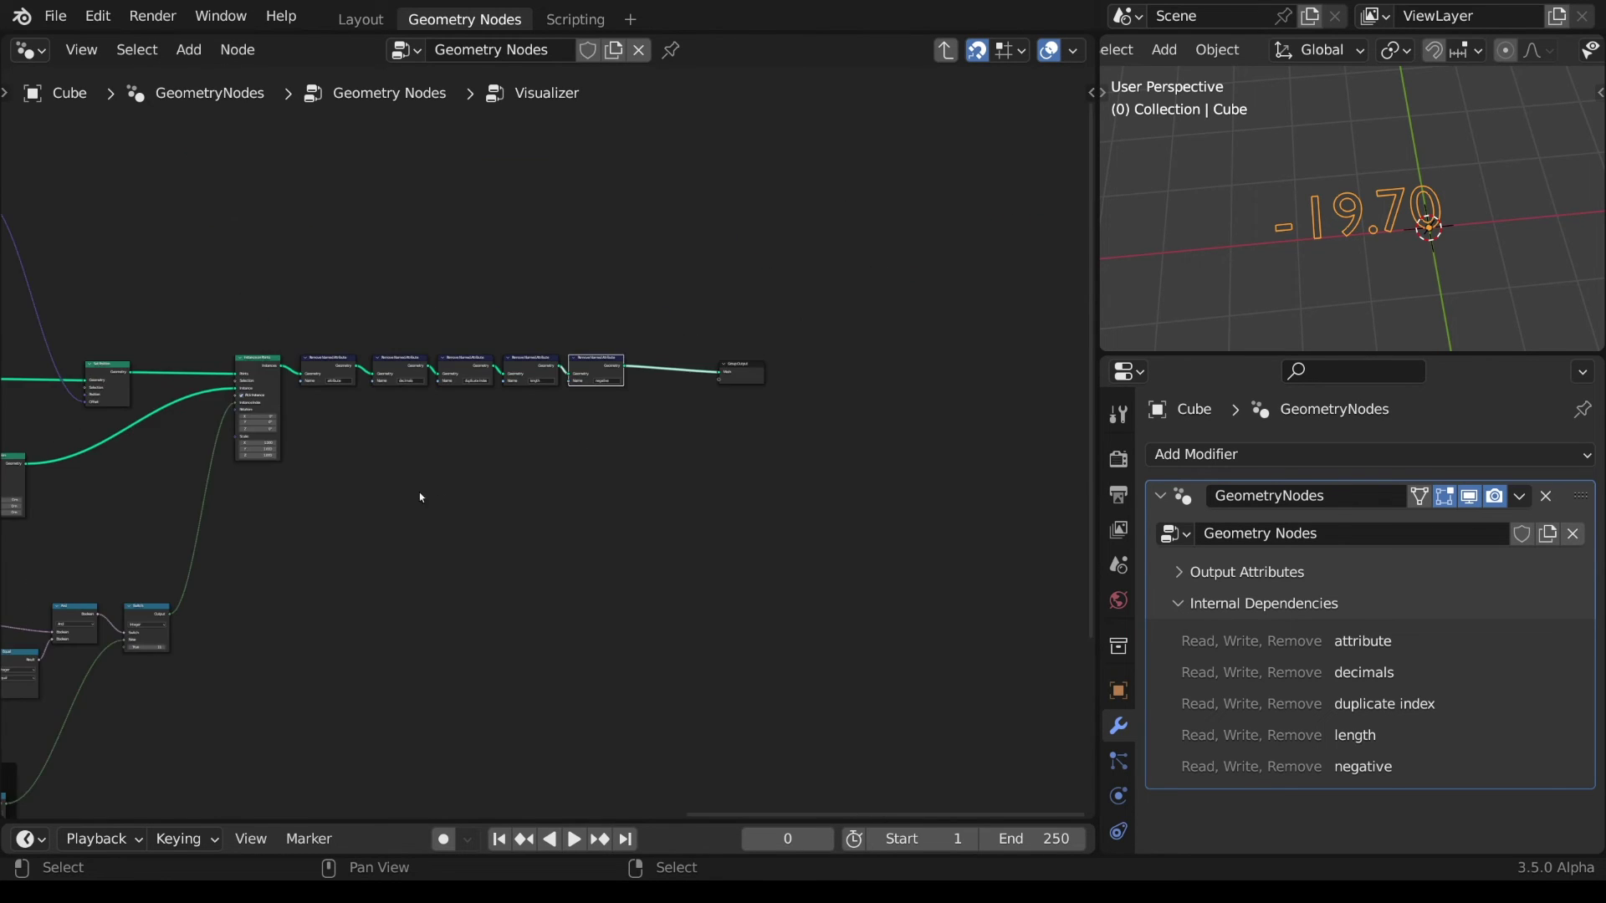
key(Tab)
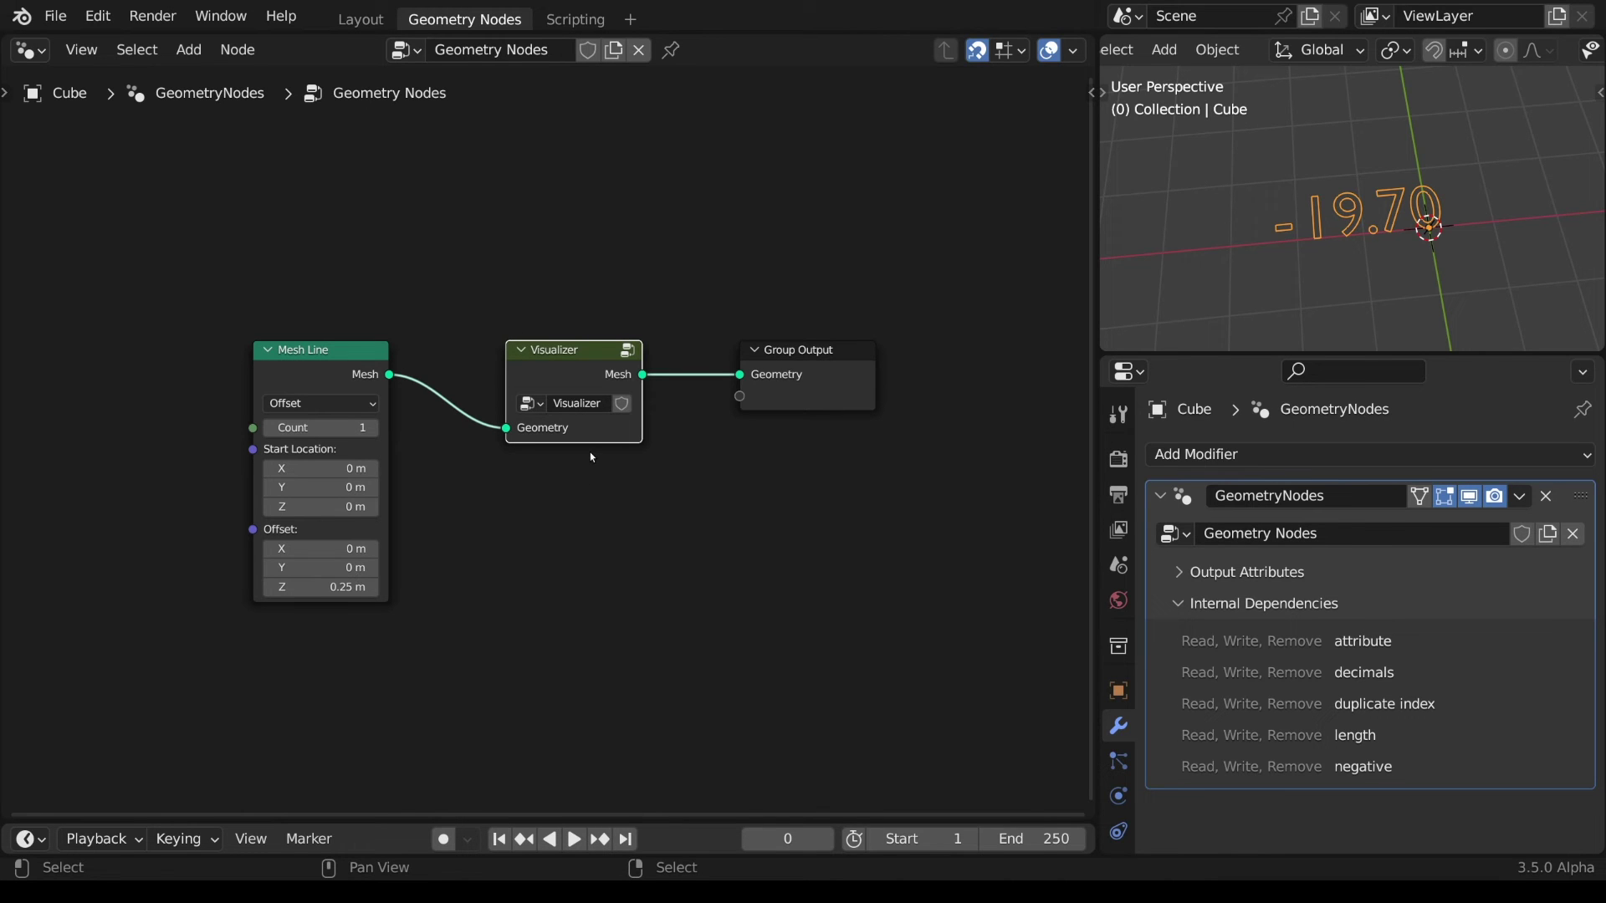
key(Tab)
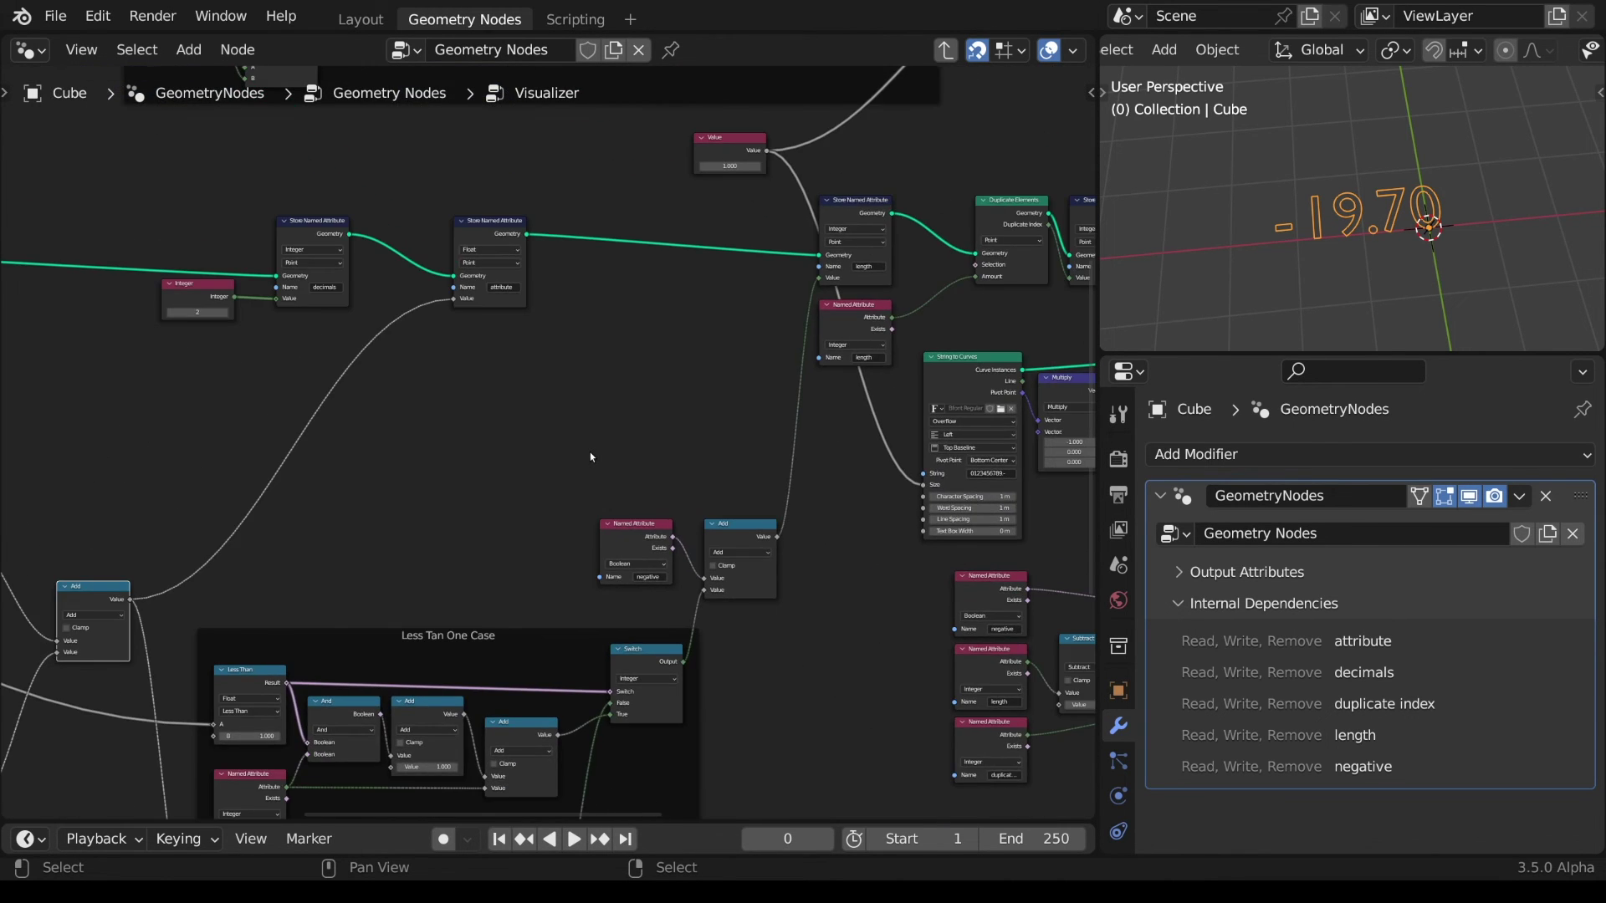
- Add a Float input named "Attribute" to the Visualizer group
key(Home)
key(n)
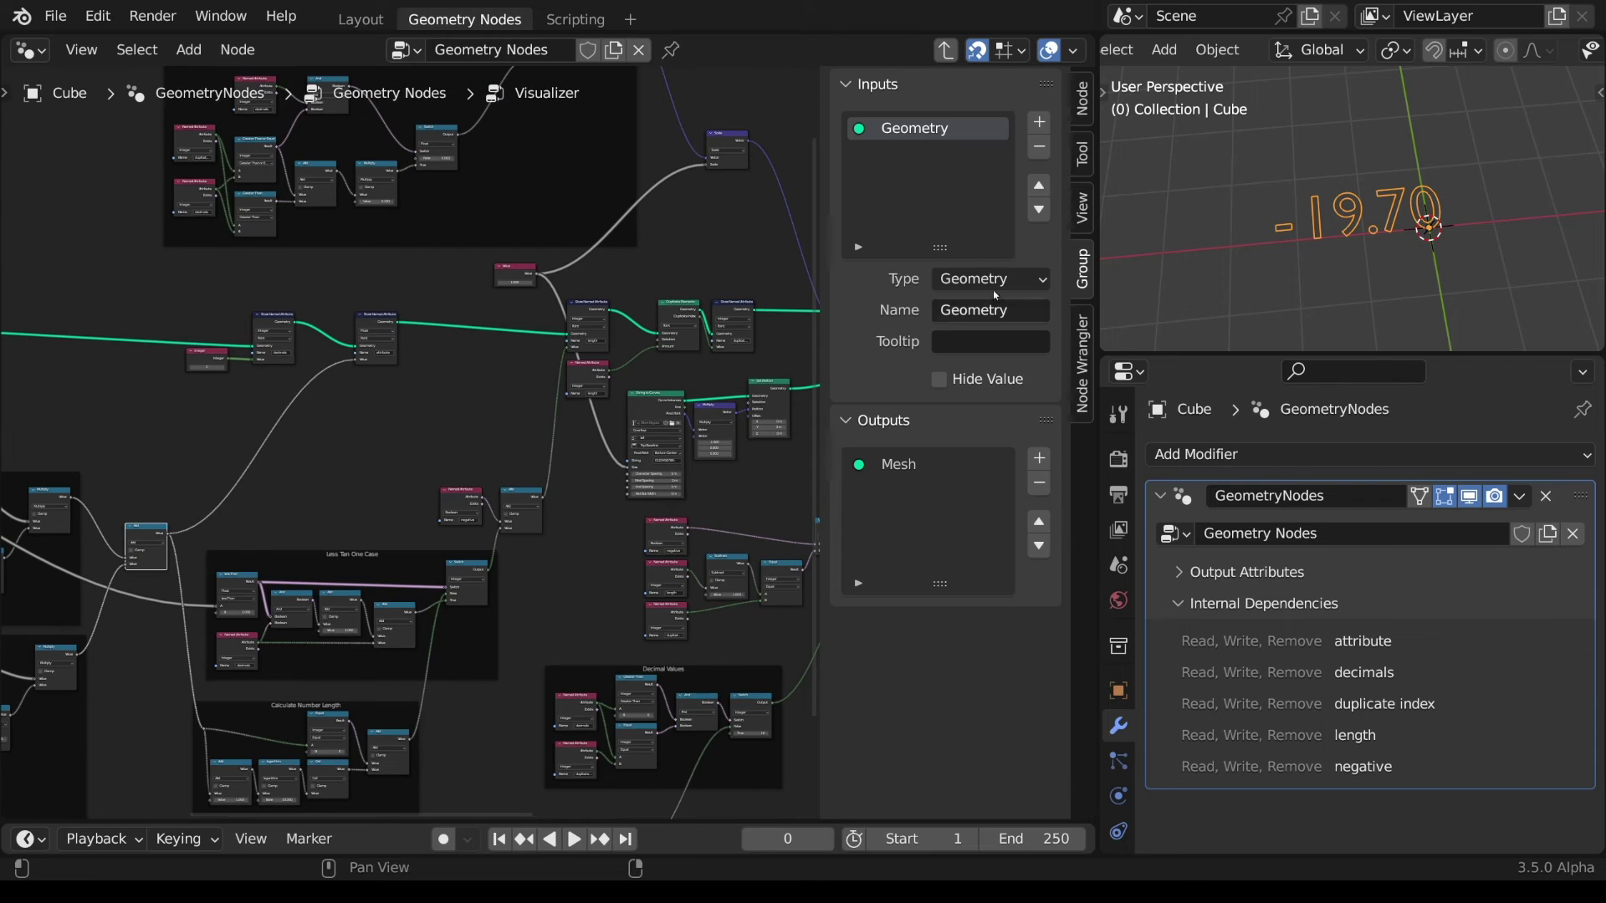
click(1040, 124)
click(971, 281)
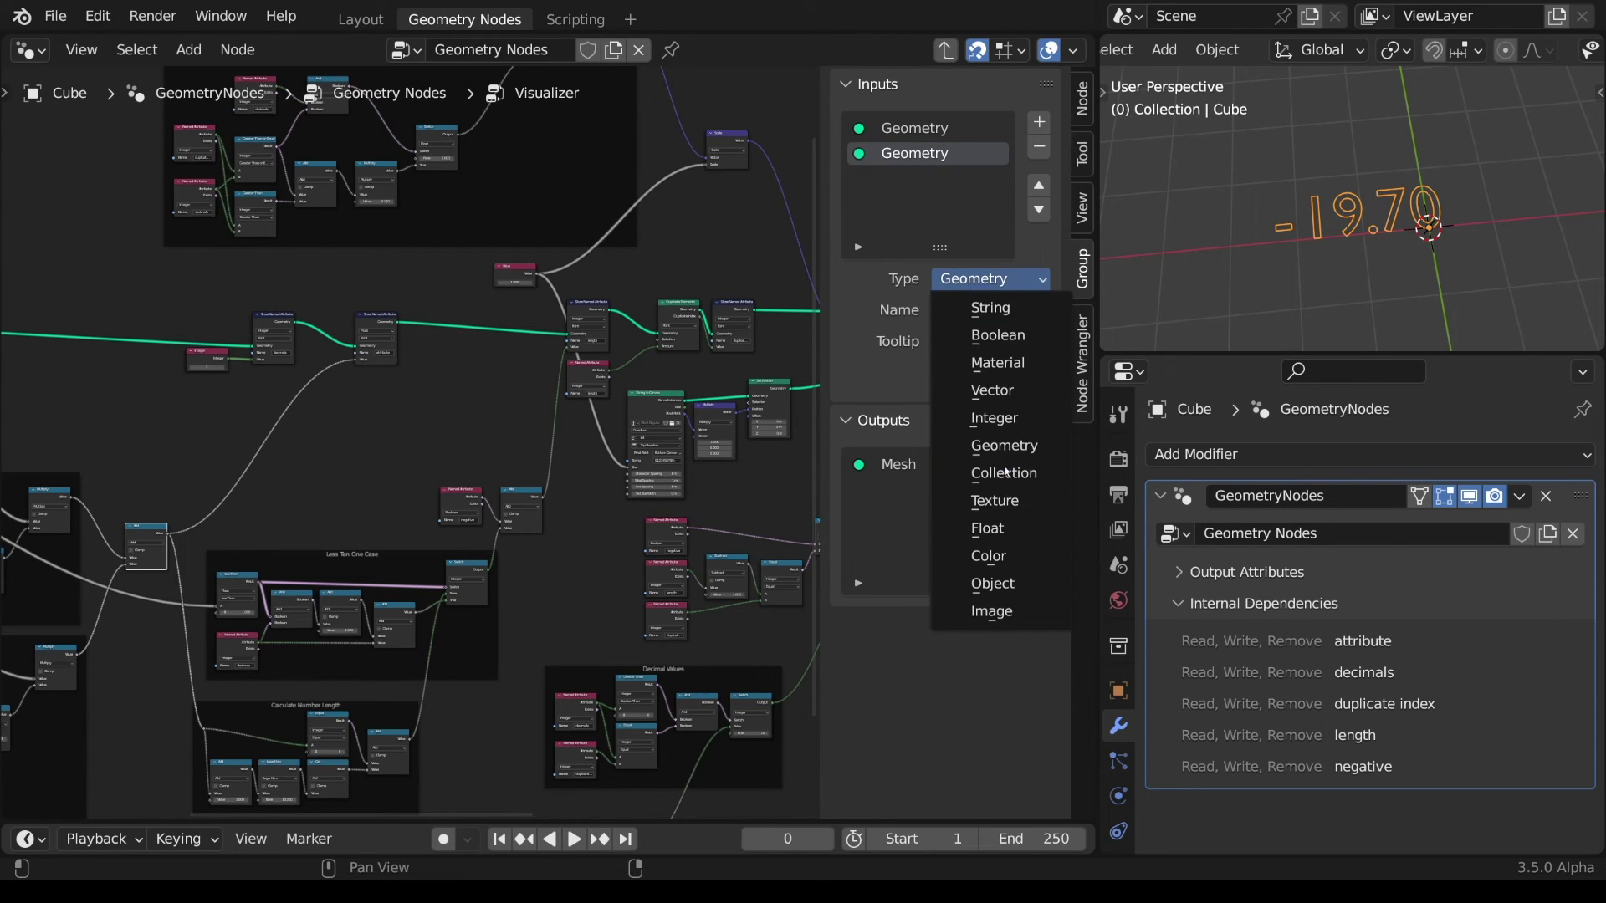
click(984, 529)
double_click(934, 154)
text(Attribute)
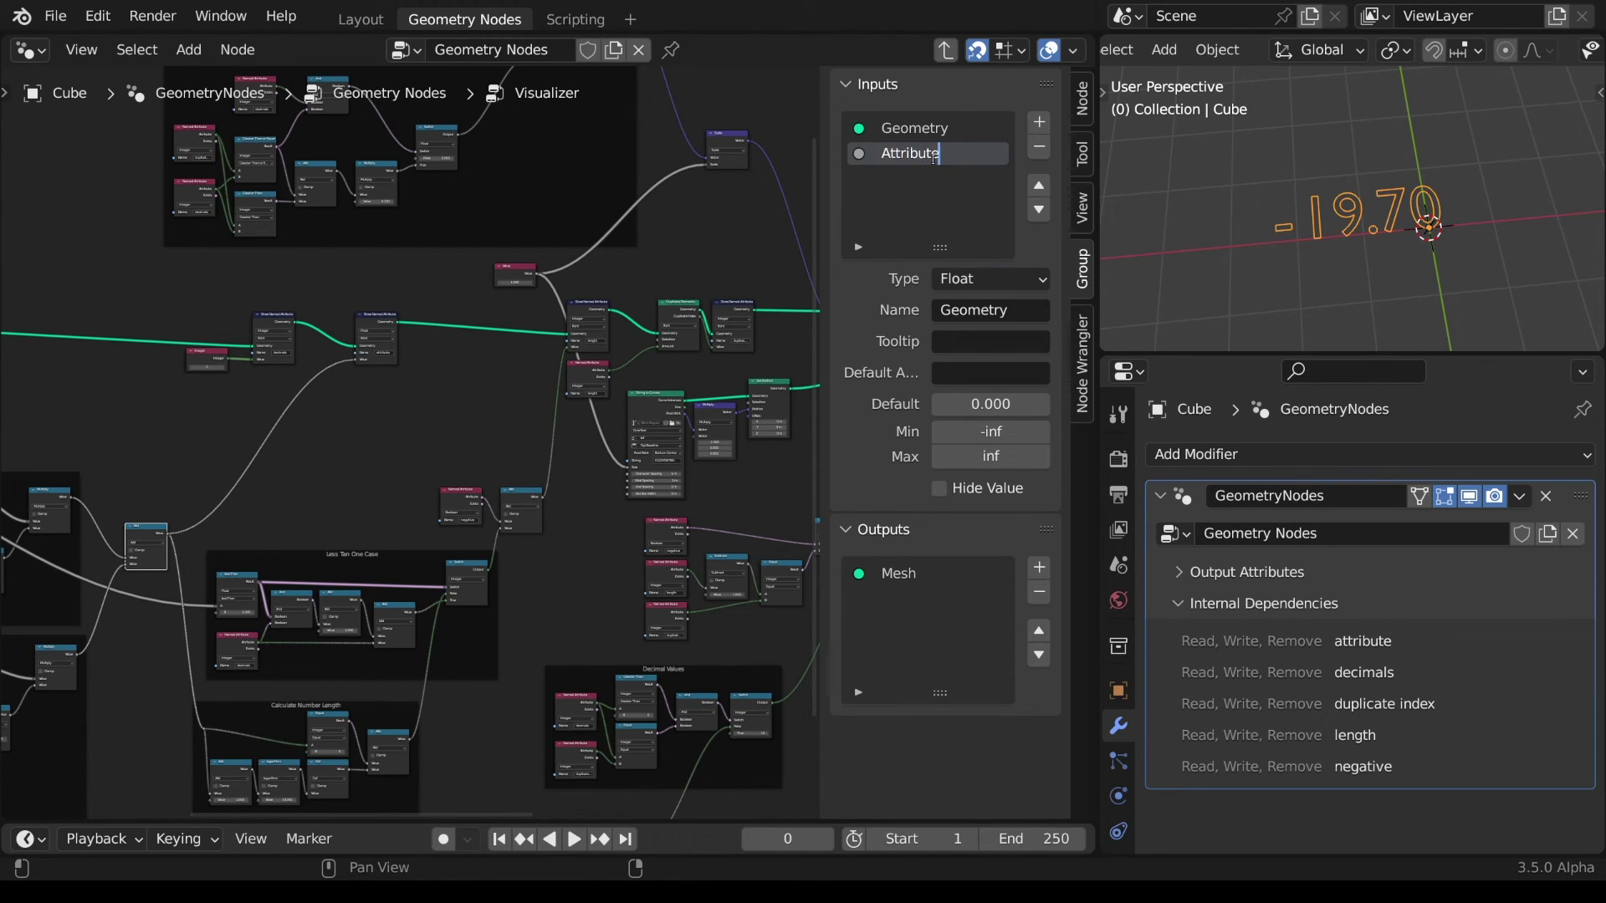
key(Return)
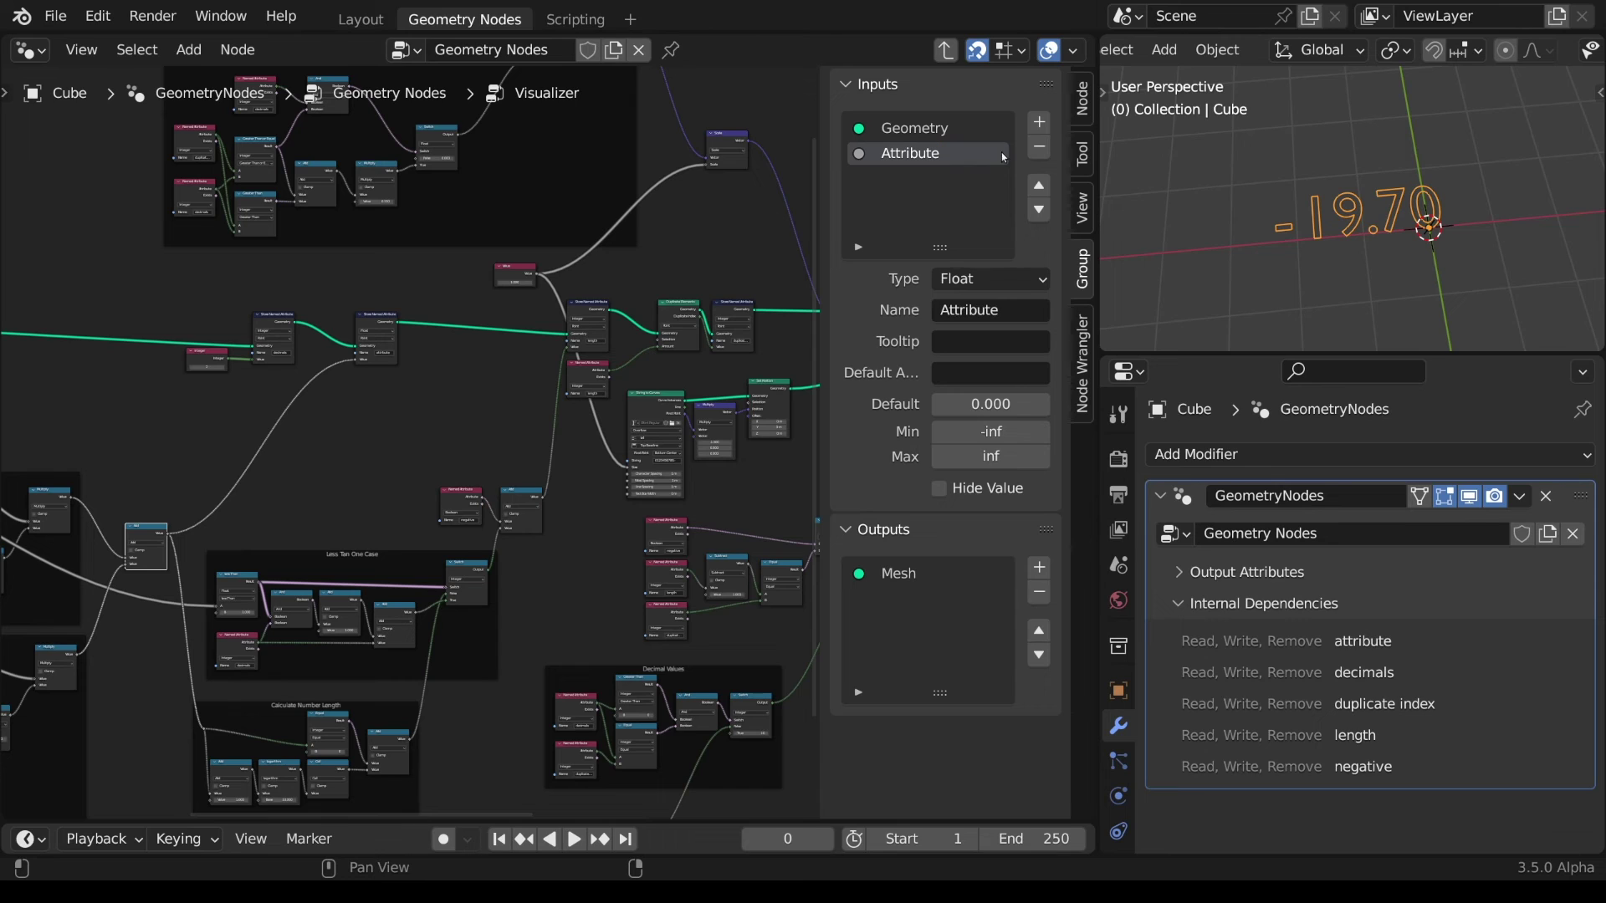
- Add an Integer input named "Decimals" to the Visualizer group
click(1038, 125)
click(991, 278)
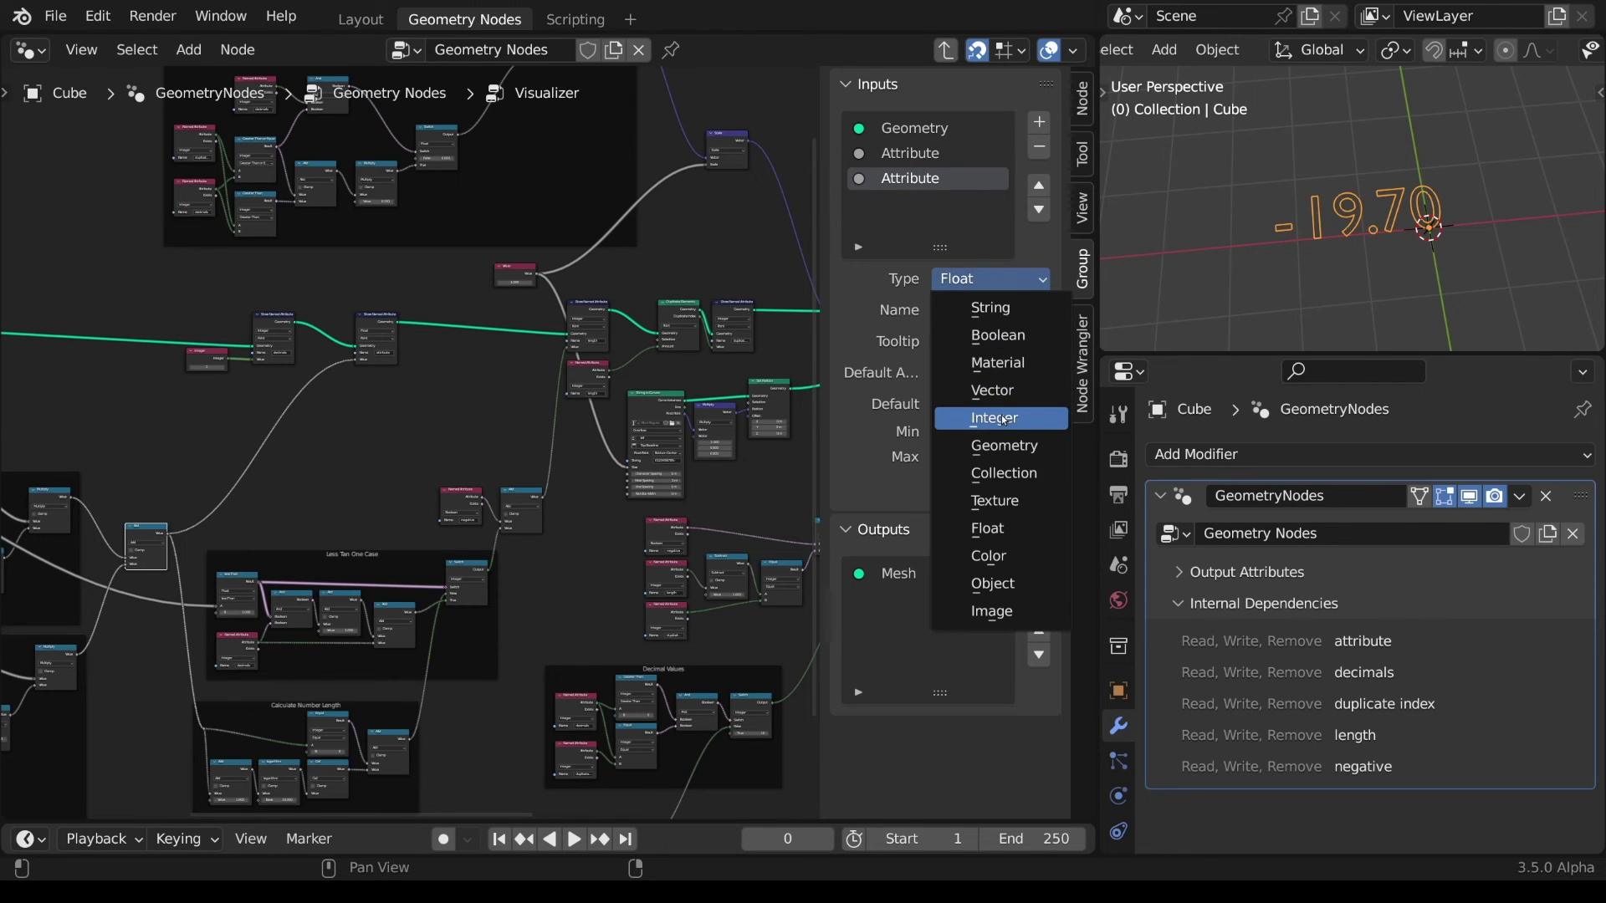
click(970, 416)
double_click(920, 182)
text(Decimal)
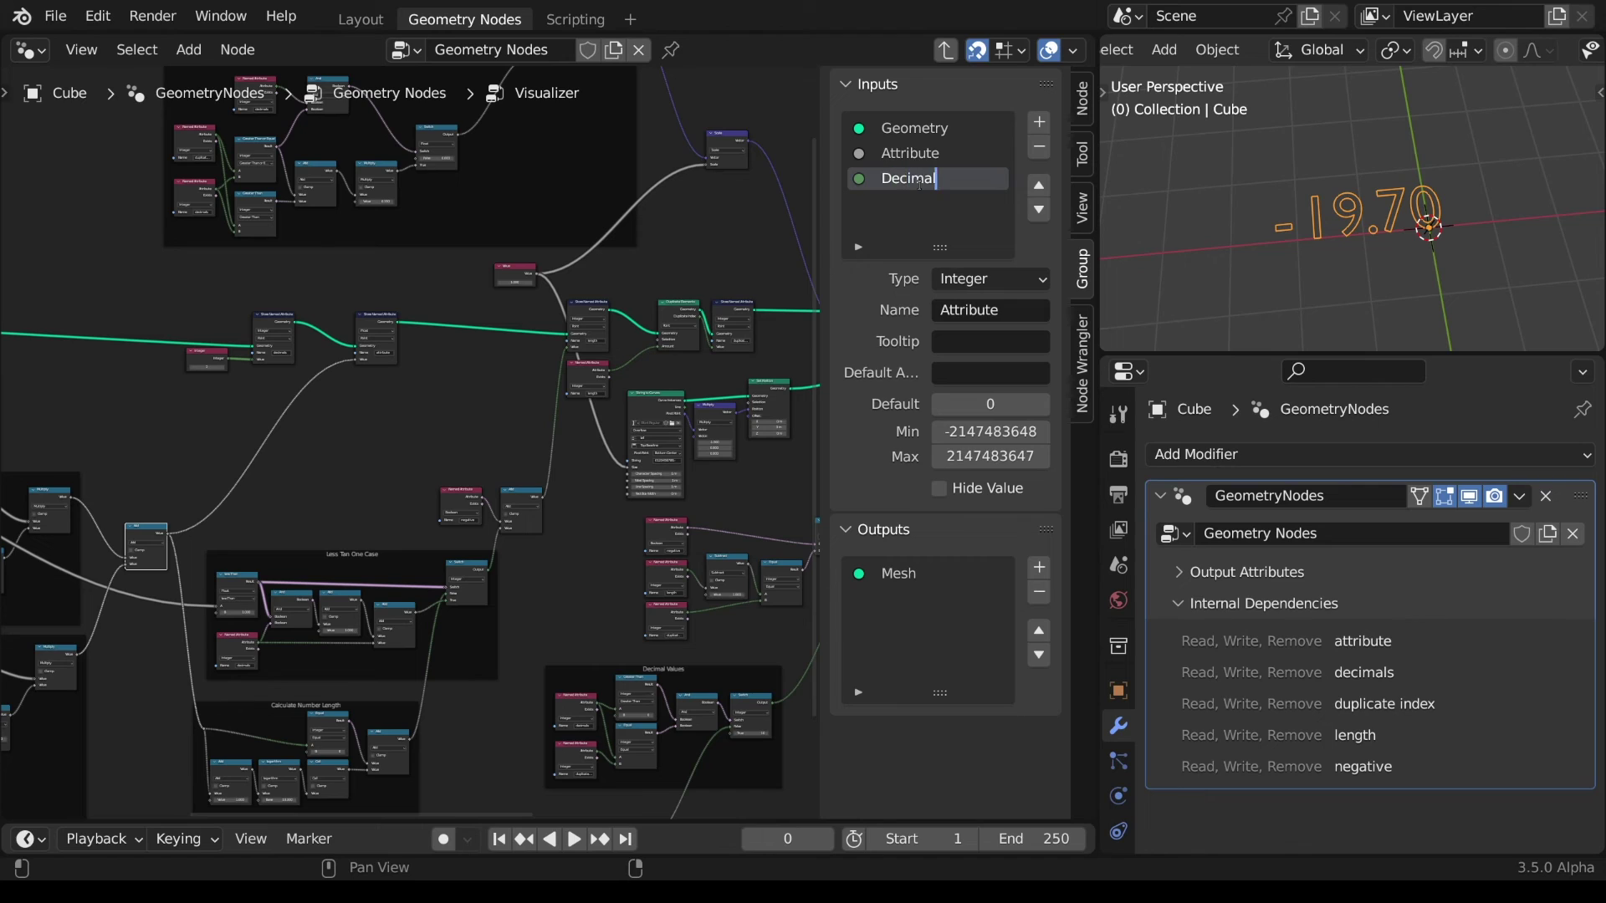
text(s)
key(Return)
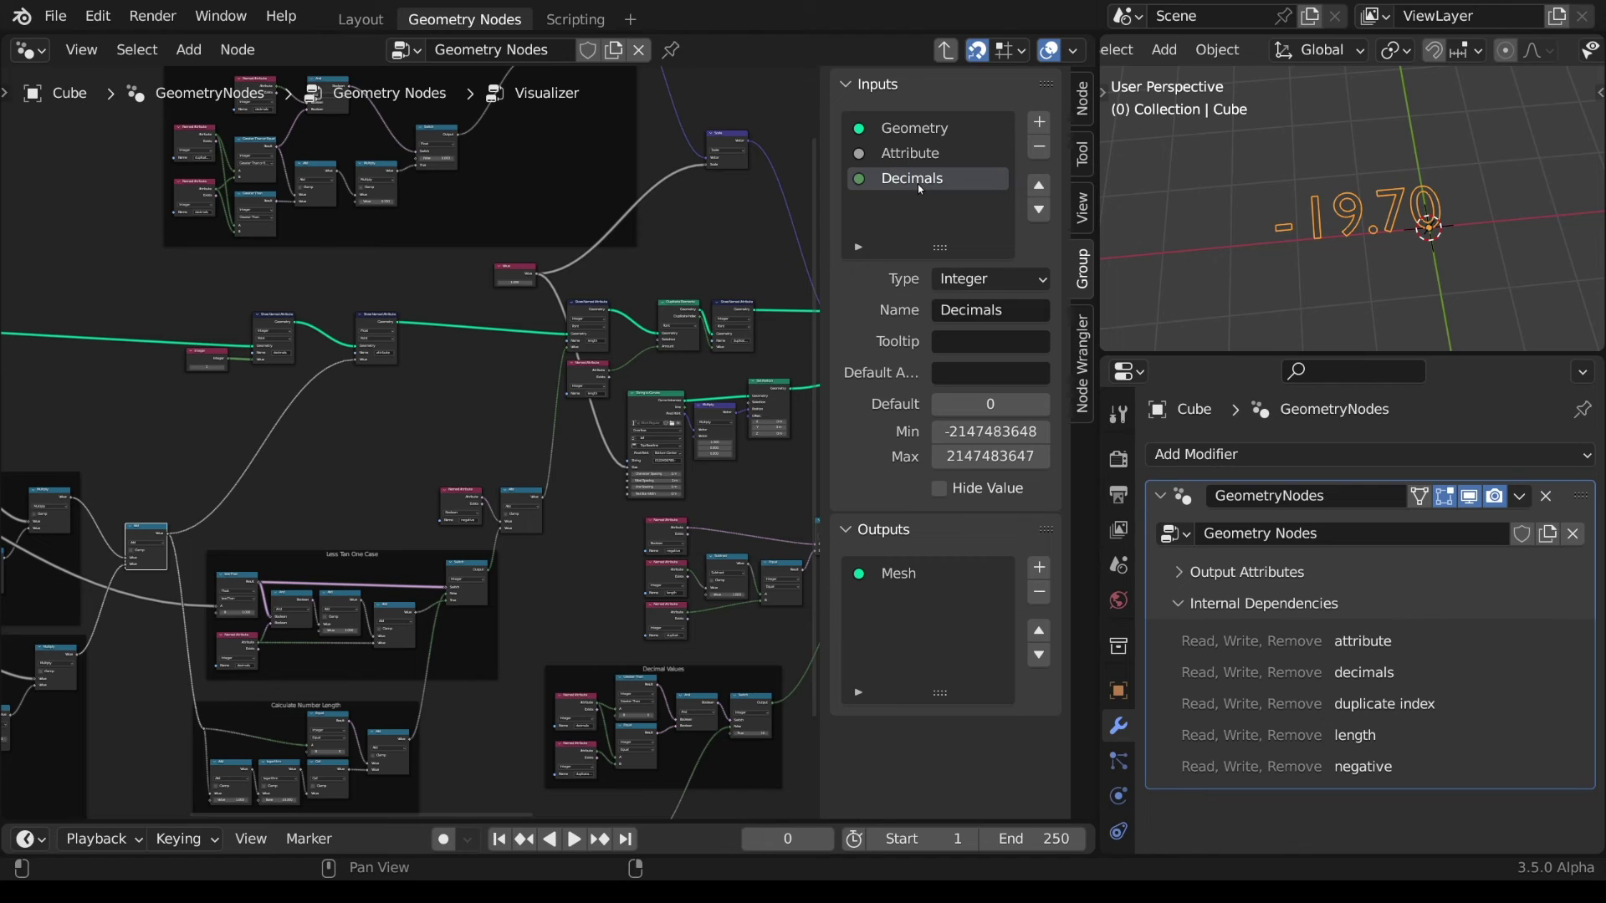
- Limit the Decimals input to a minimum of 0 and a maximum of 3
click(1018, 430)
text(0)
key(Tab)
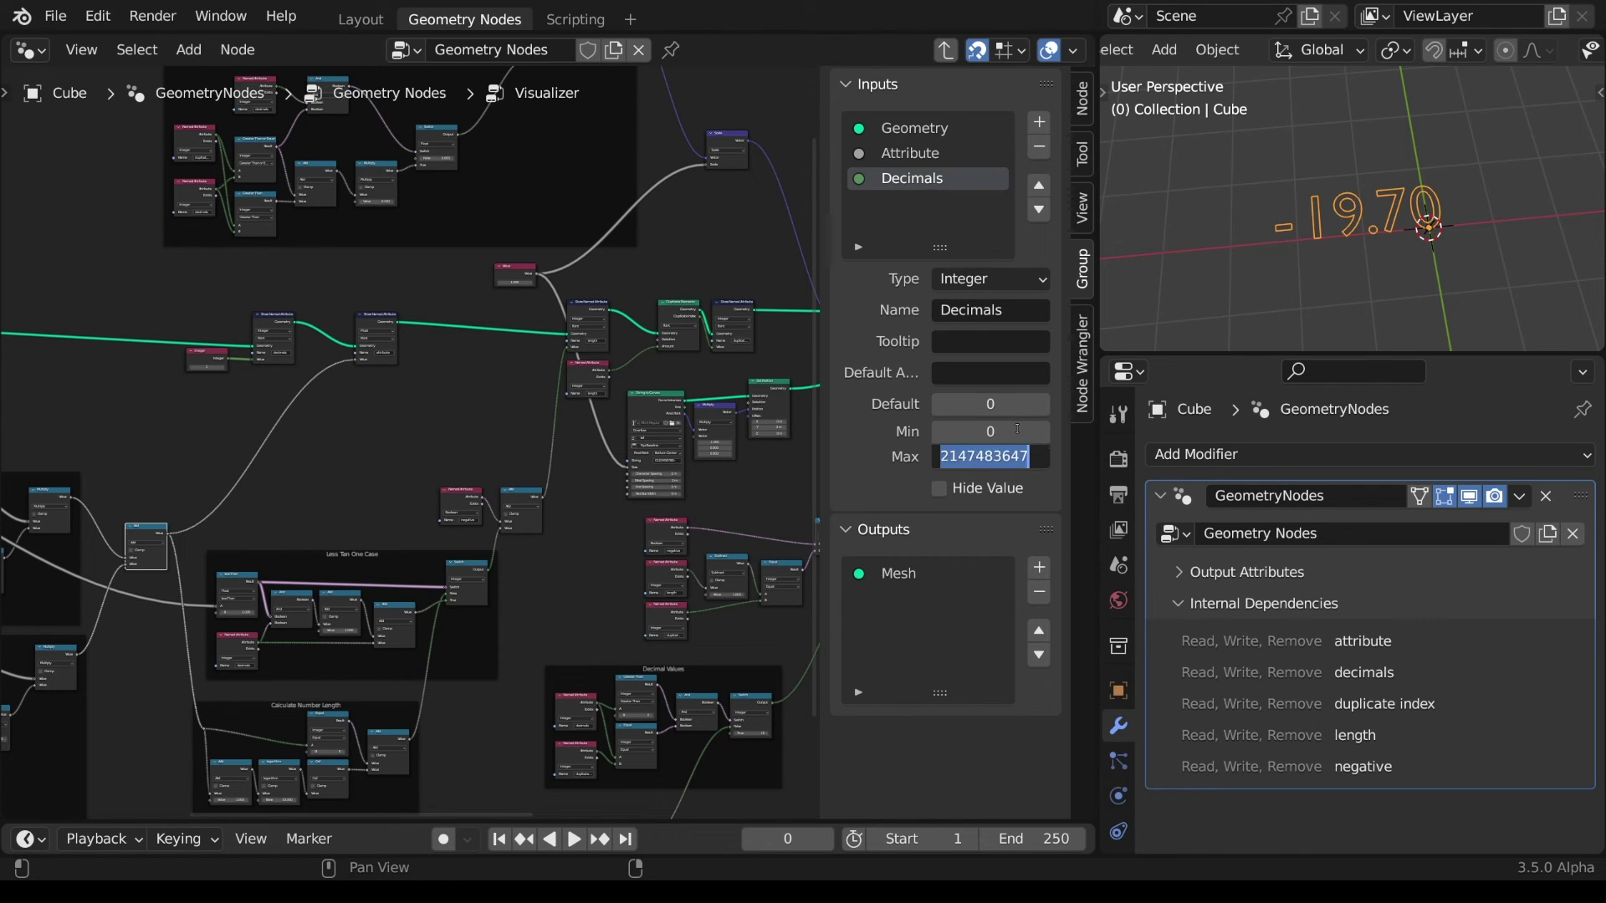
text(3)
key(Return)
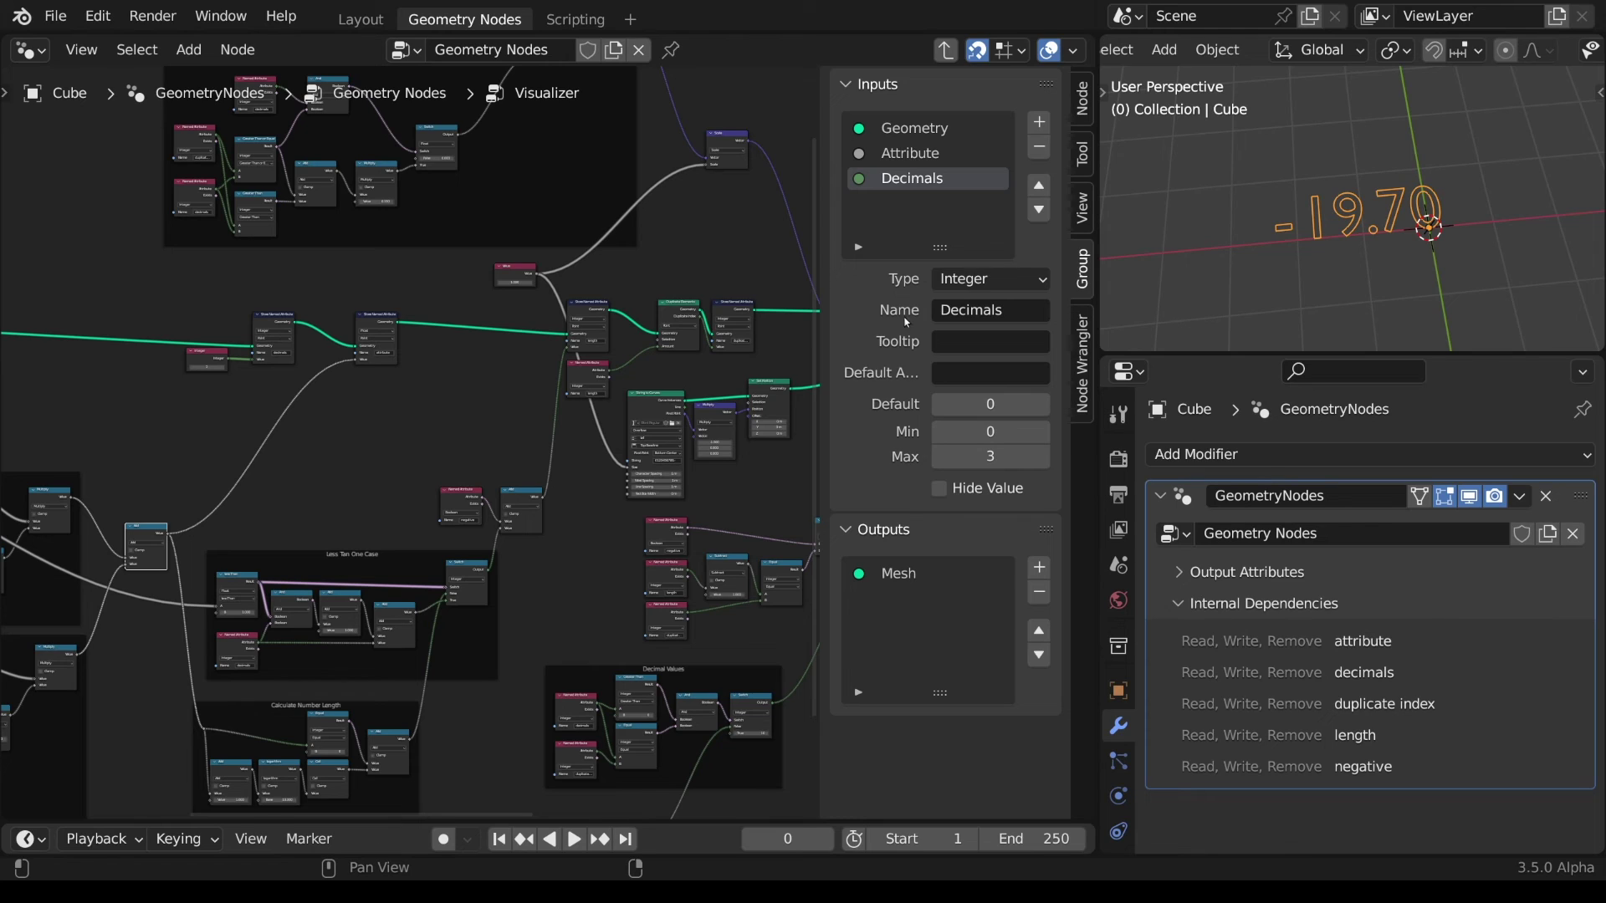
- Add a Float input named "Character Size" to the Visualizer group
click(1040, 123)
double_click(937, 204)
text(Char)
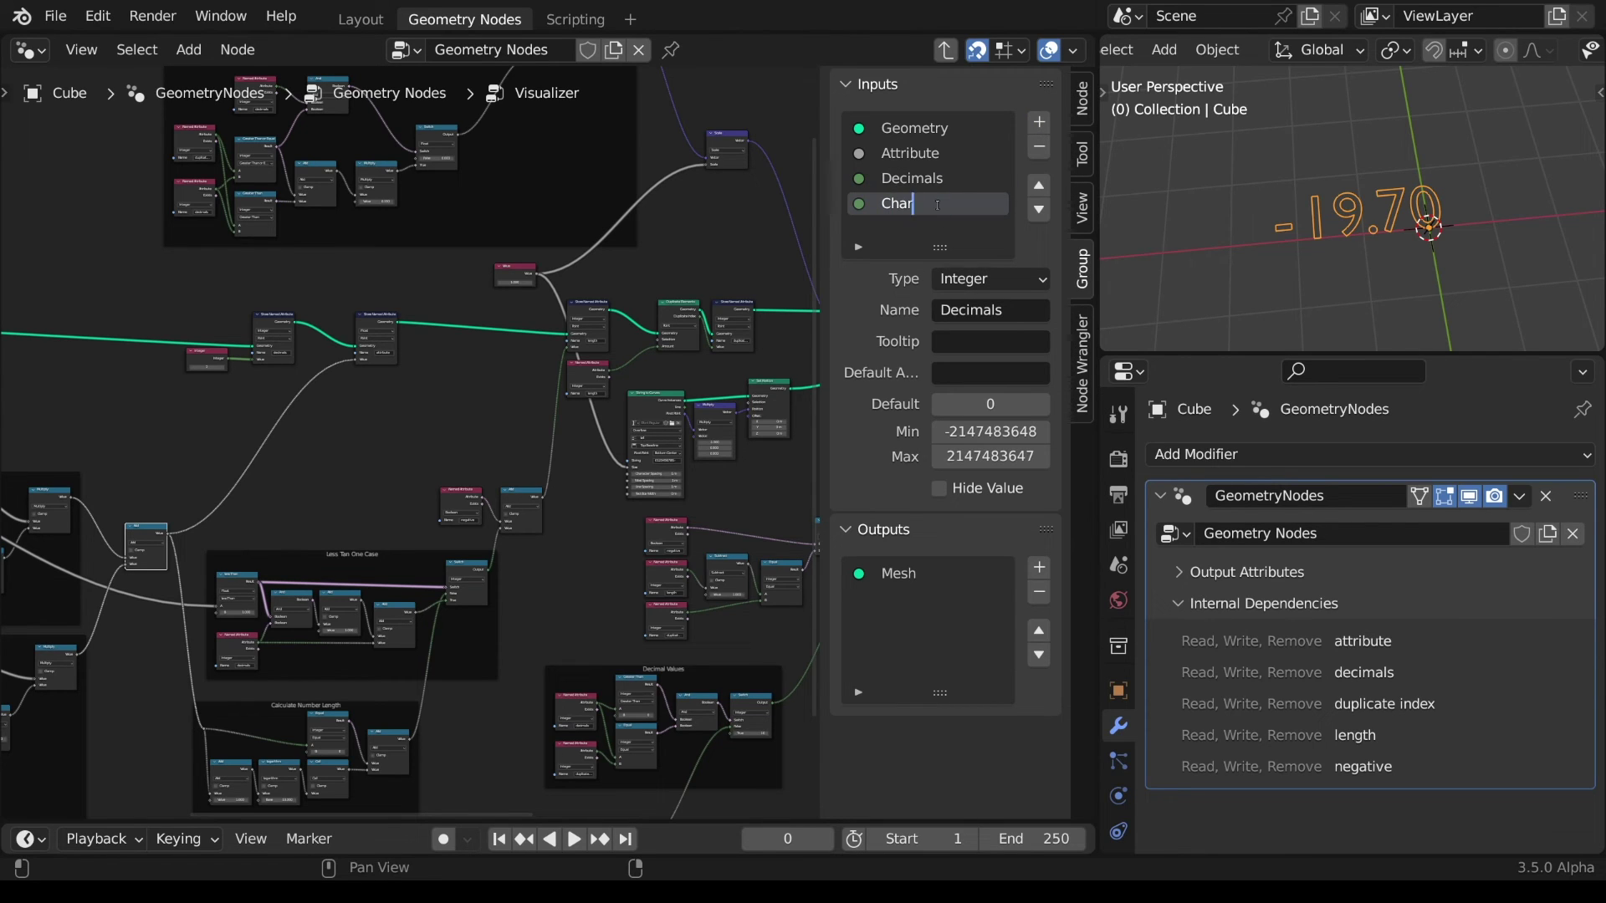
text(acter Size)
key(Return)
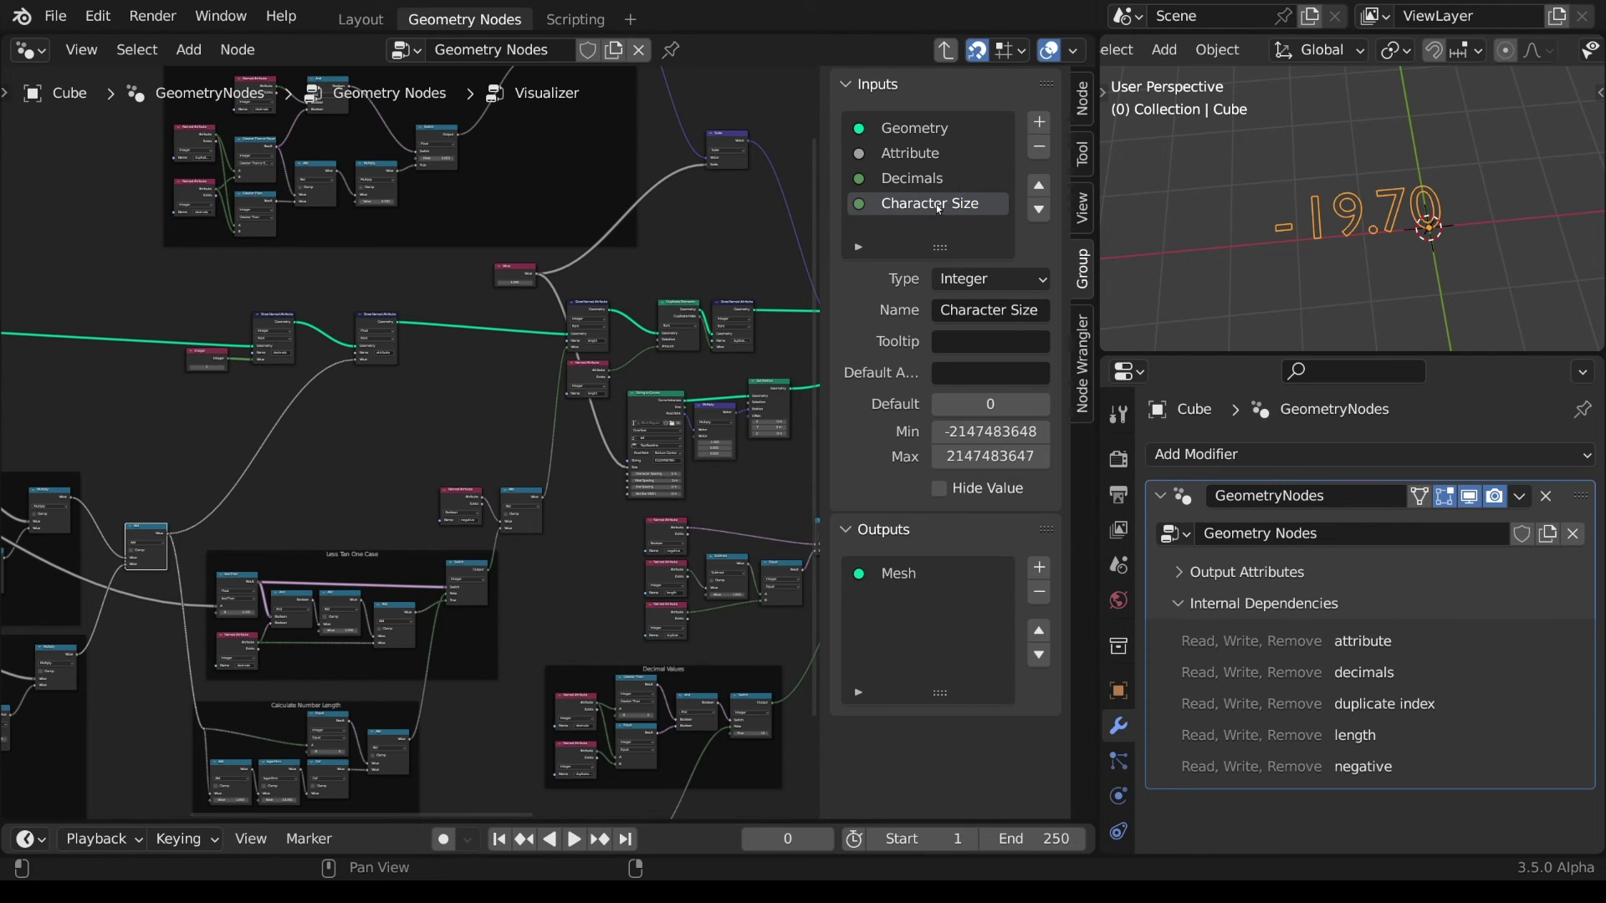
click(990, 279)
click(1016, 527)
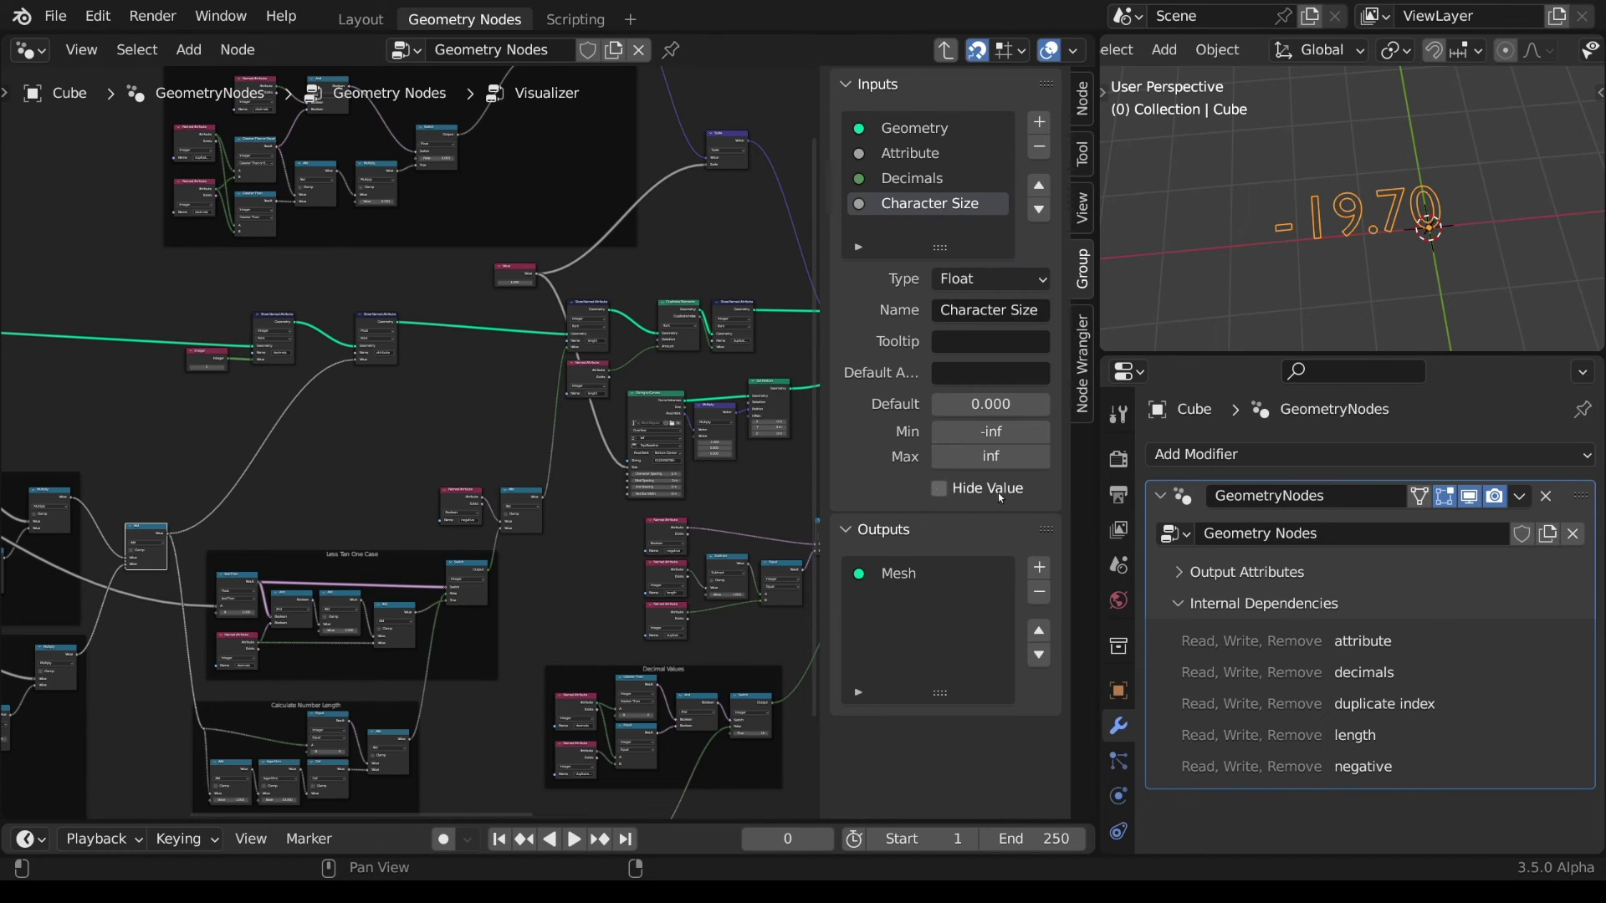
- Set the Character Size input's default to 0.25, minimum to 0 and maximum to 1
click(991, 403)
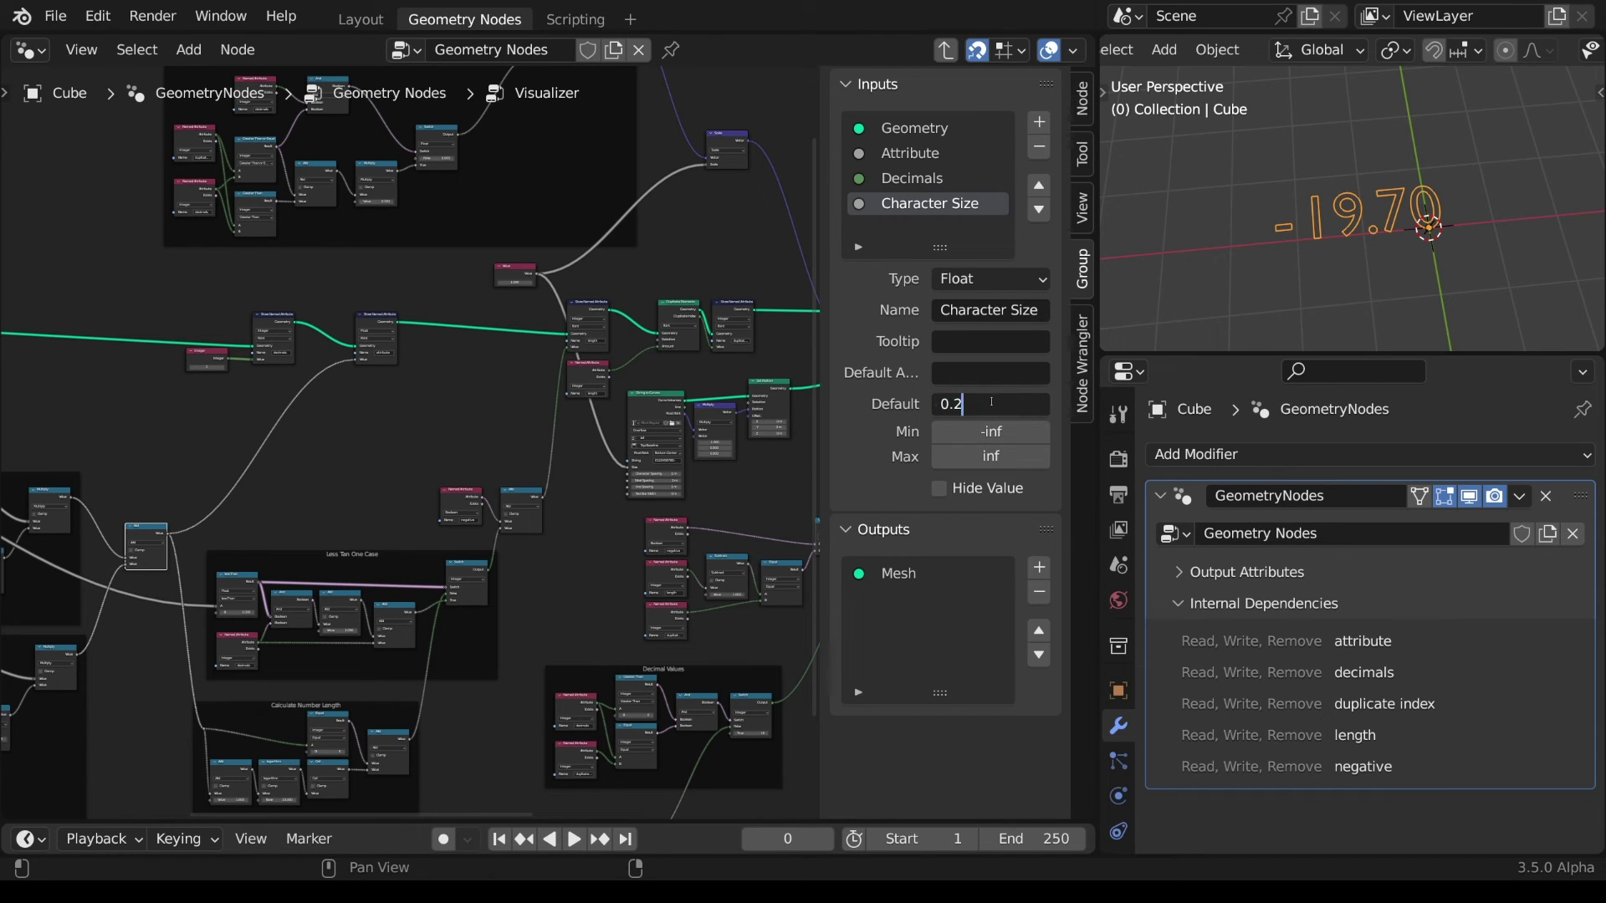
text(0.25)
key(Tab)
text(0)
key(Tab)
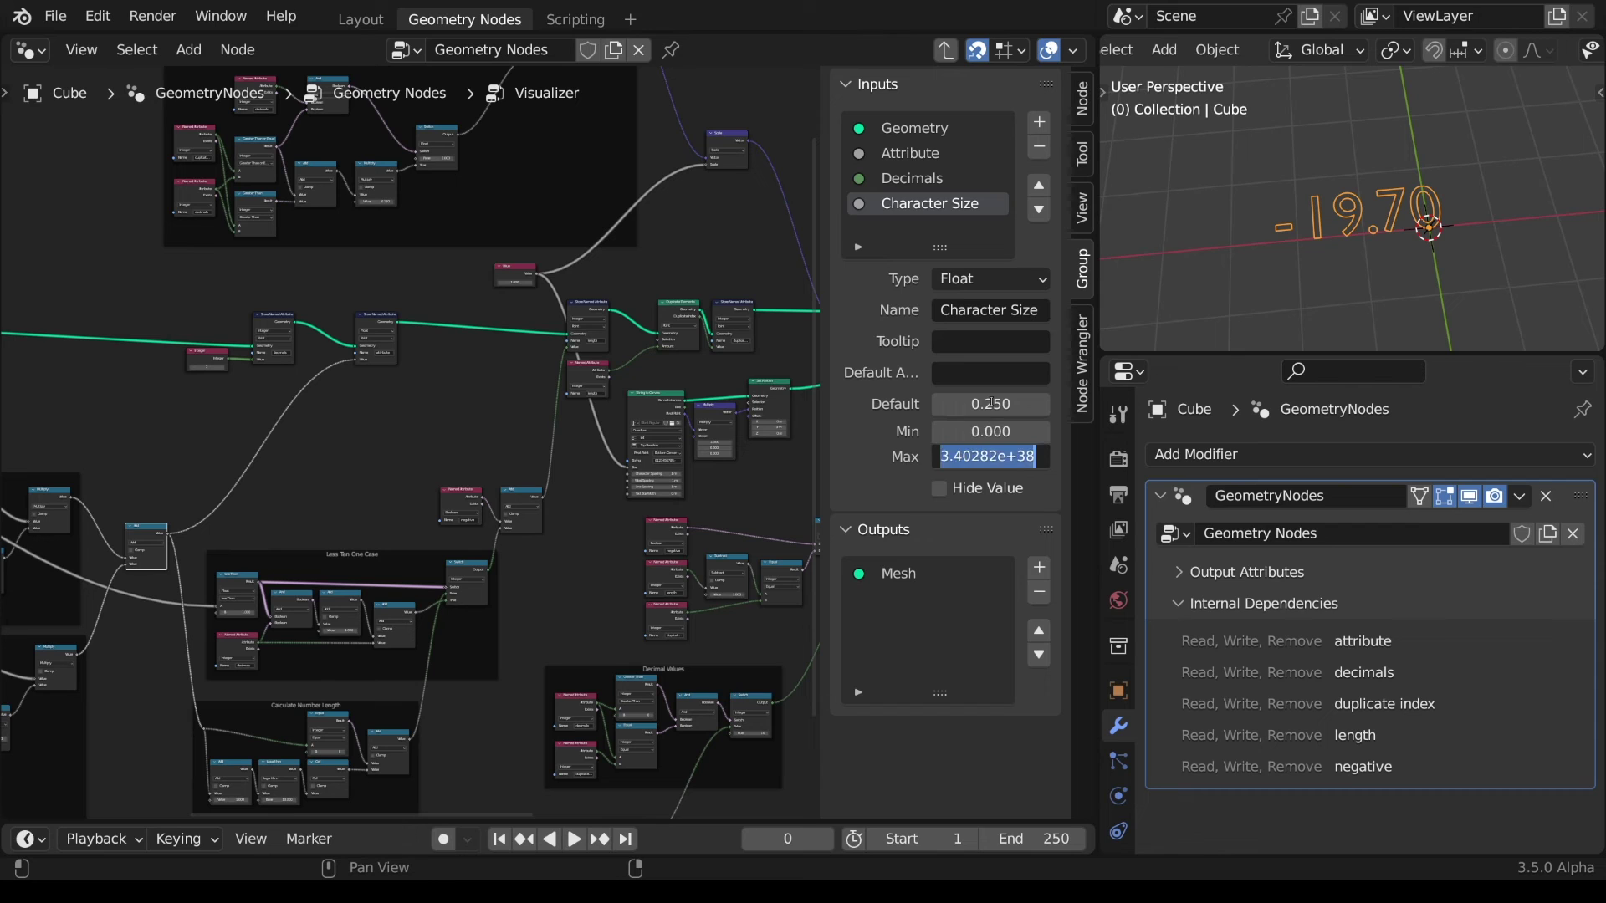
text(1)
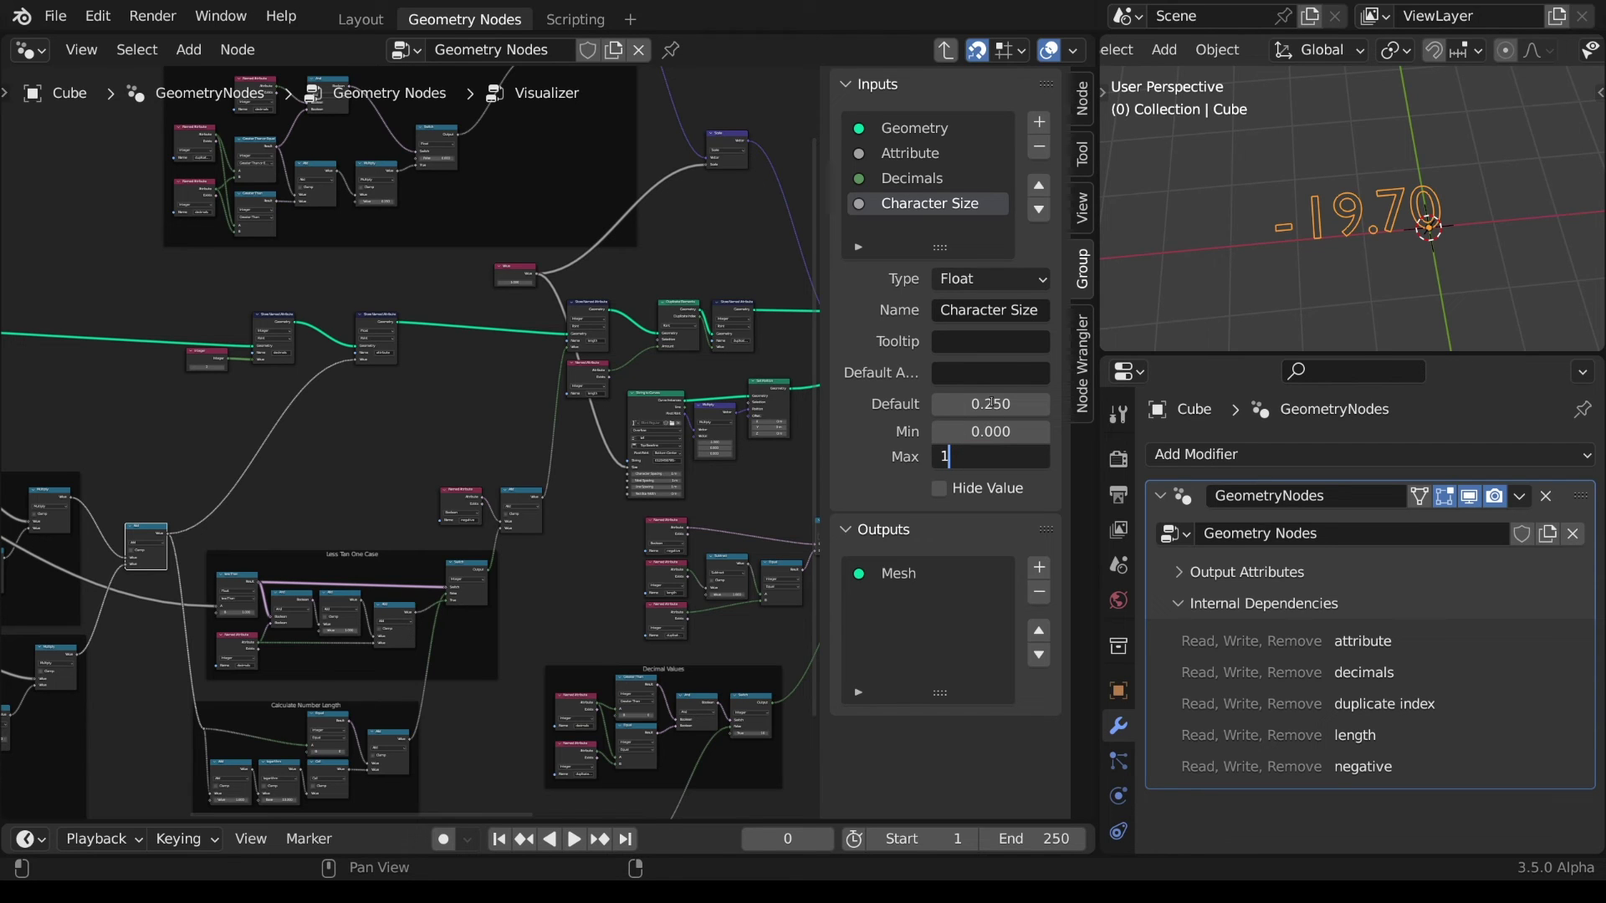
key(Return)
key(n)
- Add a Group Input node and link its Attribute output to the reroute feeding the Less Than and Absolute nodes
middle_drag(147, 448, 922, 437)
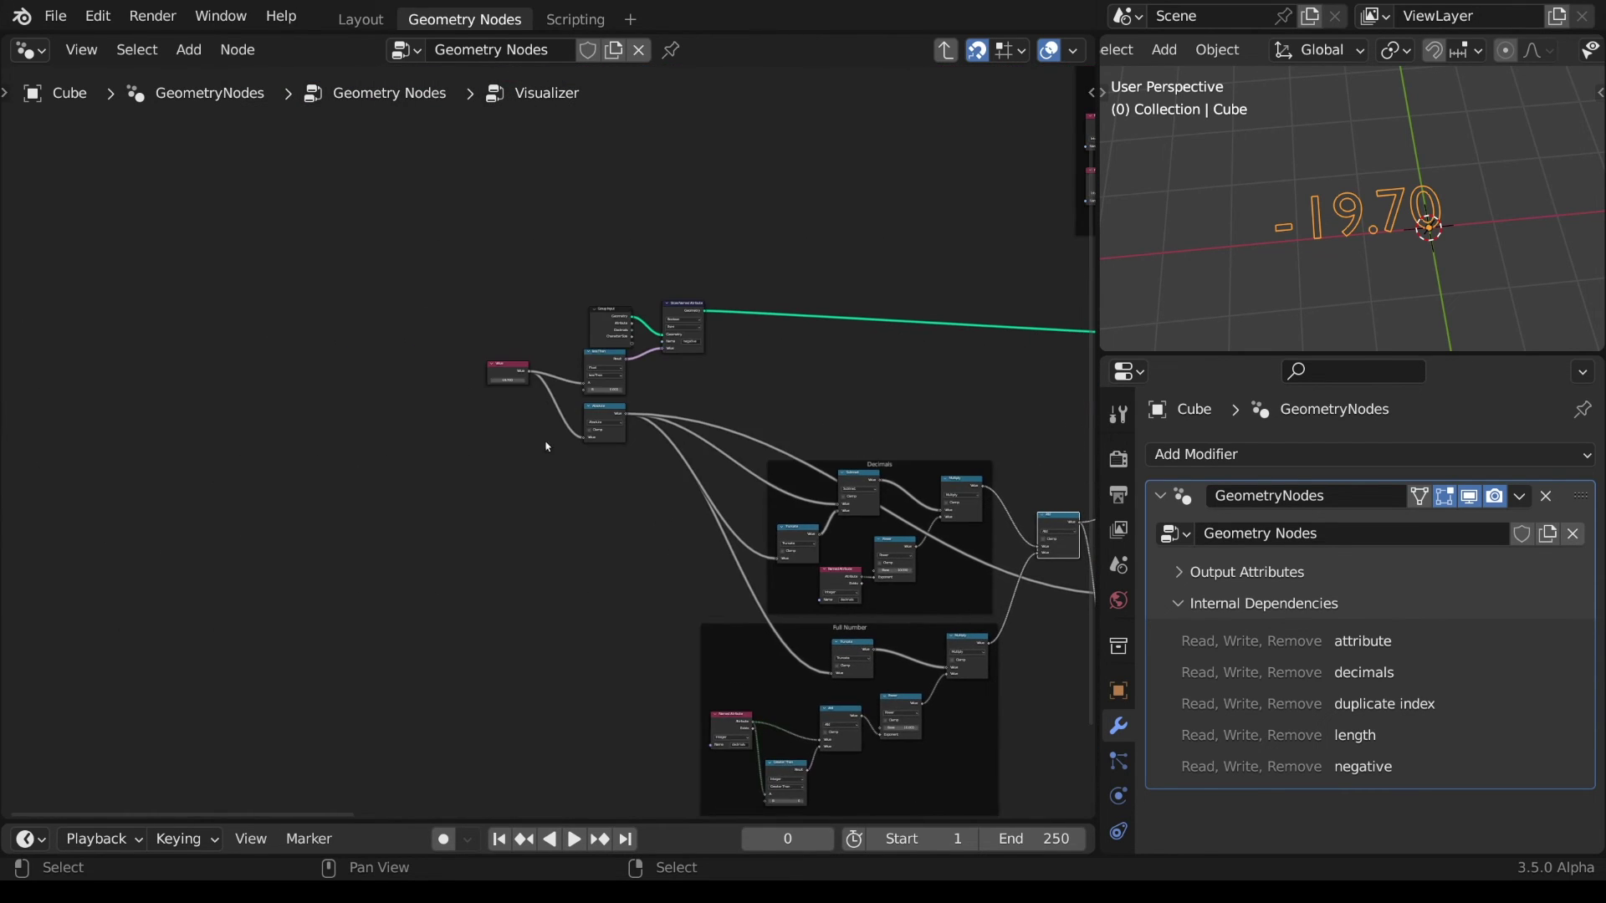
scroll(548, 447, up, 5)
shift+right_drag(567, 222, 515, 393)
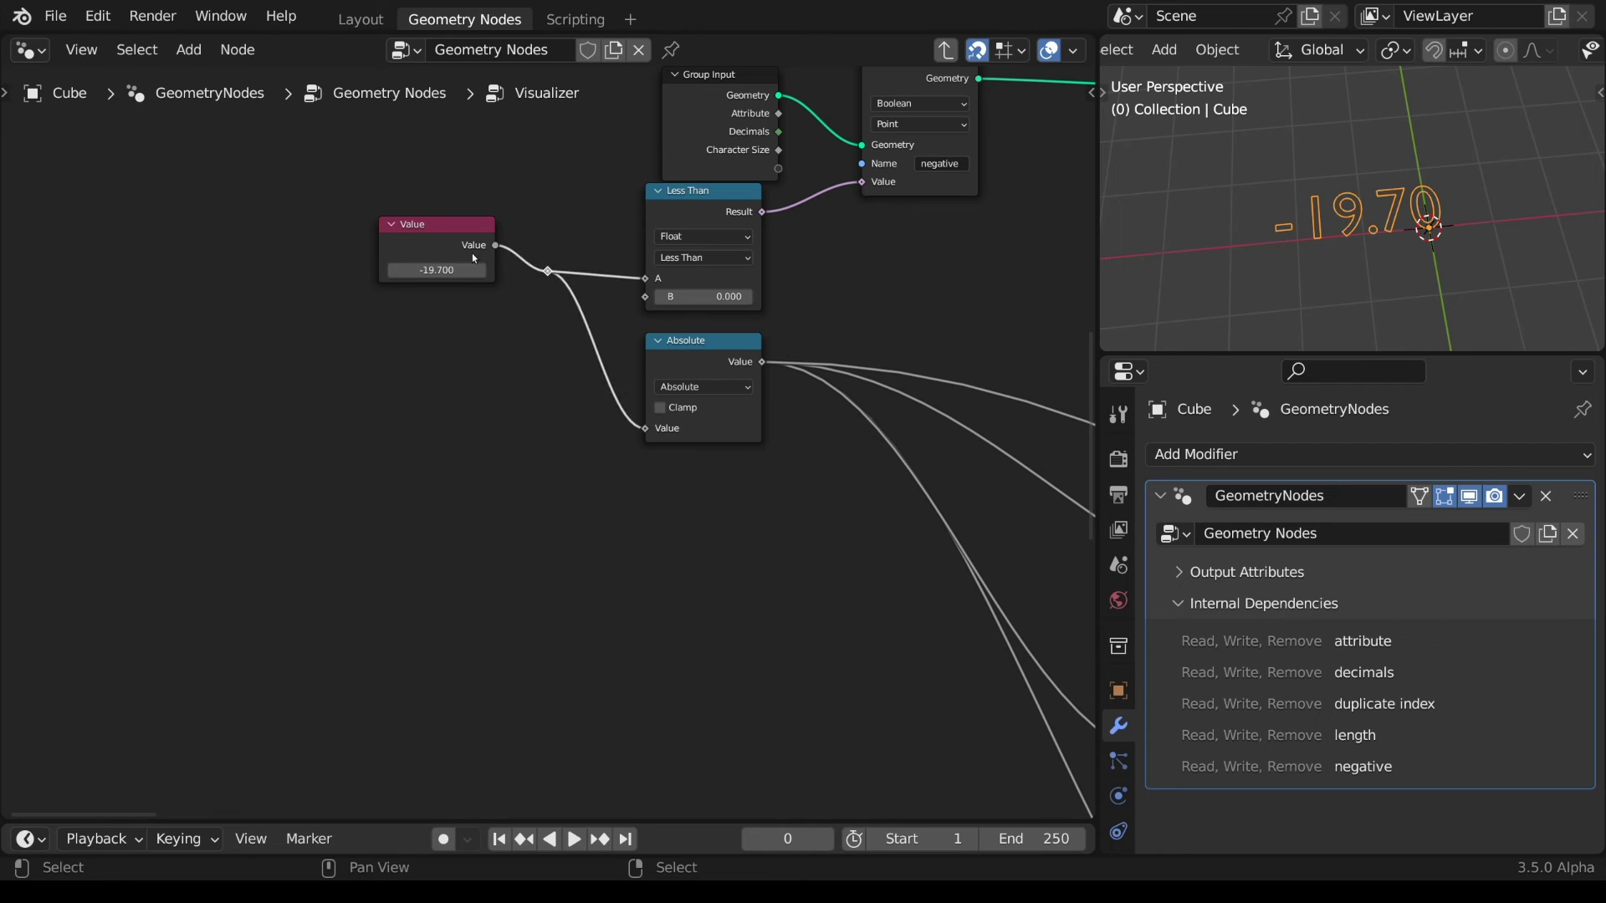
drag(472, 253, 384, 285)
key(shift+a)
mouse_move(401, 734)
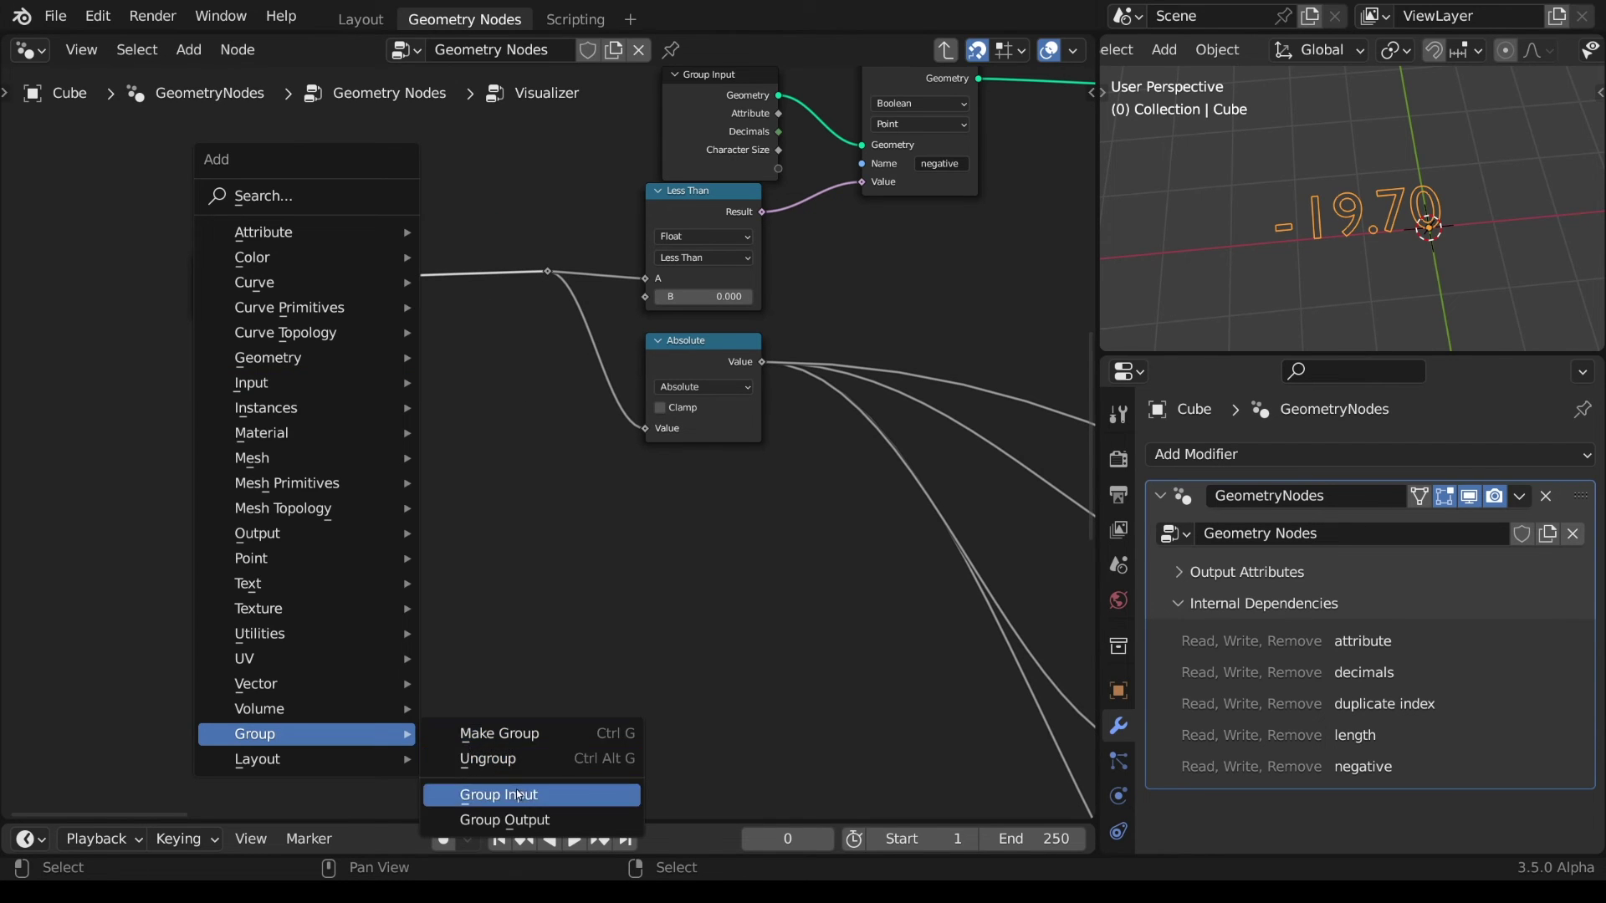
click(495, 792)
click(472, 356)
drag(512, 363, 548, 271)
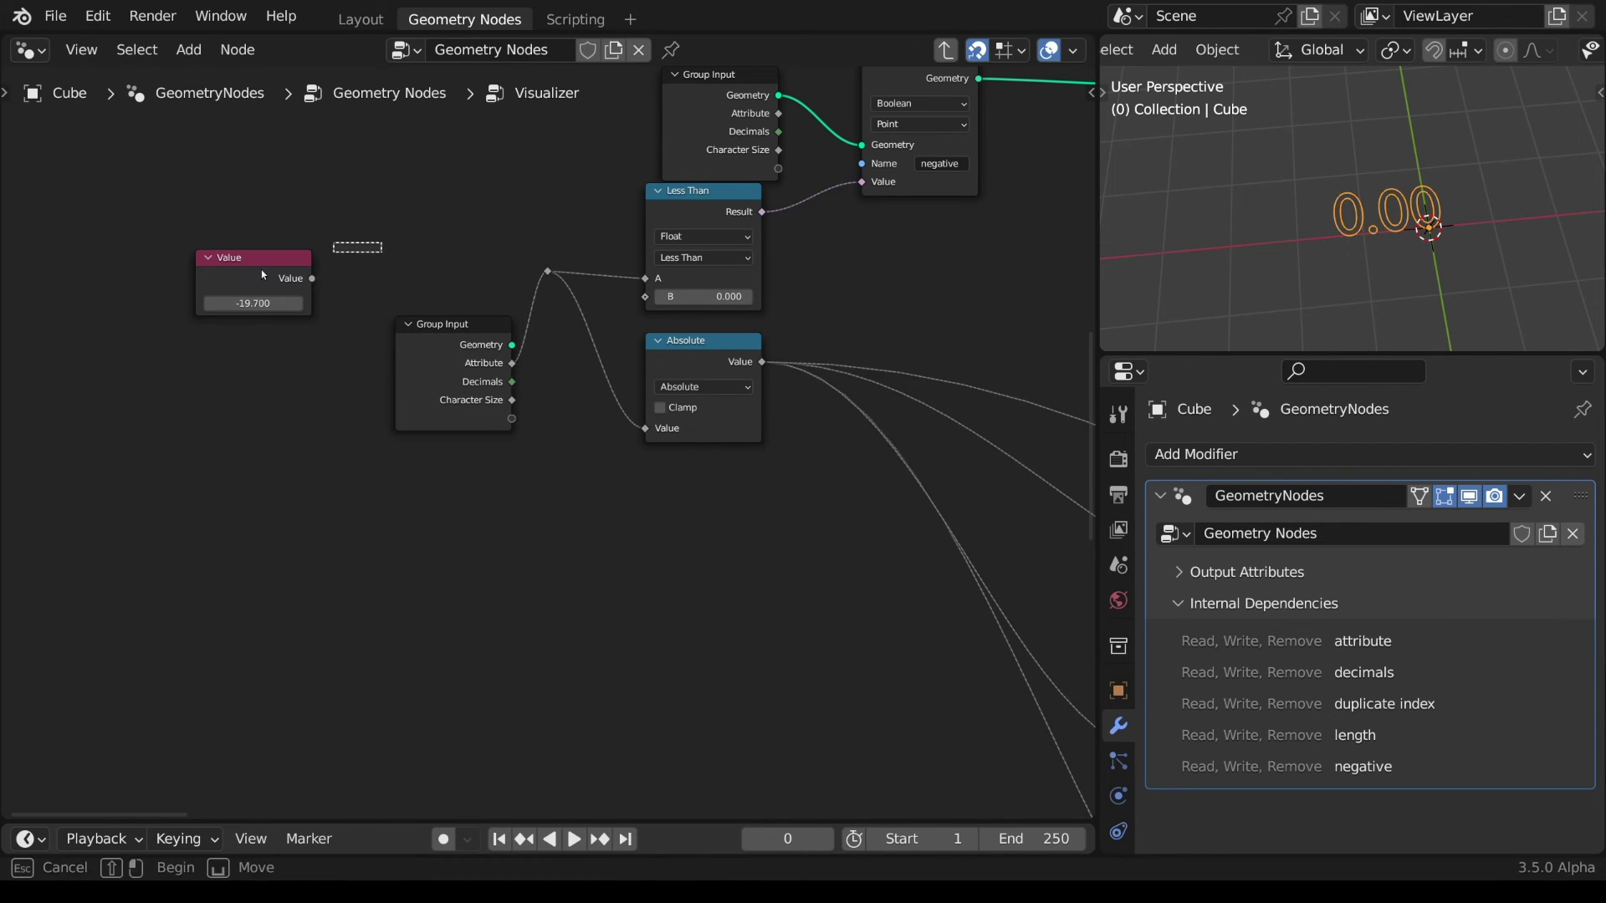
- Delete the unused Value node and put the Group Input in its place with its unconnected sockets hidden
click(261, 270)
key(x)
click(457, 328)
key(ctrl+h)
drag(459, 333, 440, 252)
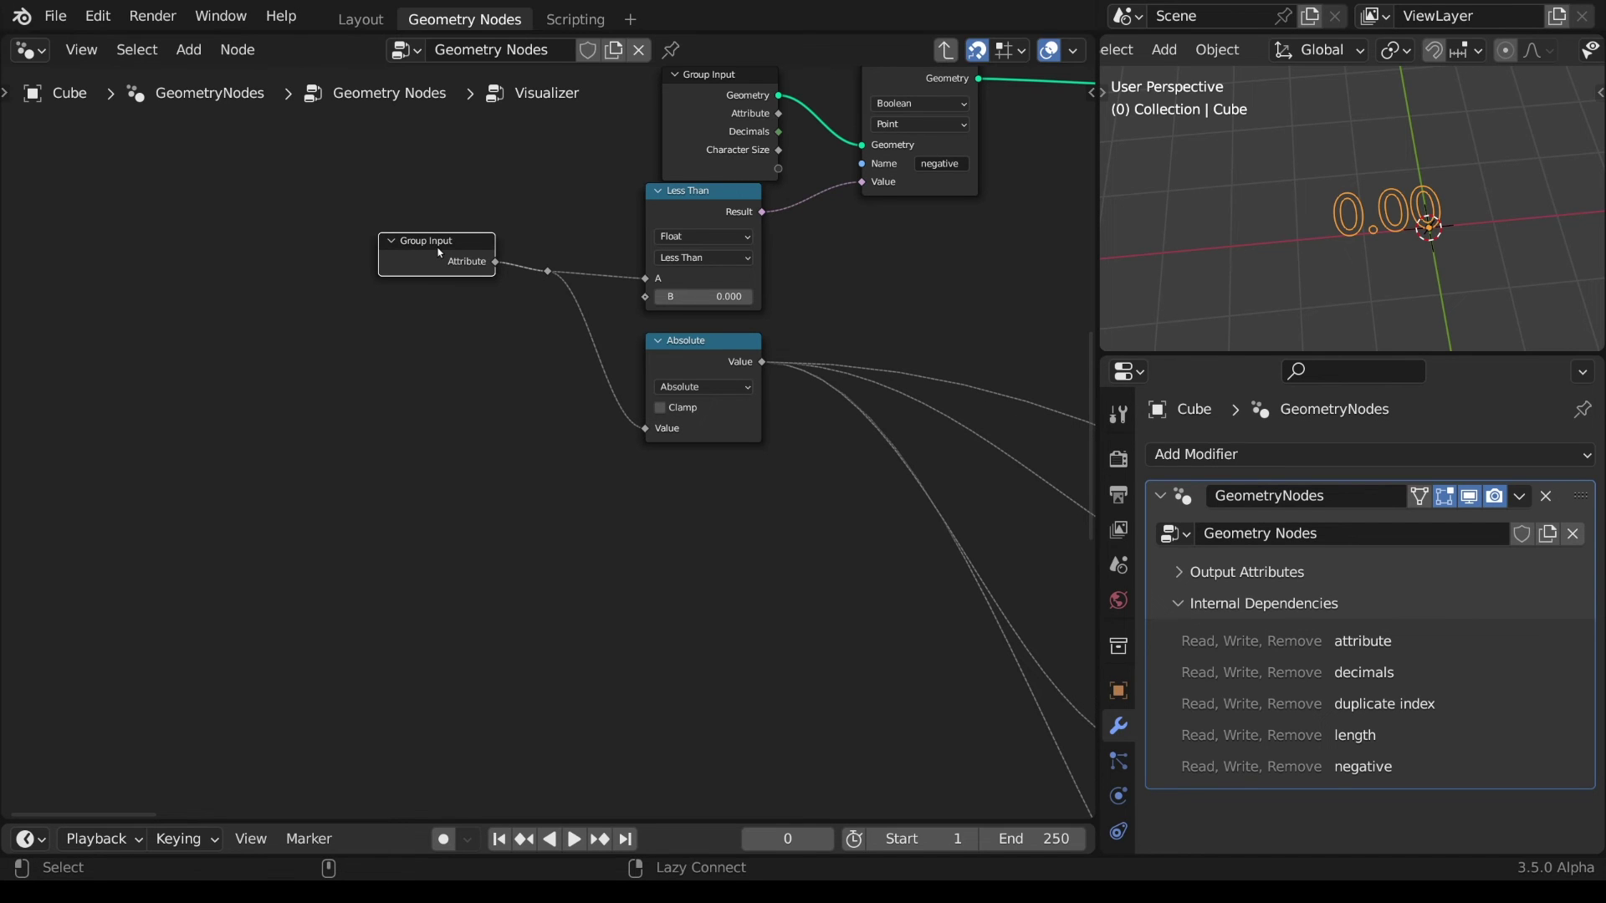
- Replace the Integer node feeding the "decimals" Store Named Attribute with the Decimals group input
scroll(348, 359, down, 5)
middle_drag(348, 359, 541, 459)
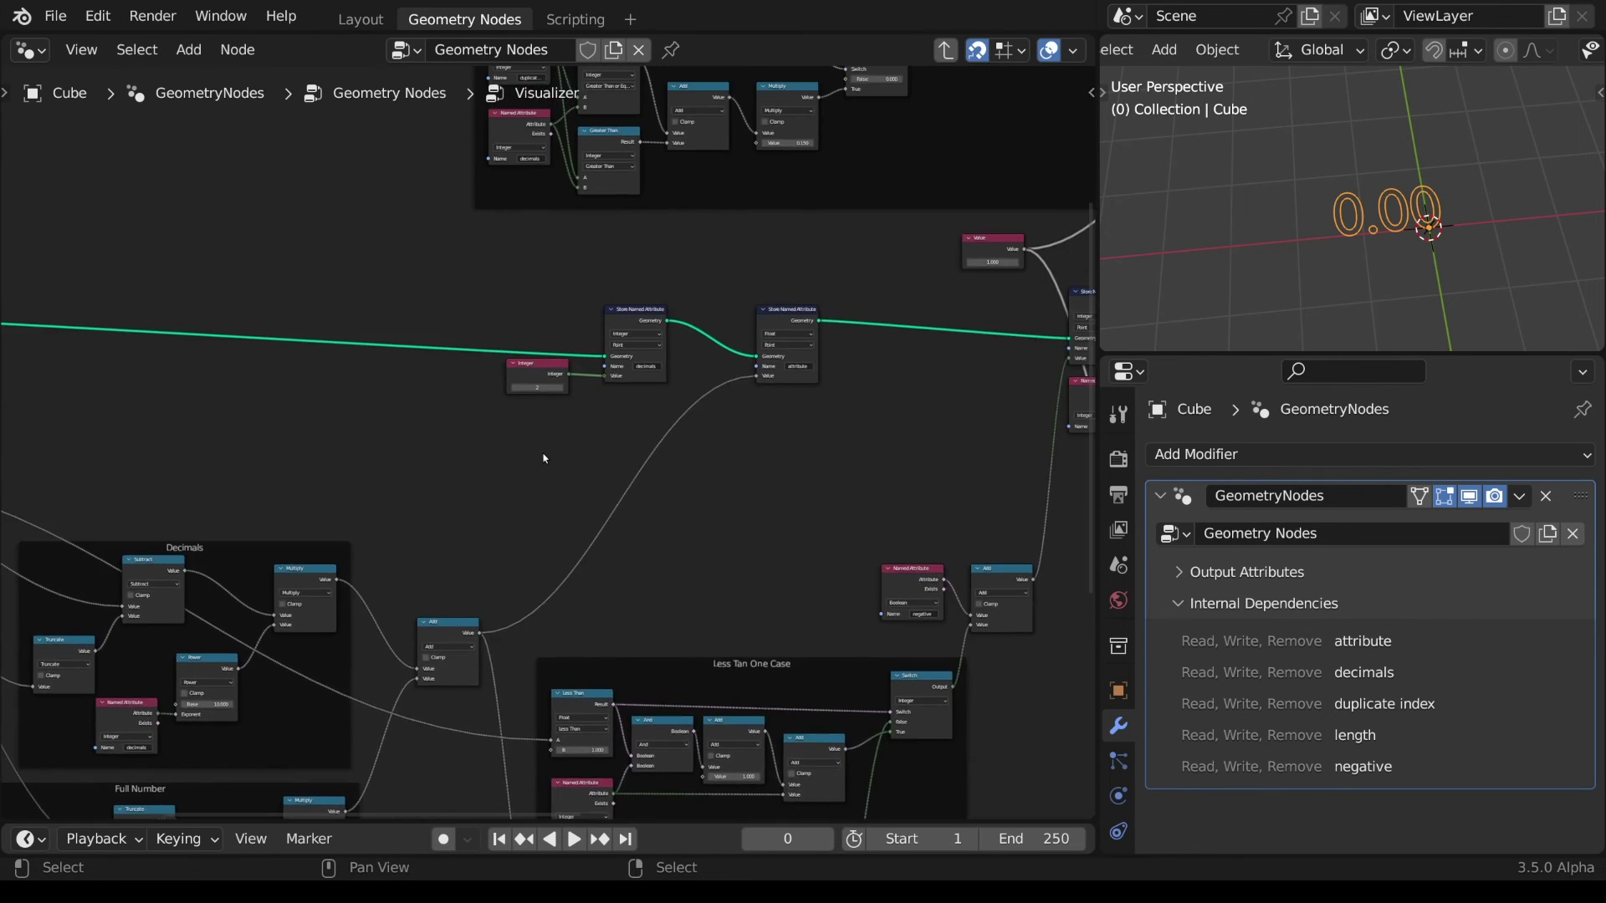
scroll(565, 421, up, 5)
click(552, 301)
key(x)
drag(680, 284, 535, 344)
text(dec)
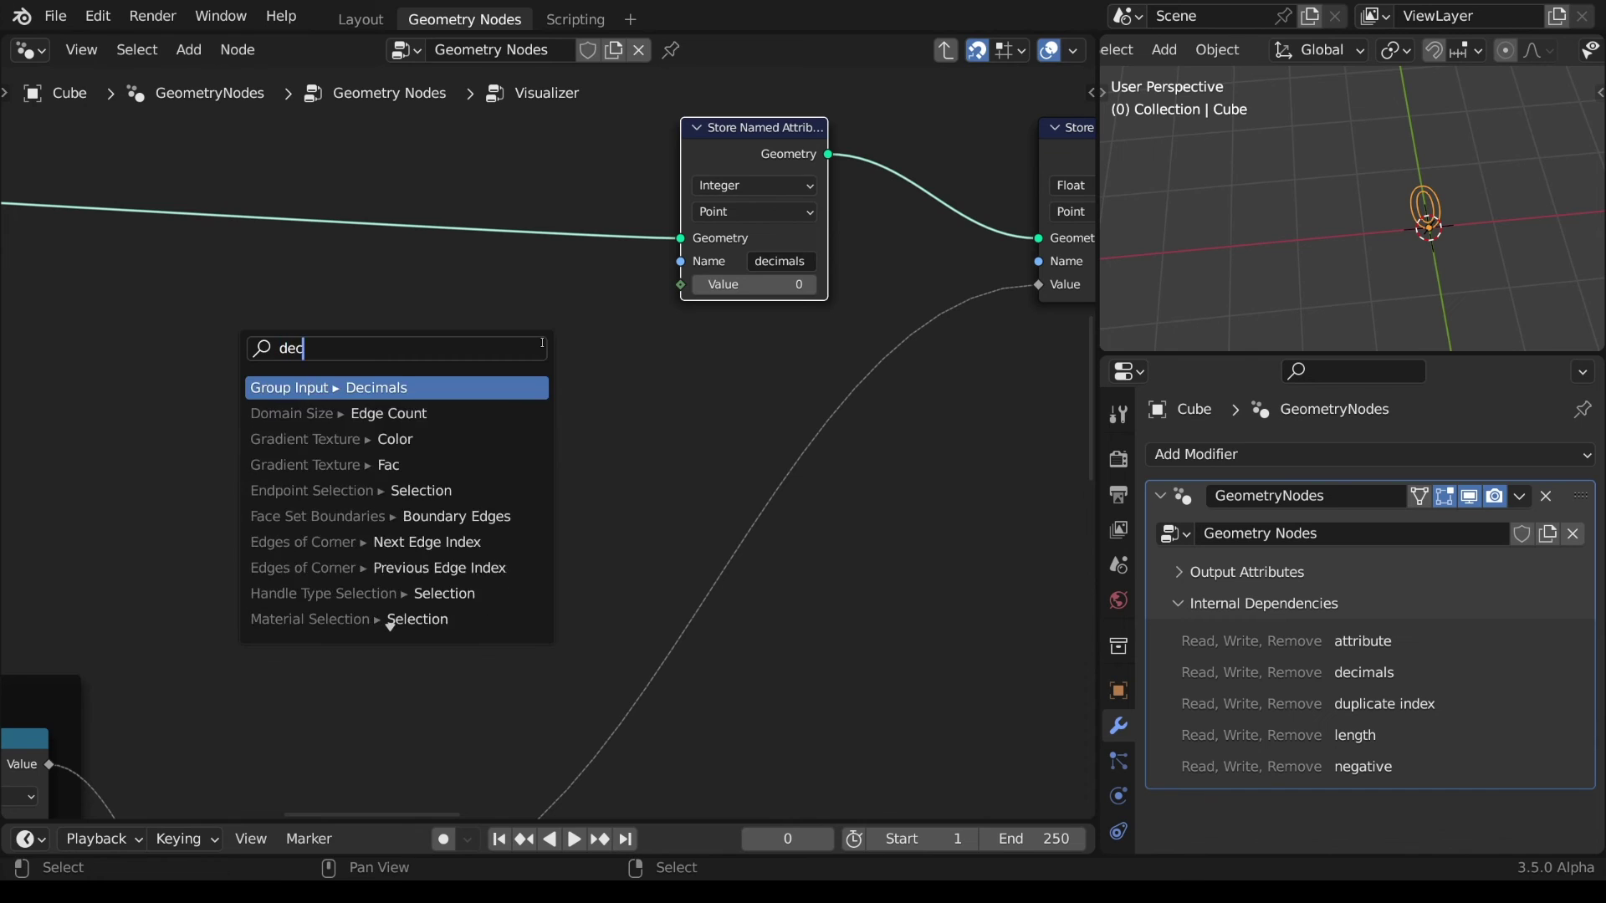
key(Return)
click(596, 312)
- Replace the shared Value node with the Character Size group input, feeding both the Scale node and String to Curves' Size
key(Home)
drag(984, 186, 910, 248)
text(charact)
key(Return)
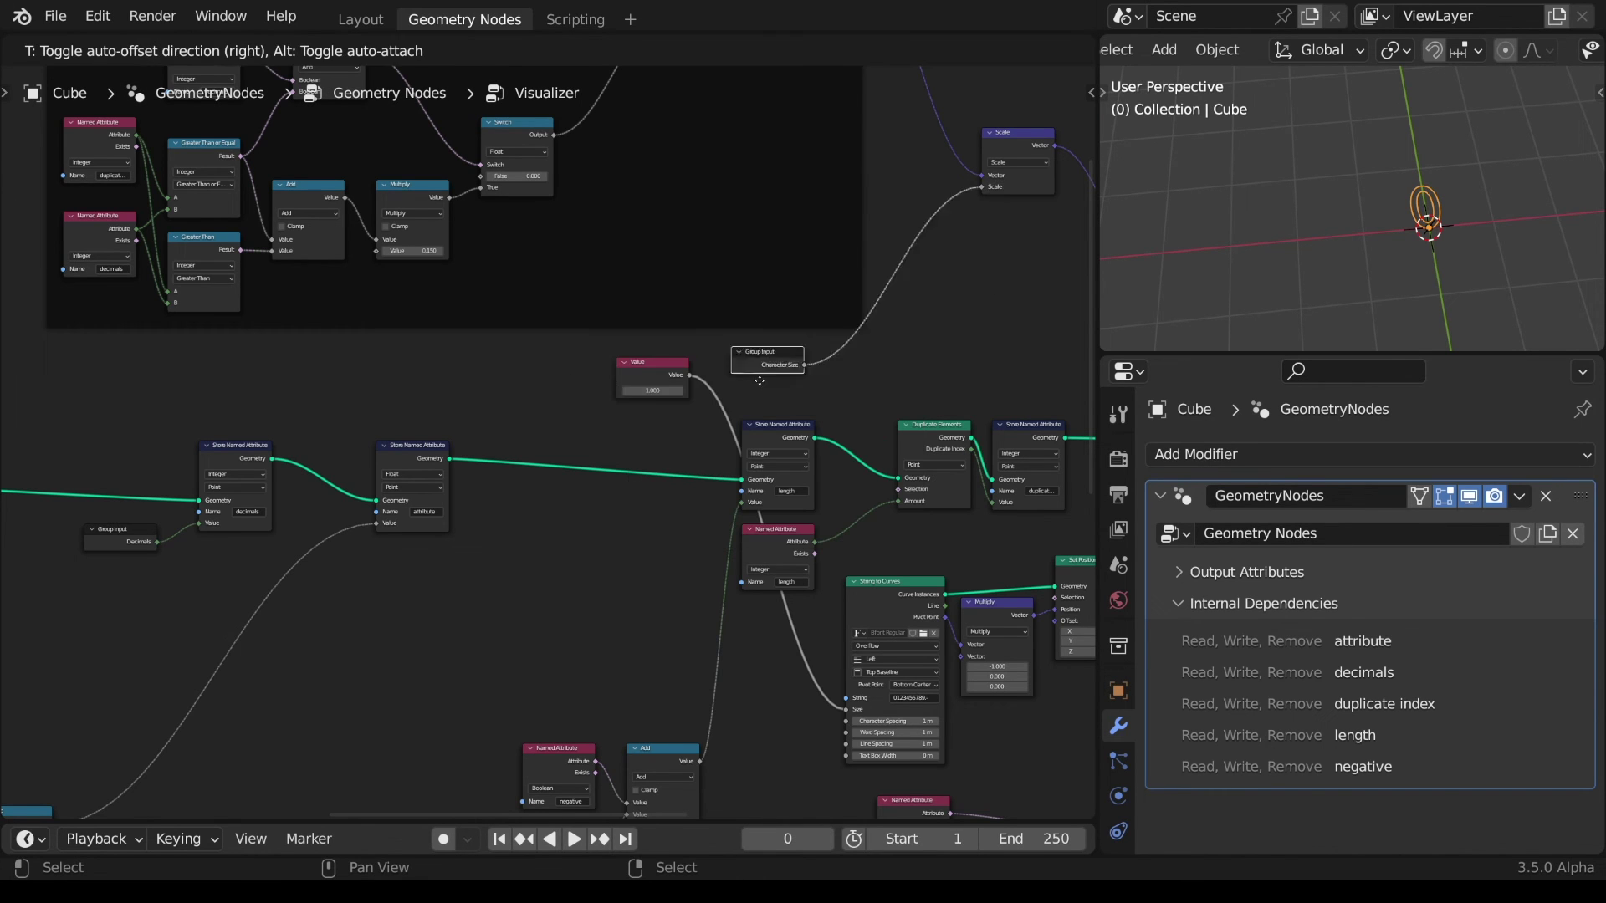
click(585, 375)
ctrl+drag(689, 375, 596, 375)
key(x)
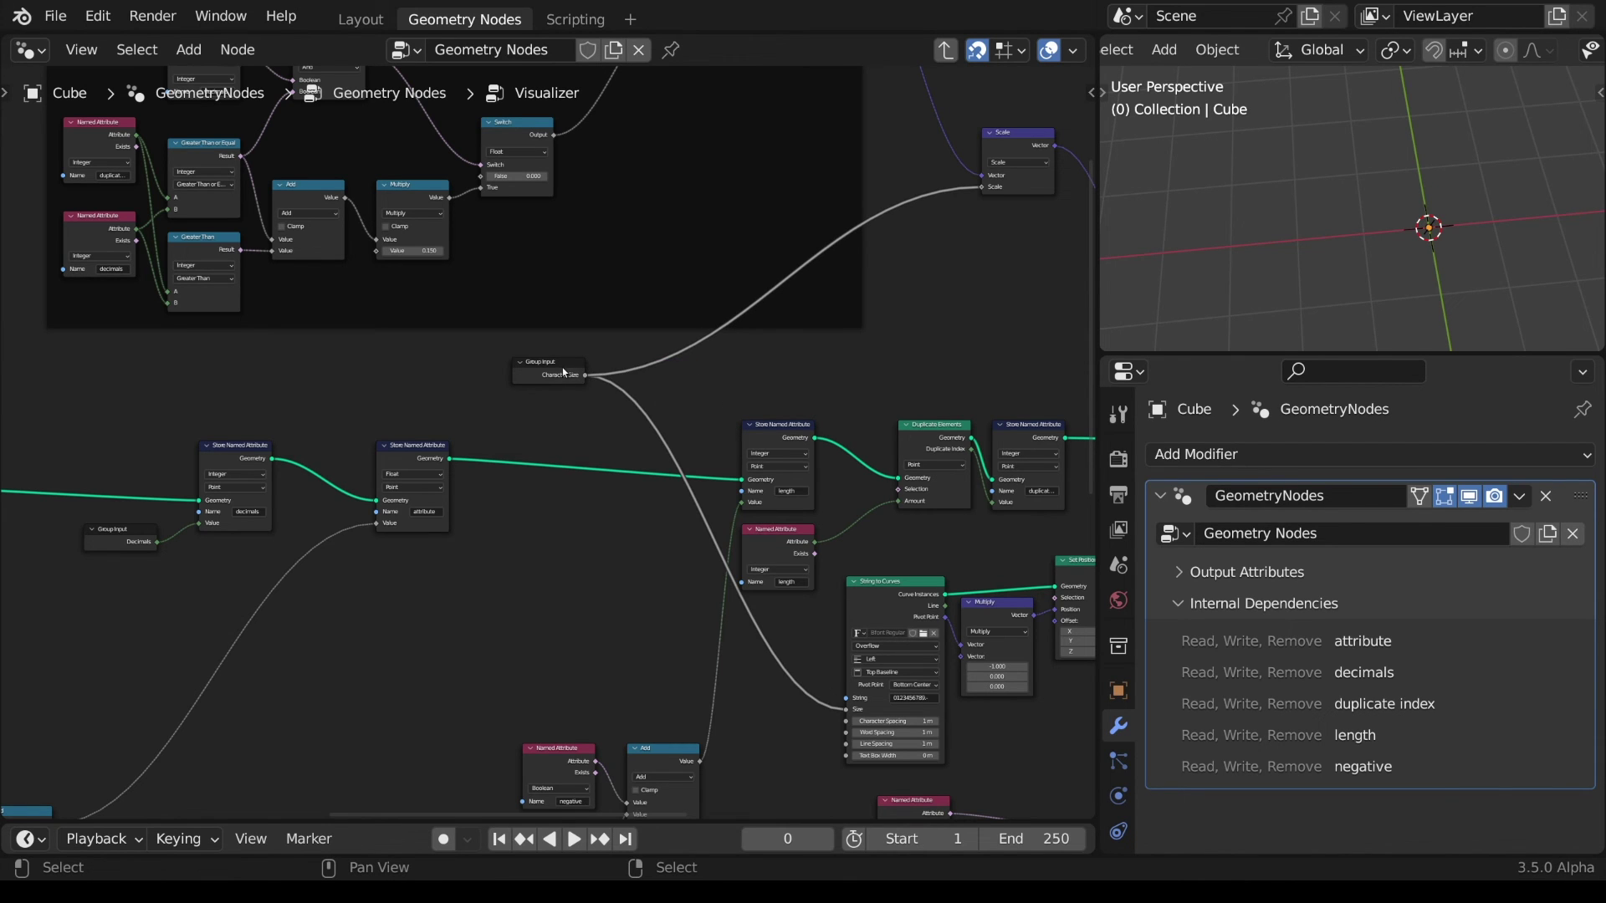
- Exit the Visualizer group and set the group node's Attribute to 17.875
key(Home)
key(Tab)
click(601, 452)
text(17)
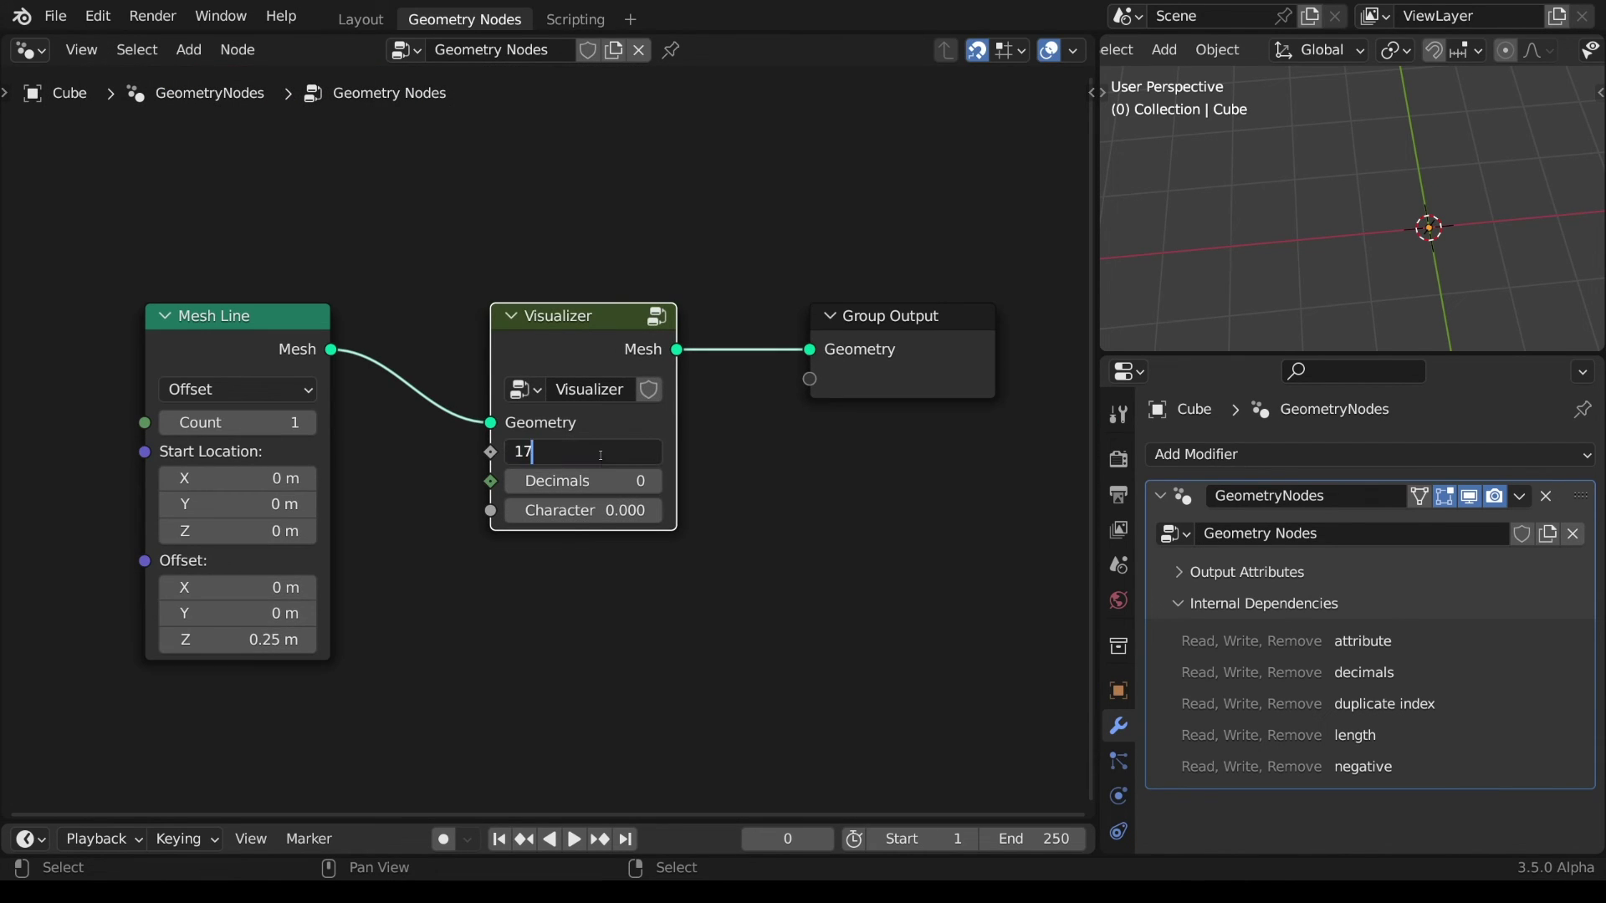
key(Return)
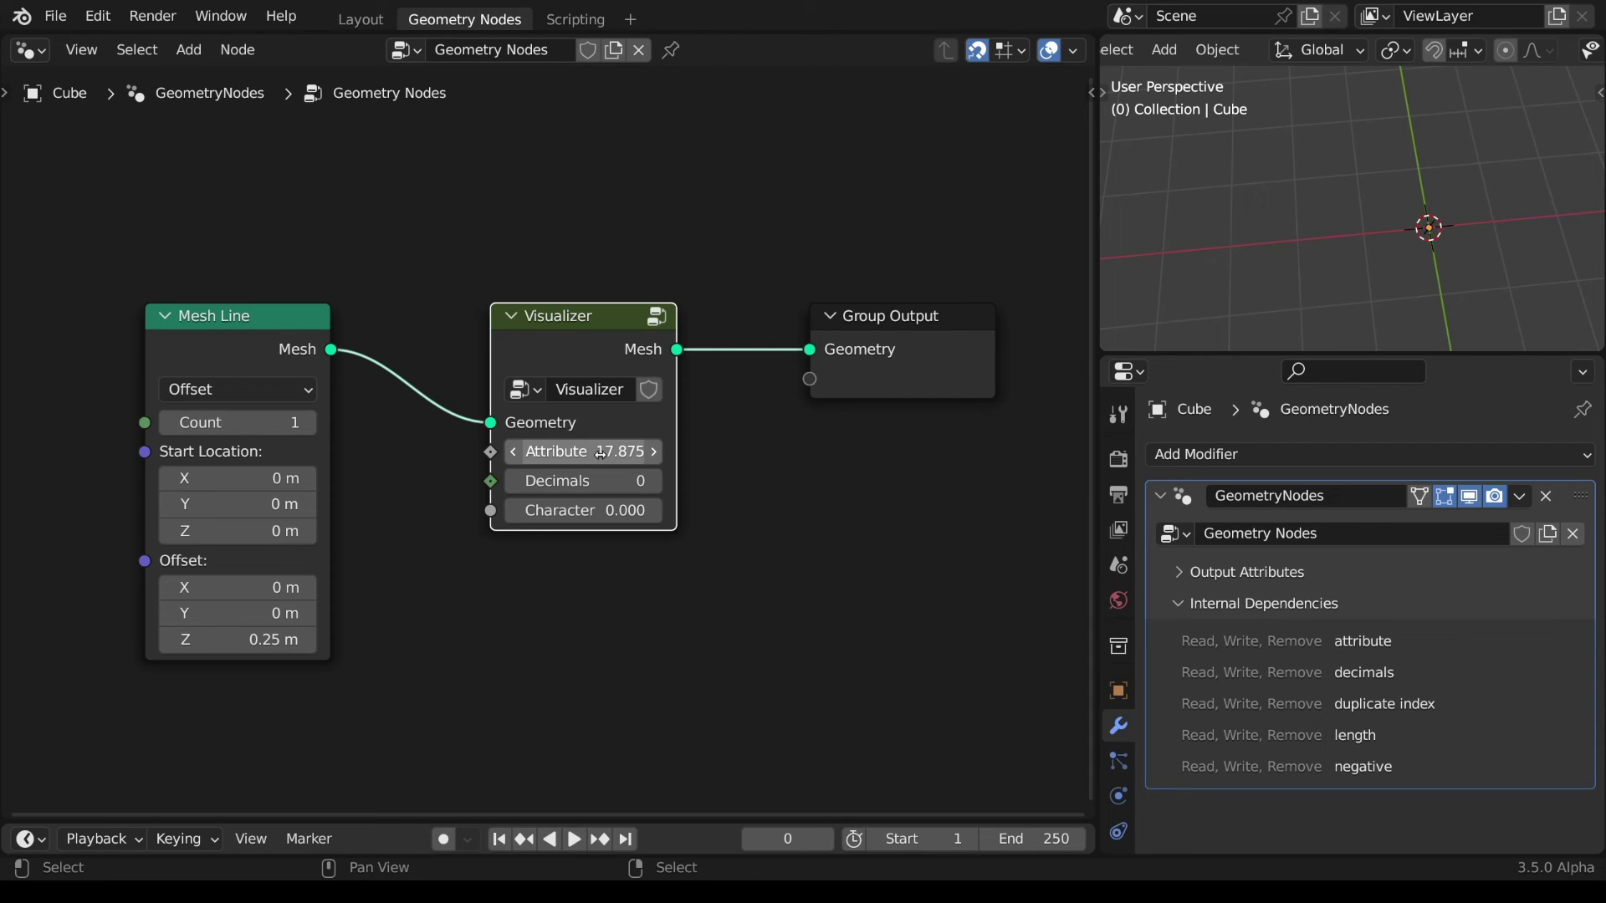
- Set the Visualizer node's Decimals to 3, Character Size to 0.960 and Attribute to 4.965
click(655, 483)
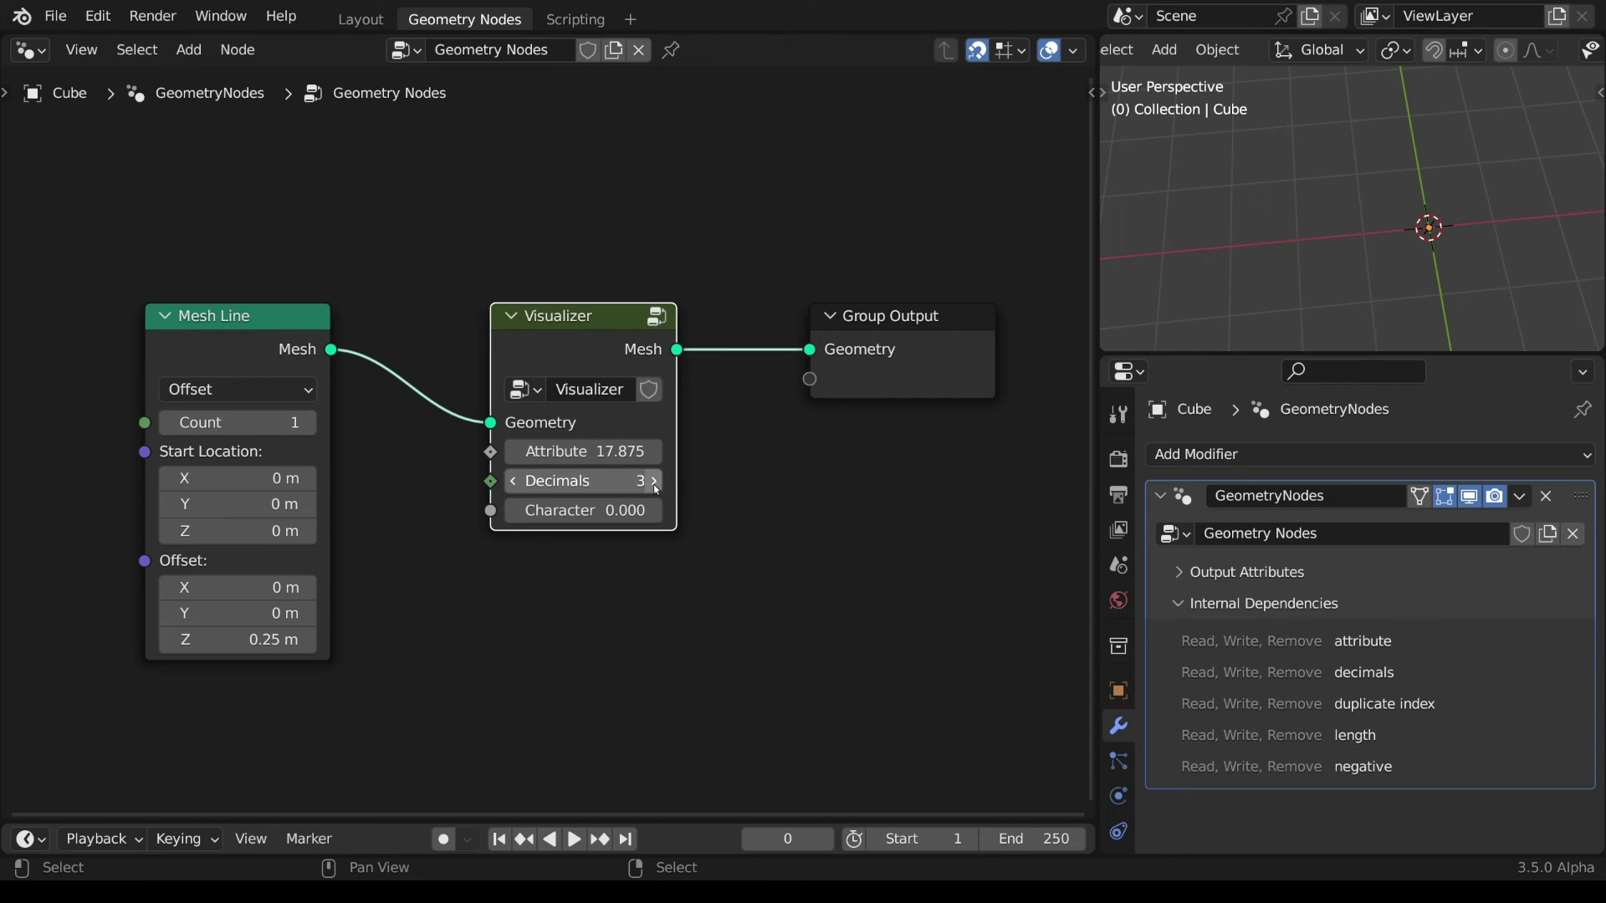
shift+drag(619, 512, 699, 511)
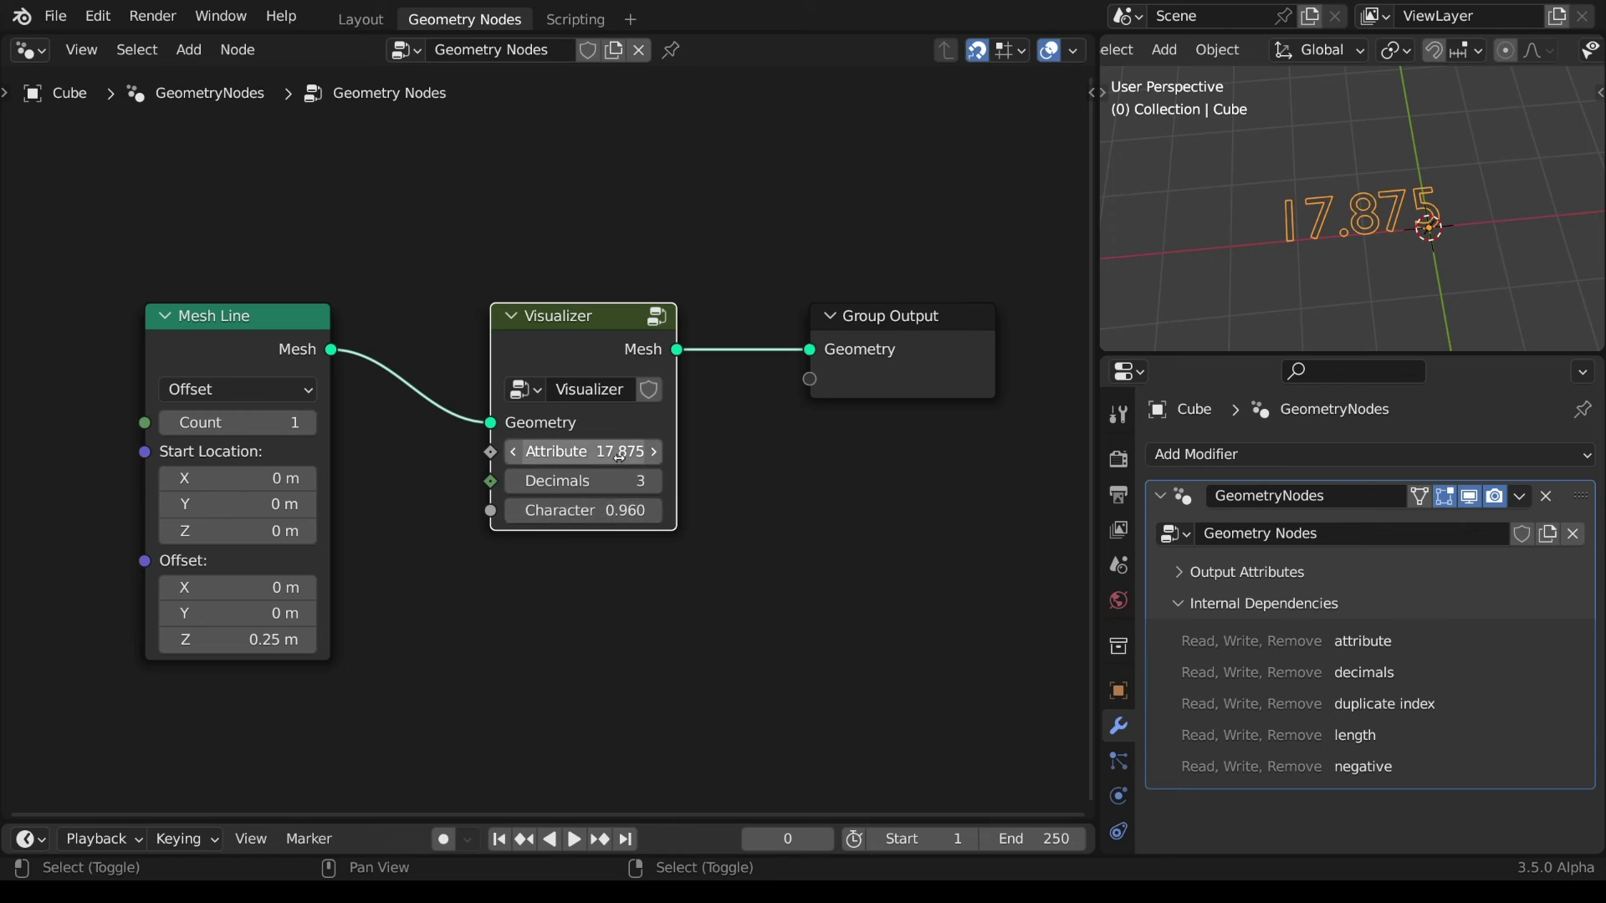
mouse_move(619, 456)
mouse_down()
mouse_move(87, 455)
mouse_move(619, 455)
mouse_up()
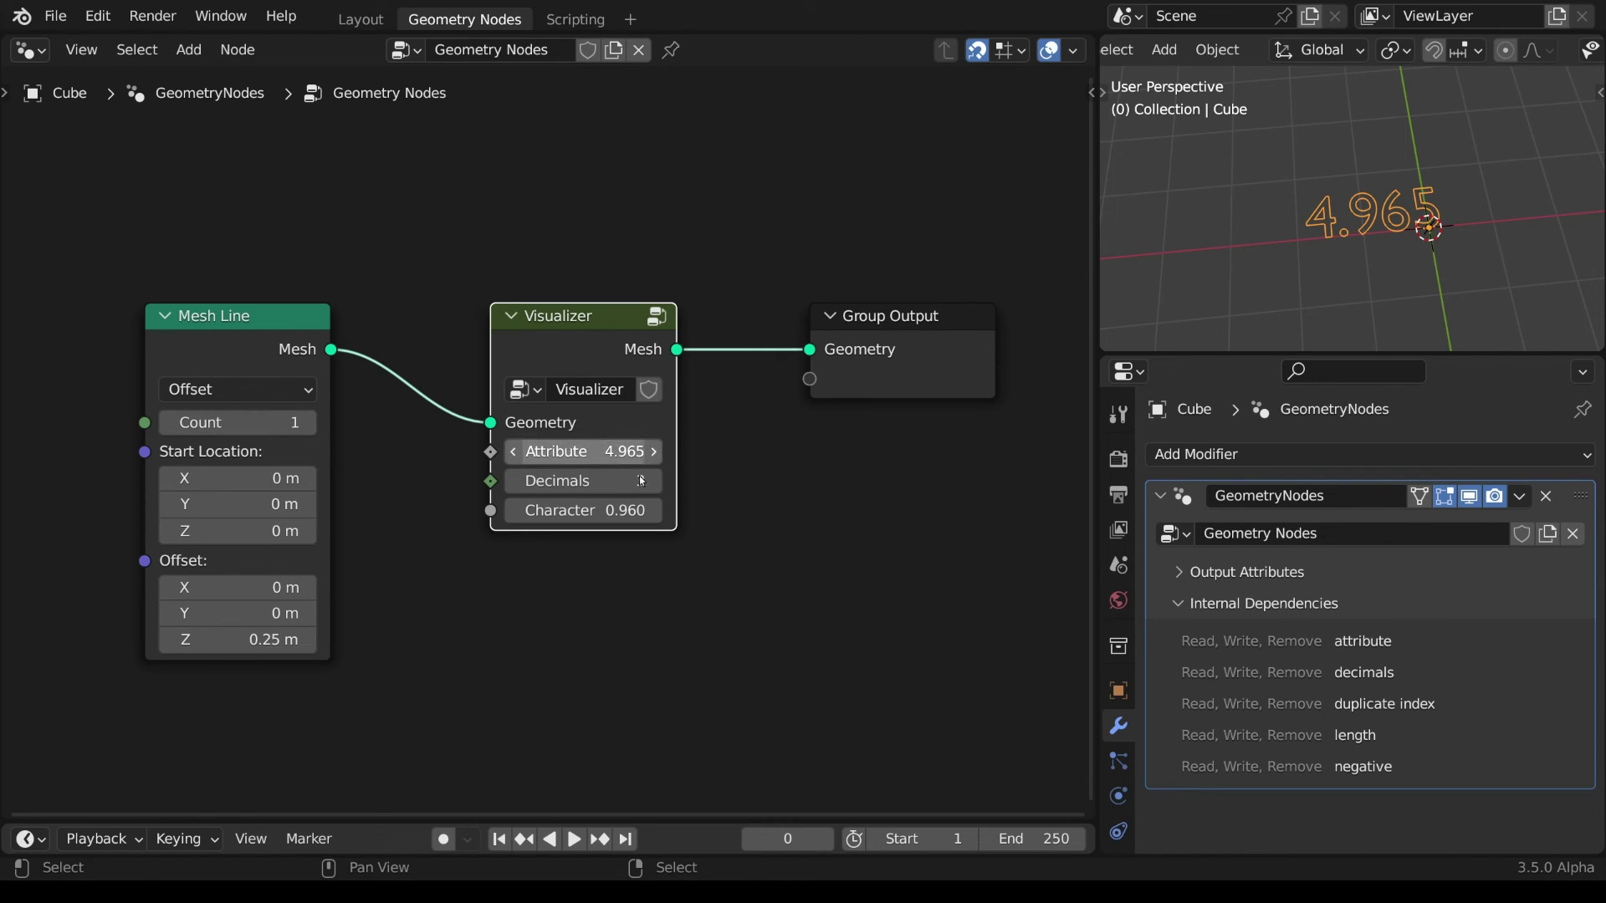
- Insert a Fill Curve node set to N-gons between the Visualizer and the Group Output
scroll(971, 498, down, 1)
drag(828, 343, 1020, 343)
drag(651, 369, 744, 422)
text(fill)
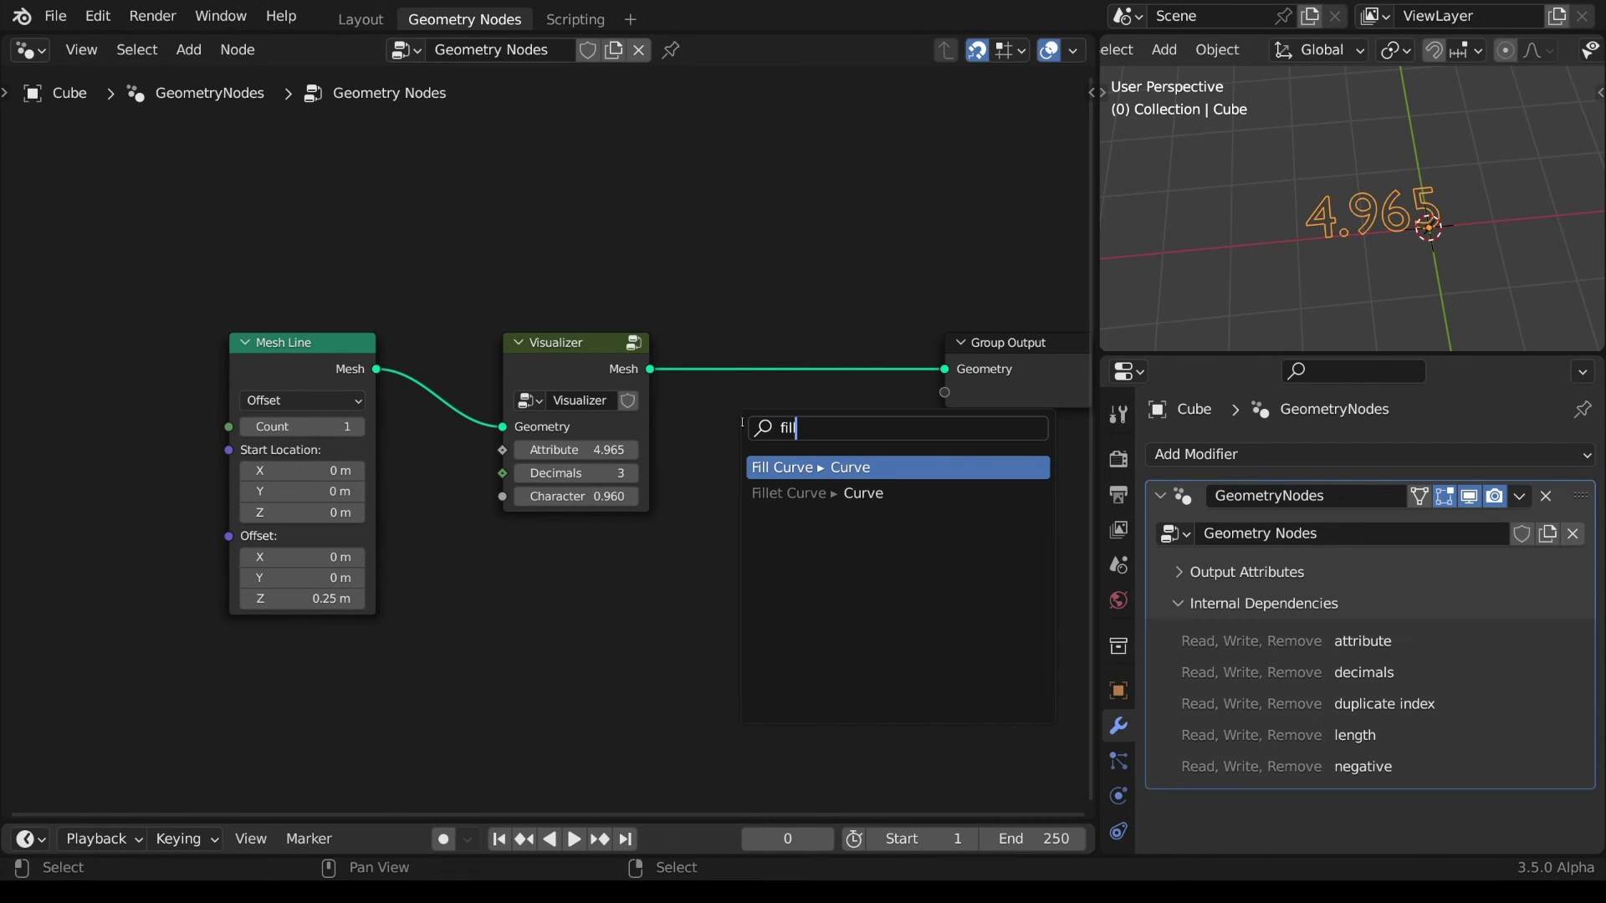
click(825, 466)
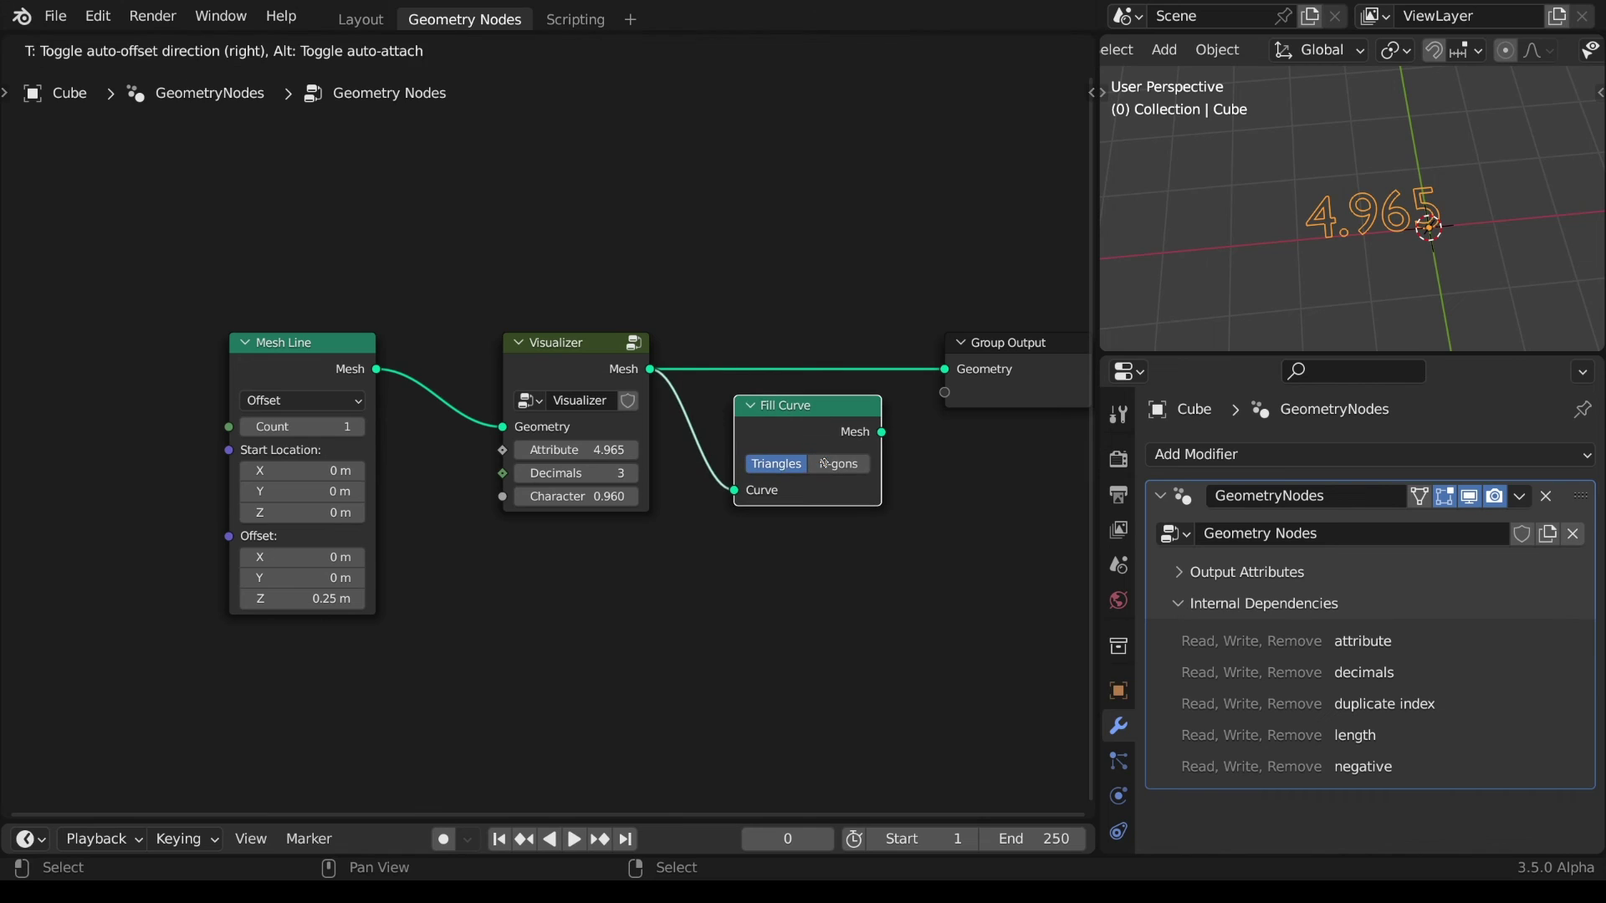
click(823, 462)
click(822, 462)
drag(812, 409, 791, 346)
scroll(1399, 237, up, 5)
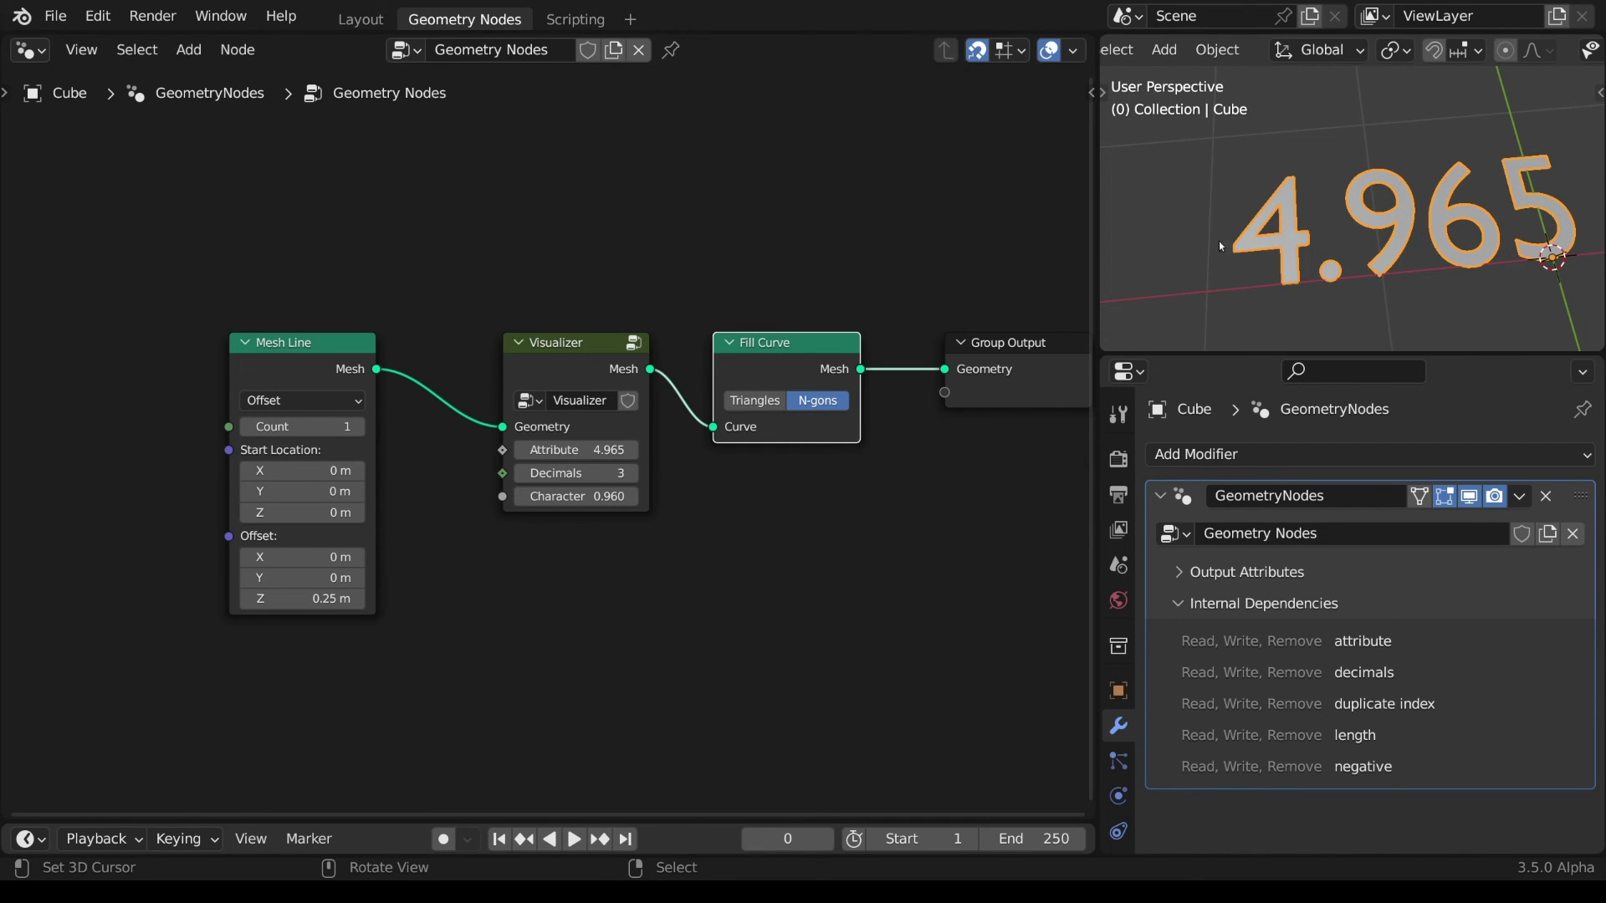
- Remove the Fill Curve node and keep the Visualizer linked directly to the Group Output
scroll(1381, 247, down, 5)
alt+drag(782, 350, 782, 477)
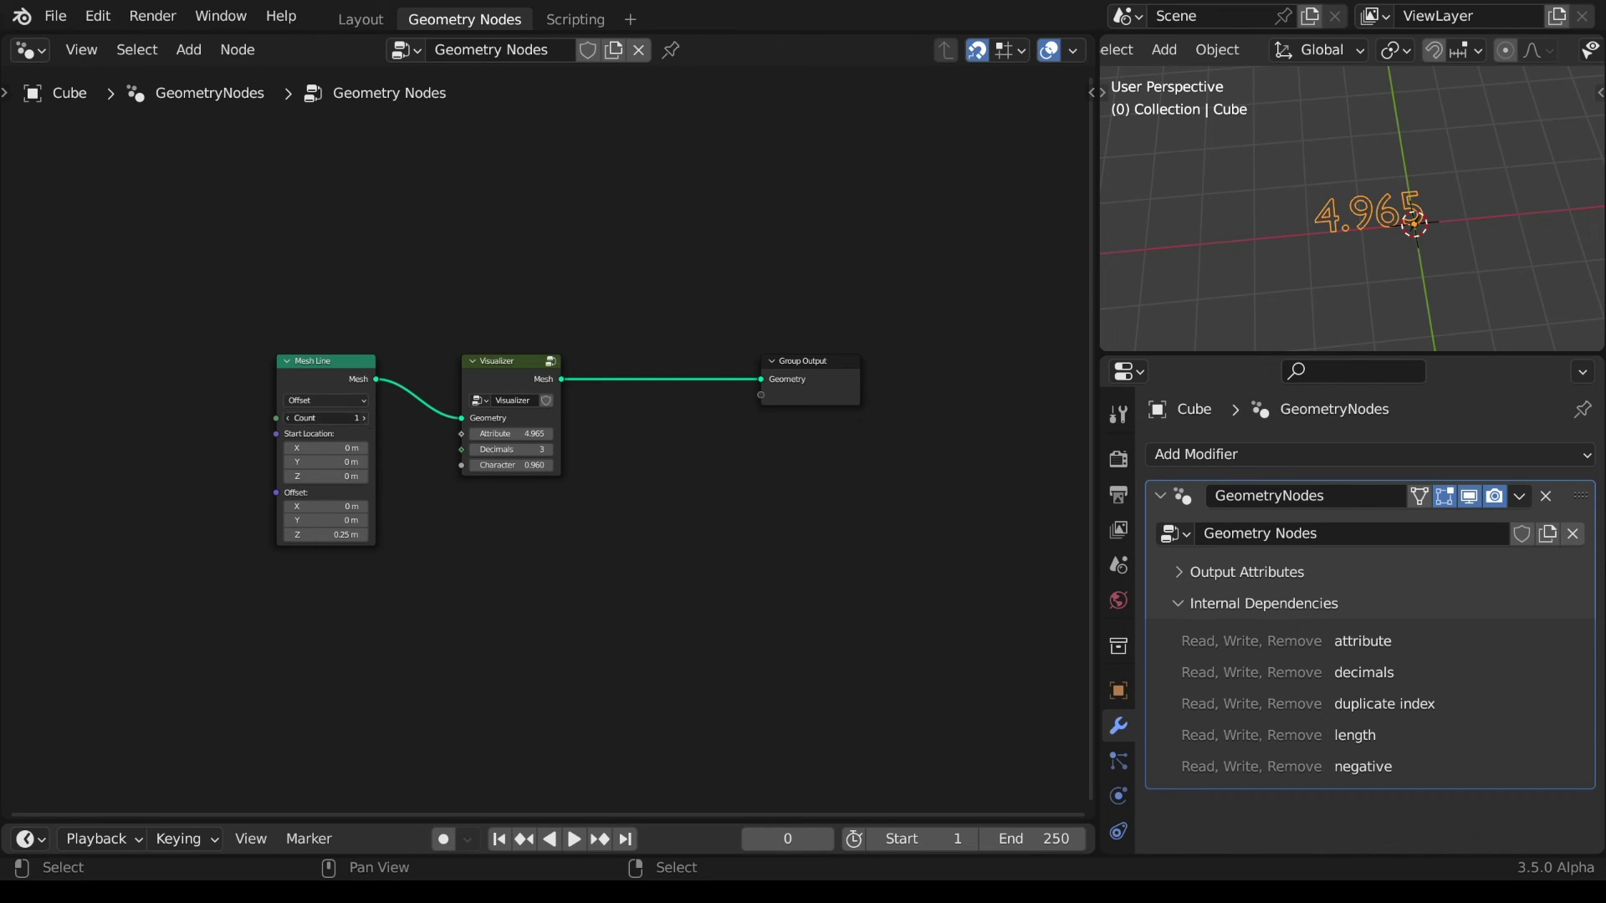
- Set the Mesh Line's count to 10 and its Z offset to 0.62 m
click(364, 418)
drag(365, 423, 418, 423)
shift+drag(334, 535, 368, 535)
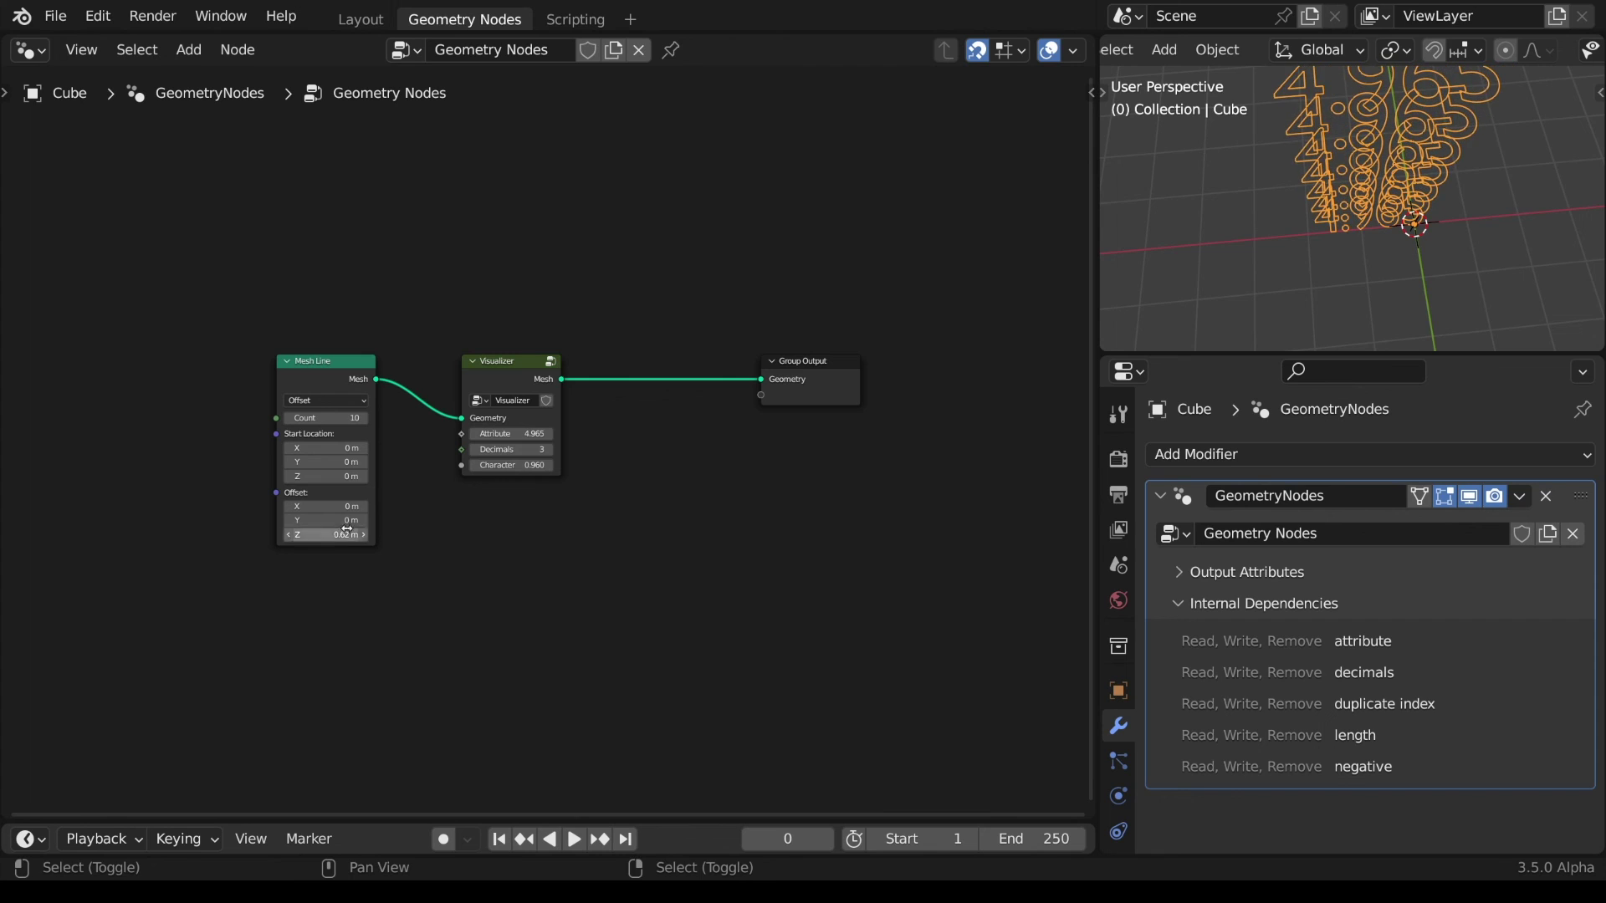
- Make room before the Visualizer node and connect a new Index node to its Attribute input
middle_drag(1381, 209, 1342, 222)
drag(502, 361, 615, 362)
drag(576, 434, 284, 775)
text(ind)
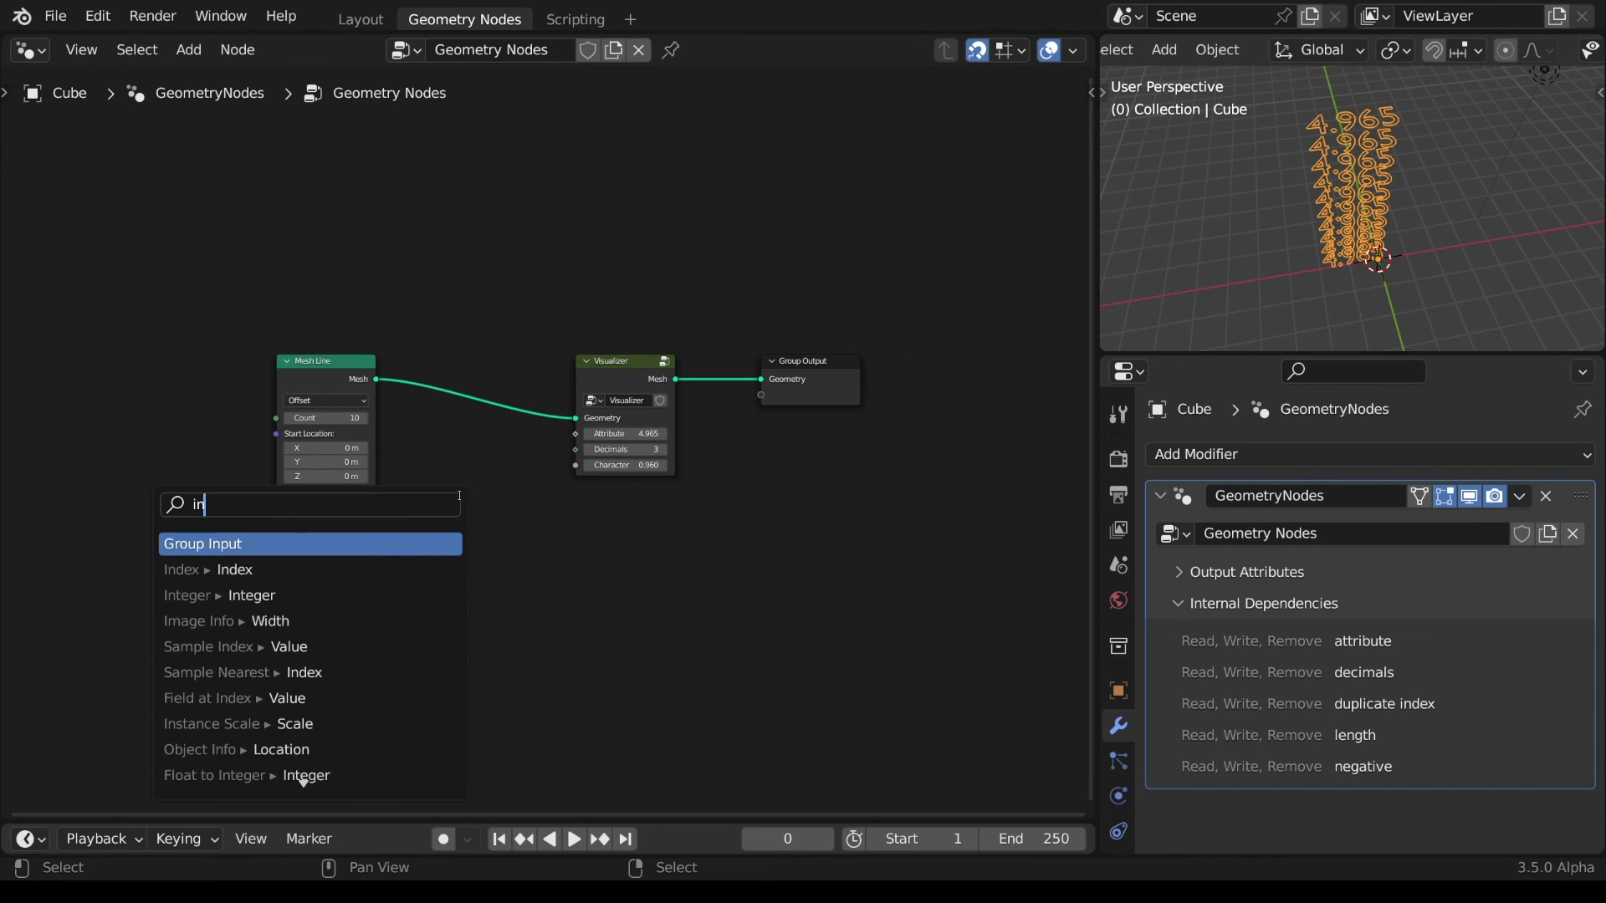
key(Return)
click(584, 474)
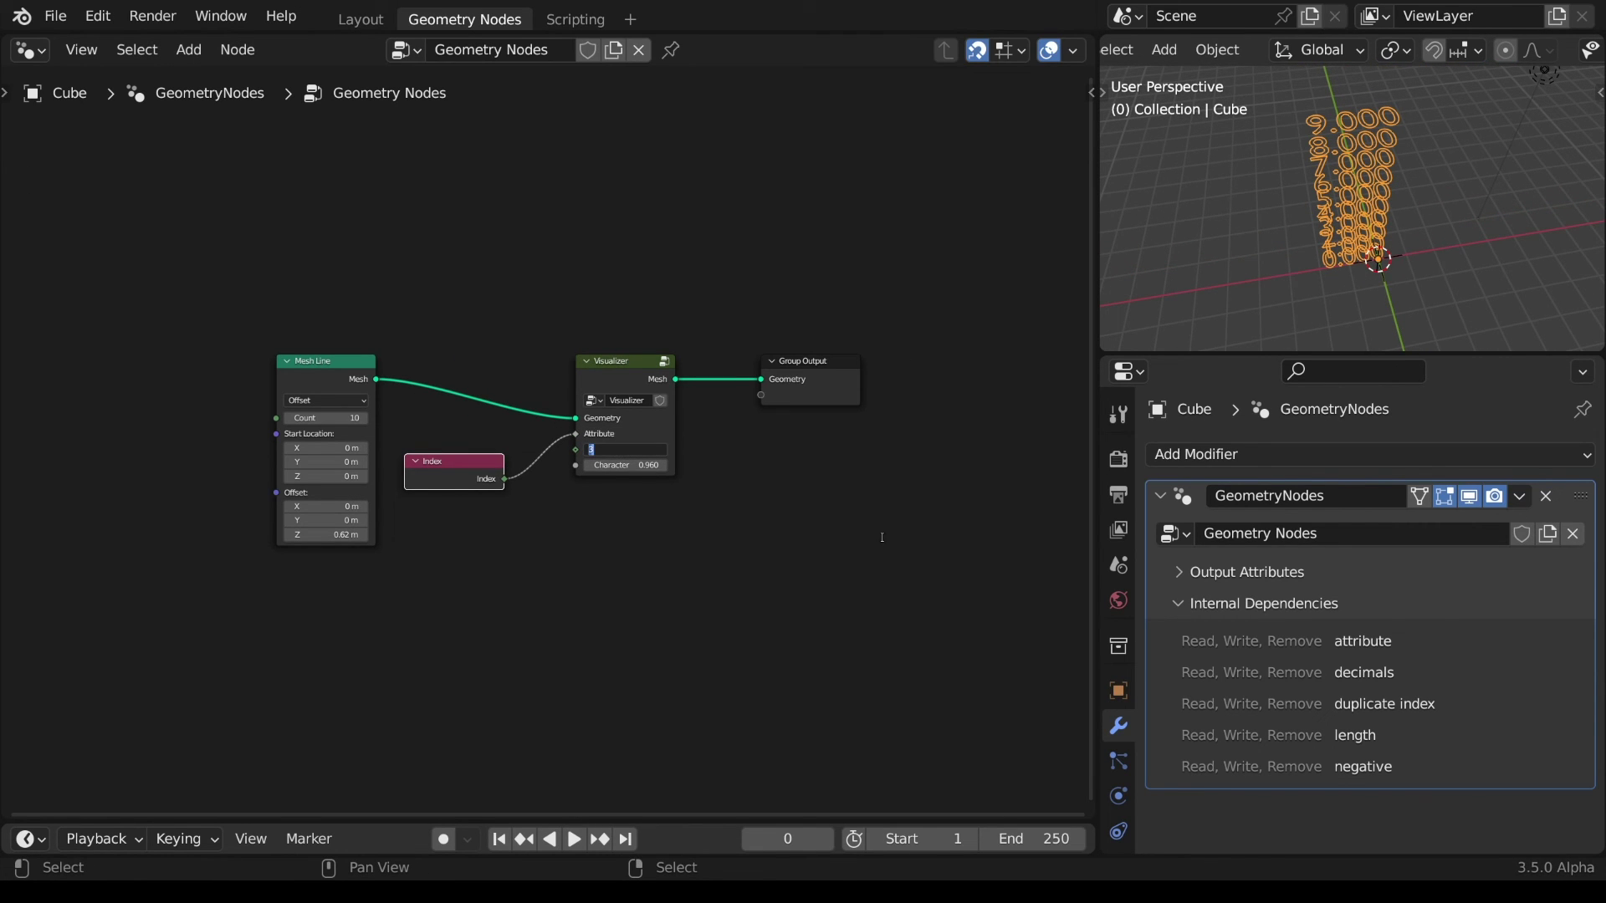
- Set the Visualizer's Decimals to 0 and inspect the index numbers in the maximized 3D viewport
text(0)
key(Return)
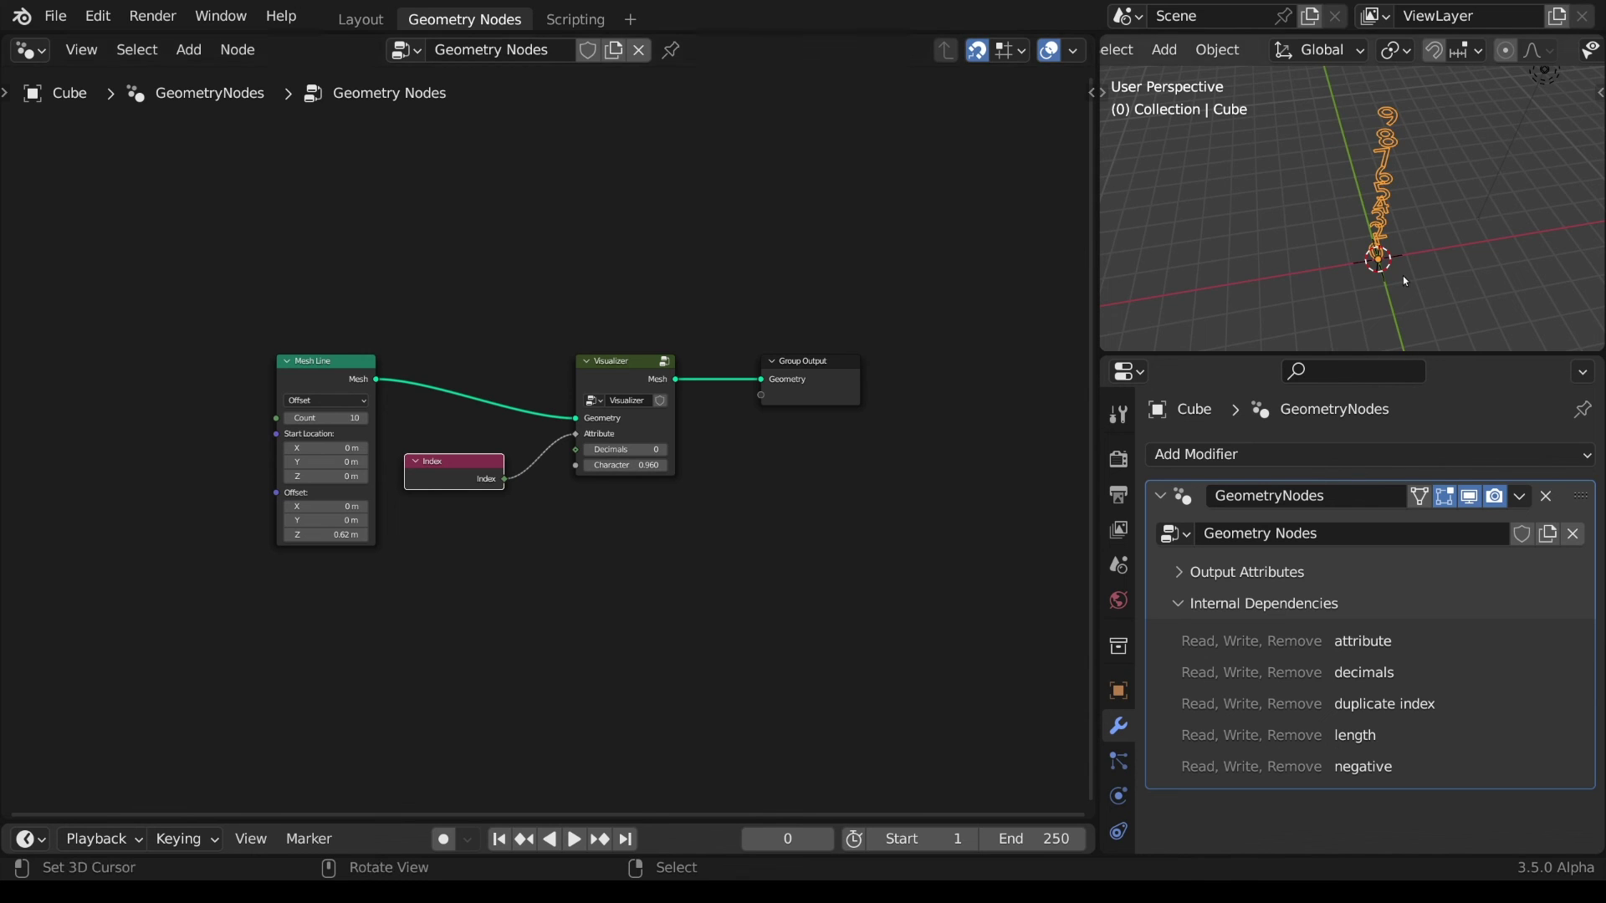
key(ctrl+space)
middle_drag(980, 471, 814, 564)
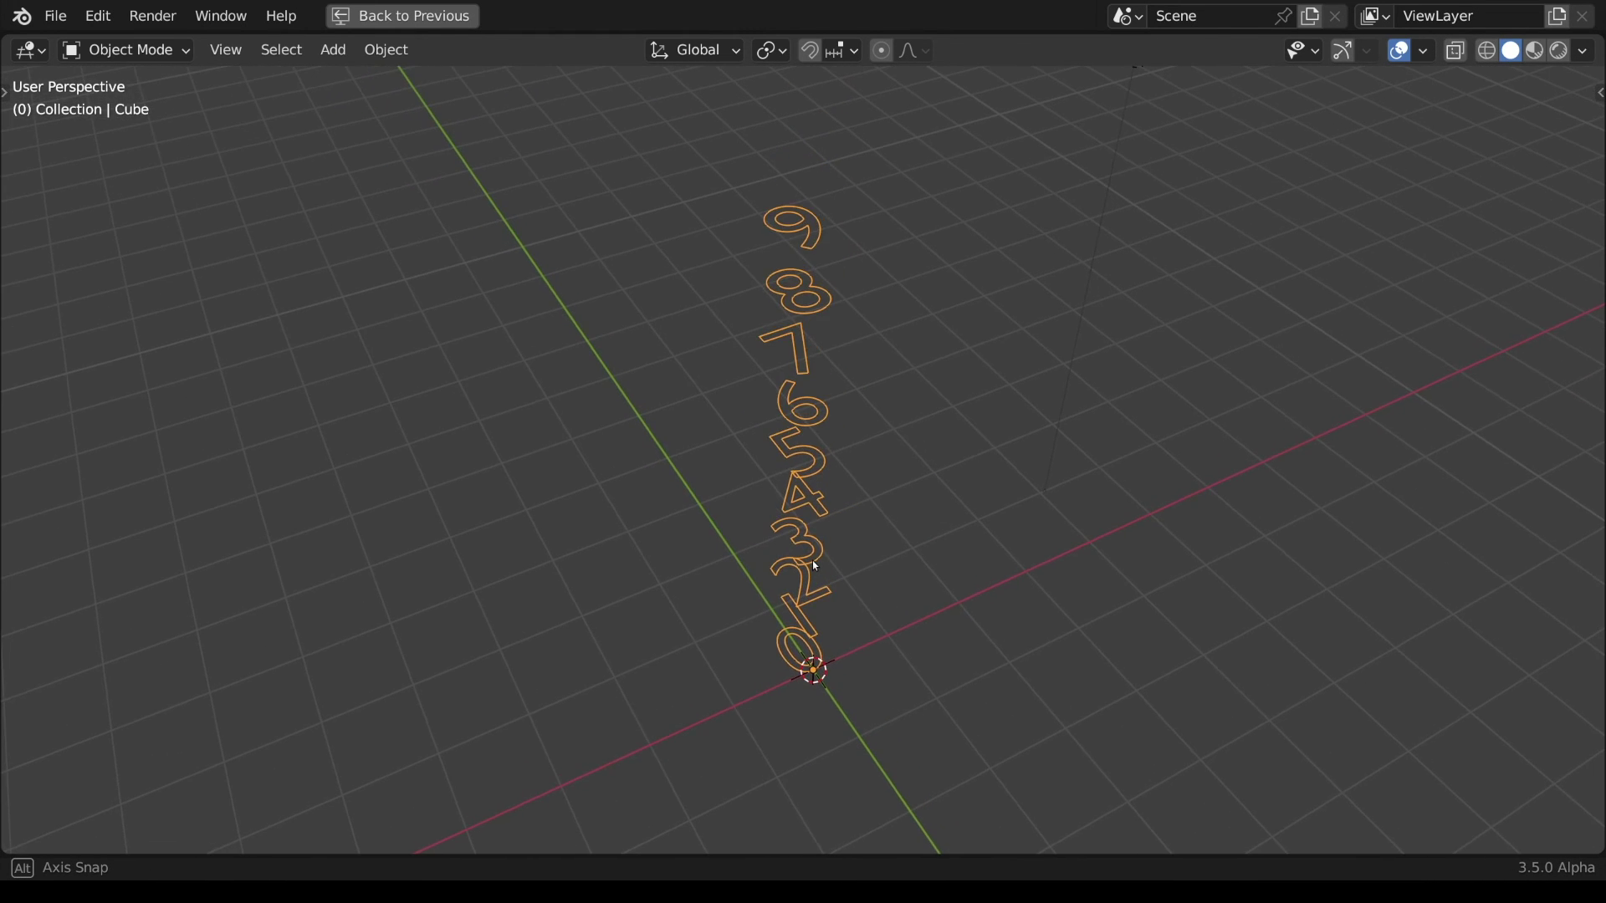
key(ctrl+space)
- Add a UV Sphere node and connect its mesh to the Visualizer's Geometry input in place of the Mesh Line
key(shift+a)
mouse_move(323, 352)
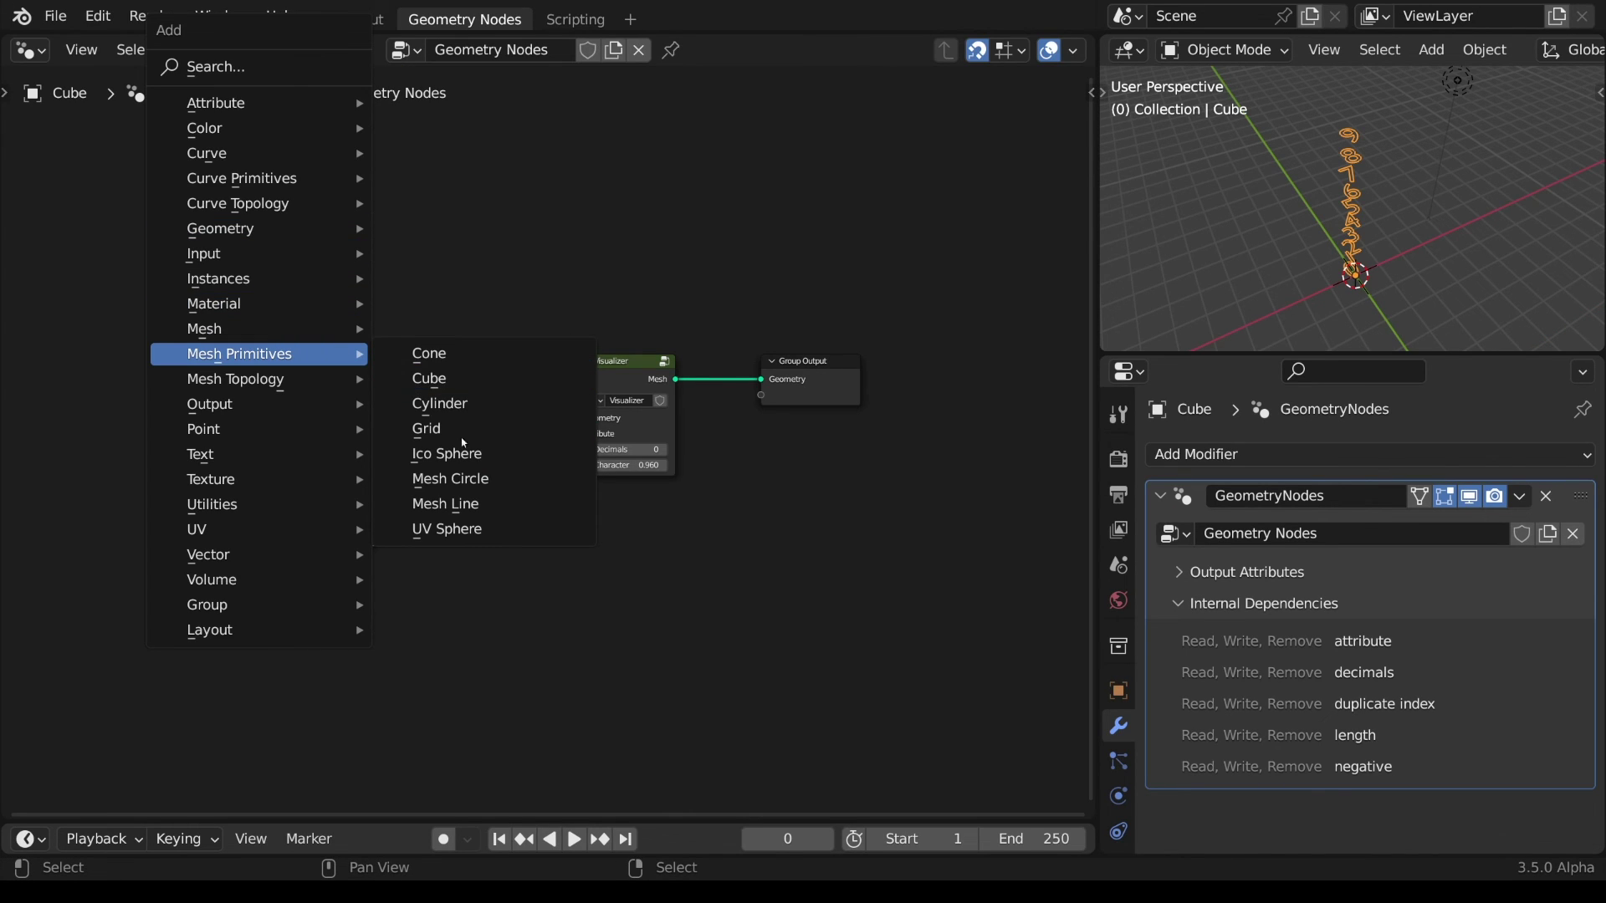
click(448, 530)
click(369, 261)
drag(381, 272, 576, 418)
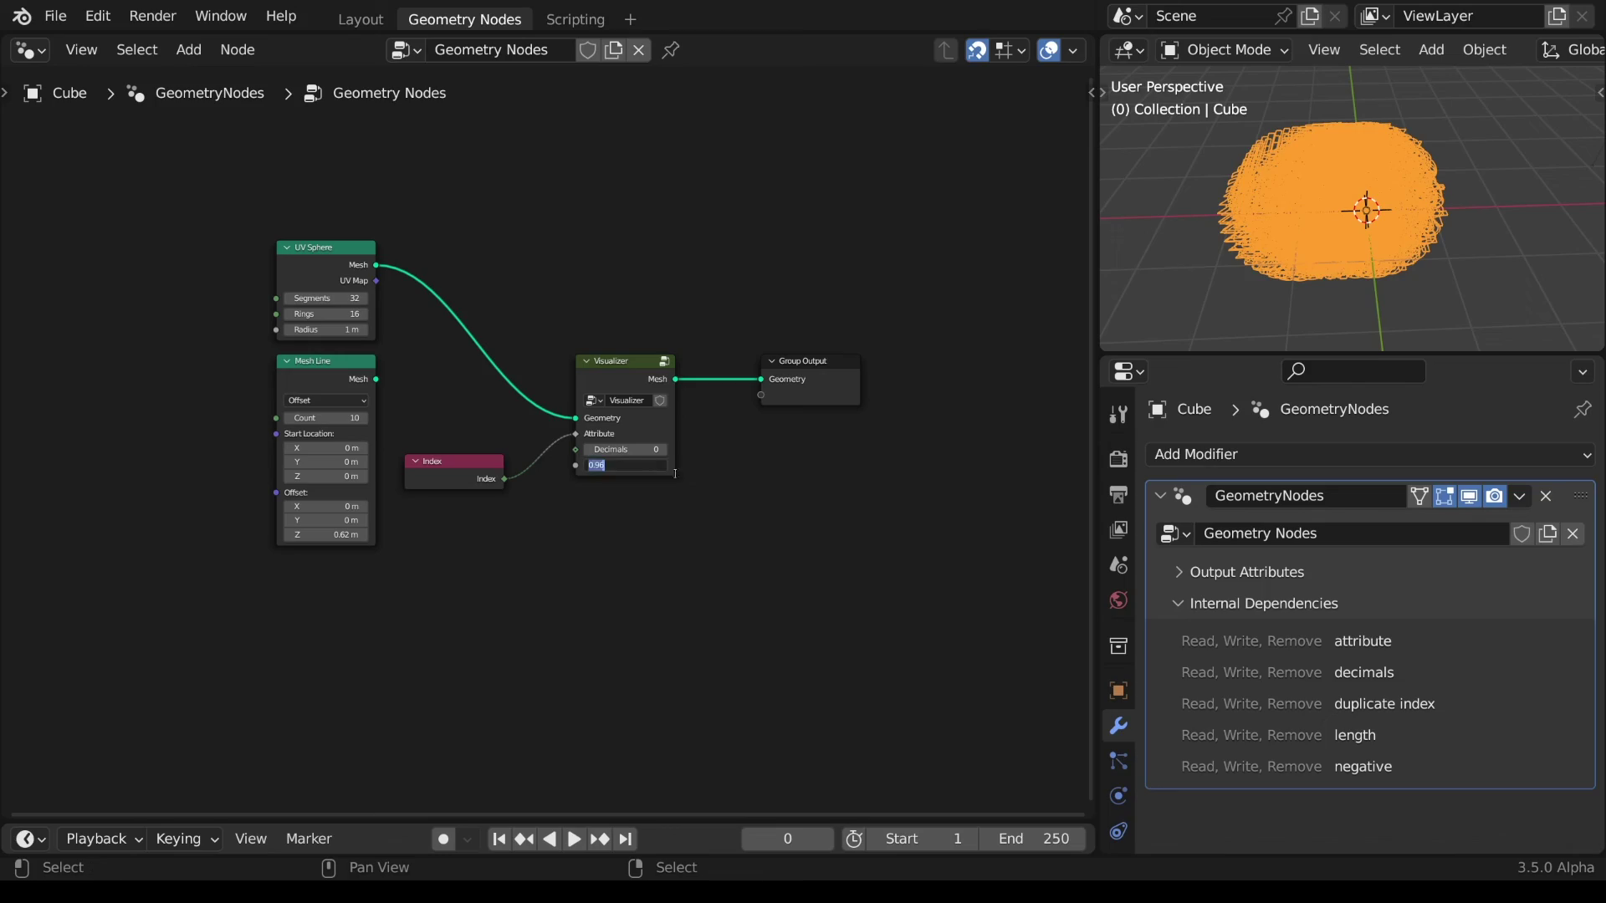
- Set the Visualizer's Character Size to 0.05 and inspect the numbers on the sphere in the maximized 3D viewport
key(Return)
key(ctrl+space)
middle_drag(803, 544, 862, 577)
key(ctrl+space)
- Turn on the node Timings overlay, check the Visualizer group's execution time, and turn the overlay off
click(1076, 51)
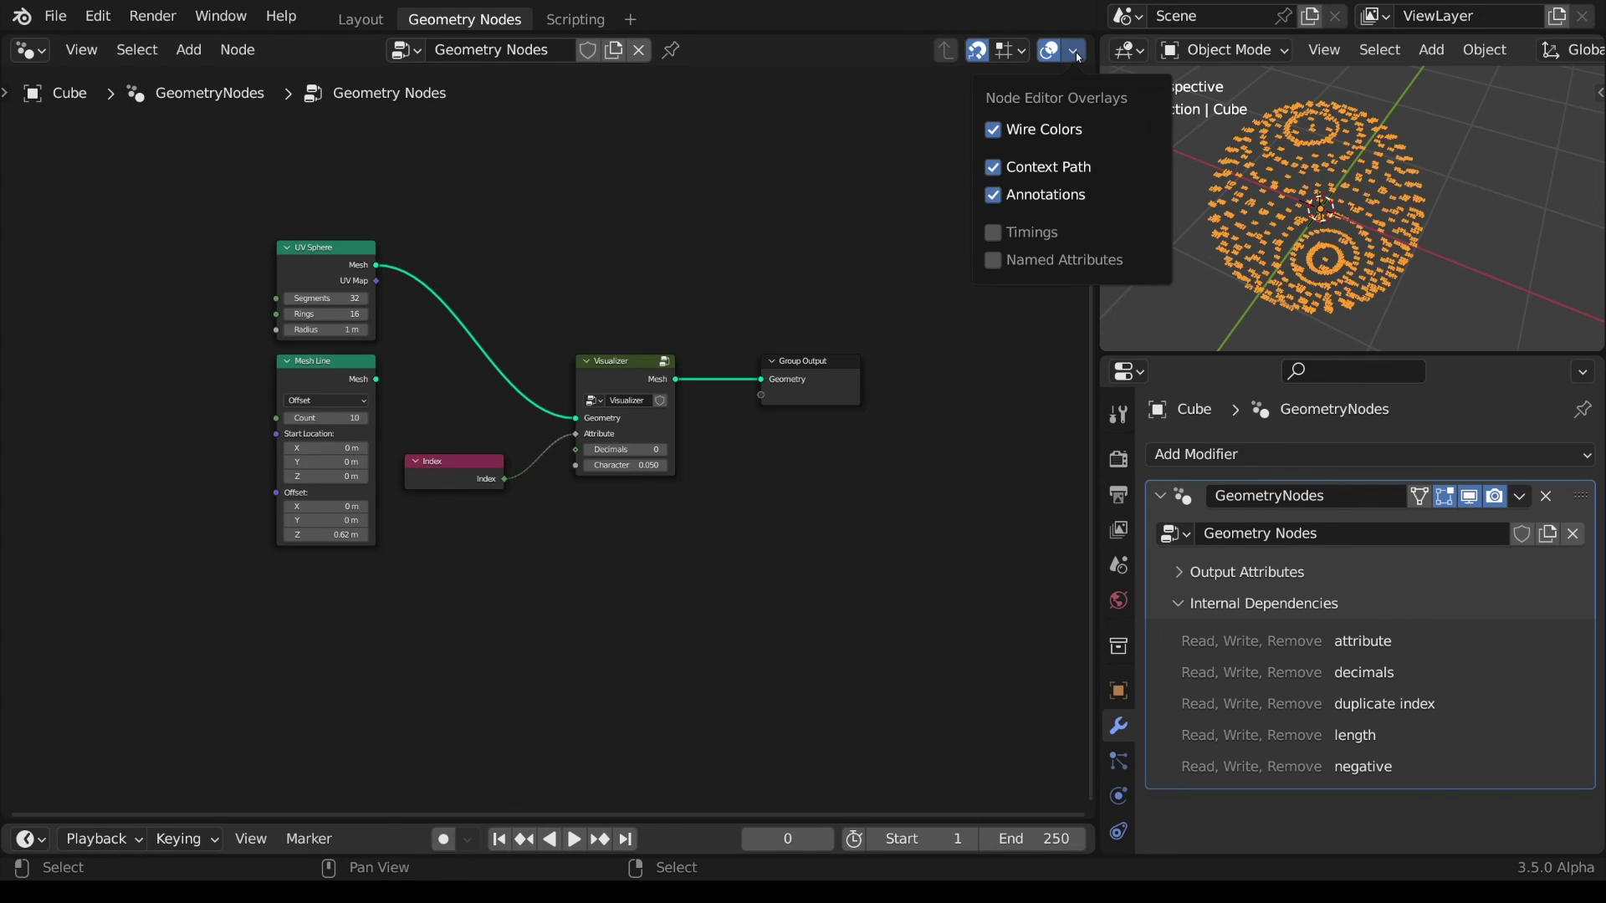
click(994, 234)
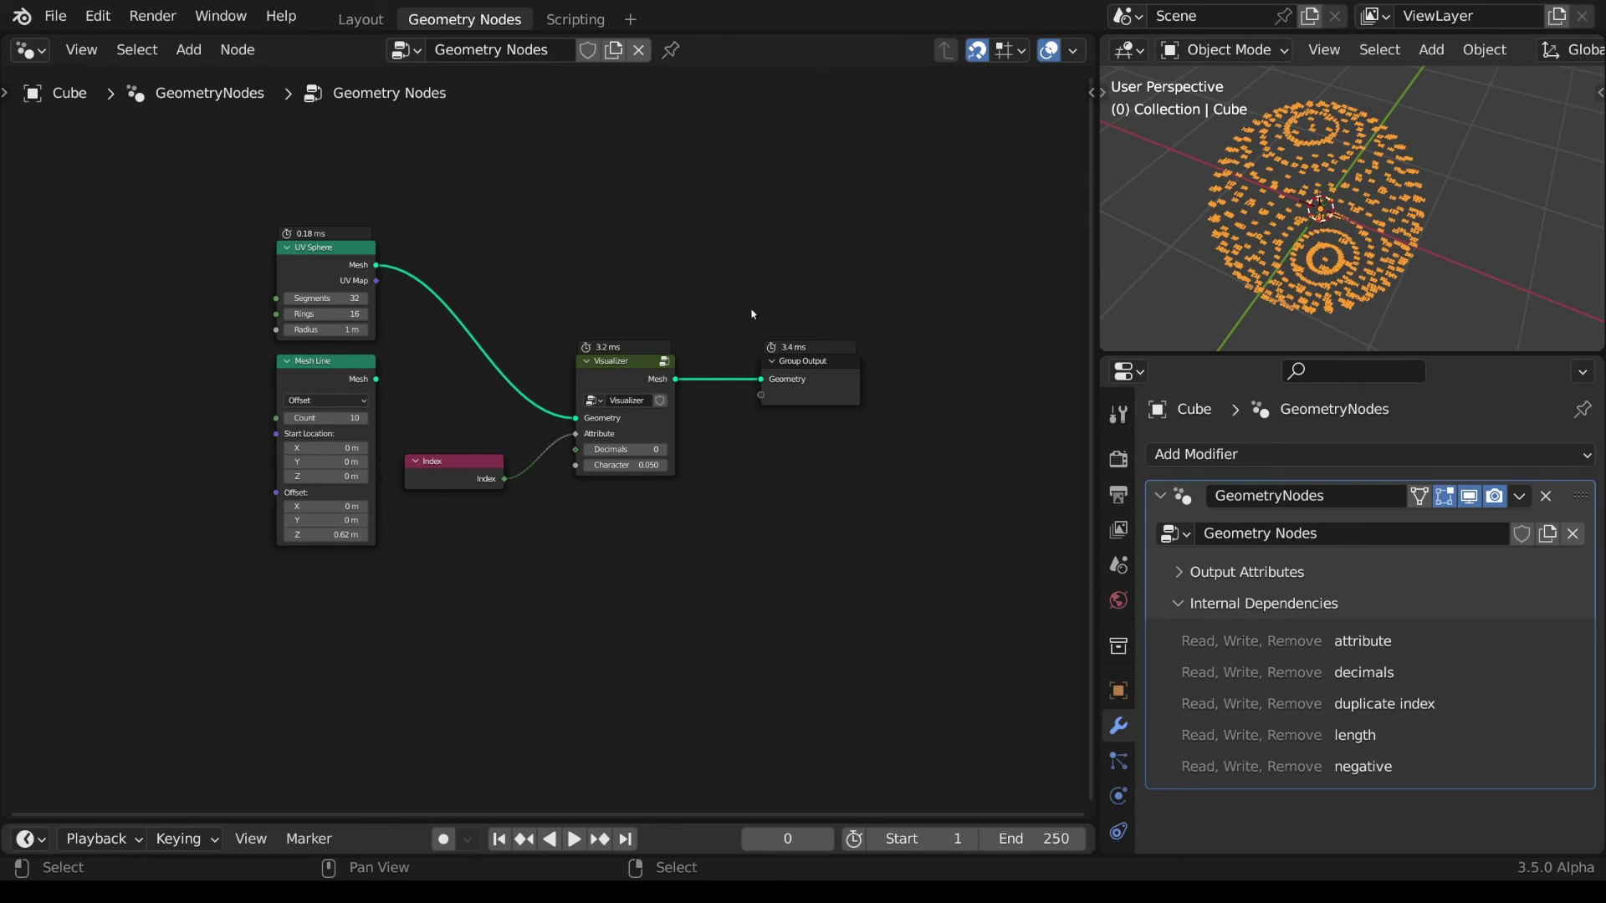
mouse_move(593, 354)
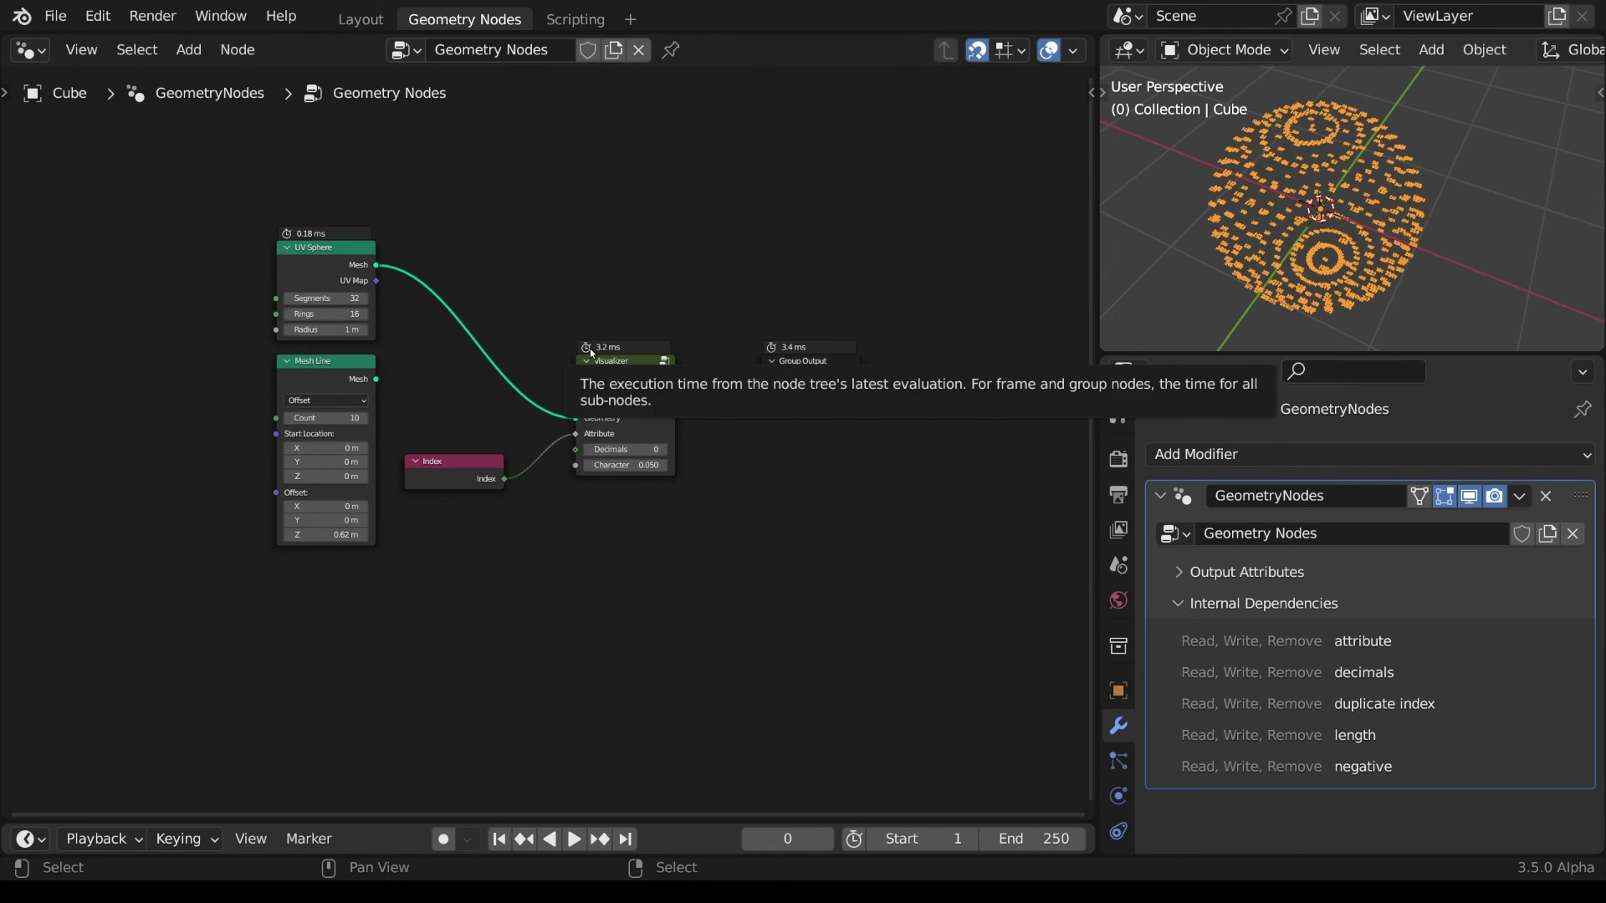
click(1074, 52)
click(1043, 240)
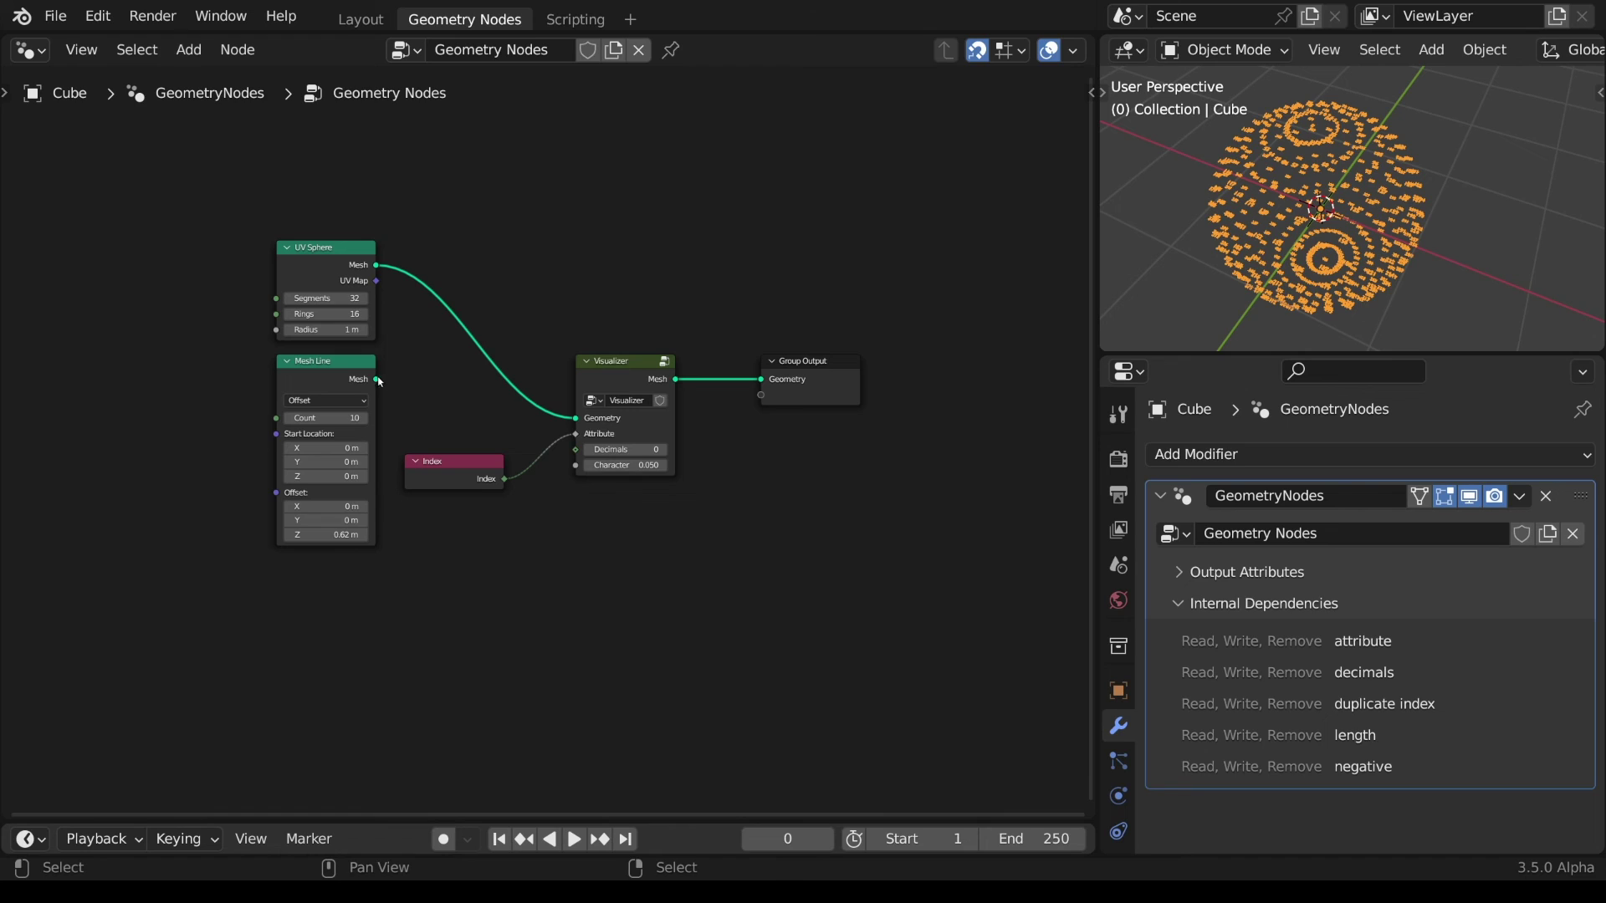
- Reconnect the Mesh Line to the Visualizer's Geometry input in place of the UV Sphere and delete the UV Sphere node
drag(378, 380, 576, 419)
click(359, 261)
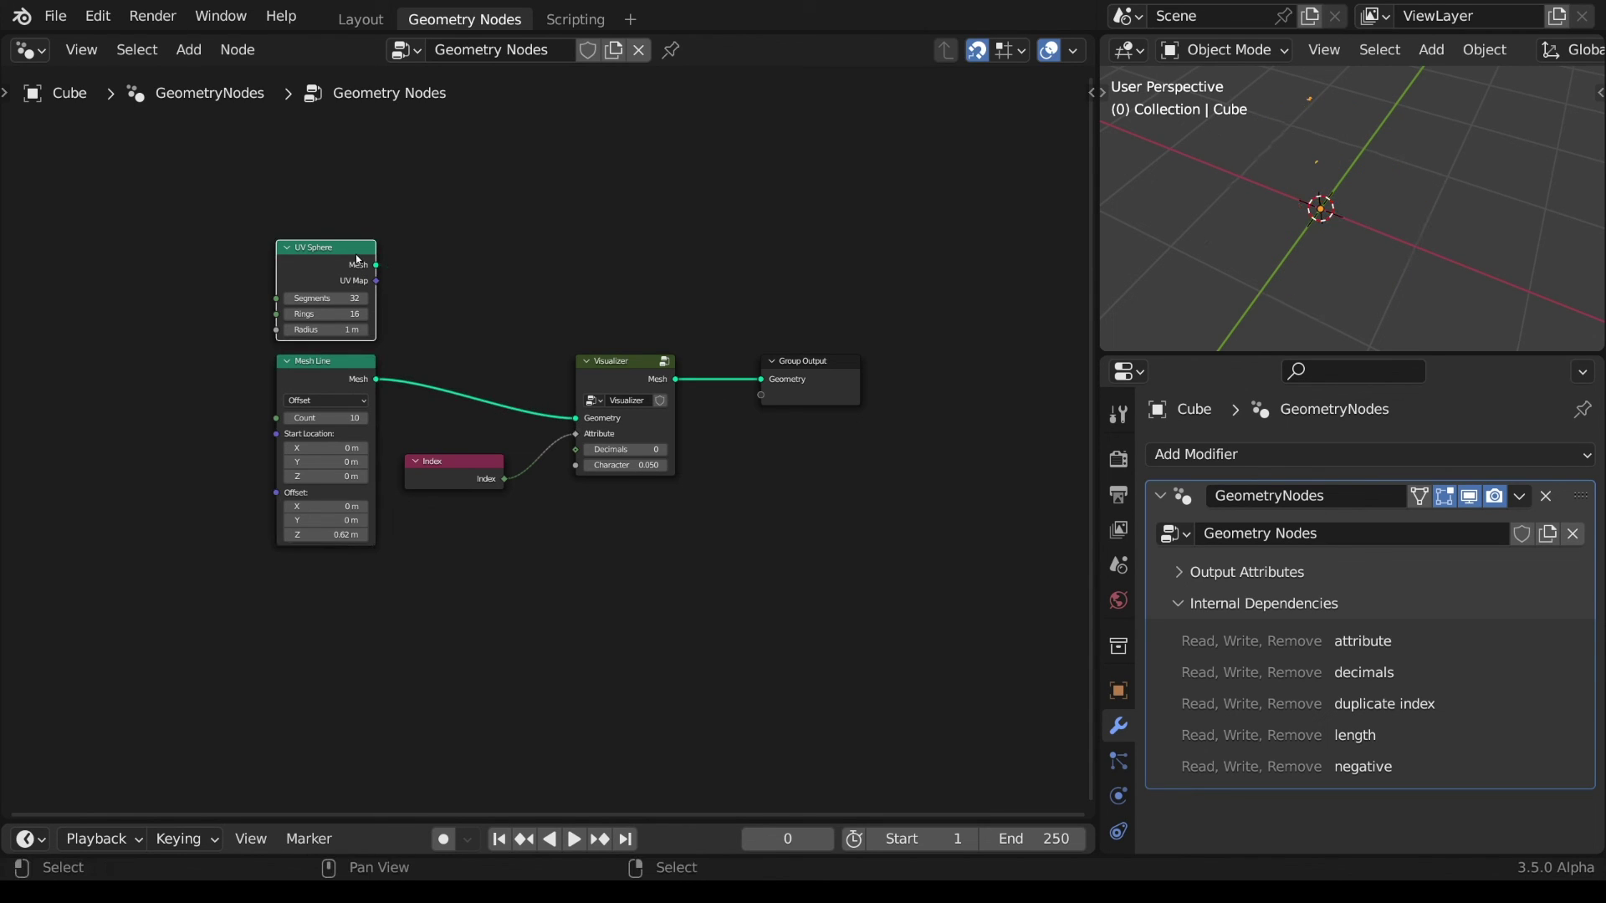
key(x)
- Switch the Mesh Line to End Points mode, with Start X at -1 m, End X at 1 m and End Z at 0 m
click(334, 401)
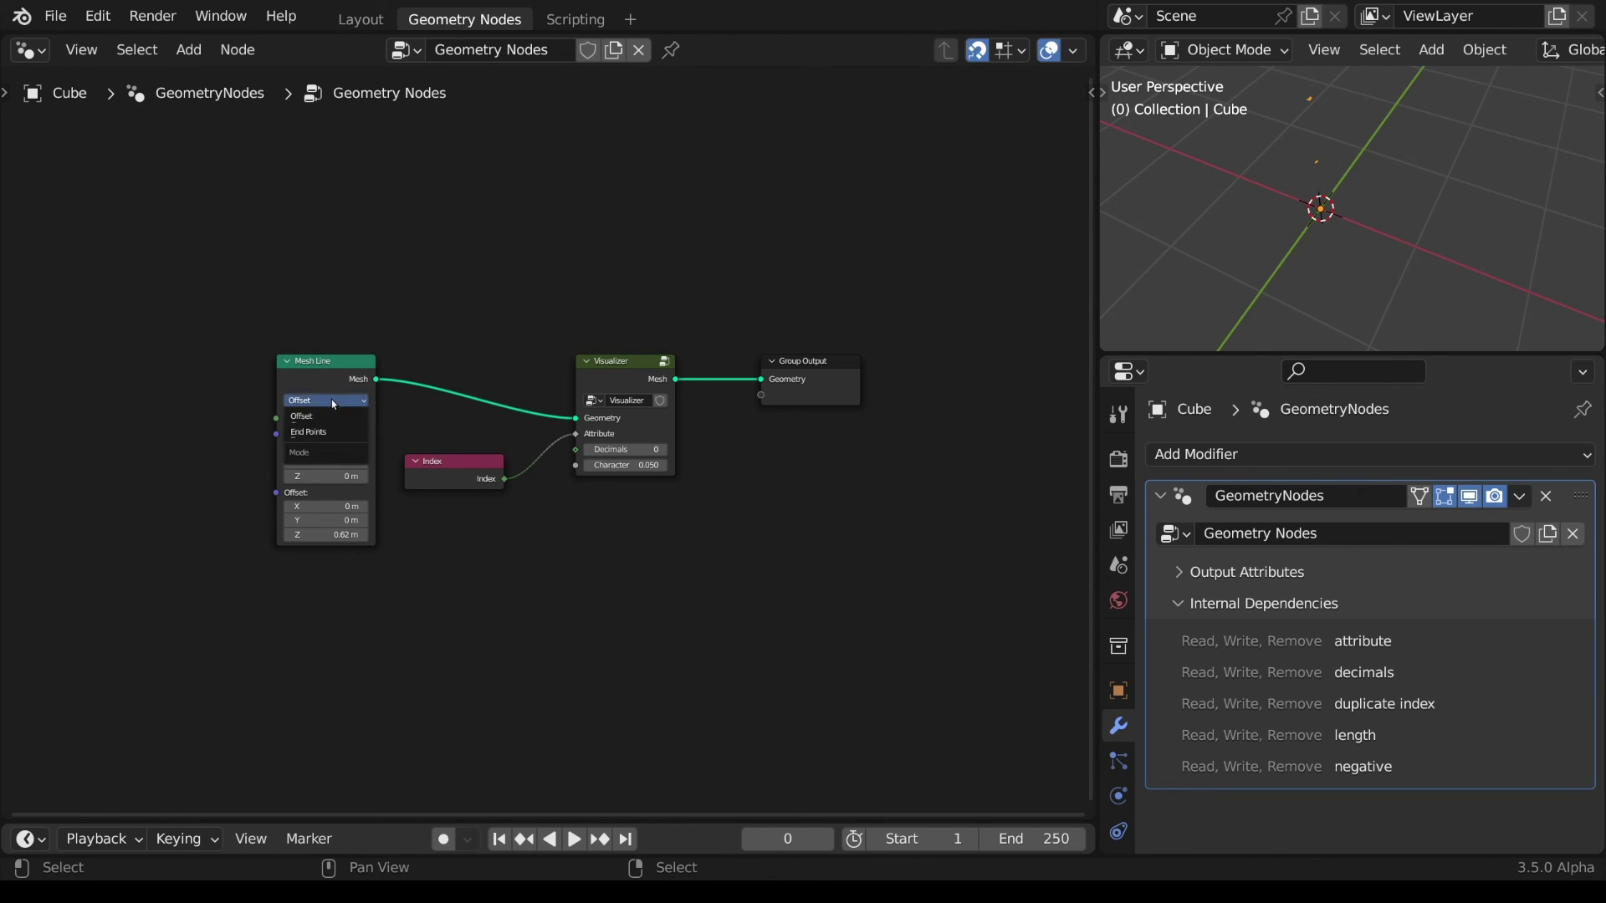
click(333, 431)
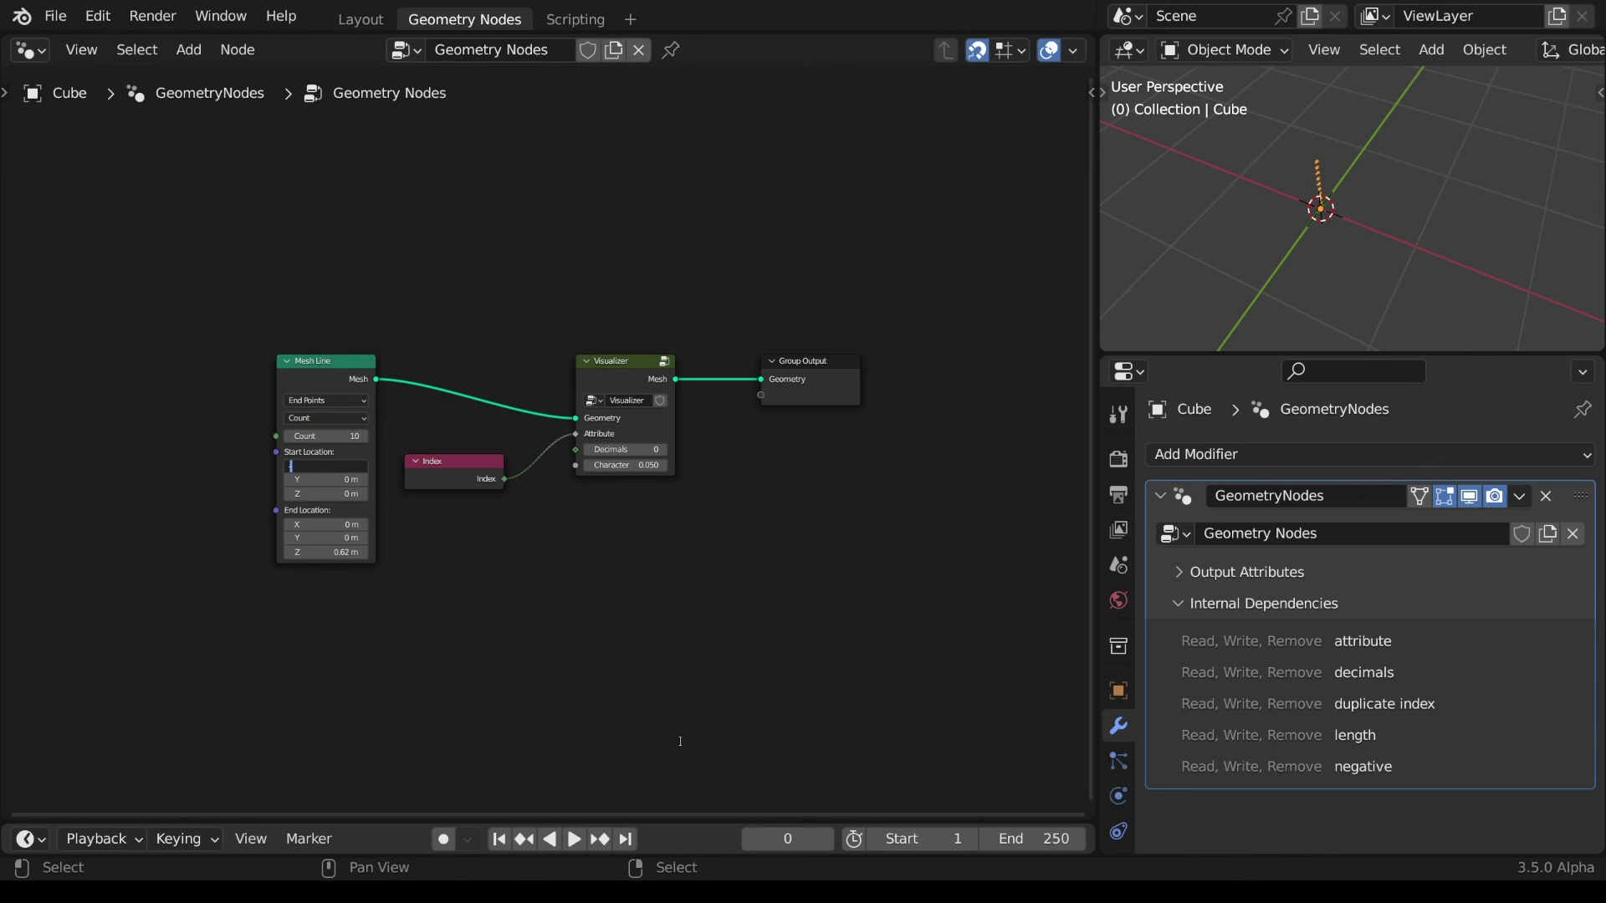
key(Tab)
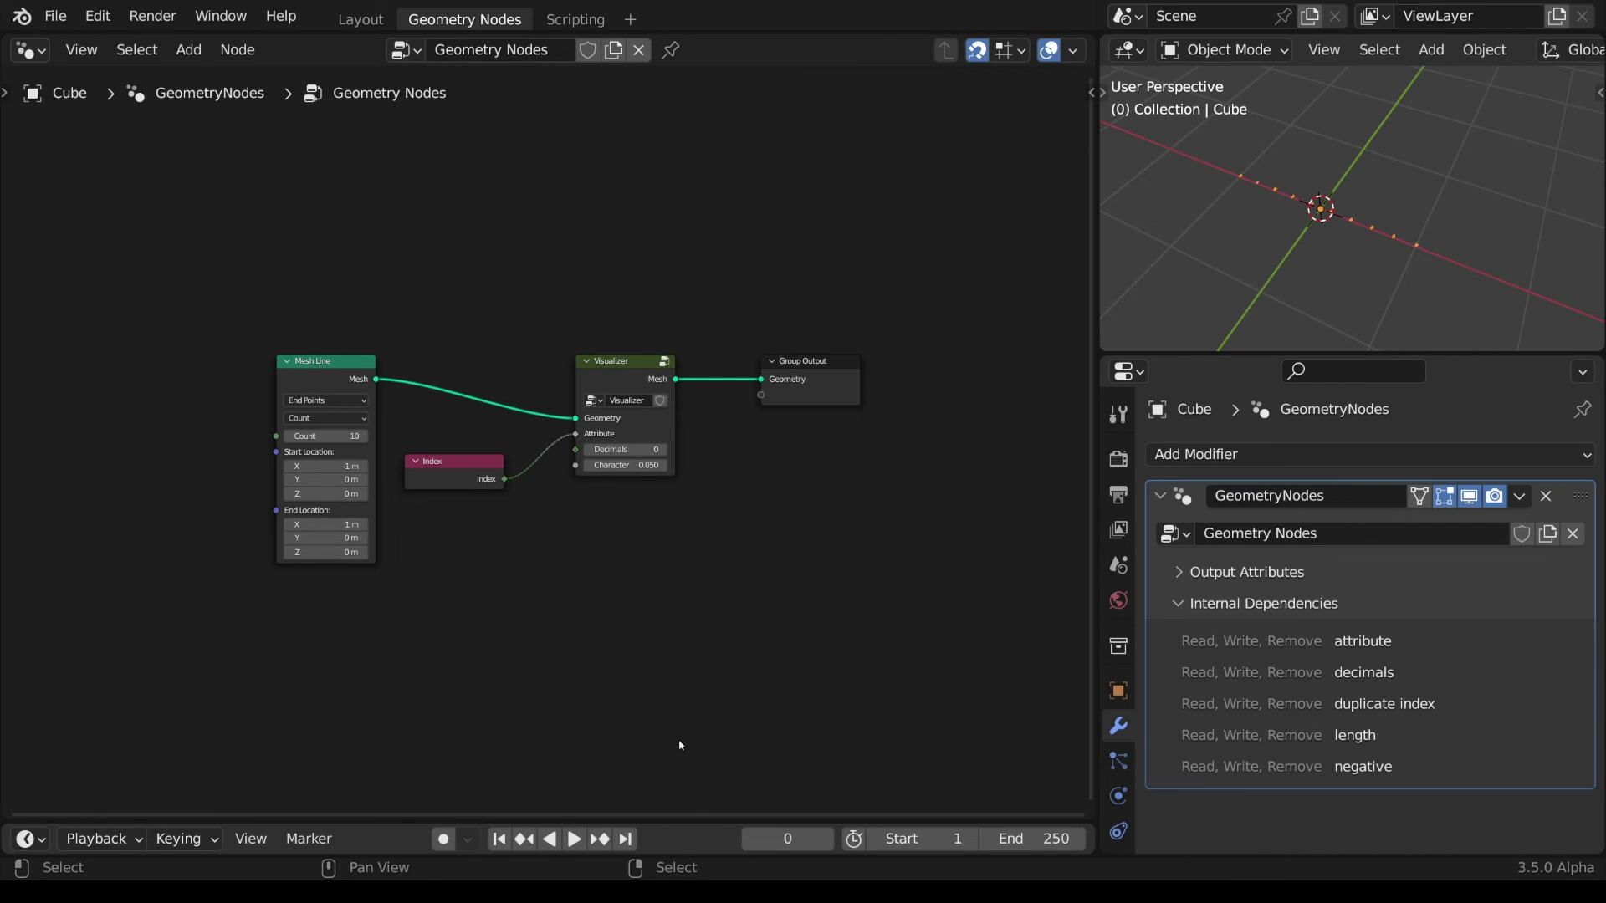
middle_drag(1295, 237, 1366, 236)
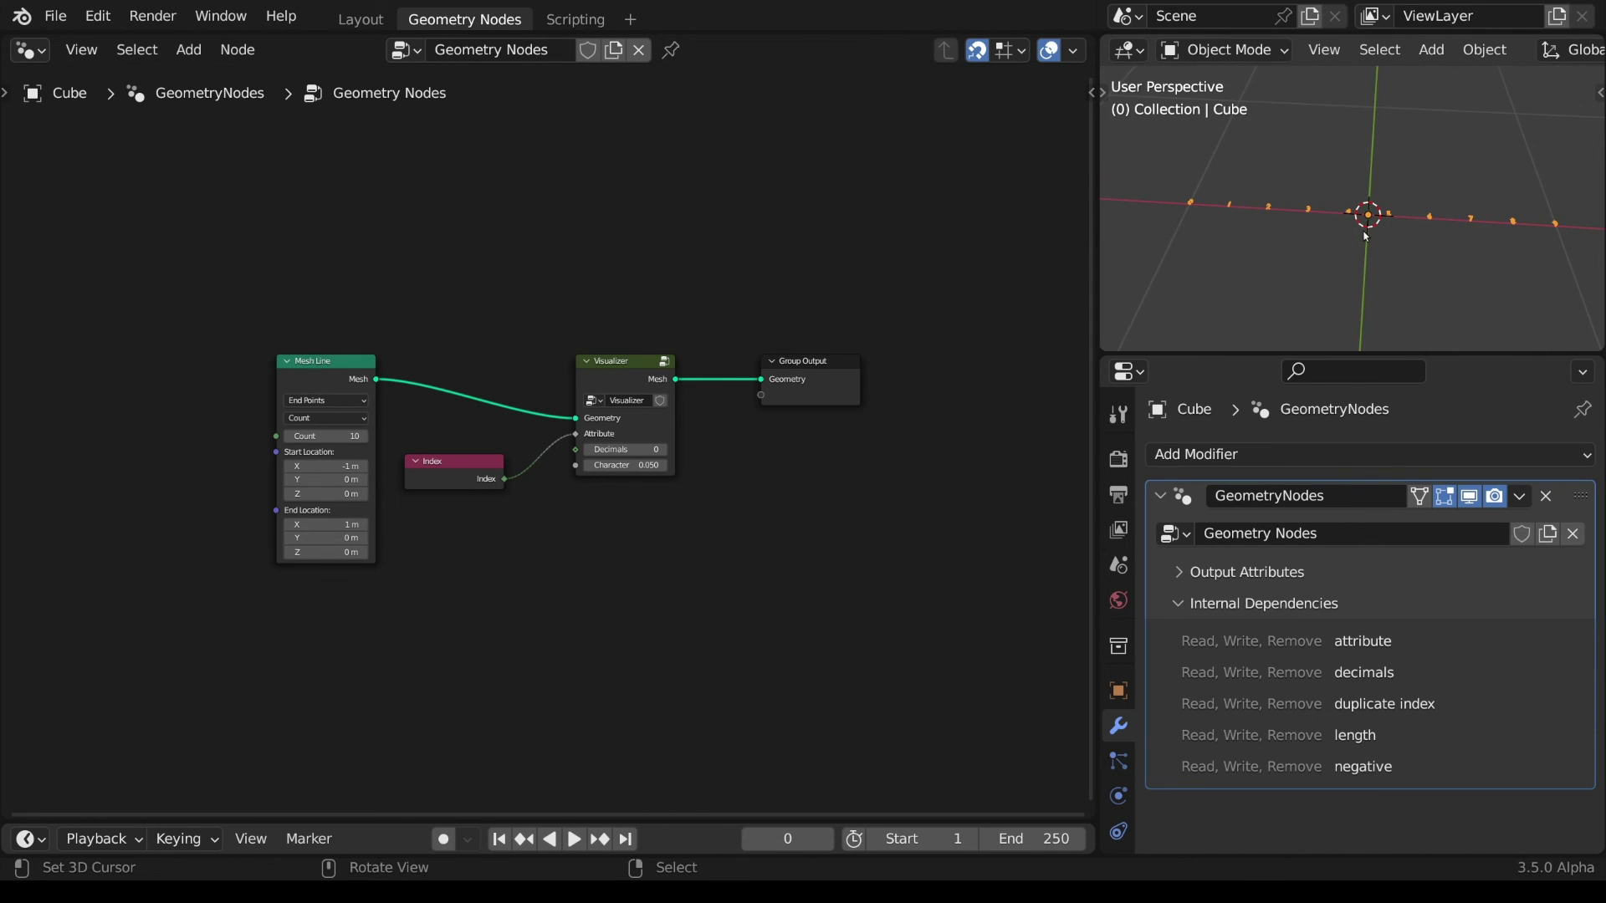
- Insert a Set Position node between the Mesh Line and the Visualizer, and feed its Offset from a new Combine XYZ node
drag(330, 362, 196, 439)
text(set)
click(287, 613)
middle_drag(287, 468, 617, 404)
drag(620, 403, 510, 558)
text(comb)
click(502, 603)
click(511, 618)
- Add a Noise Texture node whose Fac output drives the Z input of the Combine XYZ node
drag(363, 644, 301, 568)
text(noi)
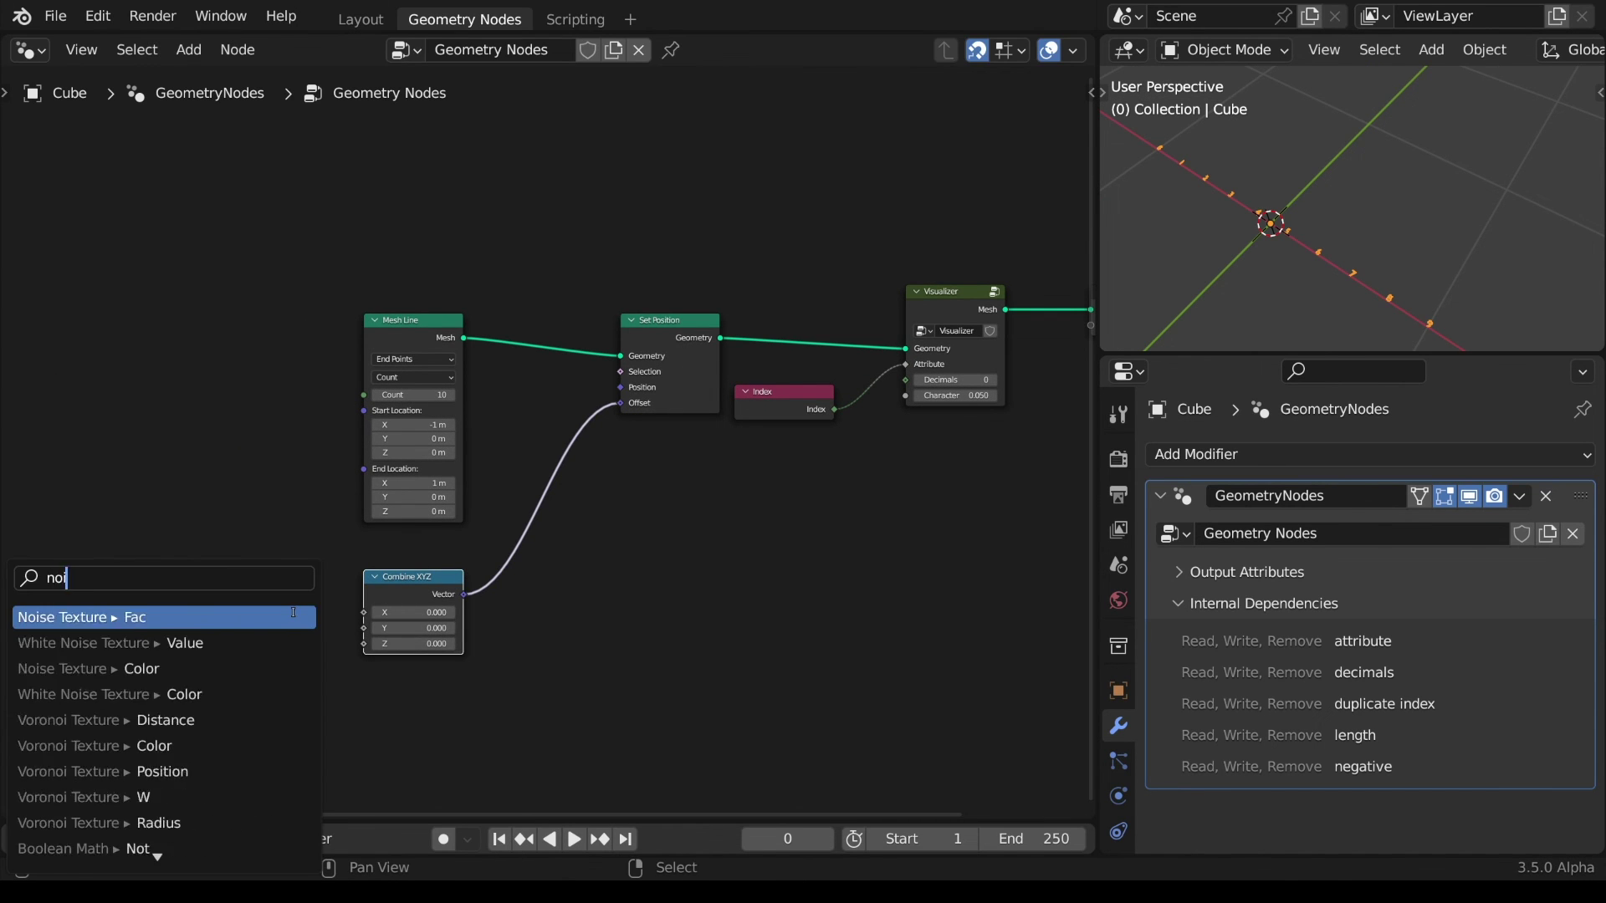
key(Return)
click(156, 589)
- Insert a Map Range node between the Noise Texture and Combine XYZ, with To Min -5 and To Max 5
drag(151, 595, 213, 661)
text(map)
key(Return)
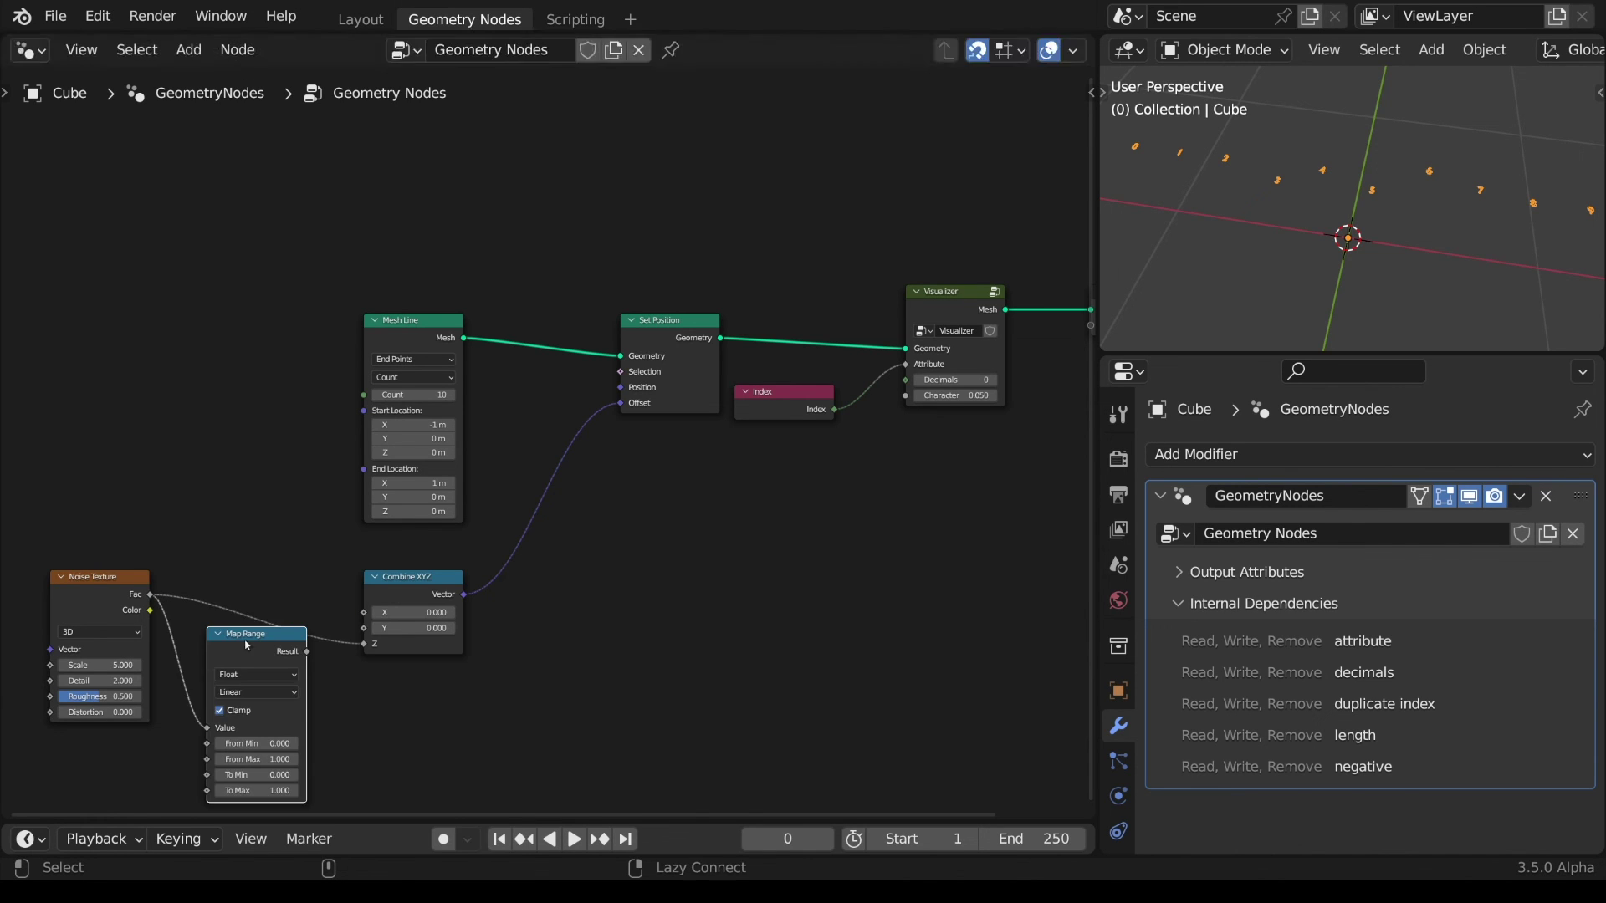
click(241, 572)
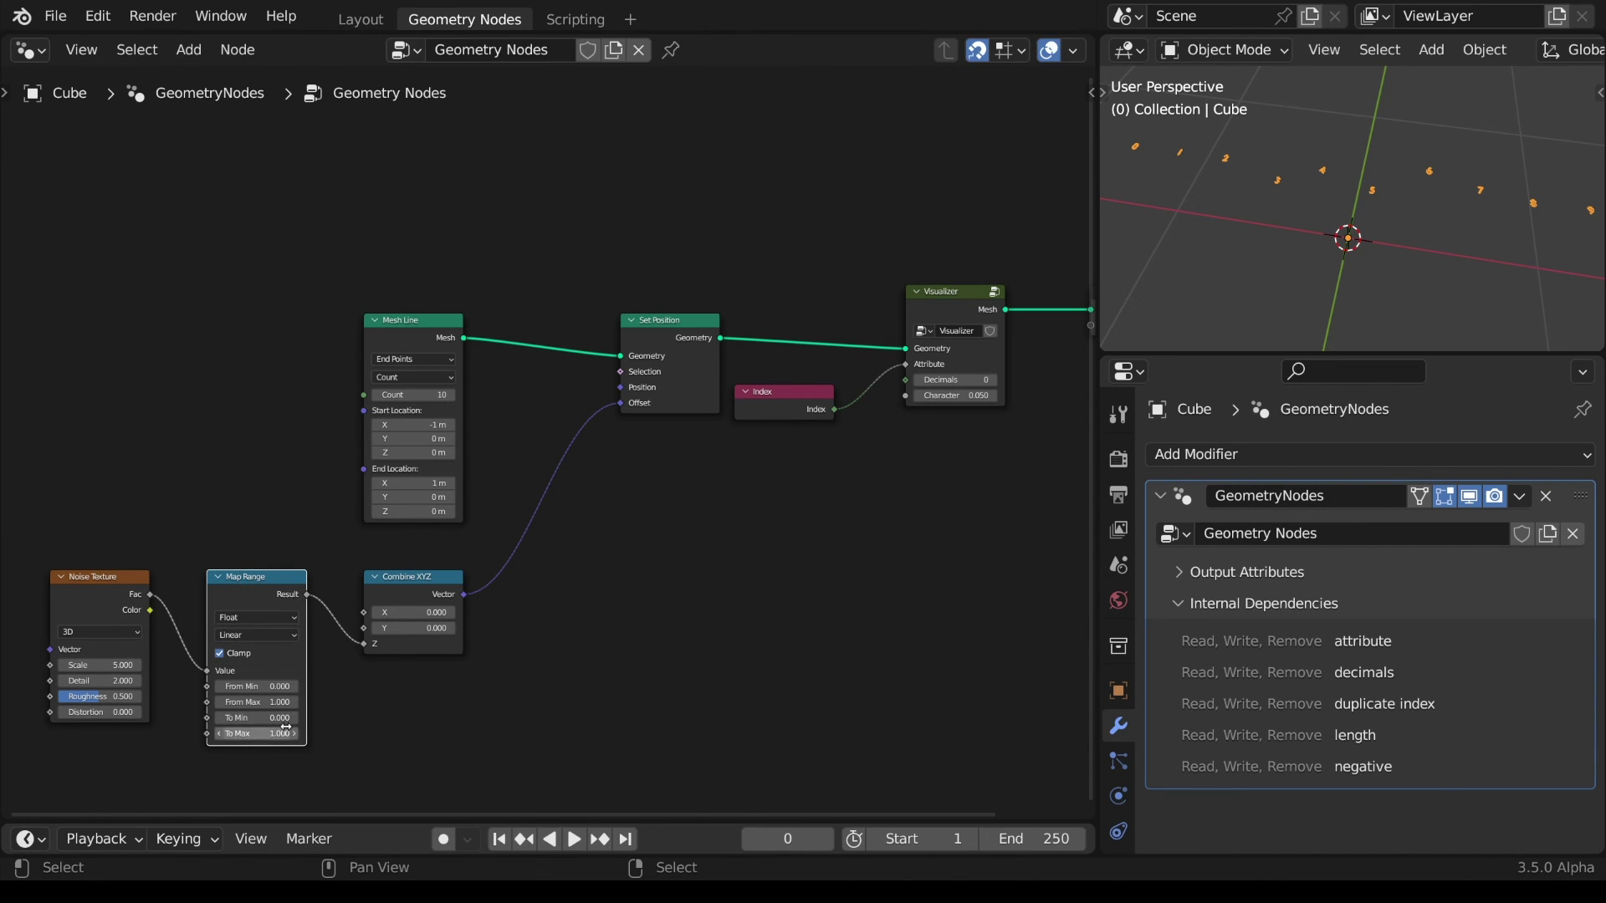
text(-5)
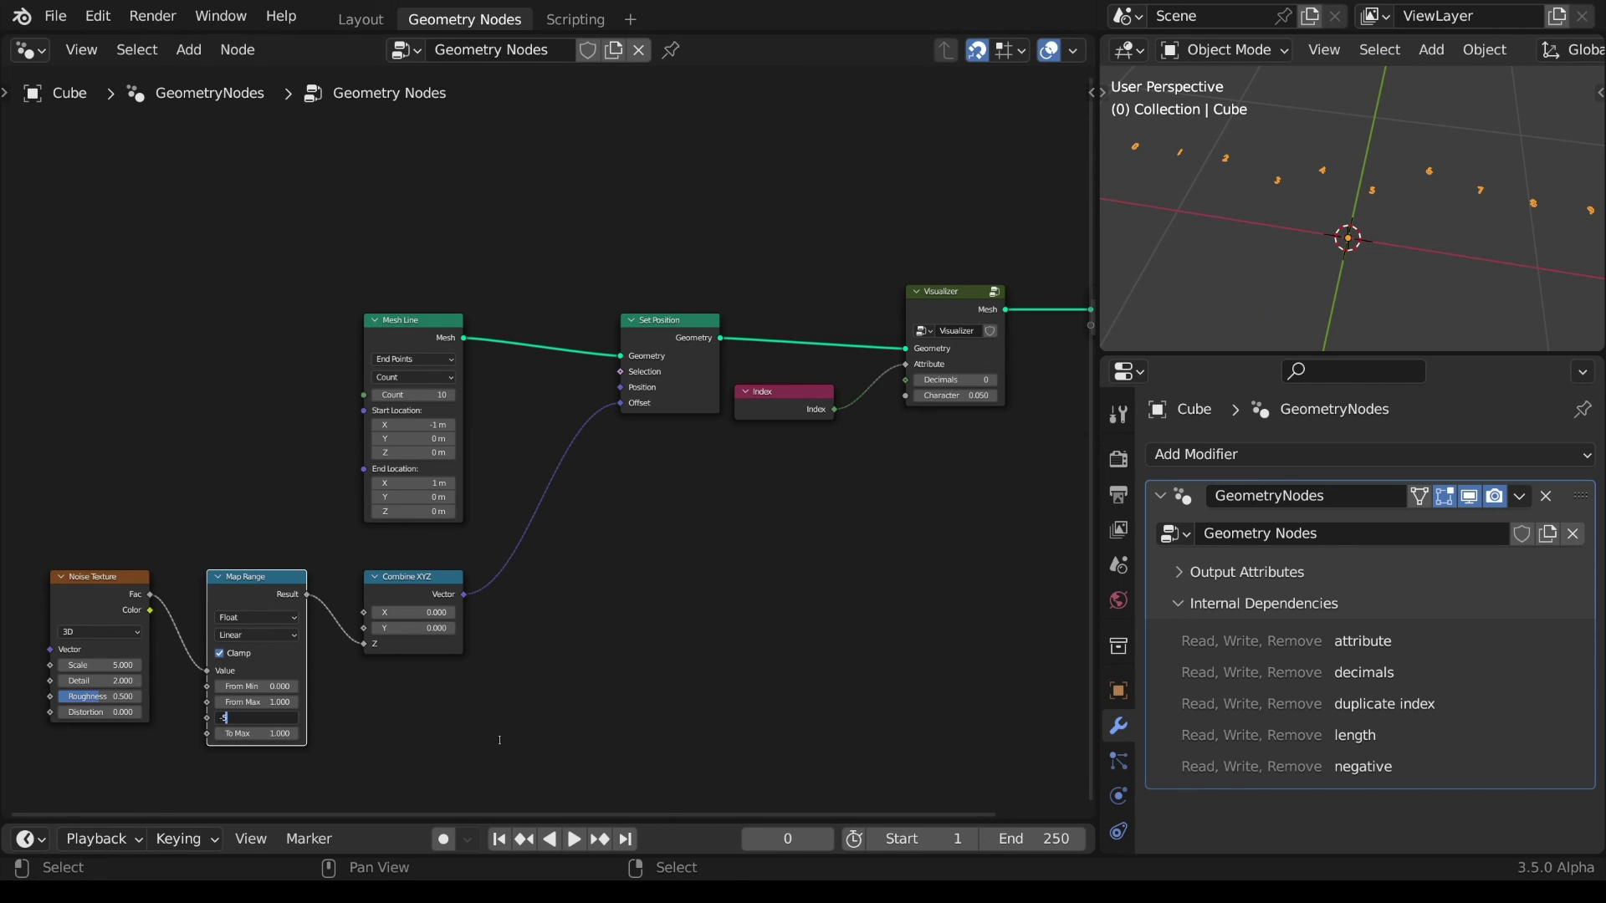
key(Tab)
text(5)
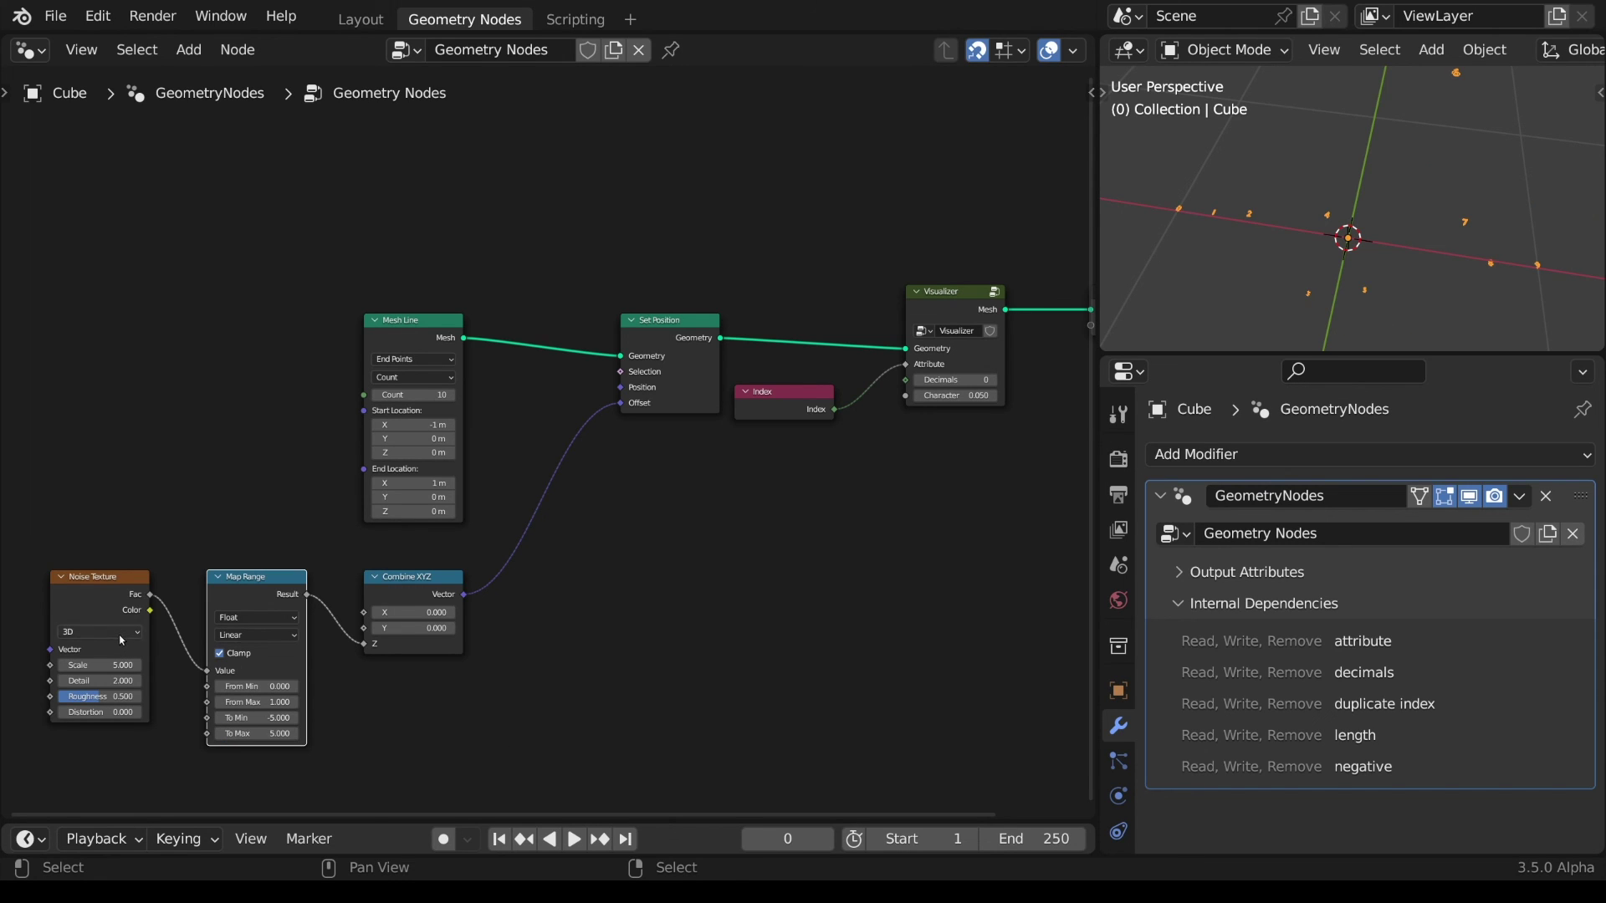
- Switch the Noise Texture to 4D and add a driver to its W value
click(122, 632)
click(102, 696)
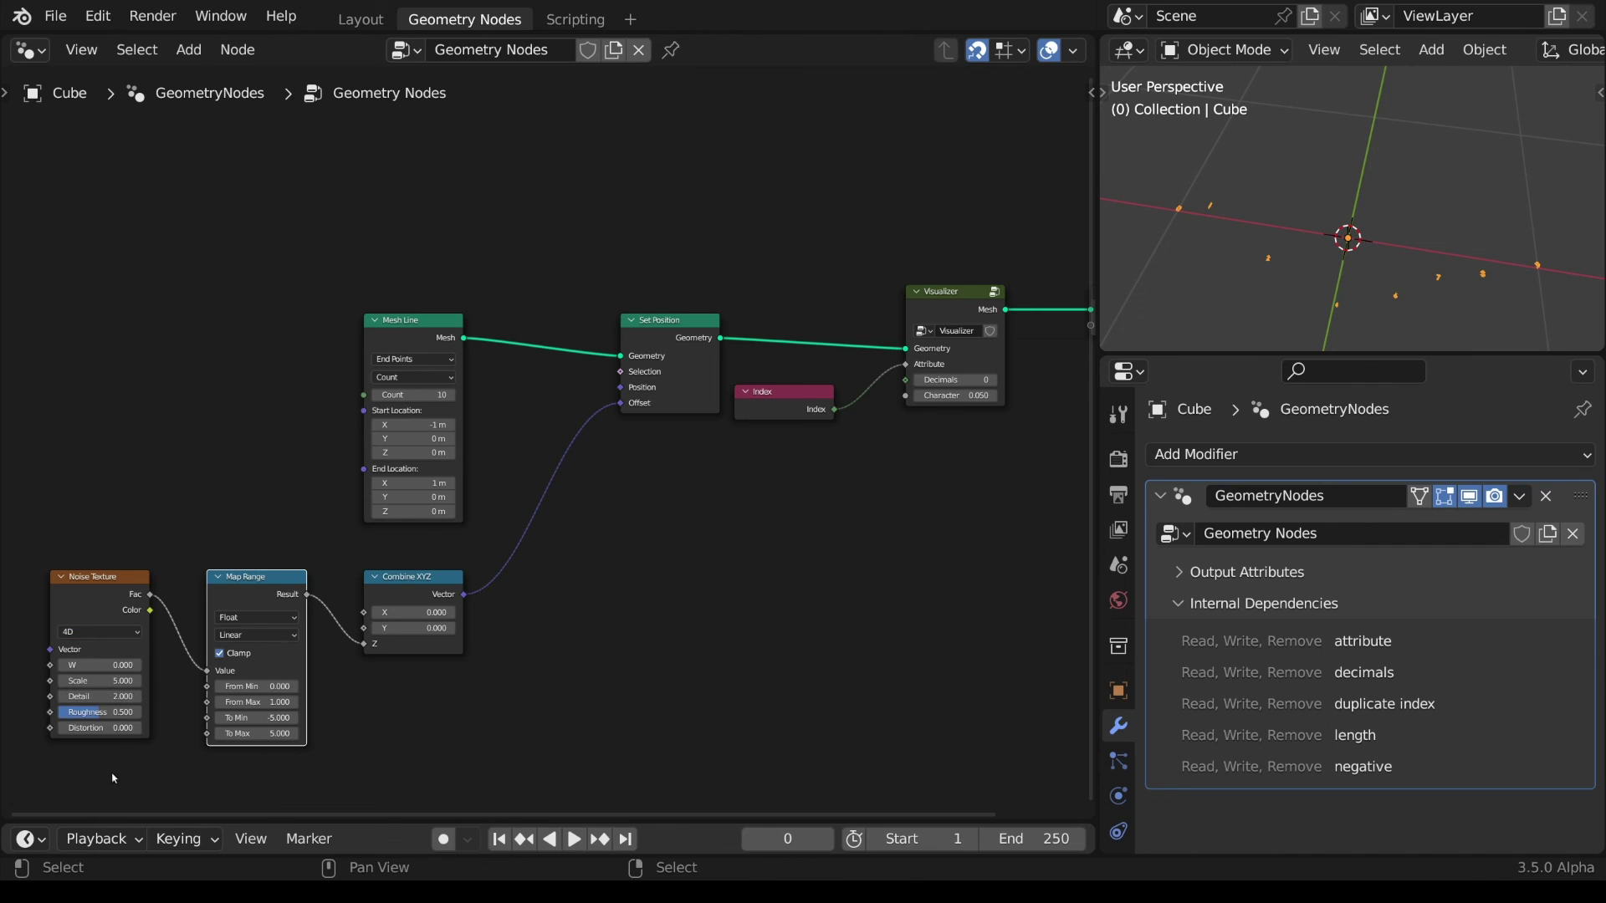
middle_drag(102, 697, 163, 596)
scroll(244, 562, up, 2)
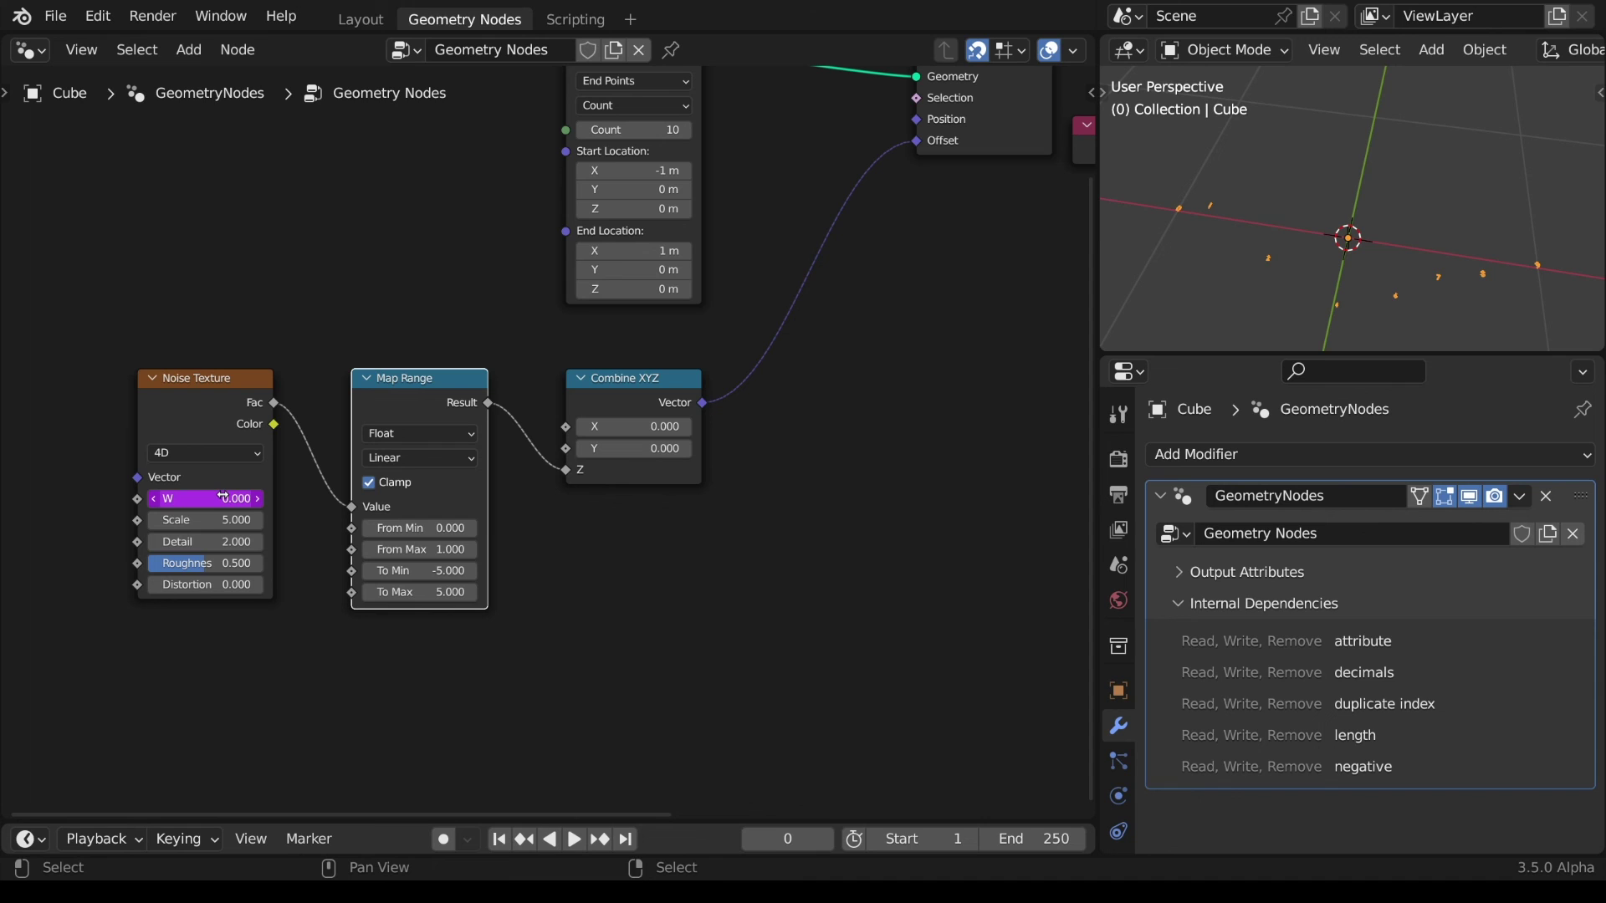
- Set the Visualizer's Decimals to 1 and its Character Size to 0.15
middle_drag(938, 330, 262, 525)
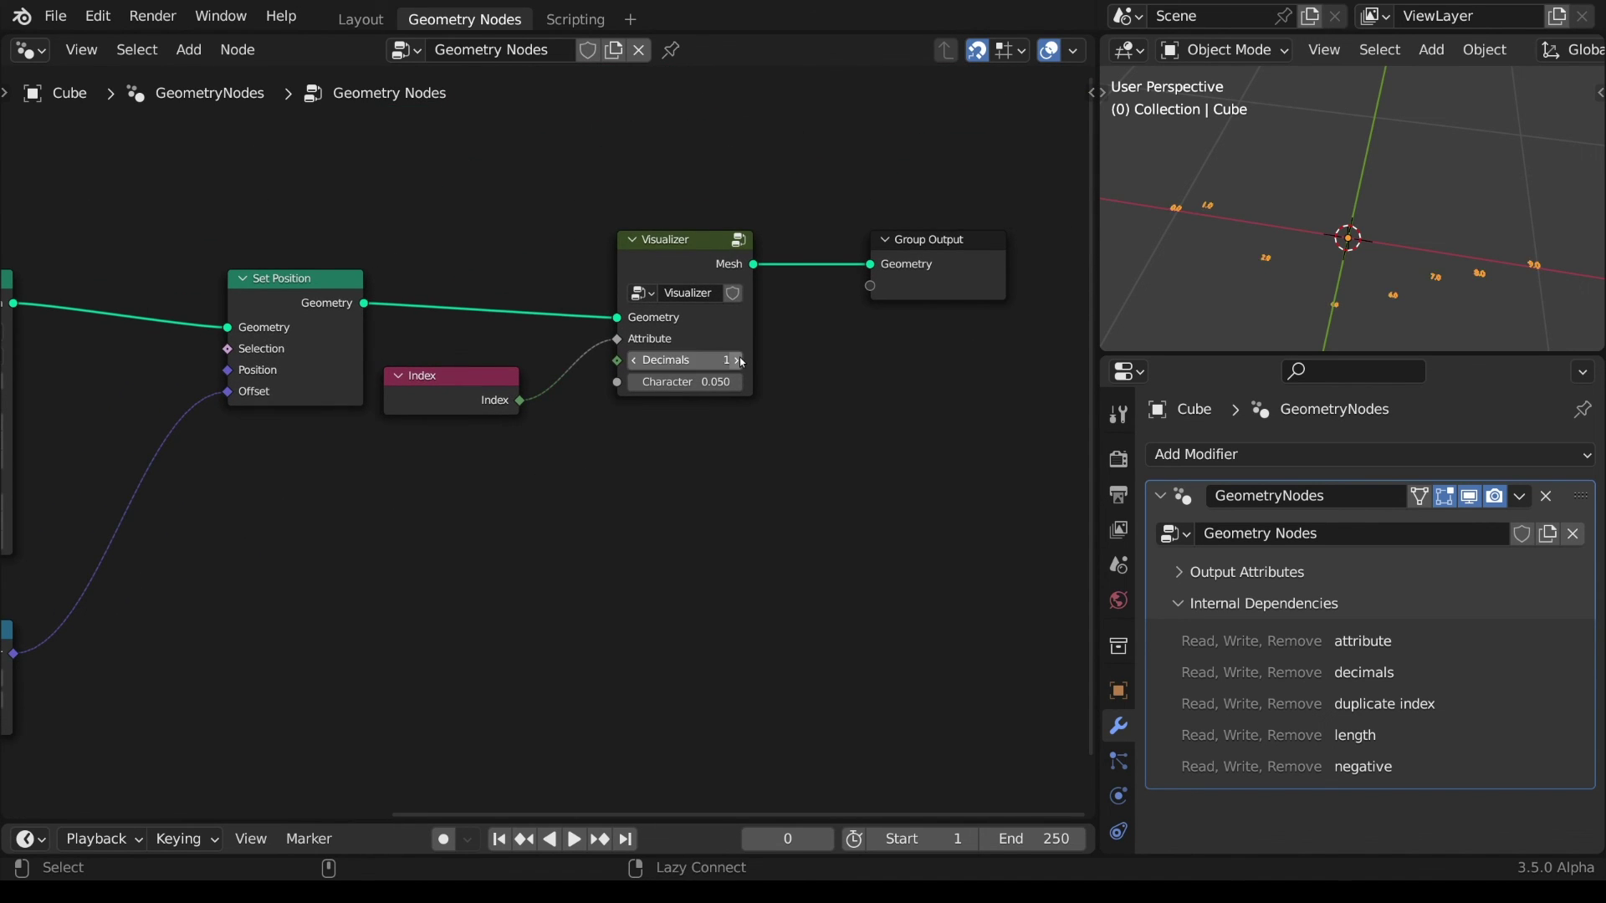
shift+drag(736, 383, 757, 382)
shift+drag(757, 383, 782, 382)
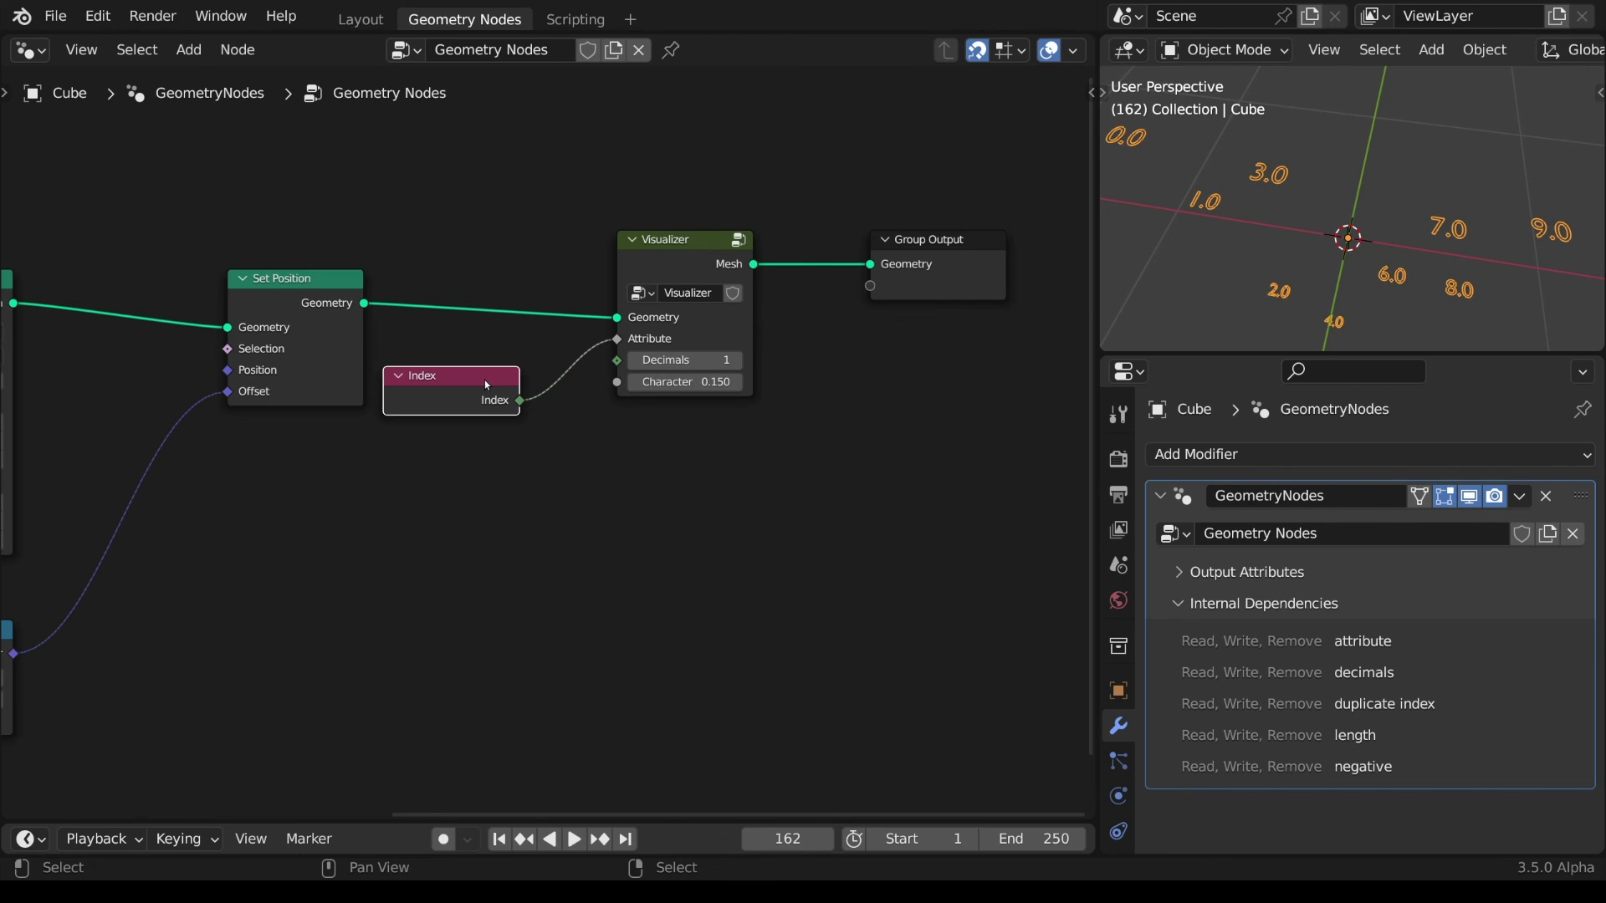
- Delete the Index node and add a Position node below Set Position
key(x)
key(shift+a)
mouse_move(346, 430)
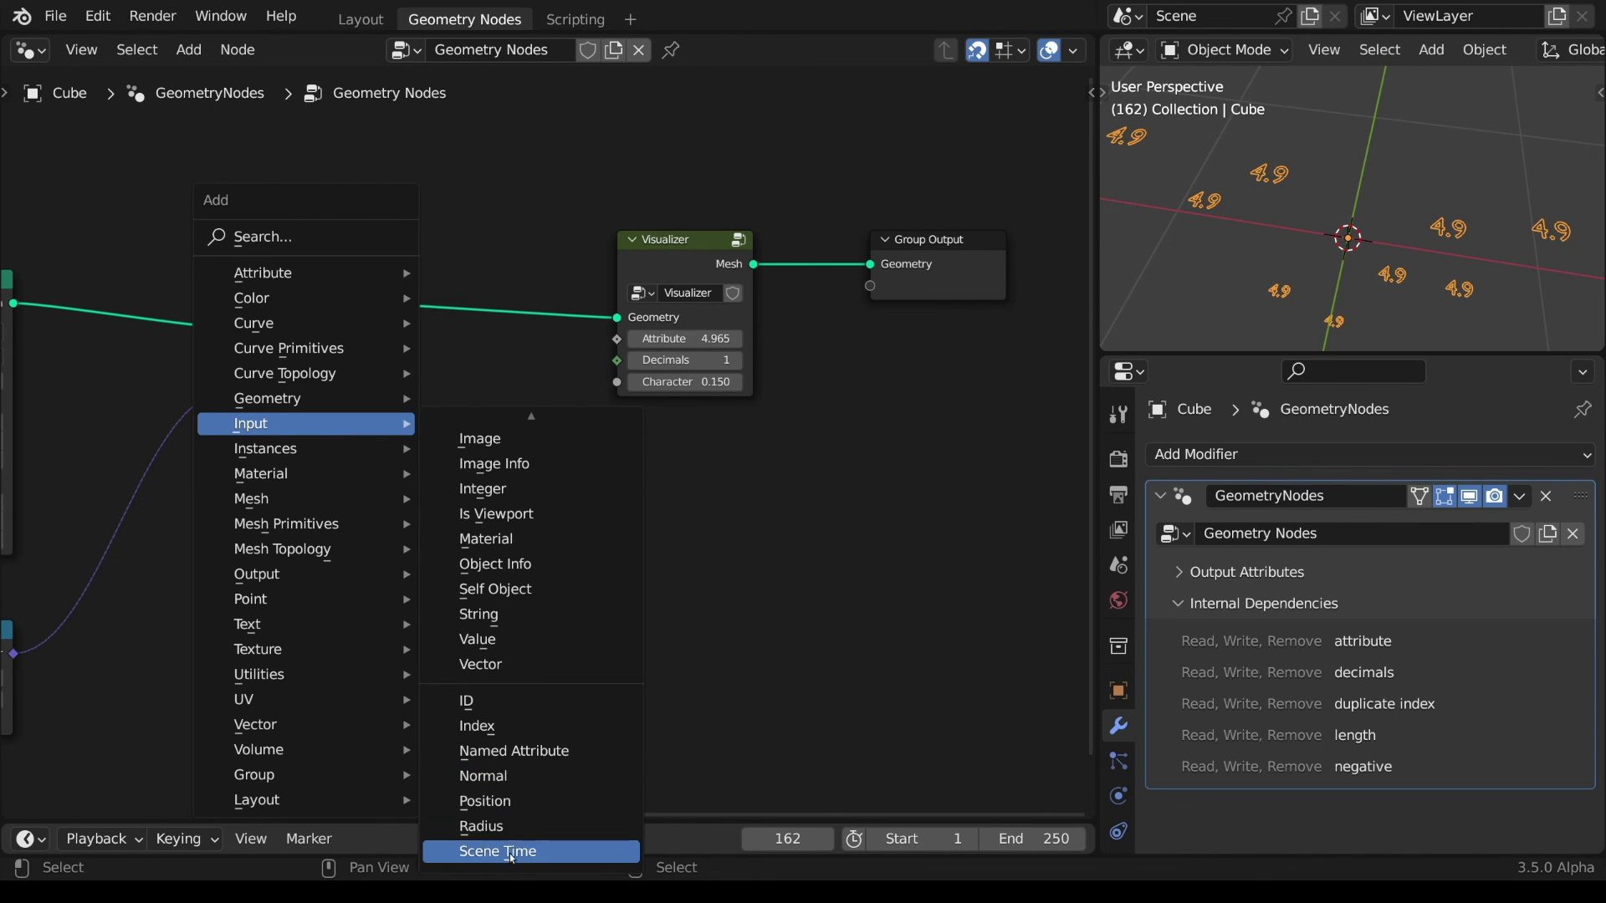
click(485, 801)
click(420, 513)
- Split the Position output with a Separate XYZ node and connect its Z output to the Visualizer's Attribute input
key(shift+a)
text(se)
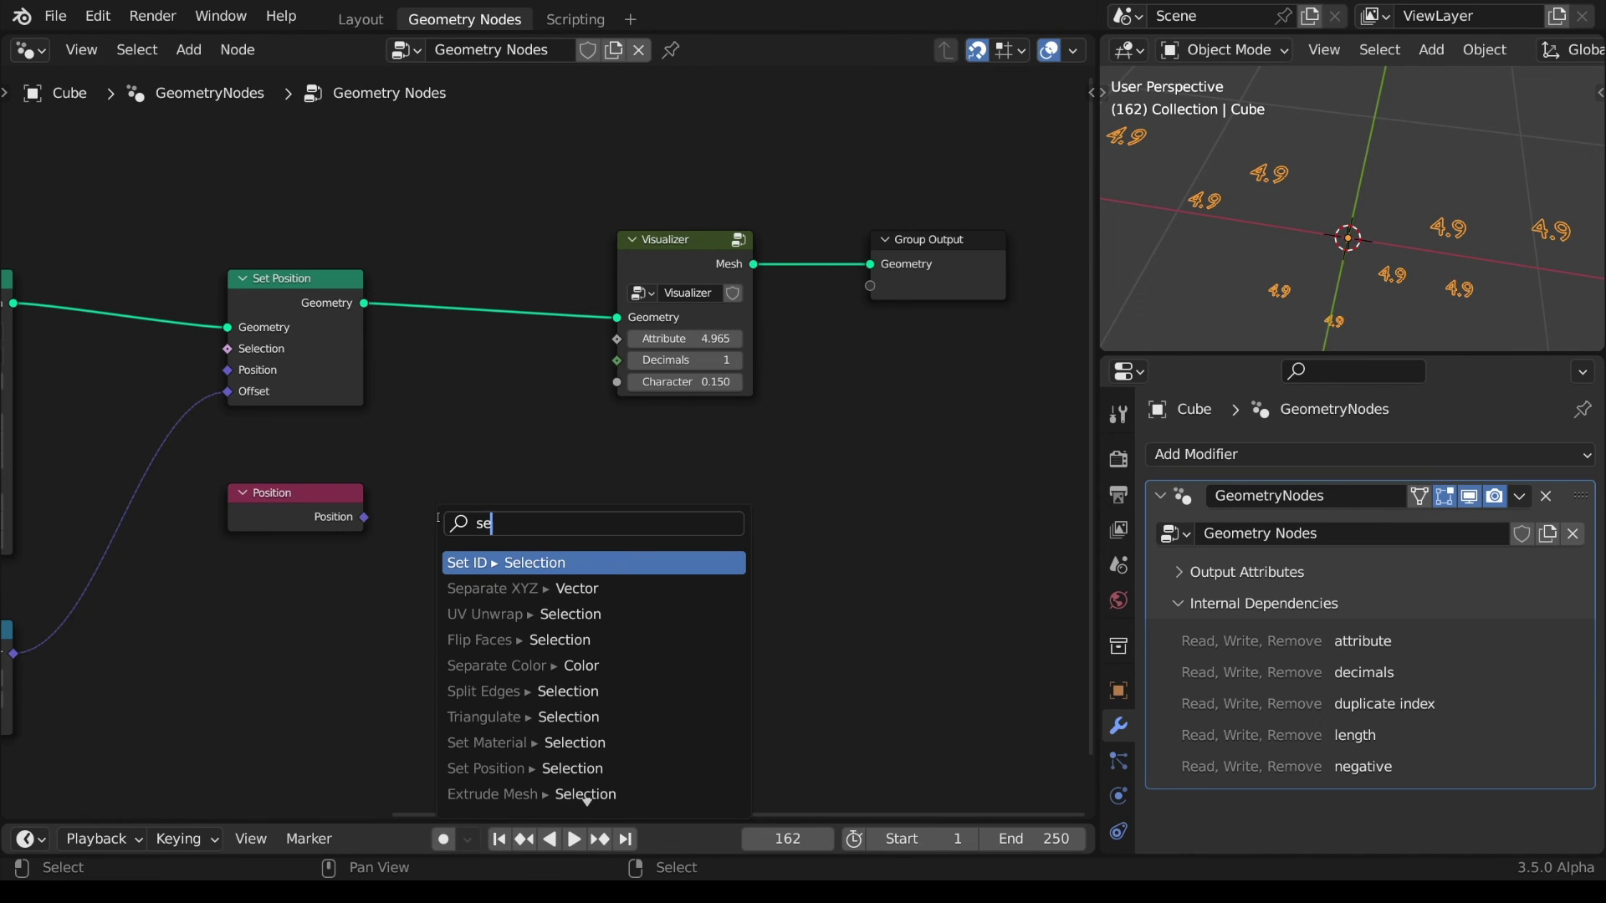
text(p)
key(Return)
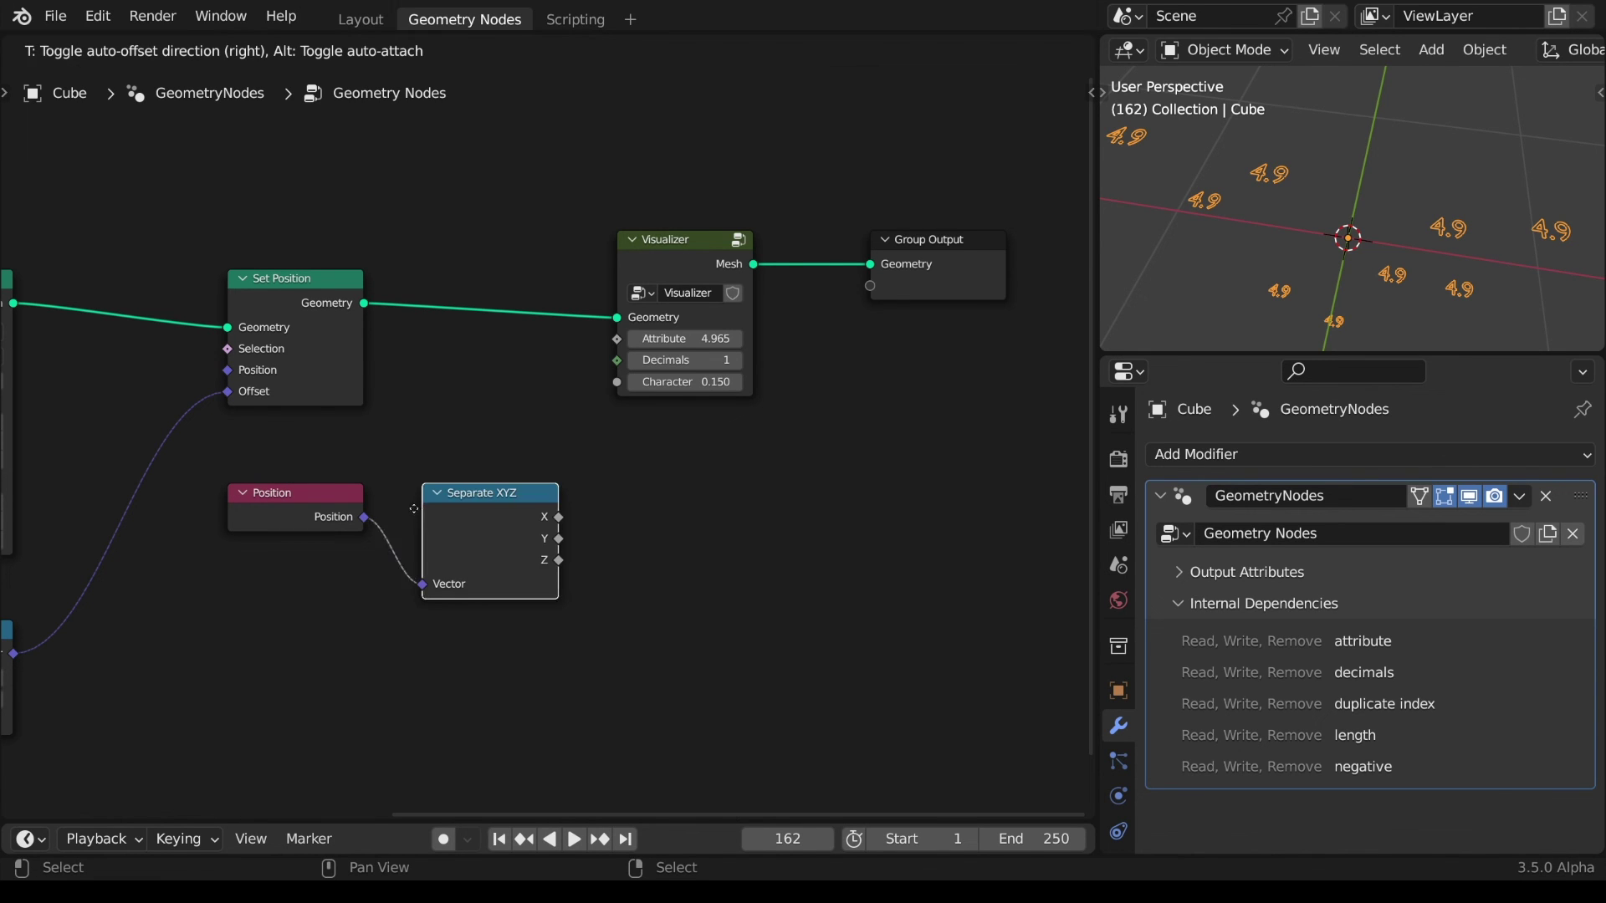
click(452, 527)
drag(539, 559, 604, 427)
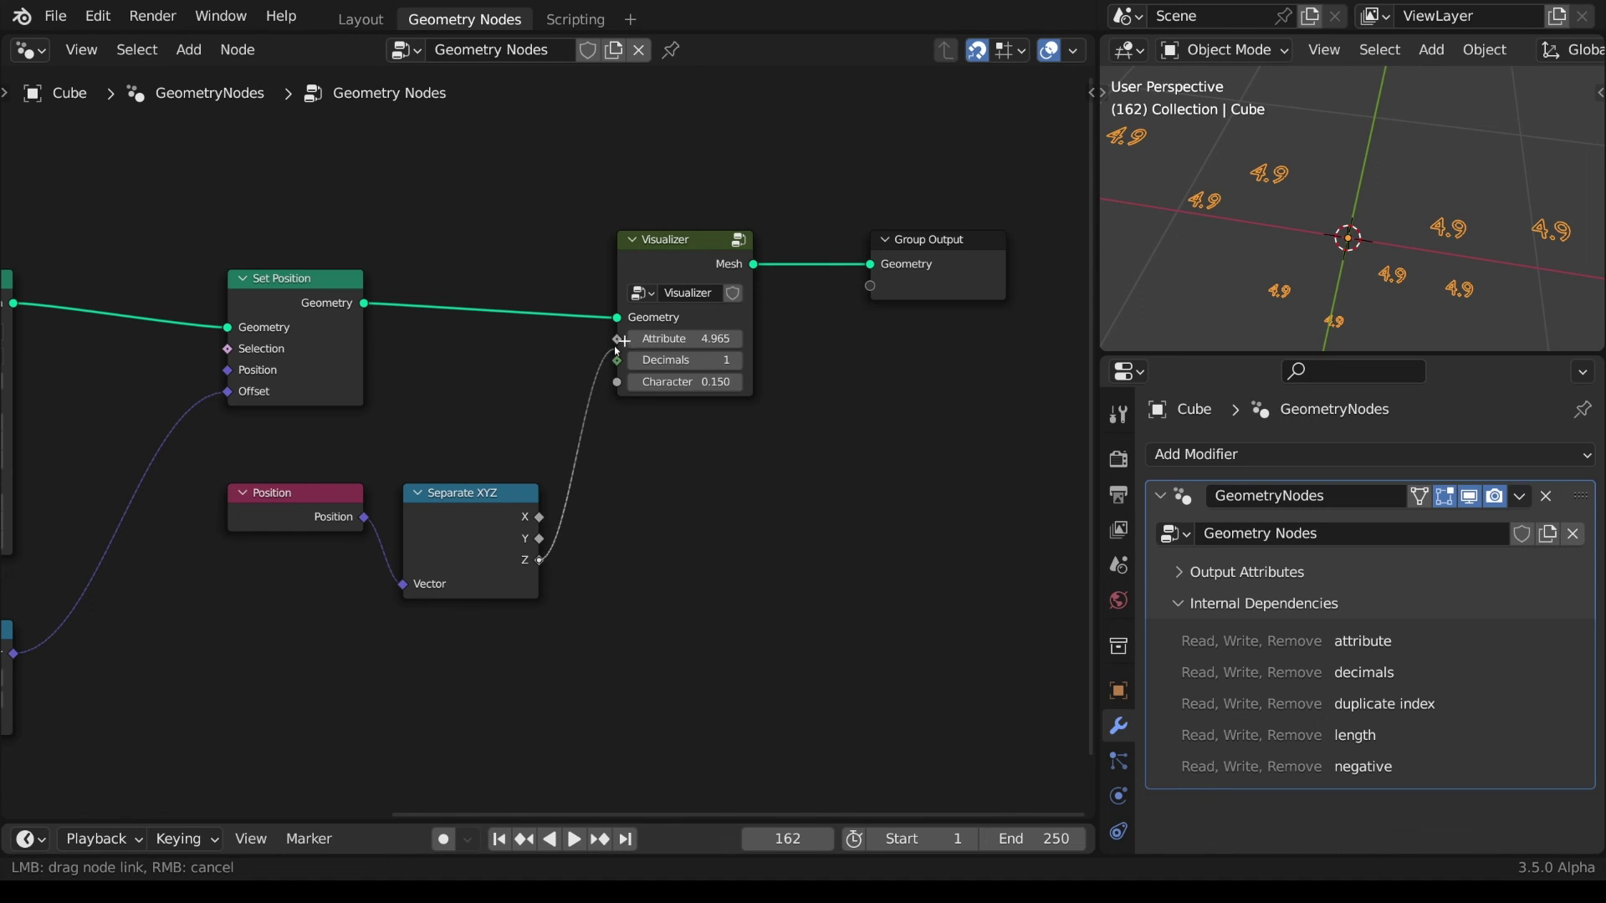
drag(619, 344, 617, 338)
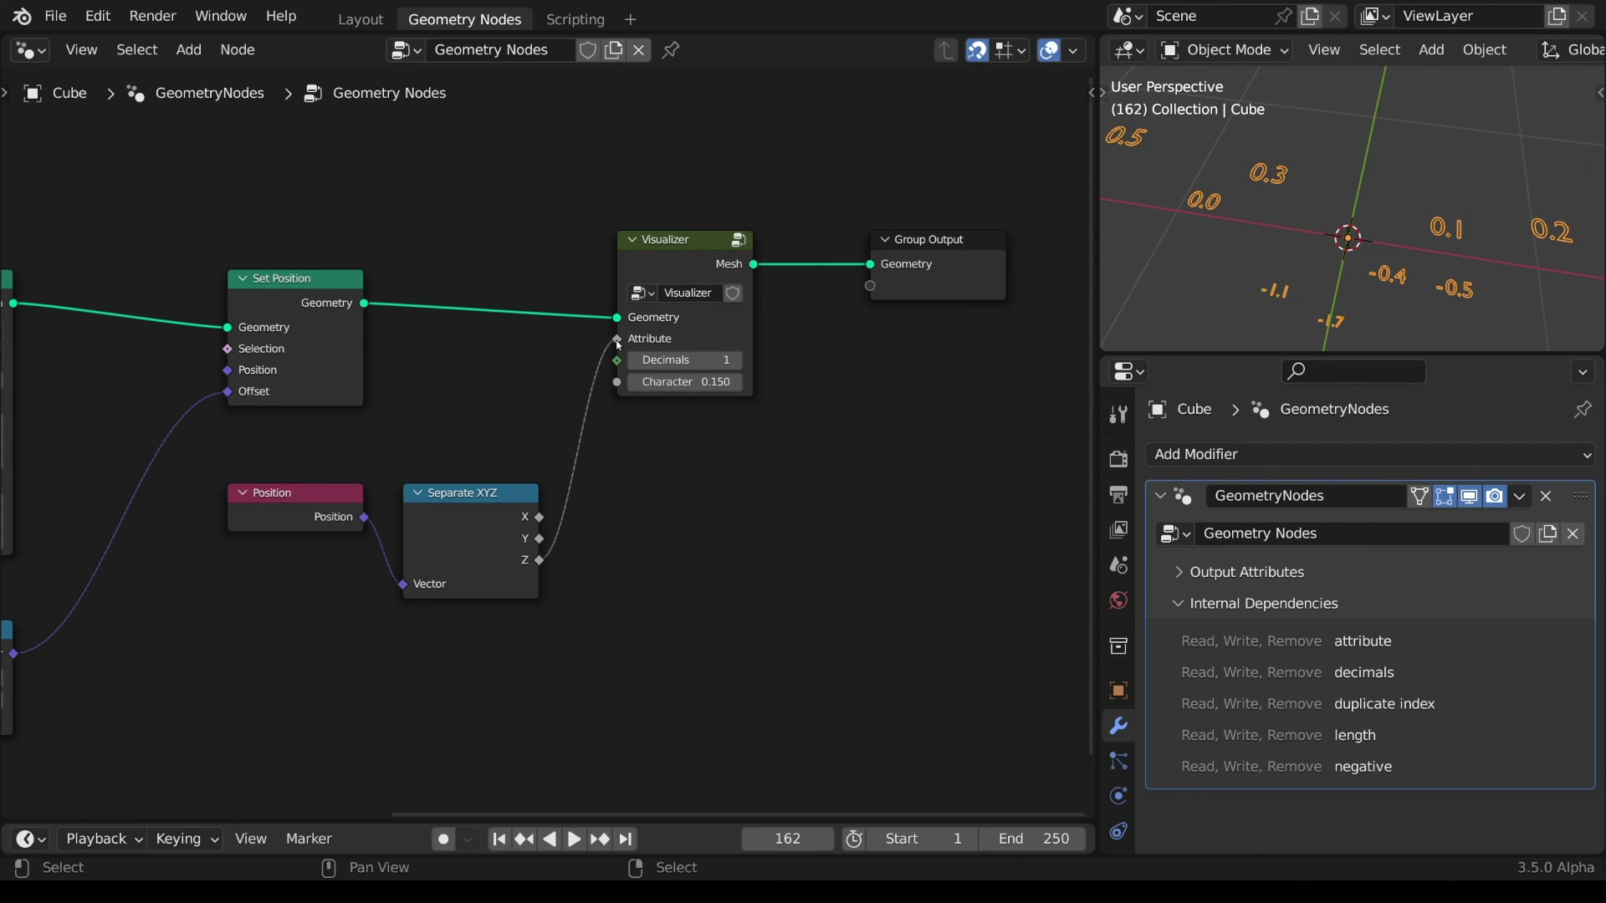
- Play the animation, set the Visualizer's Decimals to 2, and inspect the moving numbers in the maximized 3D viewport
key(space)
click(737, 360)
key(ctrl+space)
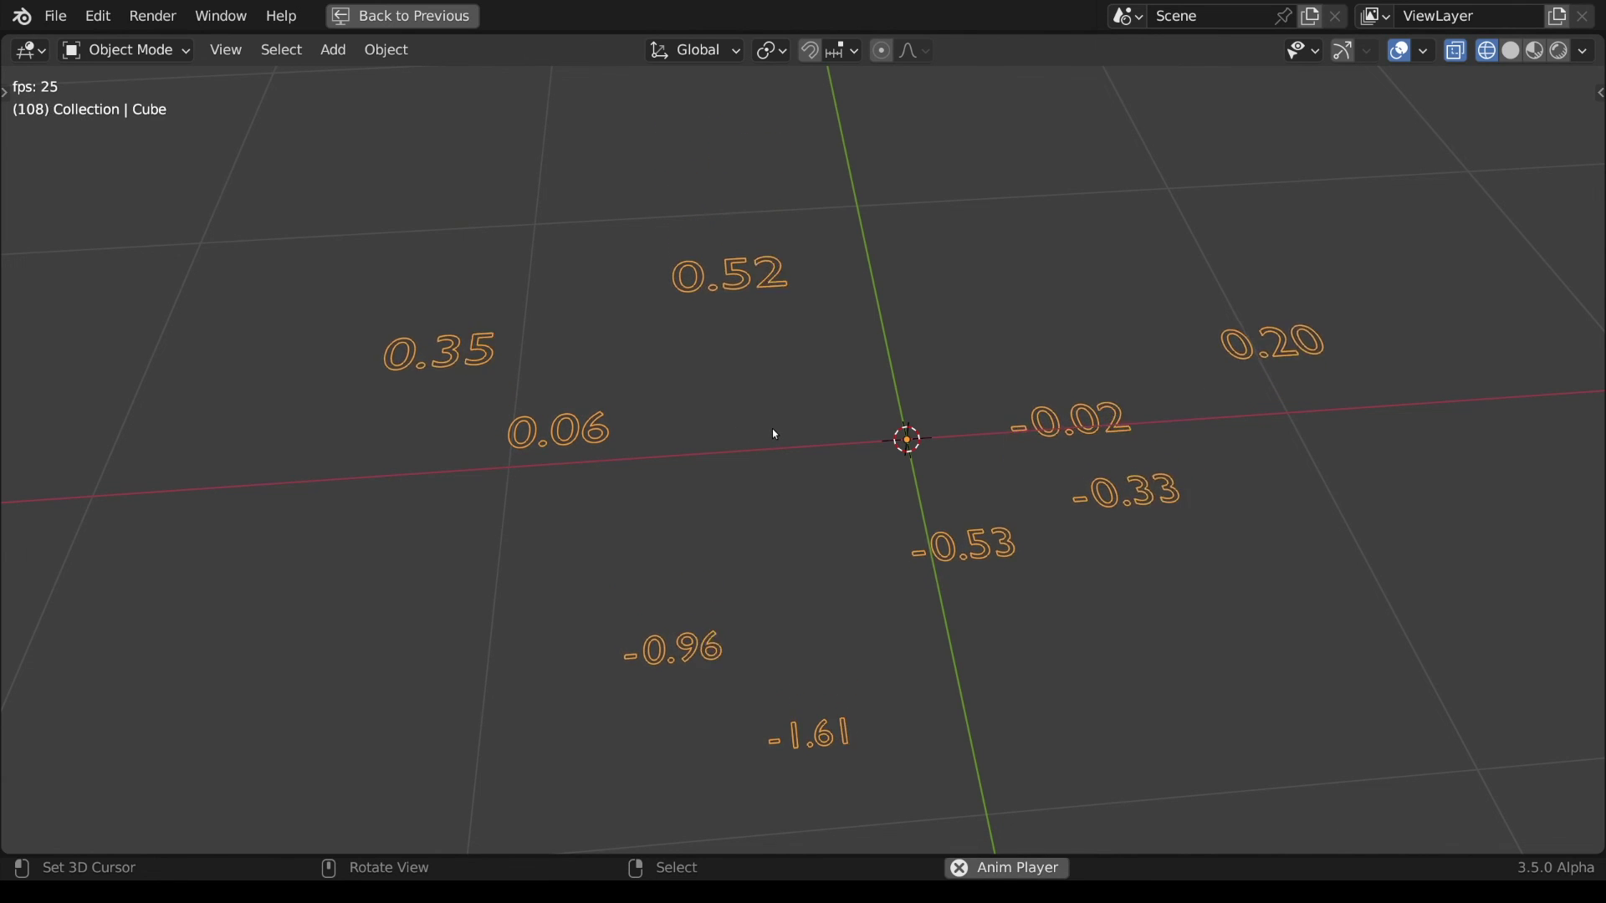
key(ctrl+space)
- Add a Map Range node with its Value input fed by the Separate XYZ node's Z output
key(shift+a)
text(map)
key(Return)
click(583, 493)
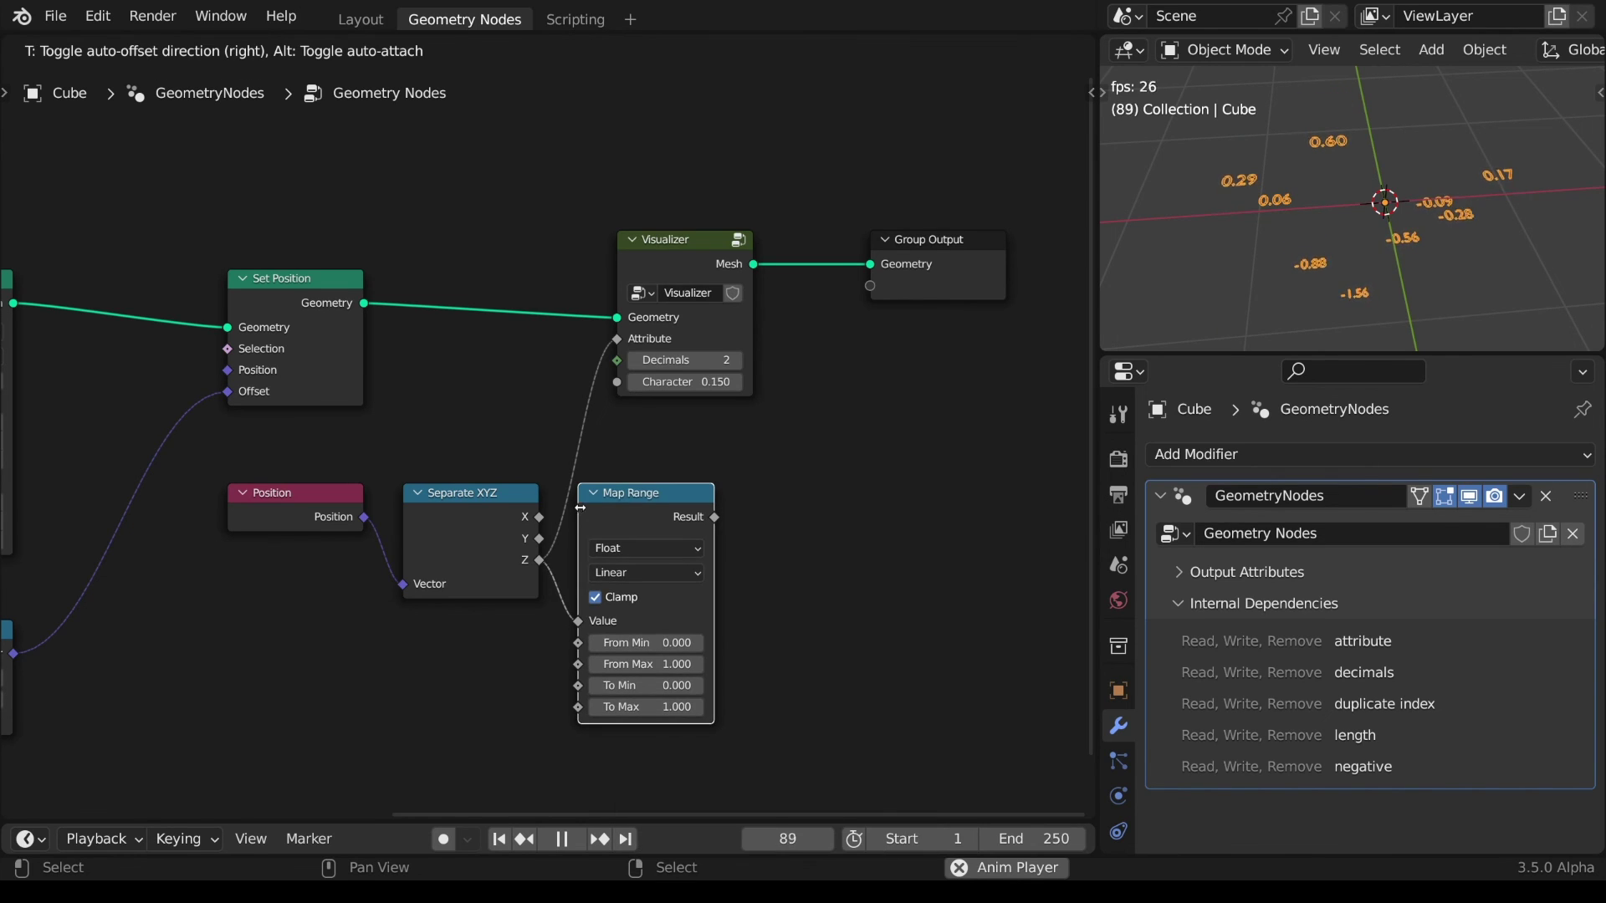
- Map the range -5 to 5 onto -1500 to 1500, connect the Result to the Visualizer's Attribute, and inspect the numbers
click(671, 641)
text(-5)
key(Tab)
text(5)
key(Tab)
text(-1500)
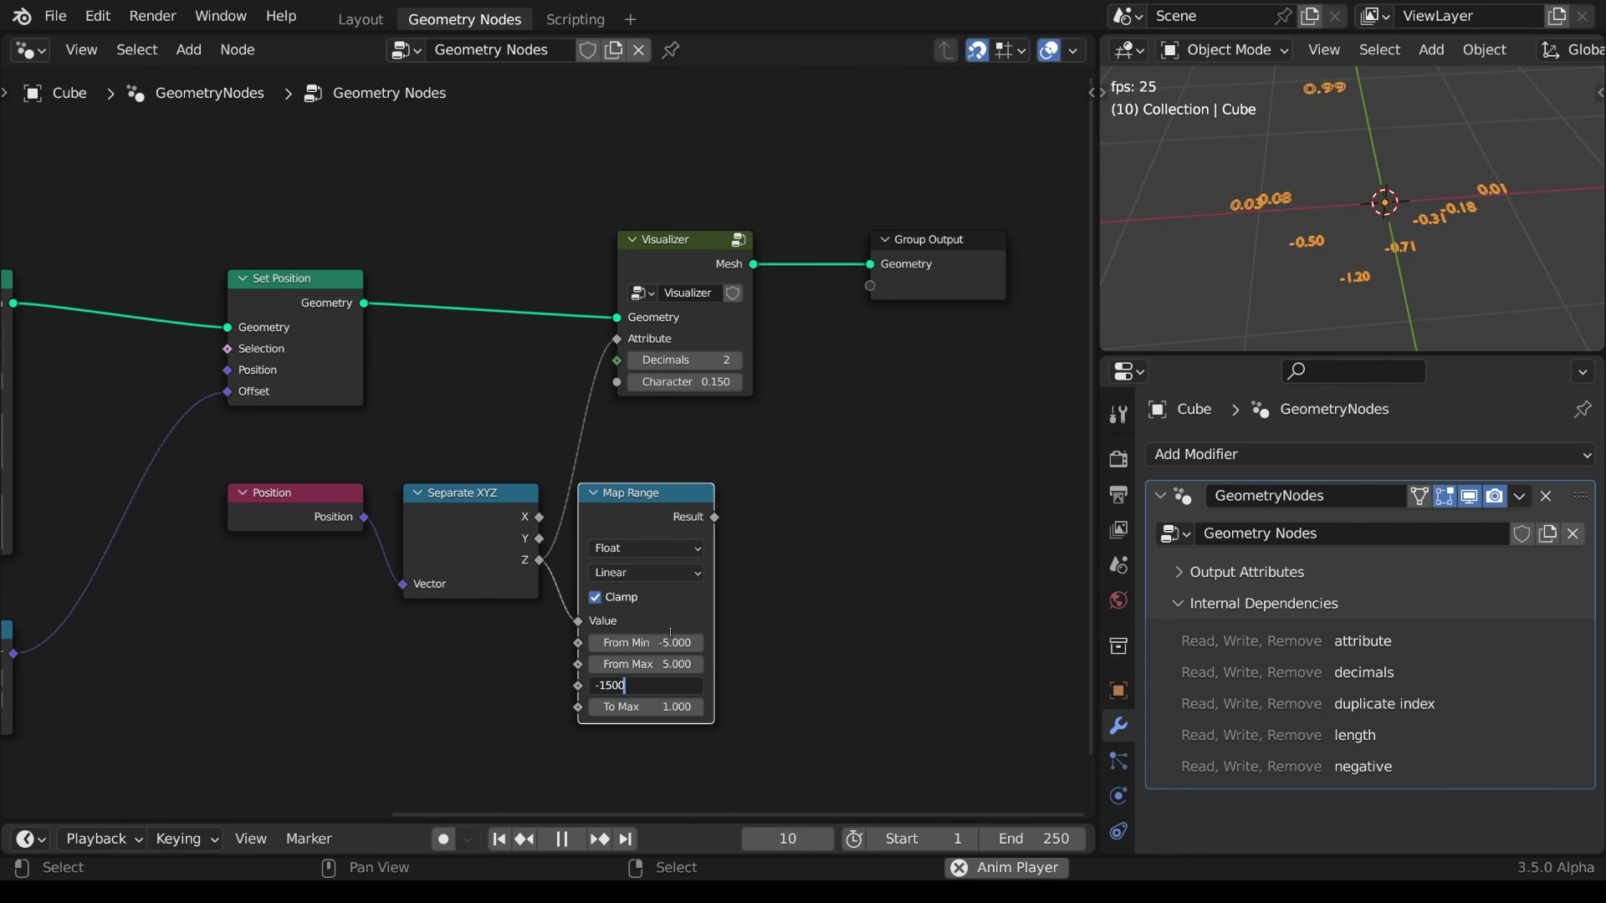
key(Tab)
text(1500)
key(Return)
drag(715, 517, 617, 338)
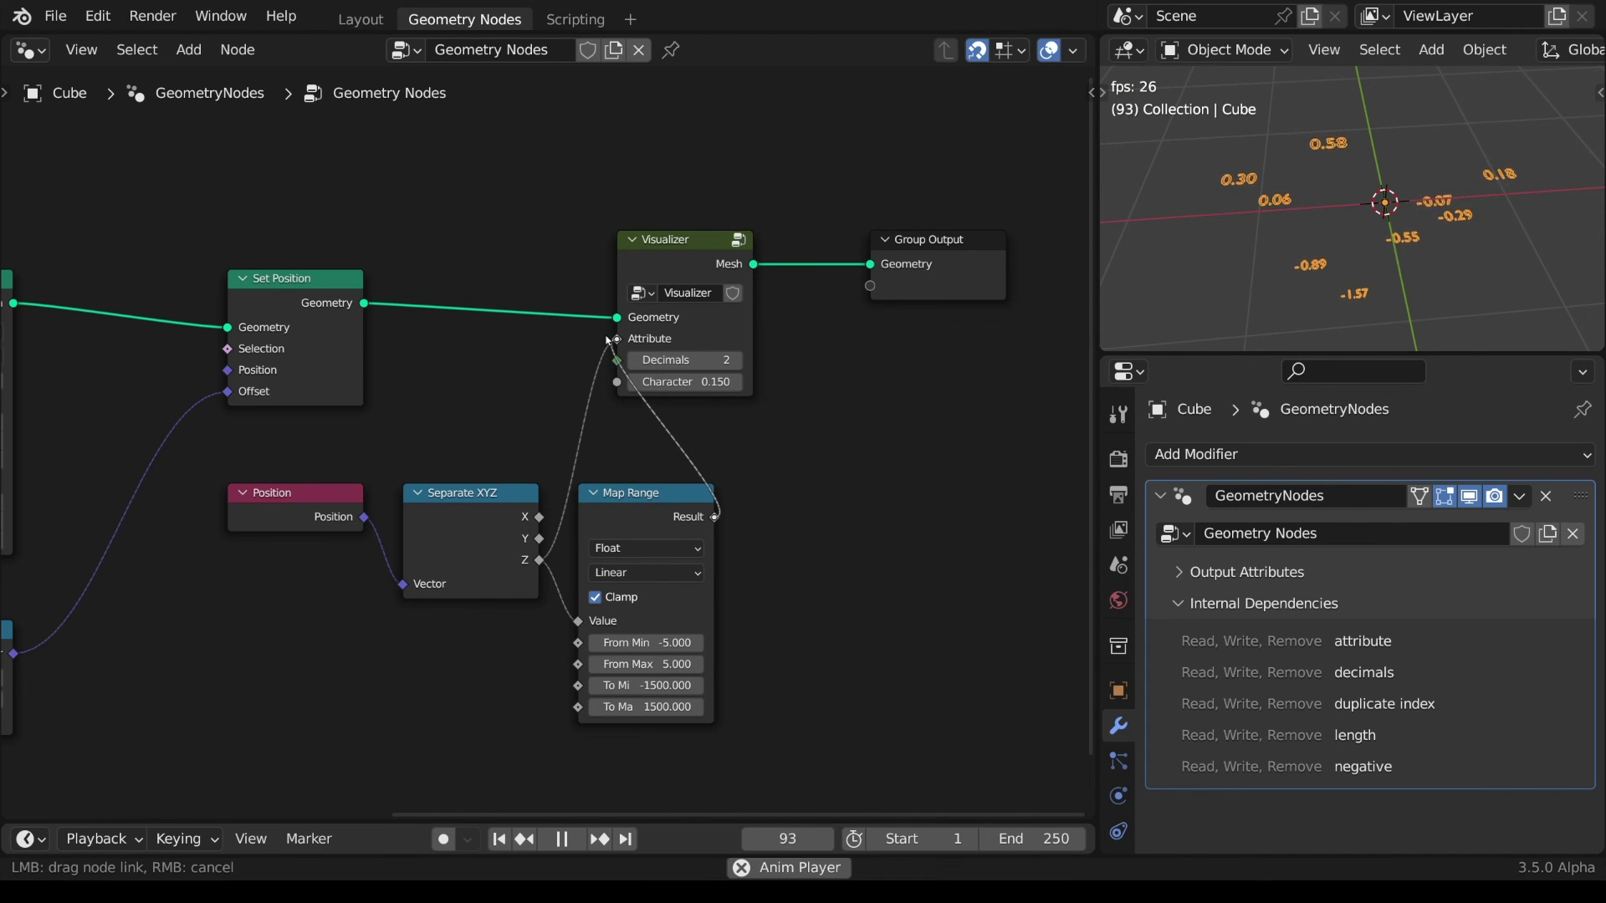
key(ctrl+space)
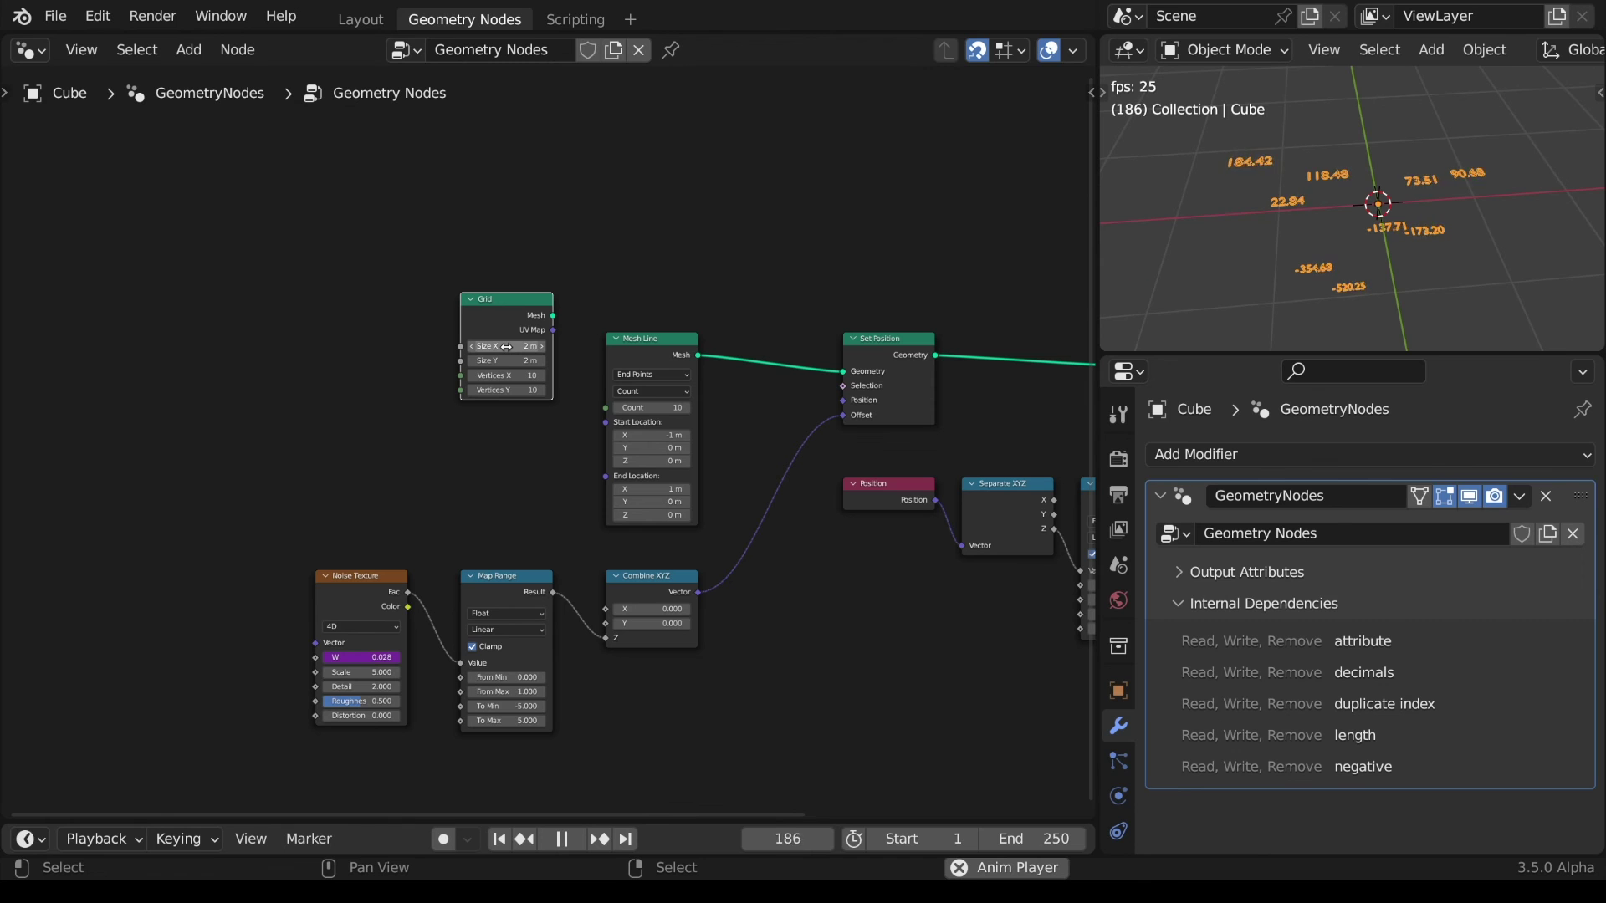
- Connect a 2 m Grid with 10 by 10 vertices to Set Position in place of the Mesh Line, and inspect the animated numbers
drag(556, 321, 843, 371)
key(ctrl+space)
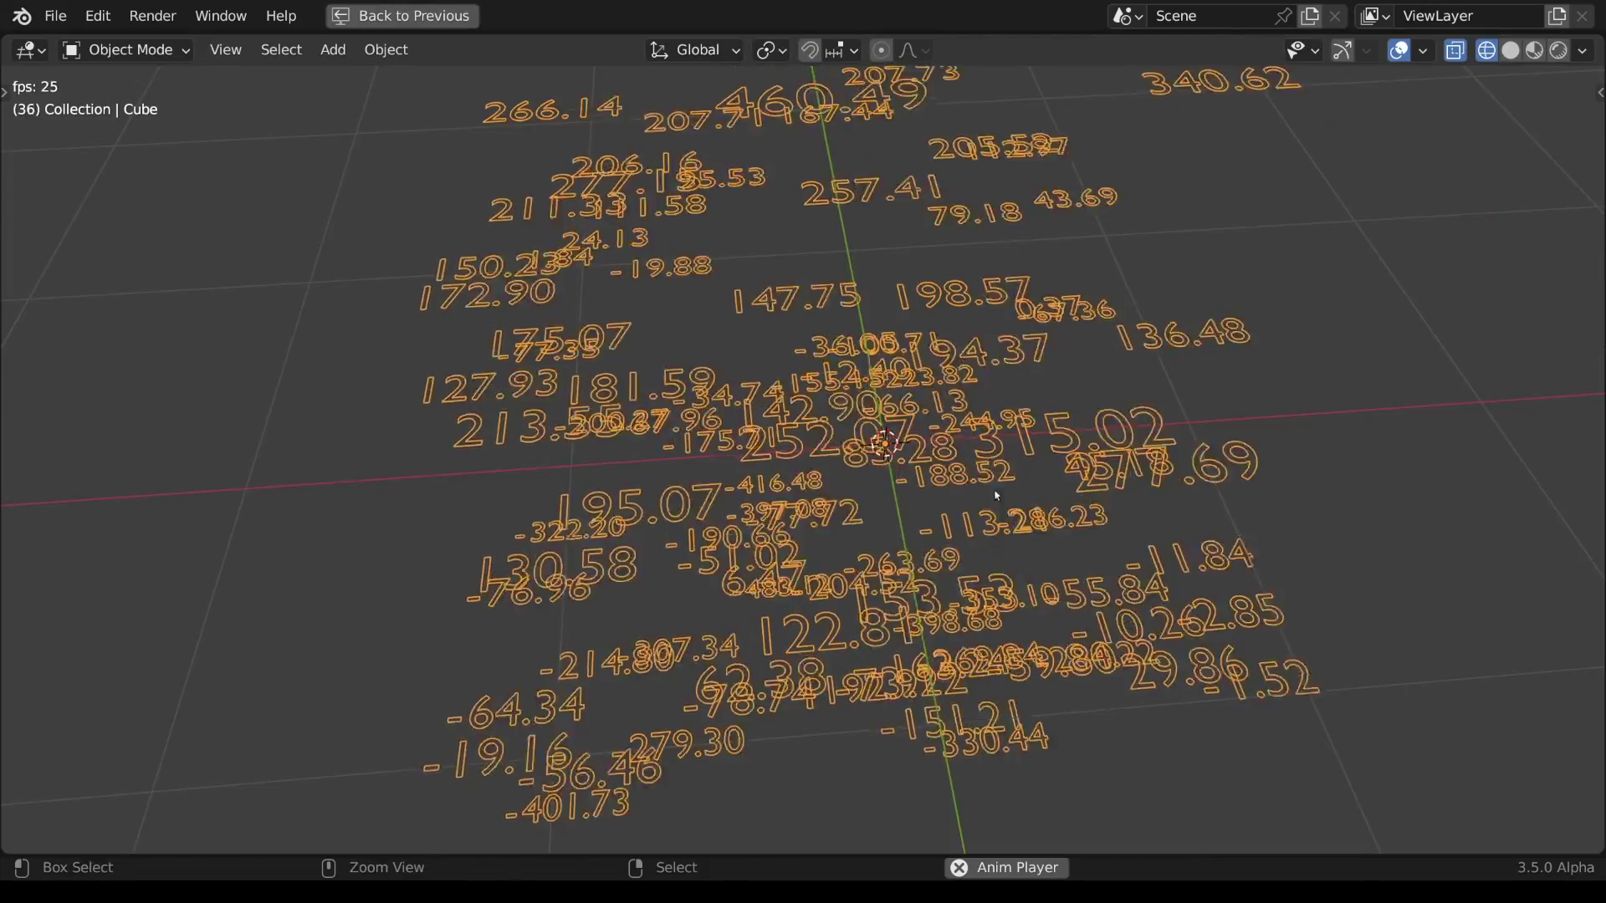
middle_drag(880, 422, 827, 460)
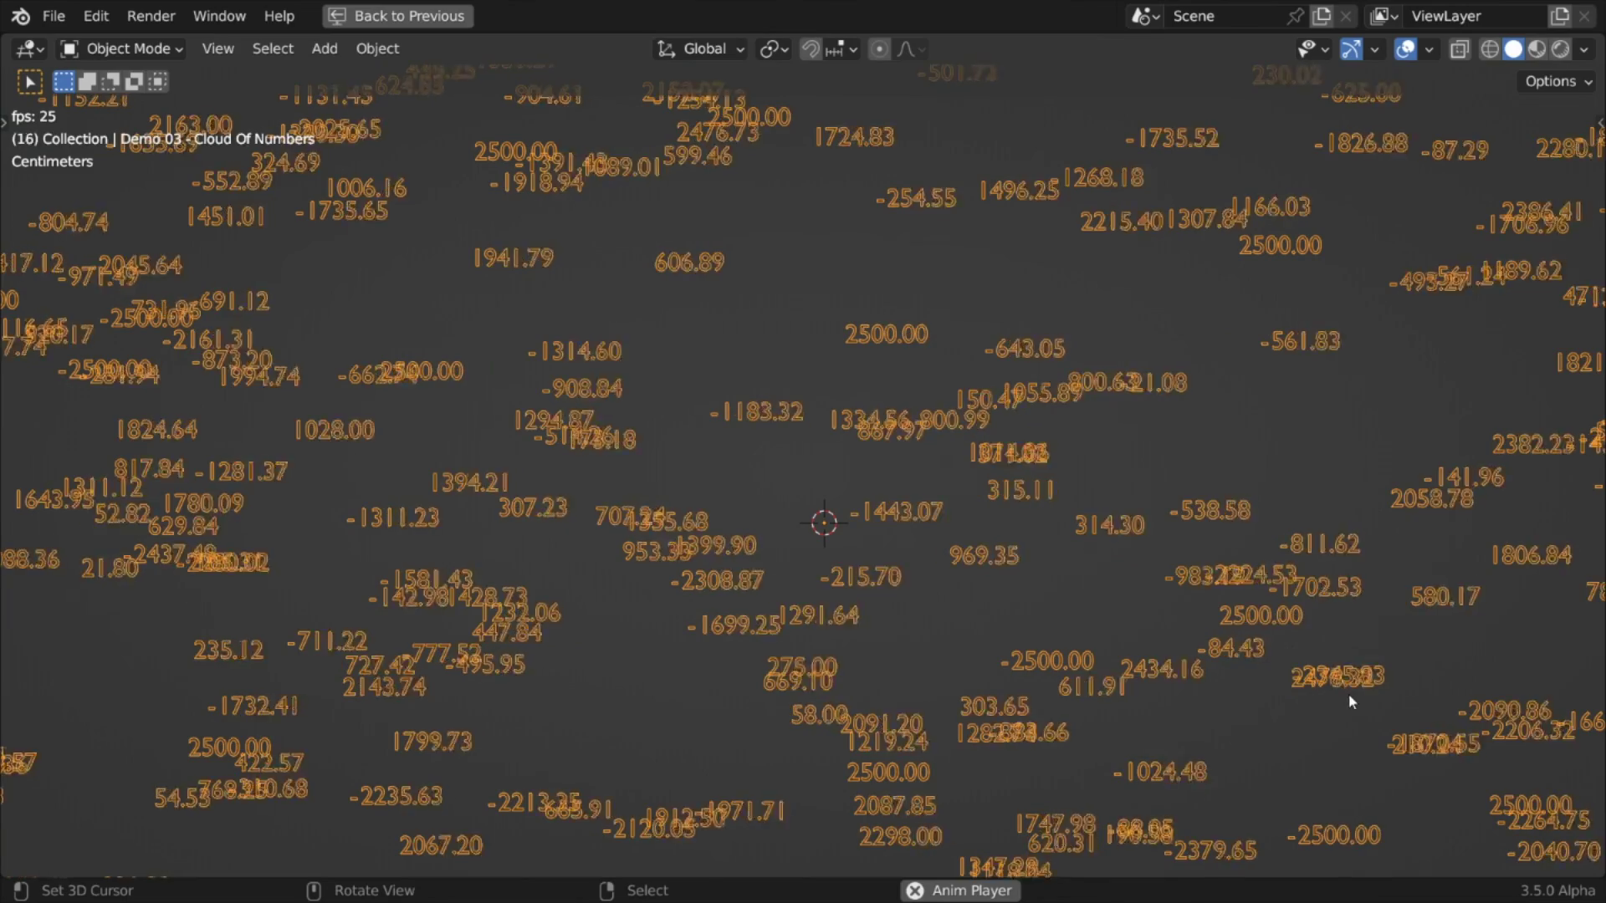
- Examine the animated Cloud Of Numbers demo from another angle in the maximized 3D viewport
middle_drag(1348, 694, 941, 762)
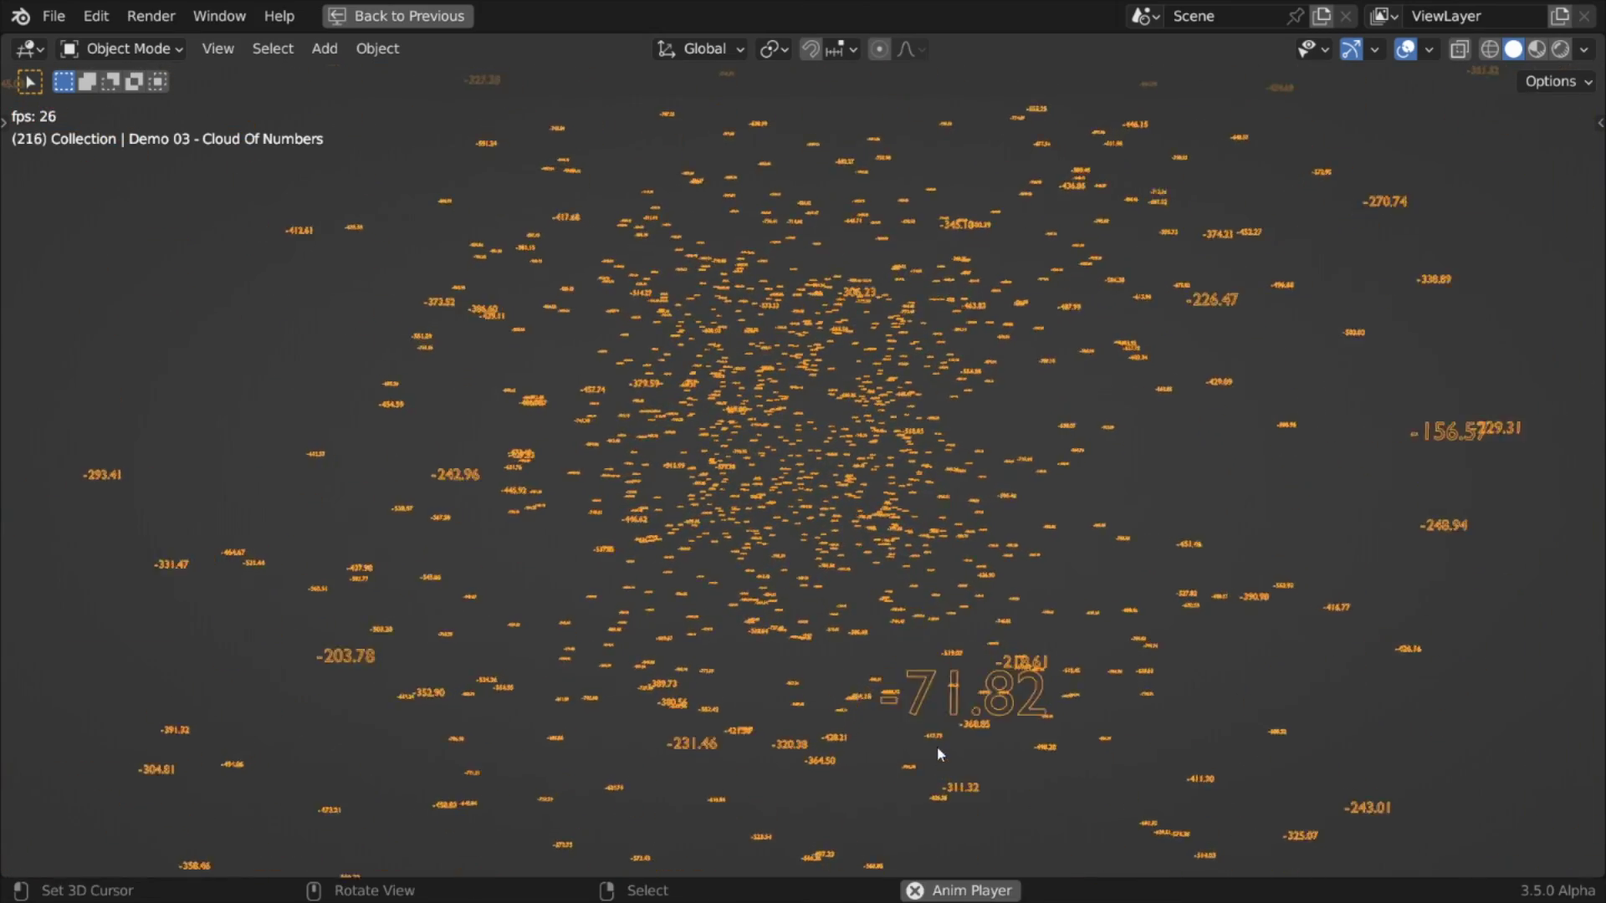